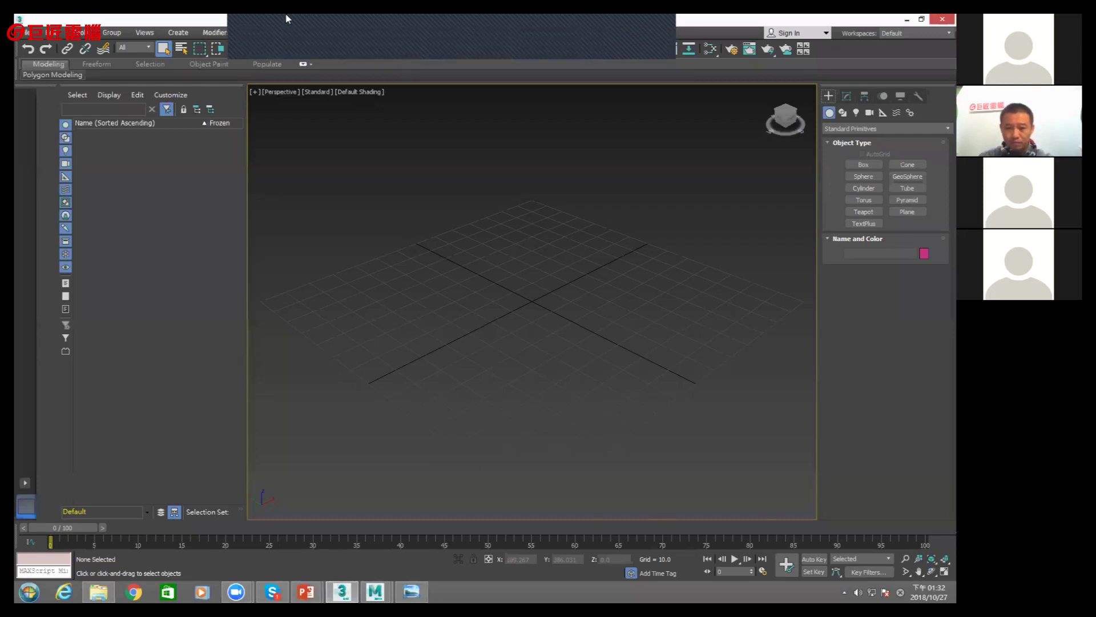
Tear the MassFX menu off Animation into a floating panel at the viewport's top-left
{"action": "left_click", "coordinate": [259, 33]}
{"action": "mouse_move", "coordinate": [262, 188]}
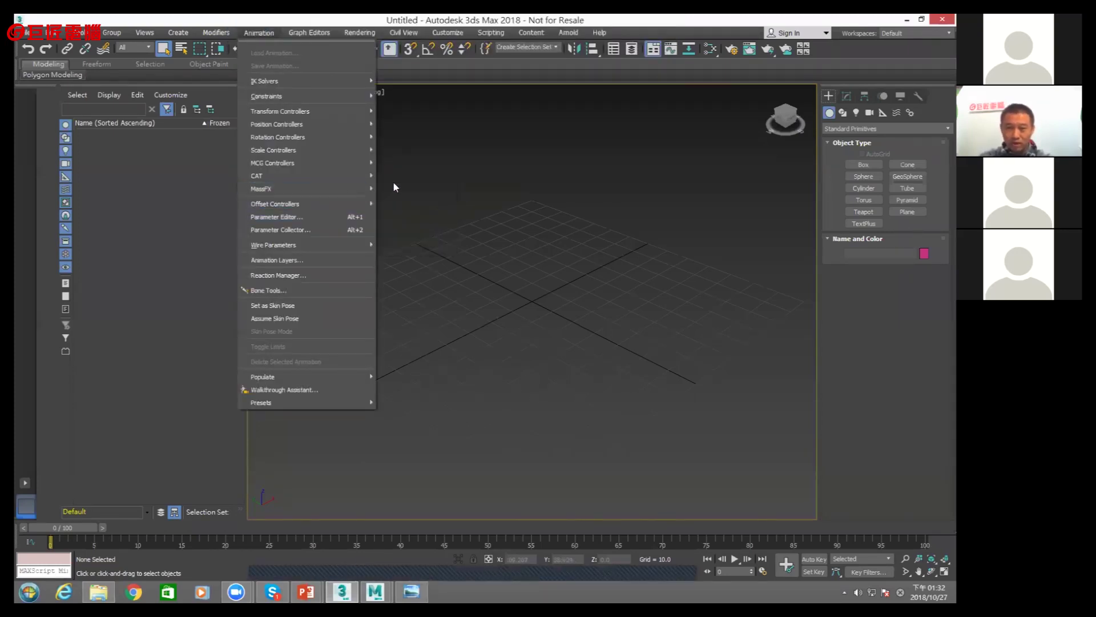
{"action": "left_click", "coordinate": [392, 184]}
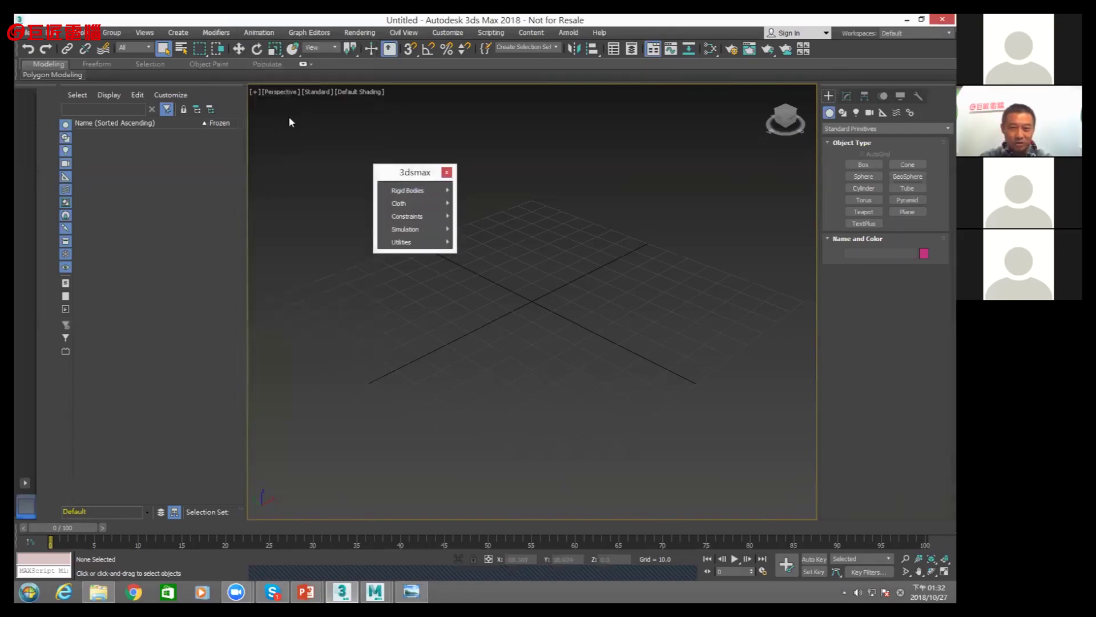
{"action": "left_click_drag", "start_coordinate": [400, 178], "coordinate": [283, 120]}
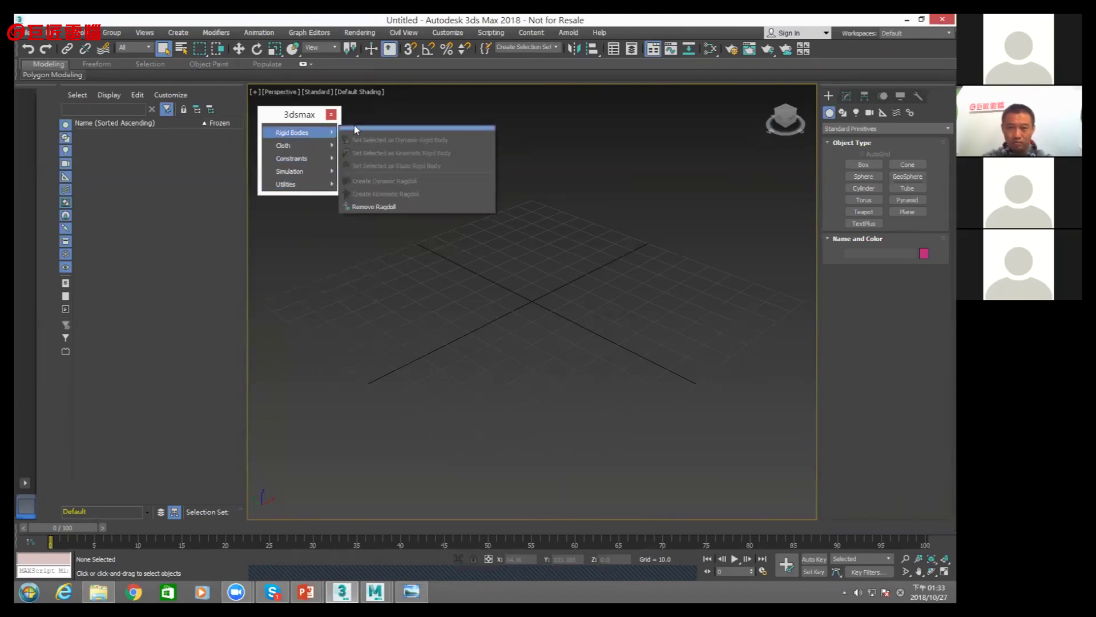
Float the Rigid Bodies and mCloth submenus as separate panels, then return to the PowerPoint slideshow
{"action": "left_click", "coordinate": [357, 125]}
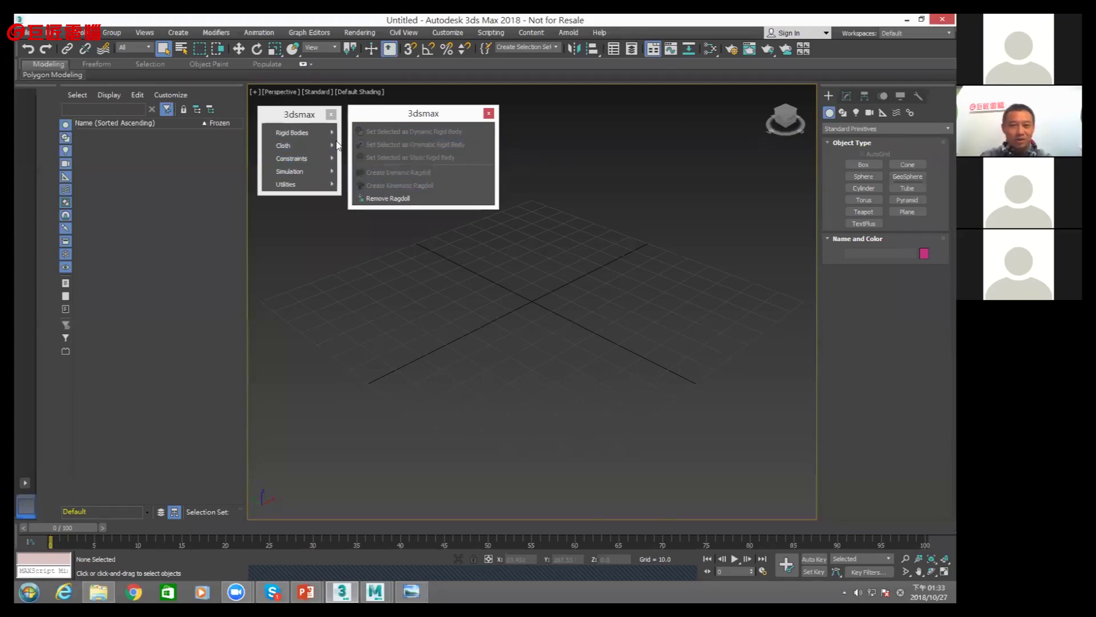
{"action": "mouse_move", "coordinate": [284, 145]}
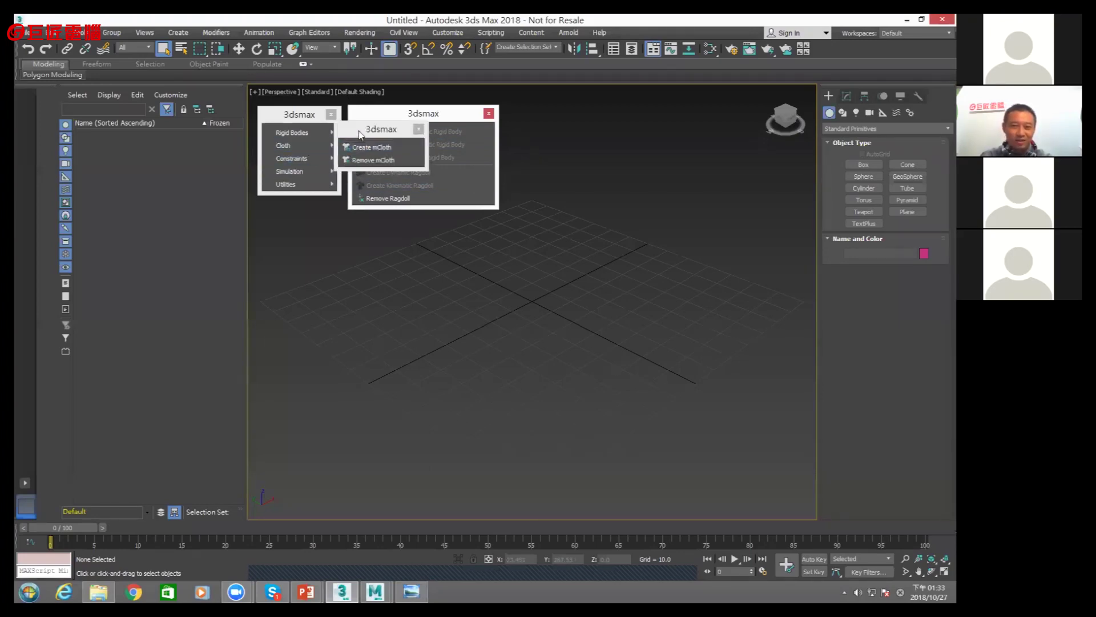
{"action": "left_click", "coordinate": [359, 140]}
{"action": "left_click_drag", "start_coordinate": [358, 135], "coordinate": [373, 230]}
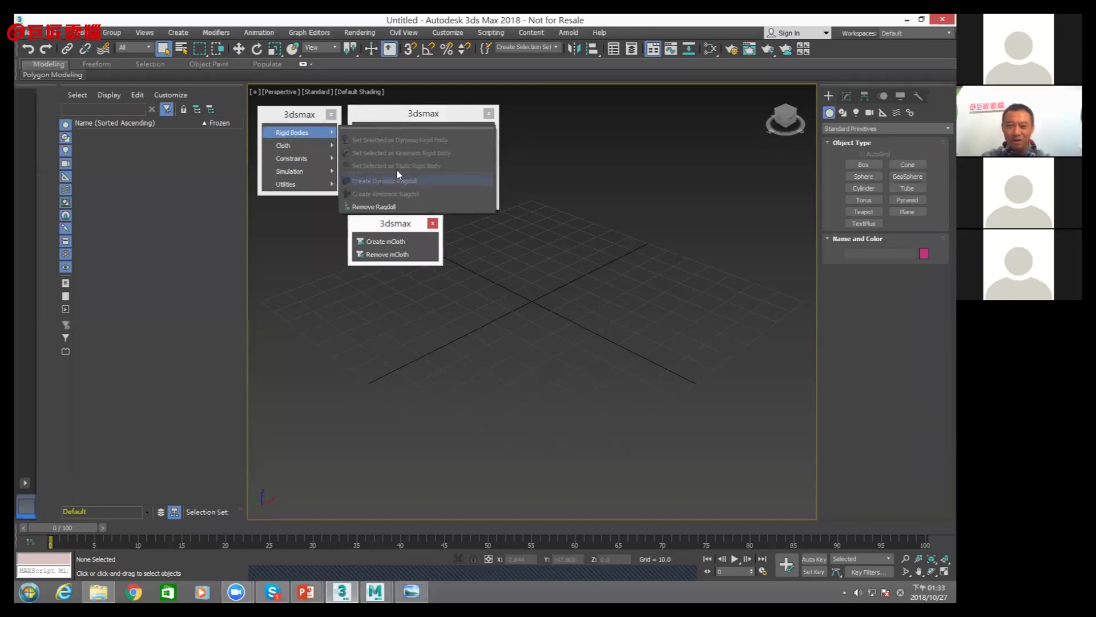
{"action": "left_click", "coordinate": [407, 112]}
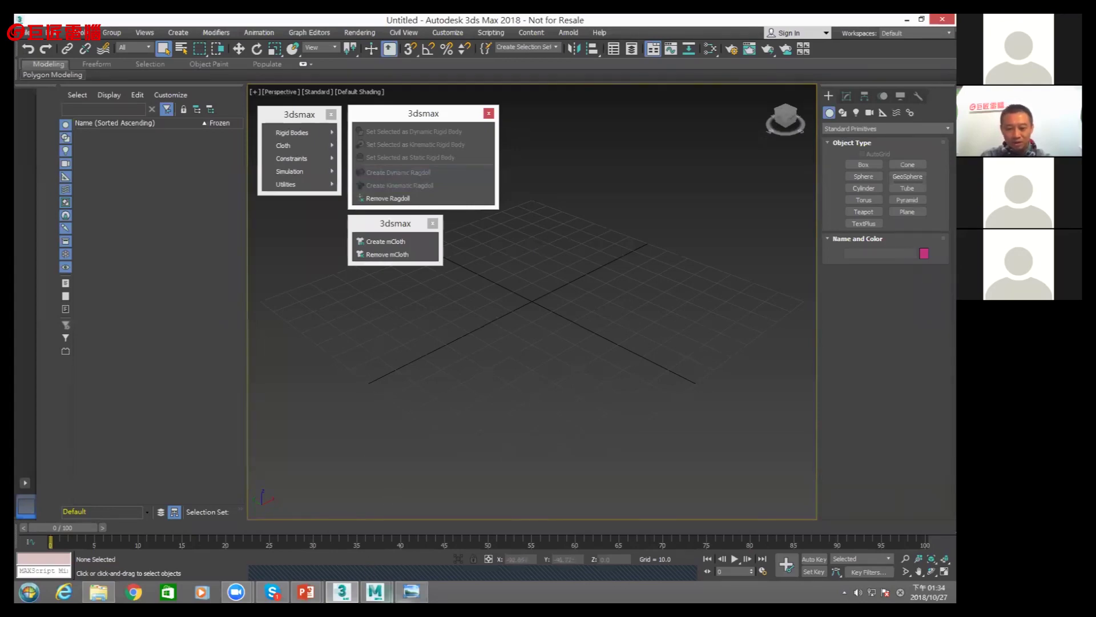
{"action": "left_click", "coordinate": [306, 592]}
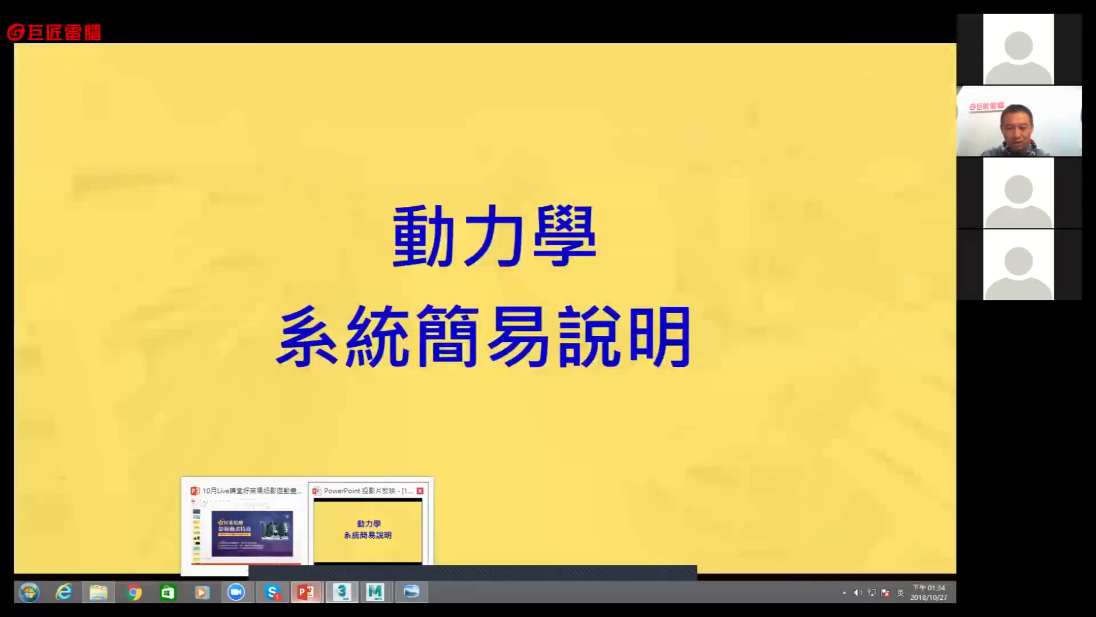
{"action": "left_click", "coordinate": [368, 531]}
Advance to the Rigid Body/mCloth/Ragdoll → Constraint → Simulation slide, then open Maya's menu-set list
{"action": "key", "text": "Right"}
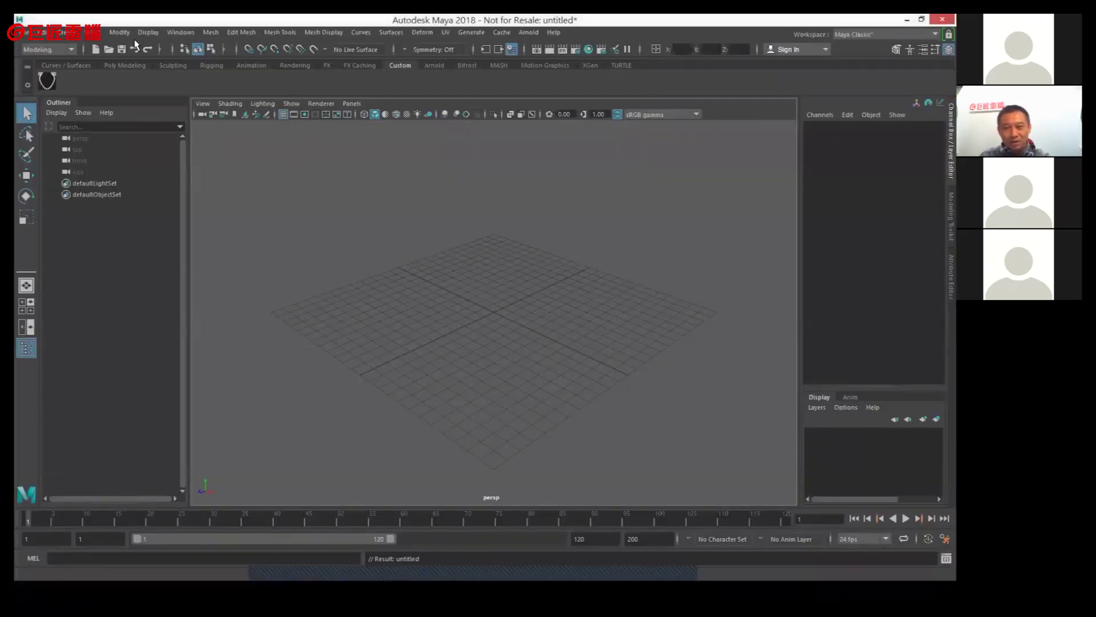
{"action": "left_click", "coordinate": [58, 51]}
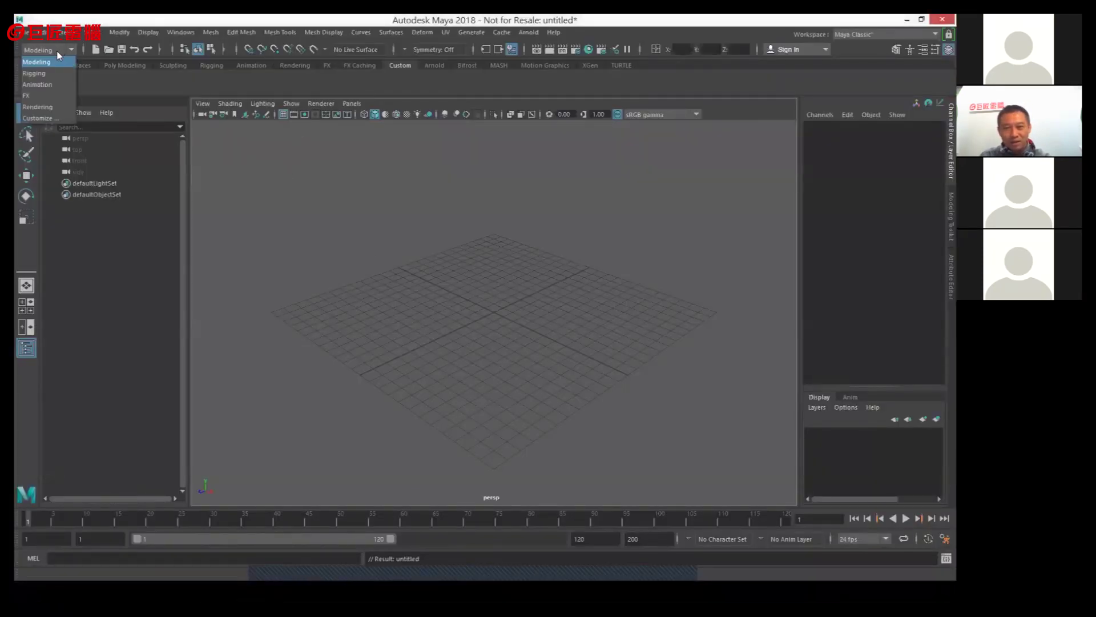
Switch Maya to the FX menu set, view the nCloth menu, then return to PowerPoint
{"action": "left_click", "coordinate": [34, 96]}
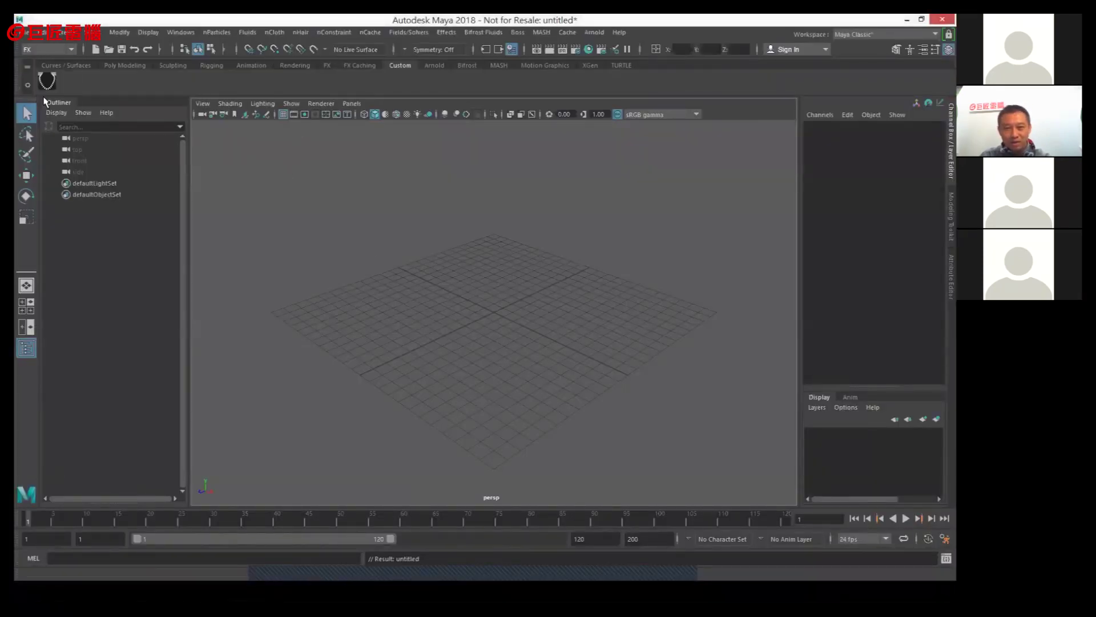
{"action": "left_click", "coordinate": [275, 36]}
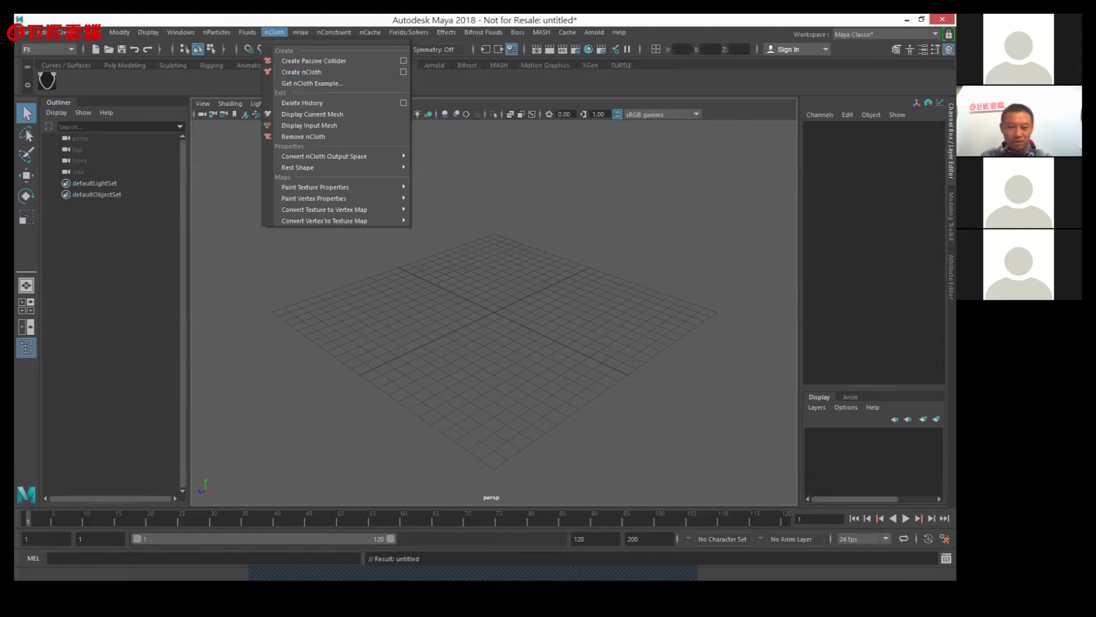
{"action": "key", "text": "Escape"}
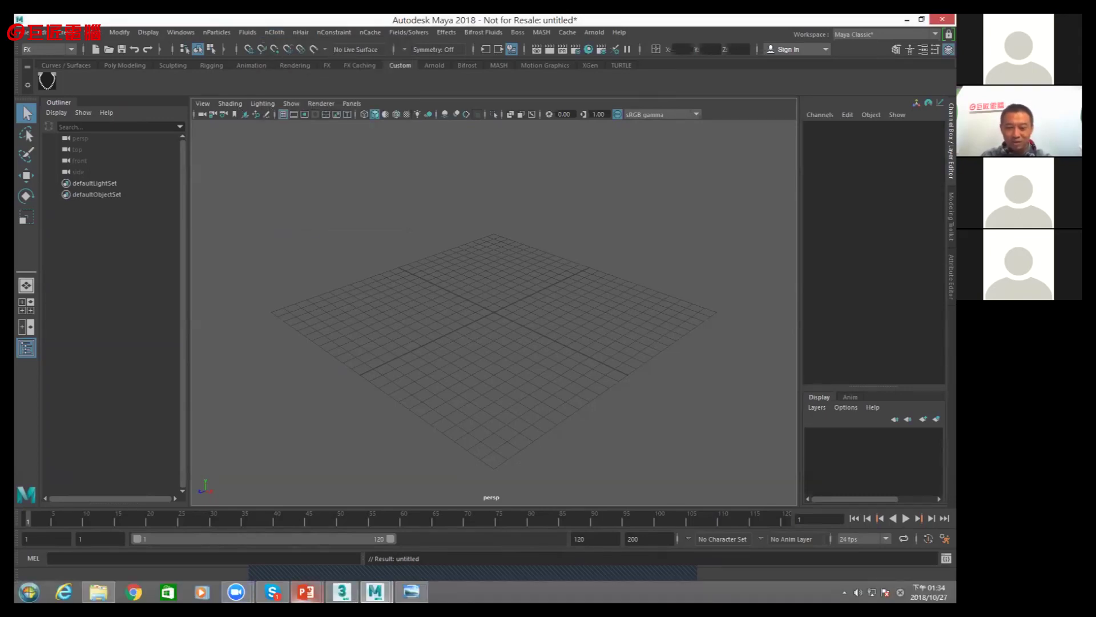
{"action": "mouse_move", "coordinate": [306, 592]}
{"action": "left_click", "coordinate": [368, 525]}
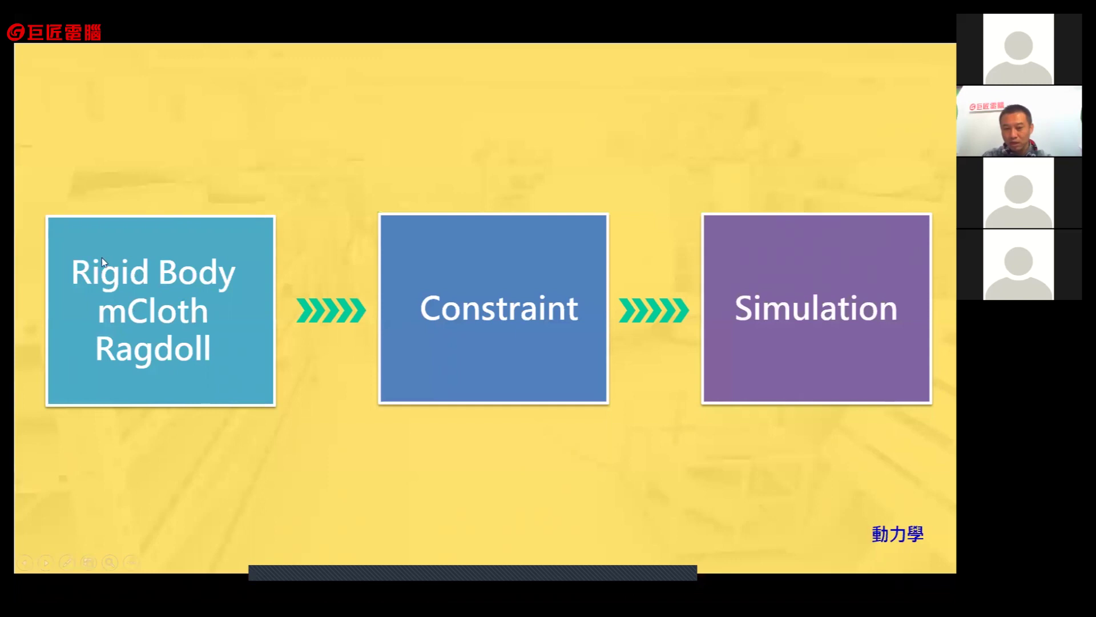
Peek at the next title slide and back, then open 3ds Max's Animation menu
{"action": "key", "text": "Right"}
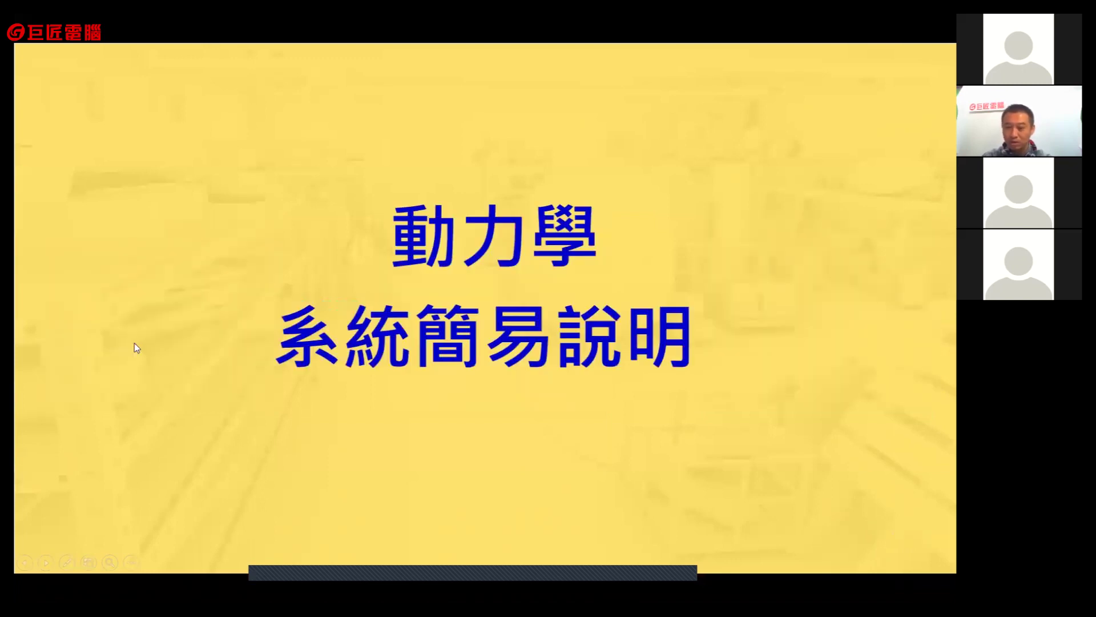
{"action": "key", "text": "Left"}
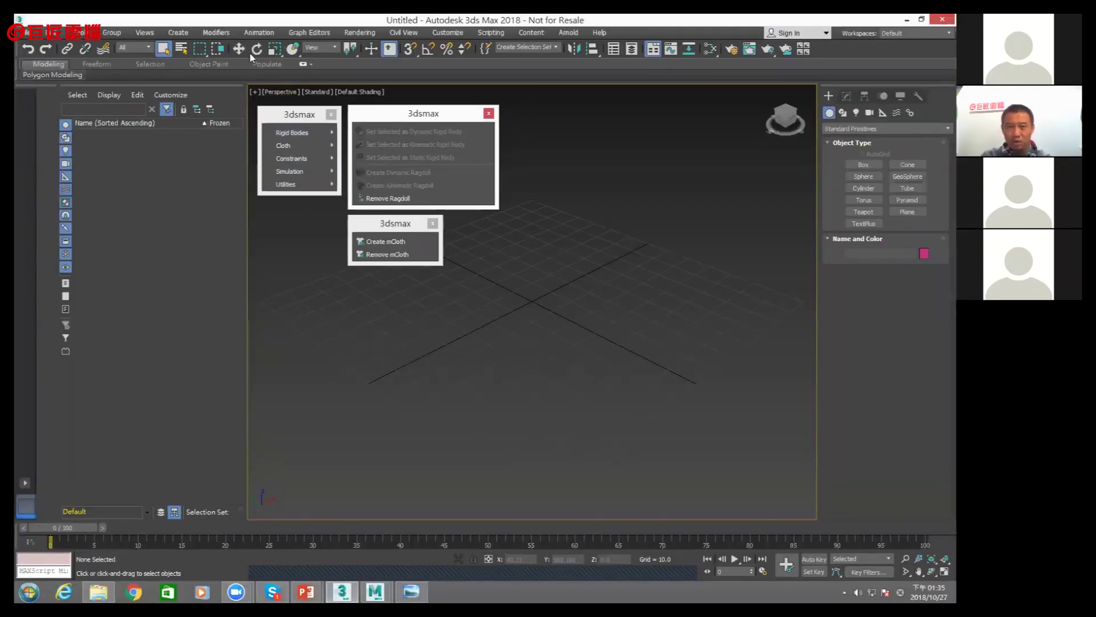
{"action": "left_click", "coordinate": [258, 33]}
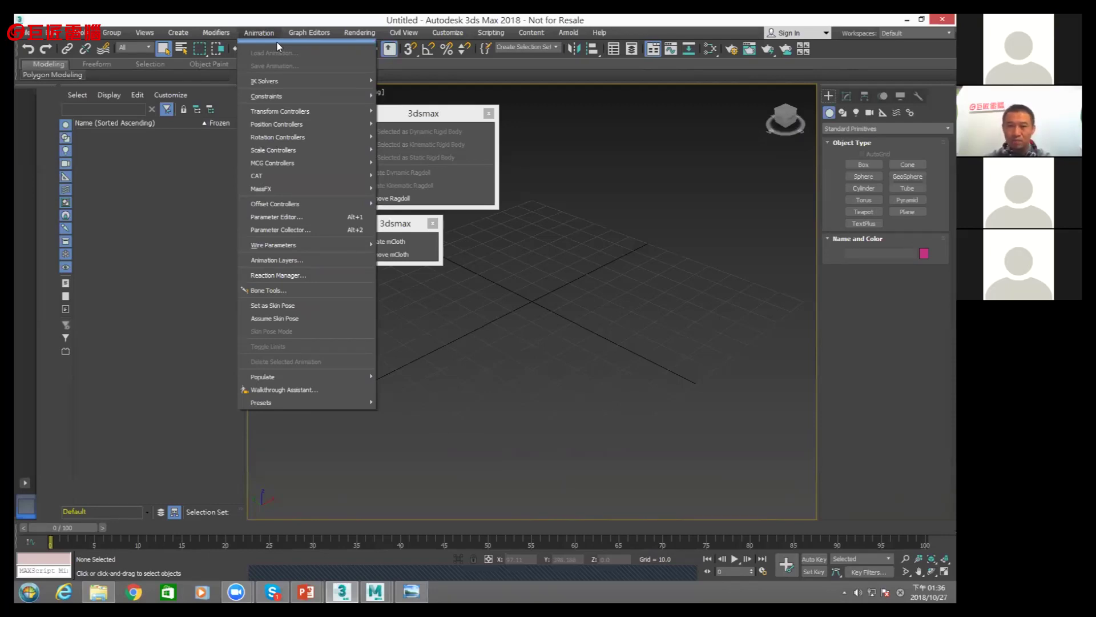
Close the Animation menu, browse MassFX constraint and simulation commands, then return to PowerPoint
{"action": "left_click", "coordinate": [397, 109]}
{"action": "mouse_move", "coordinate": [289, 171]}
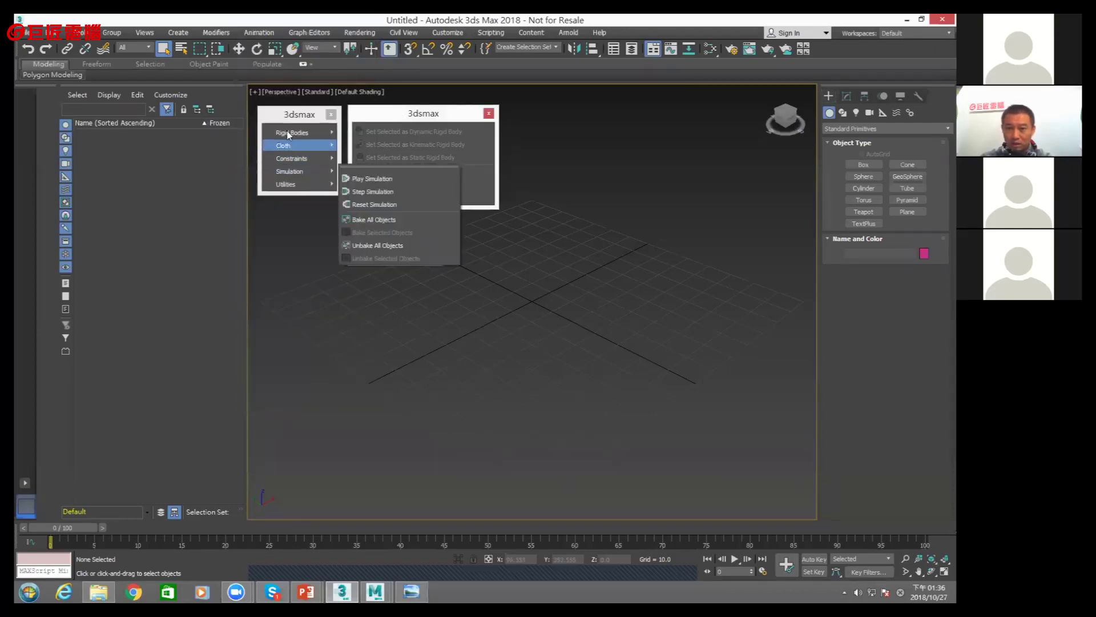
{"action": "left_click", "coordinate": [285, 145]}
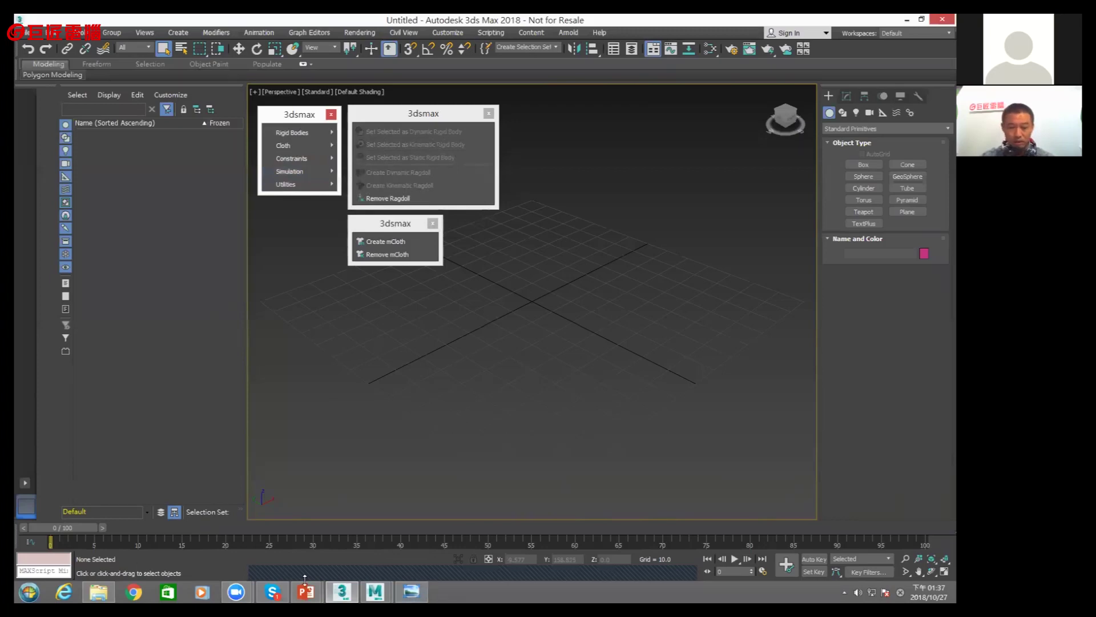
{"action": "mouse_move", "coordinate": [306, 591]}
{"action": "left_click", "coordinate": [340, 542]}
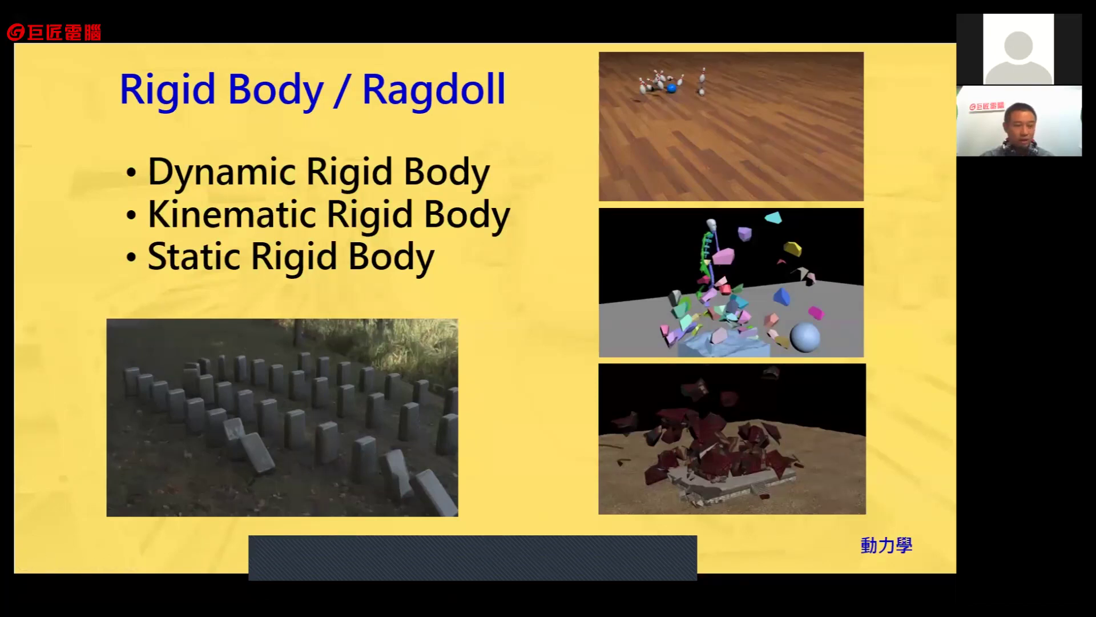
Present the dynamic, kinematic and static rigid body slide, then Alt+Tab over to Maya
{"action": "key", "text": "alt+Tab"}
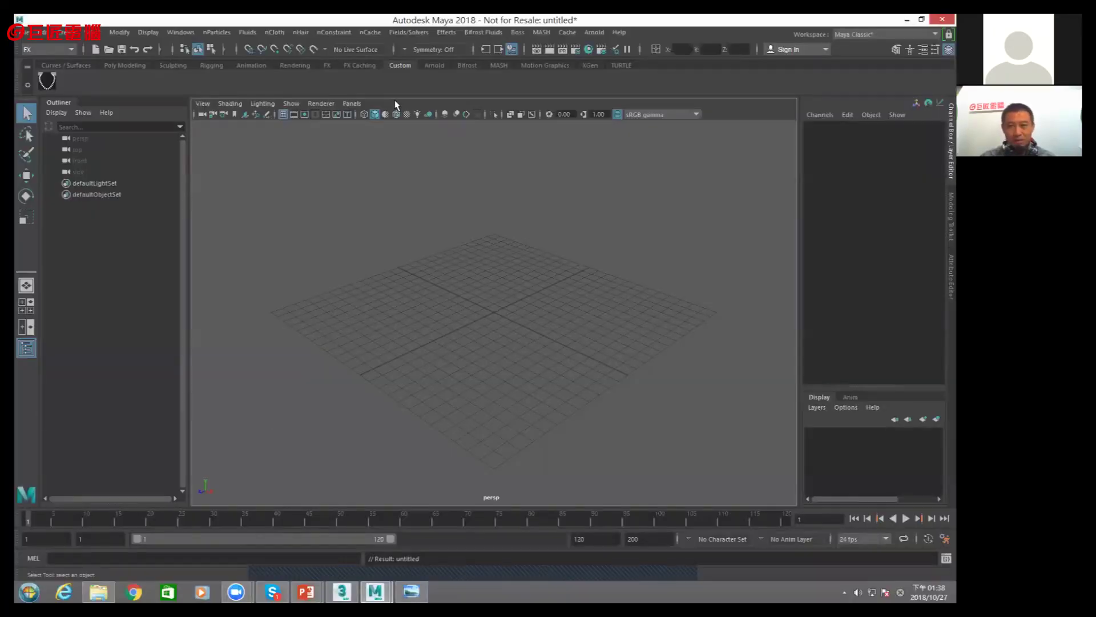
Show Maya's Fields/Solvers legacy rigid body commands, then bring back the Rigid Body / Ragdoll slide
{"action": "left_click", "coordinate": [398, 35]}
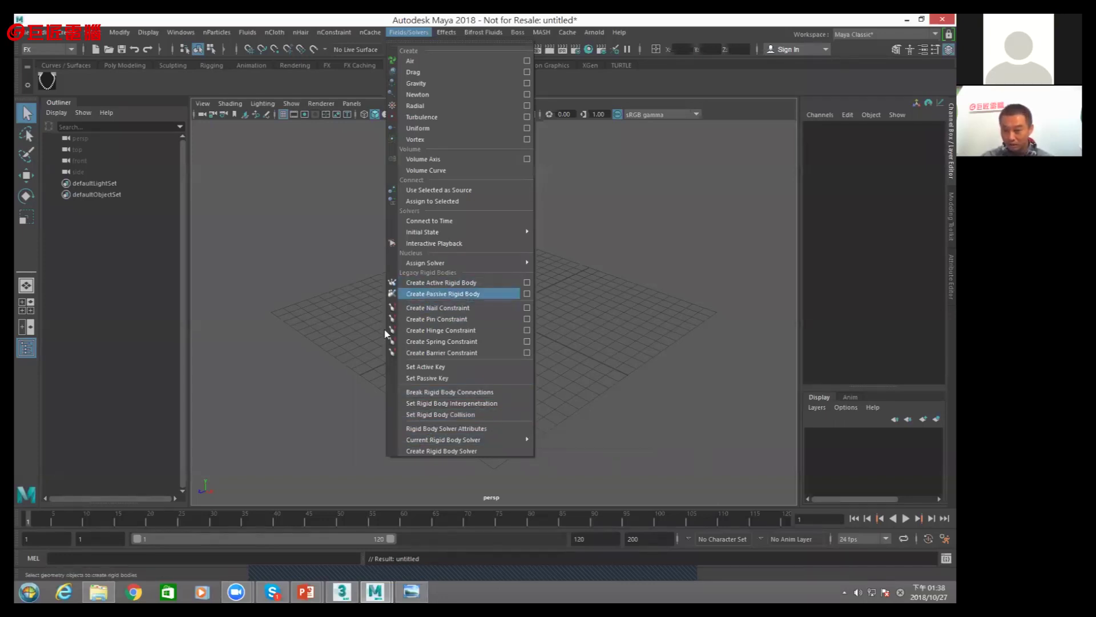
{"action": "left_click", "coordinate": [341, 594]}
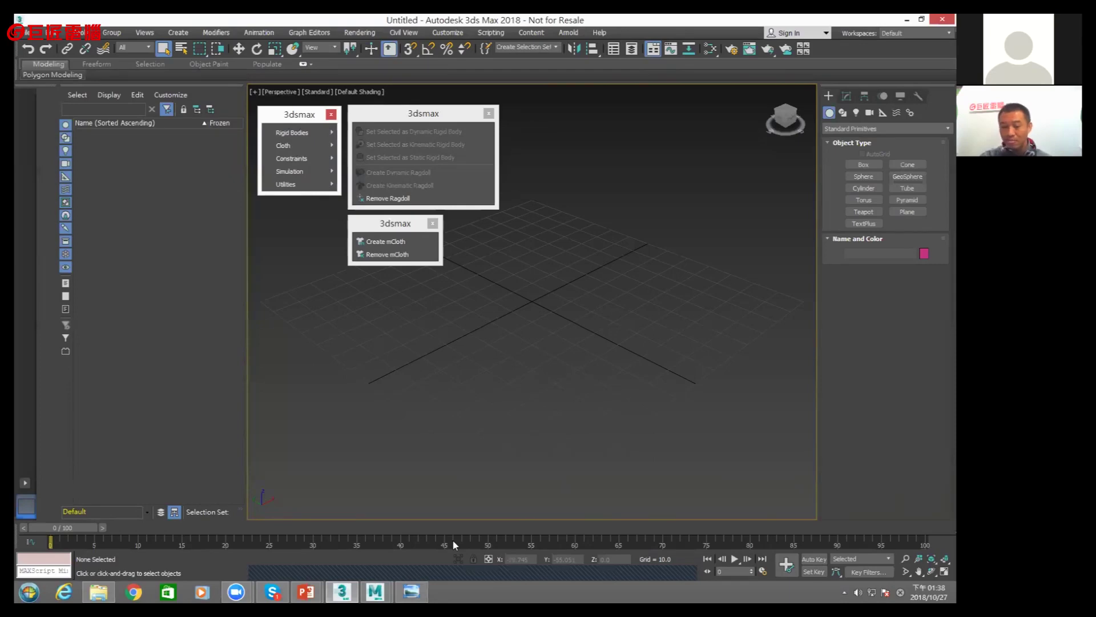
{"action": "left_click", "coordinate": [306, 591]}
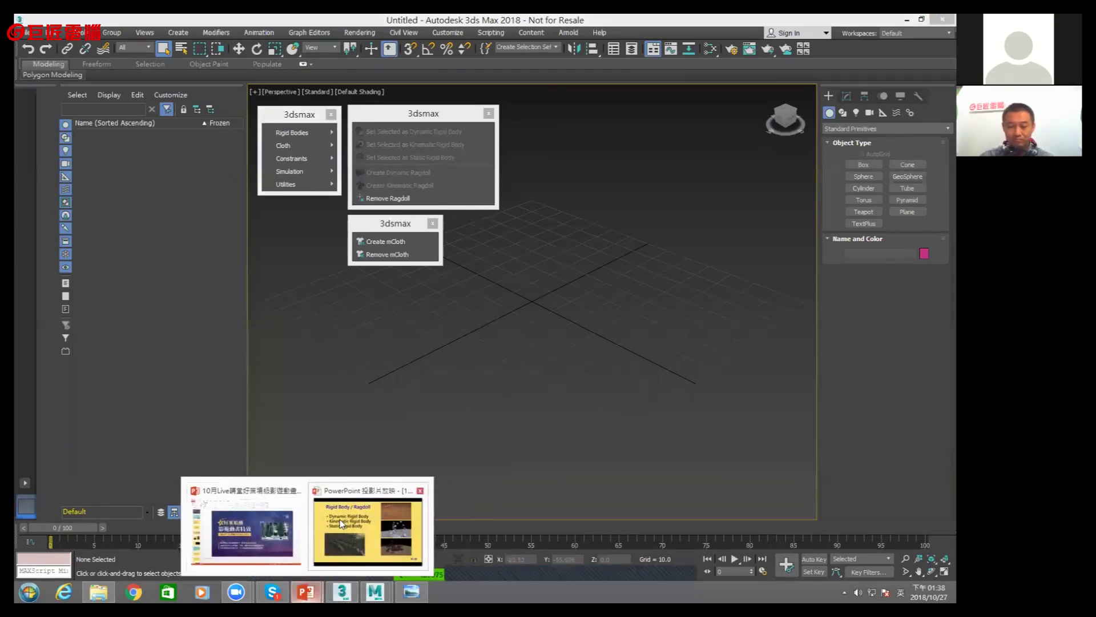
{"action": "left_click", "coordinate": [340, 519]}
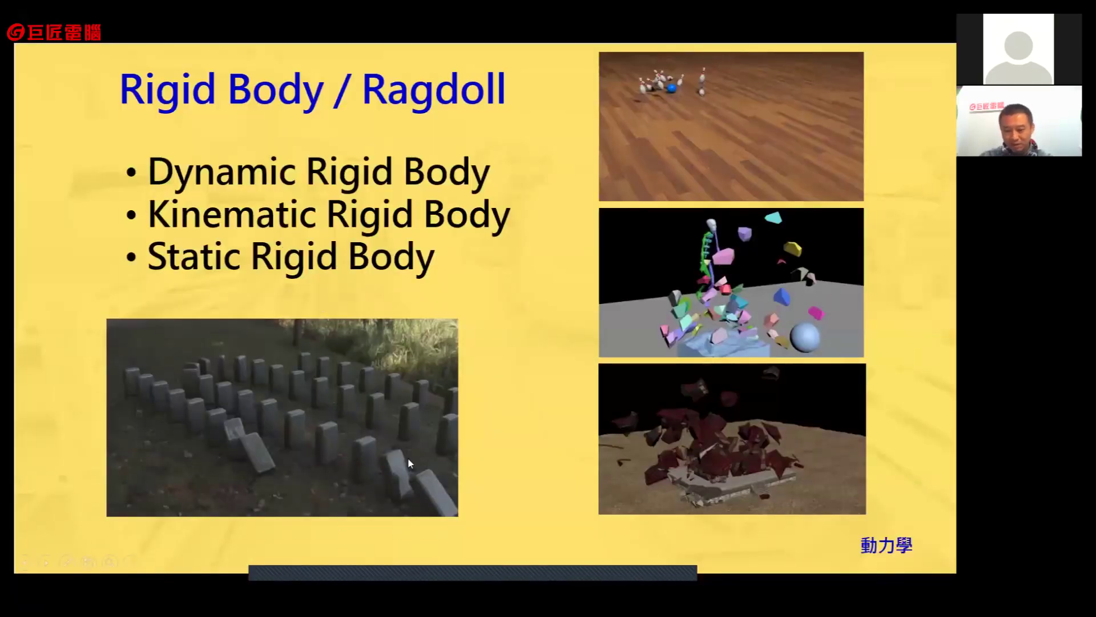
With the pen, underline Dynamic Rigid Body, add a red arrow, and underline Static Rigid Body
{"action": "left_click", "coordinate": [516, 574]}
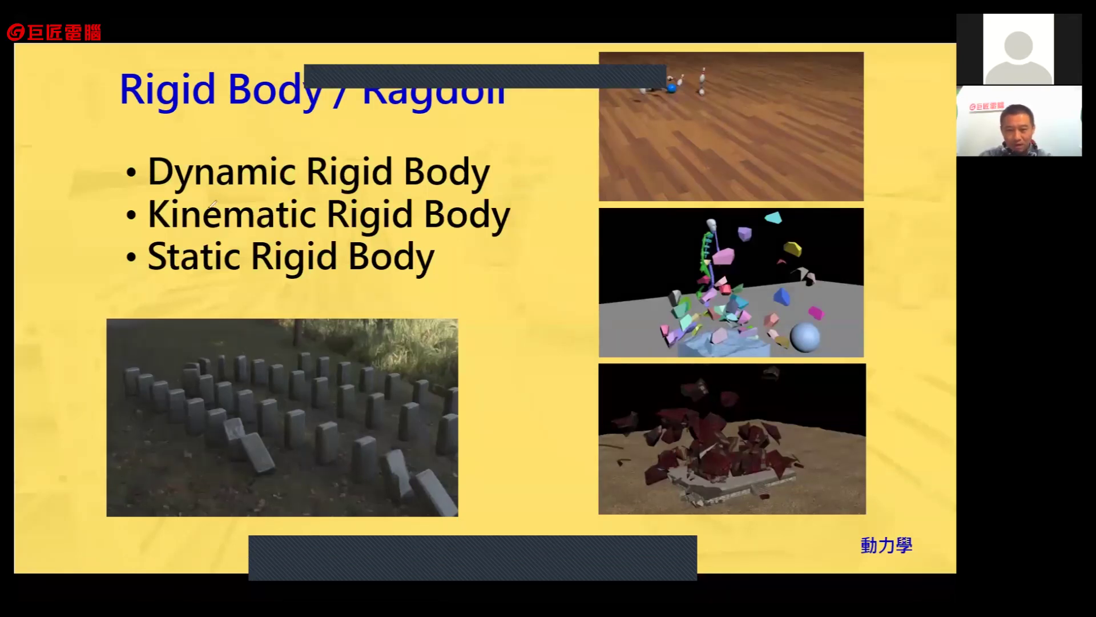
{"action": "left_click_drag", "start_coordinate": [140, 189], "coordinate": [488, 194]}
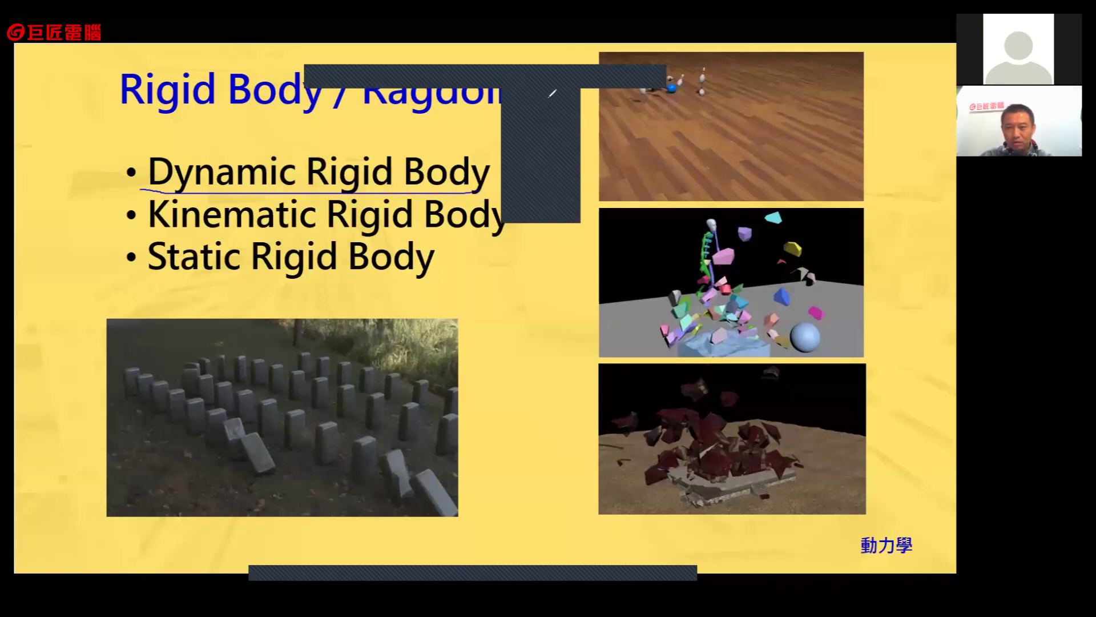
{"action": "mouse_move", "coordinate": [503, 175]}
{"action": "left_mouse_down"}
{"action": "mouse_move", "coordinate": [539, 167]}
{"action": "mouse_move", "coordinate": [557, 147]}
{"action": "mouse_move", "coordinate": [550, 158]}
{"action": "mouse_move", "coordinate": [604, 161]}
{"action": "left_mouse_up"}
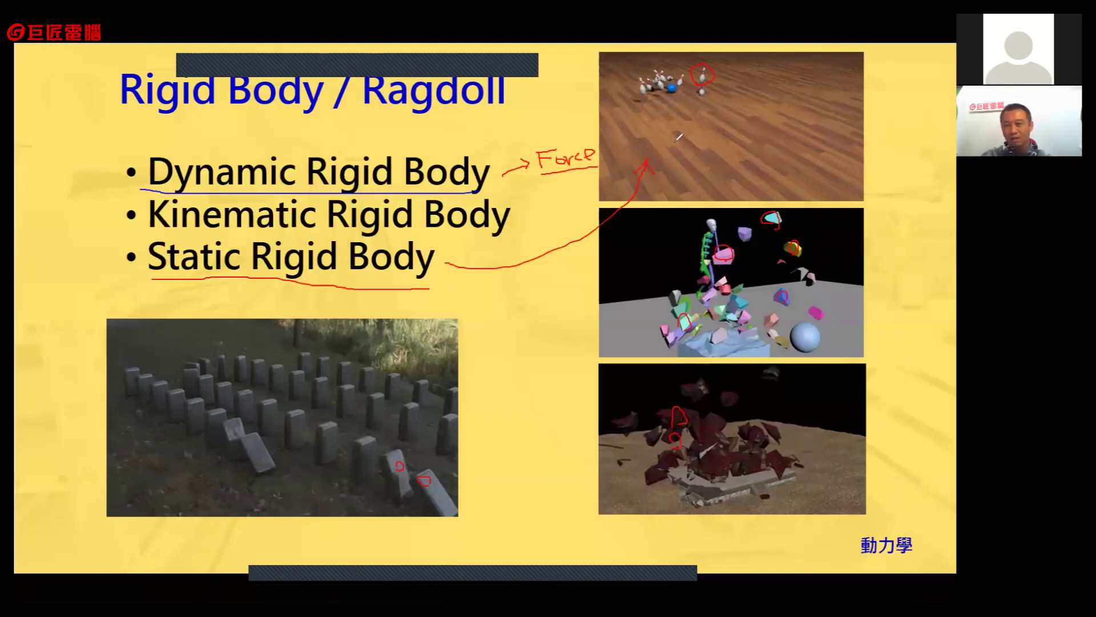
{"action": "left_click_drag", "start_coordinate": [337, 279], "coordinate": [420, 277]}
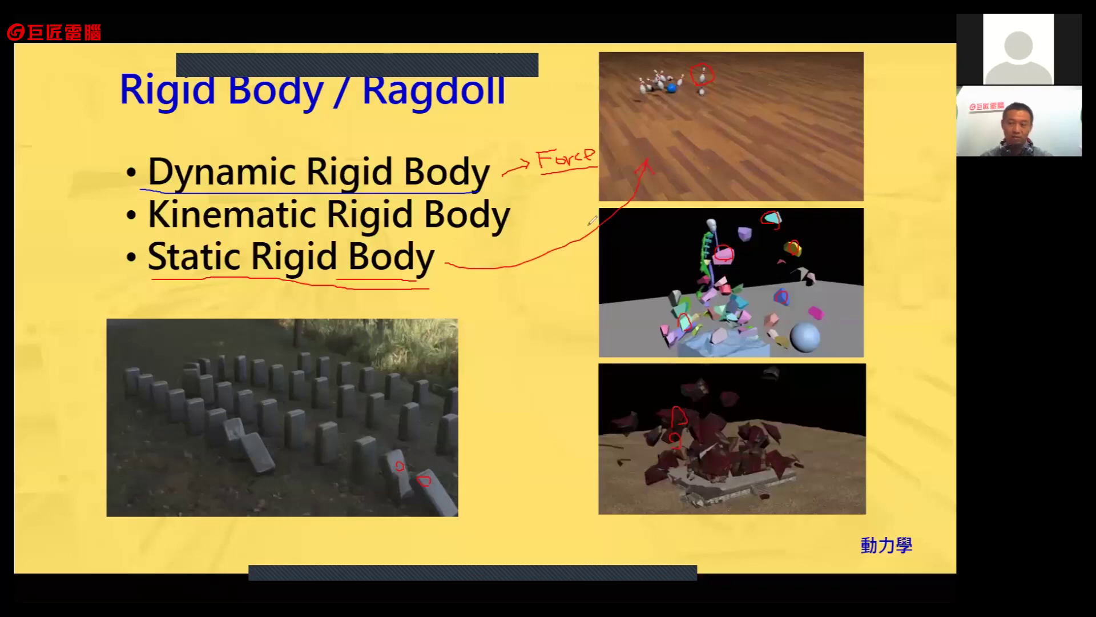
Underline Static and Kinematic Rigid Body in red ink and tick the Kinematic bullet
{"action": "left_click_drag", "start_coordinate": [175, 277], "coordinate": [292, 273]}
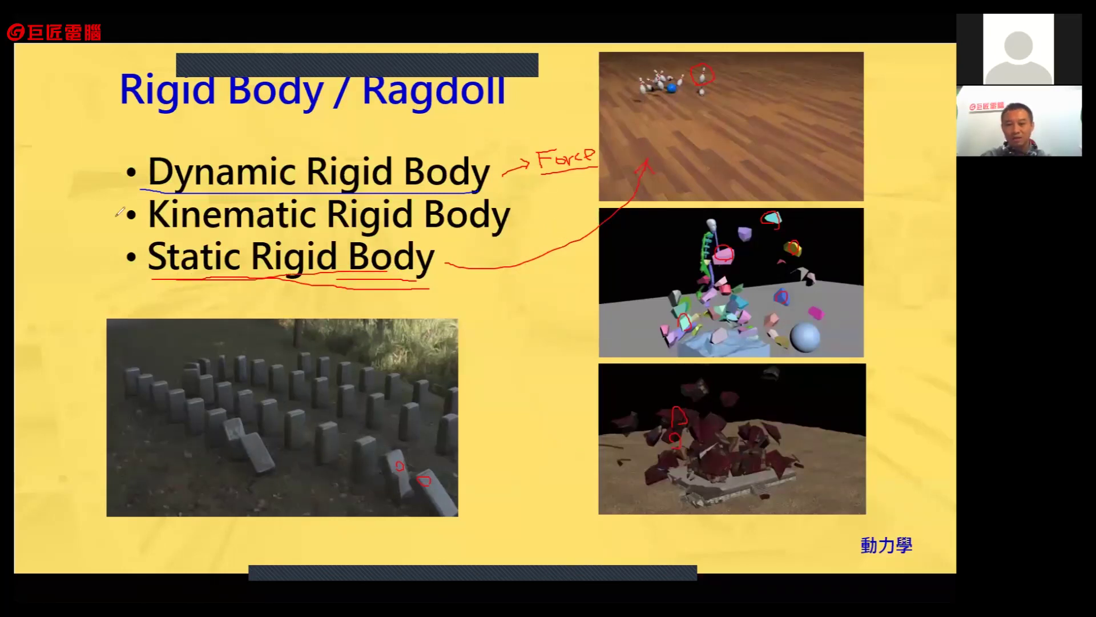
{"action": "left_click_drag", "start_coordinate": [108, 211], "coordinate": [136, 198]}
{"action": "left_click_drag", "start_coordinate": [151, 236], "coordinate": [323, 234]}
{"action": "left_click_drag", "start_coordinate": [413, 230], "coordinate": [507, 234]}
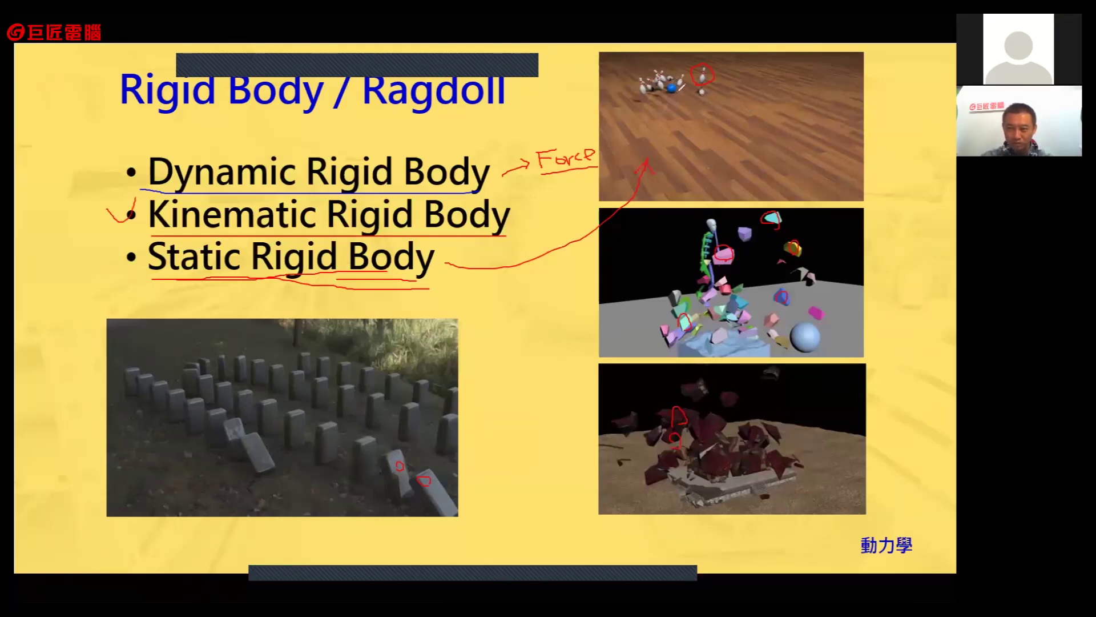
Draw red lines from Kinematic Rigid Body to the bowling and ragdoll clips, then switch to 3ds Max
{"action": "left_click_drag", "start_coordinate": [512, 213], "coordinate": [672, 86]}
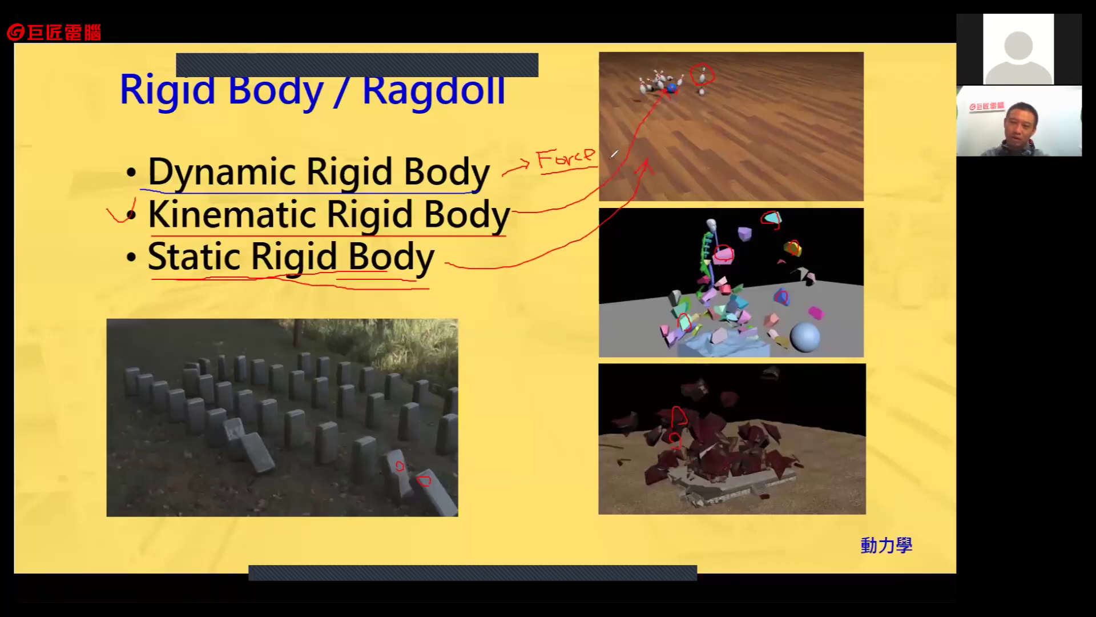
{"action": "left_click_drag", "start_coordinate": [800, 330], "coordinate": [817, 327]}
{"action": "mouse_move", "coordinate": [506, 226]}
{"action": "left_mouse_down"}
{"action": "mouse_move", "coordinate": [666, 243]}
{"action": "mouse_move", "coordinate": [816, 331]}
{"action": "mouse_move", "coordinate": [802, 338]}
{"action": "left_mouse_up"}
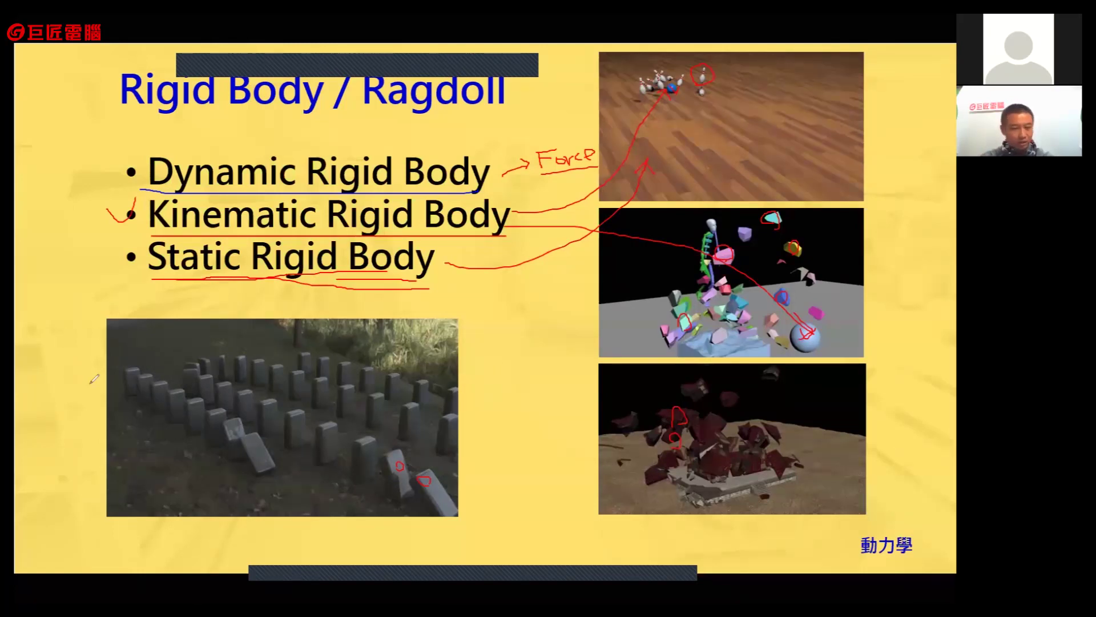
{"action": "key", "text": "alt+Tab"}
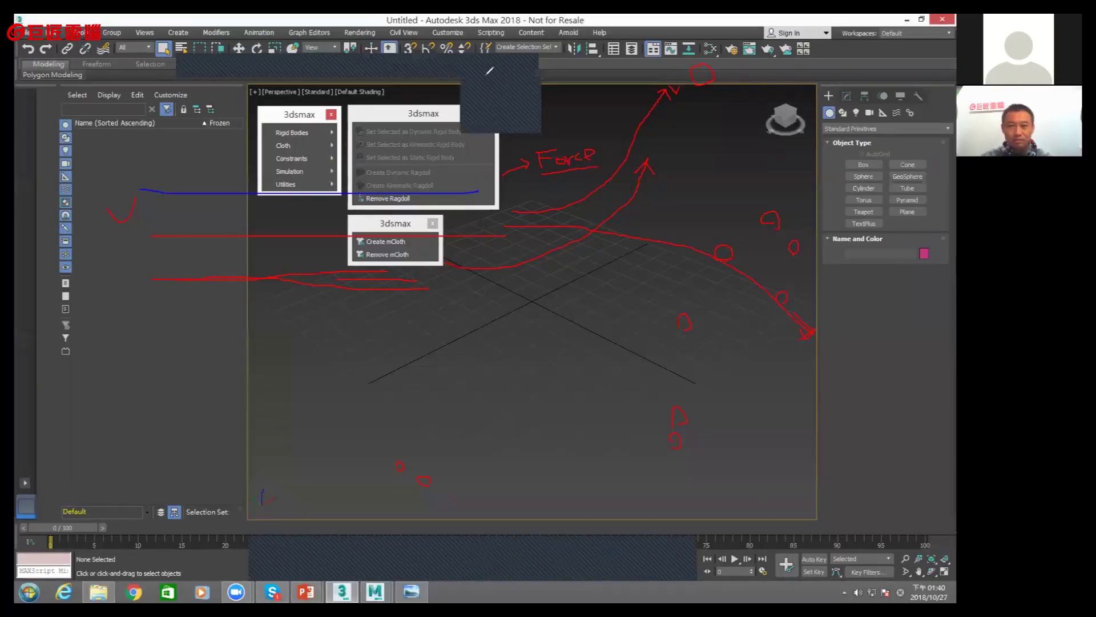
Clear the red pen annotations, enable the MassFX Toolbar and float it off the main toolbar
{"action": "key", "text": "Escape"}
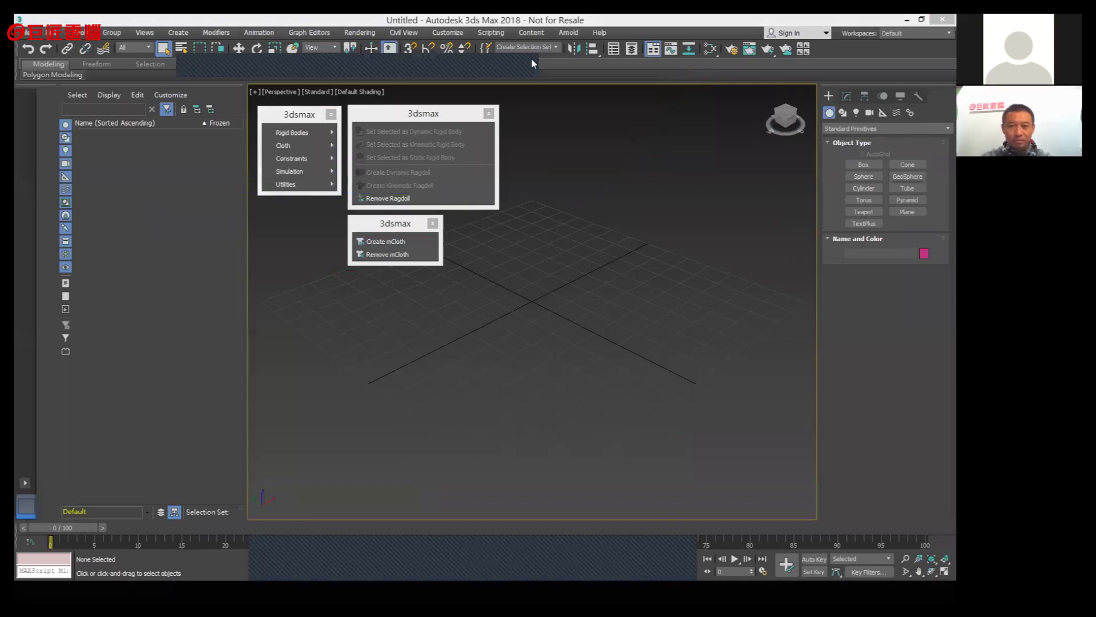
{"action": "right_click", "coordinate": [840, 56]}
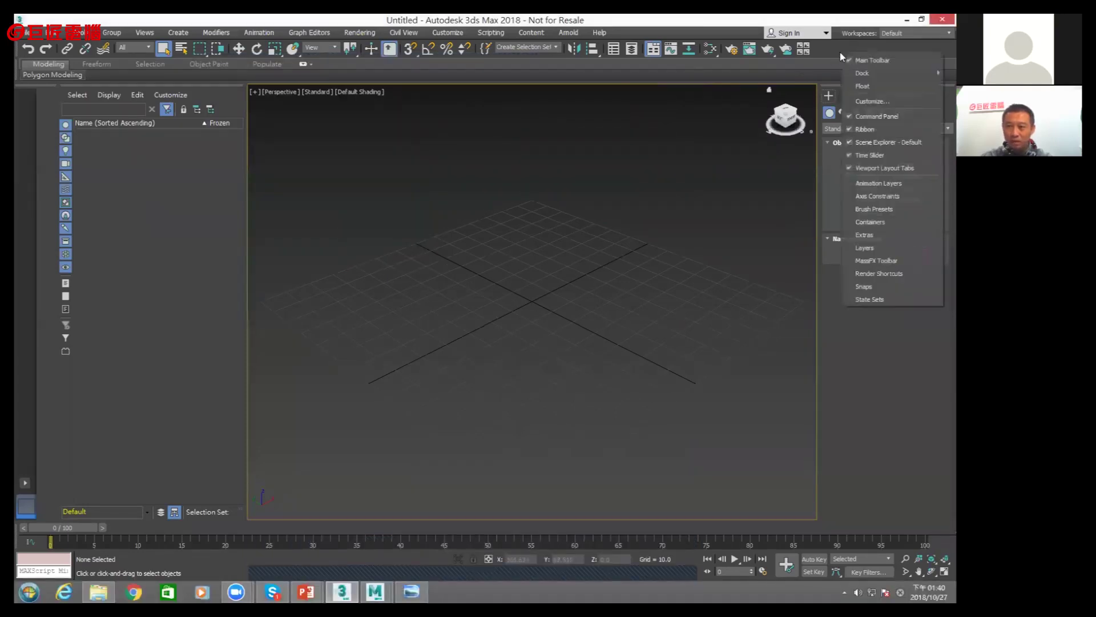
{"action": "left_click", "coordinate": [868, 264]}
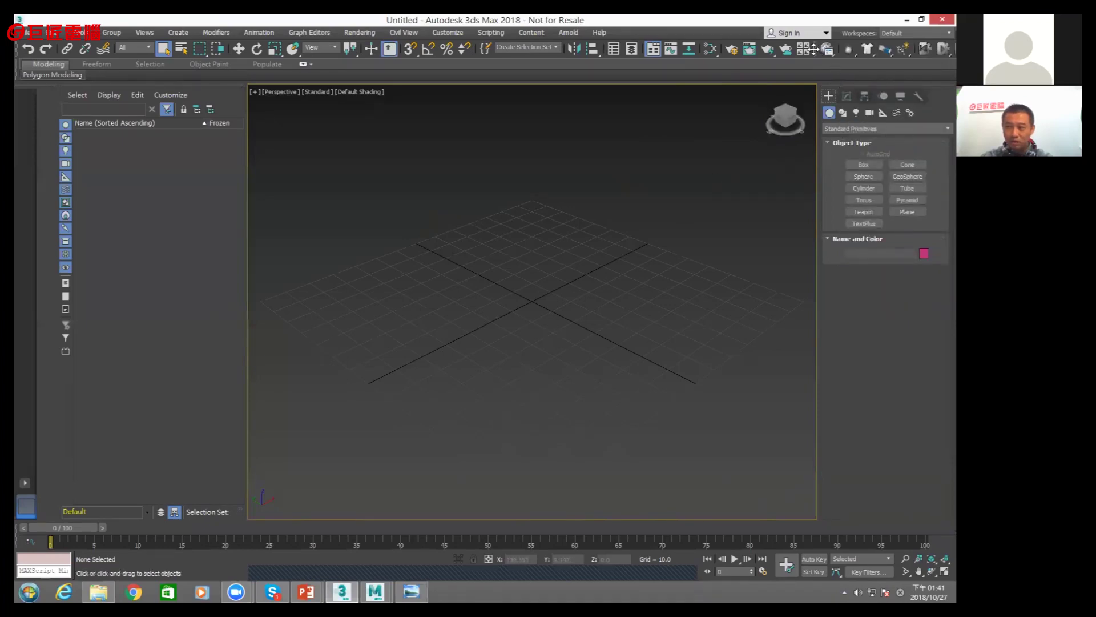
{"action": "left_click_drag", "start_coordinate": [815, 49], "coordinate": [274, 118]}
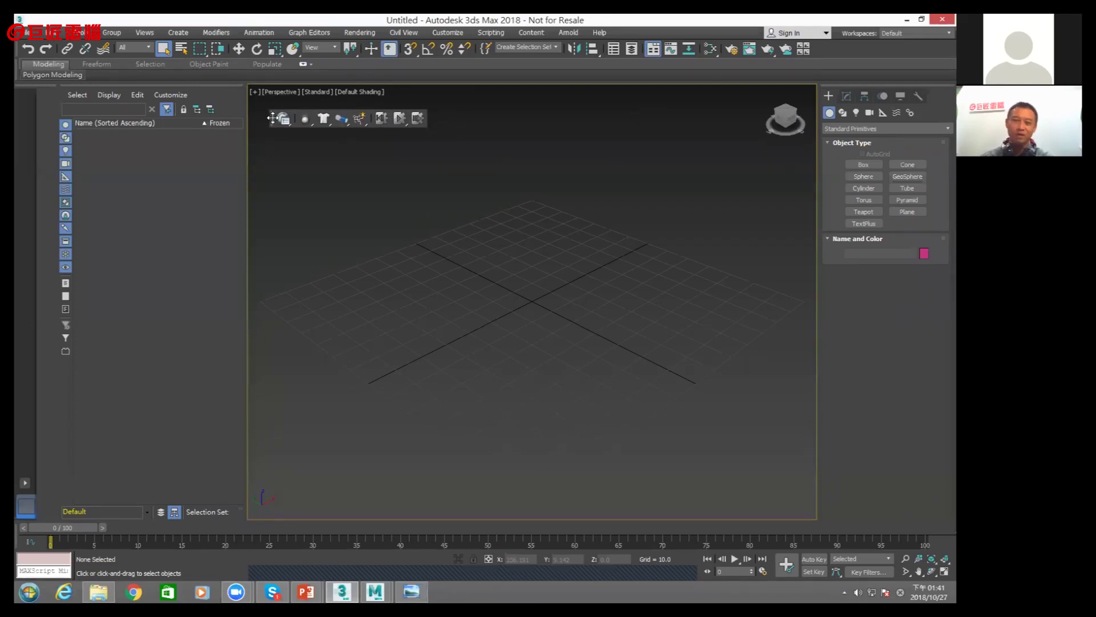
Open the bowling.max scene with ten pins, a ball and a wooden floor
{"action": "left_click", "coordinate": [28, 33]}
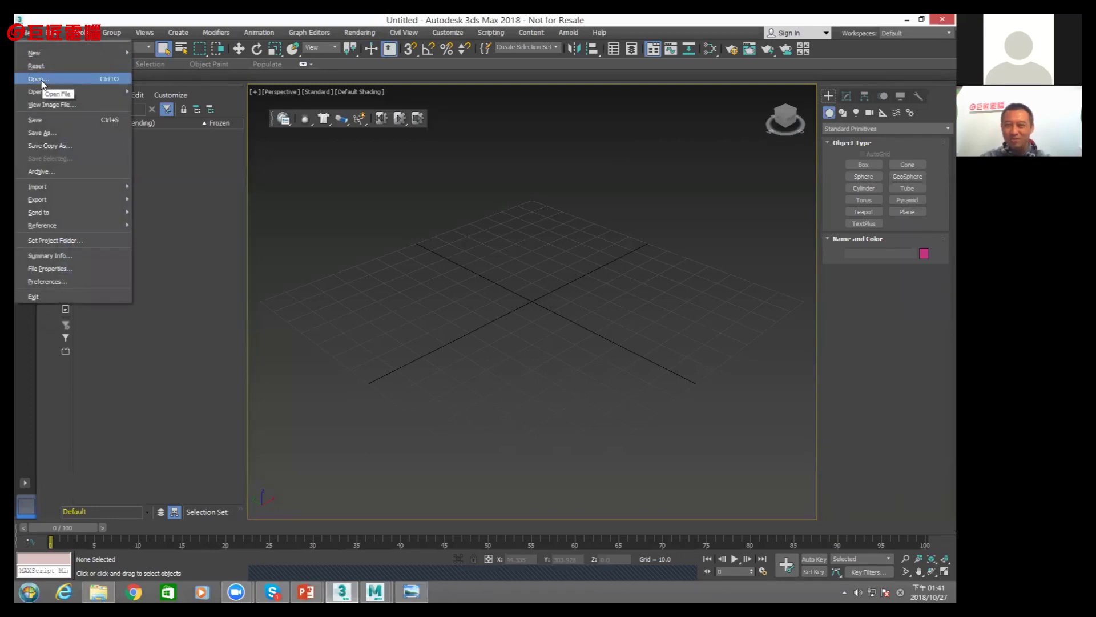
{"action": "left_click", "coordinate": [41, 83]}
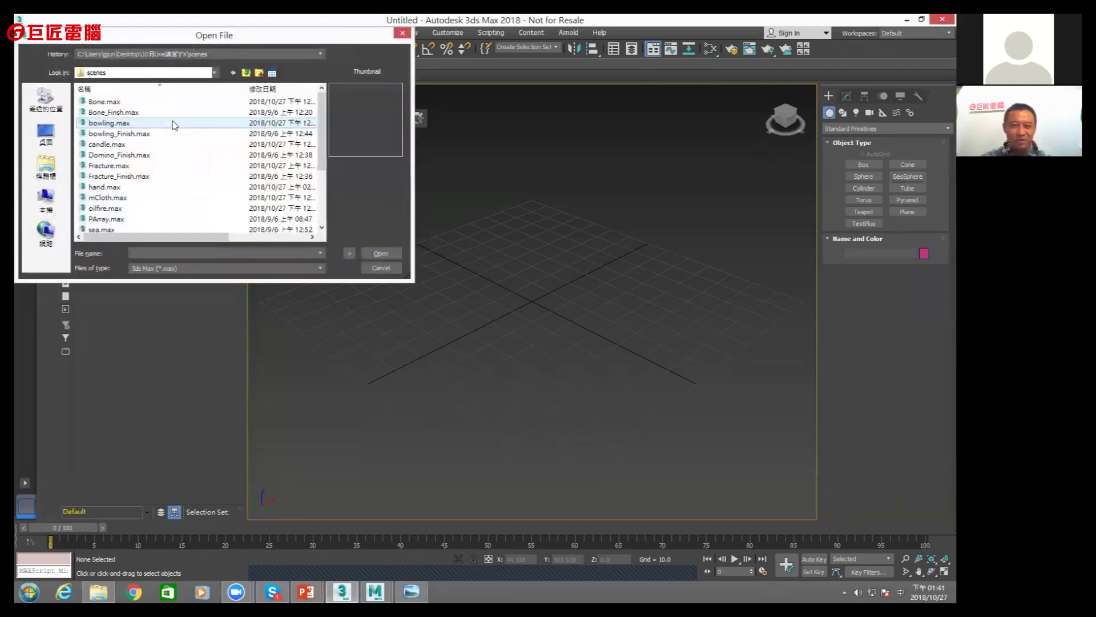
{"action": "double_click", "coordinate": [109, 123]}
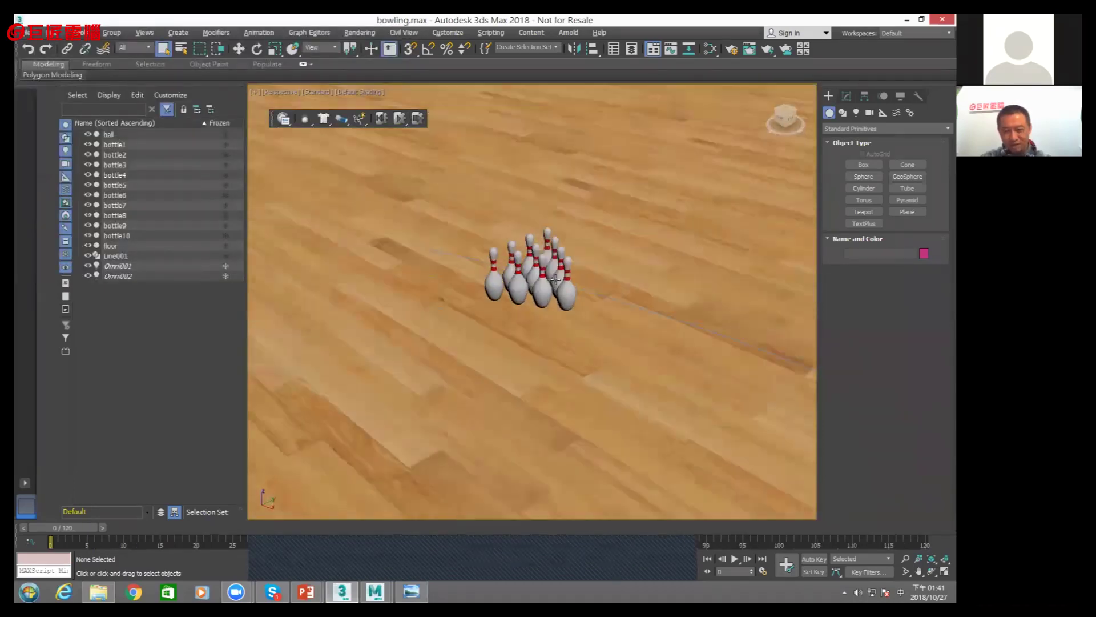
{"action": "scroll", "coordinate": [554, 282], "scroll_direction": "down", "scroll_amount": 5}
{"action": "scroll", "coordinate": [549, 294], "scroll_direction": "down", "scroll_amount": 3}
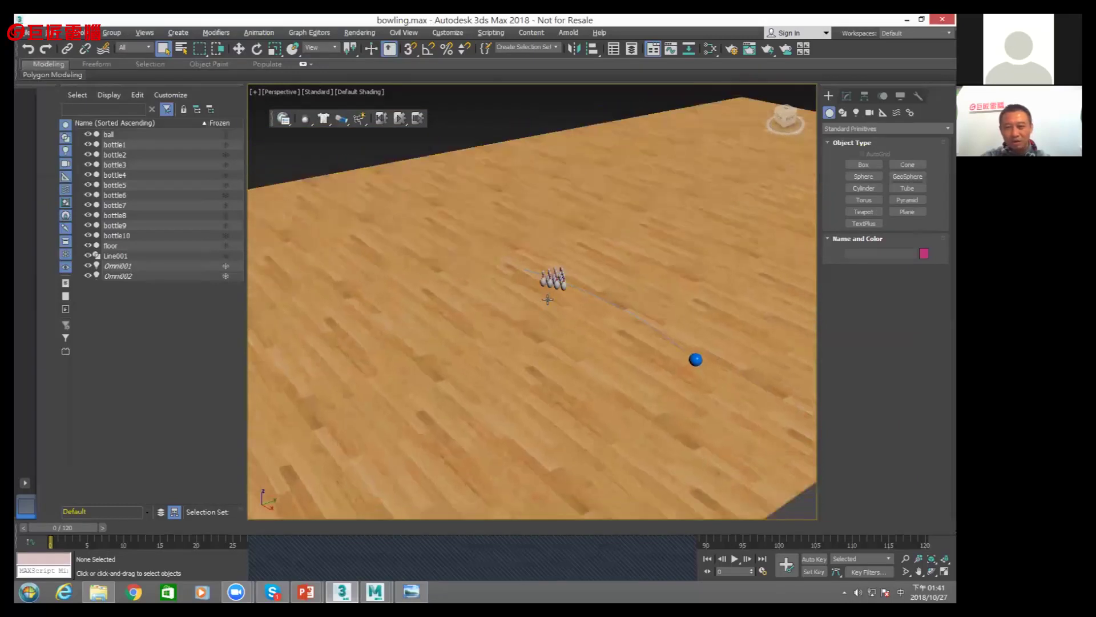
{"action": "left_click", "coordinate": [258, 32]}
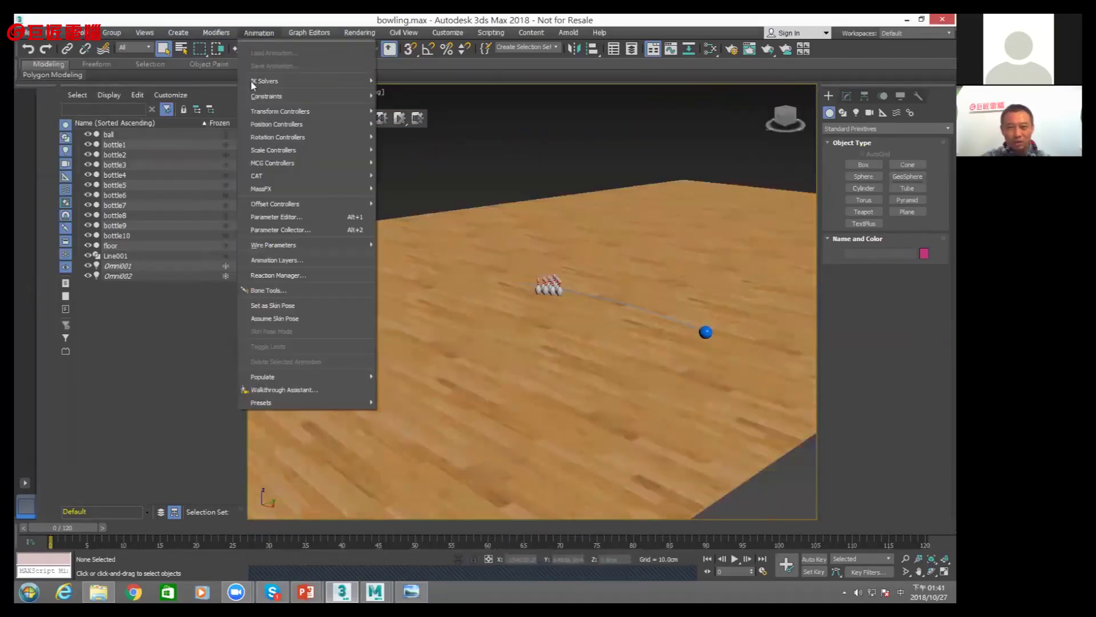
{"action": "mouse_move", "coordinate": [408, 196]}
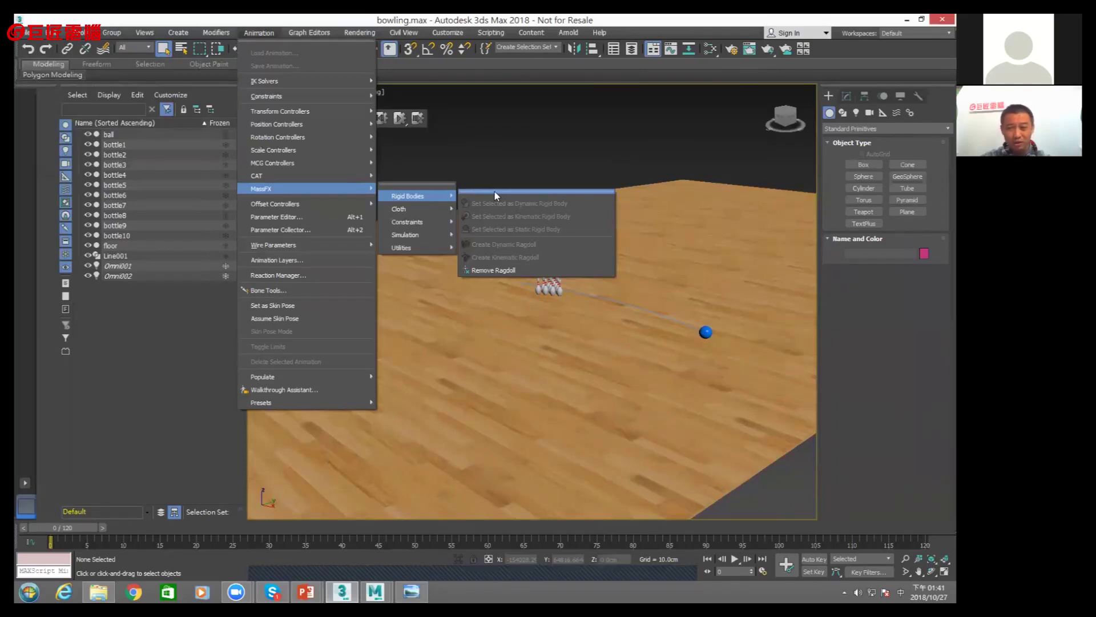
Float the Rigid Bodies panel and set the floor as a static rigid body
{"action": "left_click", "coordinate": [494, 191]}
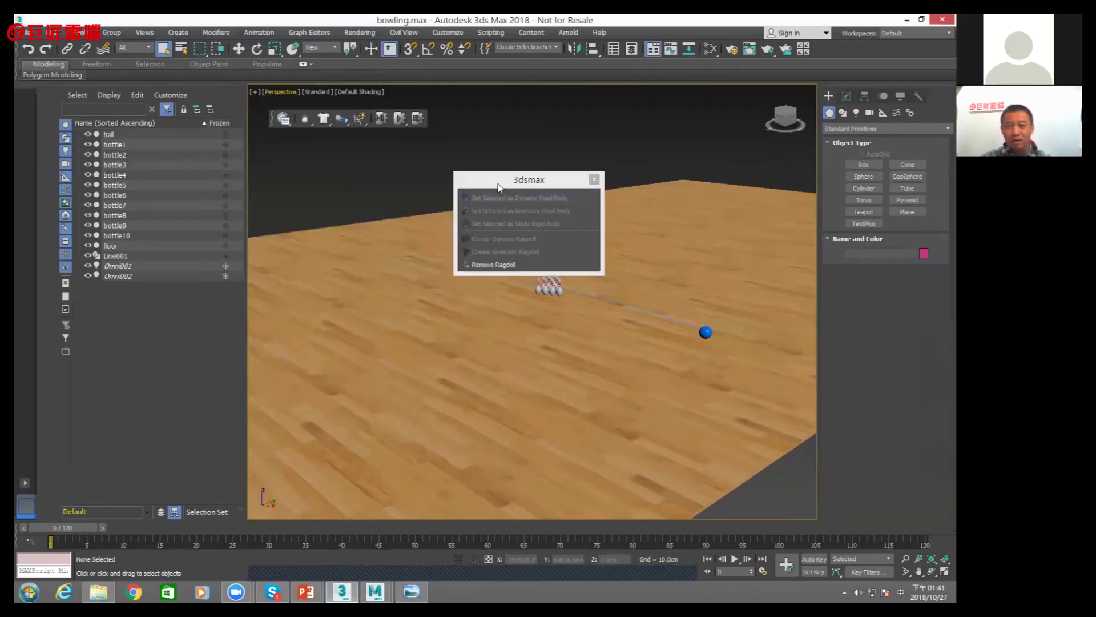
{"action": "left_click_drag", "start_coordinate": [495, 186], "coordinate": [308, 150]}
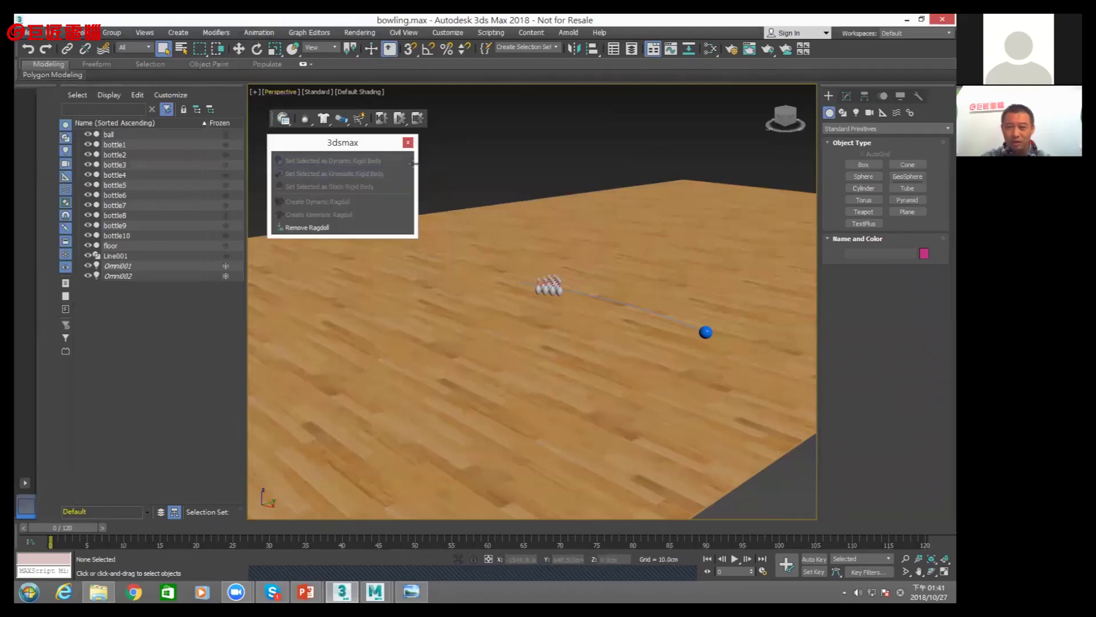
{"action": "left_click", "coordinate": [536, 232]}
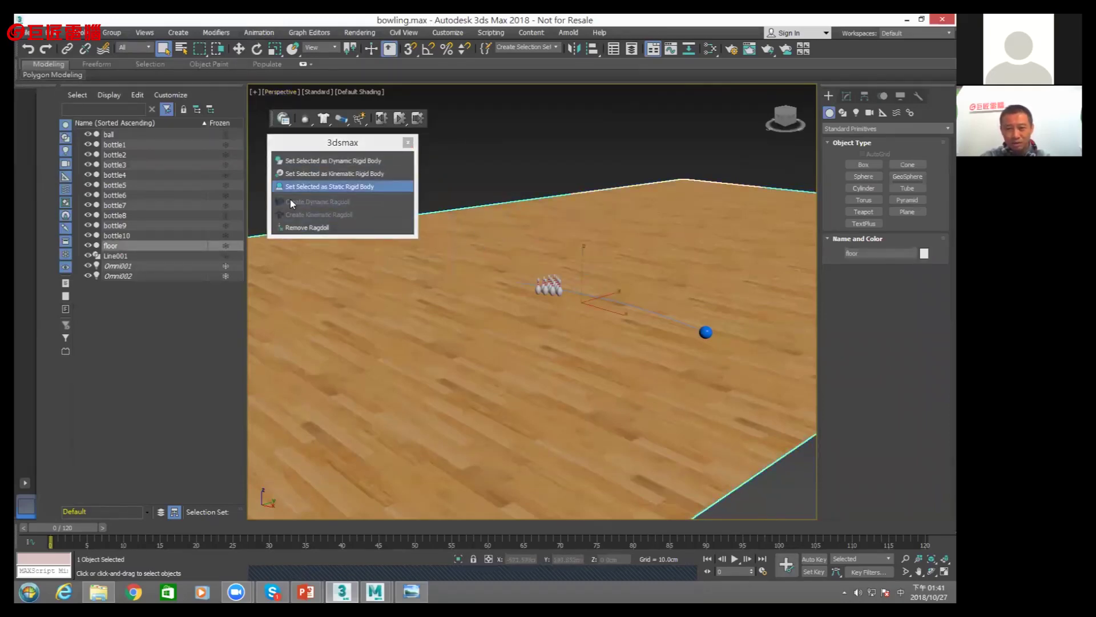
{"action": "left_click", "coordinate": [321, 187]}
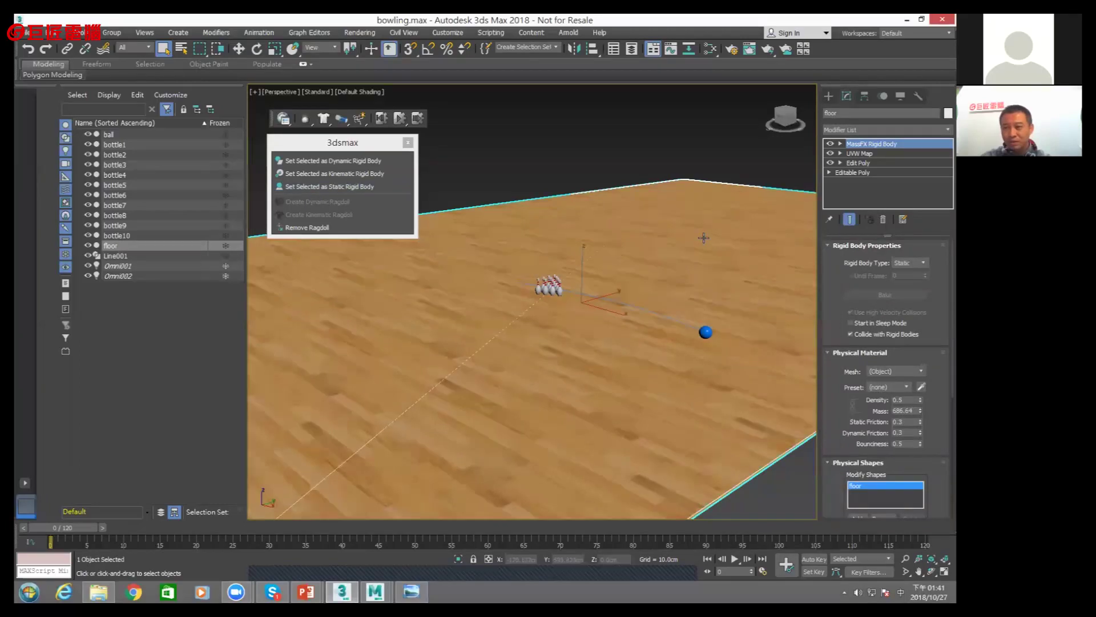
Set the blue ball as a kinematic rigid body and view along the lane
{"action": "left_click", "coordinate": [704, 331]}
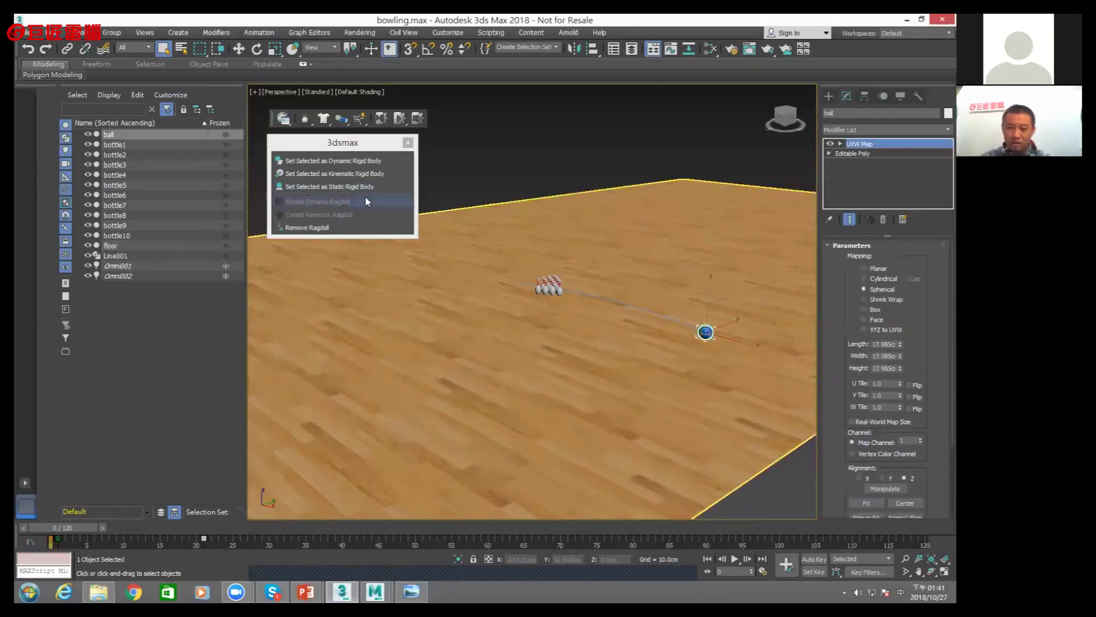
{"action": "left_click", "coordinate": [304, 181]}
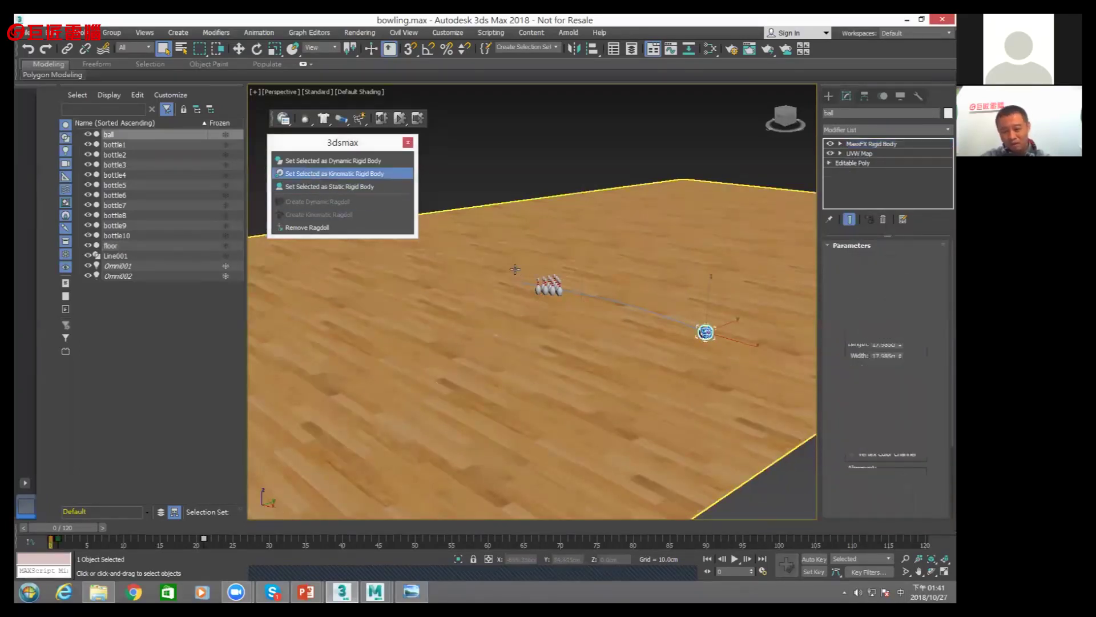
{"action": "middle_click_drag", "start_coordinate": [560, 303], "coordinate": [582, 286], "text": "alt"}
{"action": "scroll", "coordinate": [517, 268], "scroll_direction": "up", "scroll_amount": 8}
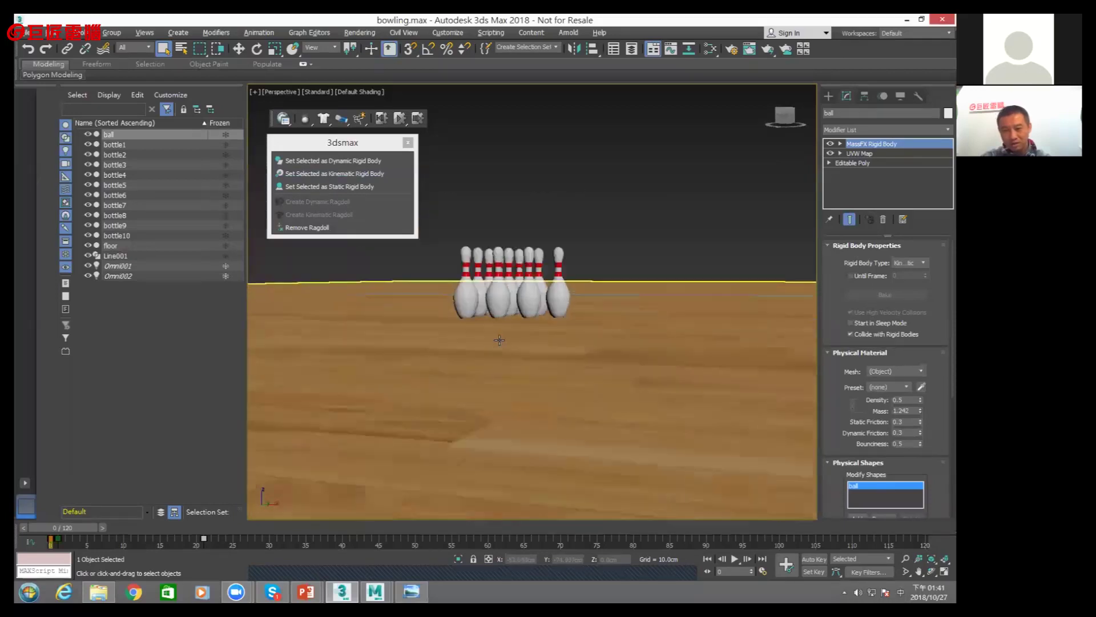
Select all ten bowling pins, test the simulation, and make them dynamic rigid bodies
{"action": "left_click_drag", "start_coordinate": [454, 213], "coordinate": [598, 266]}
{"action": "middle_click_drag", "start_coordinate": [598, 266], "coordinate": [571, 320], "text": "alt"}
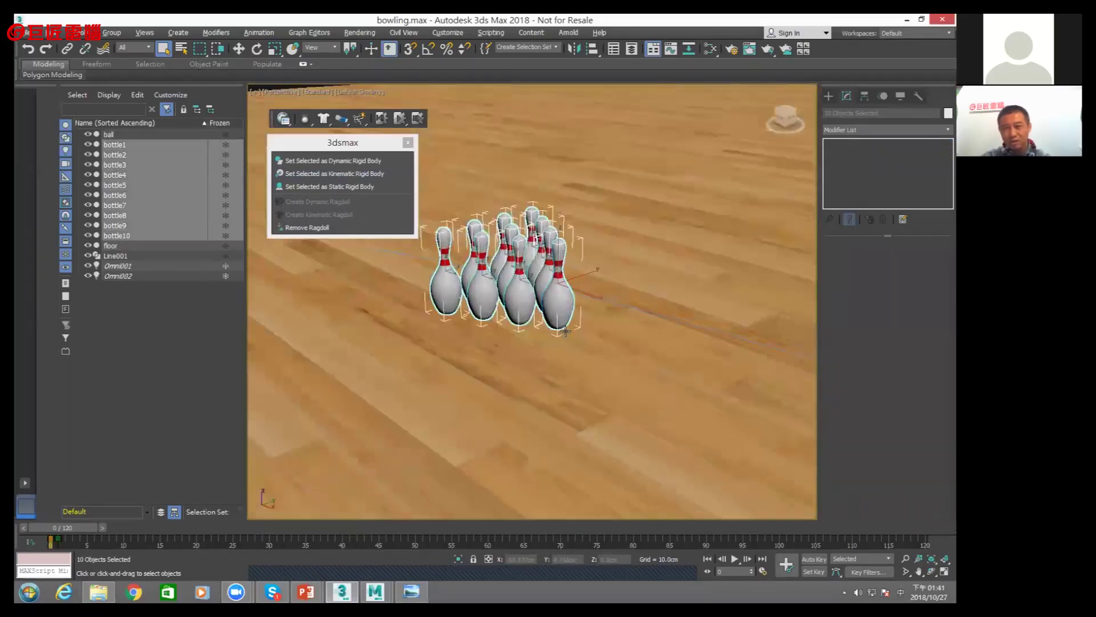
{"action": "scroll", "coordinate": [400, 280], "scroll_direction": "down", "scroll_amount": 5}
{"action": "left_click", "coordinate": [400, 118]}
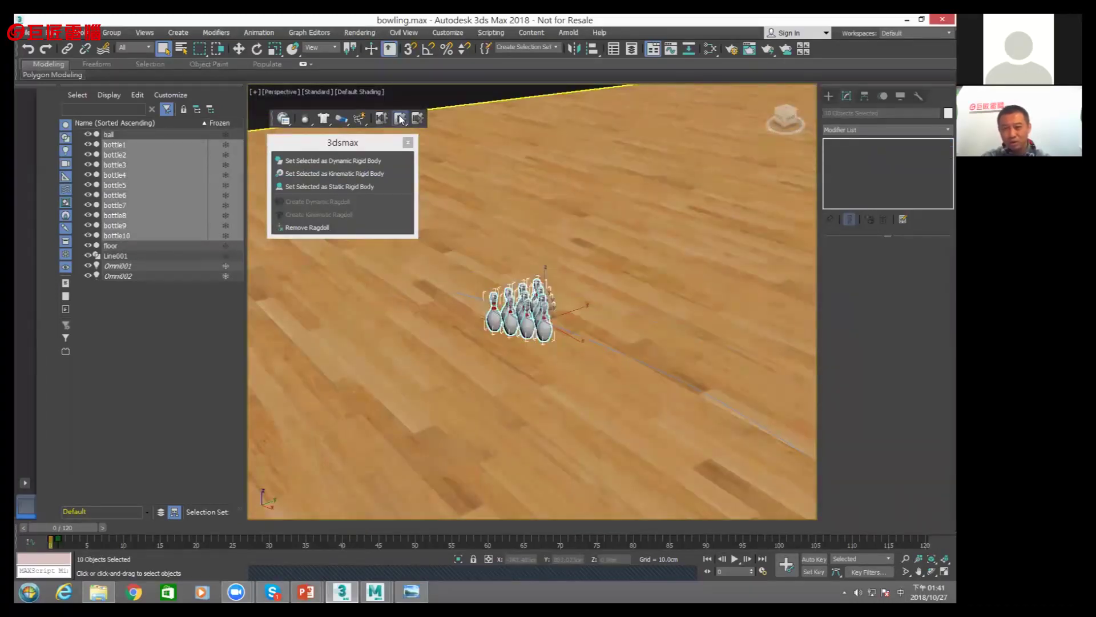
{"action": "left_click", "coordinate": [401, 118]}
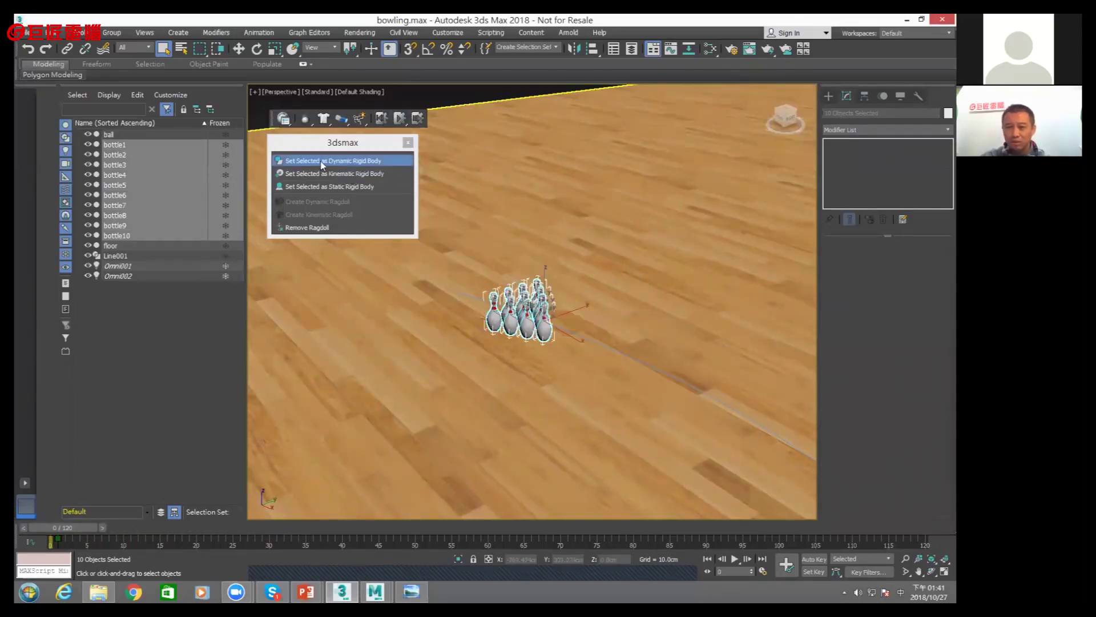
{"action": "left_click", "coordinate": [342, 160]}
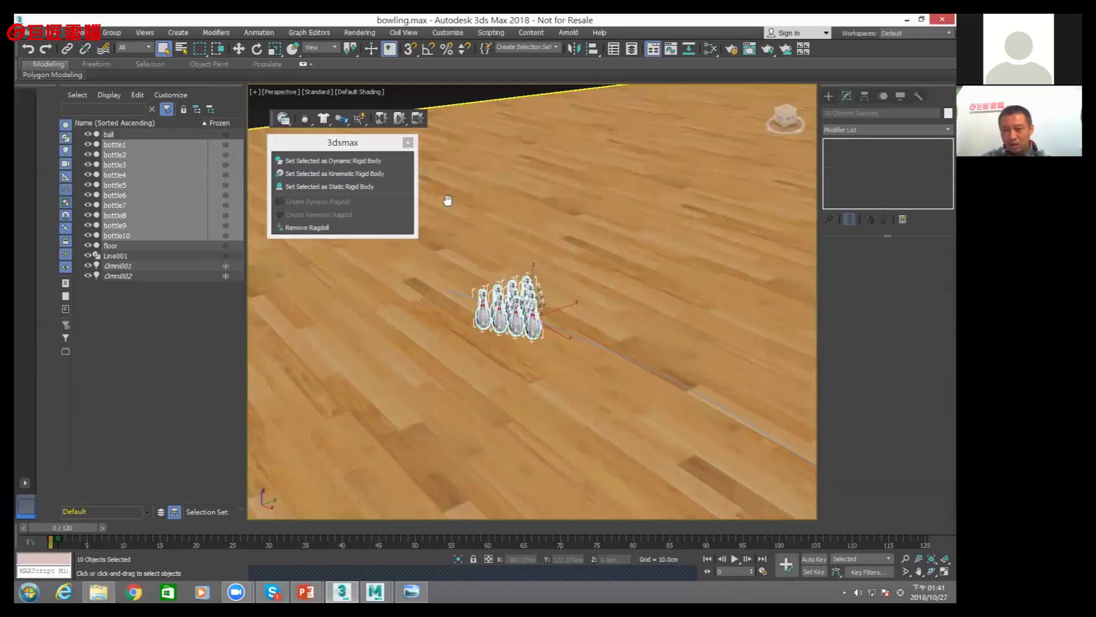
Check in the floating MassFX Tools panel that the pins' rigid body type is Dynamic
{"action": "scroll", "coordinate": [411, 137], "scroll_direction": "down", "scroll_amount": 4}
{"action": "left_click", "coordinate": [284, 118]}
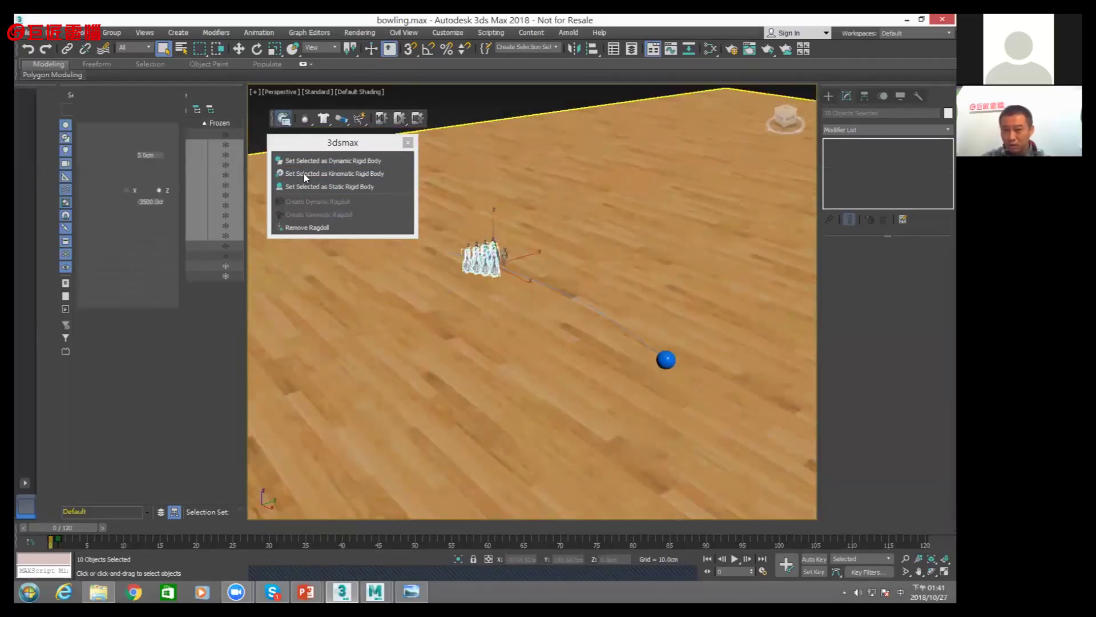
{"action": "left_click_drag", "start_coordinate": [123, 78], "coordinate": [288, 269]}
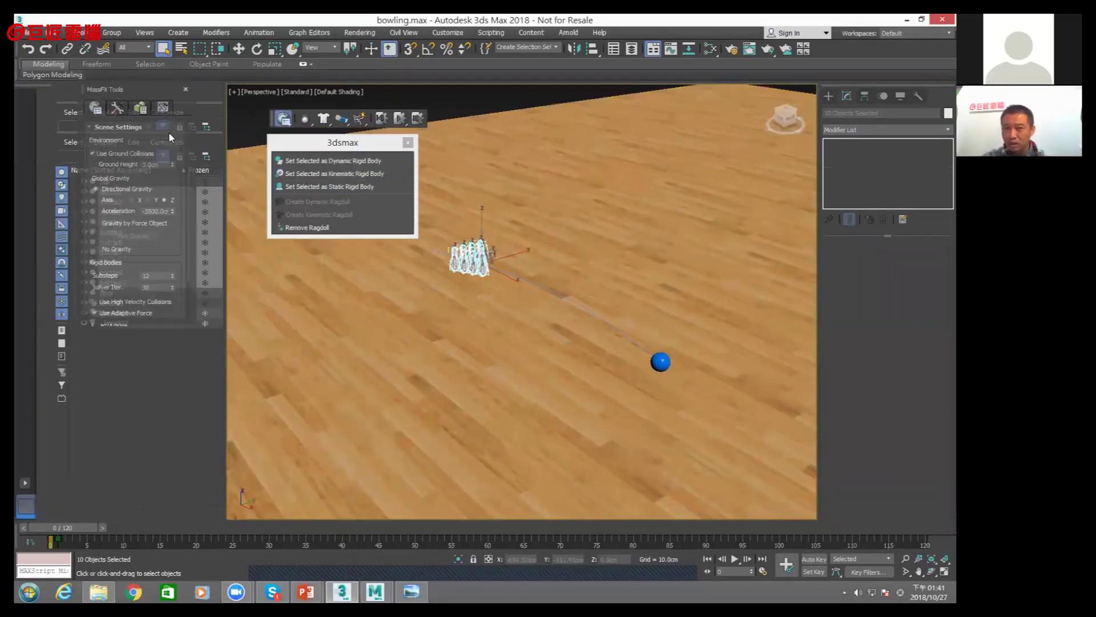
{"action": "left_click", "coordinate": [298, 290]}
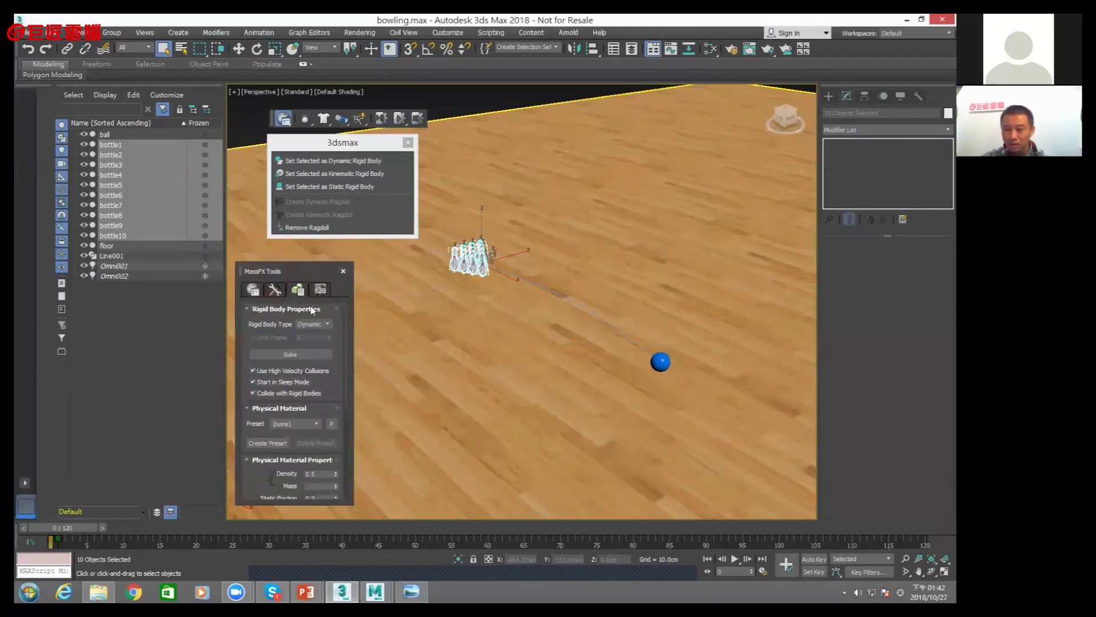
{"action": "left_click_drag", "start_coordinate": [292, 272], "coordinate": [289, 260]}
Close the MassFX panels, recentre the lane, and switch to the Maya 2018 window
{"action": "left_click", "coordinate": [408, 142]}
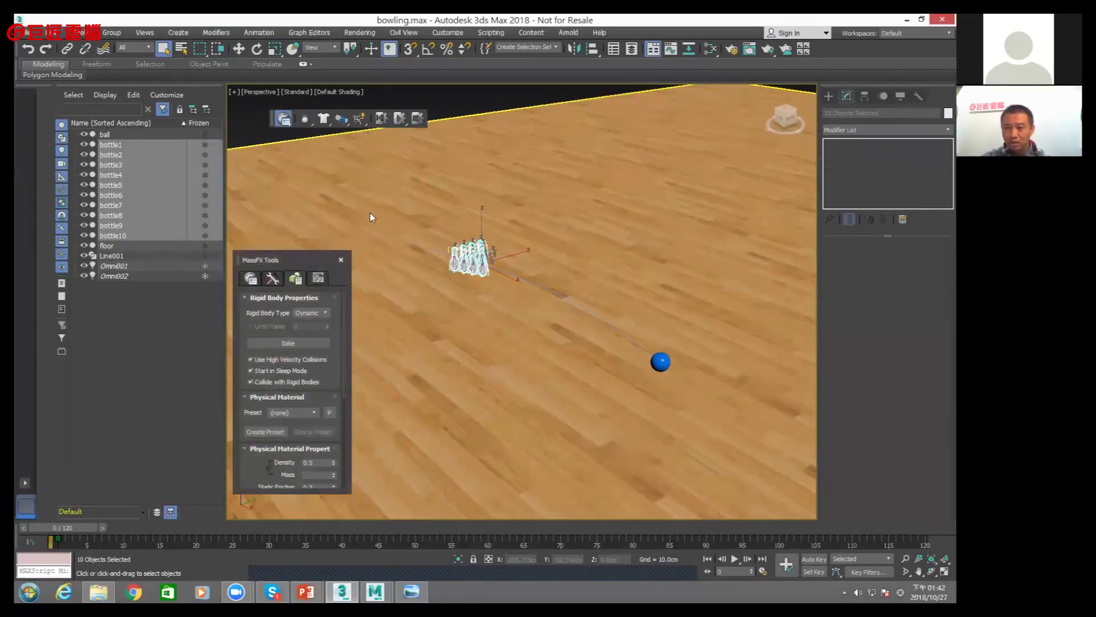
{"action": "left_click", "coordinate": [341, 261]}
{"action": "middle_click_drag", "start_coordinate": [477, 349], "coordinate": [493, 334]}
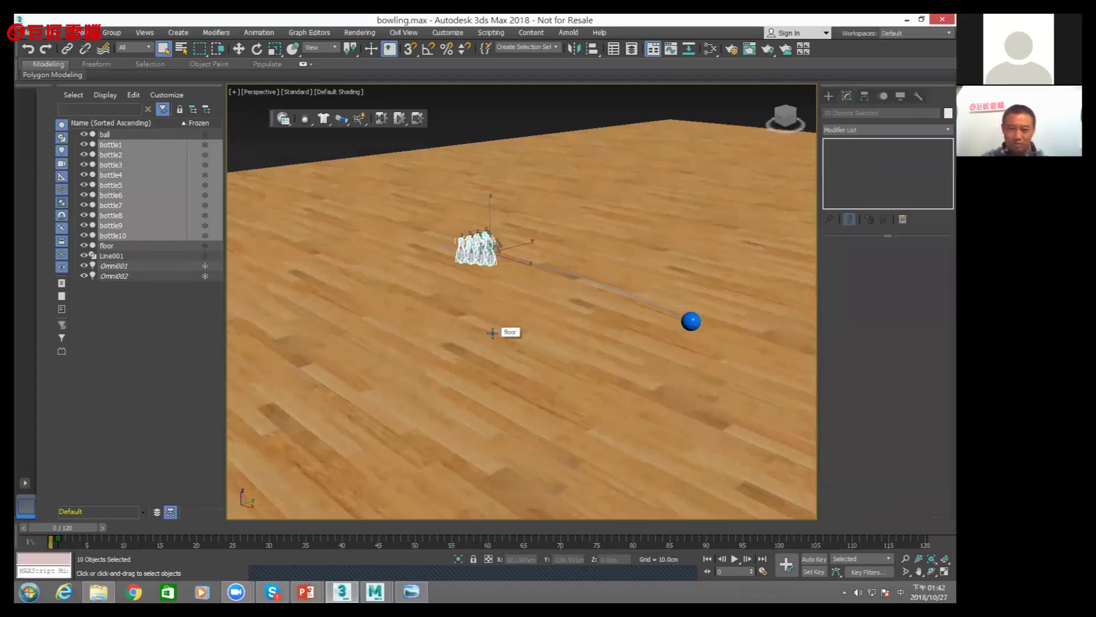
{"action": "left_click", "coordinate": [375, 597]}
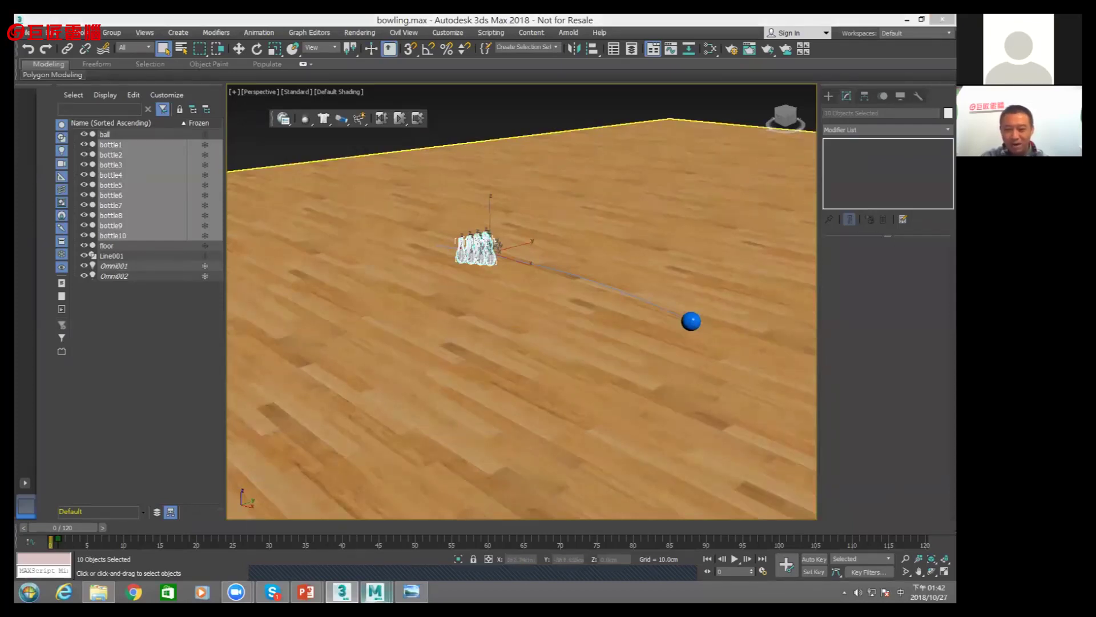
{"action": "mouse_move", "coordinate": [375, 591]}
{"action": "left_click", "coordinate": [409, 530]}
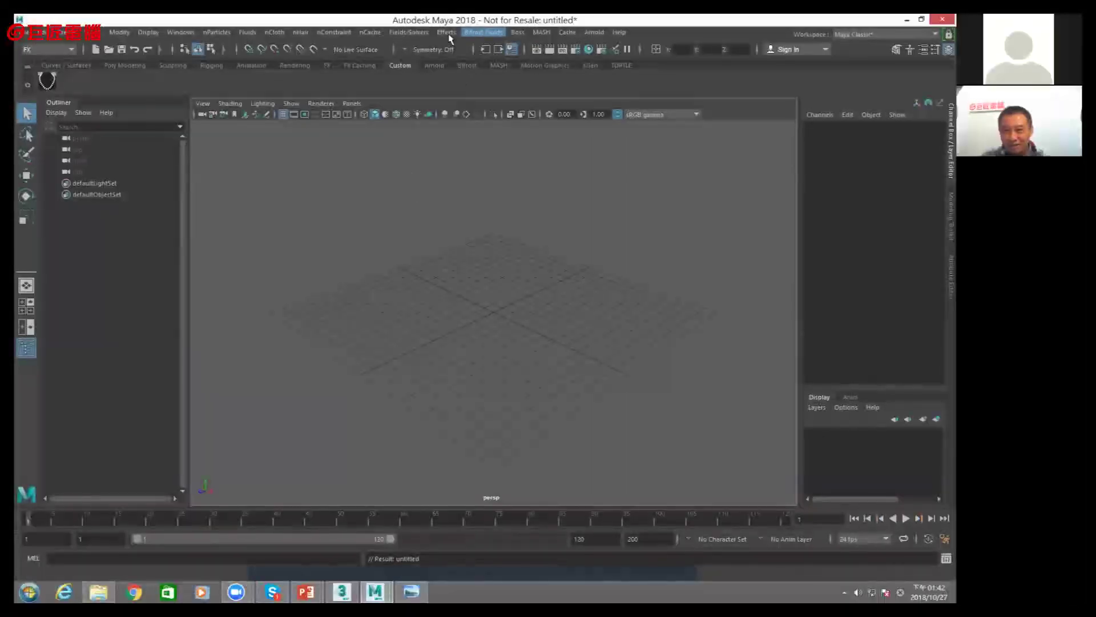
Show Maya's Fields/Solvers Create Active/Passive Rigid Body commands, then return to the 3ds Max bowling scene
{"action": "left_click", "coordinate": [418, 33]}
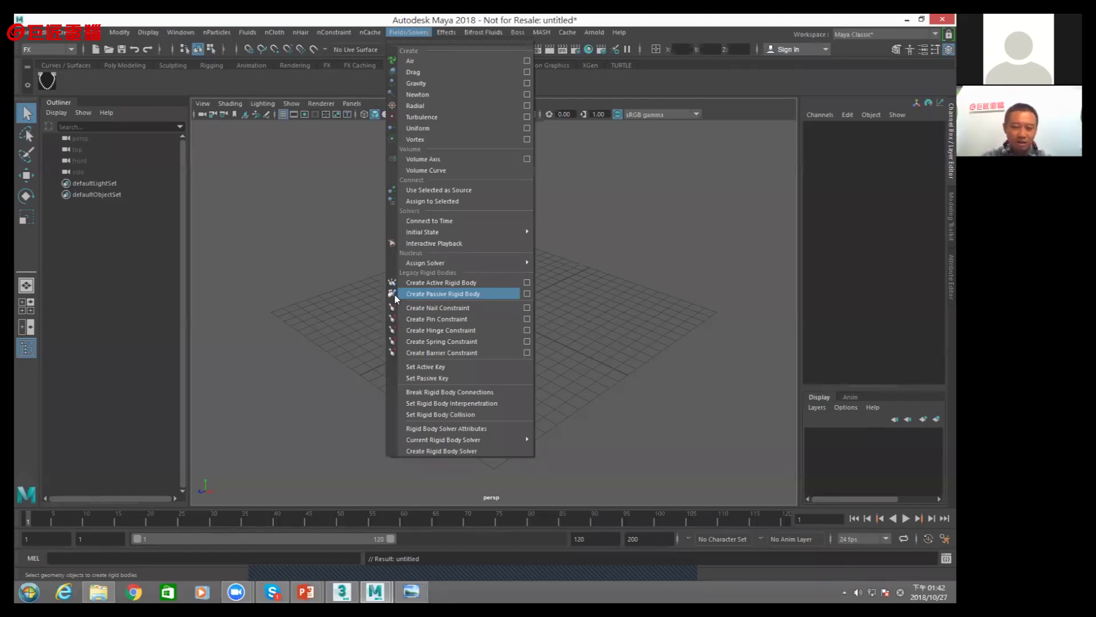
{"action": "left_click", "coordinate": [342, 592]}
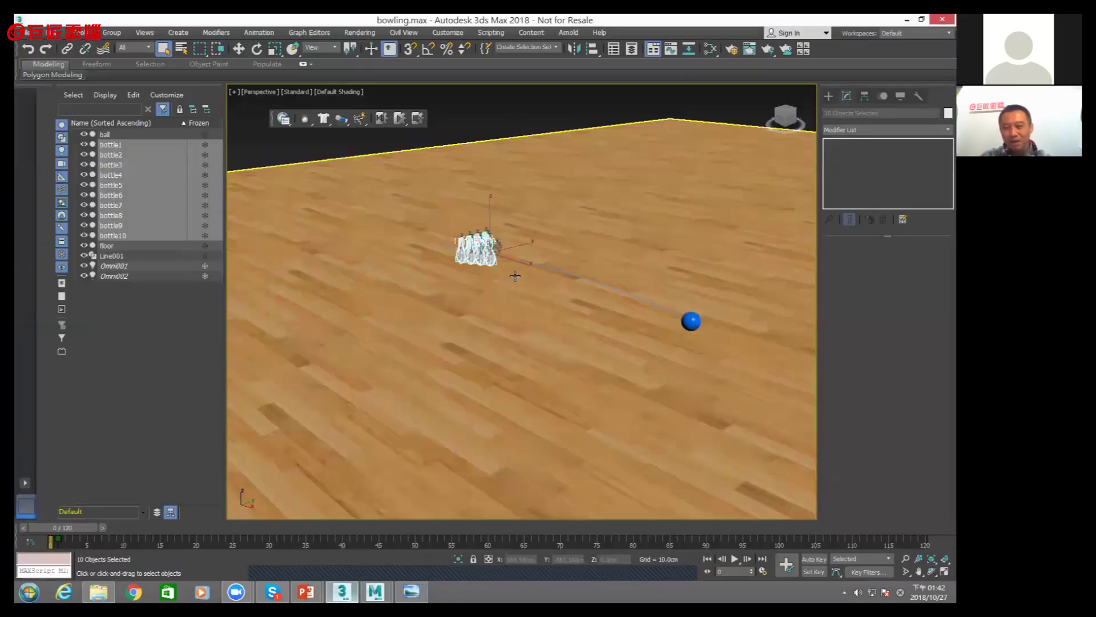
Deselect the pins, run the MassFX simulation of the ball, then reset it
{"action": "left_click", "coordinate": [437, 115]}
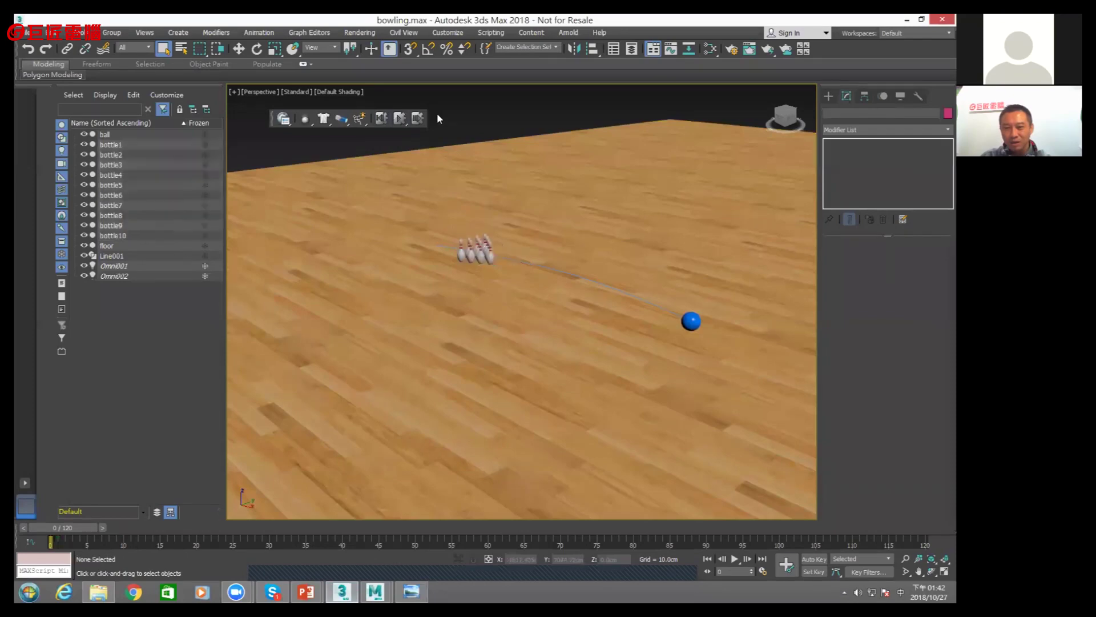
{"action": "left_click", "coordinate": [400, 119]}
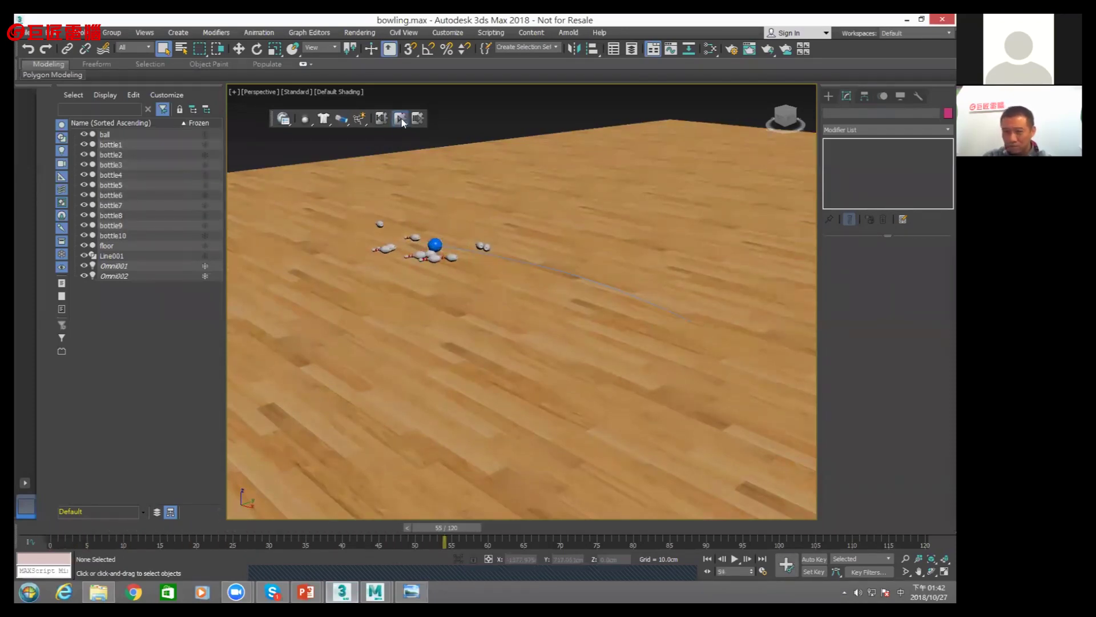
{"action": "left_click", "coordinate": [399, 119]}
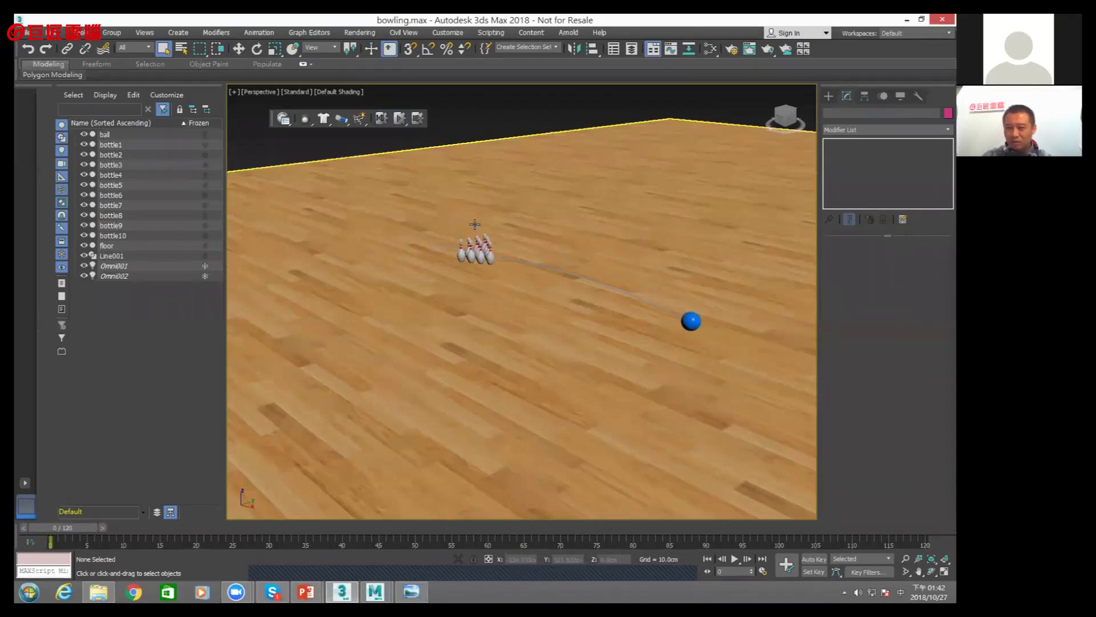
{"action": "scroll", "coordinate": [476, 225], "scroll_direction": "up", "scroll_amount": 5}
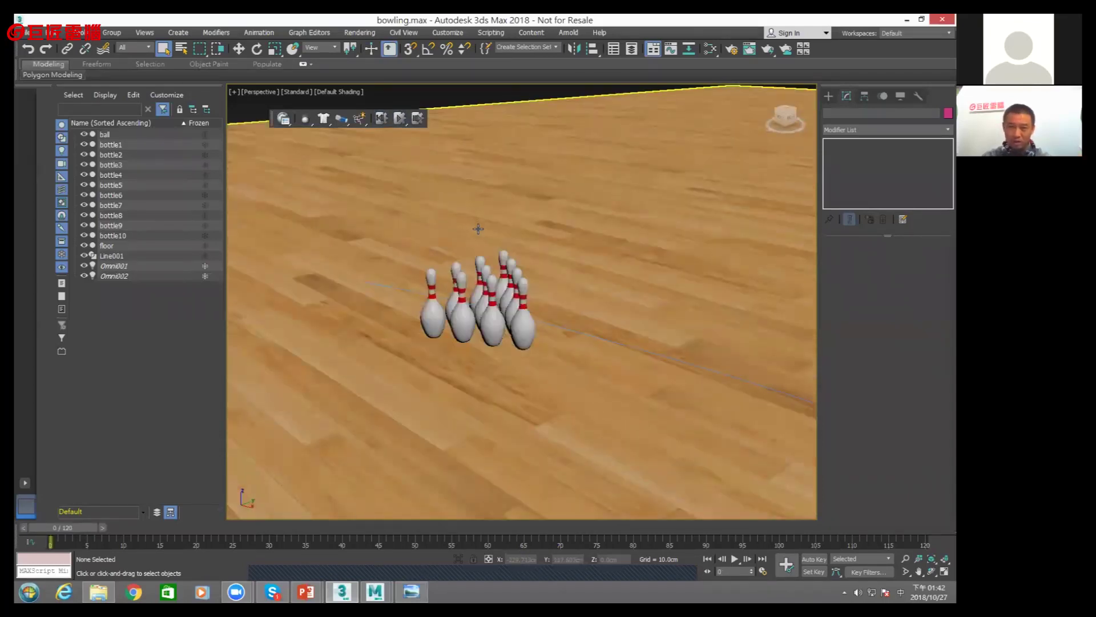
Replay the simulation, view the scattered pins from above, and rewind to frame 0
{"action": "left_click", "coordinate": [400, 118]}
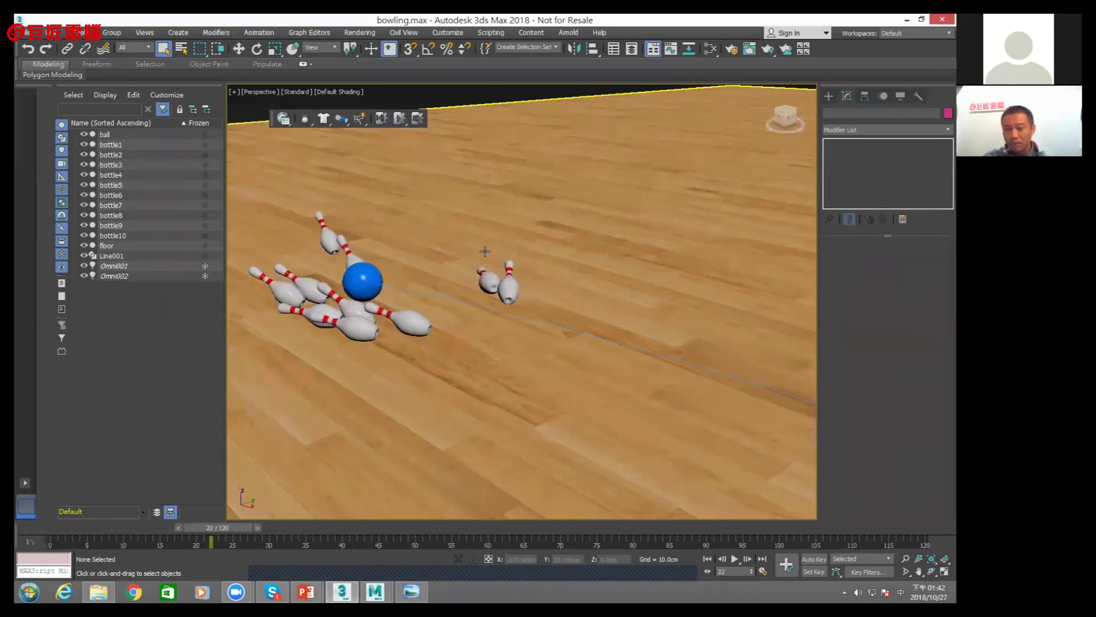
{"action": "mouse_move", "coordinate": [484, 255]}
{"action": "middle_mouse_down", "text": "alt"}
{"action": "mouse_move", "coordinate": [430, 270]}
{"action": "mouse_move", "coordinate": [537, 223]}
{"action": "middle_mouse_up", "text": "alt"}
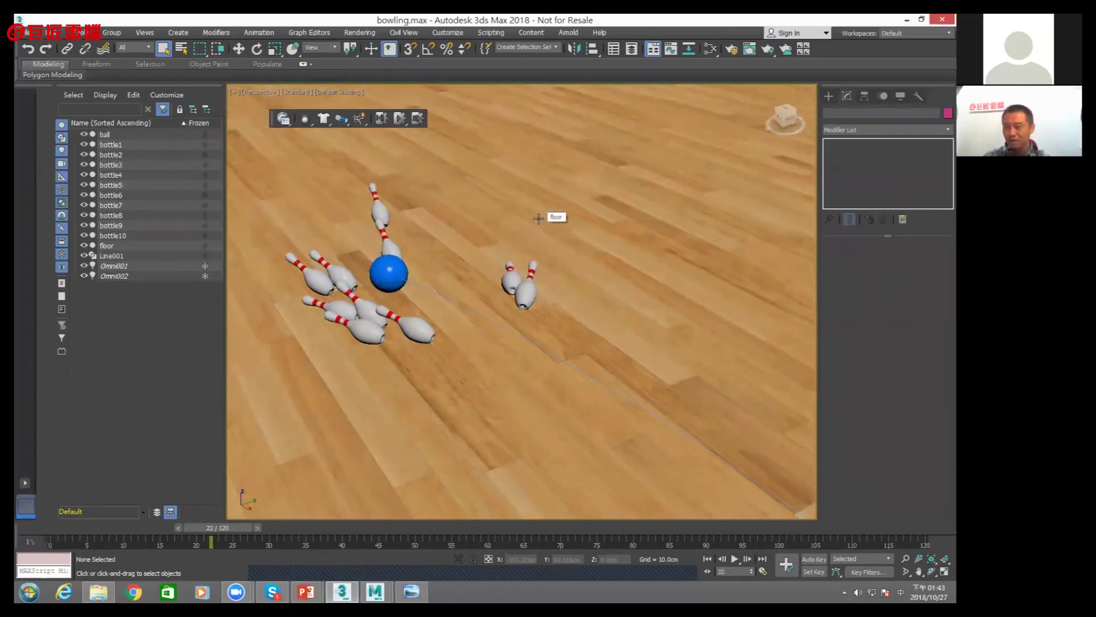
{"action": "scroll", "coordinate": [538, 218], "scroll_direction": "down", "scroll_amount": 3}
{"action": "scroll", "coordinate": [479, 179], "scroll_direction": "down", "scroll_amount": 2}
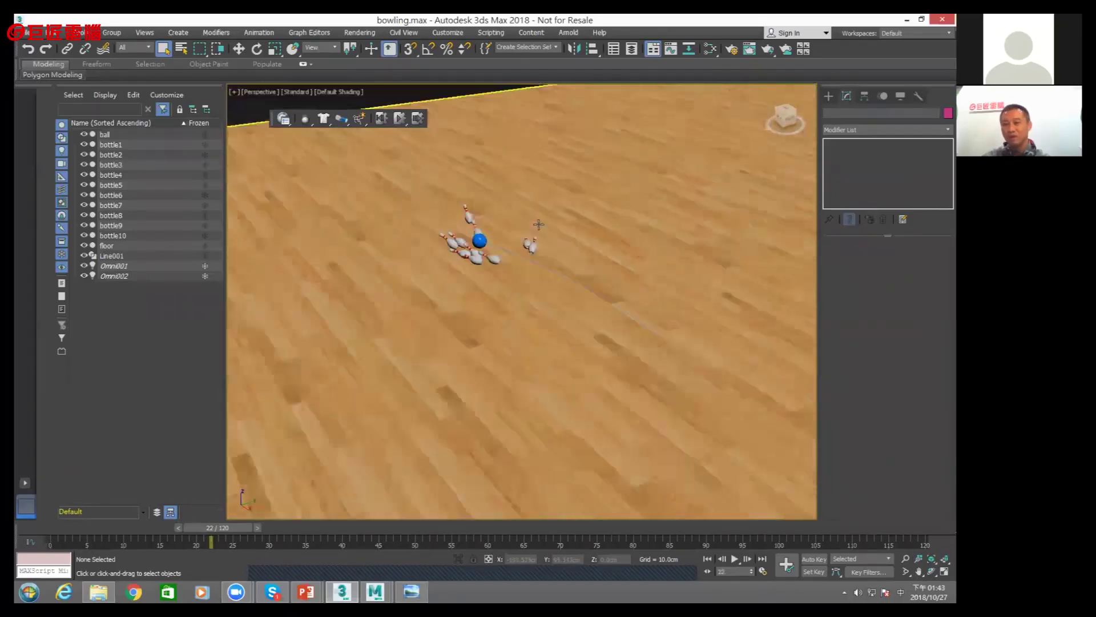
{"action": "key", "text": "Home"}
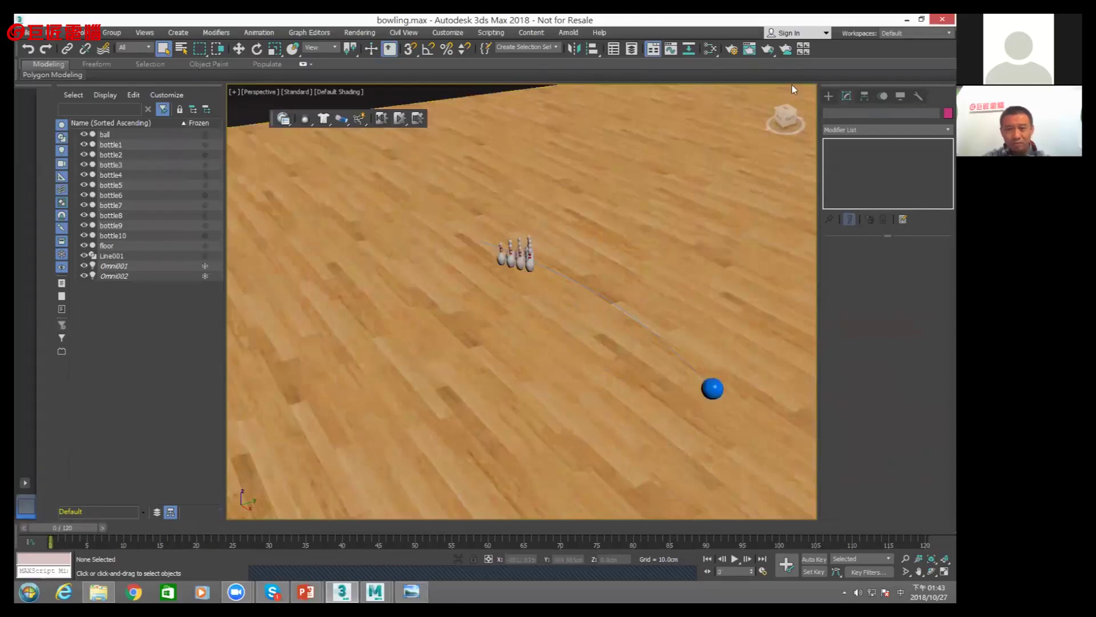
{"action": "left_click", "coordinate": [829, 96]}
Draw a tall thin box and move it right behind the pins as a wall
{"action": "left_click", "coordinate": [850, 165]}
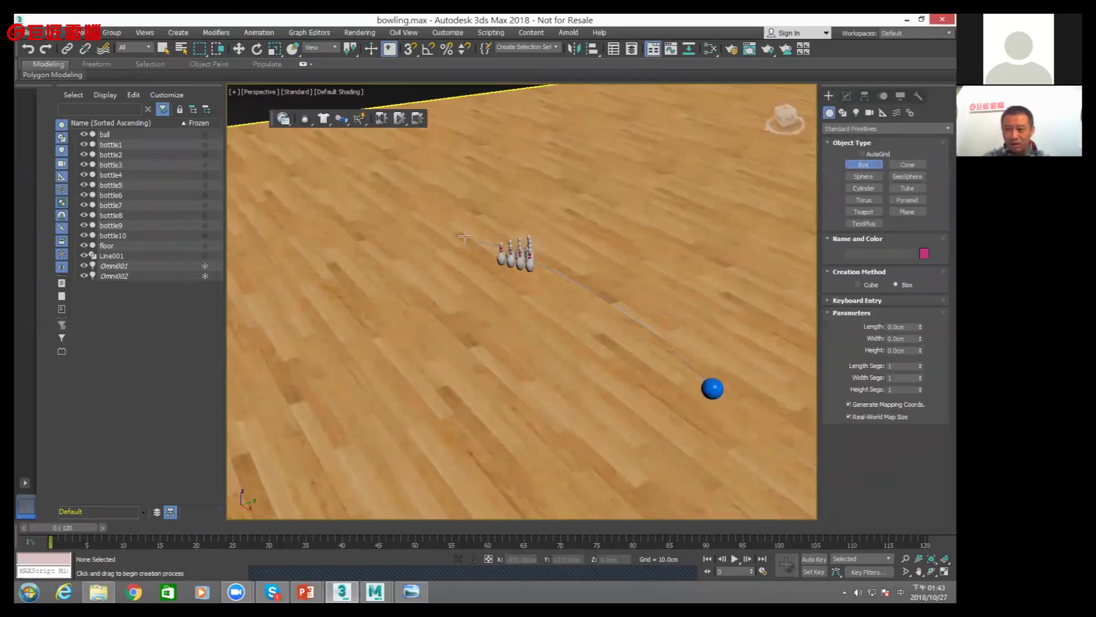
{"action": "left_click_drag", "start_coordinate": [437, 247], "coordinate": [539, 224]}
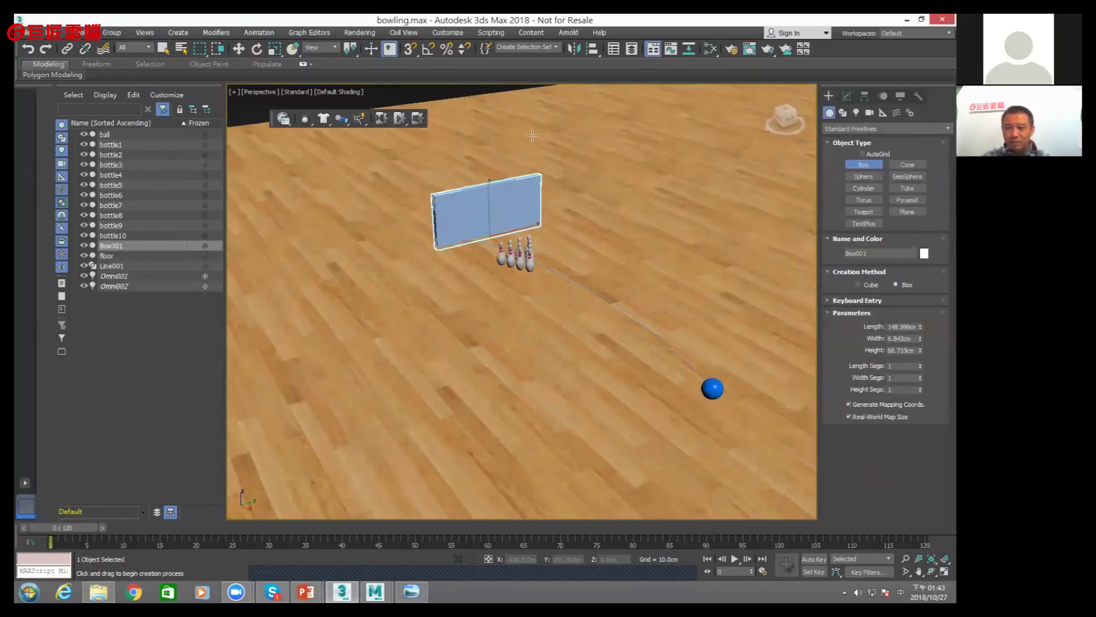
{"action": "left_click", "coordinate": [525, 201]}
{"action": "right_click", "coordinate": [526, 201]}
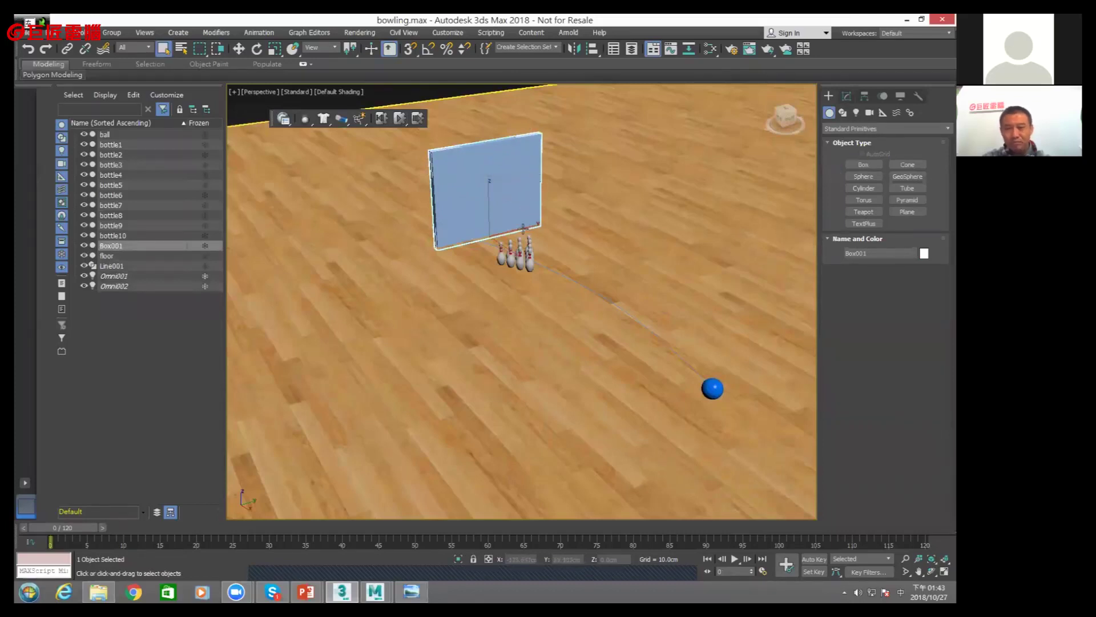
{"action": "key", "text": "w"}
{"action": "left_click_drag", "start_coordinate": [509, 234], "coordinate": [500, 251]}
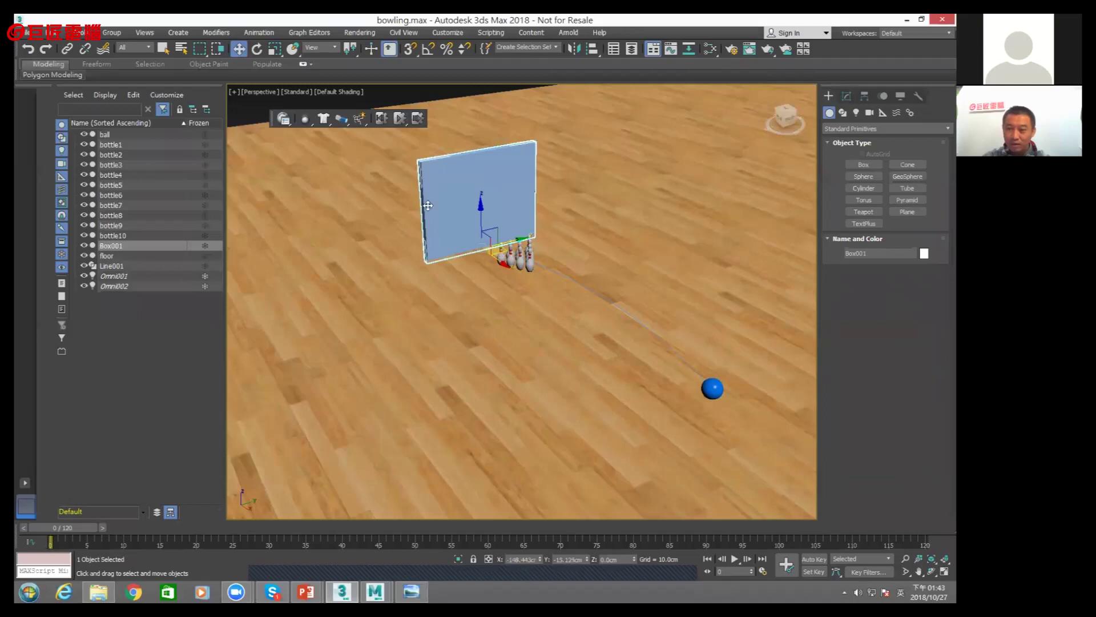
Make the wall a static MassFX rigid body and simulate the pins scattering against it
{"action": "left_click_drag", "start_coordinate": [305, 119], "coordinate": [306, 171]}
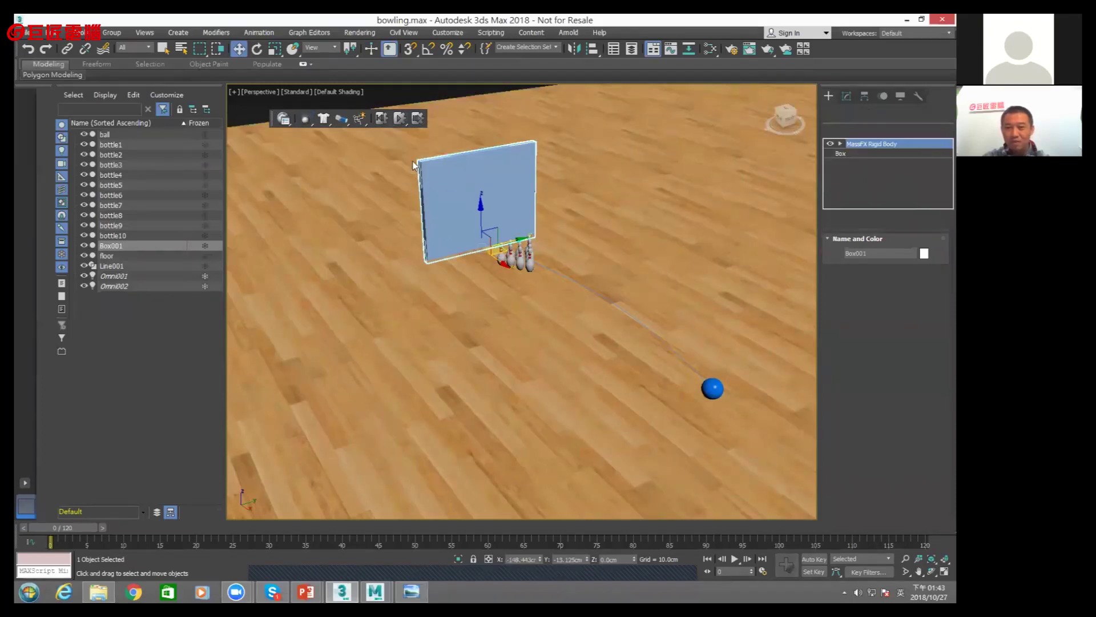
{"action": "left_click", "coordinate": [400, 118]}
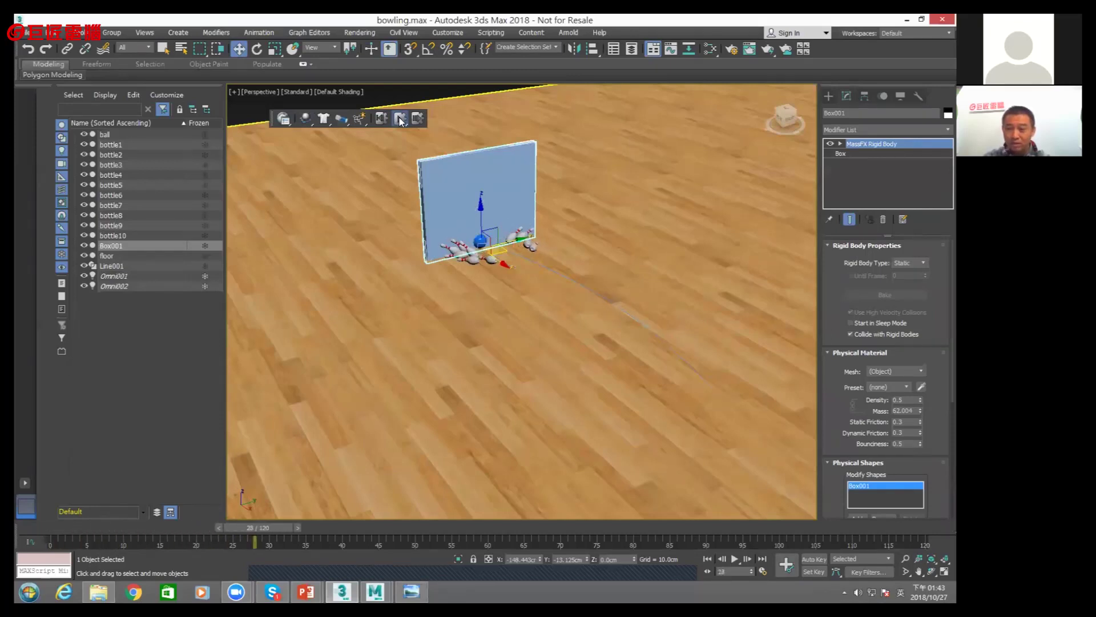
{"action": "left_click", "coordinate": [400, 119]}
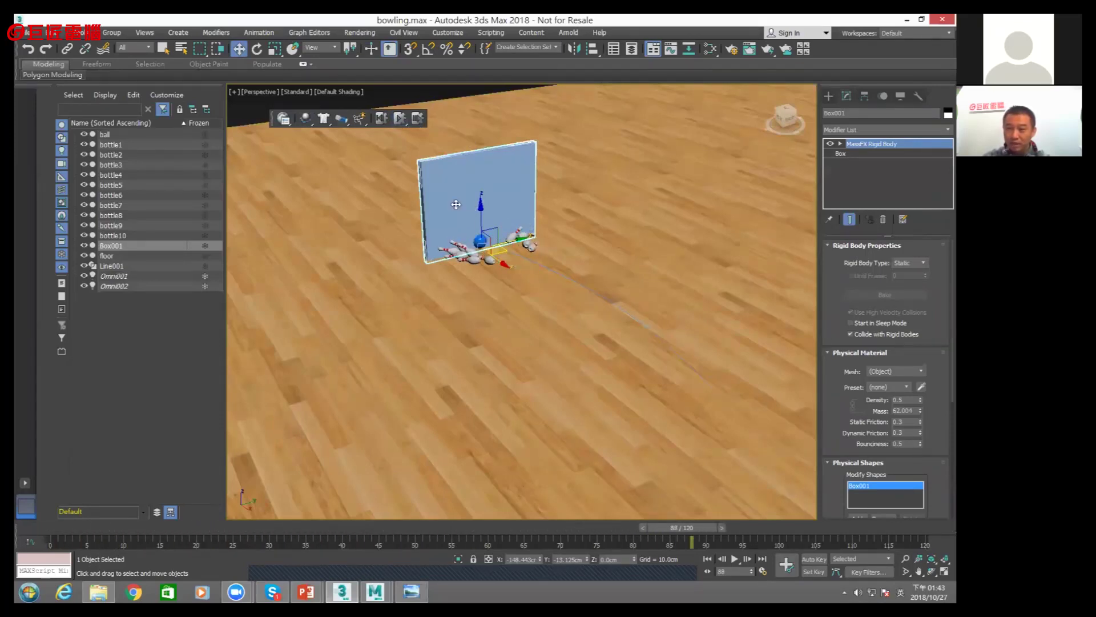
{"action": "scroll", "coordinate": [482, 257], "scroll_direction": "up", "scroll_amount": 3}
{"action": "scroll", "coordinate": [482, 260], "scroll_direction": "up", "scroll_amount": 3}
{"action": "scroll", "coordinate": [481, 262], "scroll_direction": "up", "scroll_amount": 4}
{"action": "middle_click_drag", "start_coordinate": [482, 262], "coordinate": [505, 258], "text": "alt"}
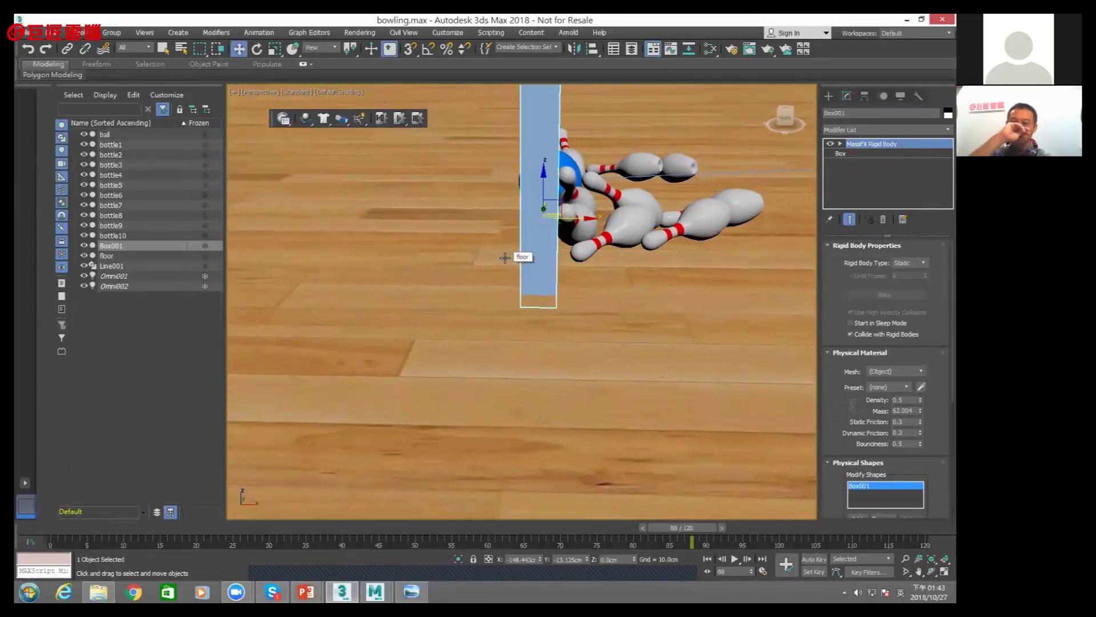
{"action": "scroll", "coordinate": [510, 271], "scroll_direction": "down", "scroll_amount": 2}
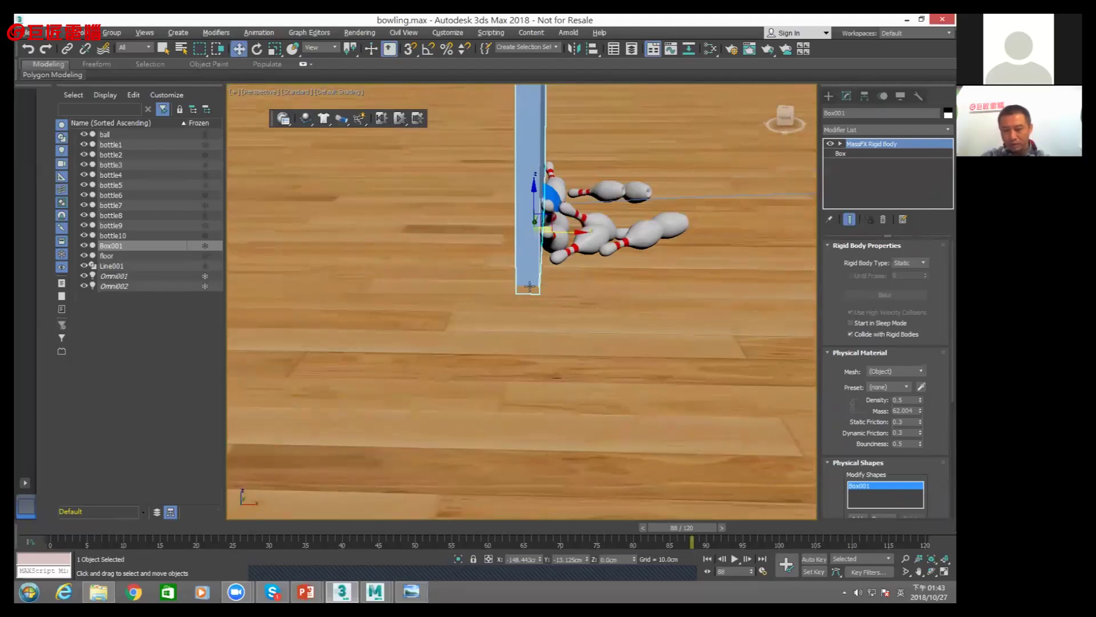
{"action": "middle_click_drag", "start_coordinate": [537, 283], "coordinate": [523, 286], "text": "alt"}
{"action": "scroll", "coordinate": [523, 287], "scroll_direction": "down", "scroll_amount": 2}
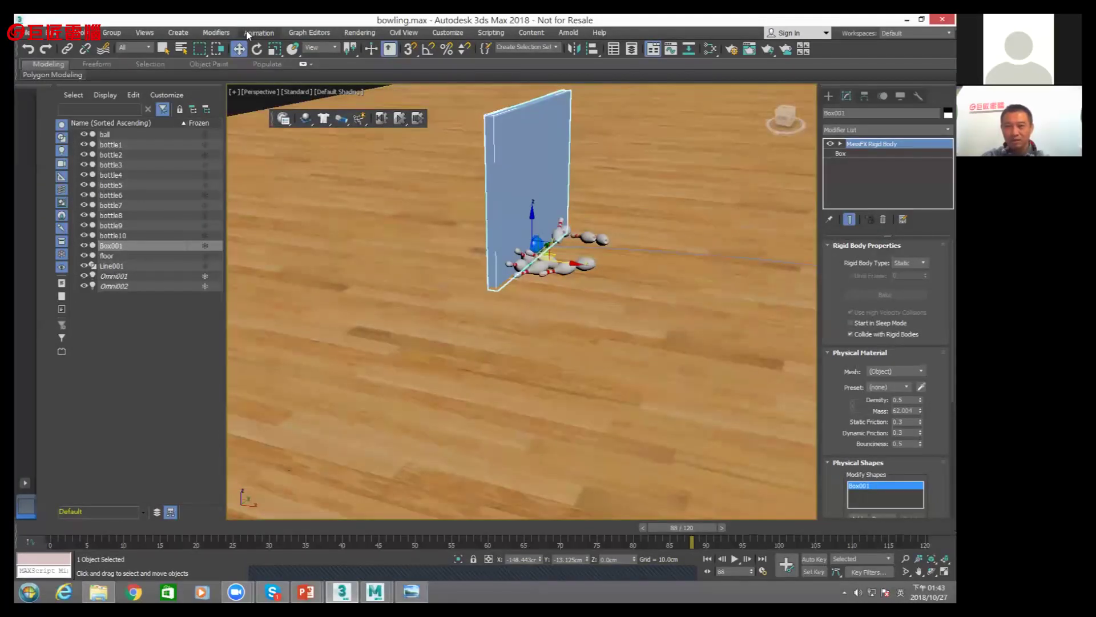
{"action": "left_click", "coordinate": [269, 34]}
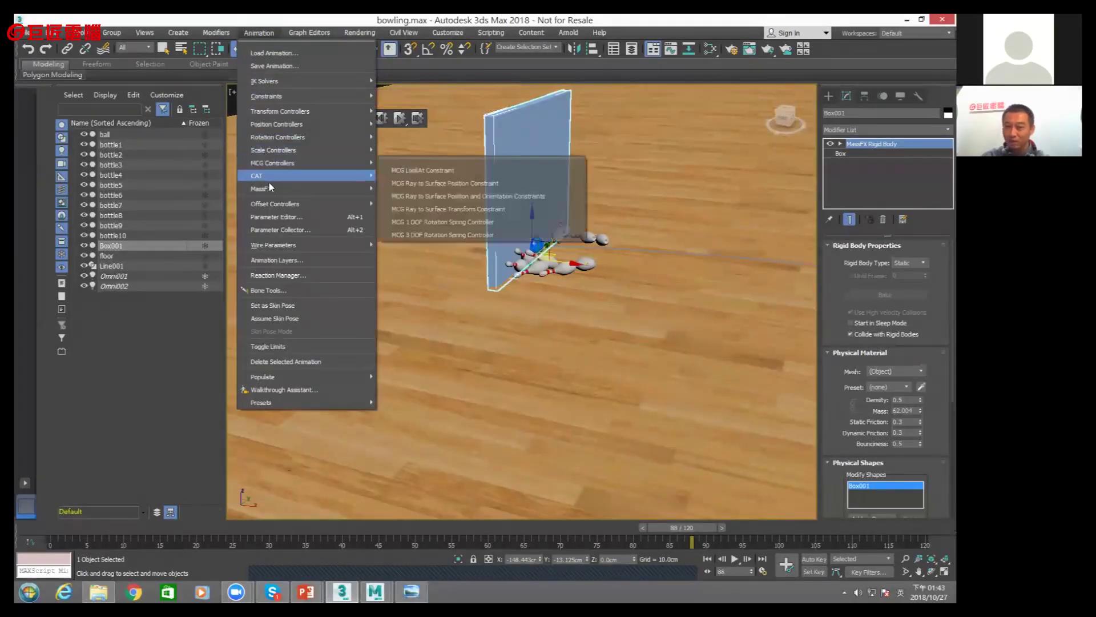
{"action": "mouse_move", "coordinate": [409, 195]}
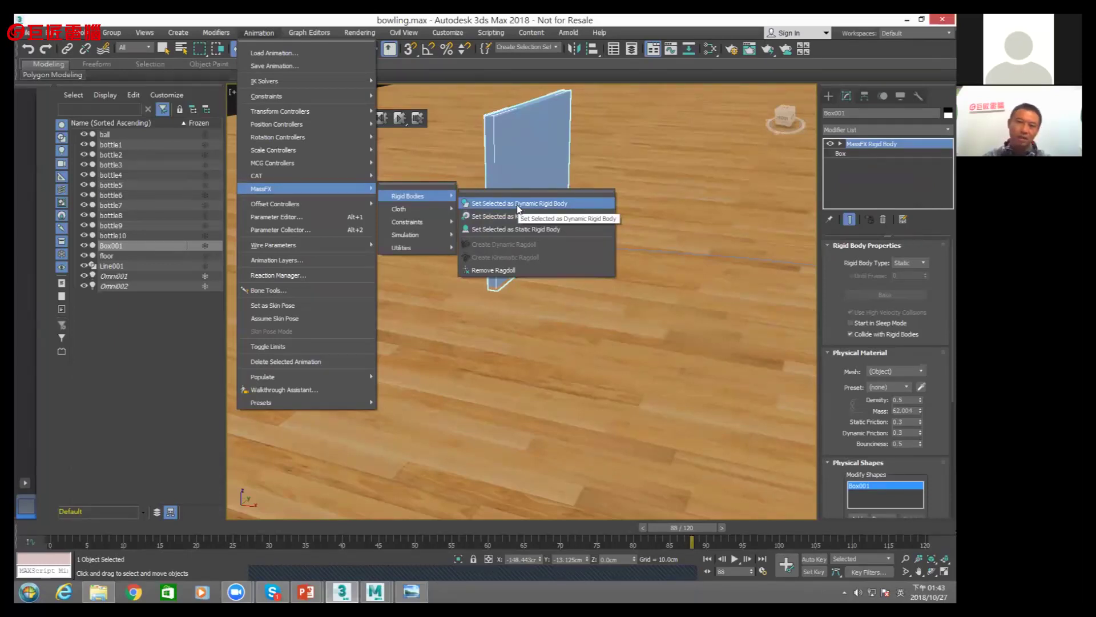
{"action": "left_click", "coordinate": [451, 18]}
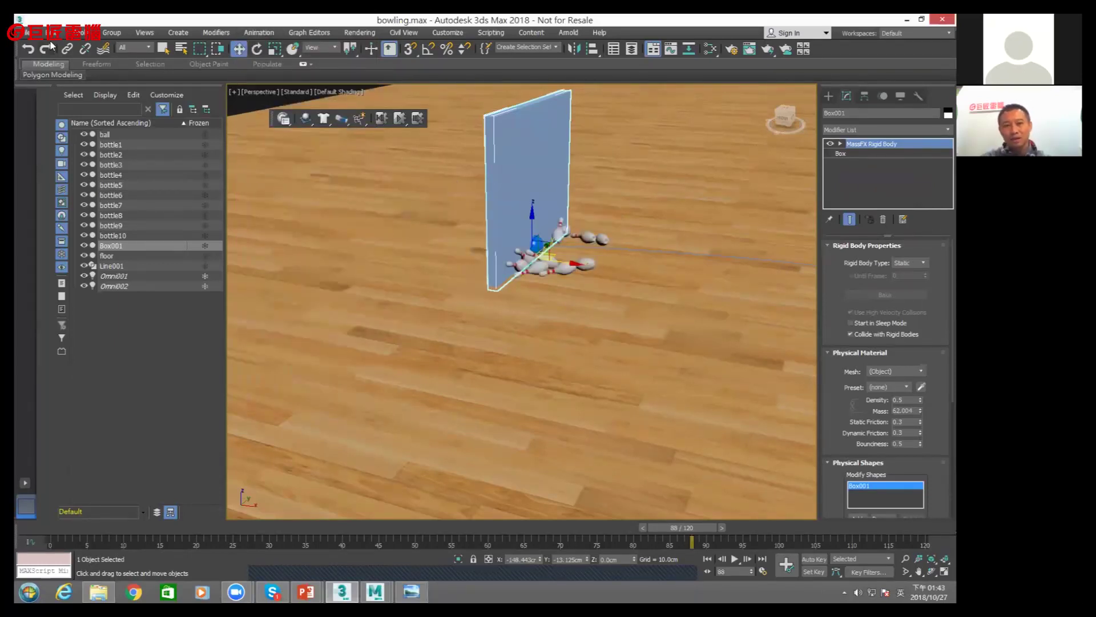
{"action": "left_click", "coordinate": [307, 120]}
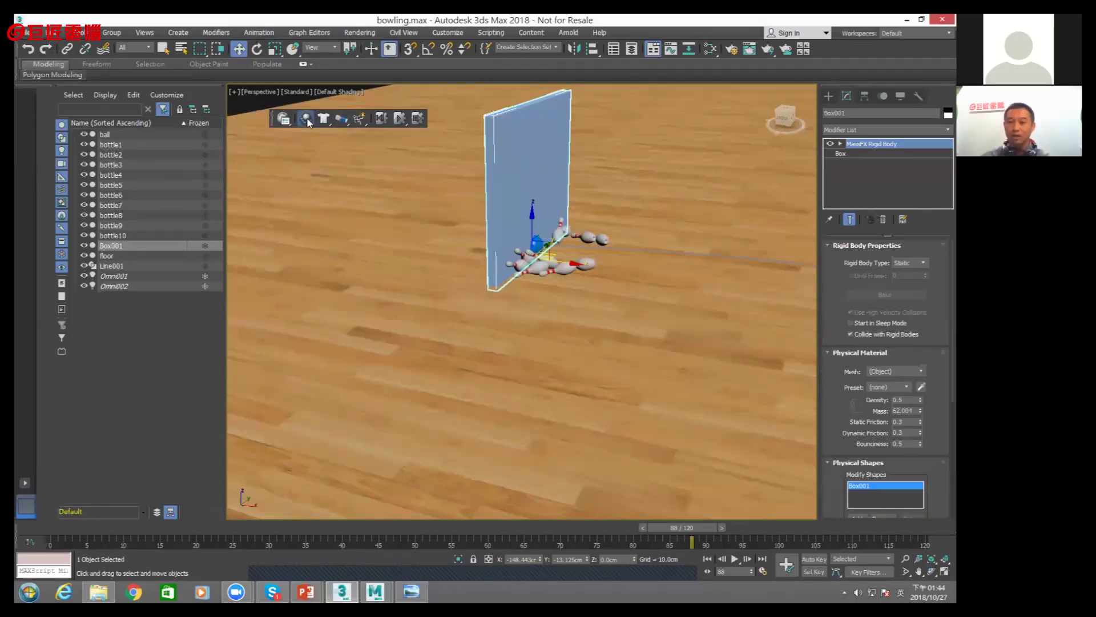
{"action": "left_click", "coordinate": [351, 19]}
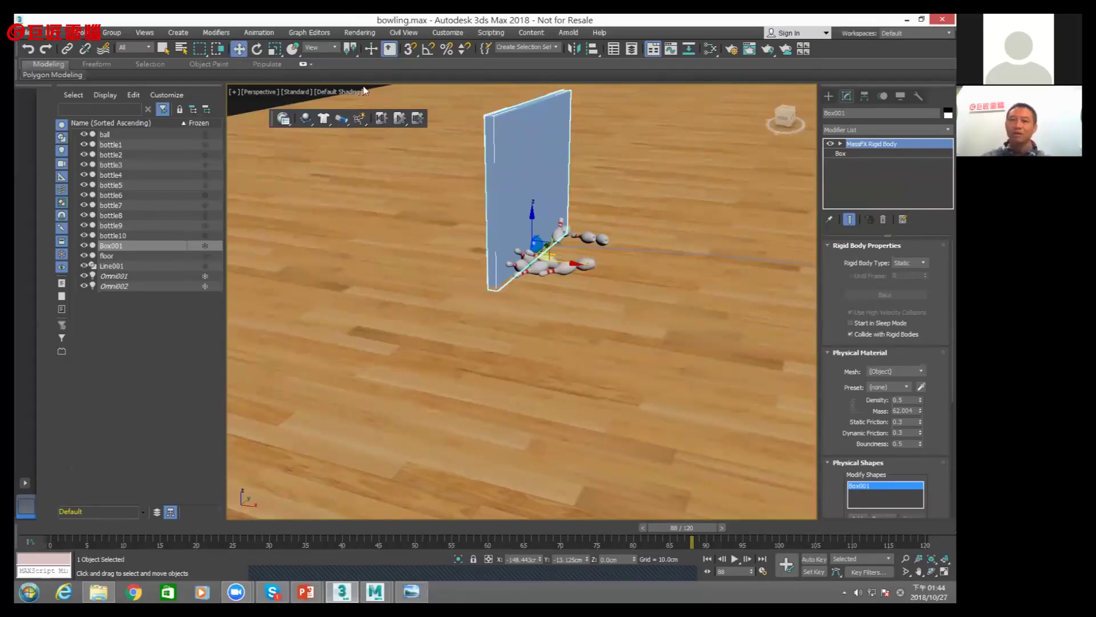
{"action": "left_click", "coordinate": [26, 36]}
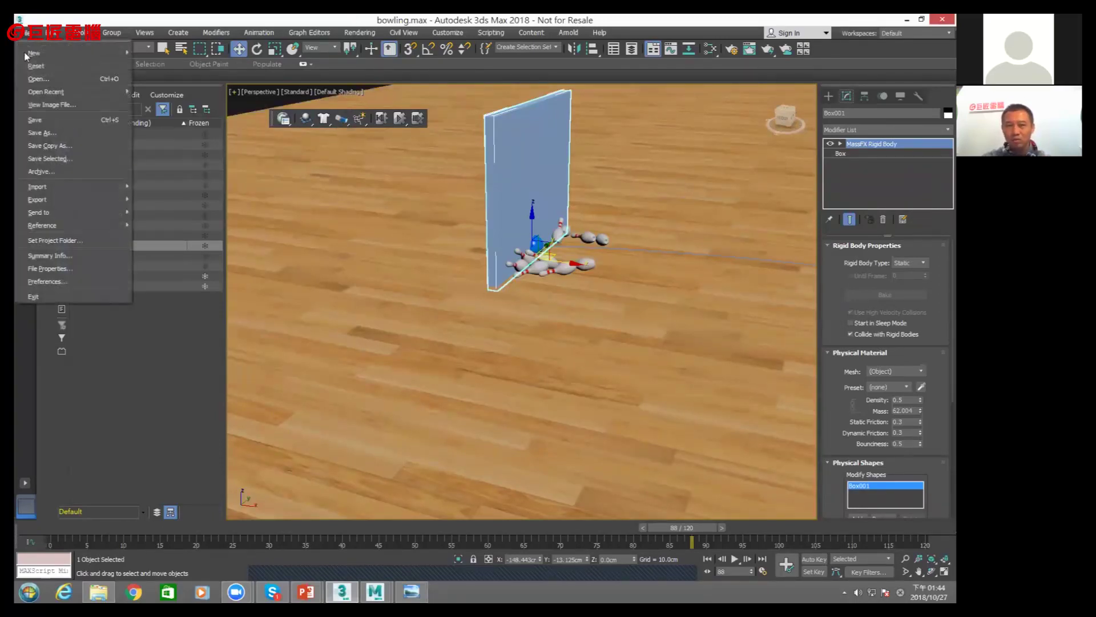
Discard the bowling scene changes, open Fracture.max, and acknowledge the MassFX version warning
{"action": "left_click", "coordinate": [34, 77]}
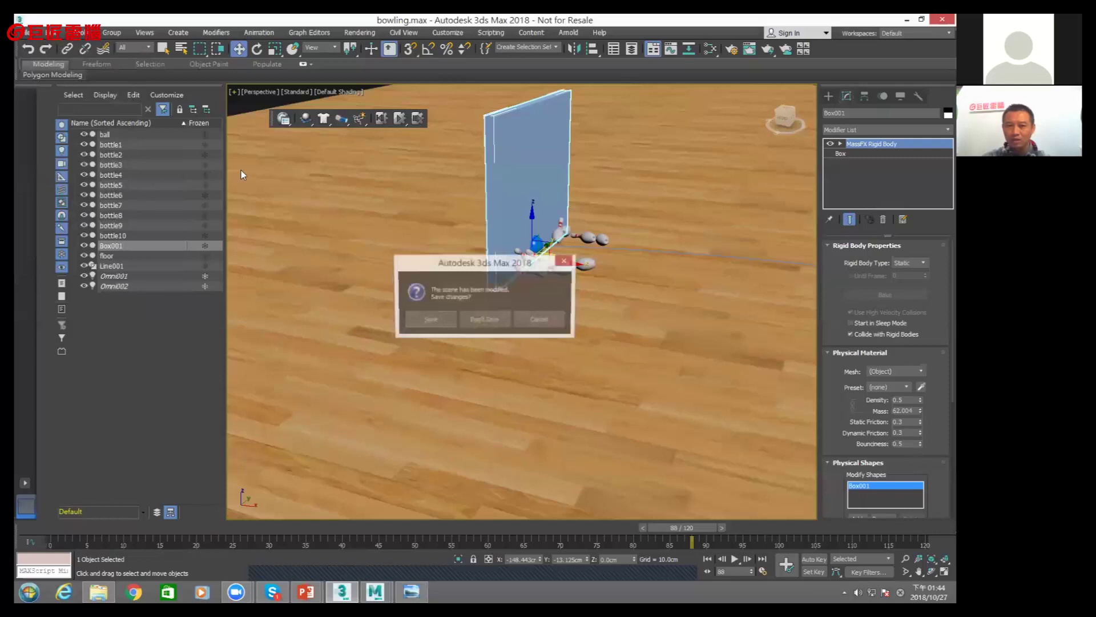
{"action": "left_click", "coordinate": [482, 325]}
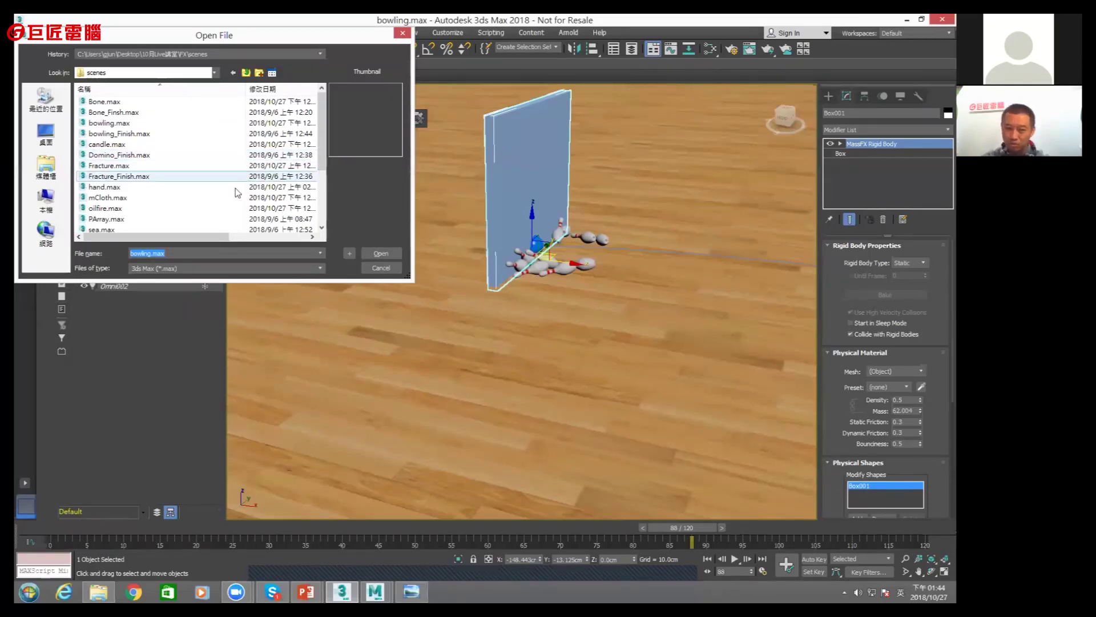
{"action": "double_click", "coordinate": [108, 165]}
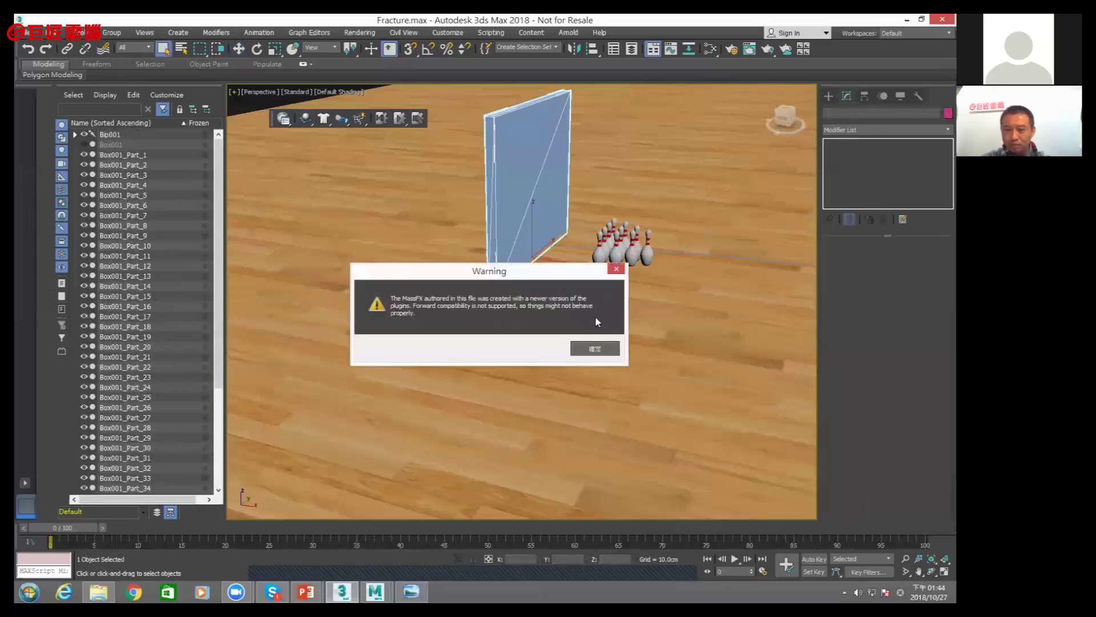
{"action": "left_click", "coordinate": [592, 348]}
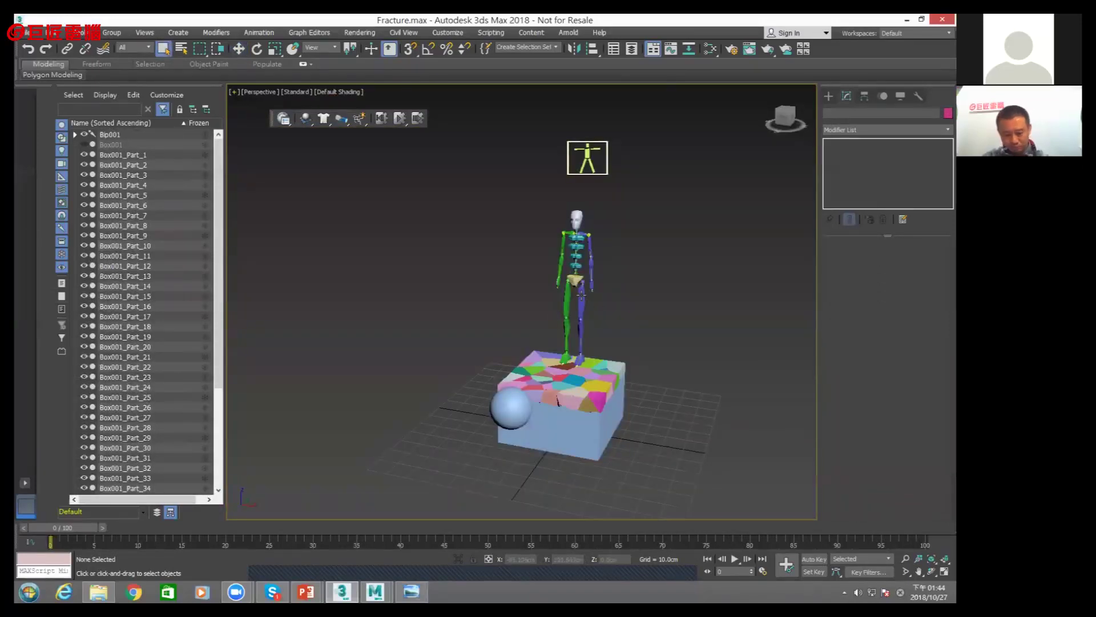
Select Sphere001, keep its Rigid Body Type as Dynamic, and list the MassFX constraint types
{"action": "mouse_move", "coordinate": [551, 325]}
{"action": "middle_mouse_down", "text": "alt"}
{"action": "mouse_move", "coordinate": [611, 325]}
{"action": "mouse_move", "coordinate": [470, 339]}
{"action": "mouse_move", "coordinate": [526, 322]}
{"action": "mouse_move", "coordinate": [514, 337]}
{"action": "middle_mouse_up", "text": "alt"}
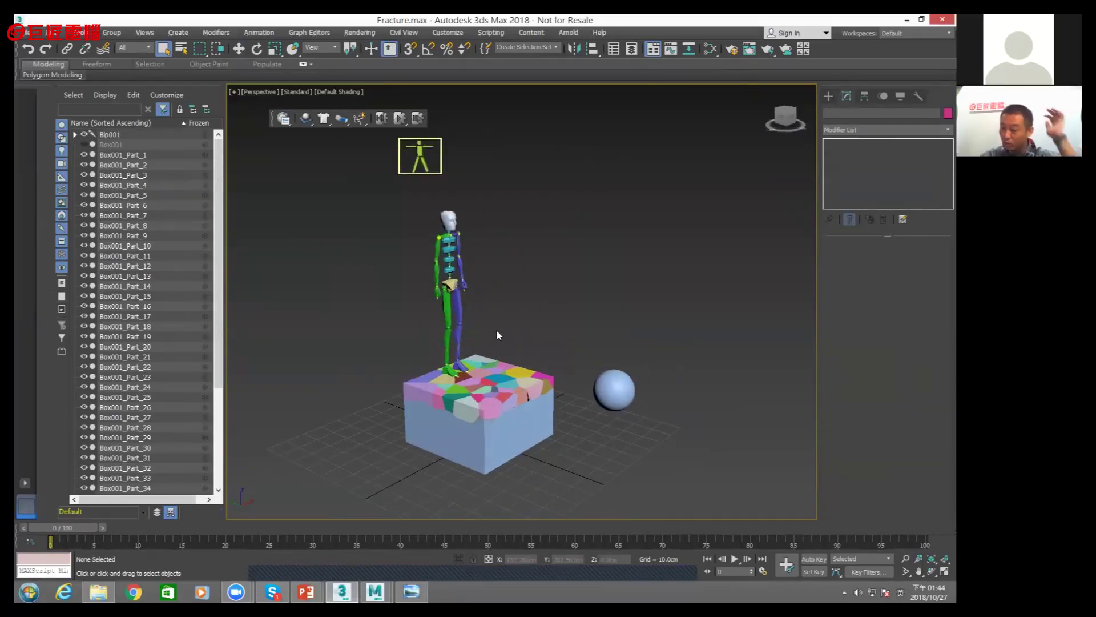
{"action": "left_click", "coordinate": [605, 380]}
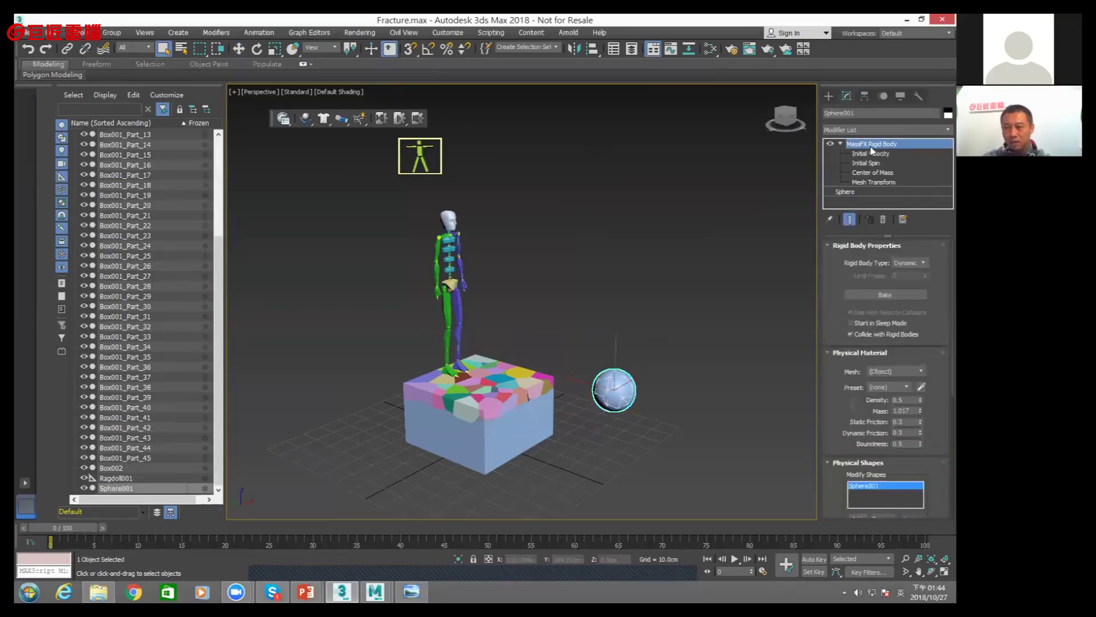
{"action": "left_click", "coordinate": [907, 263]}
{"action": "left_click", "coordinate": [864, 256]}
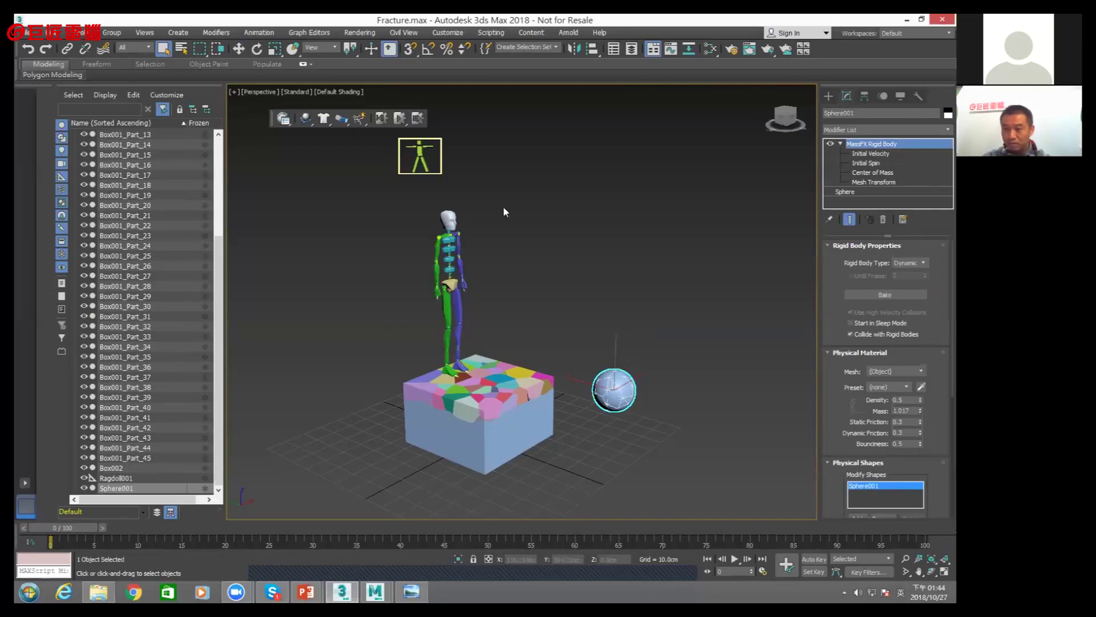
{"action": "left_click", "coordinate": [342, 123]}
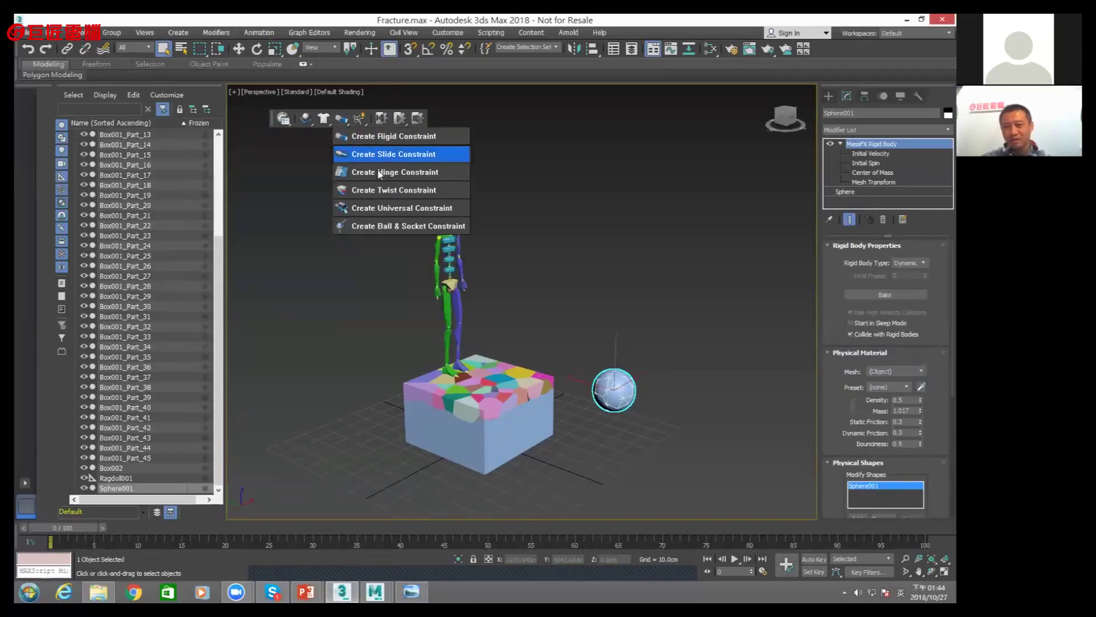
Add a twist constraint to the sphere and raise it high above the sphere
{"action": "left_click", "coordinate": [377, 190]}
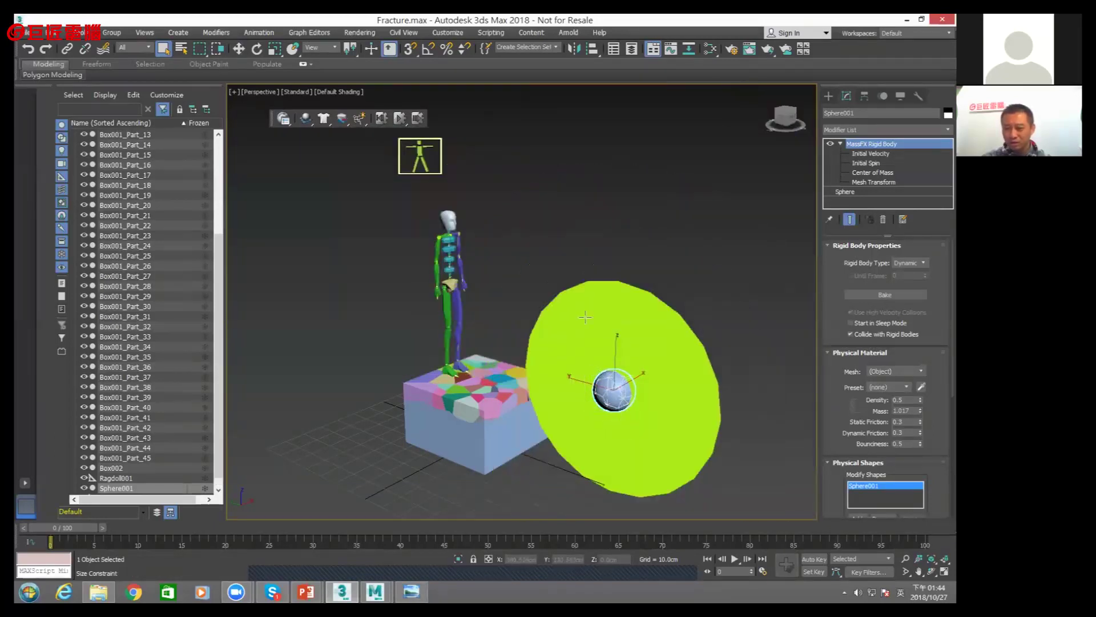
{"action": "left_click", "coordinate": [616, 274]}
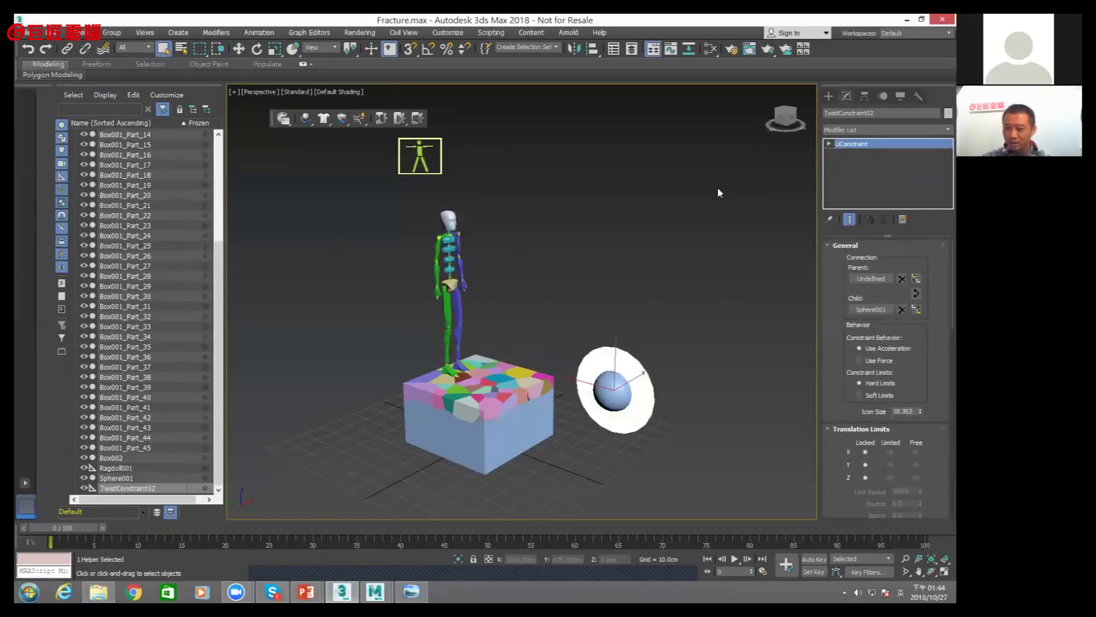
{"action": "right_click", "coordinate": [640, 317]}
{"action": "left_click", "coordinate": [653, 326]}
{"action": "mouse_move", "coordinate": [618, 224]}
{"action": "left_mouse_down"}
{"action": "mouse_move", "coordinate": [618, 344]}
{"action": "mouse_move", "coordinate": [620, 168]}
{"action": "left_mouse_up"}
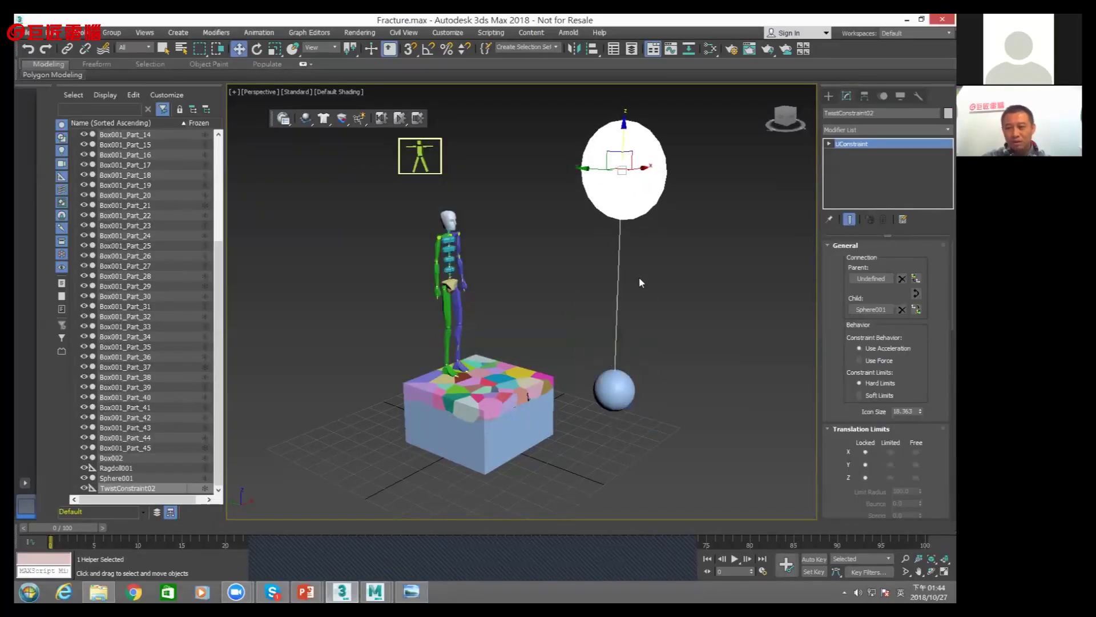
Move Sphere001 sideways along X and simulate it swinging toward the fractured box
{"action": "left_click", "coordinate": [600, 384]}
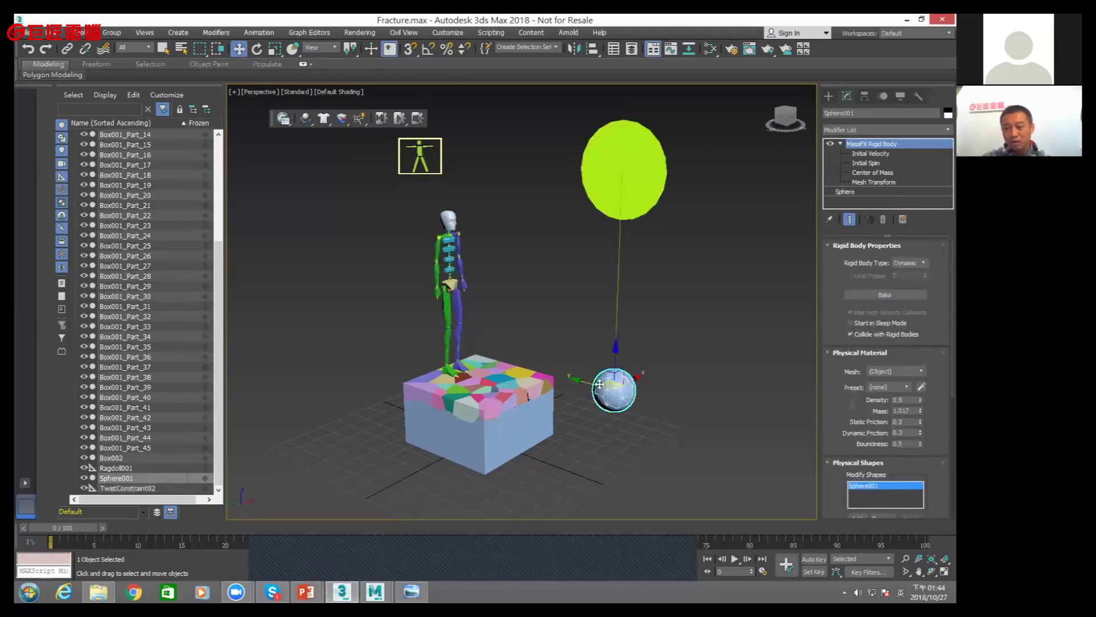
{"action": "left_click_drag", "start_coordinate": [596, 384], "coordinate": [715, 384]}
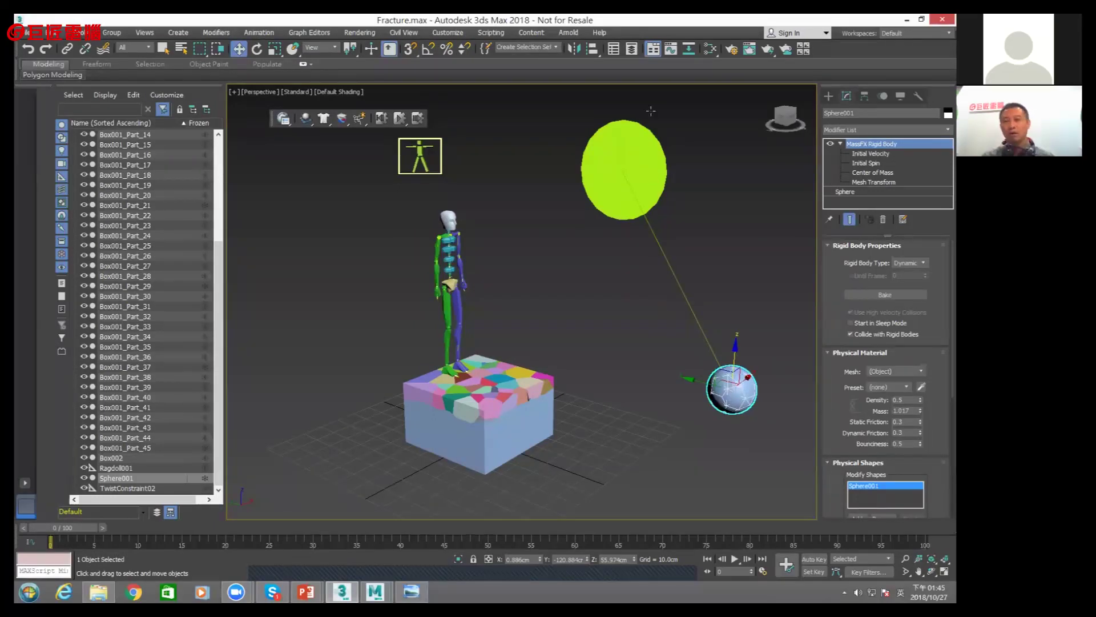
{"action": "left_click", "coordinate": [402, 118]}
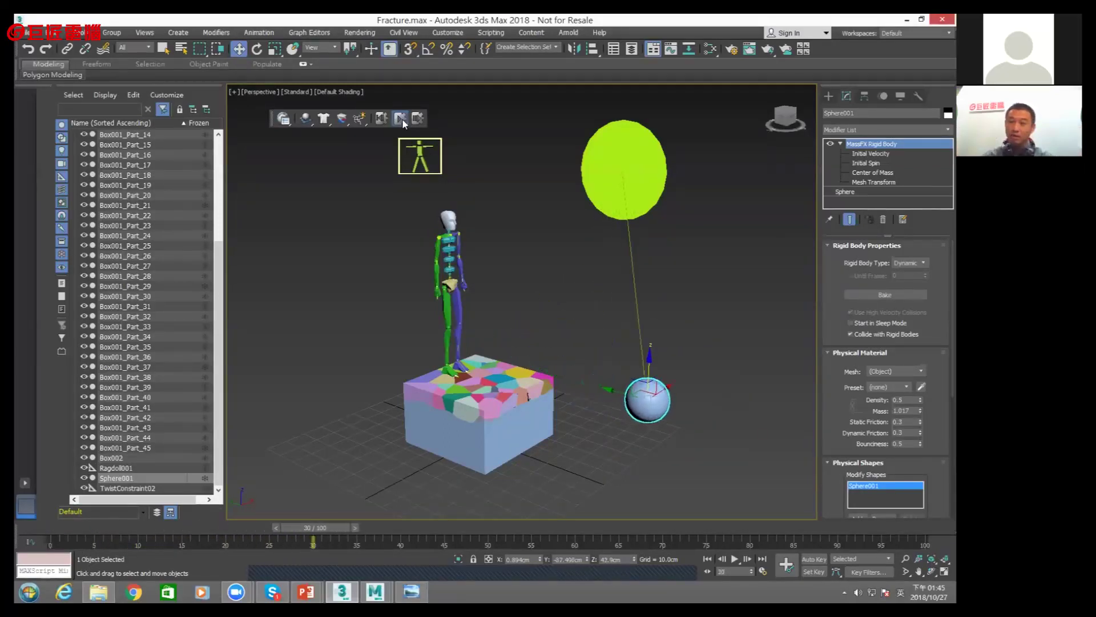
Lower Sphere001 on Z and rerun the MassFX simulation so it smashes the fractured box
{"action": "left_click", "coordinate": [381, 118]}
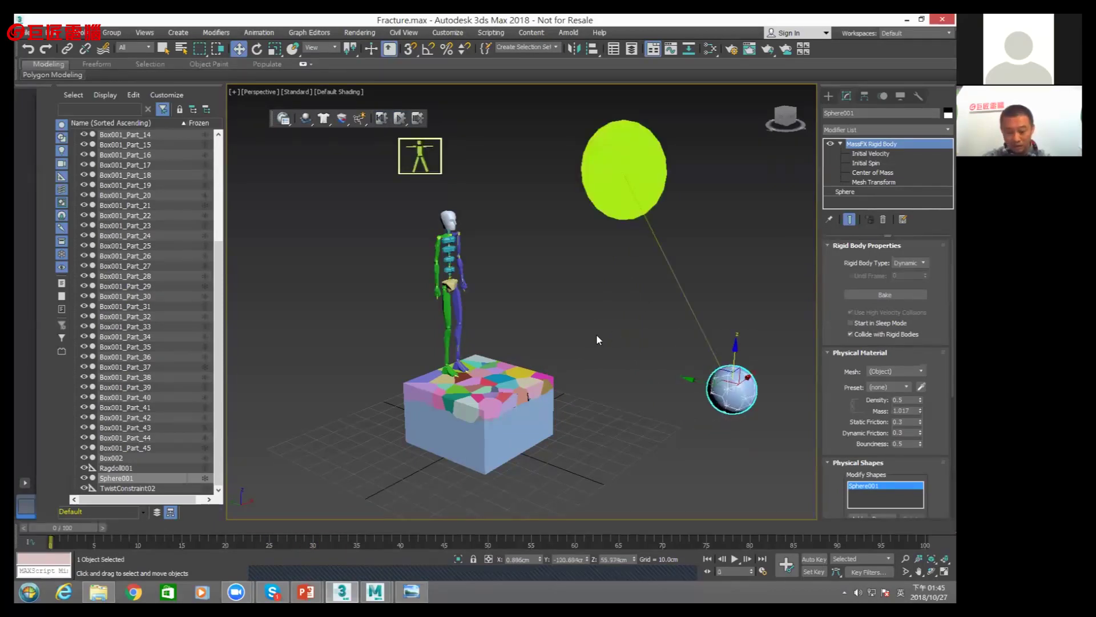
{"action": "middle_click_drag", "start_coordinate": [597, 334], "coordinate": [605, 355], "text": "alt"}
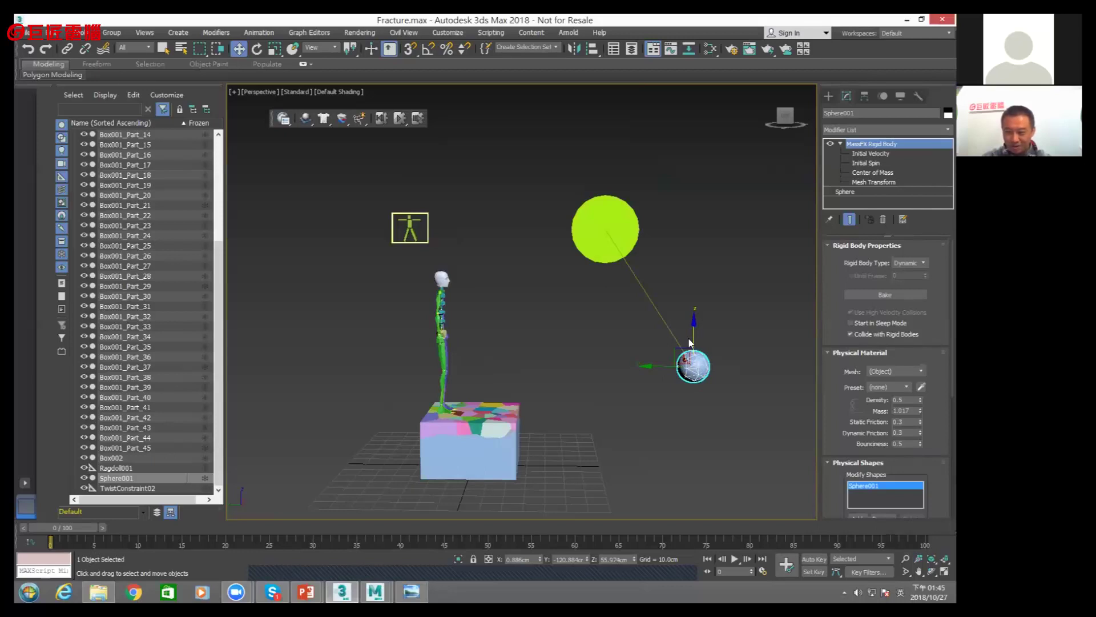
{"action": "left_click_drag", "start_coordinate": [694, 337], "coordinate": [694, 370]}
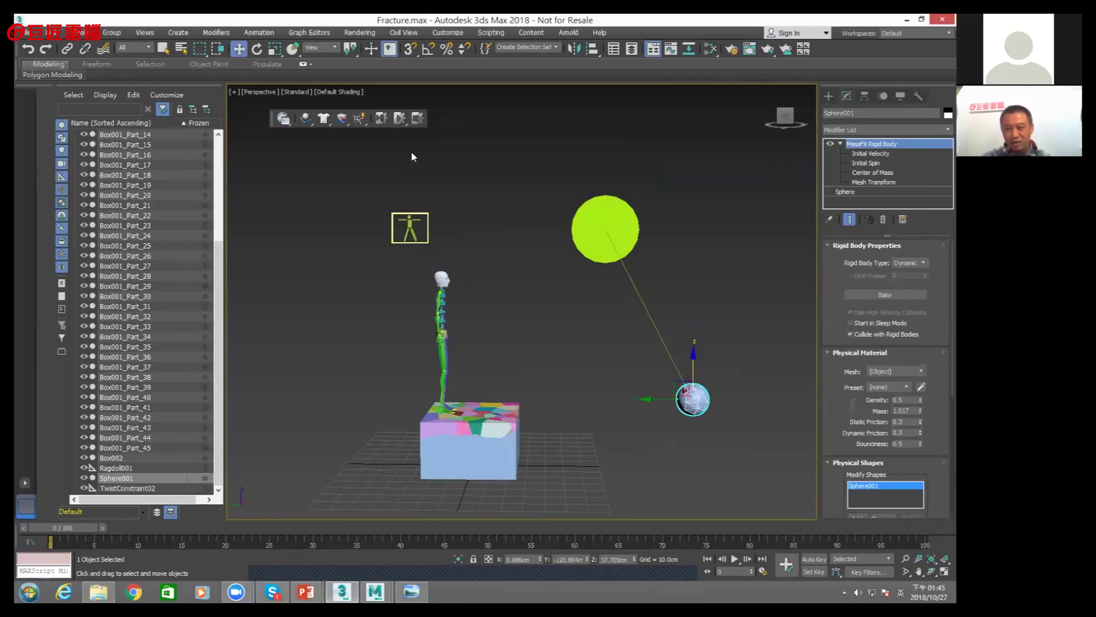
{"action": "left_click", "coordinate": [381, 118]}
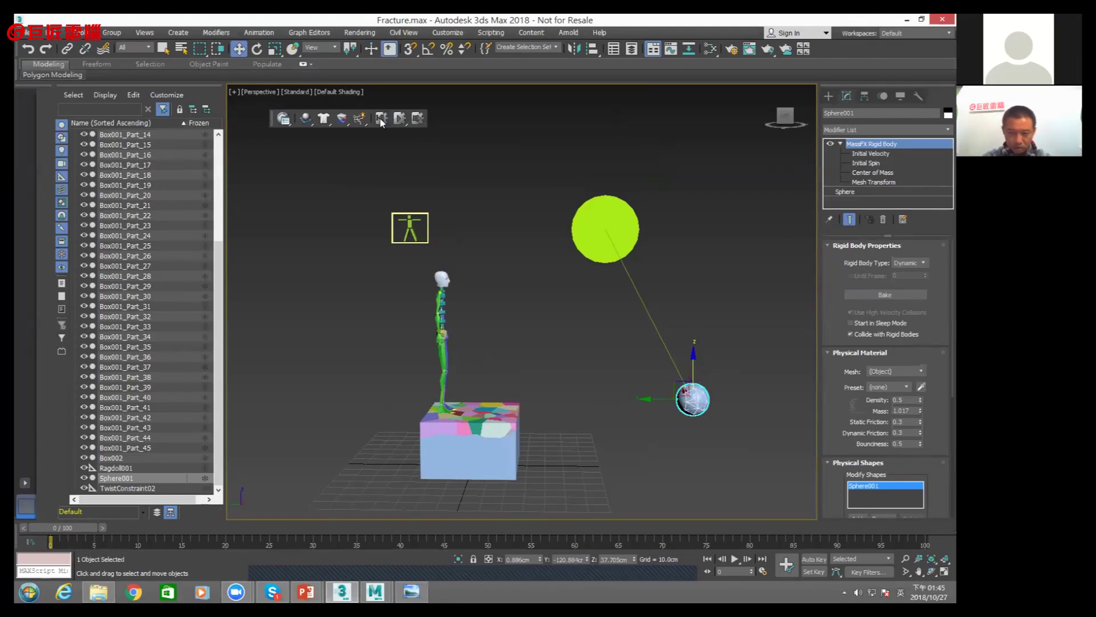
{"action": "left_click", "coordinate": [401, 119]}
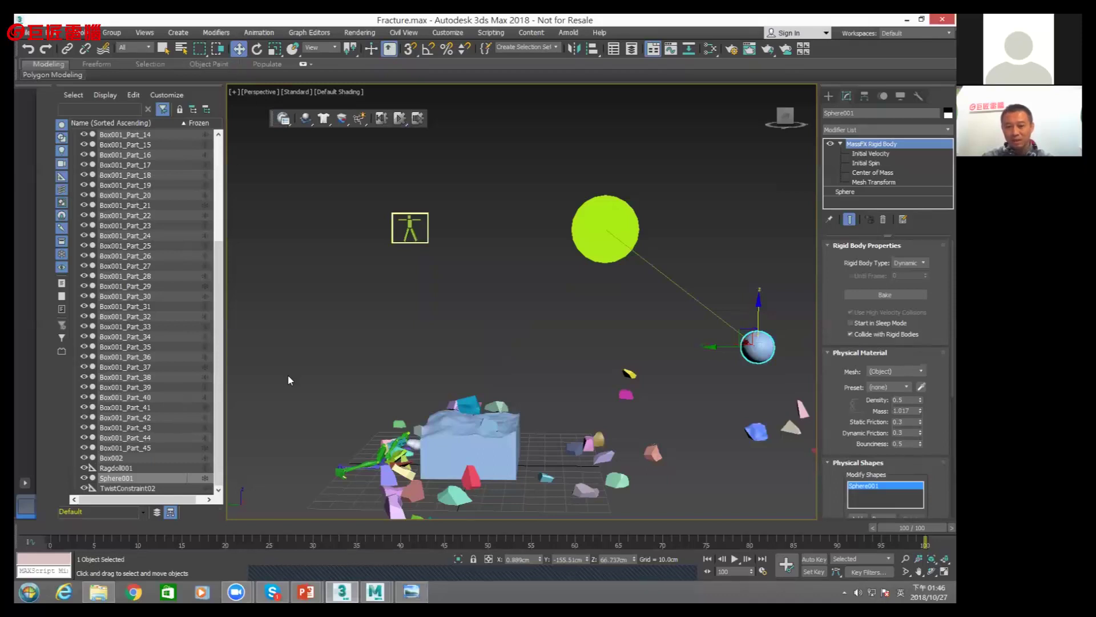
{"action": "left_click", "coordinate": [217, 32]}
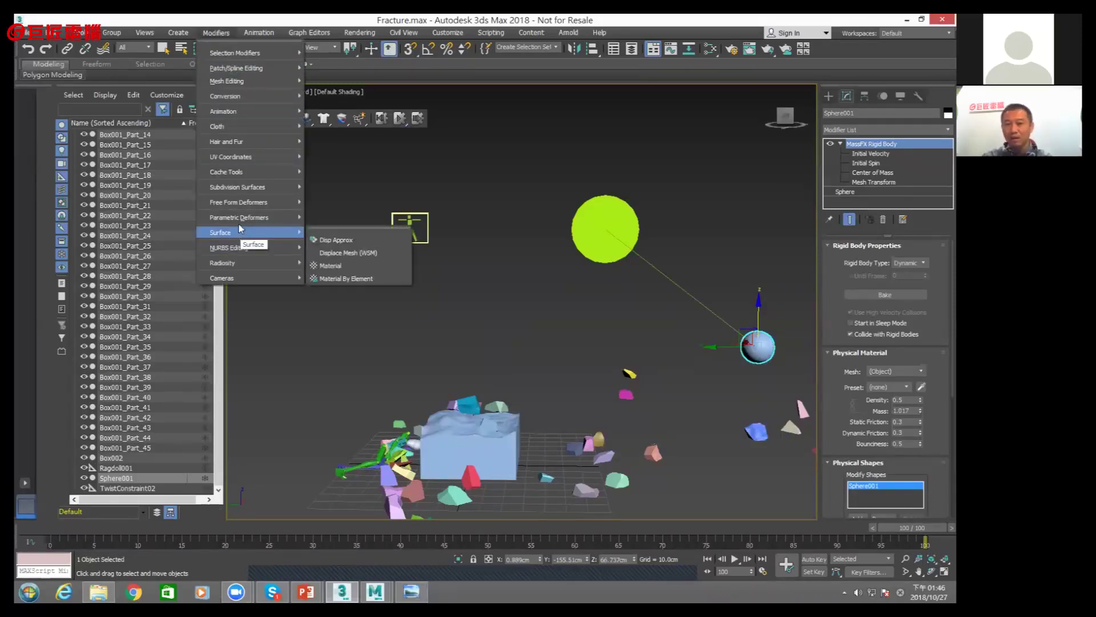
Tear off the Space Warps menu and its Forces and Deflectors submenus as floating windows
{"action": "left_click", "coordinate": [180, 34]}
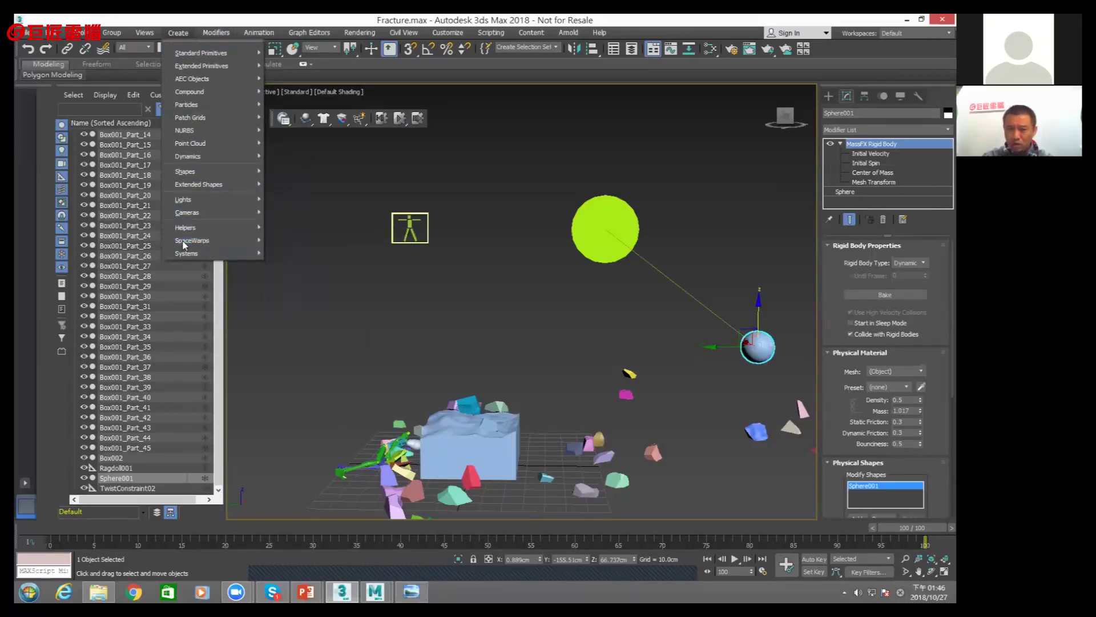
{"action": "mouse_move", "coordinate": [192, 241]}
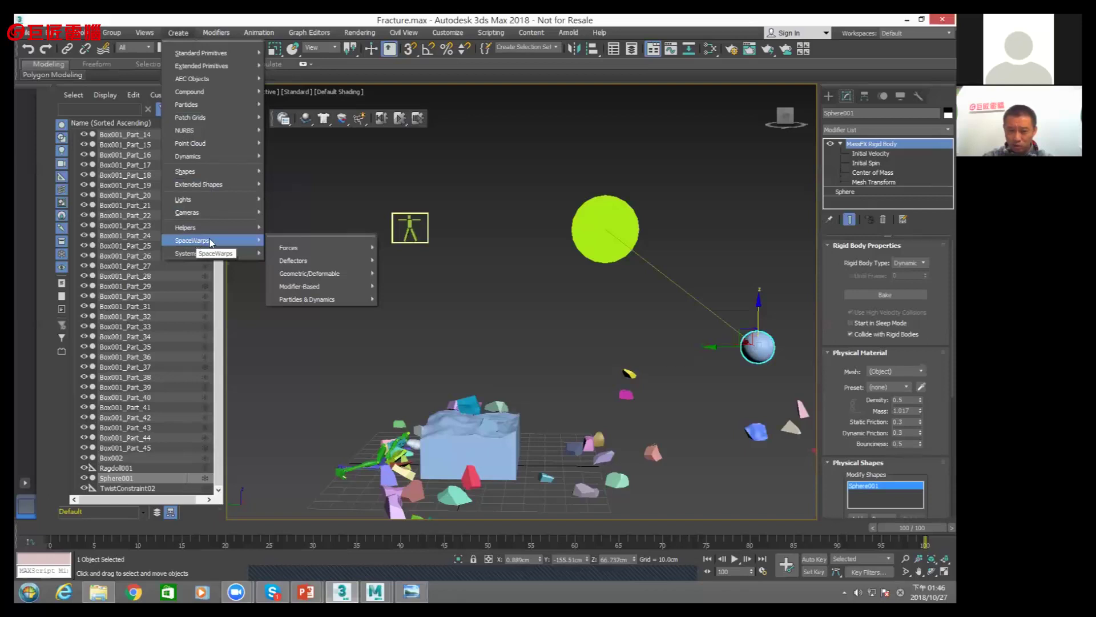
{"action": "left_click", "coordinate": [293, 237]}
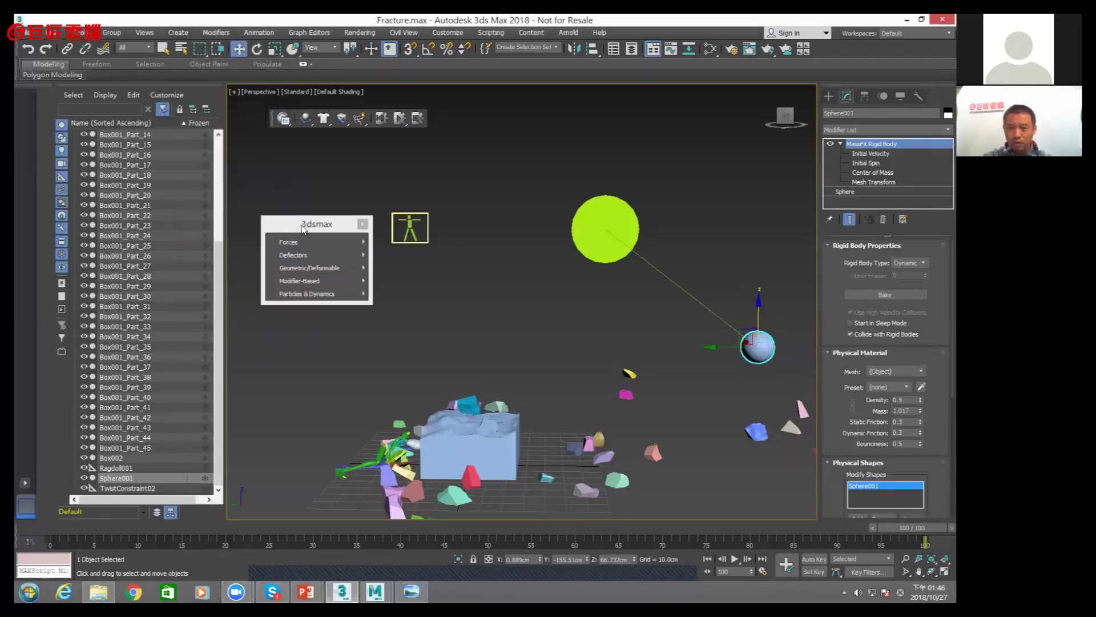
{"action": "left_click_drag", "start_coordinate": [293, 223], "coordinate": [261, 145]}
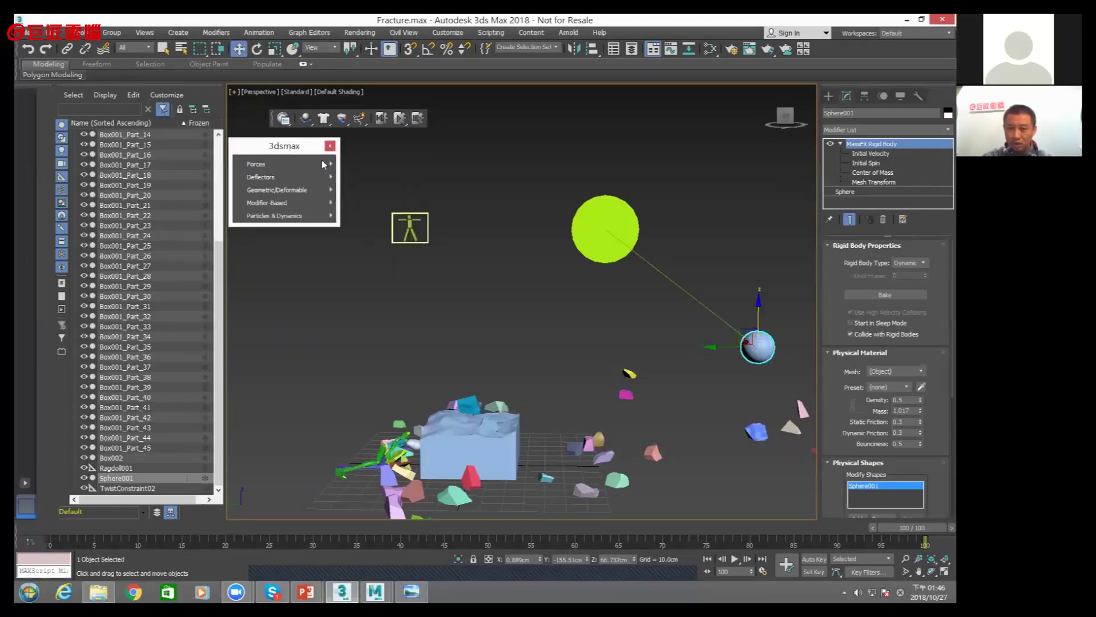
{"action": "left_click", "coordinate": [358, 160]}
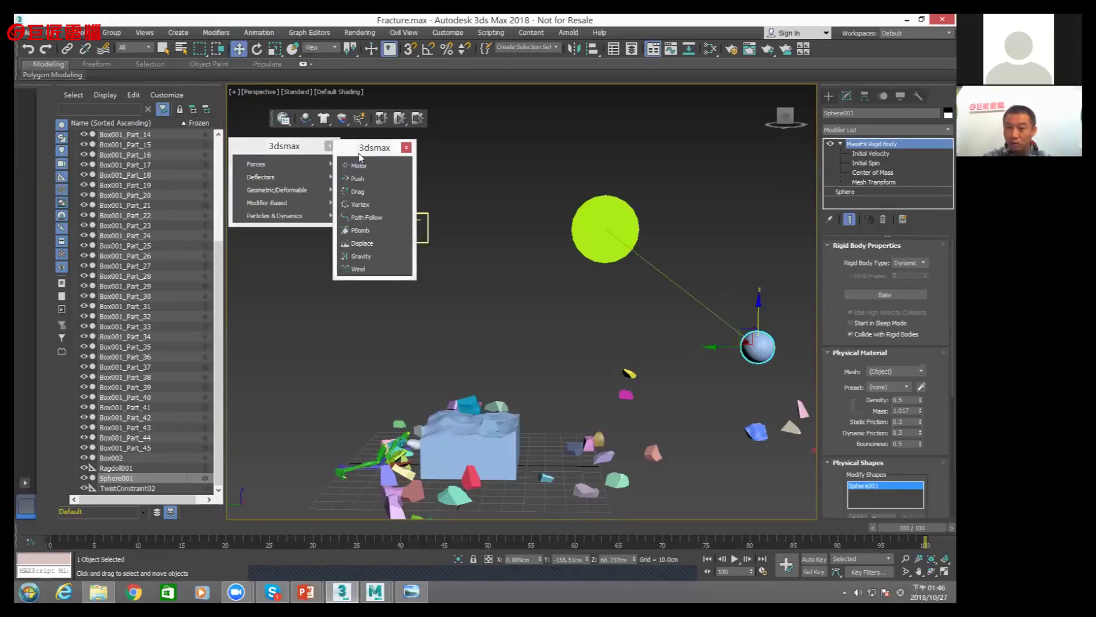
{"action": "left_click_drag", "start_coordinate": [471, 122], "coordinate": [495, 106]}
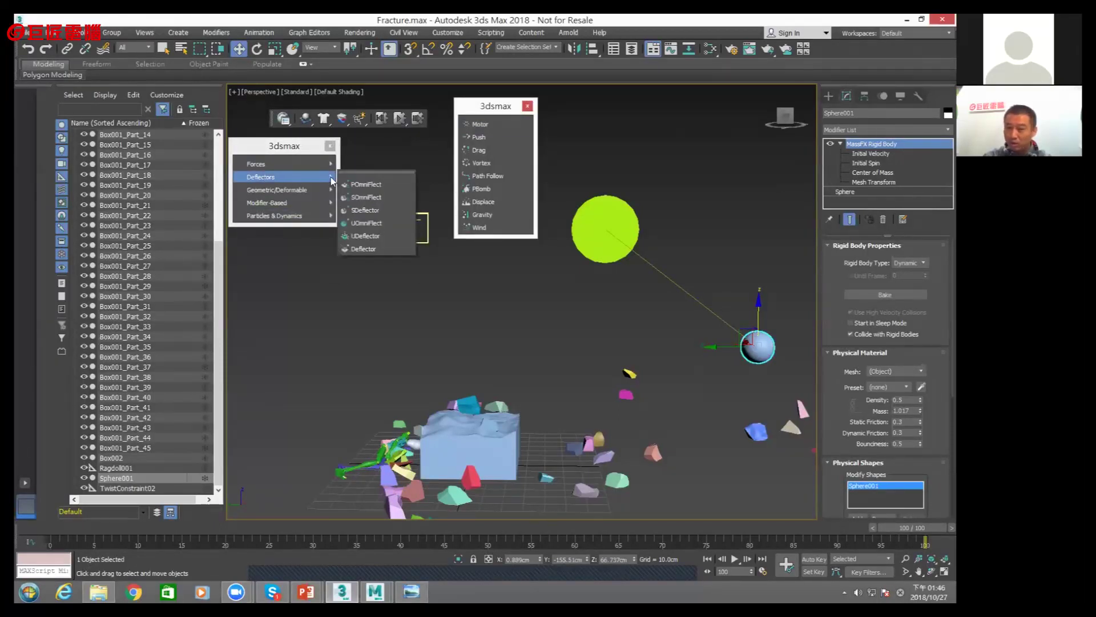
{"action": "left_click", "coordinate": [357, 173]}
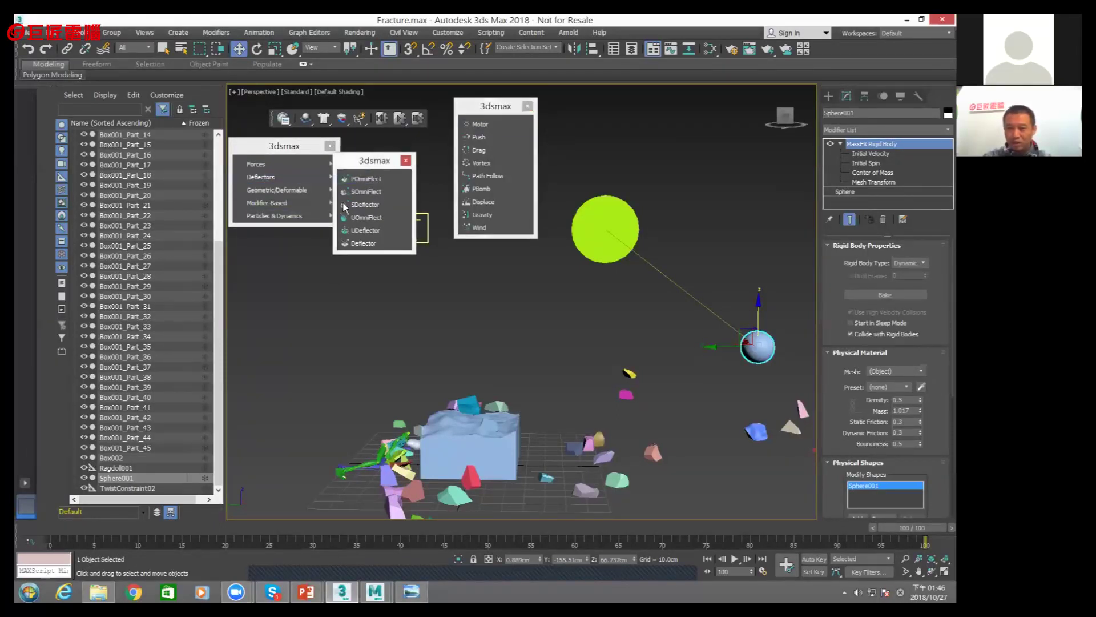
Stack the Forces and Deflectors windows at the left and close the Space Warps tear-off
{"action": "left_click_drag", "start_coordinate": [365, 160], "coordinate": [262, 340]}
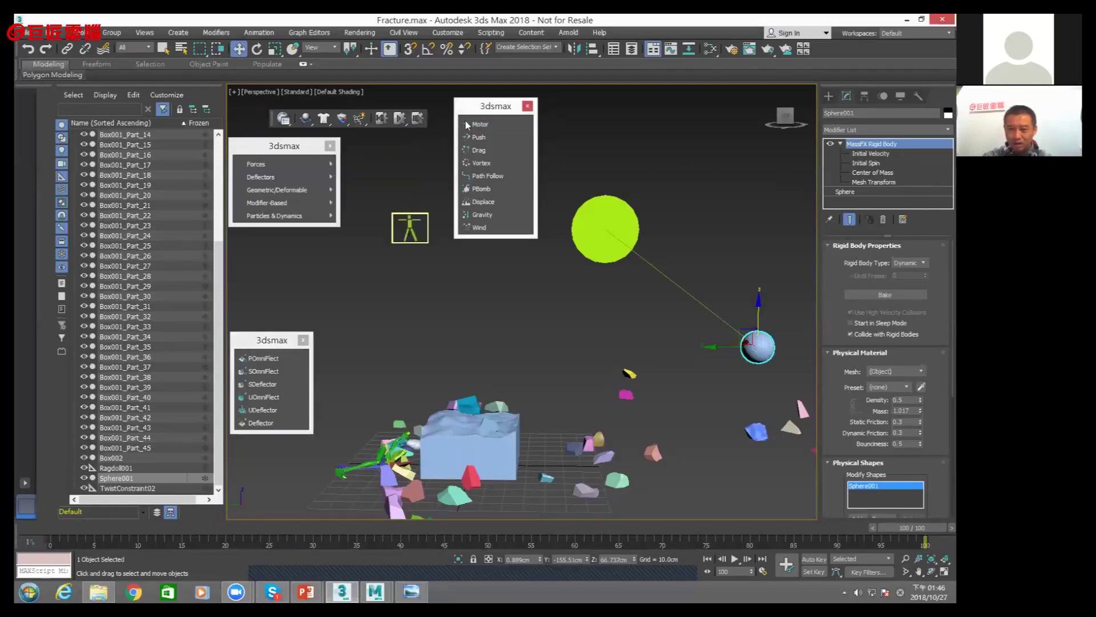
{"action": "left_click_drag", "start_coordinate": [466, 124], "coordinate": [303, 267]}
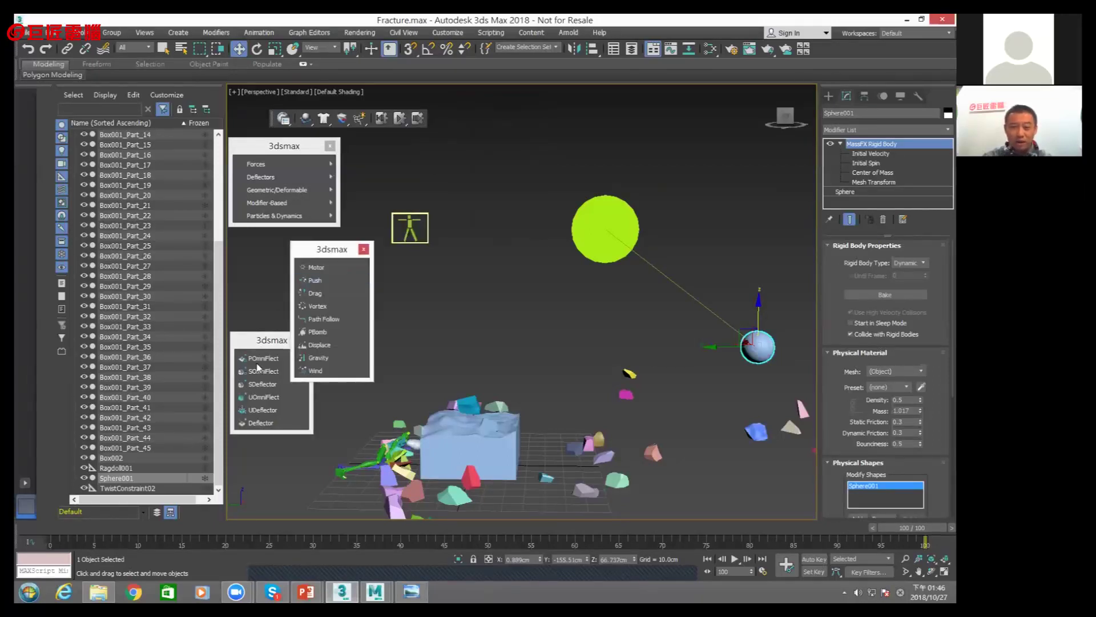
{"action": "left_click_drag", "start_coordinate": [261, 342], "coordinate": [263, 414]}
{"action": "left_click", "coordinate": [333, 257]}
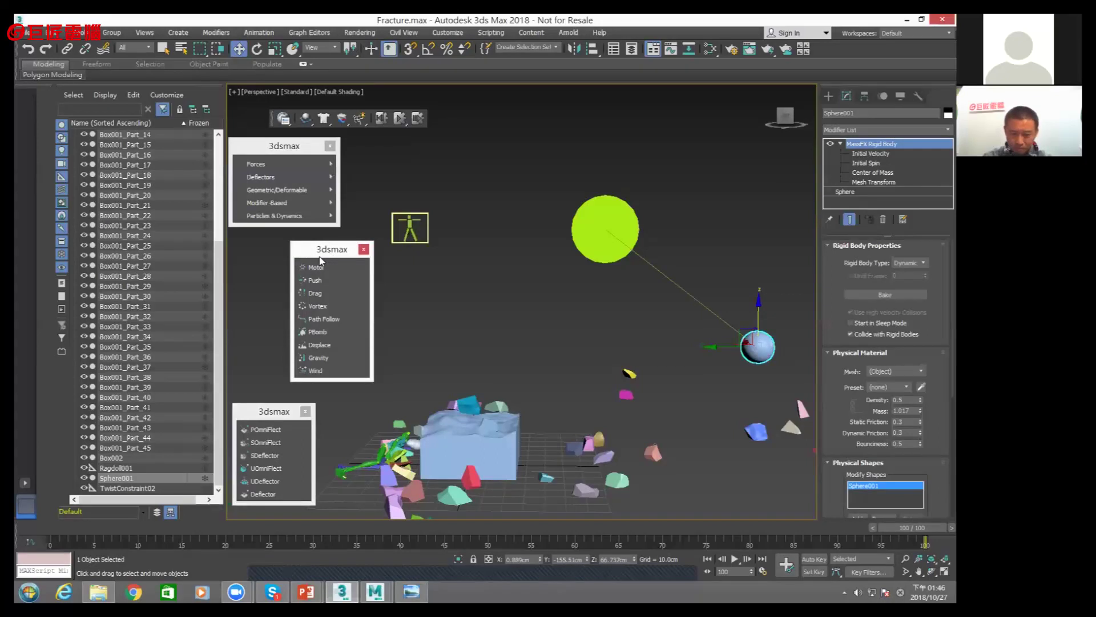
{"action": "left_click_drag", "start_coordinate": [320, 261], "coordinate": [274, 272]}
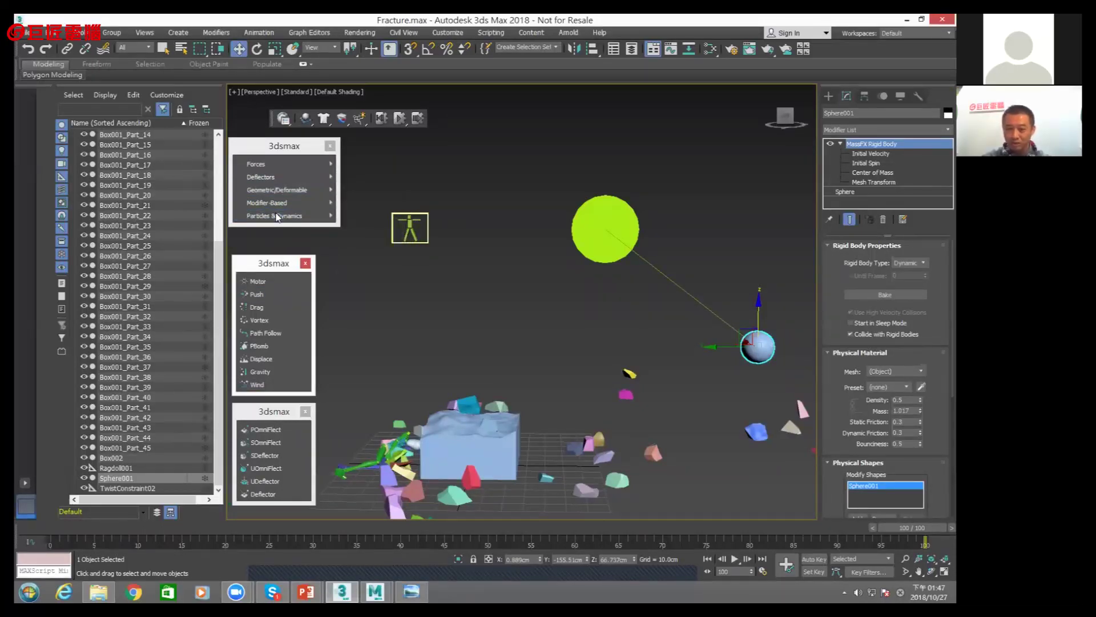
{"action": "left_click", "coordinate": [329, 147]}
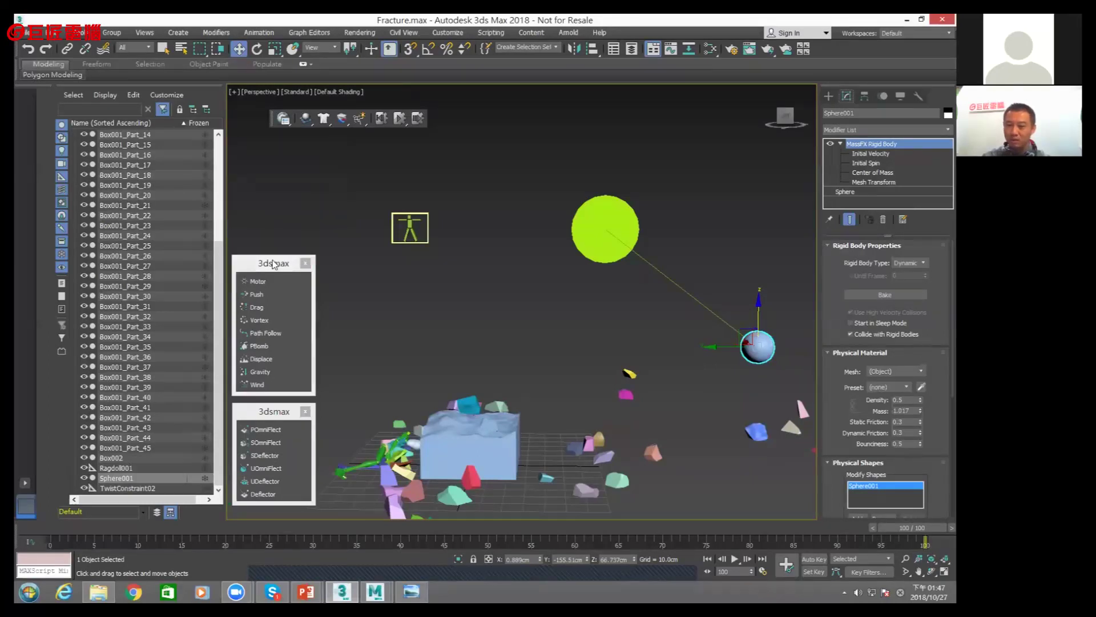
{"action": "left_click_drag", "start_coordinate": [274, 264], "coordinate": [274, 174]}
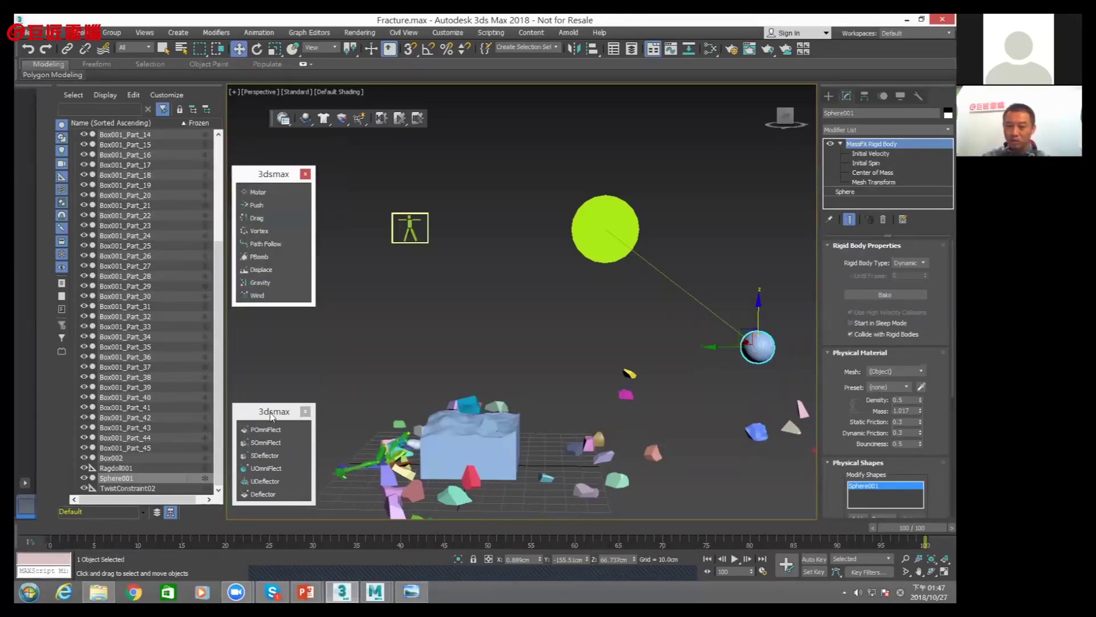
{"action": "left_click_drag", "start_coordinate": [272, 416], "coordinate": [270, 331]}
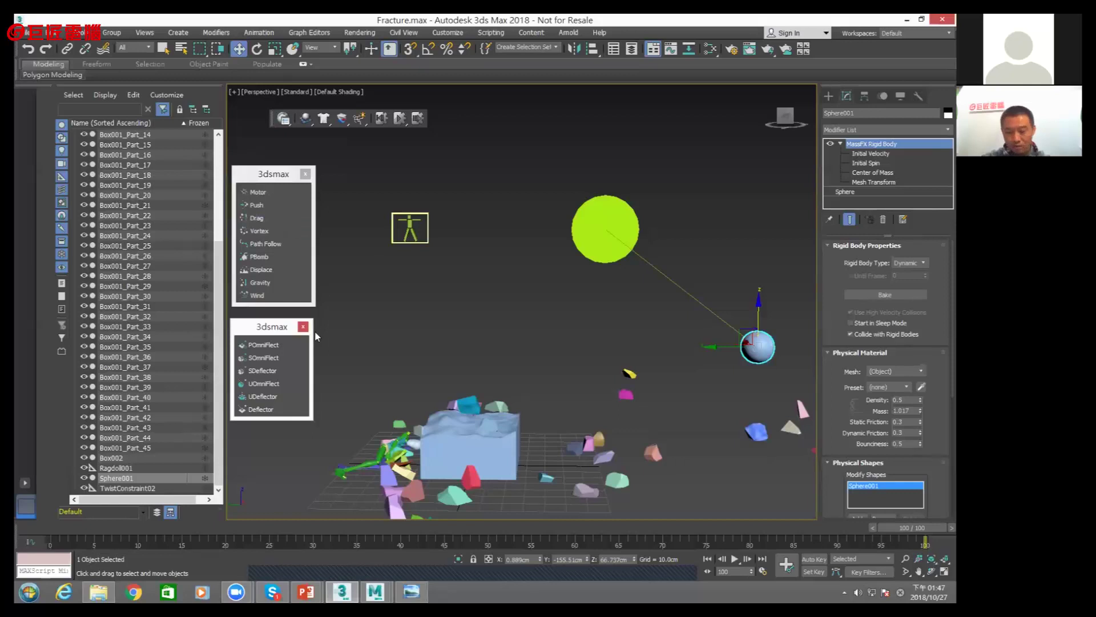
{"action": "mouse_move", "coordinate": [488, 356]}
{"action": "middle_mouse_down", "text": "alt"}
{"action": "mouse_move", "coordinate": [448, 364]}
{"action": "mouse_move", "coordinate": [565, 277]}
{"action": "middle_mouse_up", "text": "alt"}
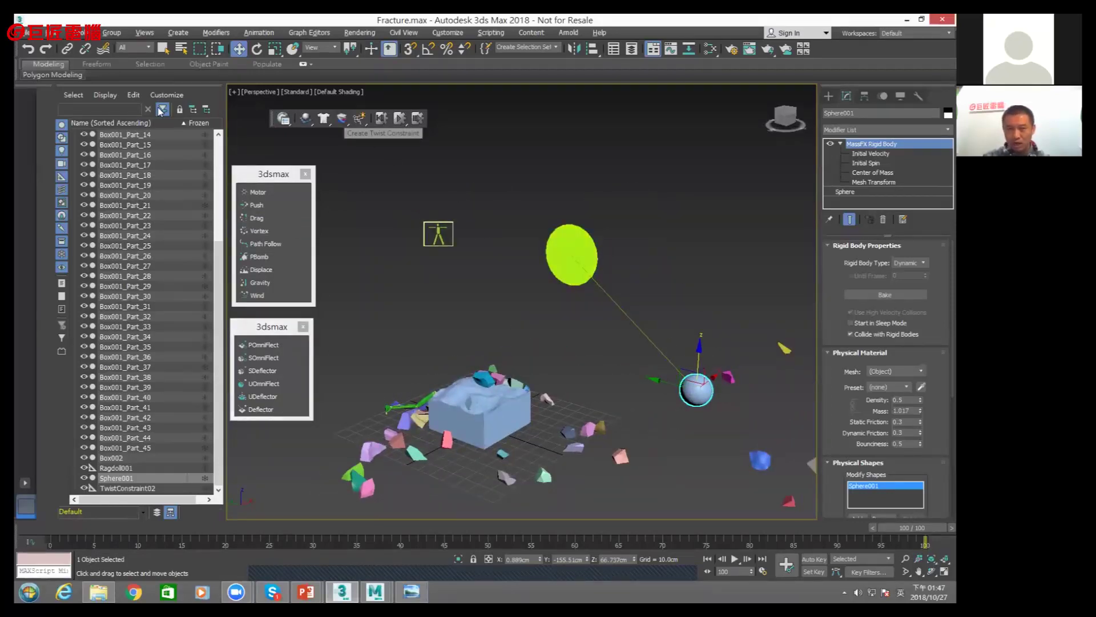
{"action": "left_click", "coordinate": [26, 33]}
{"action": "left_click", "coordinate": [31, 79]}
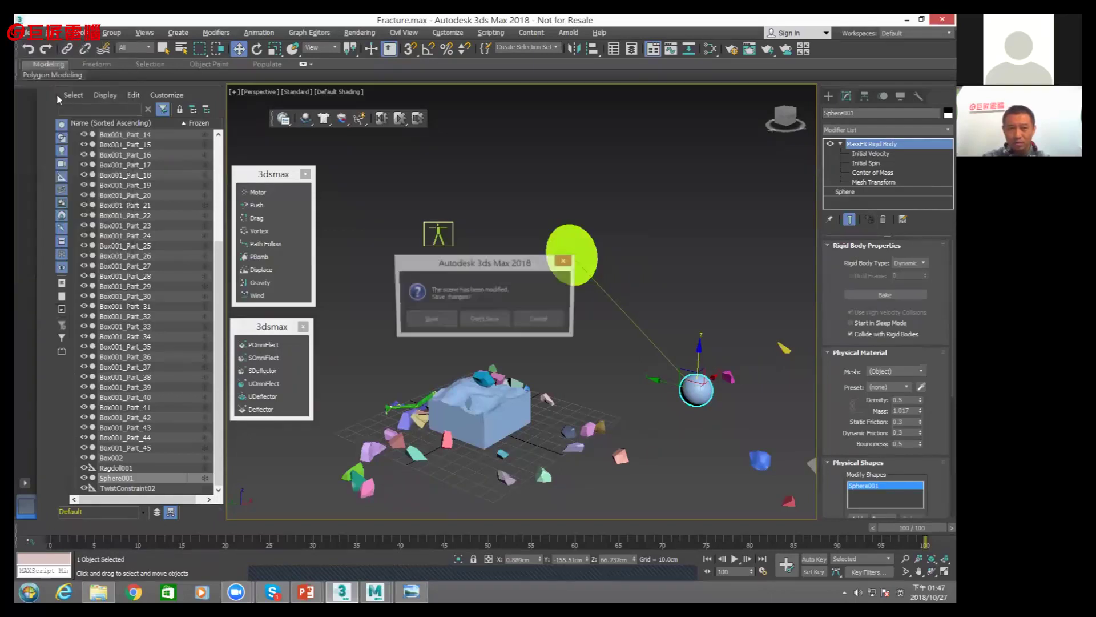
Discard the Fracture scene changes and open Bone.max from the scenes folder
{"action": "key", "text": "Return"}
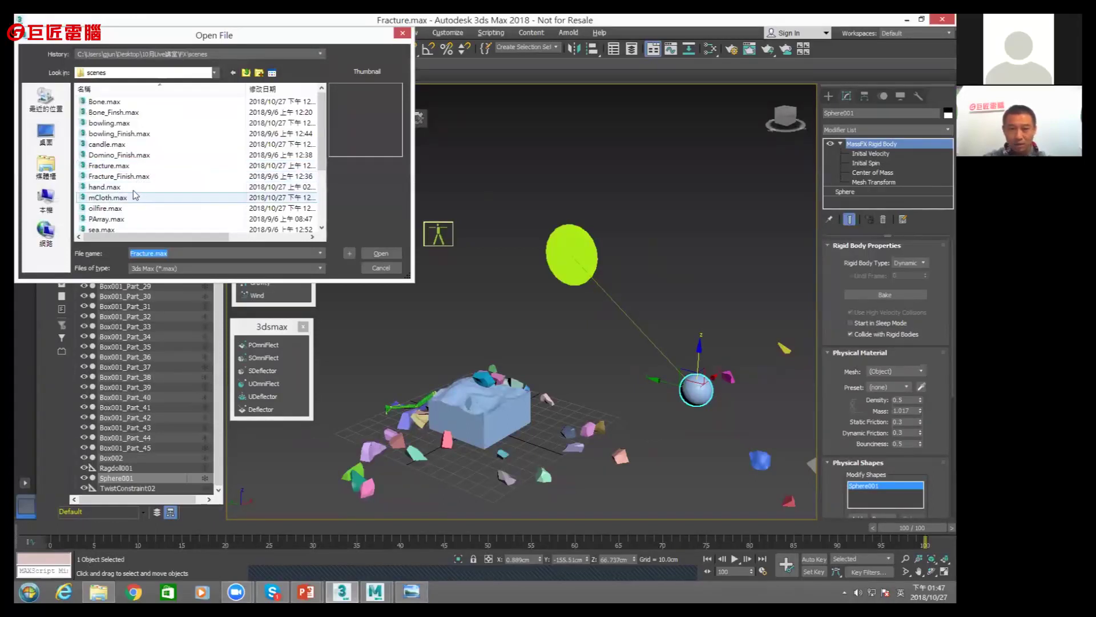
{"action": "left_click", "coordinate": [114, 188]}
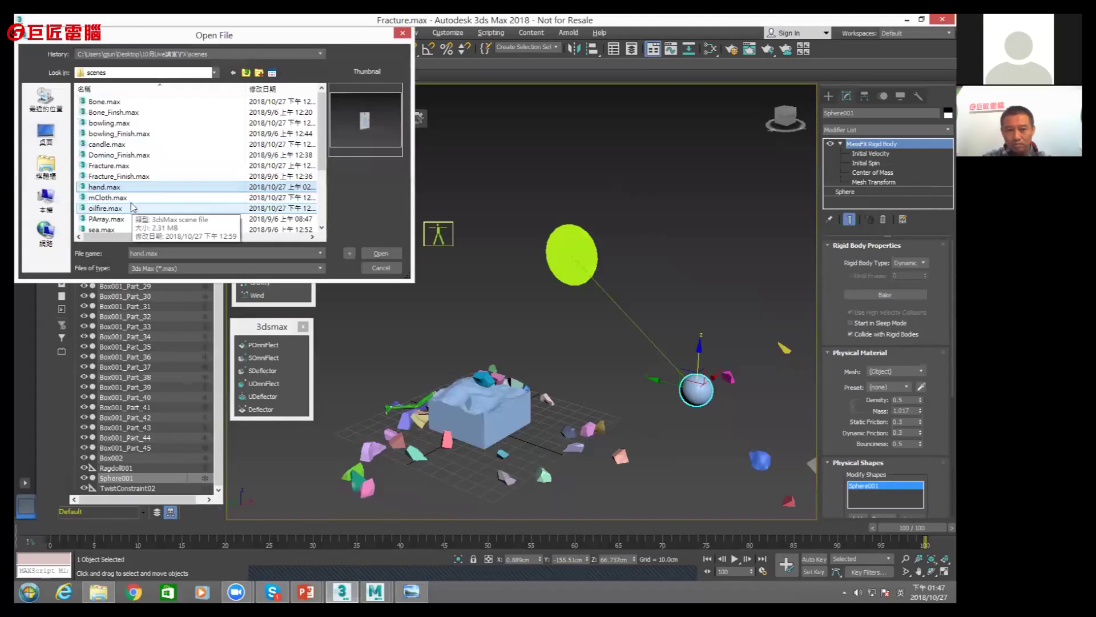
{"action": "left_click", "coordinate": [105, 101]}
{"action": "left_click", "coordinate": [364, 252]}
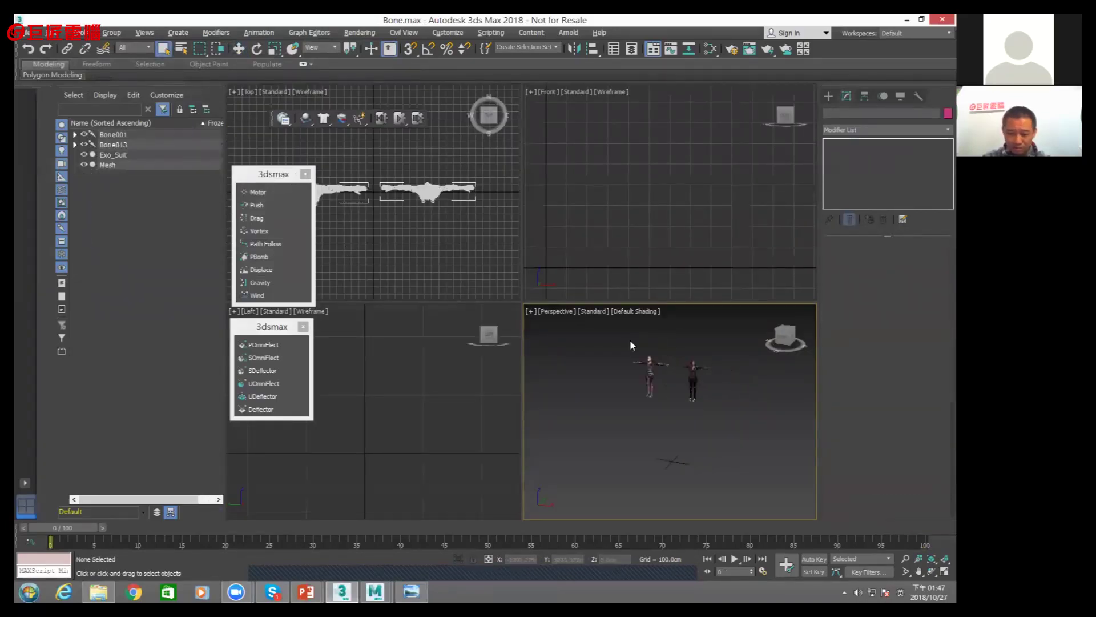
Maximize the Perspective viewport, box-select the woman and nudge her slightly left
{"action": "key", "text": "alt+w"}
{"action": "scroll", "coordinate": [531, 343], "scroll_direction": "up", "scroll_amount": 2}
{"action": "scroll", "coordinate": [538, 295], "scroll_direction": "up", "scroll_amount": 2}
{"action": "middle_click_drag", "start_coordinate": [538, 297], "coordinate": [575, 306]}
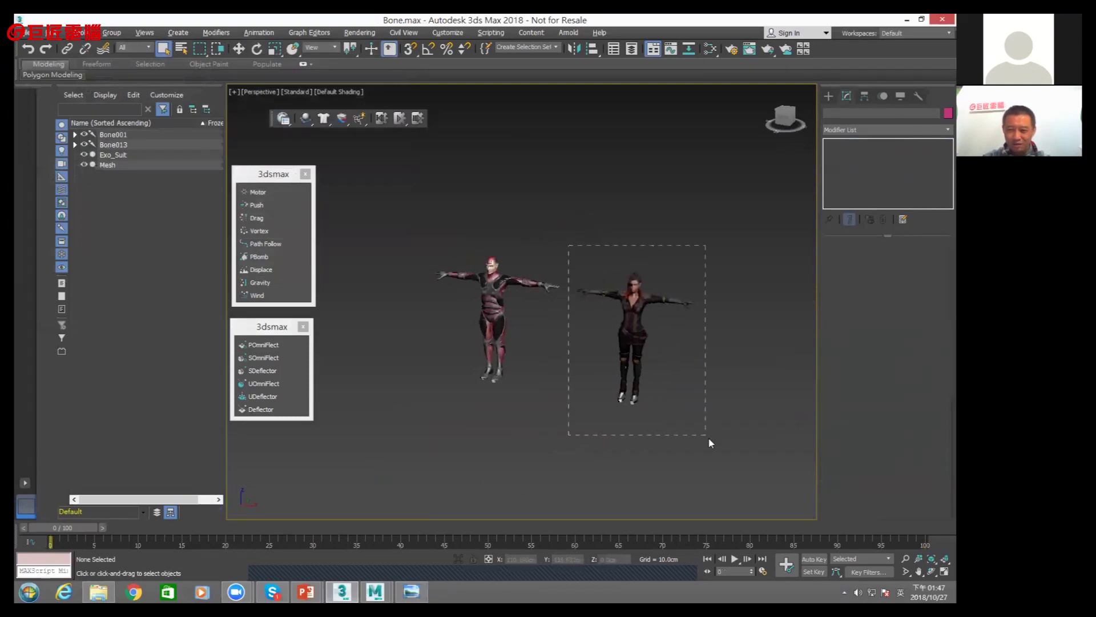
{"action": "left_click_drag", "start_coordinate": [708, 437], "coordinate": [666, 406]}
{"action": "key", "text": "w"}
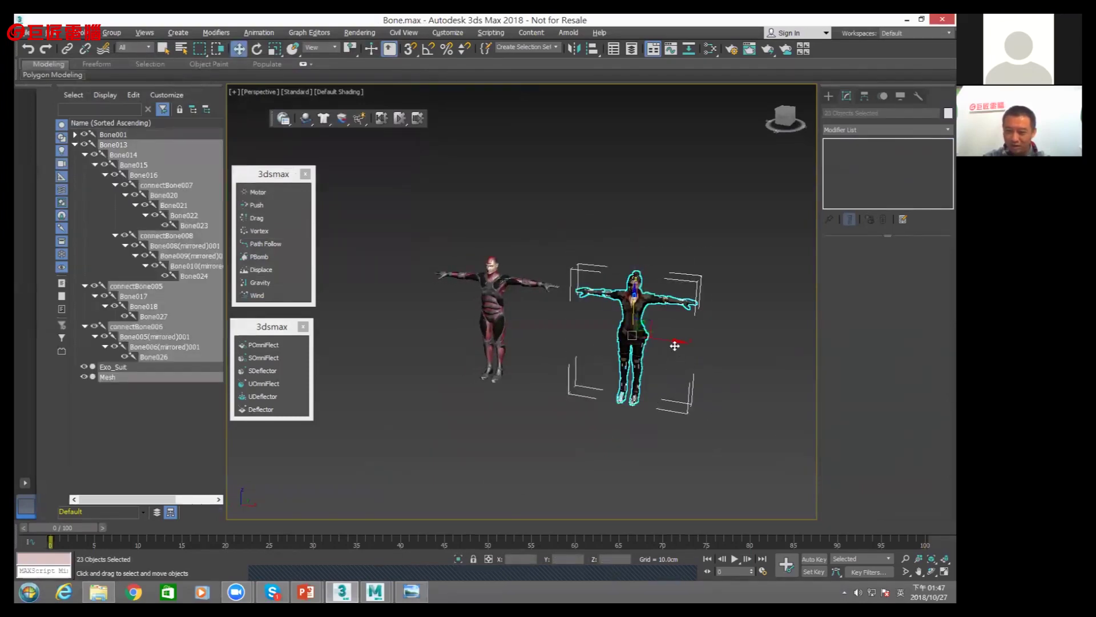
{"action": "left_click_drag", "start_coordinate": [674, 340], "coordinate": [669, 341]}
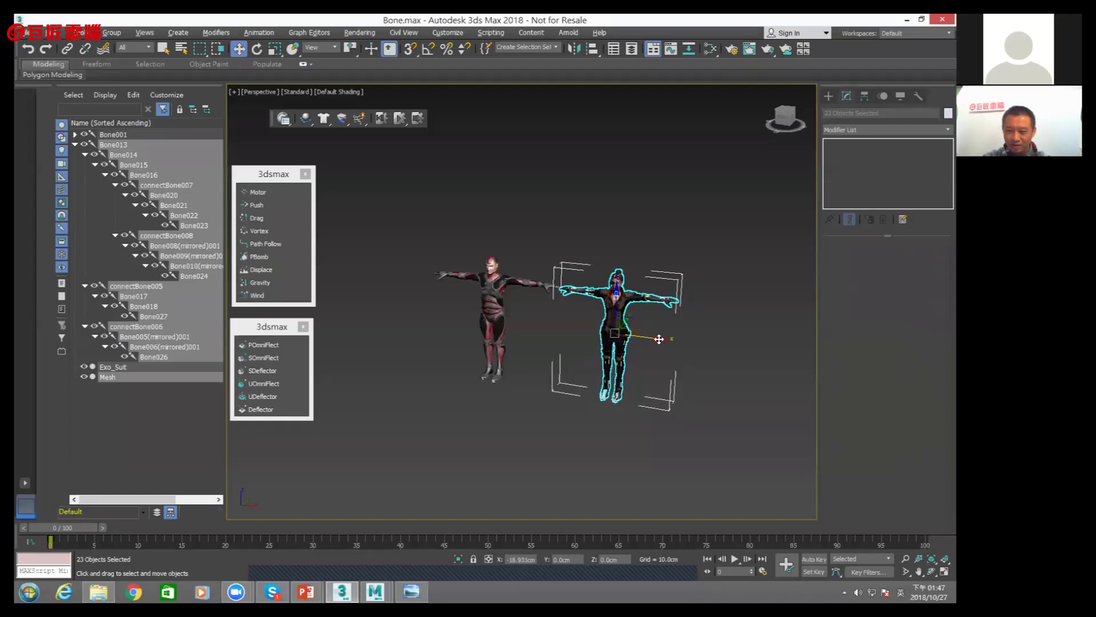
Zoom out and select the Exo_Suit man's mesh instead
{"action": "scroll", "coordinate": [594, 324], "scroll_direction": "up", "scroll_amount": 5}
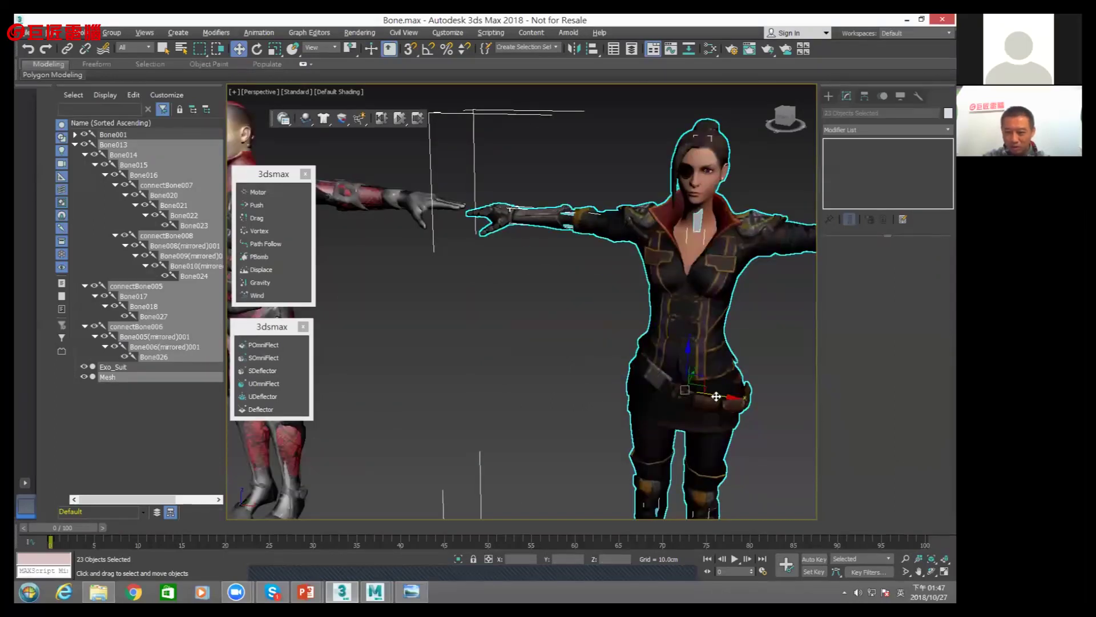
{"action": "scroll", "coordinate": [656, 377], "scroll_direction": "down", "scroll_amount": 2}
{"action": "scroll", "coordinate": [635, 360], "scroll_direction": "down", "scroll_amount": 2}
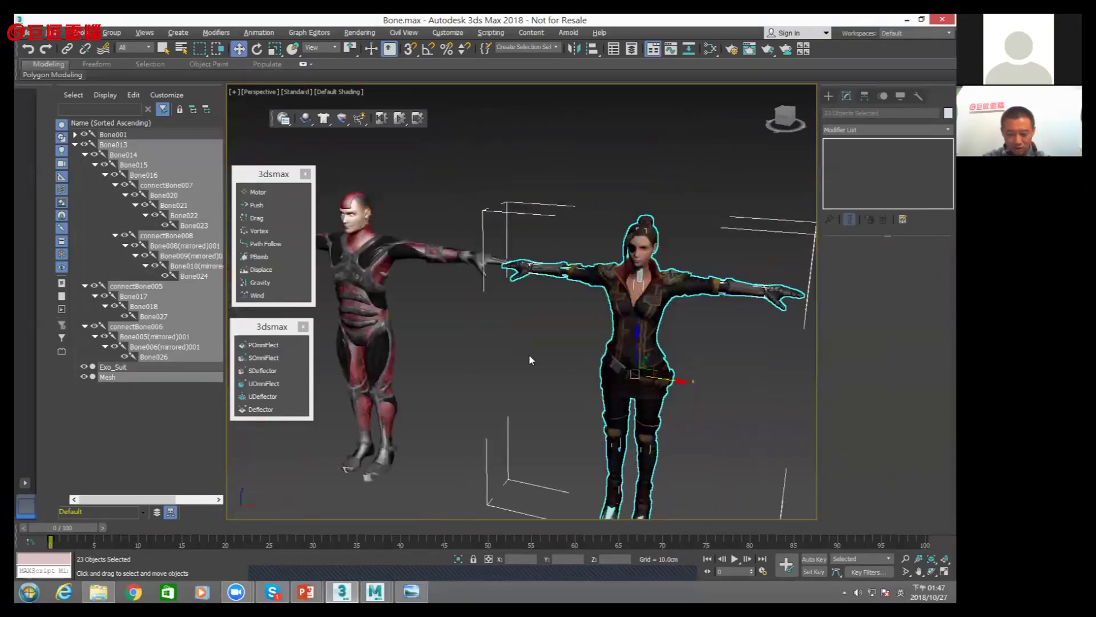
{"action": "scroll", "coordinate": [529, 360], "scroll_direction": "down", "scroll_amount": 1}
{"action": "scroll", "coordinate": [554, 351], "scroll_direction": "down", "scroll_amount": 1}
{"action": "scroll", "coordinate": [539, 358], "scroll_direction": "down", "scroll_amount": 1}
{"action": "left_click", "coordinate": [541, 223]}
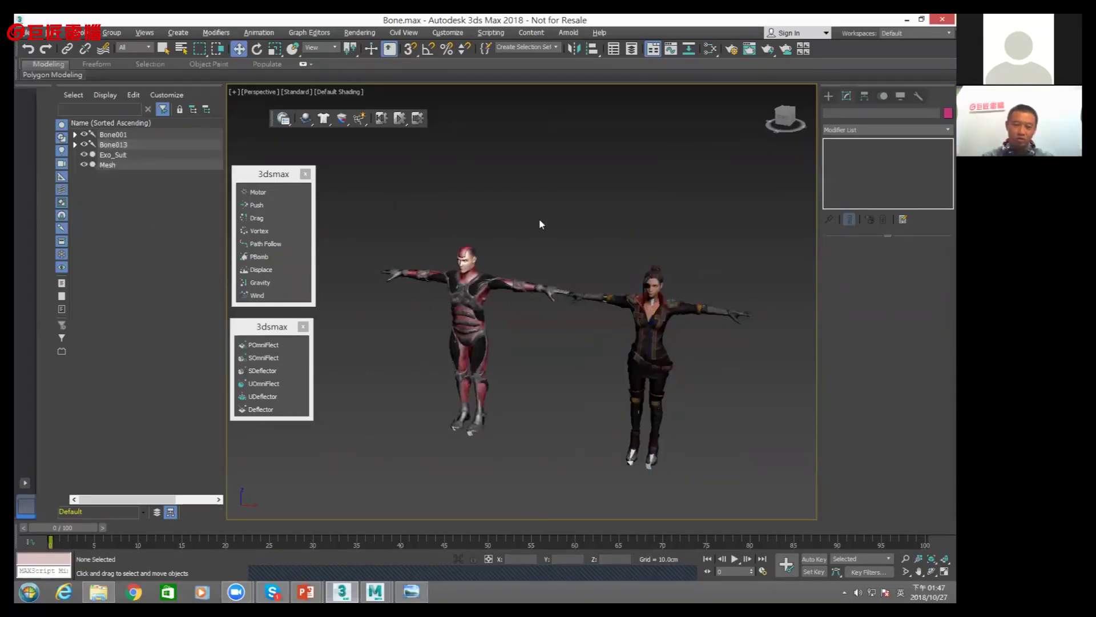
{"action": "left_click", "coordinate": [472, 275]}
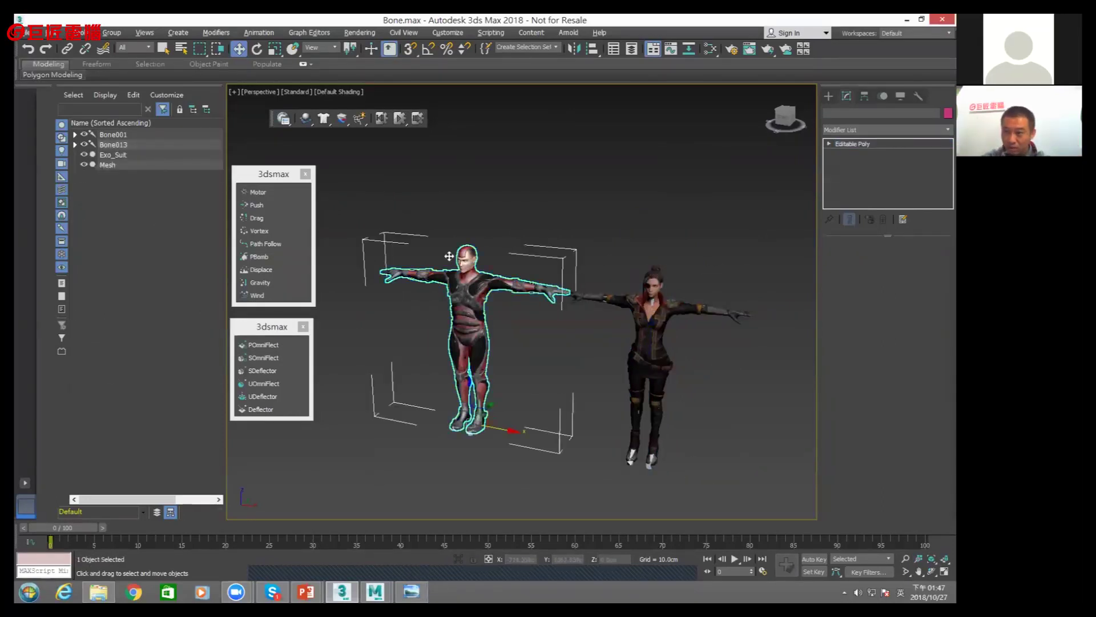
Add a Skin modifier to Exo_Suit and add the Bone001 skeleton's bones to it
{"action": "left_click", "coordinate": [178, 32]}
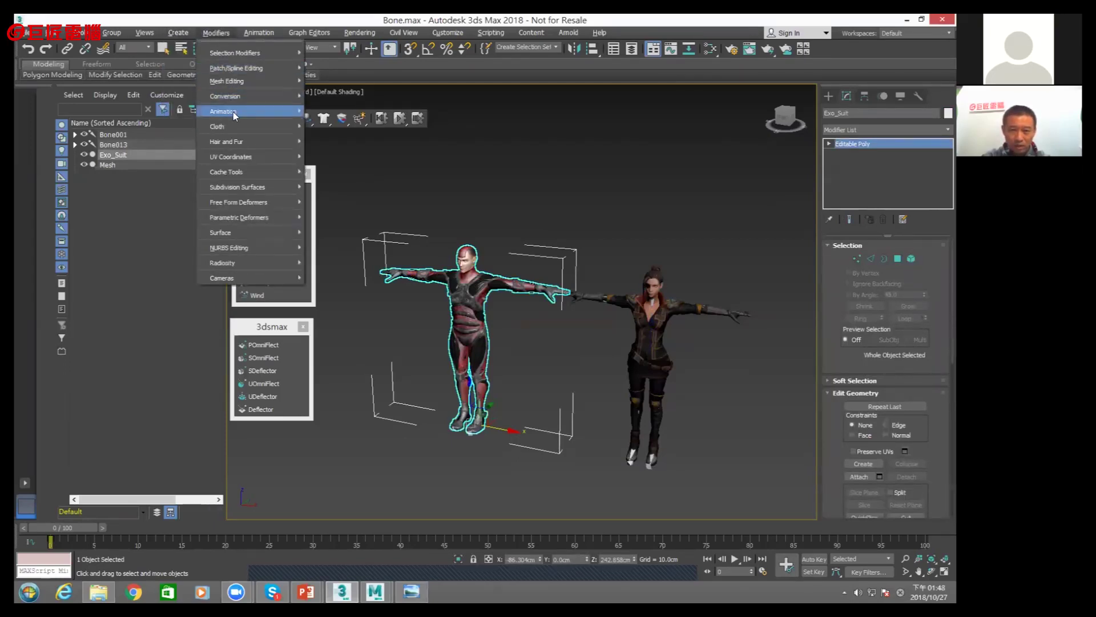
{"action": "left_click", "coordinate": [367, 235]}
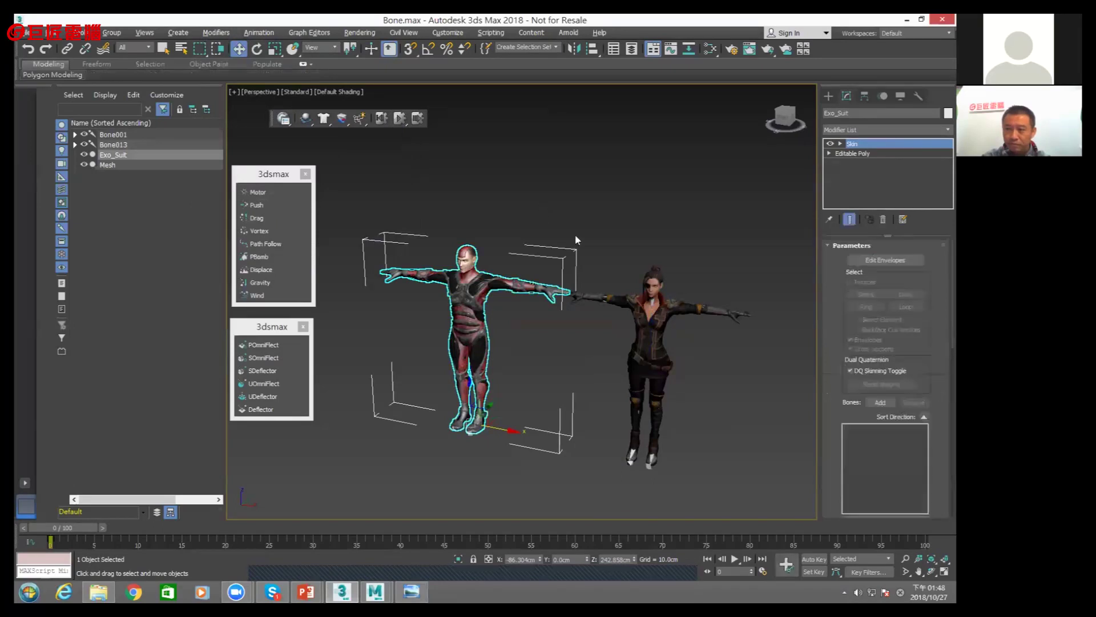
{"action": "left_click", "coordinate": [880, 402]}
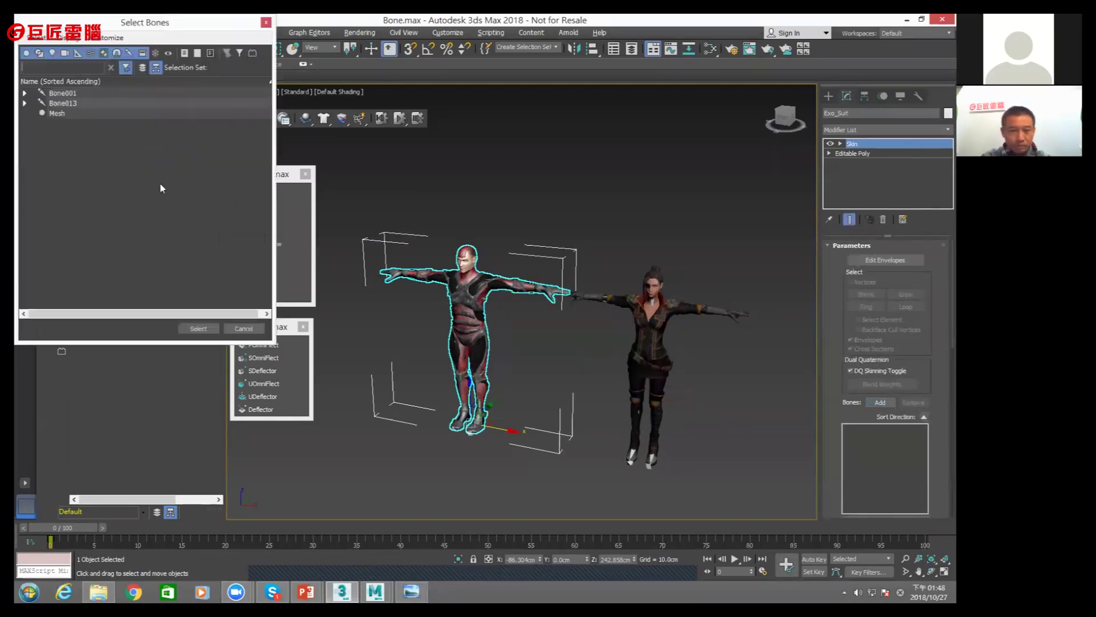
{"action": "left_click", "coordinate": [28, 44]}
{"action": "left_click", "coordinate": [42, 92]}
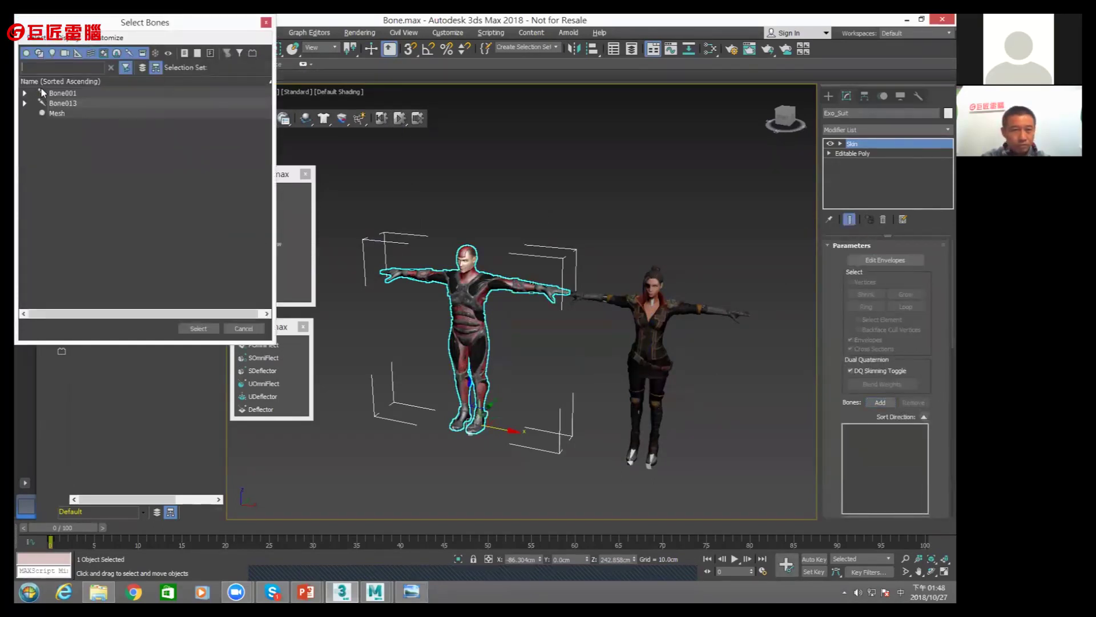
{"action": "left_click", "coordinate": [69, 96]}
{"action": "left_click", "coordinate": [205, 323]}
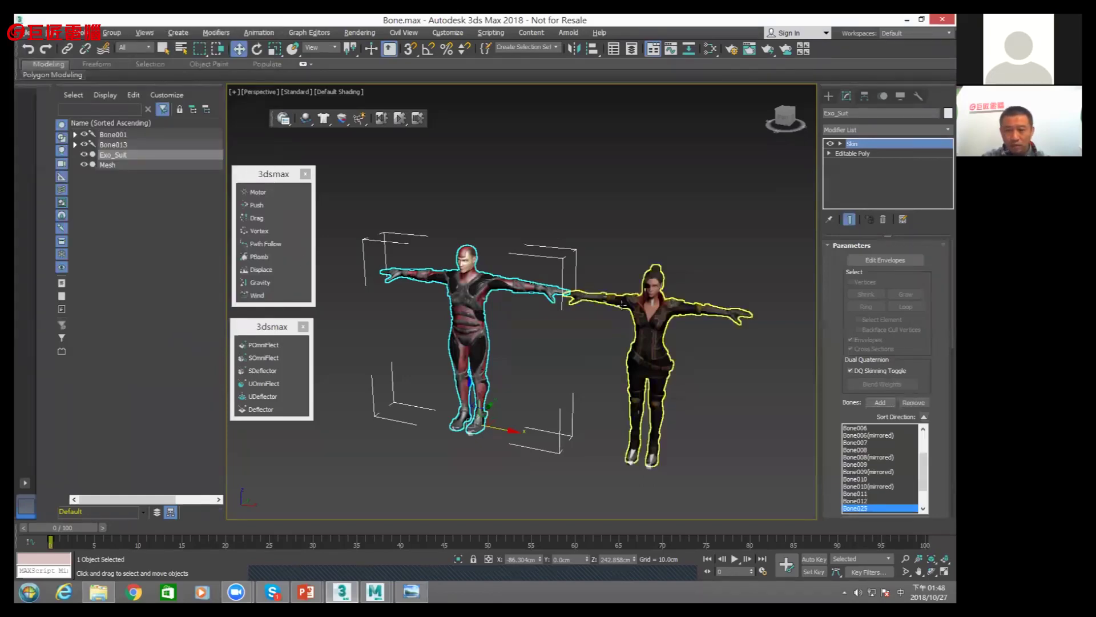
{"action": "left_click", "coordinate": [651, 331]}
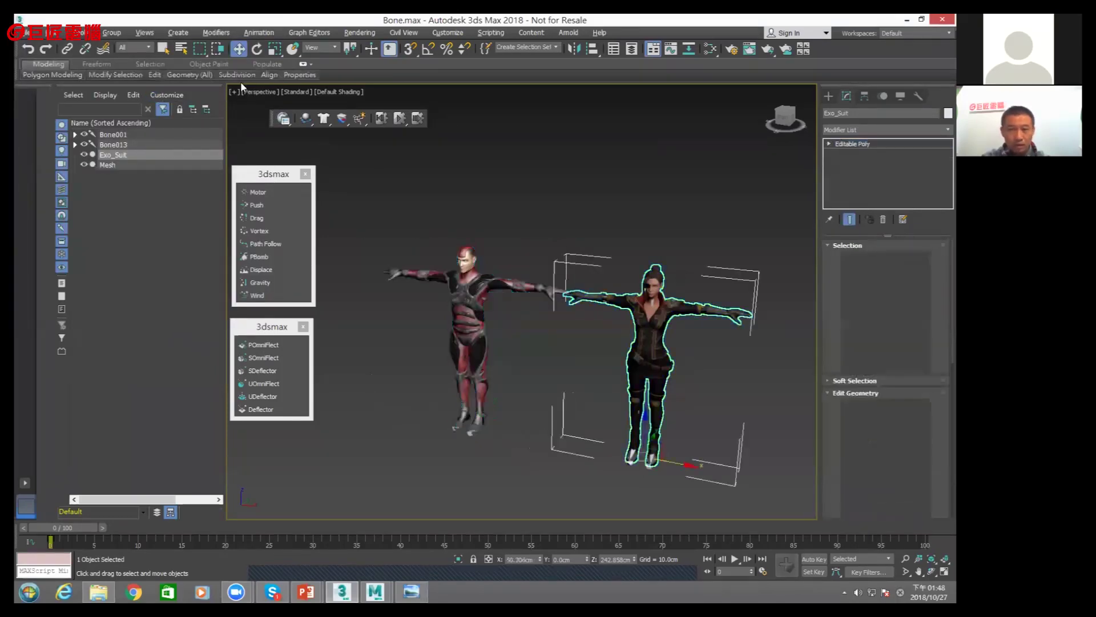
Add a Skin modifier to the woman's Mesh with the Bone013 skeleton's bones
{"action": "left_click", "coordinate": [216, 32]}
{"action": "mouse_move", "coordinate": [225, 111]}
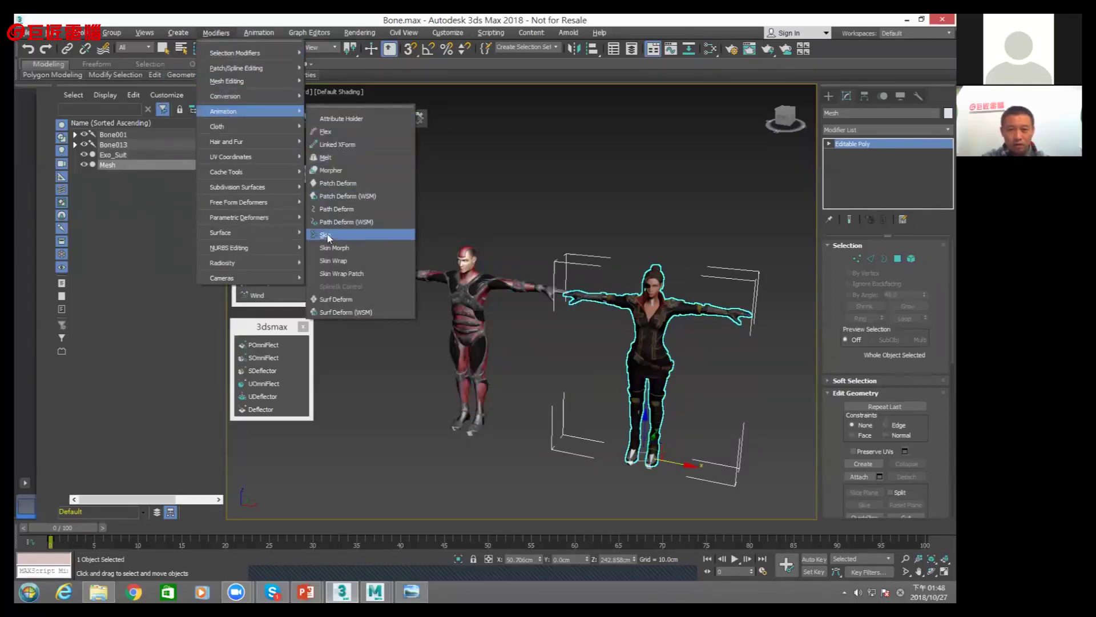
{"action": "left_click", "coordinate": [332, 226]}
{"action": "left_click", "coordinate": [880, 402]}
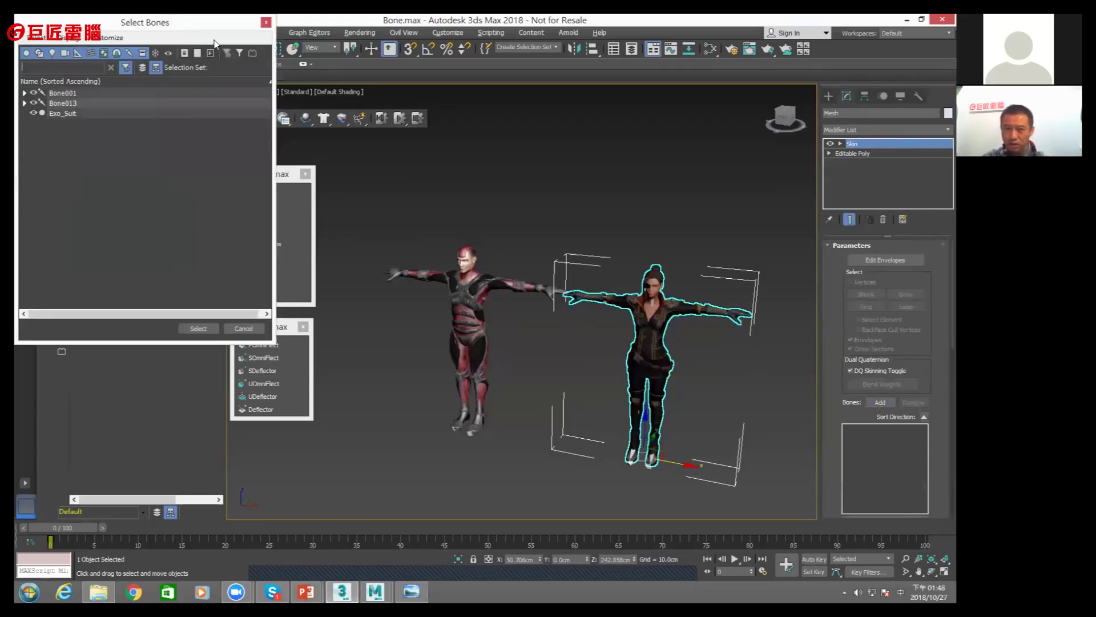
{"action": "left_click_drag", "start_coordinate": [206, 26], "coordinate": [292, 155]}
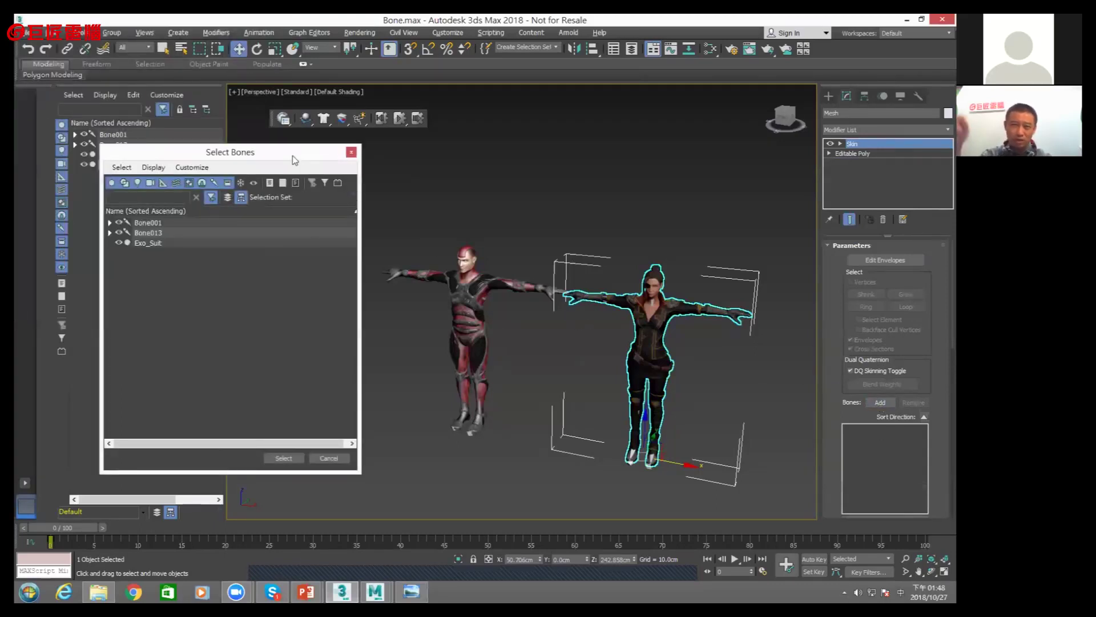
{"action": "left_click", "coordinate": [147, 232]}
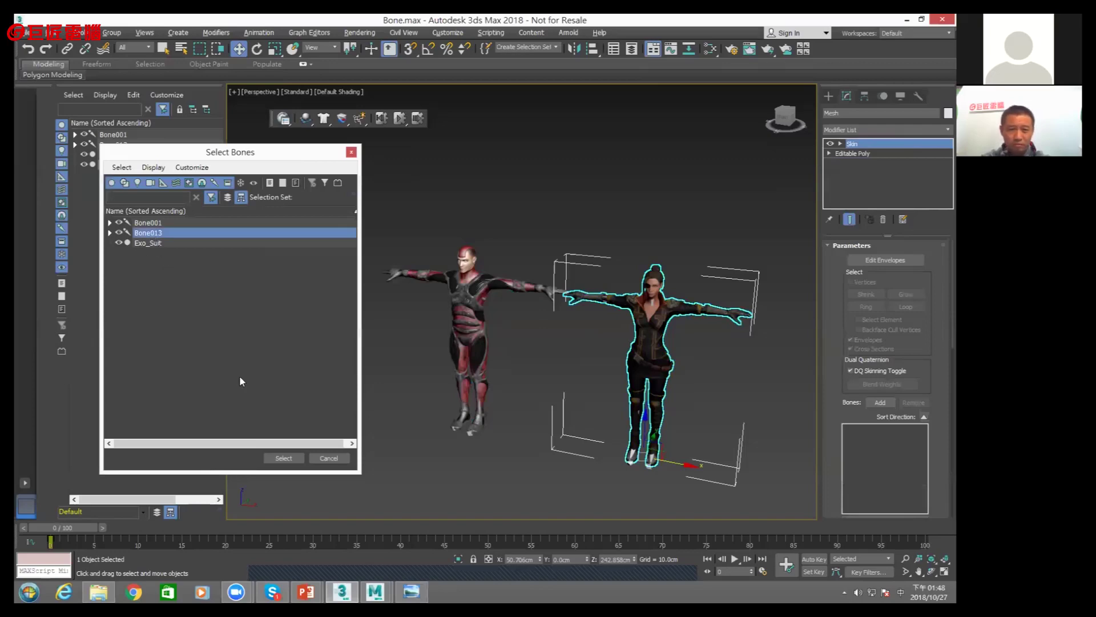
{"action": "left_click", "coordinate": [284, 458]}
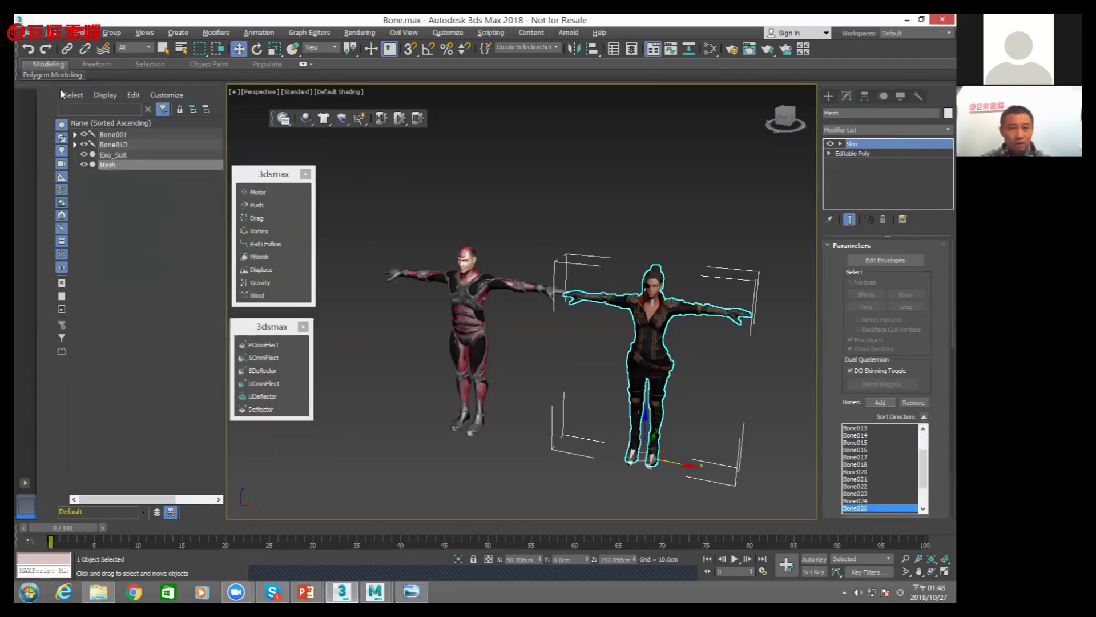
Select the whole Bone001 skeleton hierarchy in the Scene Explorer
{"action": "left_click", "coordinate": [73, 95]}
{"action": "left_click", "coordinate": [91, 148]}
{"action": "left_click", "coordinate": [117, 134]}
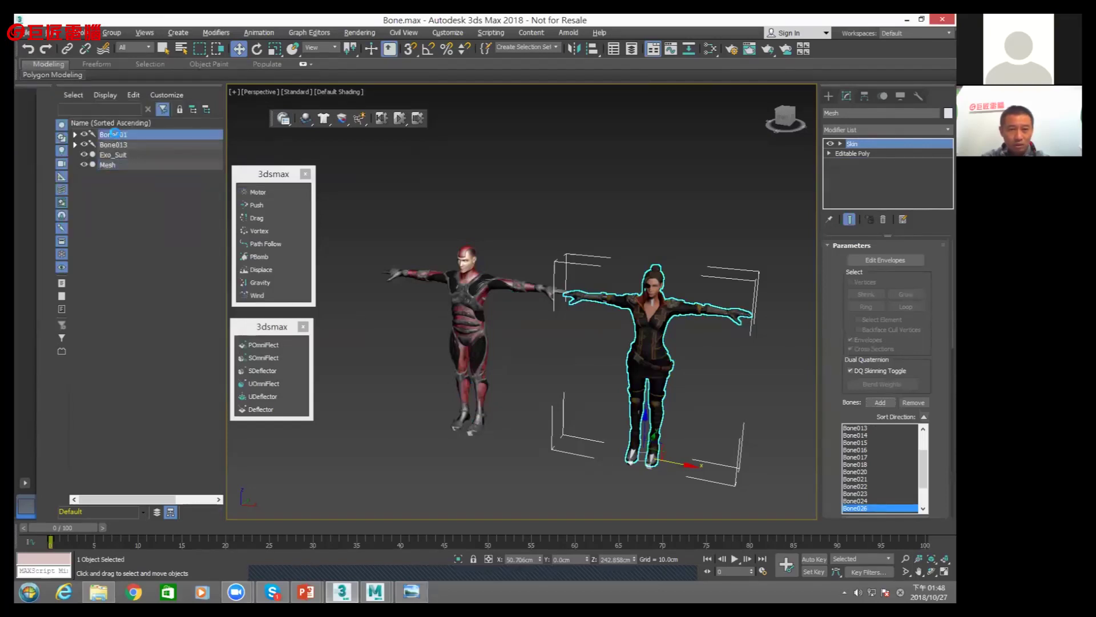
Create dynamic ragdolls Ragdoll001 from Bone001 and Ragdoll002 from the Bone013 hierarchy
{"action": "left_click", "coordinate": [360, 120]}
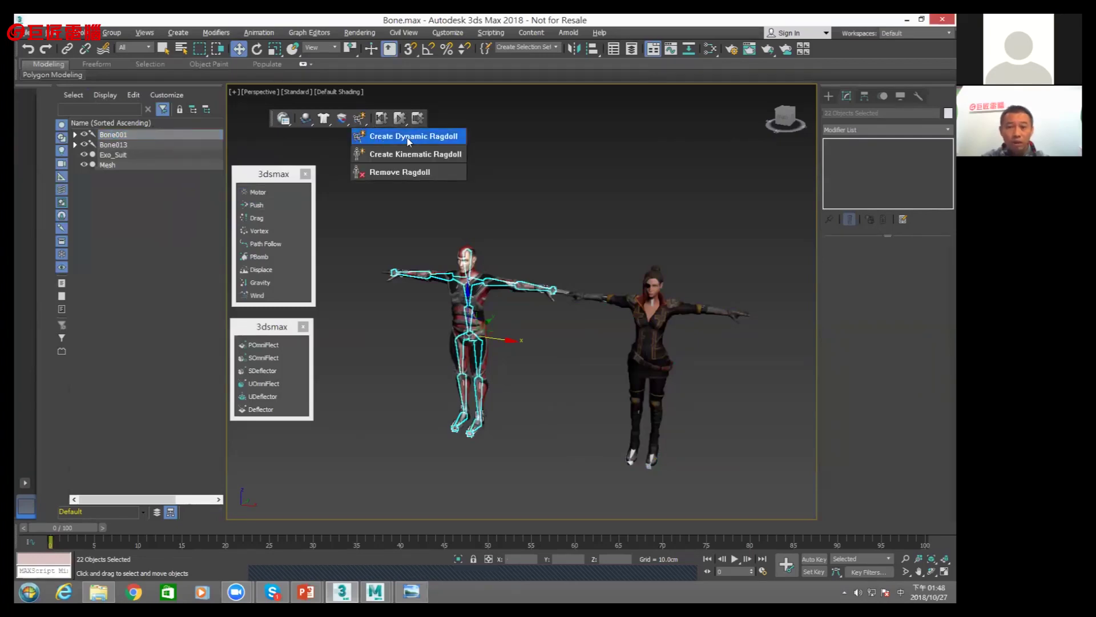
{"action": "left_click", "coordinate": [408, 138]}
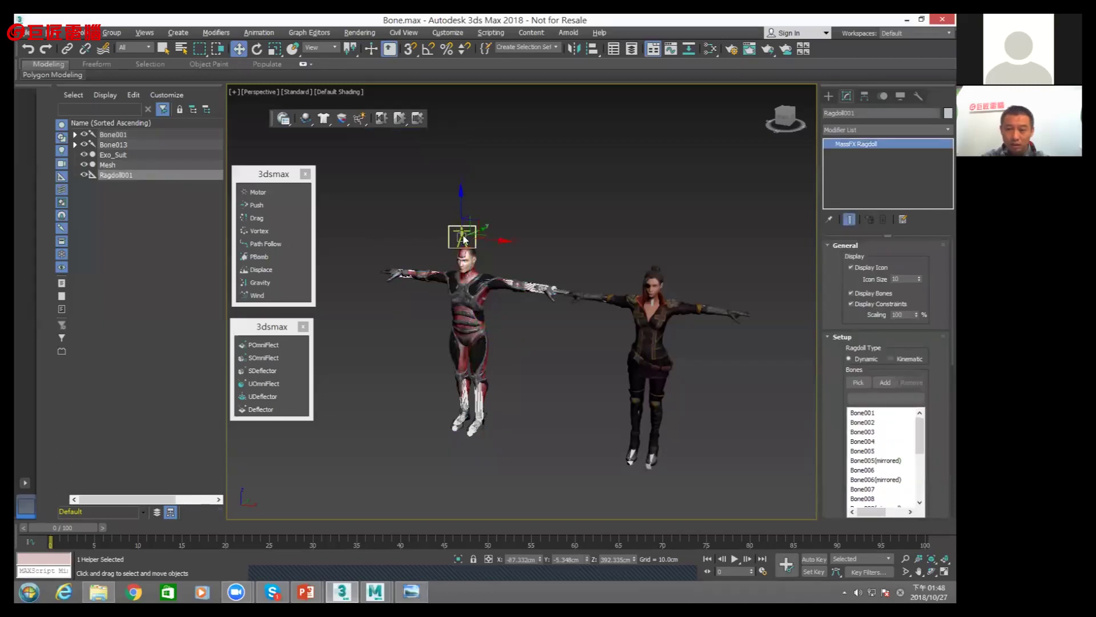
{"action": "double_click", "coordinate": [143, 145]}
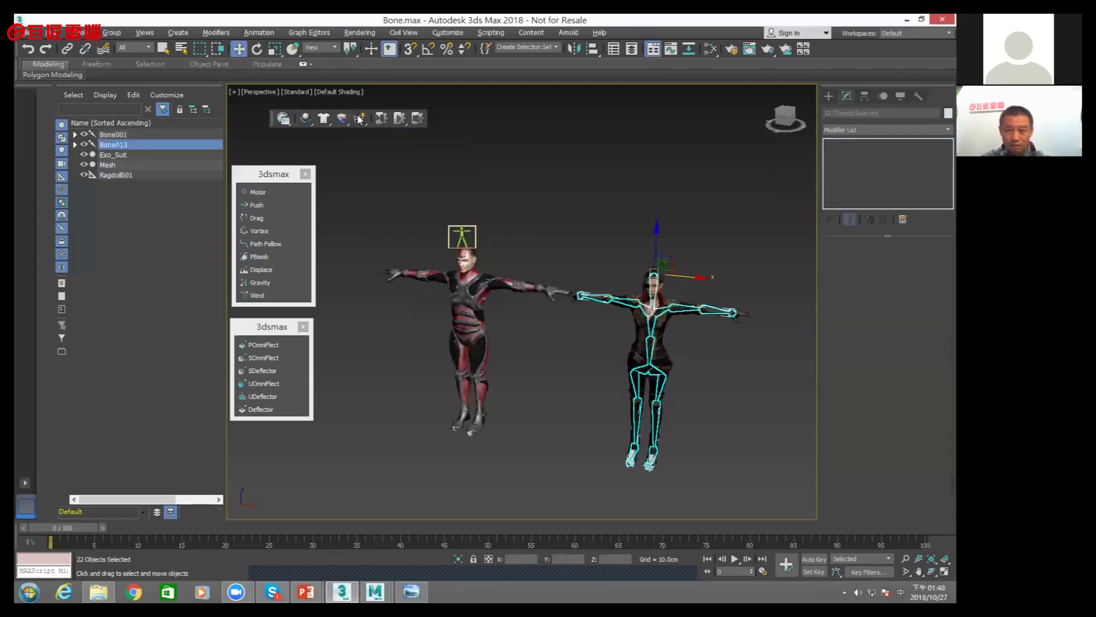
{"action": "left_click_drag", "start_coordinate": [359, 119], "coordinate": [394, 136]}
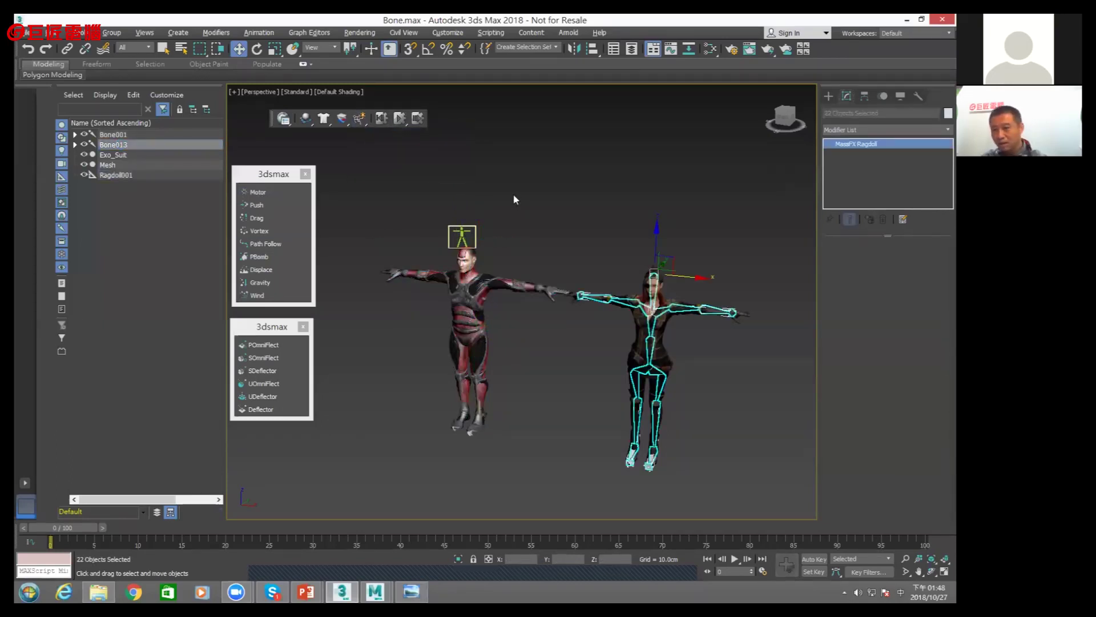
{"action": "left_click", "coordinate": [475, 239]}
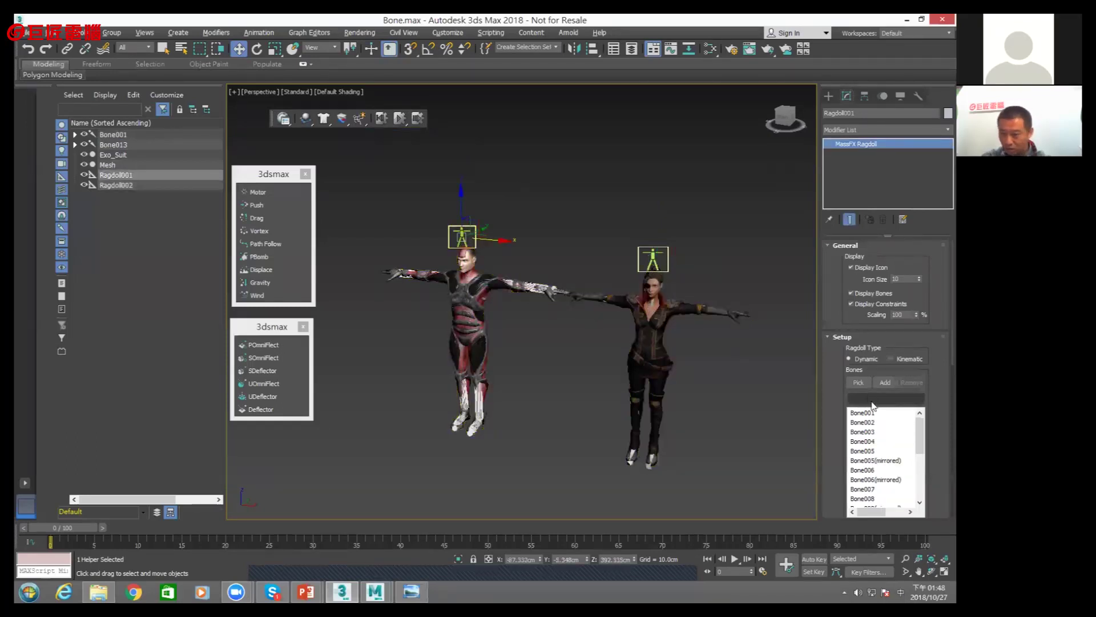
Set the first ragdoll's bone shape to Convex Hull and rebuild all its bones
{"action": "scroll", "coordinate": [938, 390], "scroll_direction": "down", "scroll_amount": 2}
{"action": "scroll", "coordinate": [939, 400], "scroll_direction": "down", "scroll_amount": 2}
{"action": "scroll", "coordinate": [939, 414], "scroll_direction": "down", "scroll_amount": 2}
{"action": "scroll", "coordinate": [931, 411], "scroll_direction": "down", "scroll_amount": 2}
{"action": "left_click", "coordinate": [896, 347]}
{"action": "left_click", "coordinate": [894, 372]}
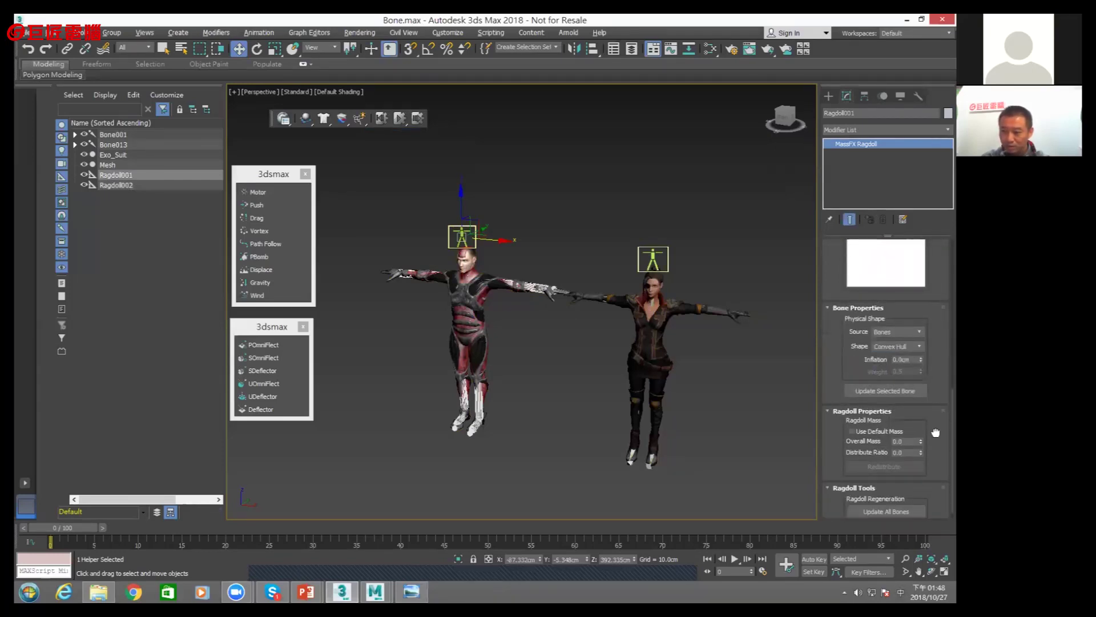
{"action": "scroll", "coordinate": [935, 432], "scroll_direction": "down", "scroll_amount": 1}
{"action": "left_click", "coordinate": [899, 500]}
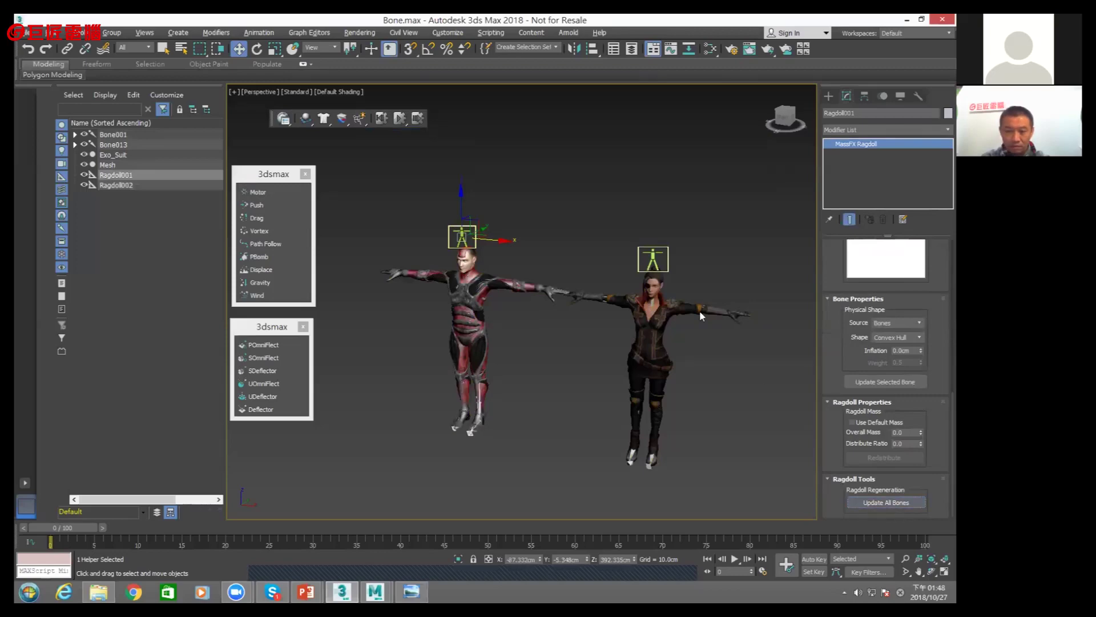
Select the woman's Ragdoll002 and set its bone collision shape to Convex Hull
{"action": "left_click", "coordinate": [667, 274]}
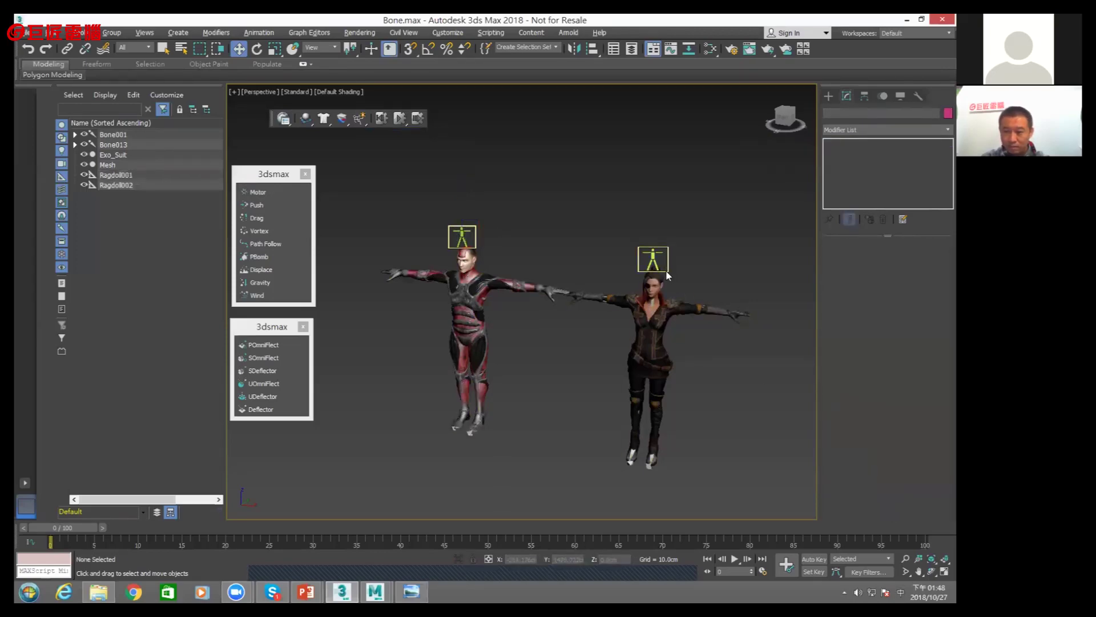
{"action": "left_click", "coordinate": [668, 269]}
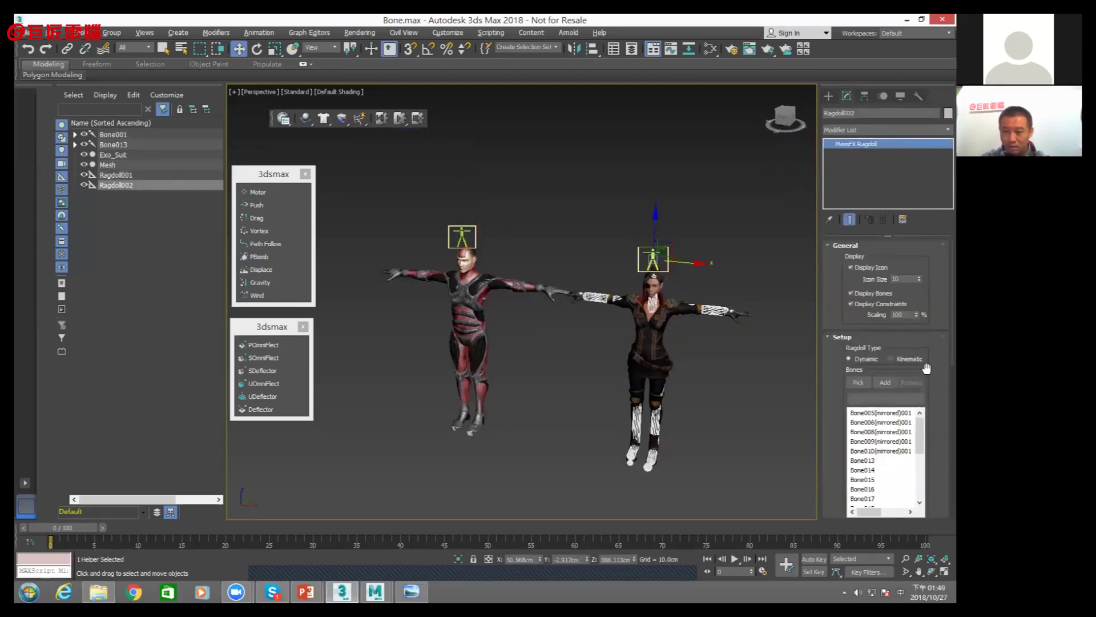
{"action": "scroll", "coordinate": [937, 376], "scroll_direction": "down", "scroll_amount": 2}
{"action": "scroll", "coordinate": [931, 419], "scroll_direction": "down", "scroll_amount": 2}
{"action": "scroll", "coordinate": [932, 420], "scroll_direction": "down", "scroll_amount": 2}
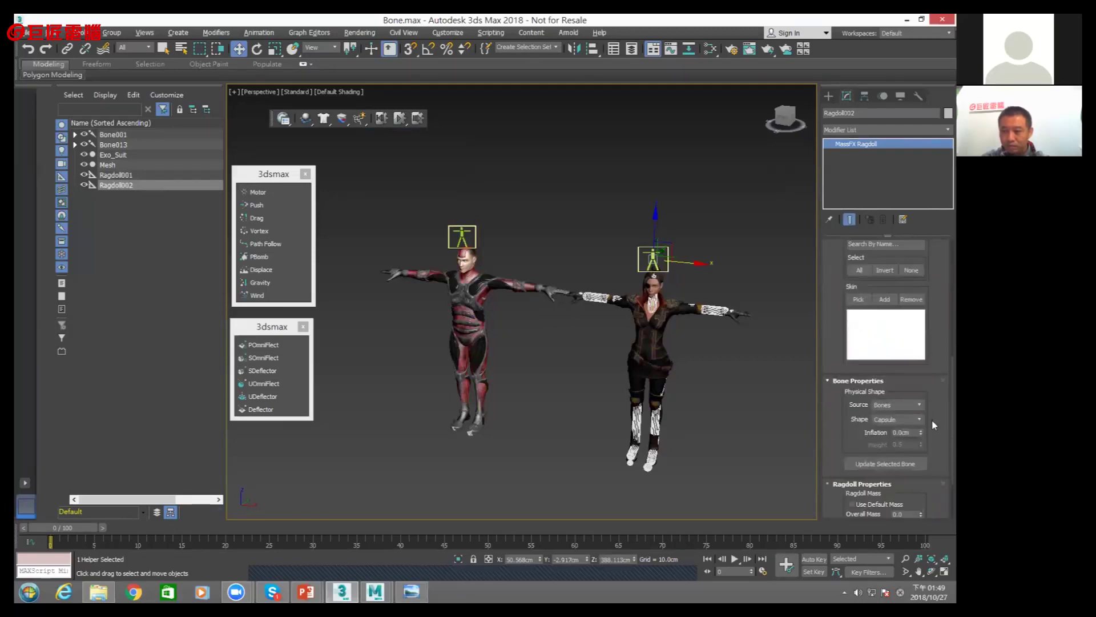
{"action": "scroll", "coordinate": [931, 420], "scroll_direction": "down", "scroll_amount": 2}
{"action": "left_click", "coordinate": [897, 386]}
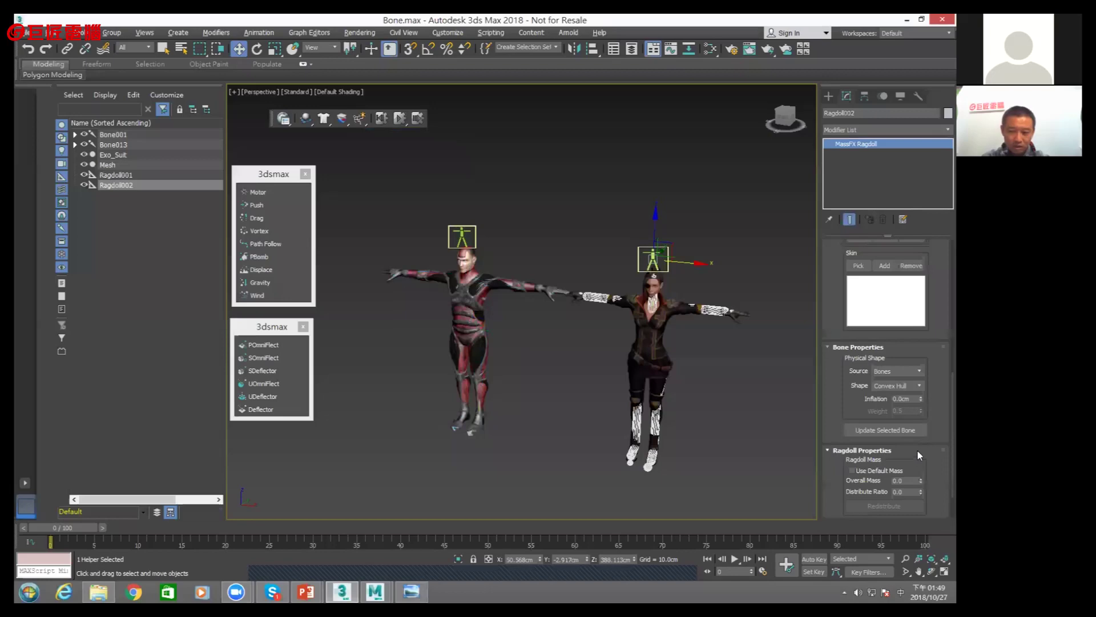
{"action": "scroll", "coordinate": [917, 453], "scroll_direction": "down", "scroll_amount": 2}
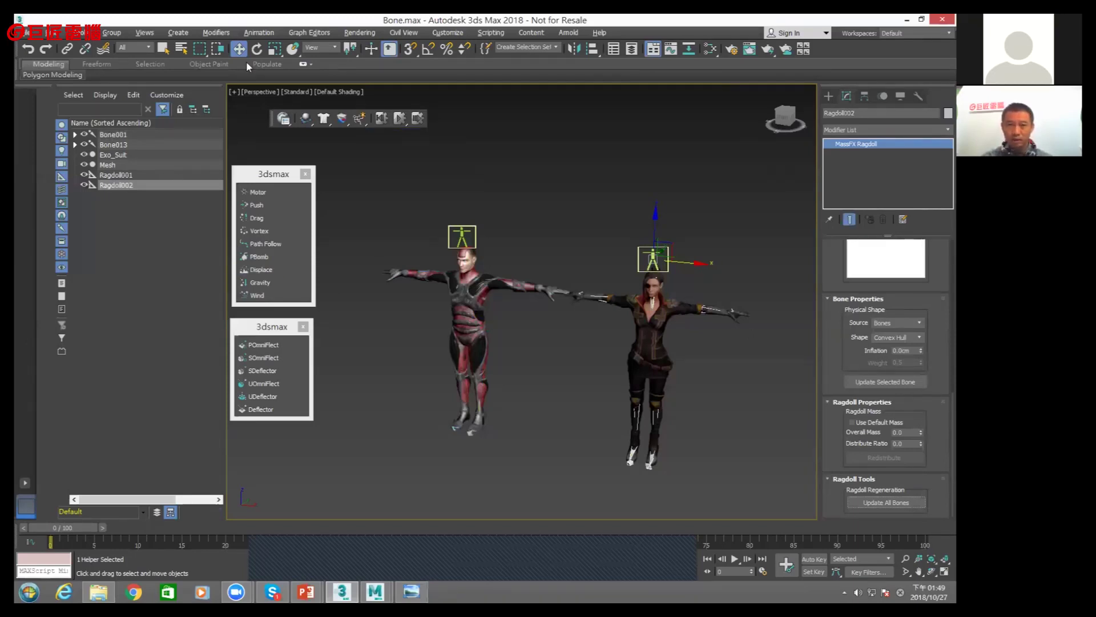
{"action": "left_click", "coordinate": [212, 33]}
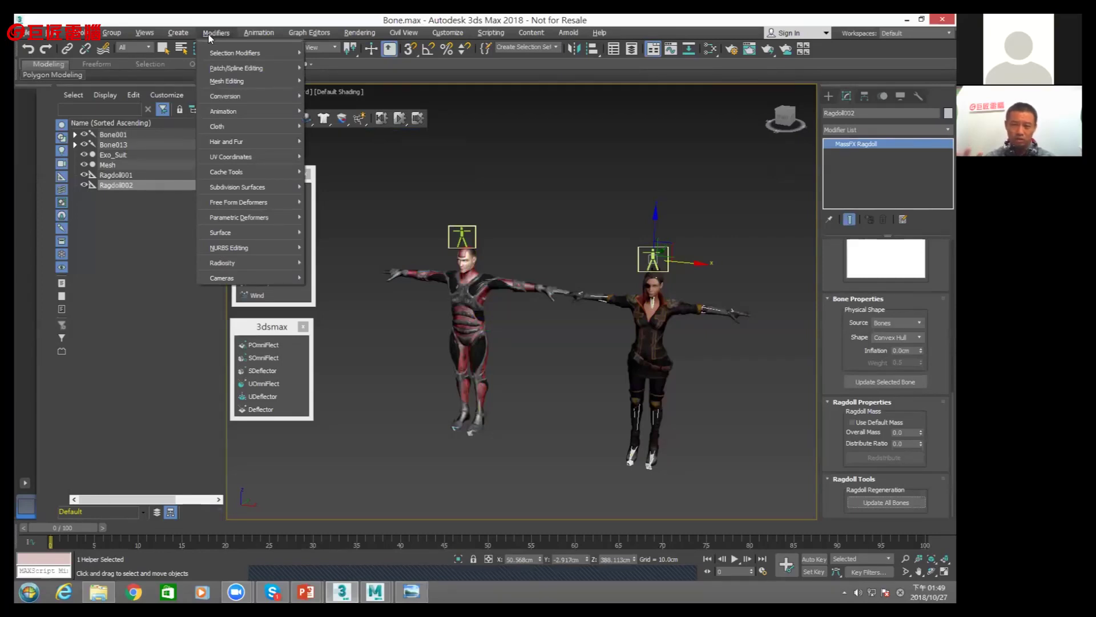
{"action": "mouse_move", "coordinate": [283, 176]}
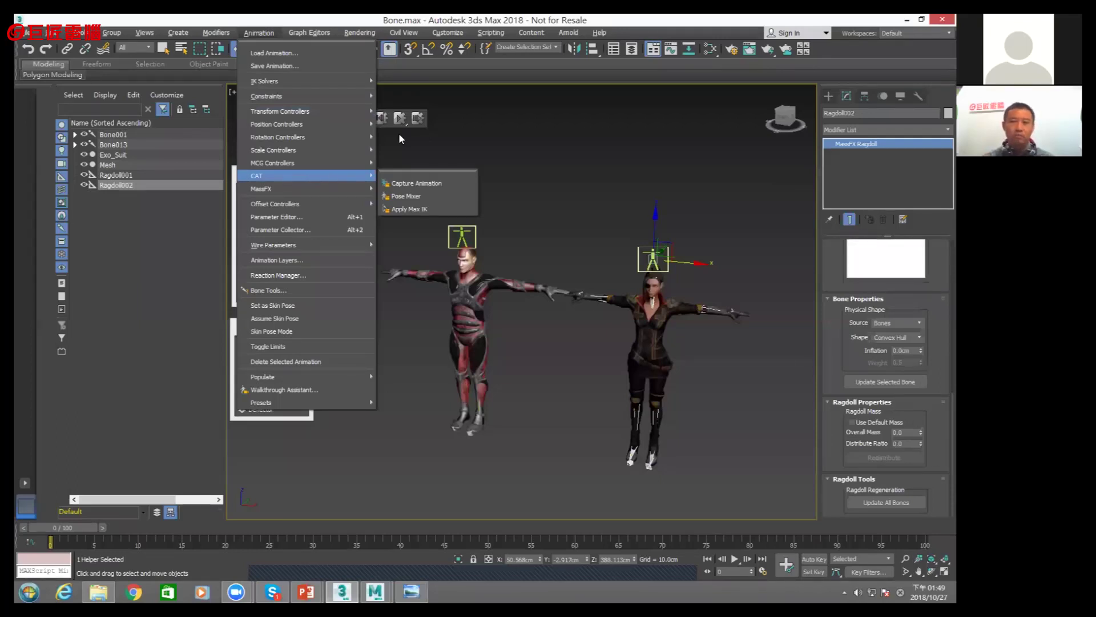
{"action": "left_click", "coordinate": [447, 33]}
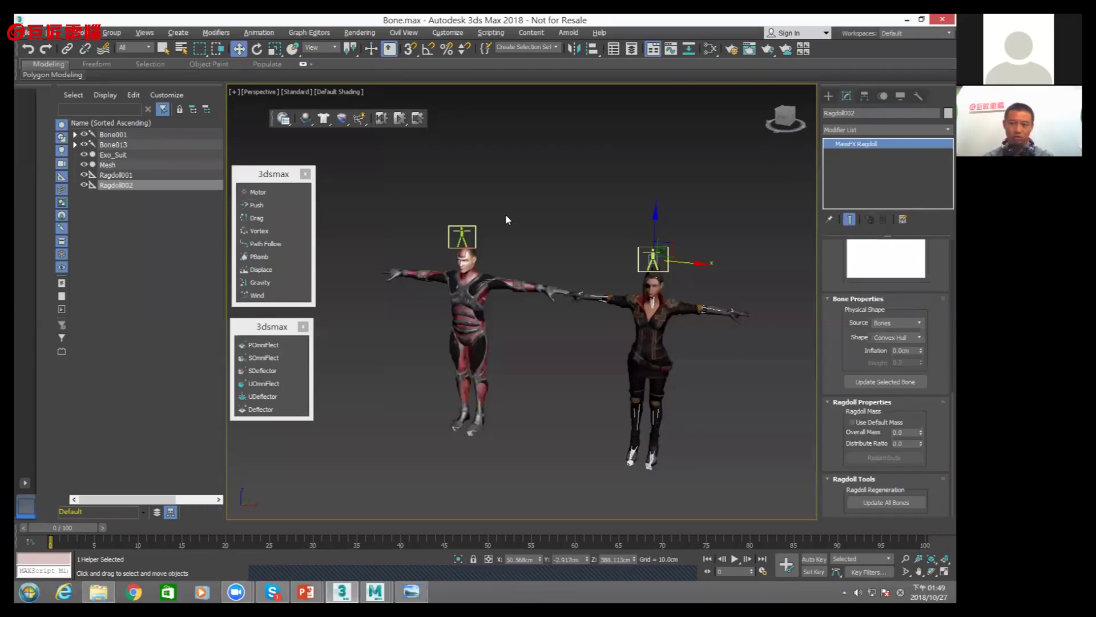
Run the MassFX simulation and follow both characters as they collapse
{"action": "left_click", "coordinate": [541, 281]}
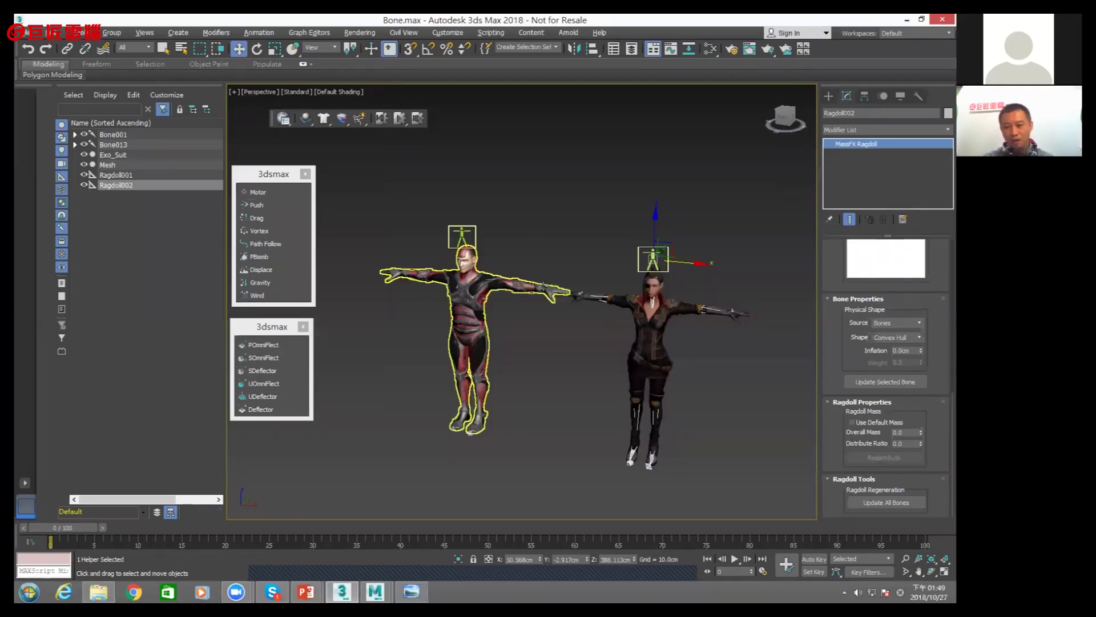
{"action": "middle_click_drag", "start_coordinate": [537, 280], "coordinate": [533, 240]}
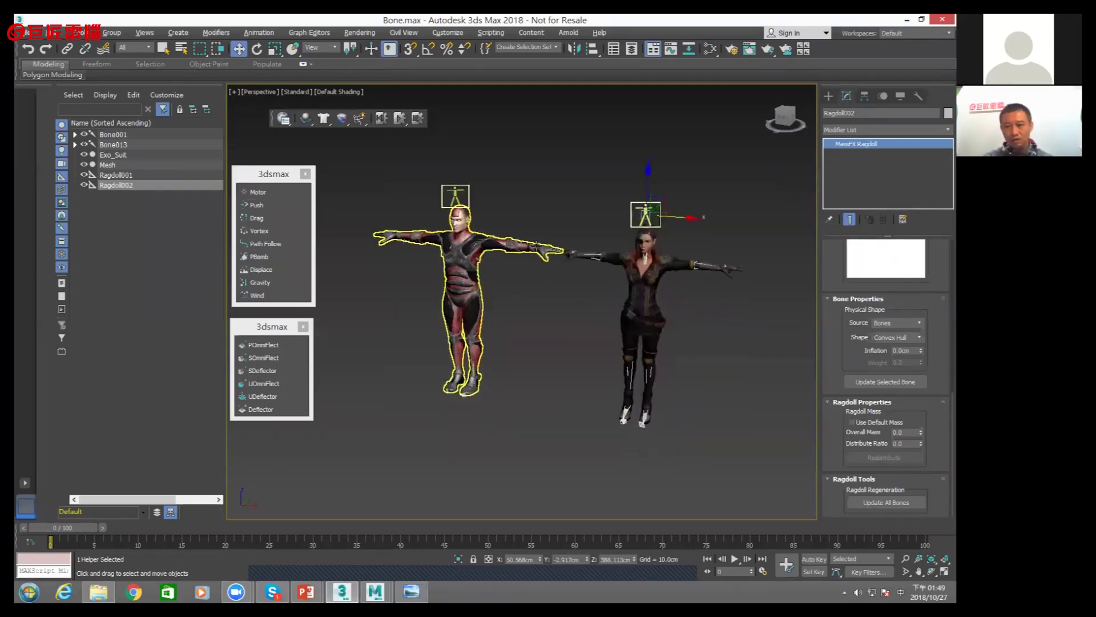
{"action": "left_click", "coordinate": [402, 119]}
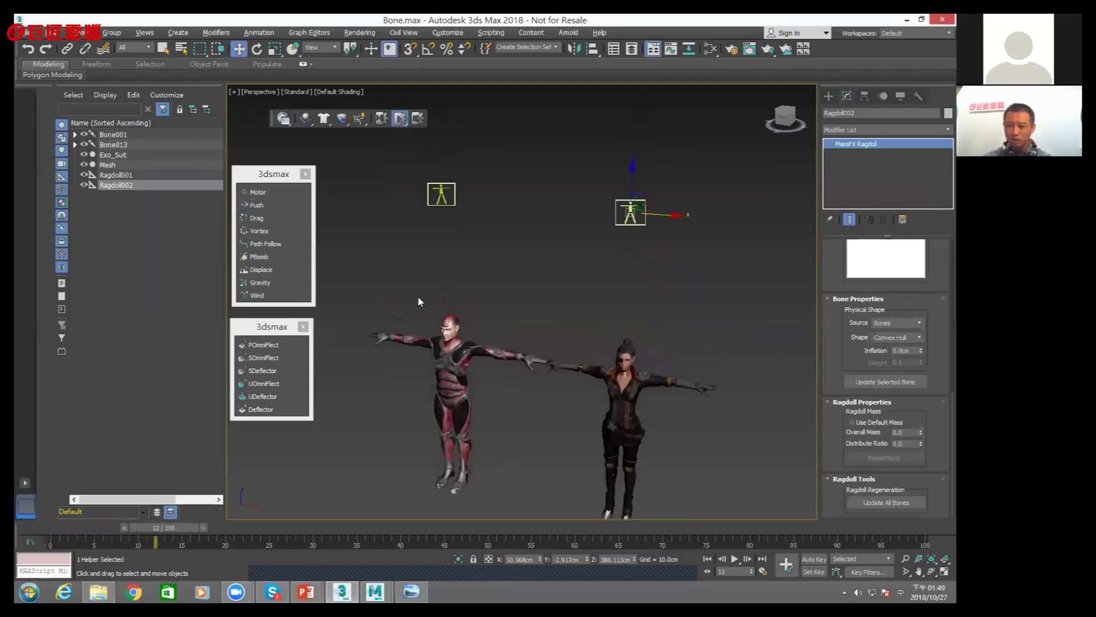
{"action": "scroll", "coordinate": [399, 301], "scroll_direction": "down", "scroll_amount": 3}
{"action": "middle_click_drag", "start_coordinate": [429, 300], "coordinate": [436, 274]}
{"action": "scroll", "coordinate": [433, 320], "scroll_direction": "down", "scroll_amount": 2}
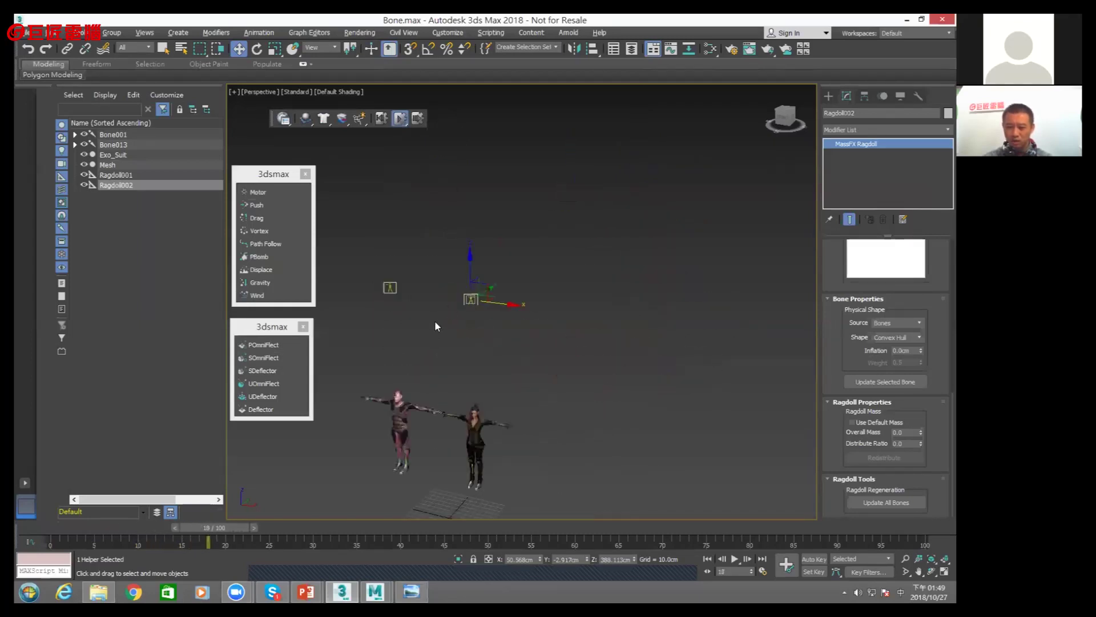
{"action": "middle_click_drag", "start_coordinate": [433, 320], "coordinate": [588, 300]}
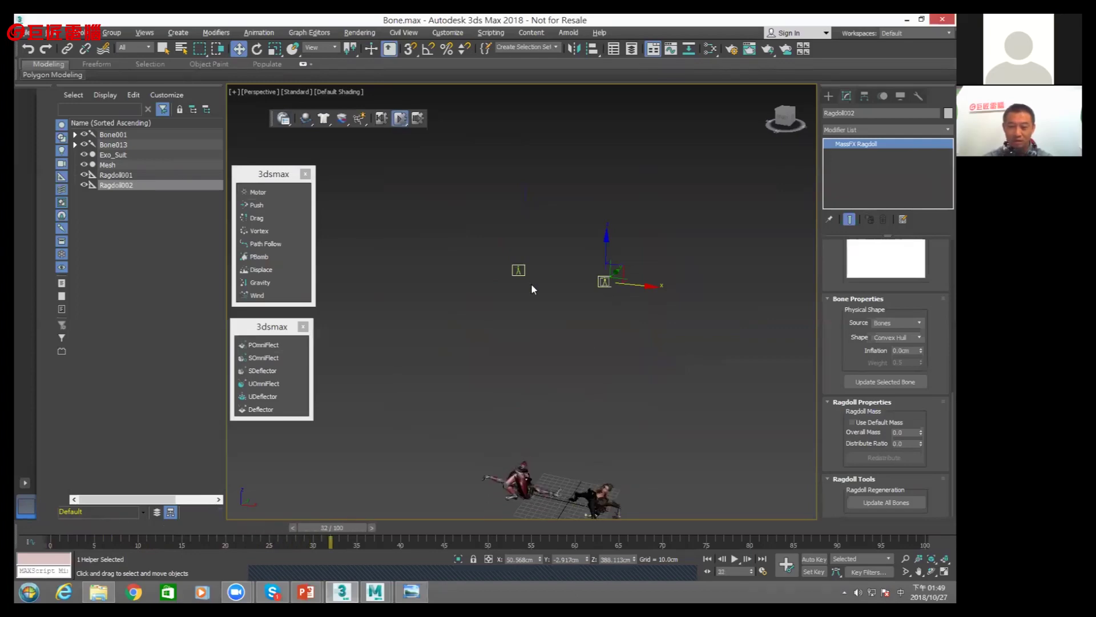
{"action": "middle_click_drag", "start_coordinate": [567, 399], "coordinate": [553, 369]}
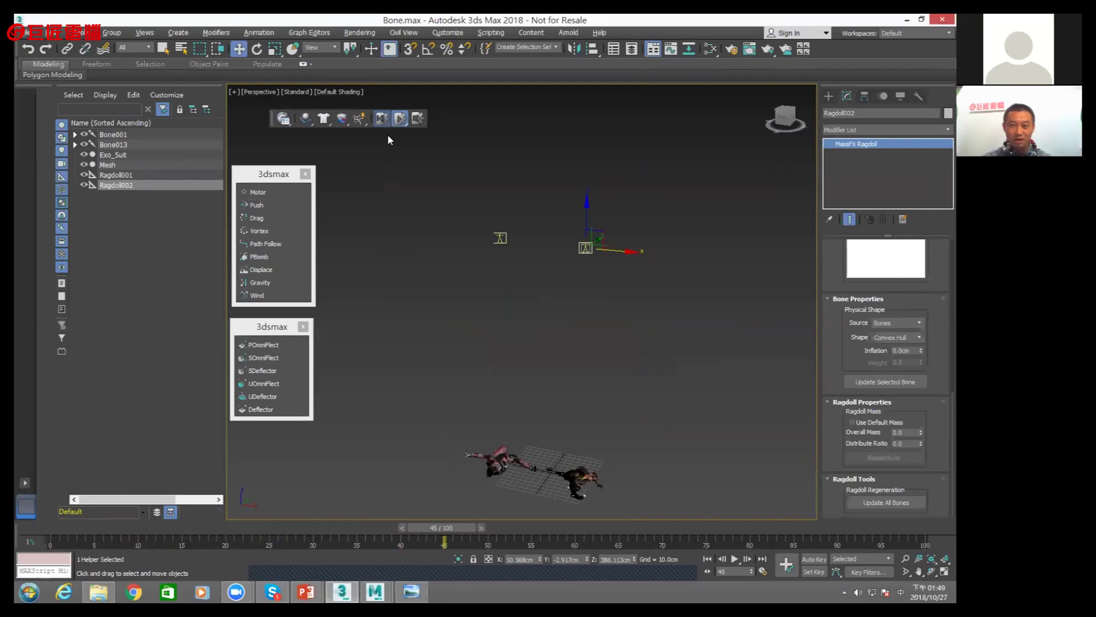
Reset the simulation to the T-pose and hide the Exo_Suit mesh
{"action": "left_click", "coordinate": [381, 118]}
{"action": "middle_click_drag", "start_coordinate": [516, 287], "coordinate": [530, 309]}
{"action": "scroll", "coordinate": [529, 309], "scroll_direction": "up", "scroll_amount": 2}
{"action": "scroll", "coordinate": [530, 310], "scroll_direction": "up", "scroll_amount": 2}
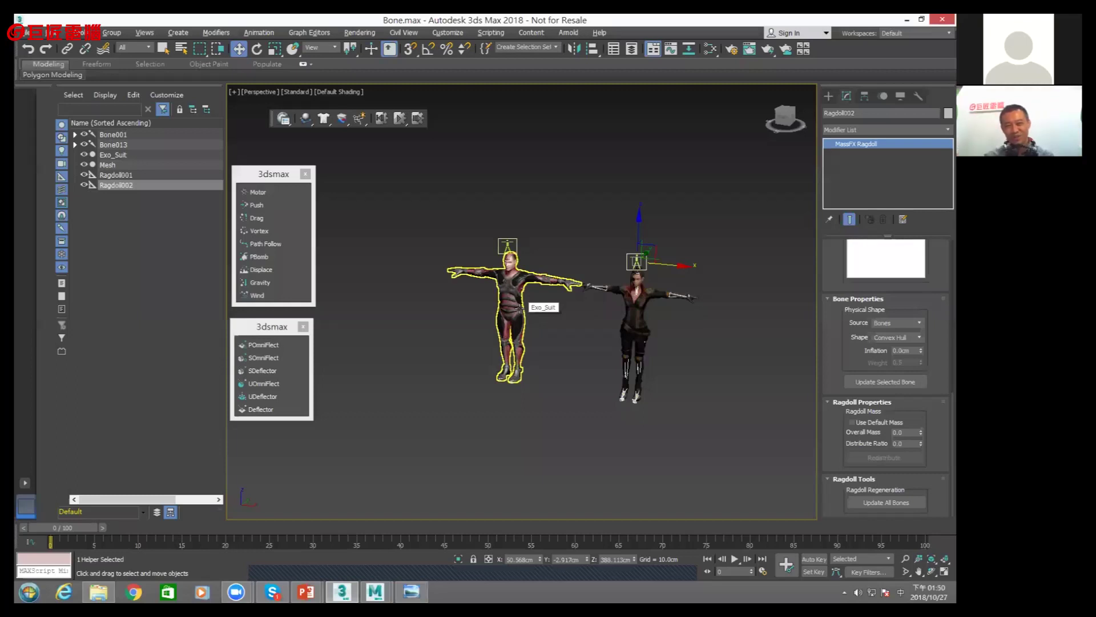
{"action": "scroll", "coordinate": [523, 311], "scroll_direction": "up", "scroll_amount": 2}
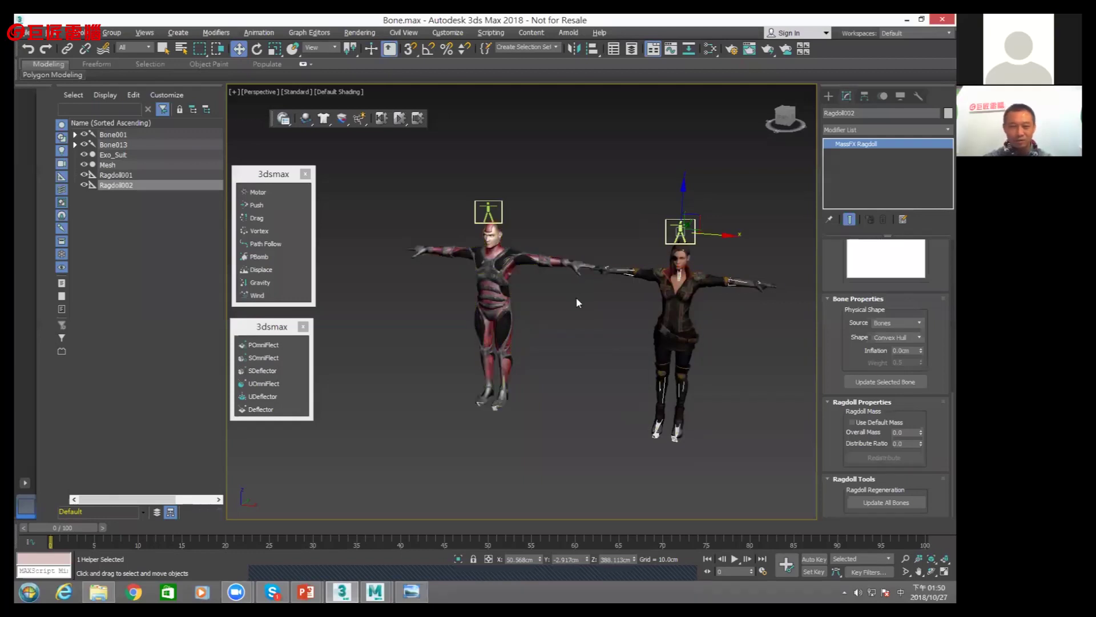
{"action": "left_click", "coordinate": [84, 155]}
Hide the woman's Mesh and select hand bones Bone007 and Bone026
{"action": "left_click", "coordinate": [84, 165]}
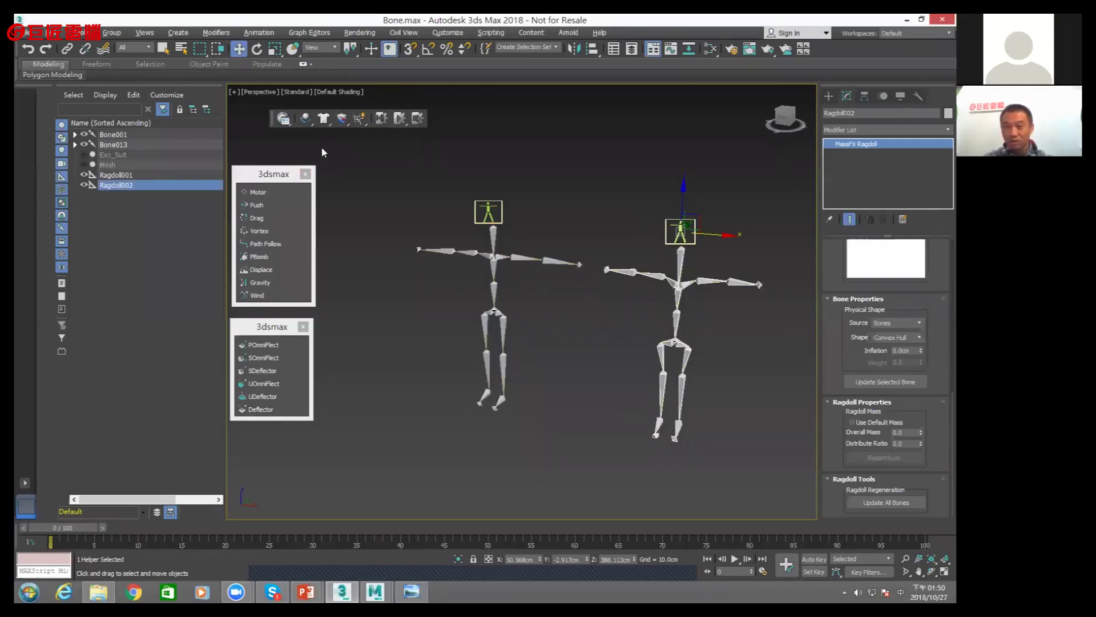
{"action": "left_click", "coordinate": [576, 264]}
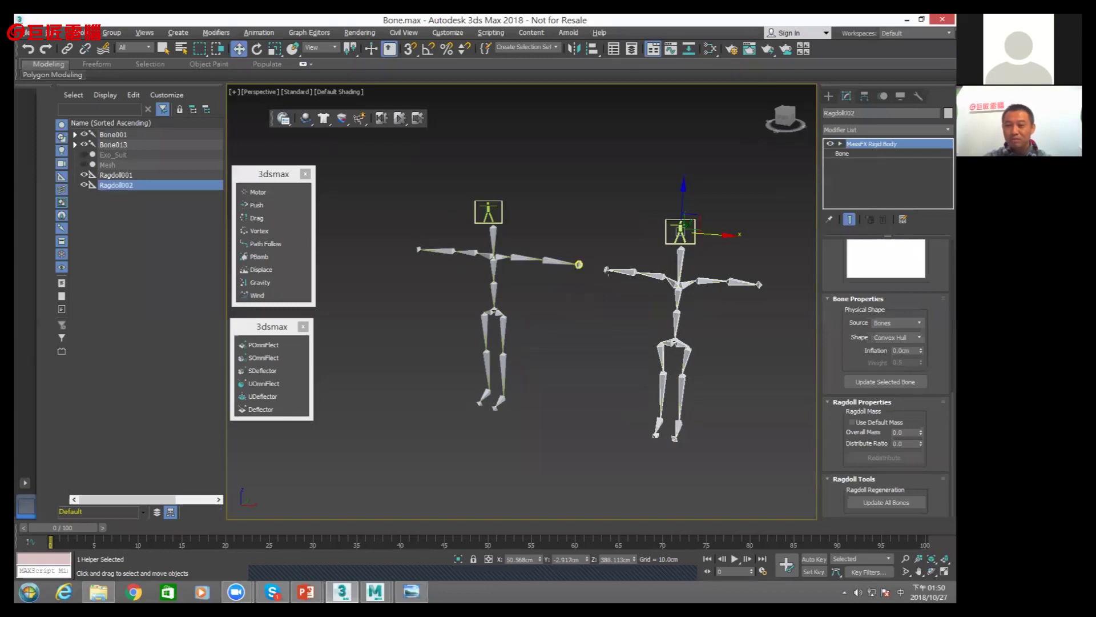
{"action": "left_click", "coordinate": [605, 272], "text": "ctrl"}
{"action": "mouse_move", "coordinate": [306, 591]}
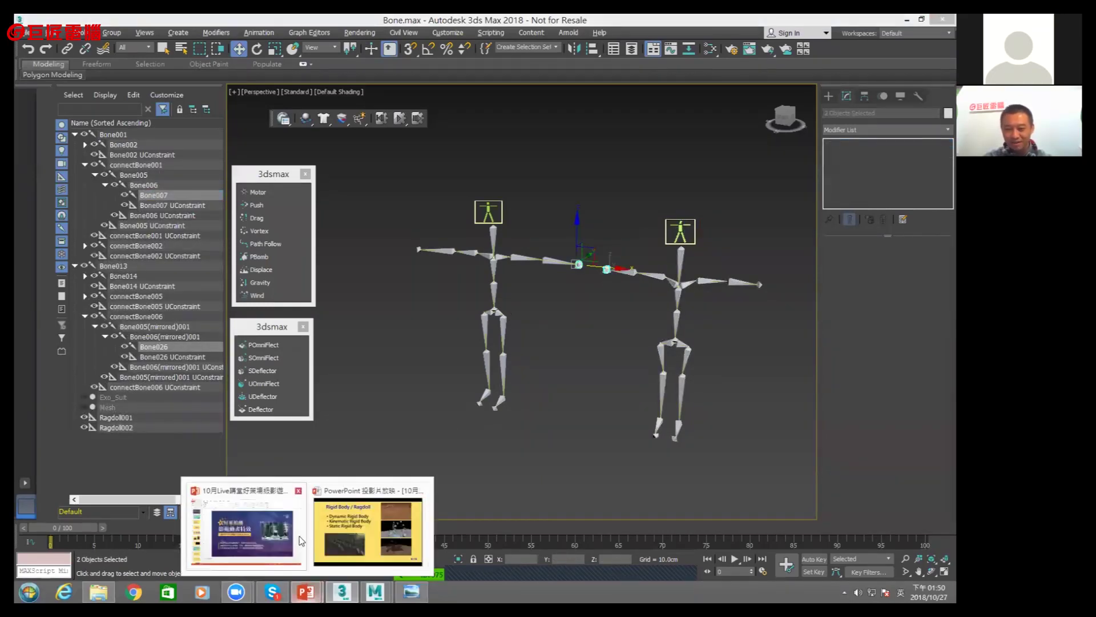
Switch to the PowerPoint slideshow's Rigid Body → Constraint → Simulation workflow slide
{"action": "left_click", "coordinate": [331, 536]}
{"action": "key", "text": "Right"}
{"action": "key", "text": "Left"}
{"action": "key", "text": "Right"}
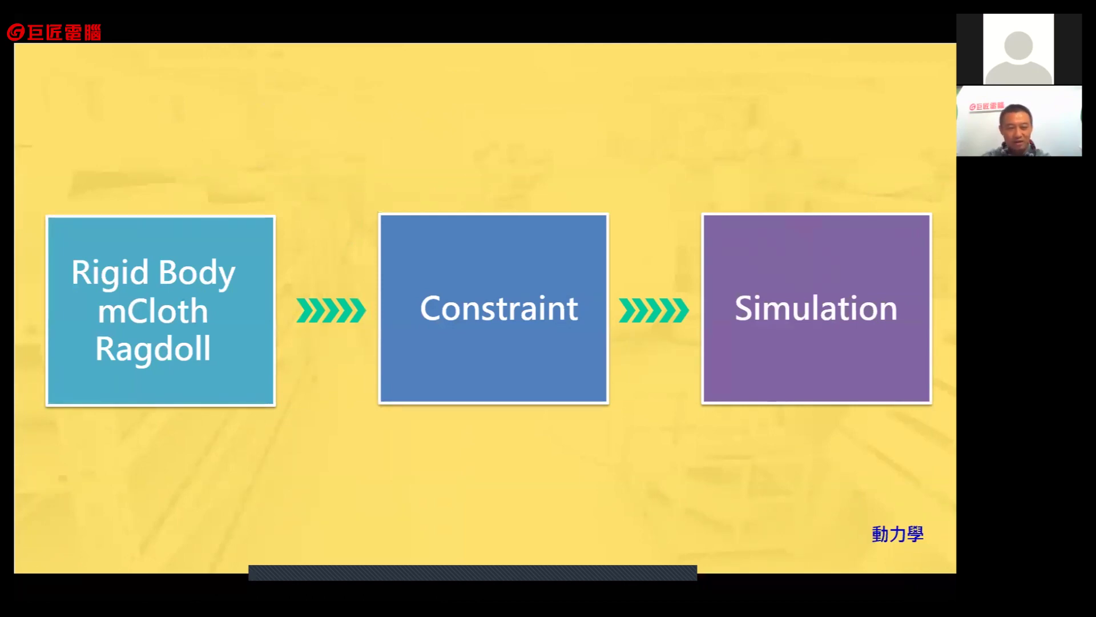
Leave the PowerPoint slideshow and return to 3ds Max
{"action": "key", "text": "alt+Tab"}
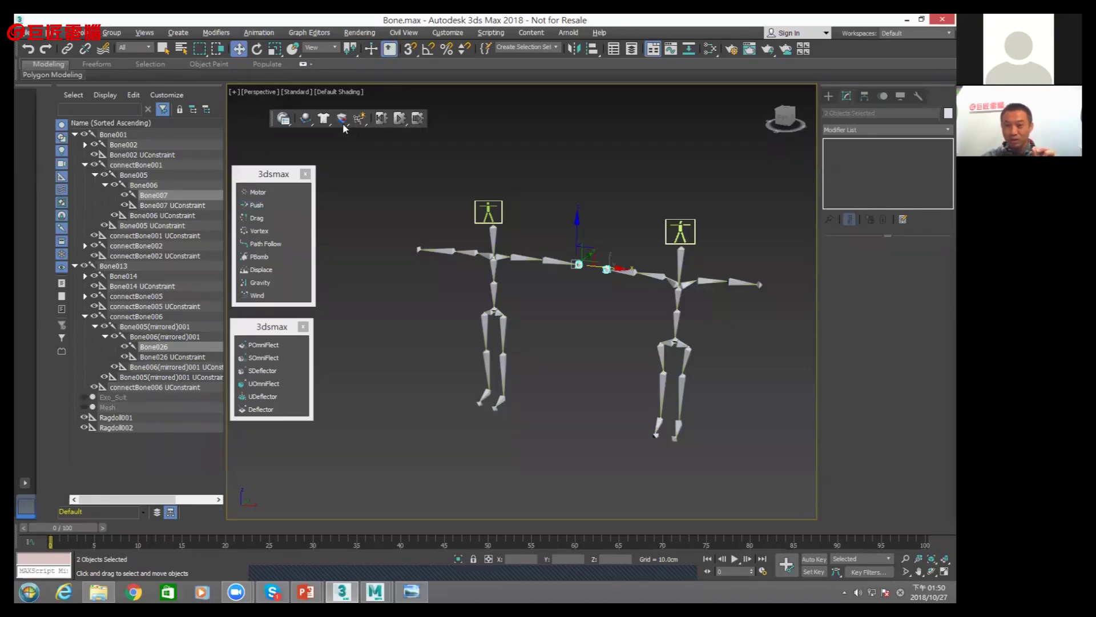
Join hand bones Bone007 and Bone026 with a small rigid constraint and test-simulate
{"action": "left_click_drag", "start_coordinate": [342, 119], "coordinate": [349, 137]}
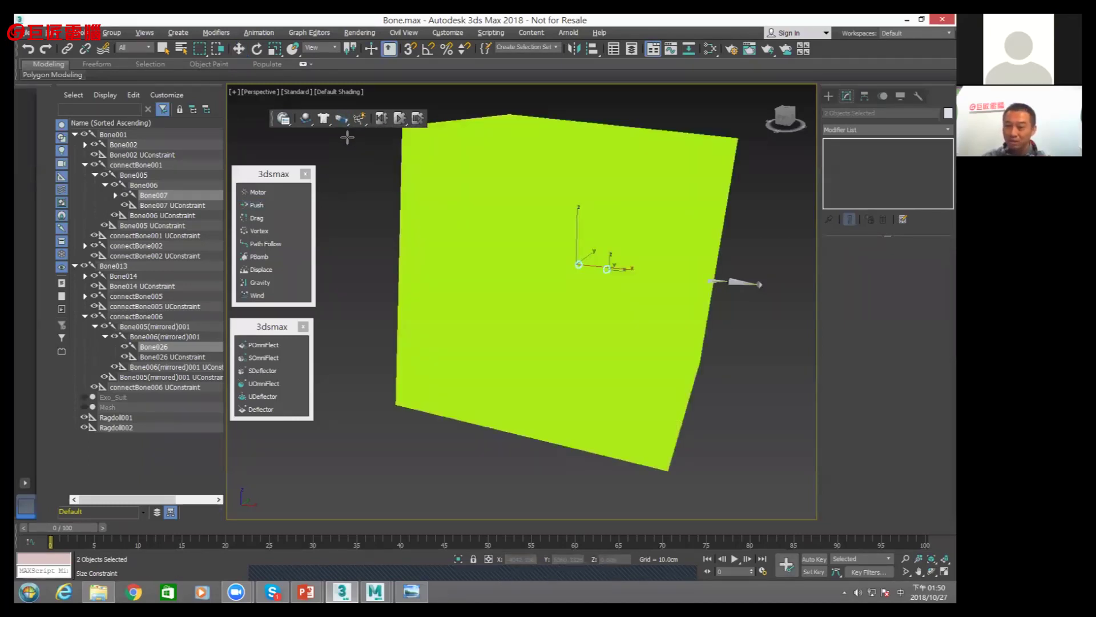
{"action": "left_click", "coordinate": [598, 306]}
{"action": "left_click_drag", "start_coordinate": [518, 288], "coordinate": [560, 283]}
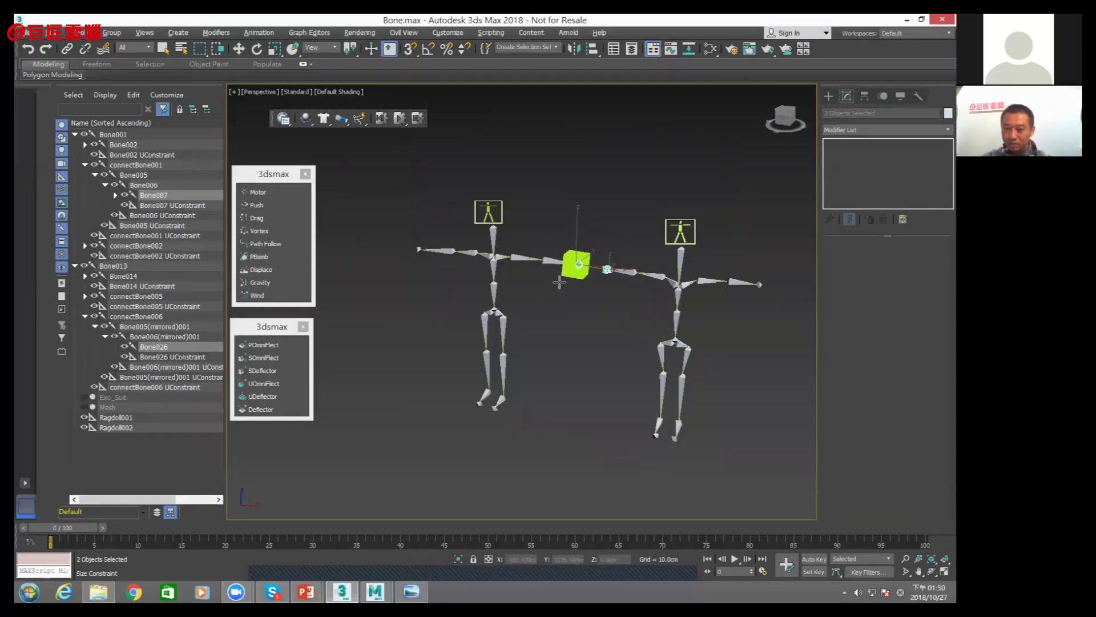
{"action": "left_click", "coordinate": [573, 282]}
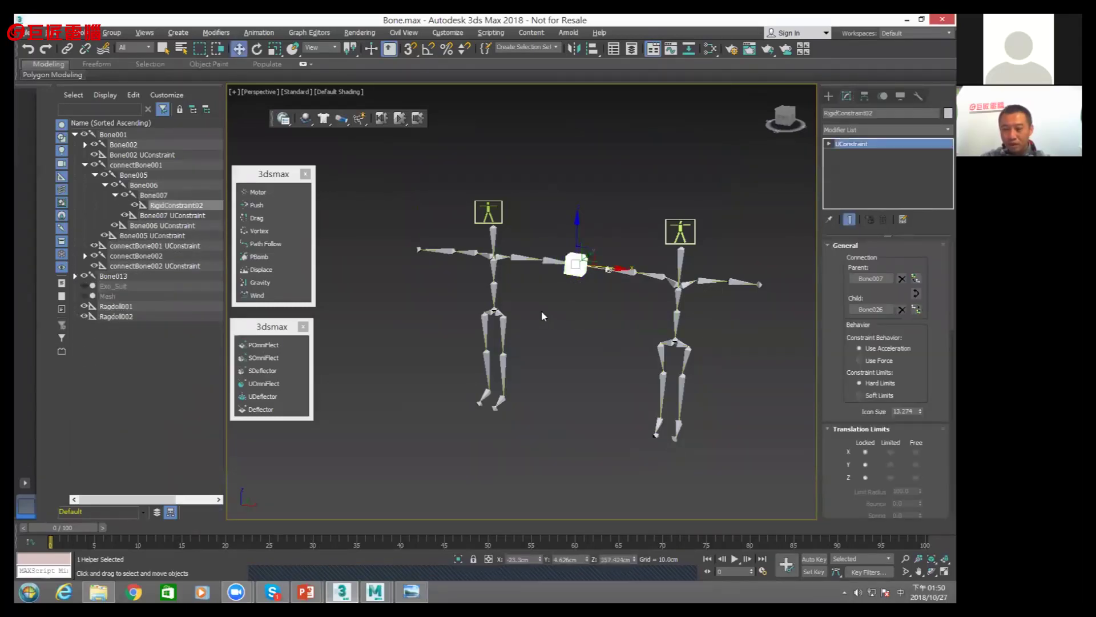
{"action": "left_click", "coordinate": [399, 118]}
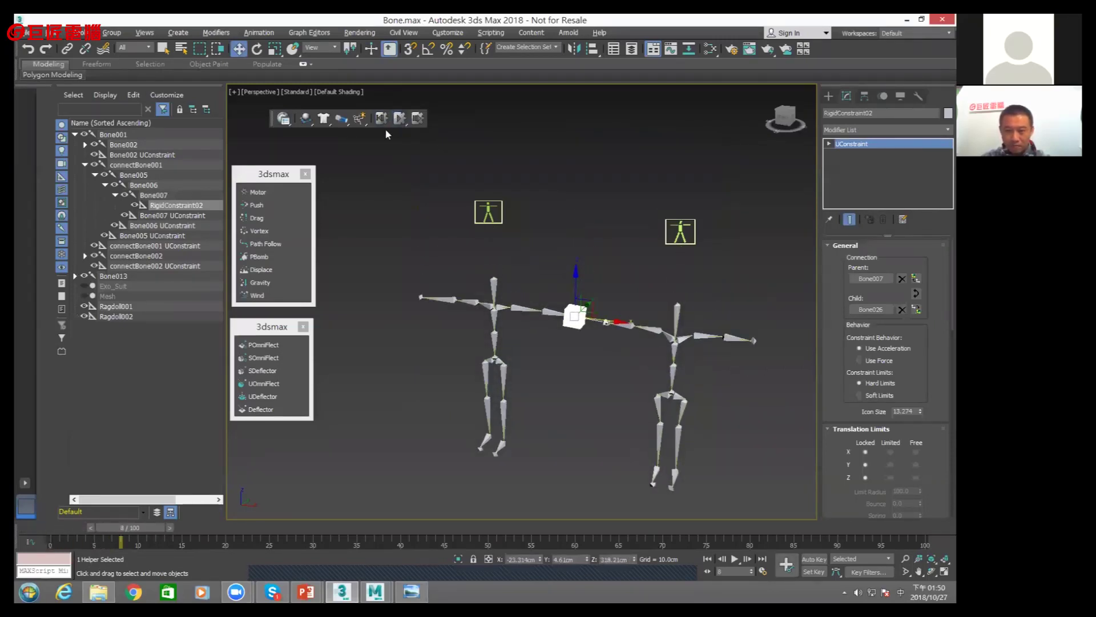
{"action": "left_click", "coordinate": [381, 118]}
Pin Bone025 to the world with a rigid constraint, then test and reset the simulation
{"action": "key", "text": "ctrl+z"}
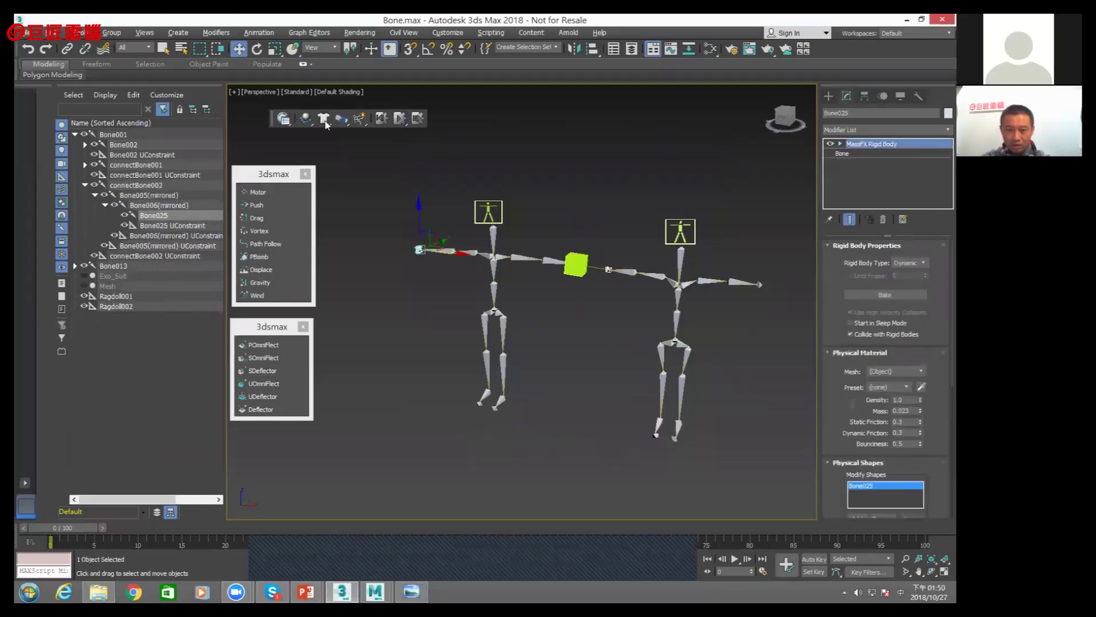
{"action": "left_click_drag", "start_coordinate": [343, 120], "coordinate": [349, 138]}
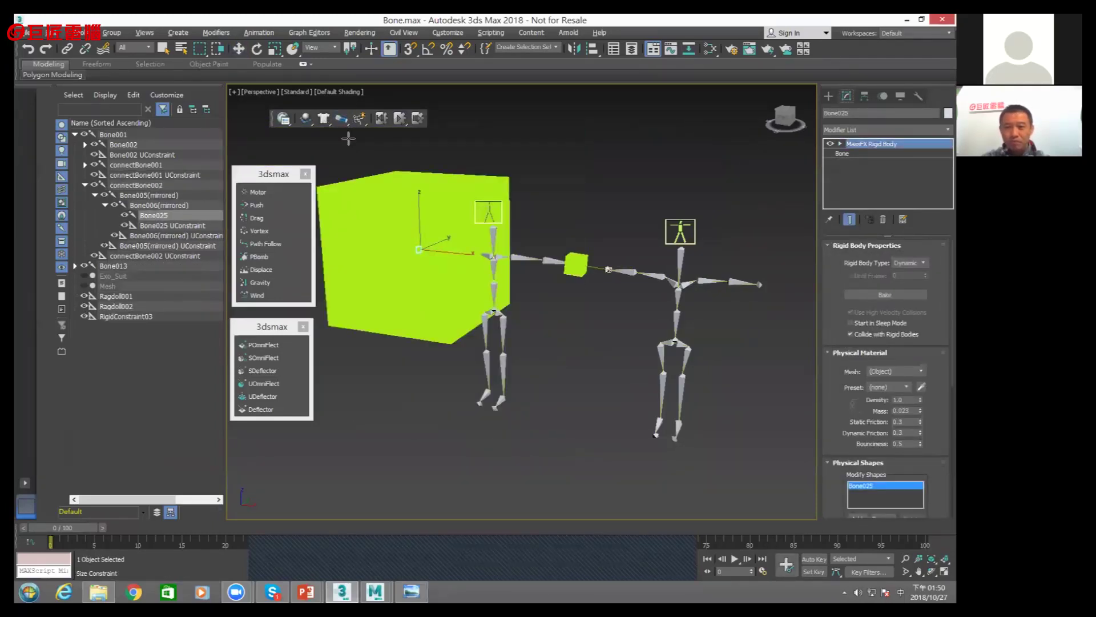
{"action": "left_click", "coordinate": [416, 283]}
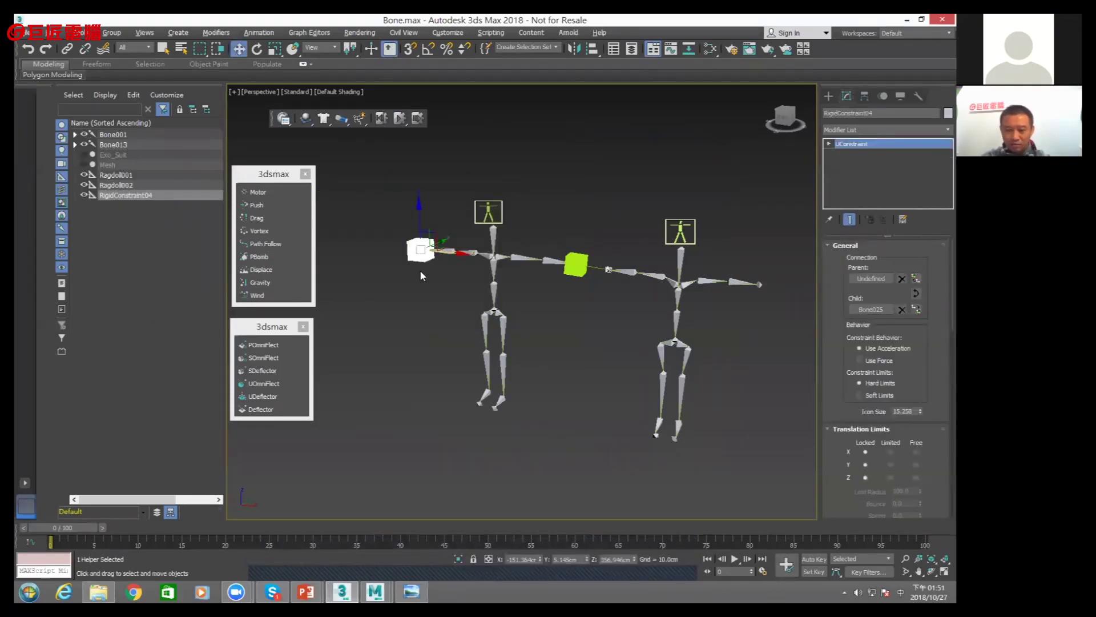
{"action": "left_click", "coordinate": [398, 119]}
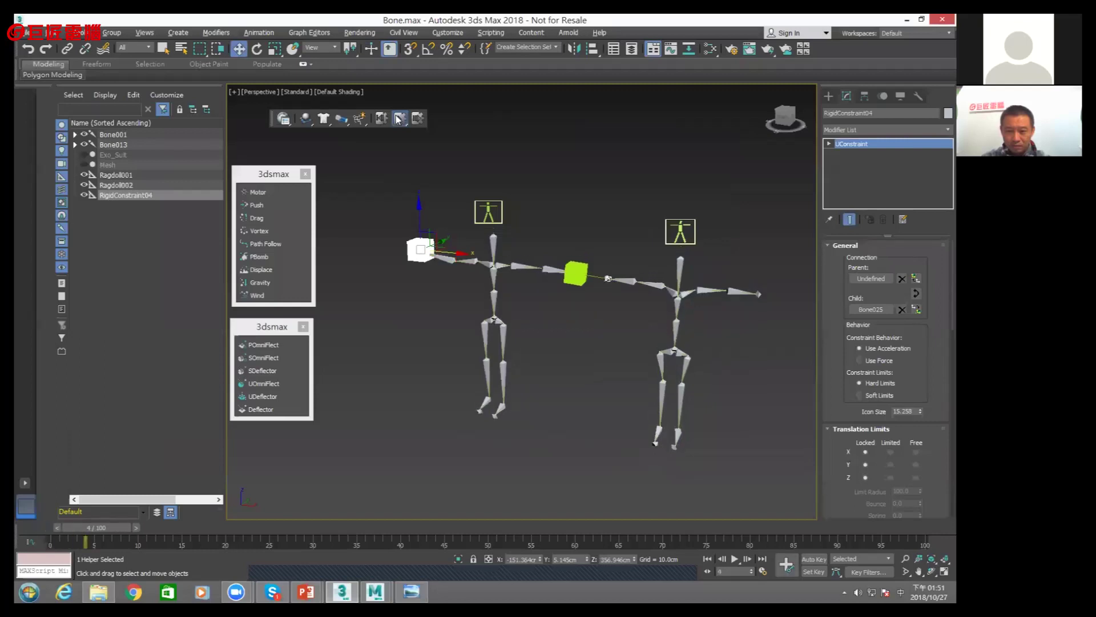
{"action": "left_click", "coordinate": [399, 118]}
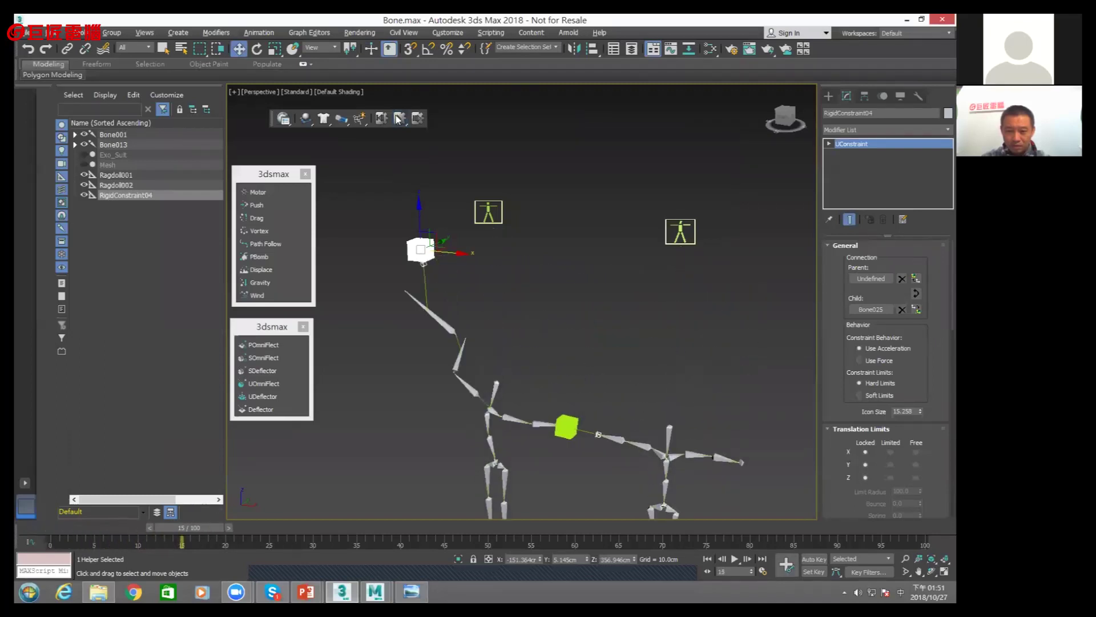
{"action": "left_click", "coordinate": [380, 118]}
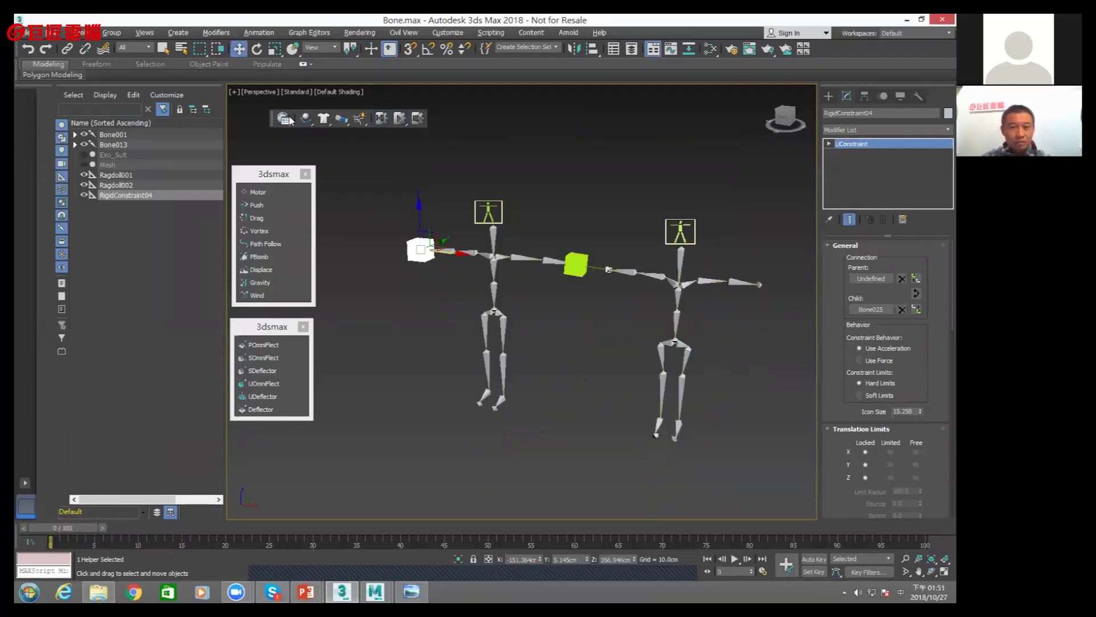
{"action": "left_click", "coordinate": [284, 119]}
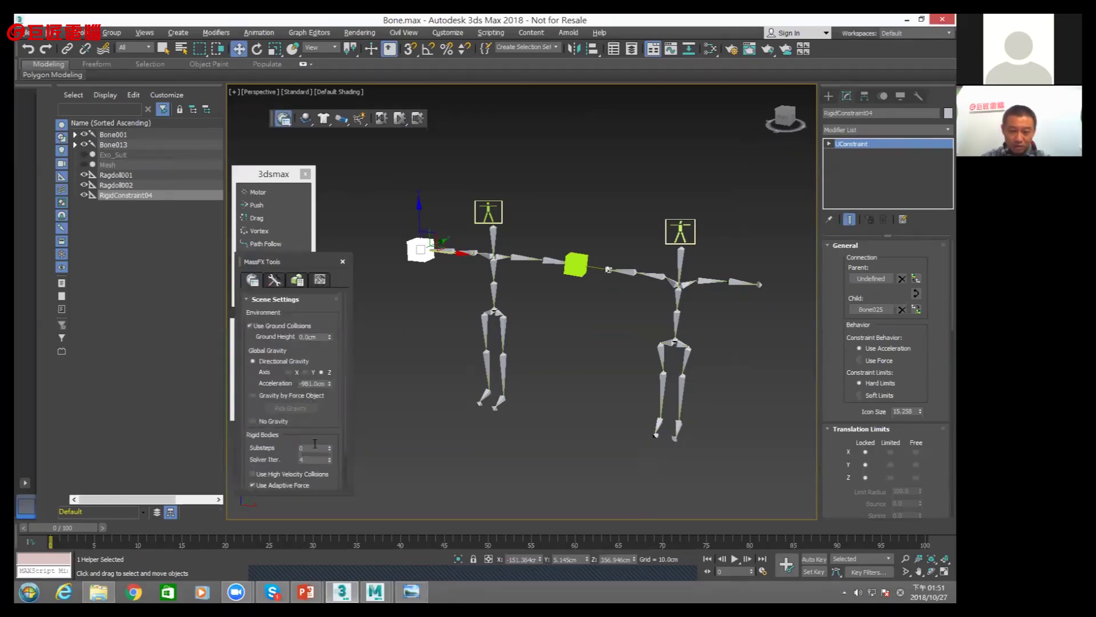
Set MassFX Substeps to 10 and Solver Iterations to 20
{"action": "left_click", "coordinate": [325, 445]}
{"action": "type", "text": "10"}
{"action": "key", "text": "Tab"}
{"action": "type", "text": "20"}
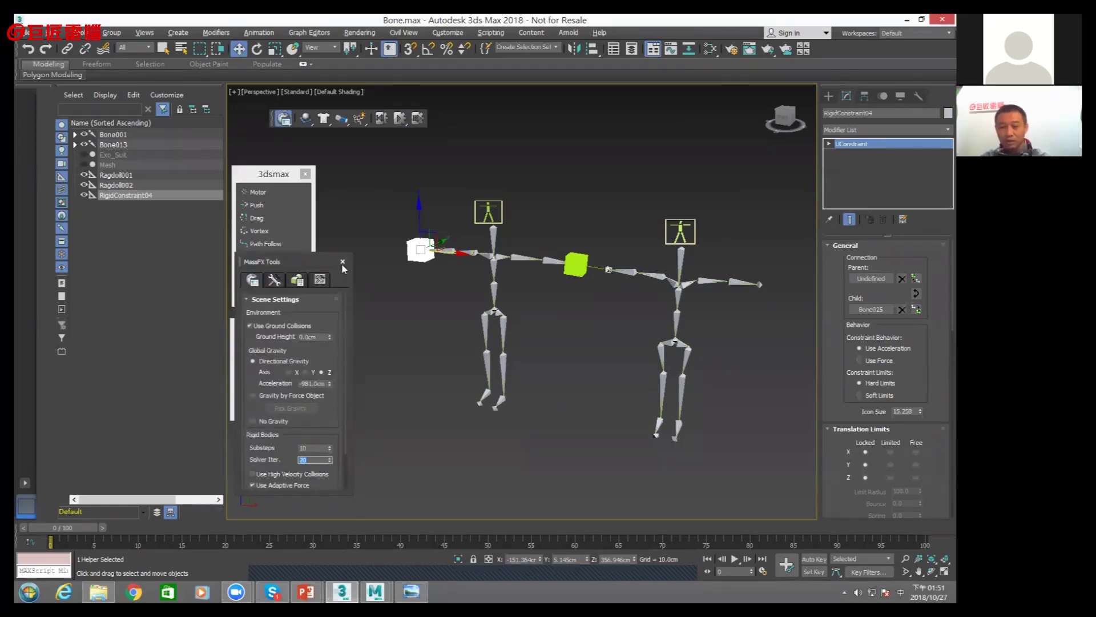
{"action": "left_click", "coordinate": [342, 261]}
Unhide the Exo_Suit and Mesh character meshes in Scene Explorer
{"action": "left_click", "coordinate": [84, 154]}
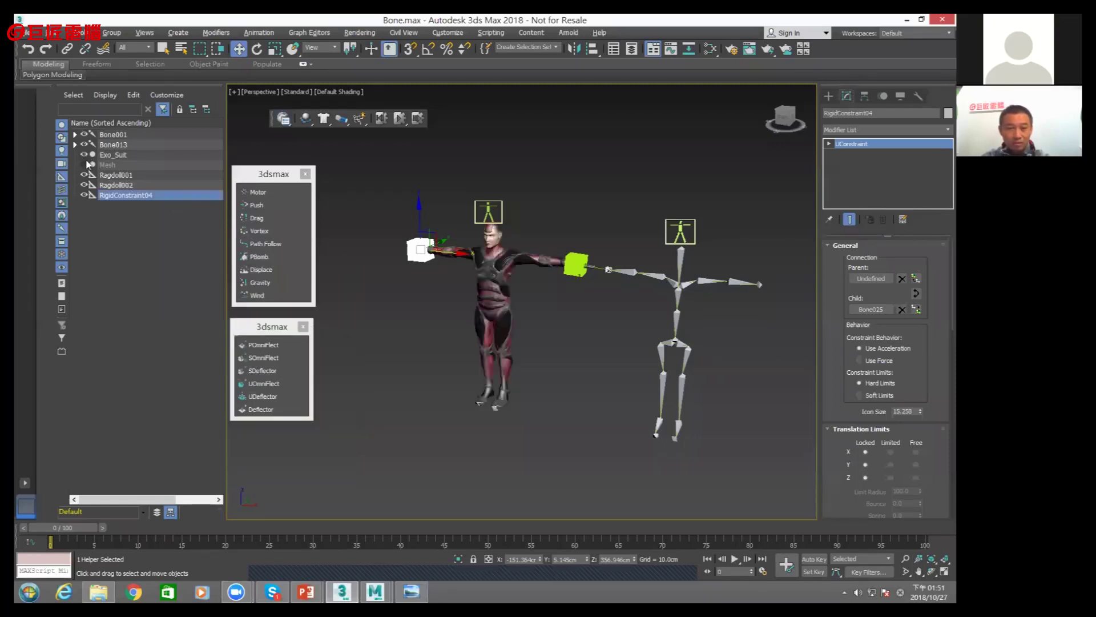
{"action": "middle_click_drag", "start_coordinate": [477, 312], "coordinate": [480, 284]}
{"action": "scroll", "coordinate": [479, 284], "scroll_direction": "down", "scroll_amount": 2}
{"action": "scroll", "coordinate": [514, 263], "scroll_direction": "down", "scroll_amount": 2}
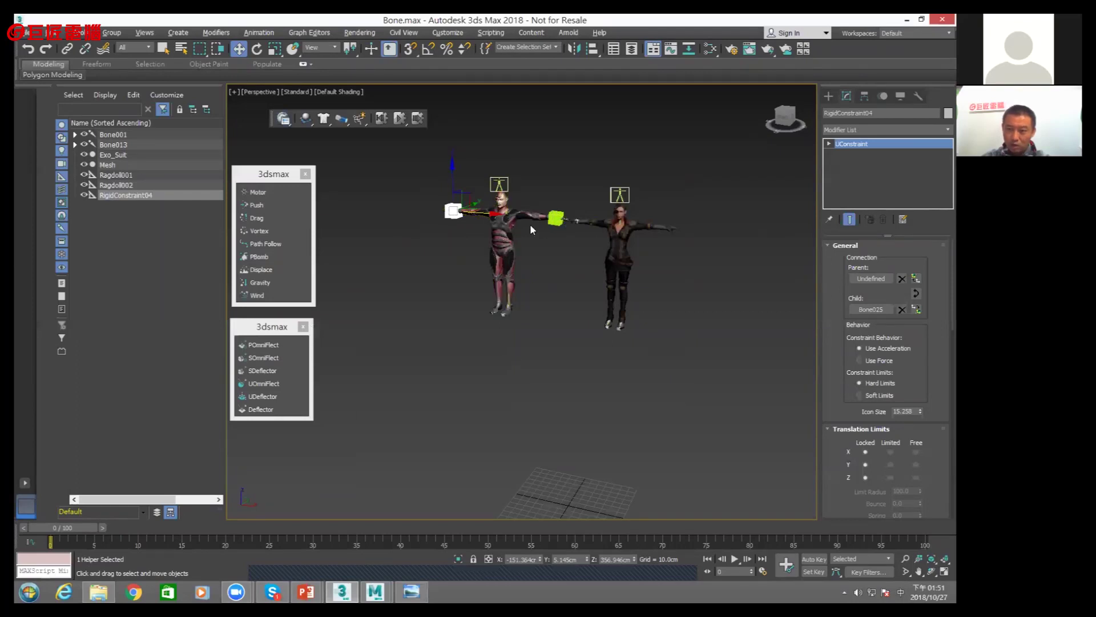
Simulate the ragdolls, stop at frame 67, and orbit around the dangling characters
{"action": "left_click", "coordinate": [400, 120]}
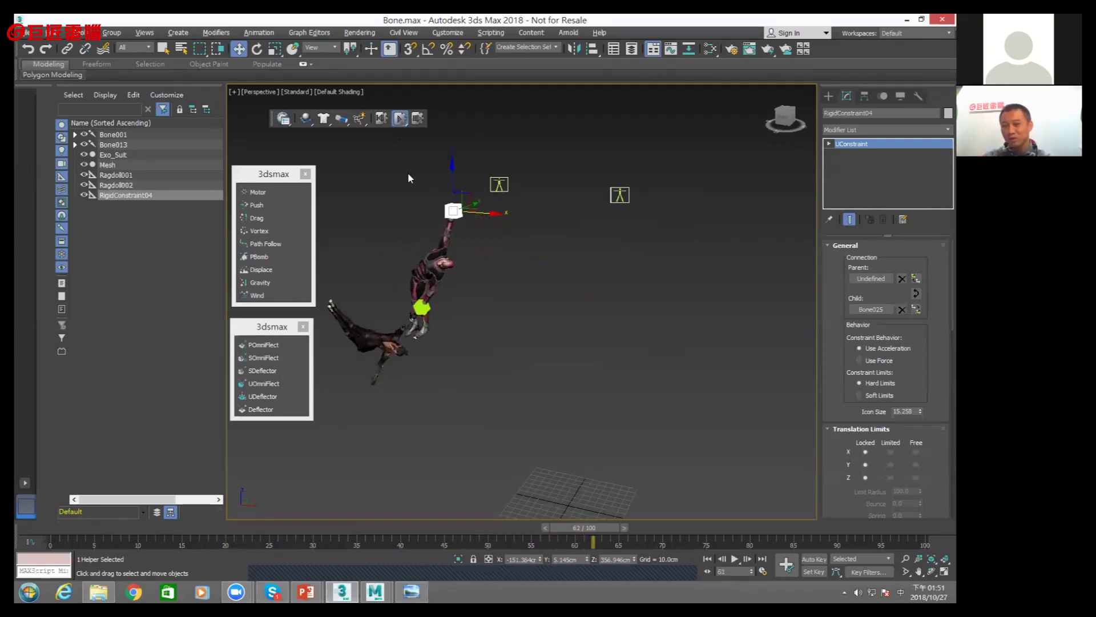
{"action": "left_click", "coordinate": [402, 120]}
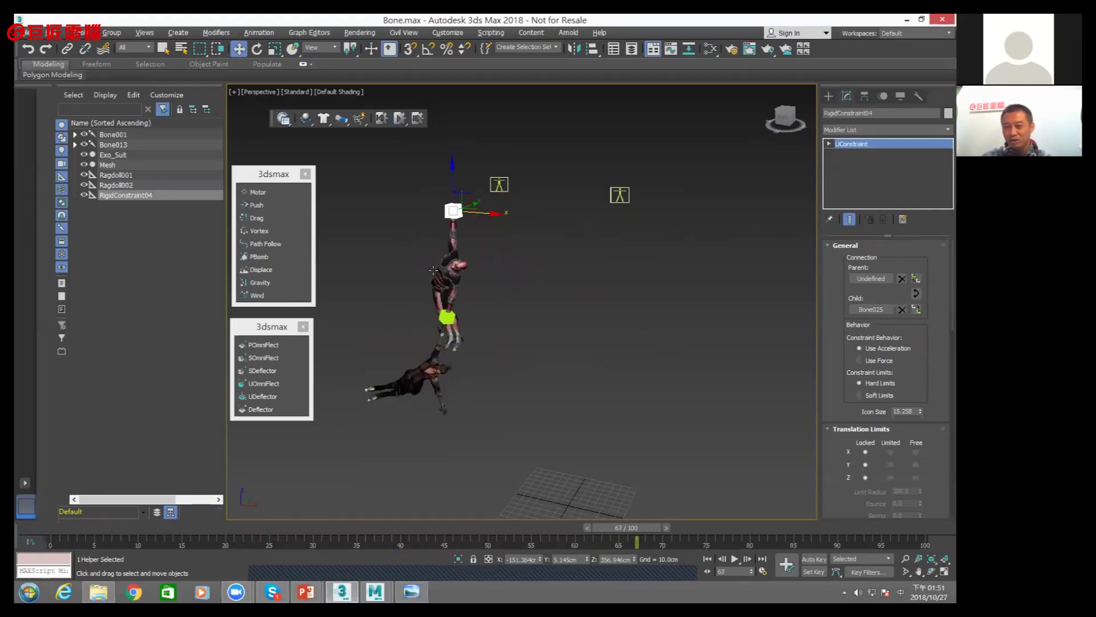
{"action": "scroll", "coordinate": [430, 271], "scroll_direction": "down", "scroll_amount": 2}
{"action": "scroll", "coordinate": [430, 270], "scroll_direction": "down", "scroll_amount": 2}
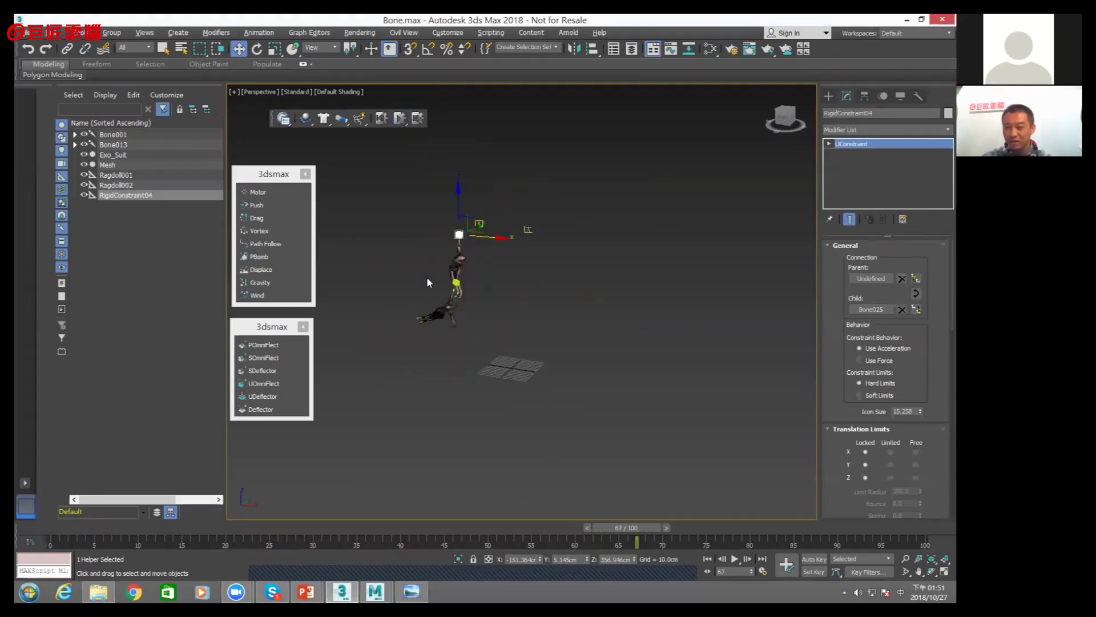
{"action": "left_click", "coordinate": [519, 327]}
{"action": "middle_click_drag", "start_coordinate": [507, 328], "coordinate": [636, 284], "text": "alt"}
{"action": "scroll", "coordinate": [635, 284], "scroll_direction": "up", "scroll_amount": 4}
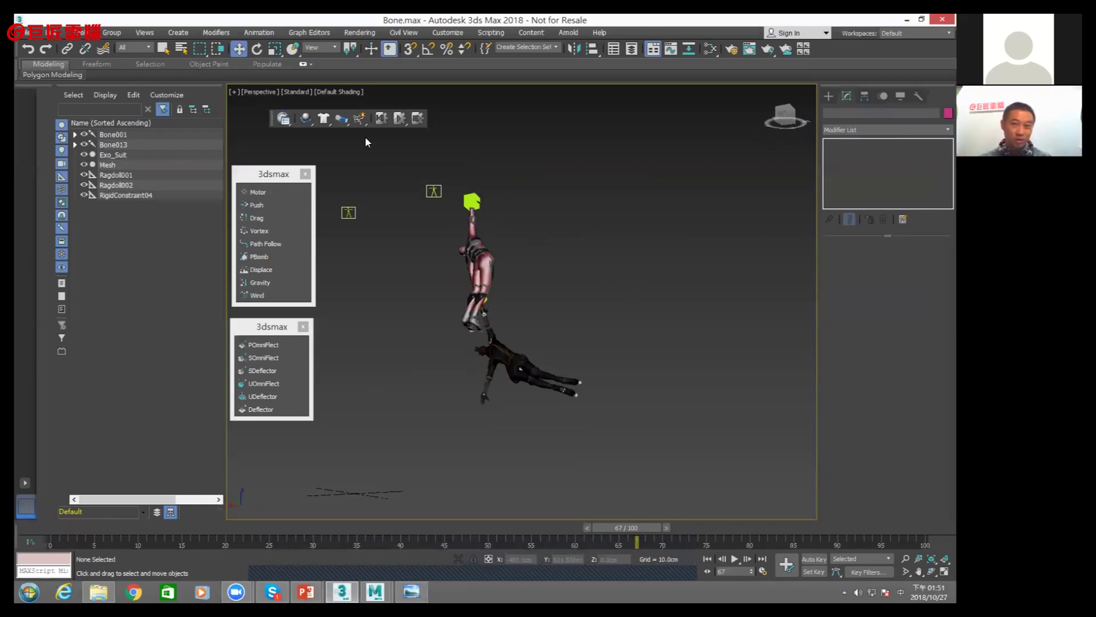
Browse constraint types, start opening another scene file, then show the Rigid Body / Ragdoll slide
{"action": "left_click", "coordinate": [345, 123]}
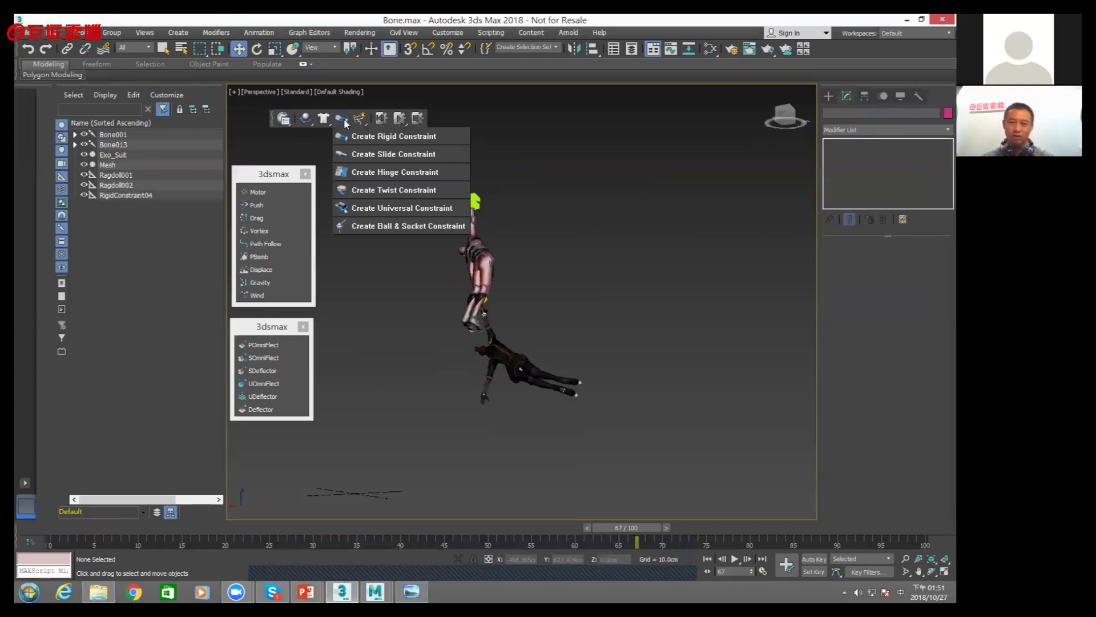
{"action": "left_click", "coordinate": [372, 136]}
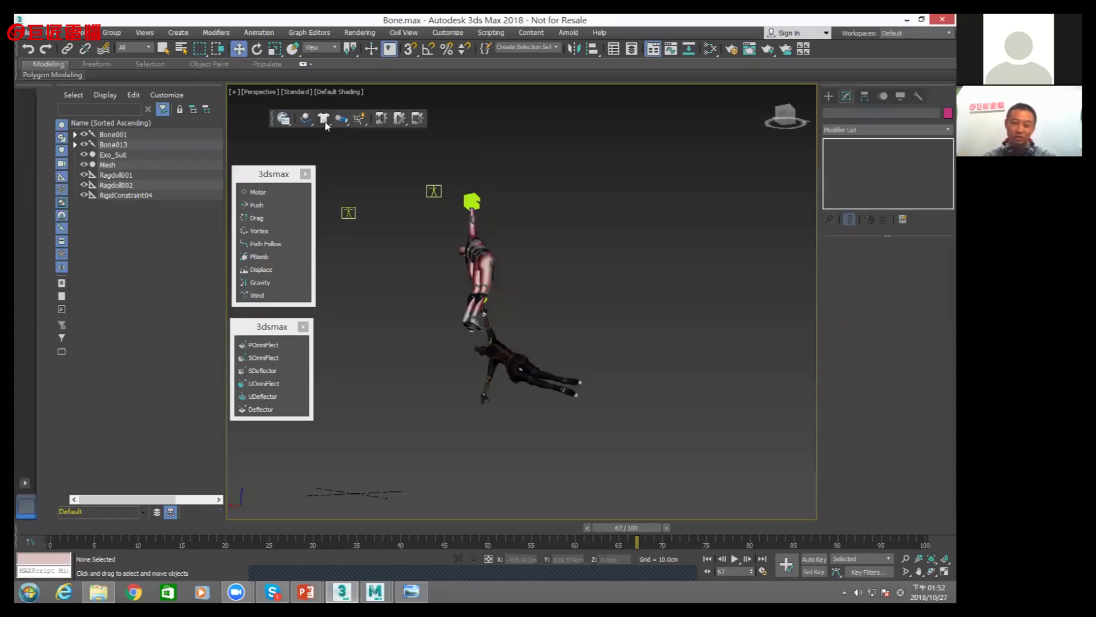
{"action": "left_click", "coordinate": [27, 34]}
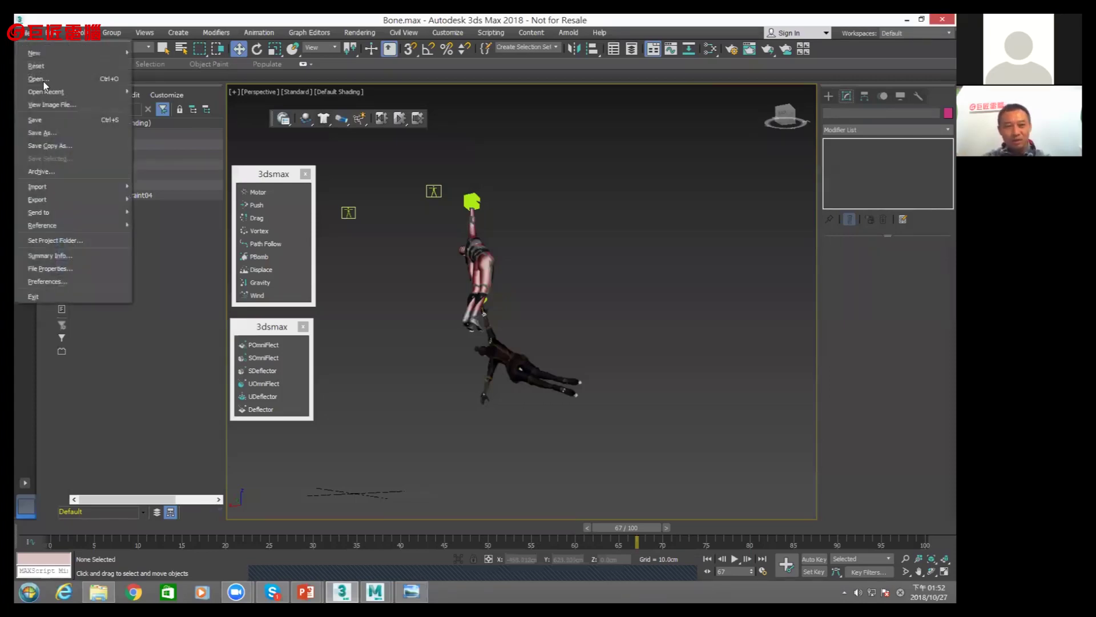
{"action": "left_click", "coordinate": [44, 79]}
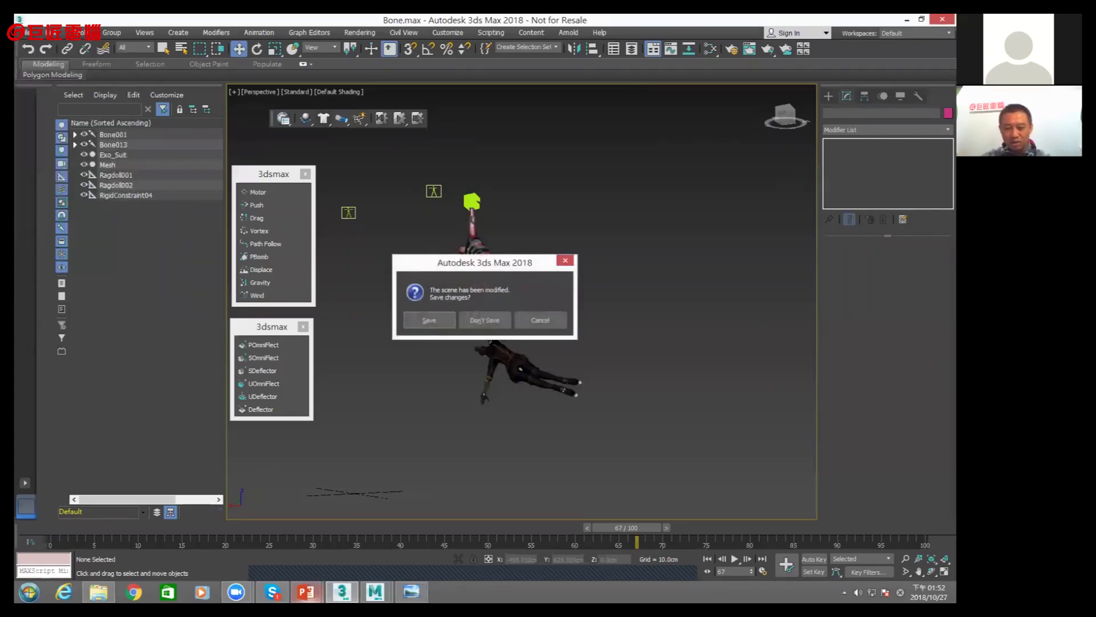
{"action": "left_click", "coordinate": [361, 545]}
{"action": "left_click", "coordinate": [352, 391]}
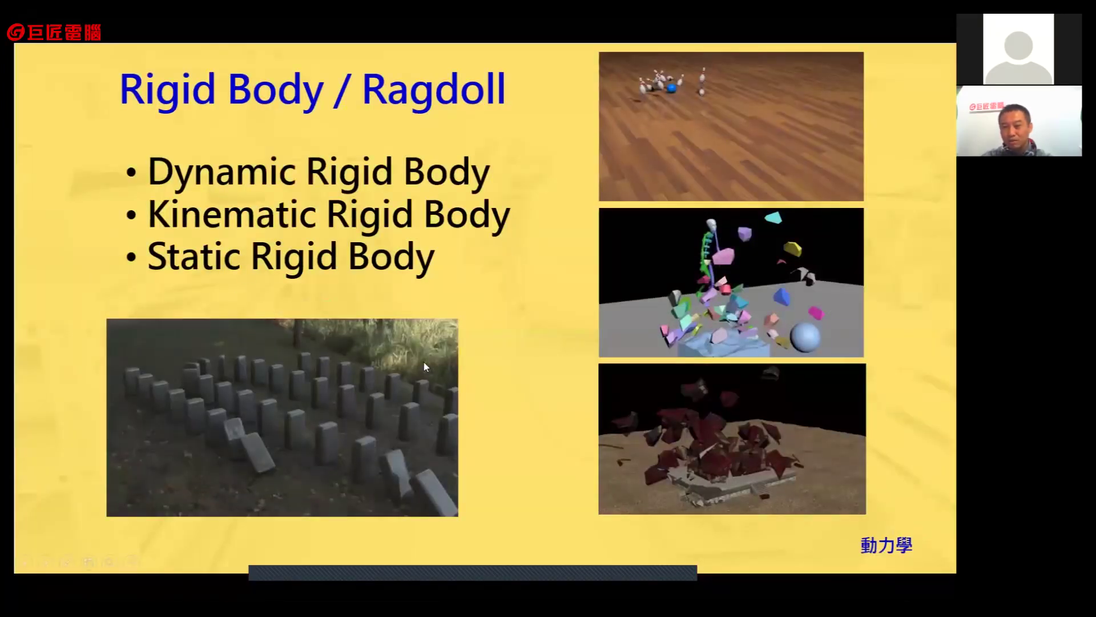
Advance to the mCloth slide, then bring up the reference image viewer
{"action": "left_click", "coordinate": [494, 345]}
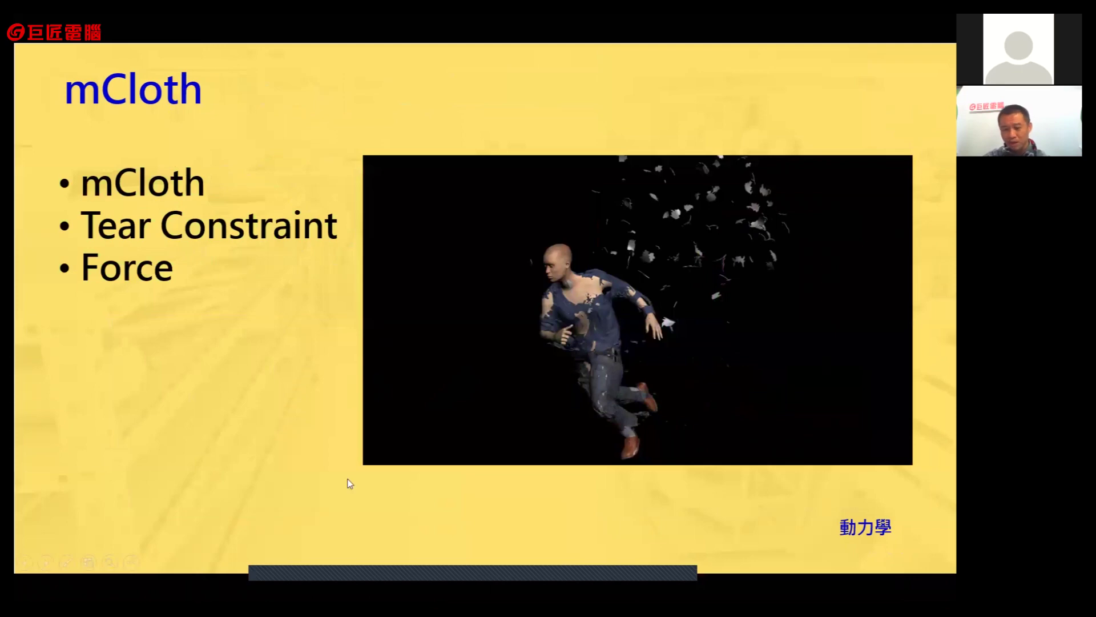
{"action": "key", "text": "alt+Tab"}
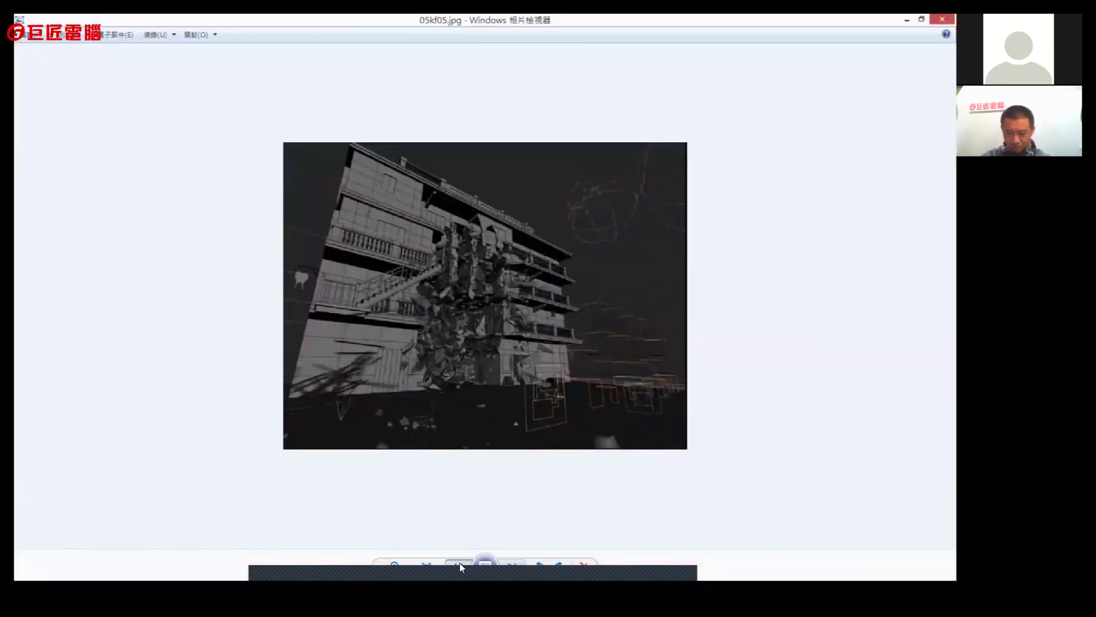
Browse back through the destruction reference images and un-maximise the Photo Viewer window
{"action": "left_click", "coordinate": [460, 564]}
{"action": "left_click", "coordinate": [460, 564]}
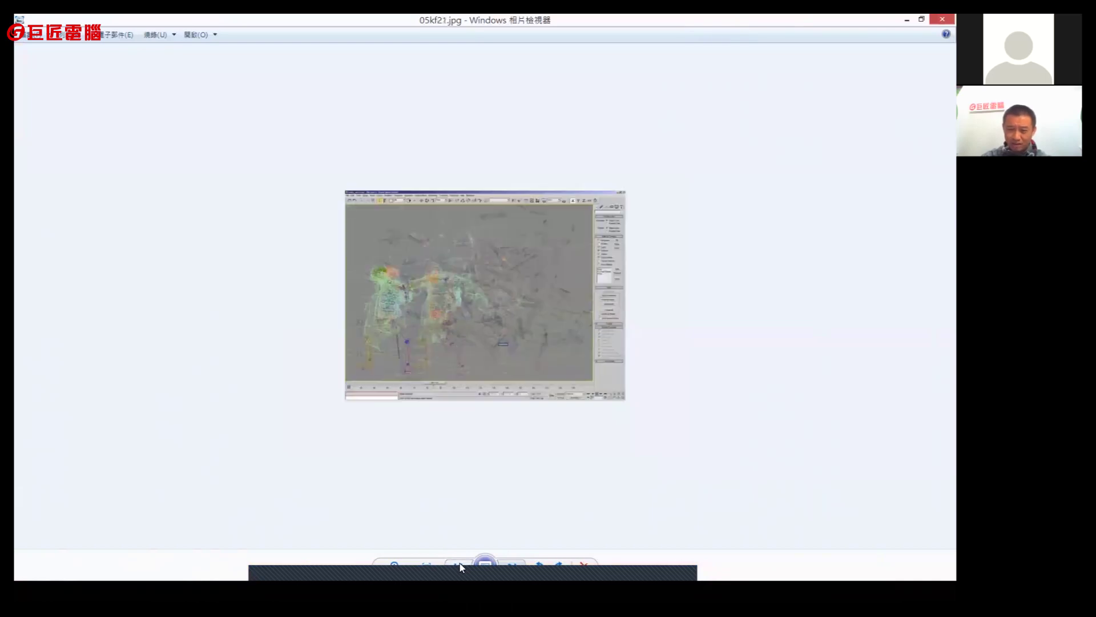
{"action": "left_click", "coordinate": [460, 564]}
{"action": "left_click", "coordinate": [460, 564]}
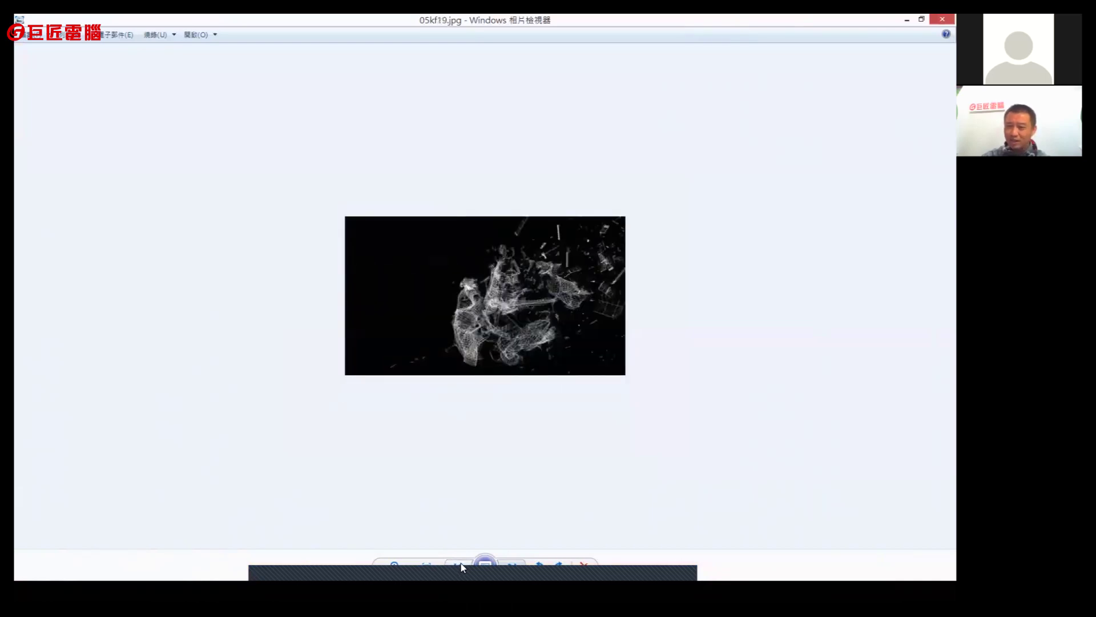
{"action": "scroll", "coordinate": [502, 465], "scroll_direction": "up", "scroll_amount": 1}
{"action": "scroll", "coordinate": [509, 455], "scroll_direction": "up", "scroll_amount": 1}
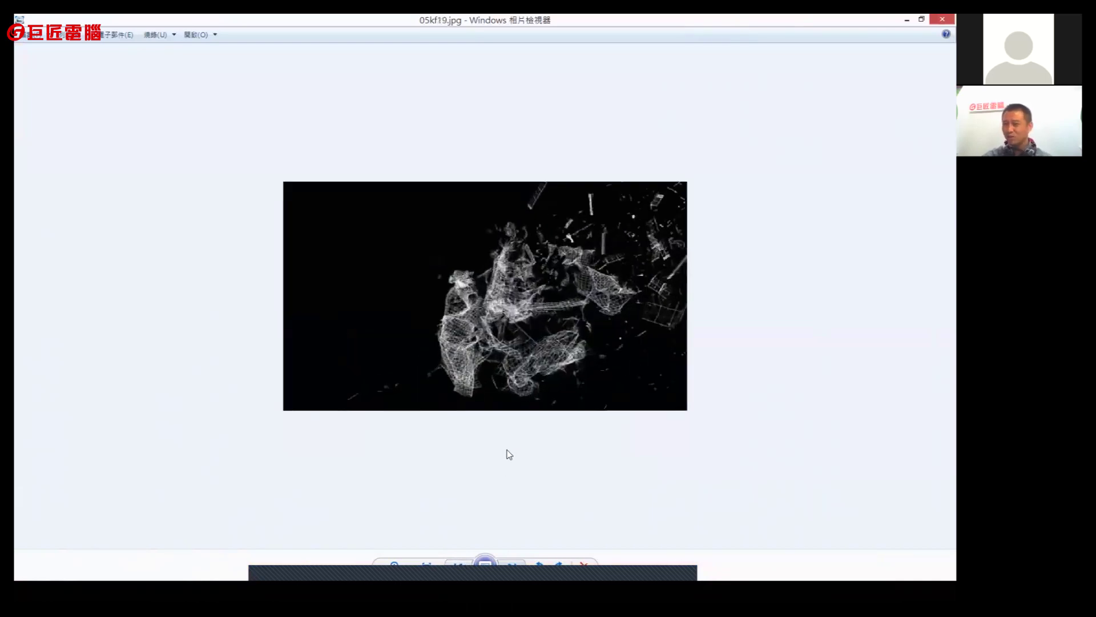
{"action": "left_click", "coordinate": [460, 564]}
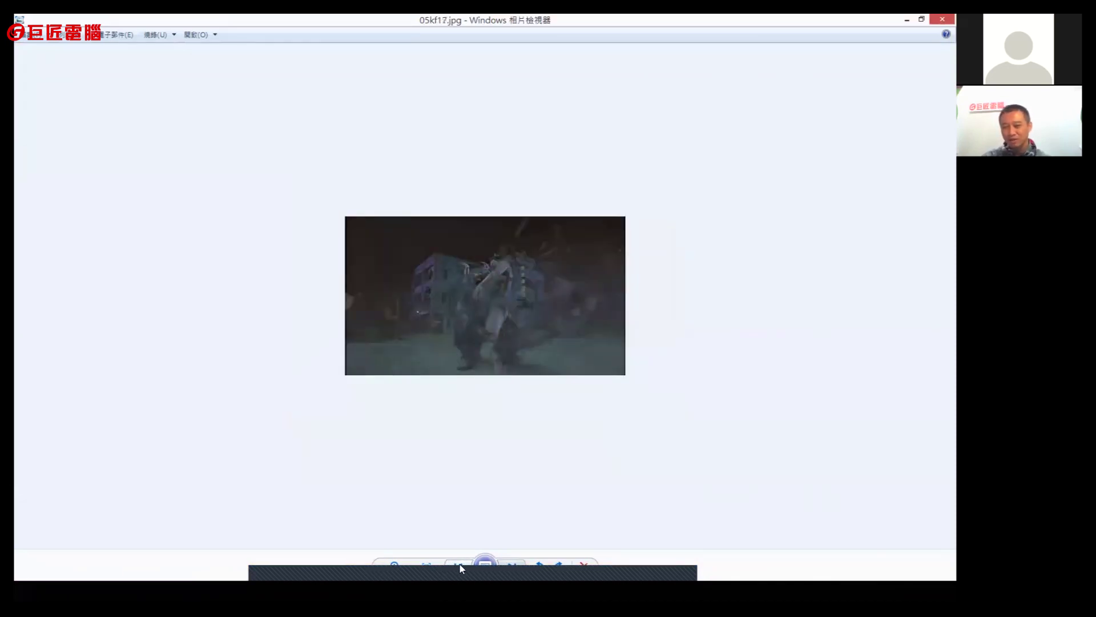
{"action": "left_click", "coordinate": [460, 567]}
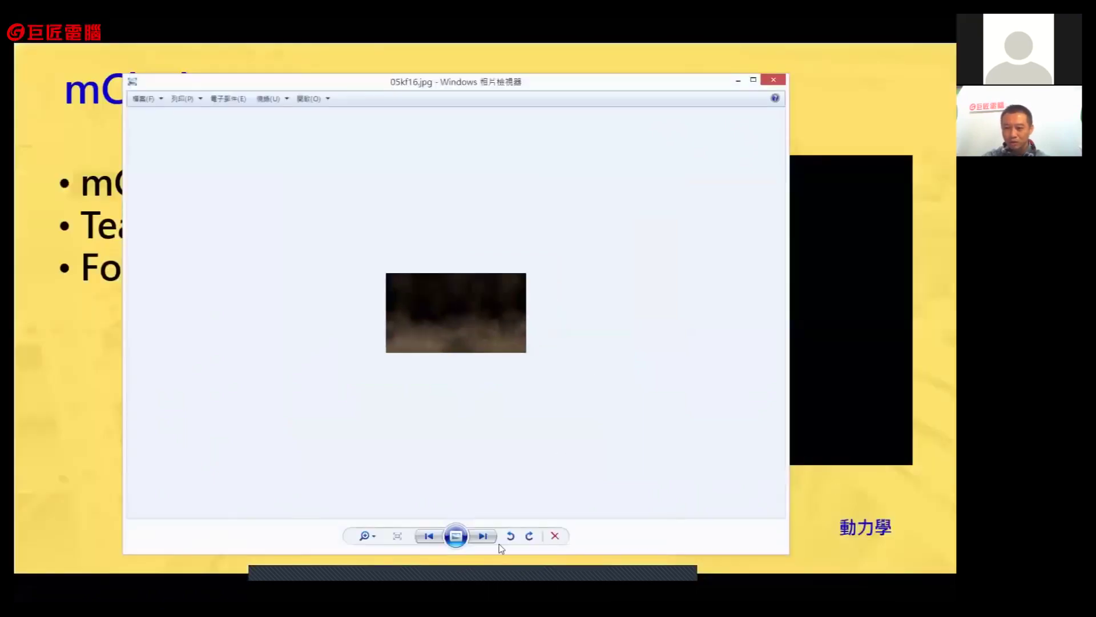
{"action": "left_click", "coordinate": [484, 536]}
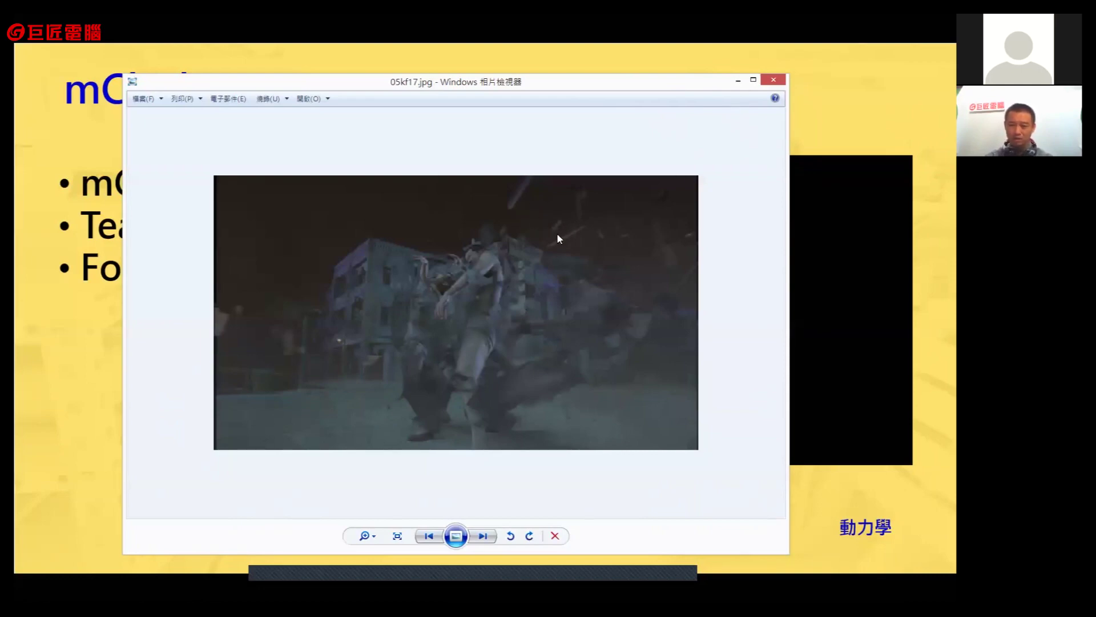
Step forward through 05kf18 and 05kf20 to the 3ds Max screenshot 05kf21.jpg
{"action": "left_click", "coordinate": [484, 537]}
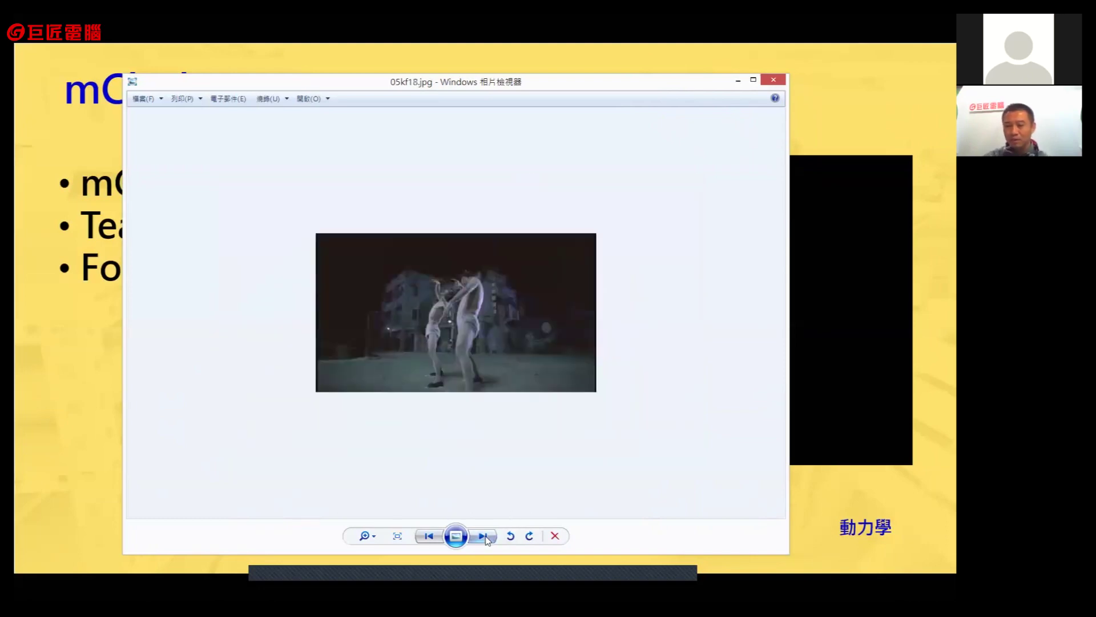
{"action": "left_click", "coordinate": [484, 537]}
{"action": "left_click", "coordinate": [484, 536]}
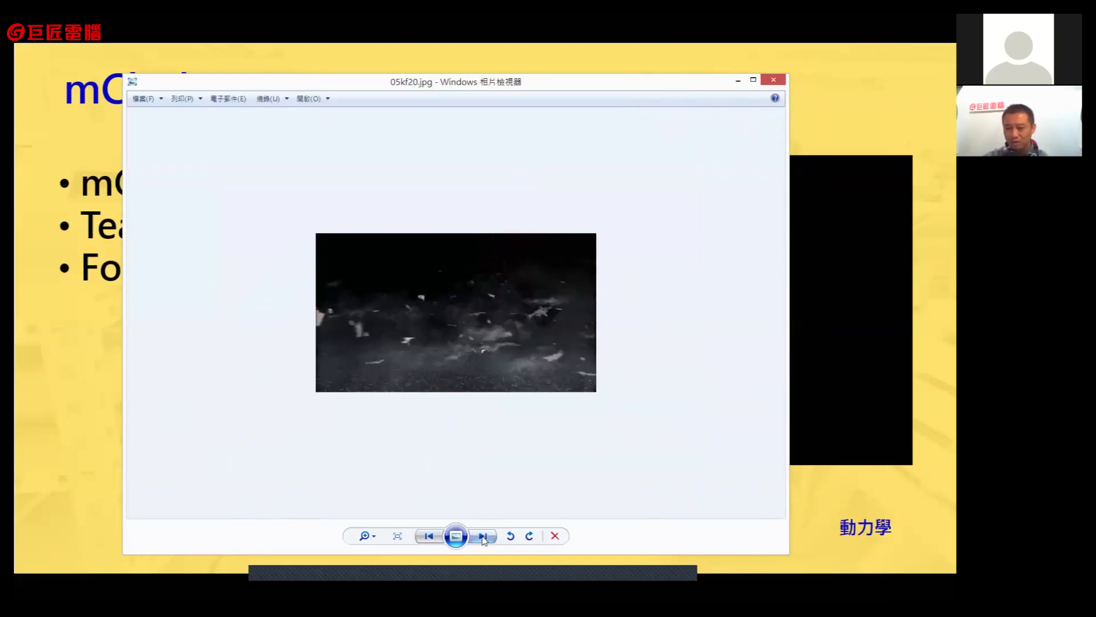
{"action": "left_click", "coordinate": [484, 537]}
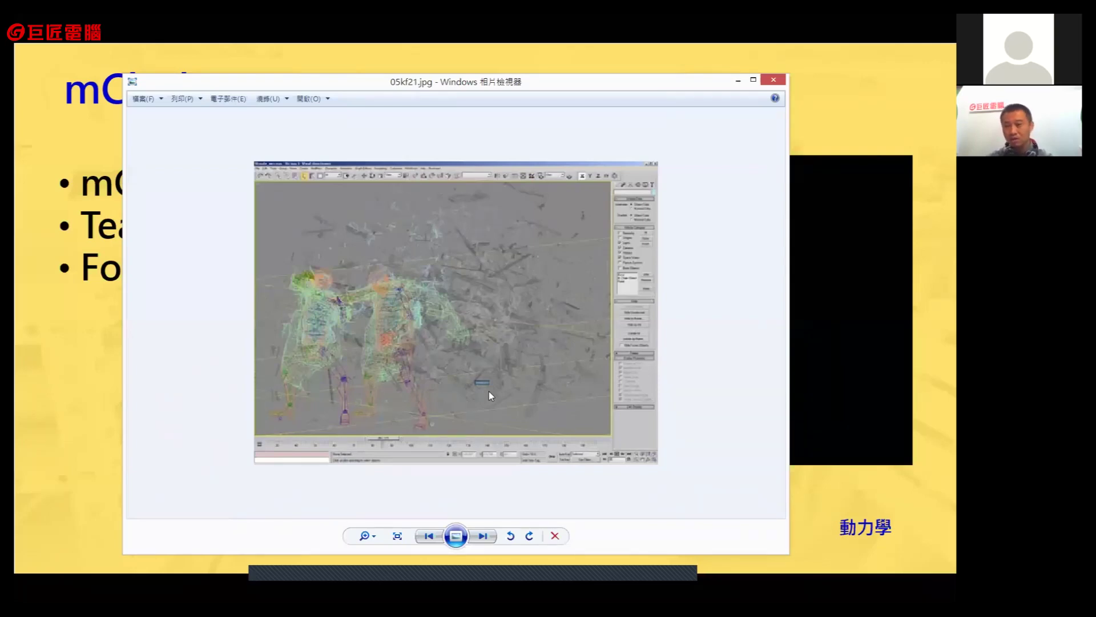
{"action": "scroll", "coordinate": [496, 367], "scroll_direction": "up", "scroll_amount": 1}
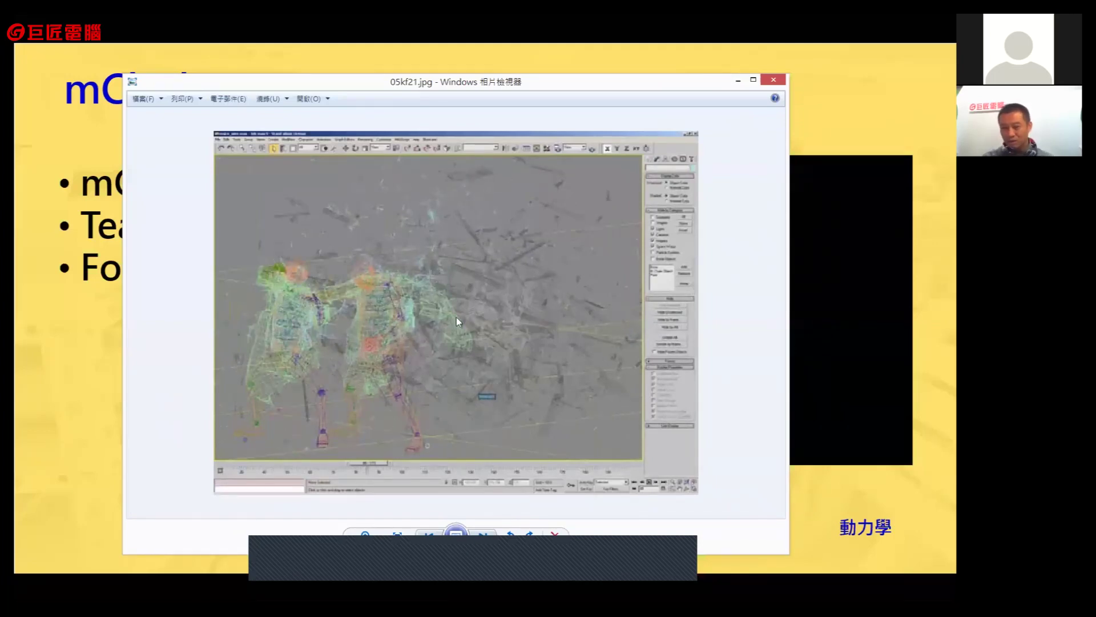
Zoom into 05kf21.jpg, then close Photo Viewer to return to the mCloth slide
{"action": "scroll", "coordinate": [457, 317], "scroll_direction": "up", "scroll_amount": 1}
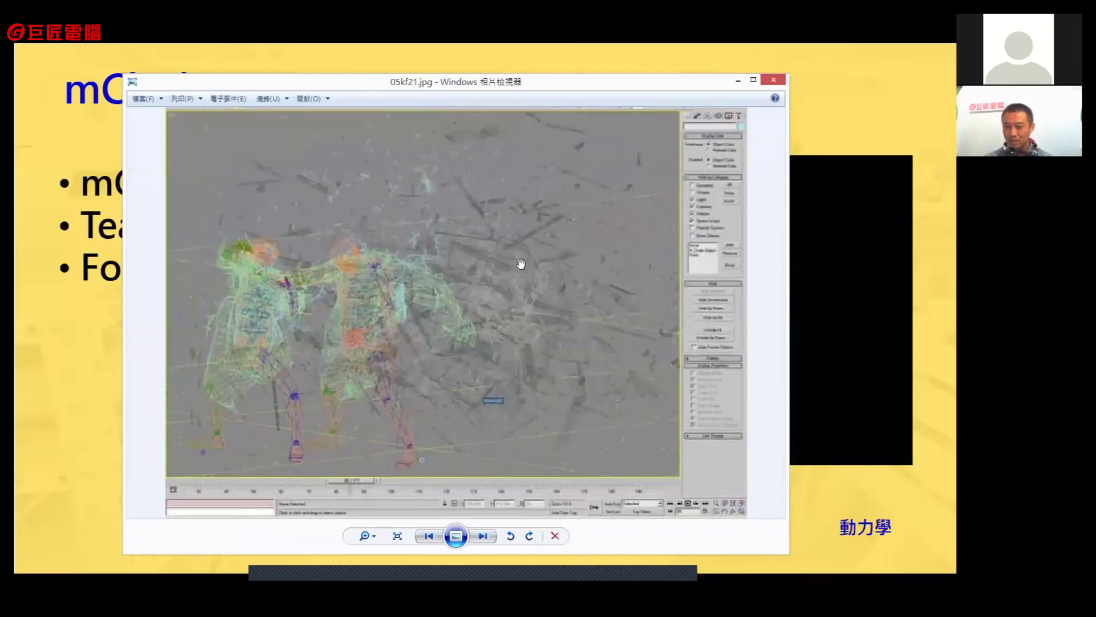
{"action": "mouse_move", "coordinate": [455, 536]}
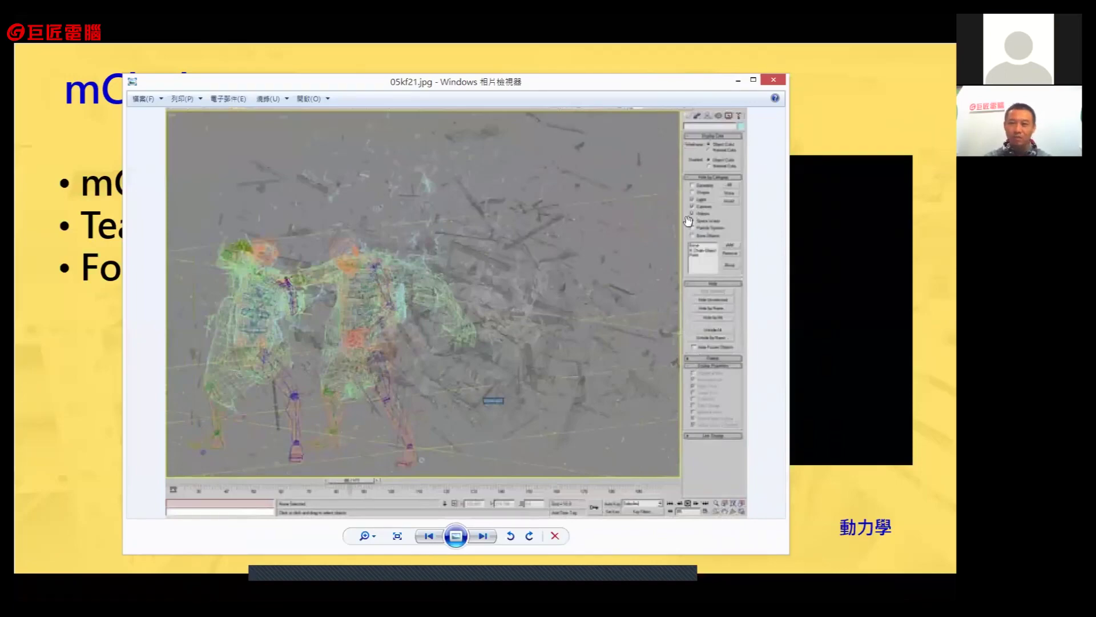
{"action": "left_click", "coordinate": [773, 80]}
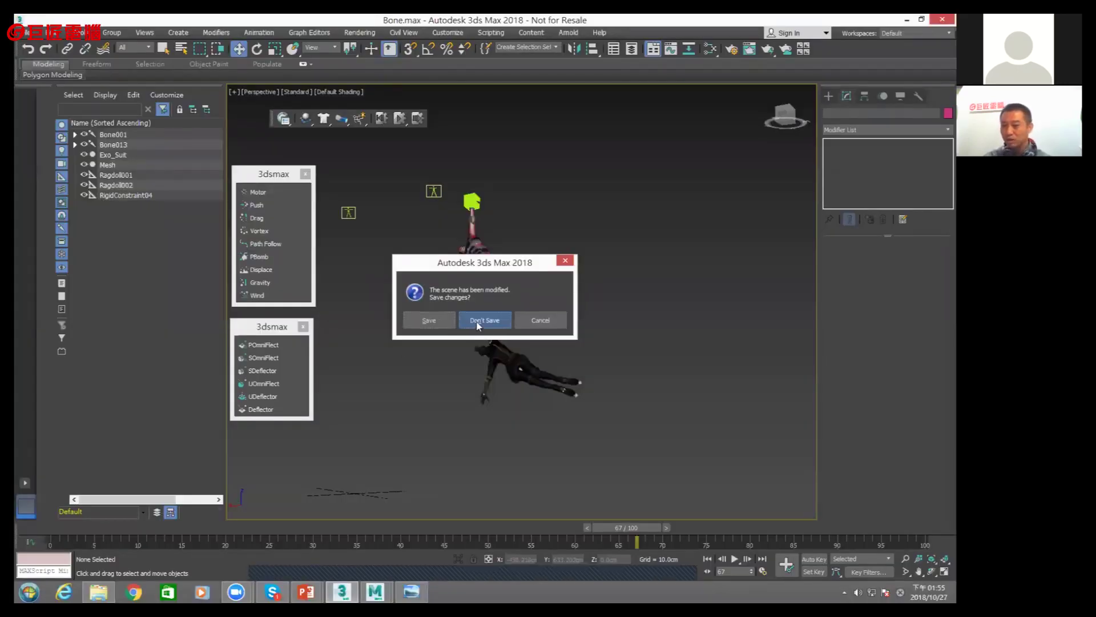
Discard scene changes and open mCloth.max, dismissing the gamma mismatch warning
{"action": "left_click", "coordinate": [485, 320]}
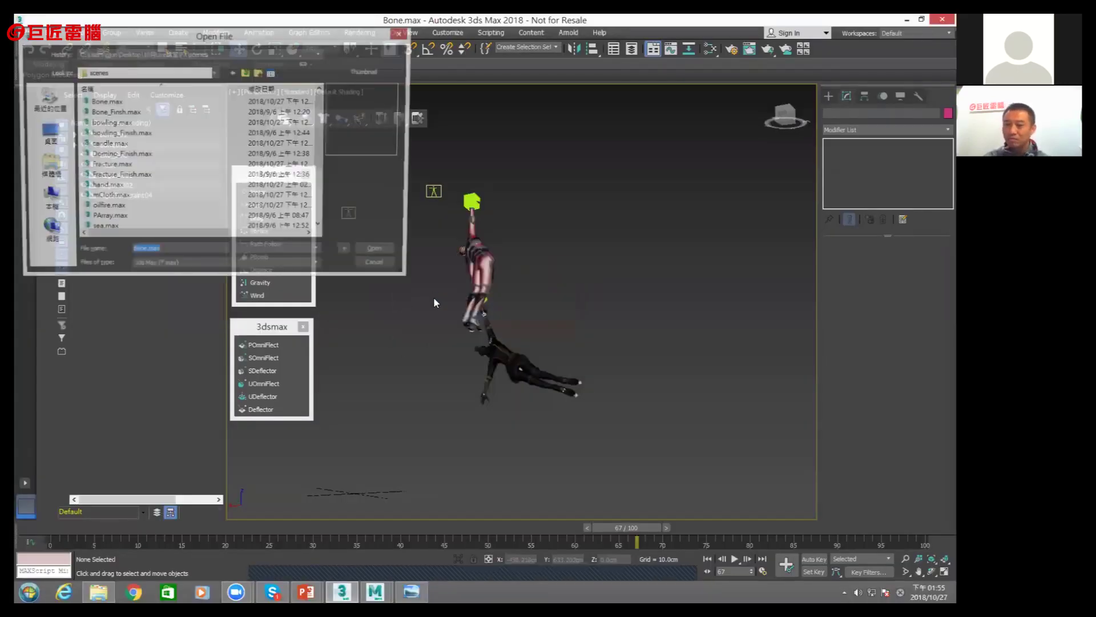
{"action": "double_click", "coordinate": [114, 198]}
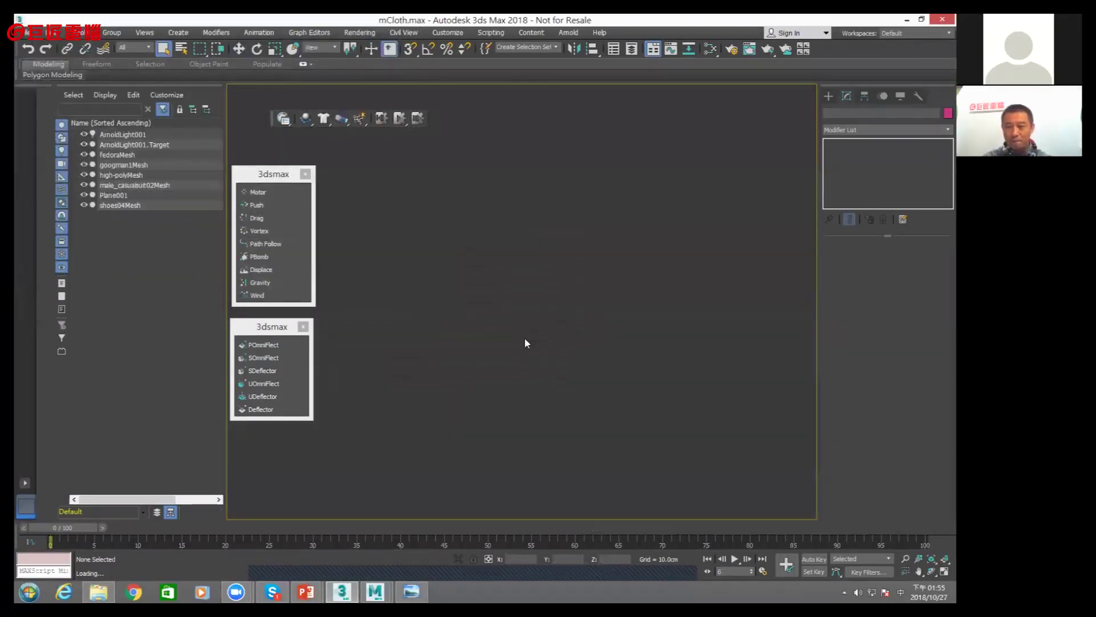
{"action": "left_click", "coordinate": [485, 388]}
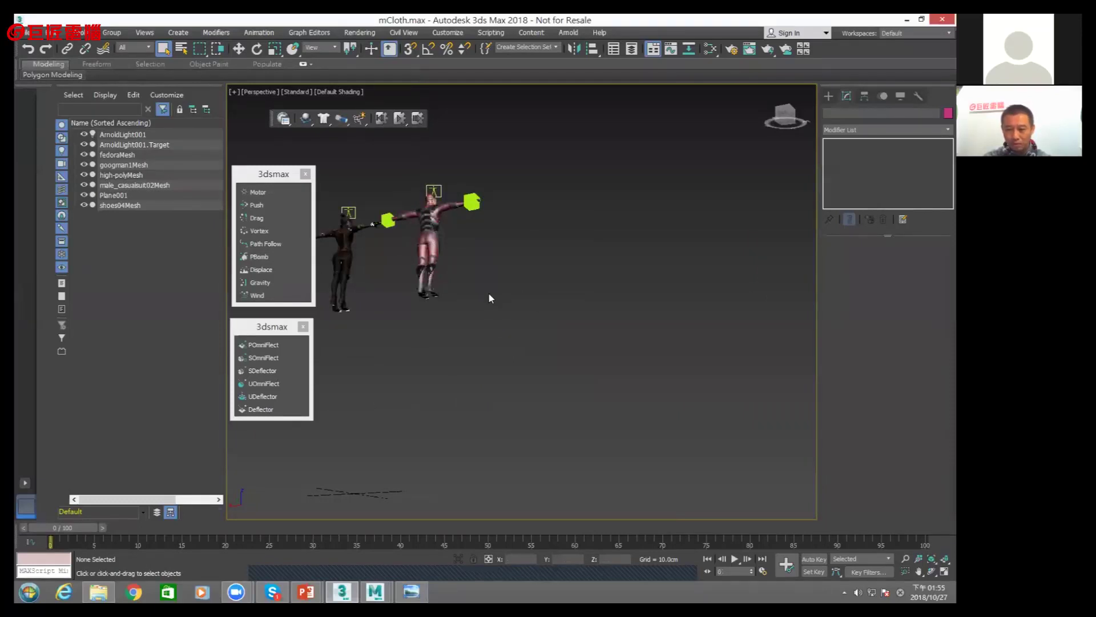
Close the floating forces and deflector toolbars, nudge the perspective view, and open Render Setup
{"action": "left_click", "coordinate": [306, 174]}
{"action": "left_click", "coordinate": [303, 328]}
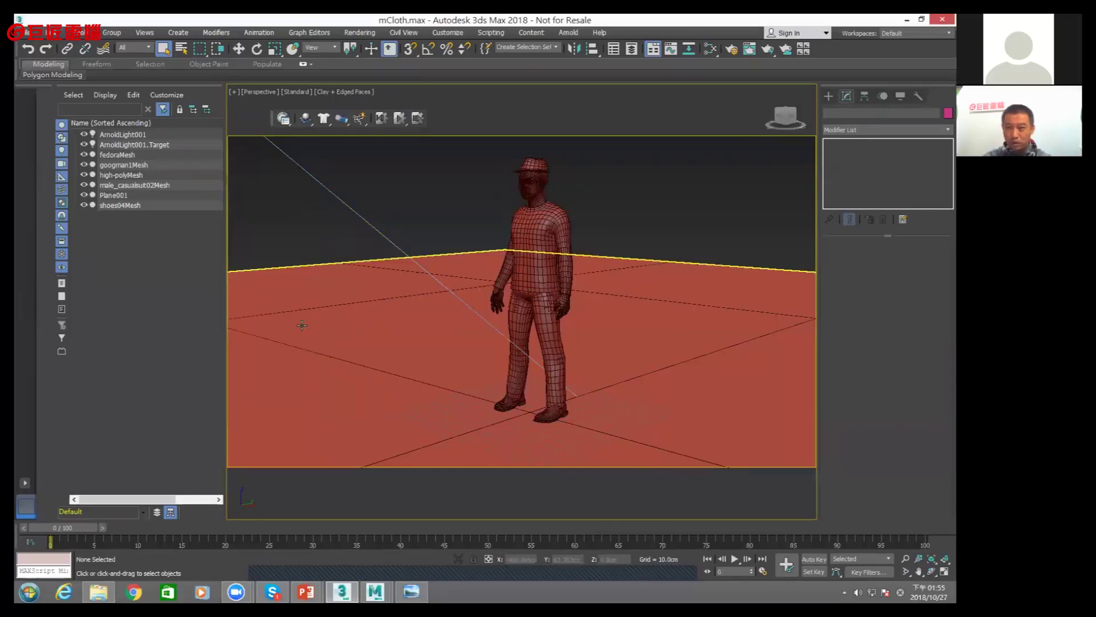
{"action": "middle_click_drag", "start_coordinate": [583, 207], "coordinate": [599, 203]}
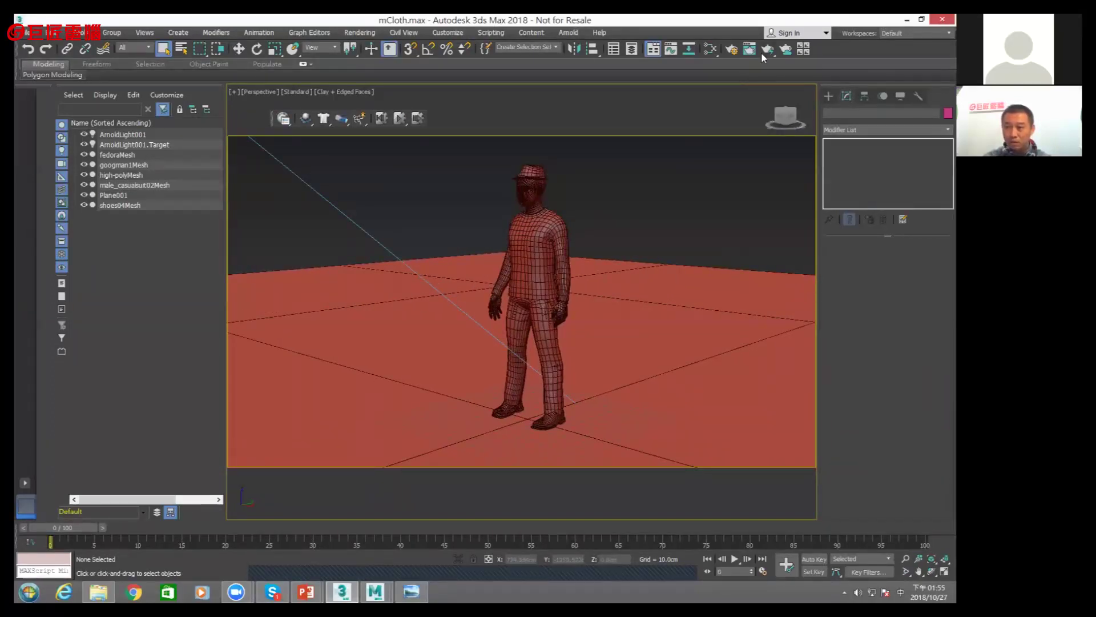
{"action": "left_click", "coordinate": [731, 49]}
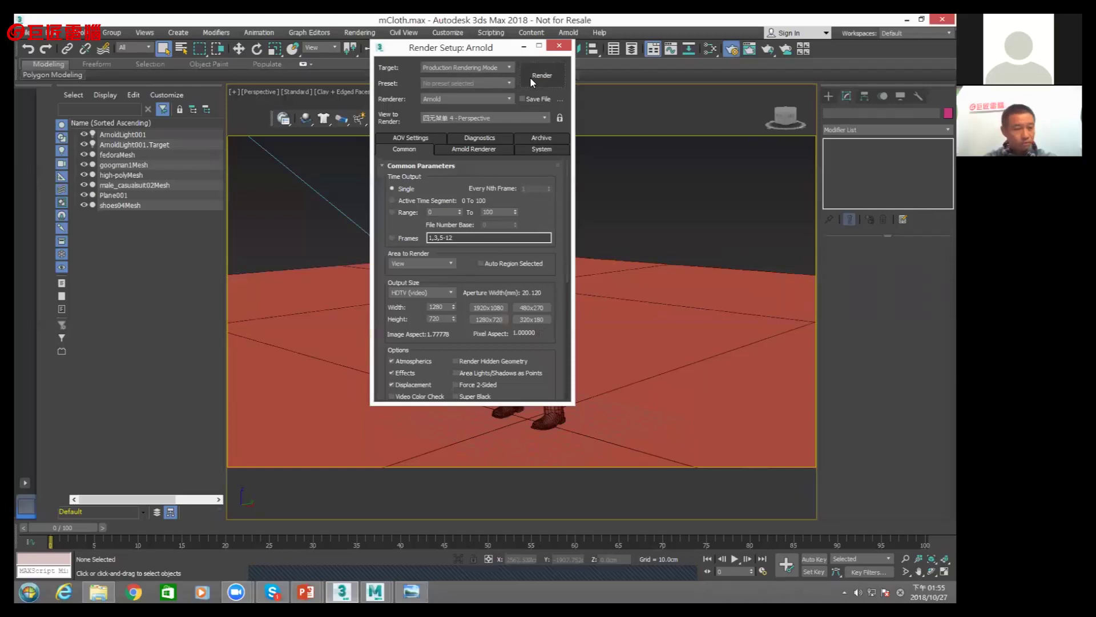
Start a full-size render, then close the frame window and cancel the slow render
{"action": "left_click", "coordinate": [530, 85]}
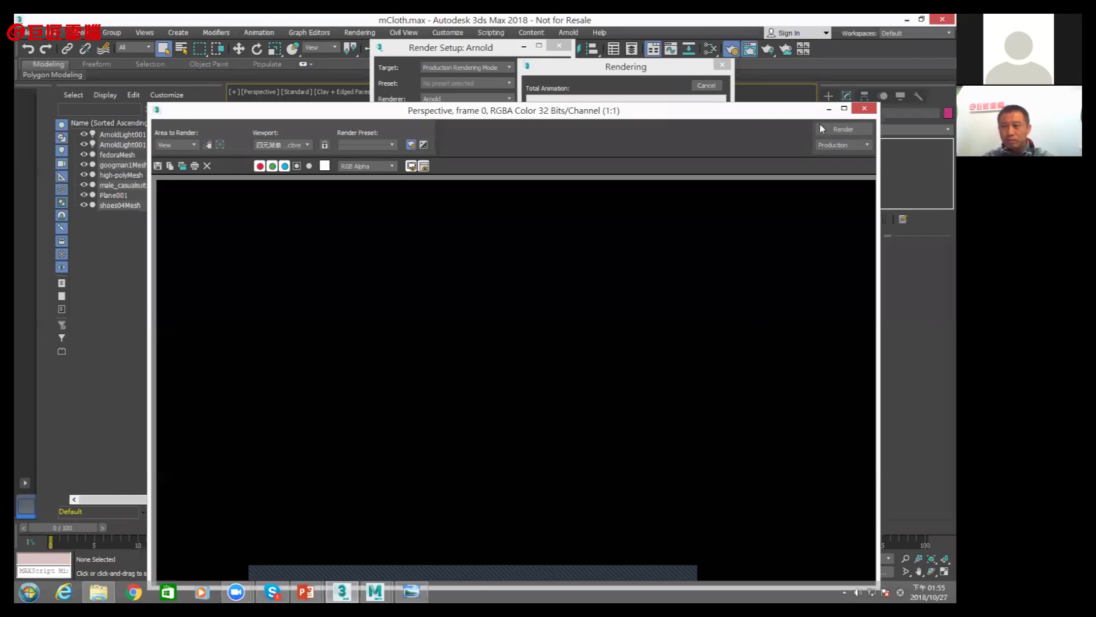
{"action": "left_click", "coordinate": [865, 112]}
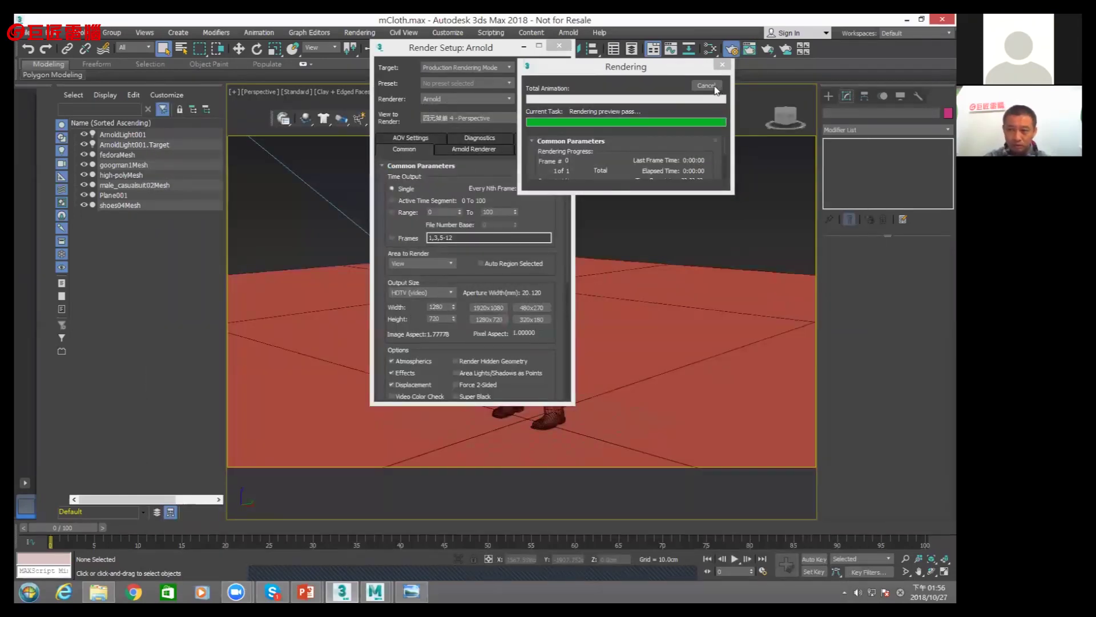
{"action": "left_click", "coordinate": [715, 89]}
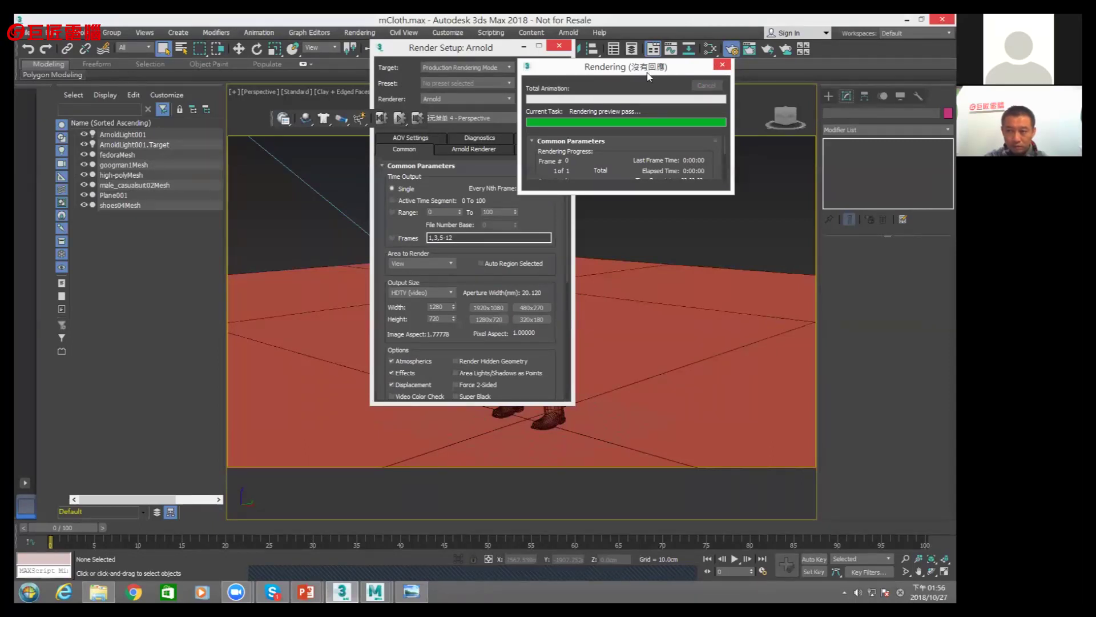
{"action": "left_click_drag", "start_coordinate": [649, 76], "coordinate": [814, 287]}
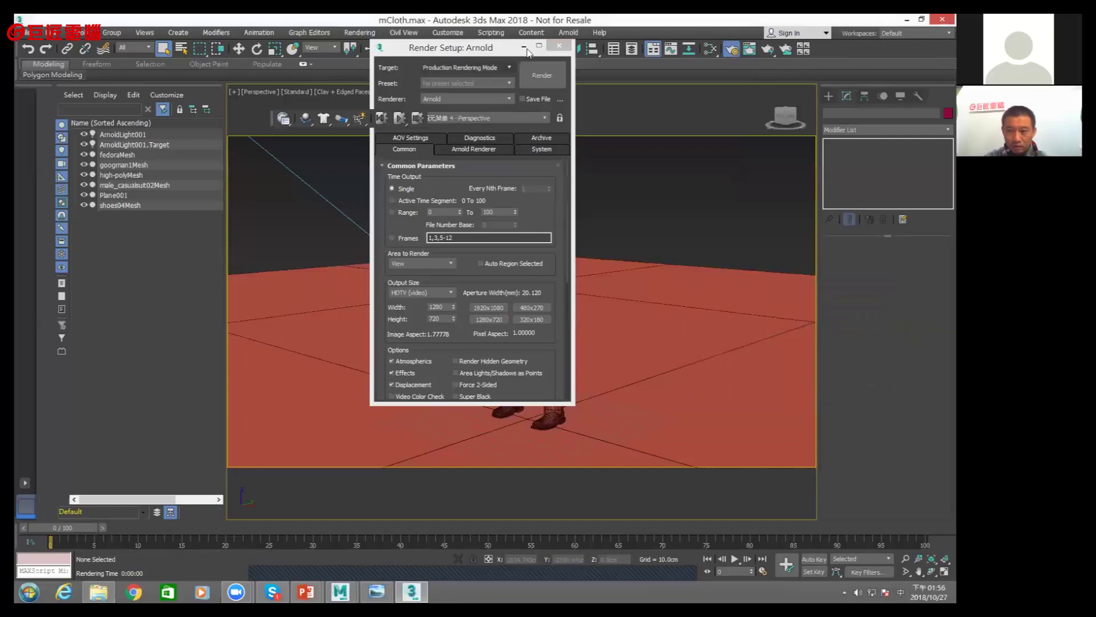
Set the output size to 480×270, close Render Setup, and render the view
{"action": "left_click", "coordinate": [531, 307]}
{"action": "left_click_drag", "start_coordinate": [495, 57], "coordinate": [391, 117]}
{"action": "left_click", "coordinate": [450, 104]}
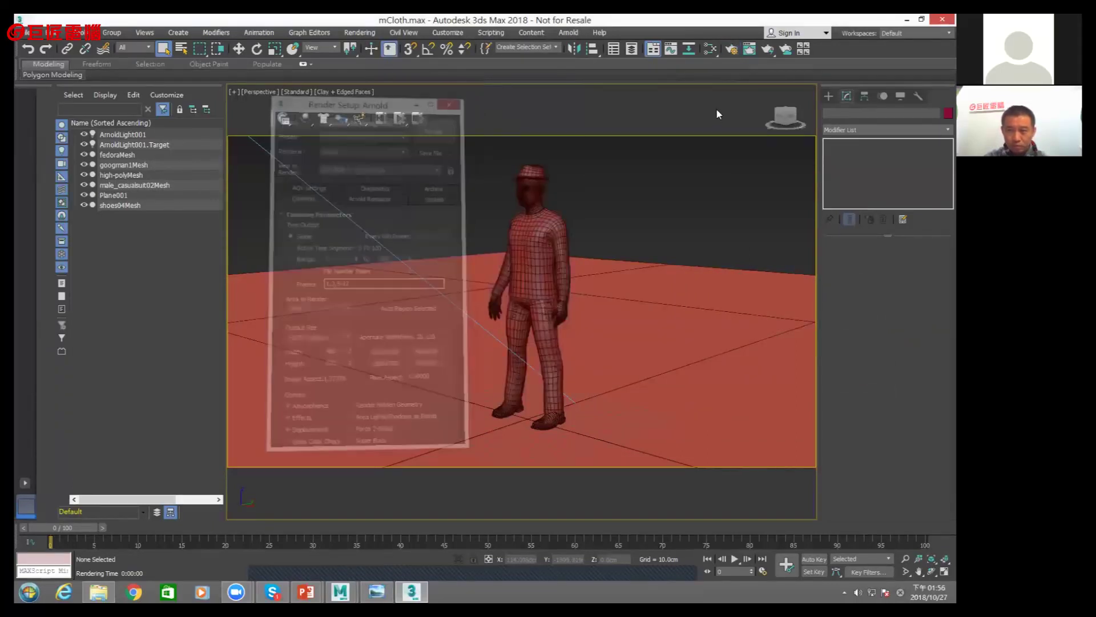
{"action": "left_click", "coordinate": [750, 49]}
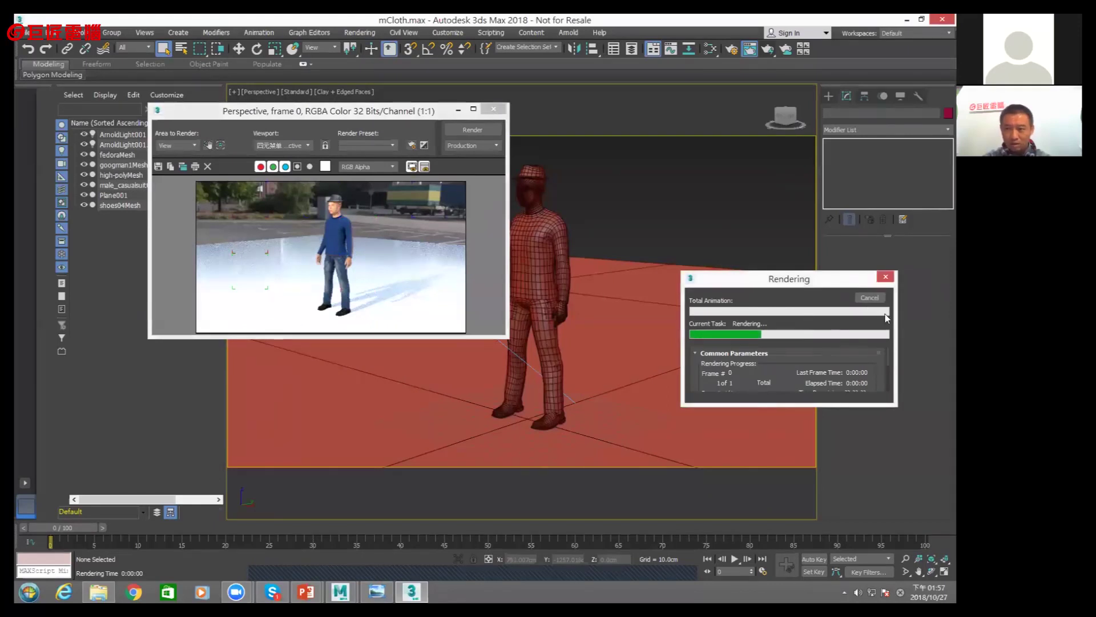
{"action": "left_click", "coordinate": [870, 297]}
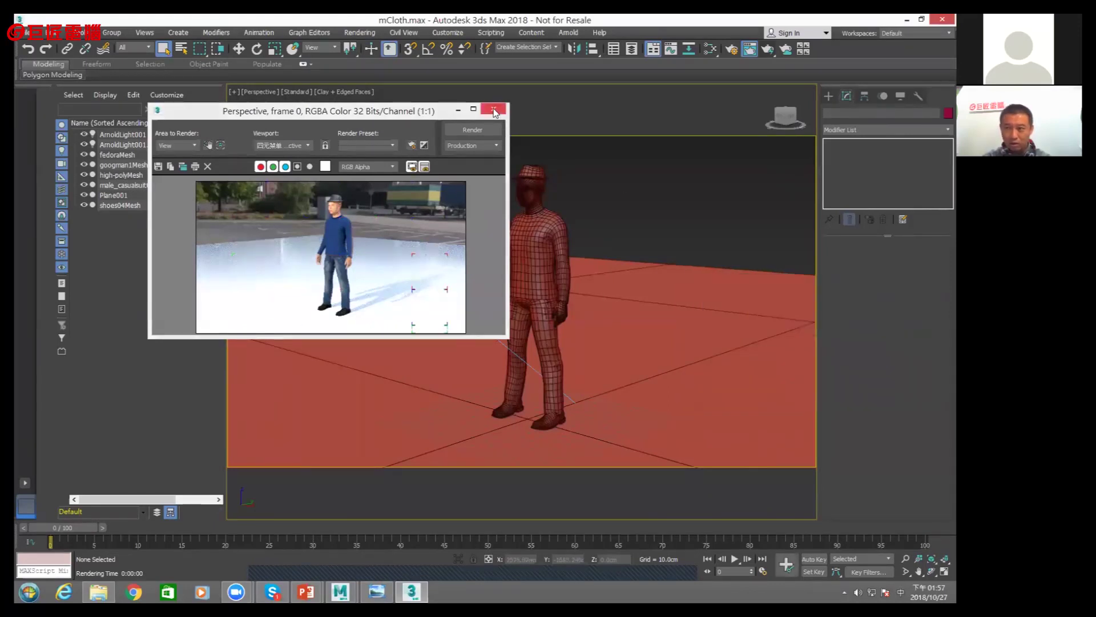
{"action": "left_click", "coordinate": [495, 110]}
{"action": "left_click_drag", "start_coordinate": [769, 53], "coordinate": [769, 103]}
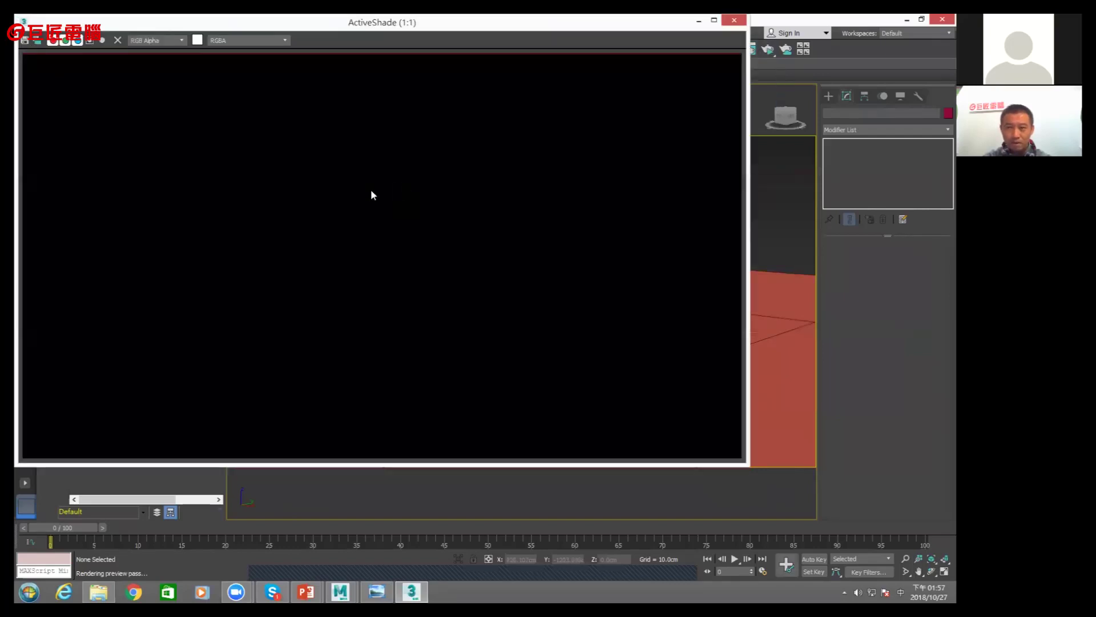
{"action": "scroll", "coordinate": [306, 207], "scroll_direction": "down", "scroll_amount": 1}
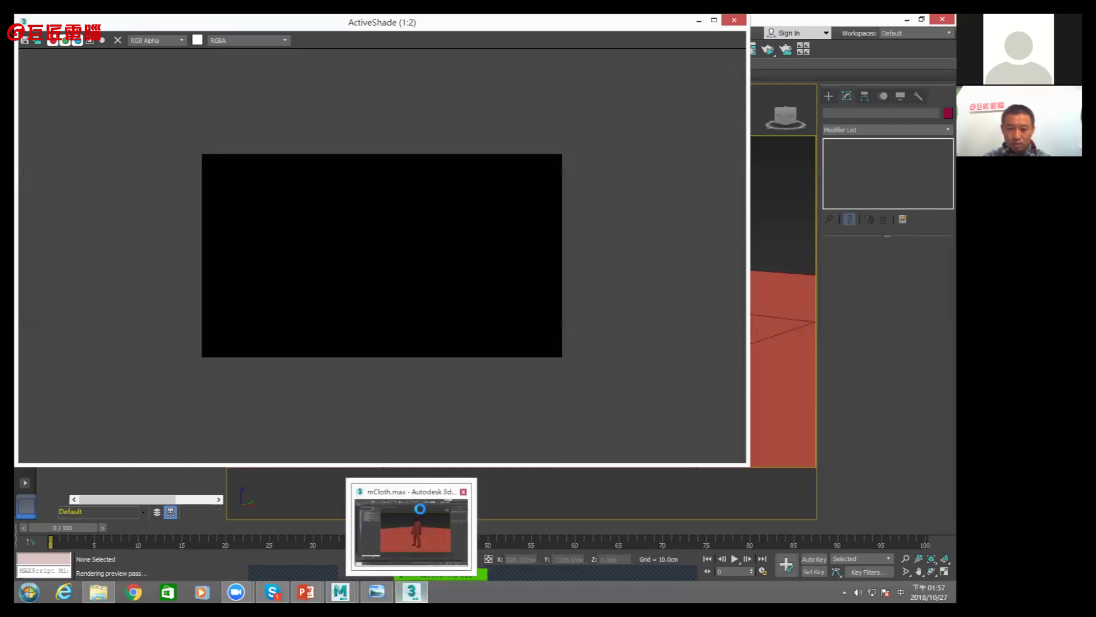
{"action": "left_click", "coordinate": [733, 21]}
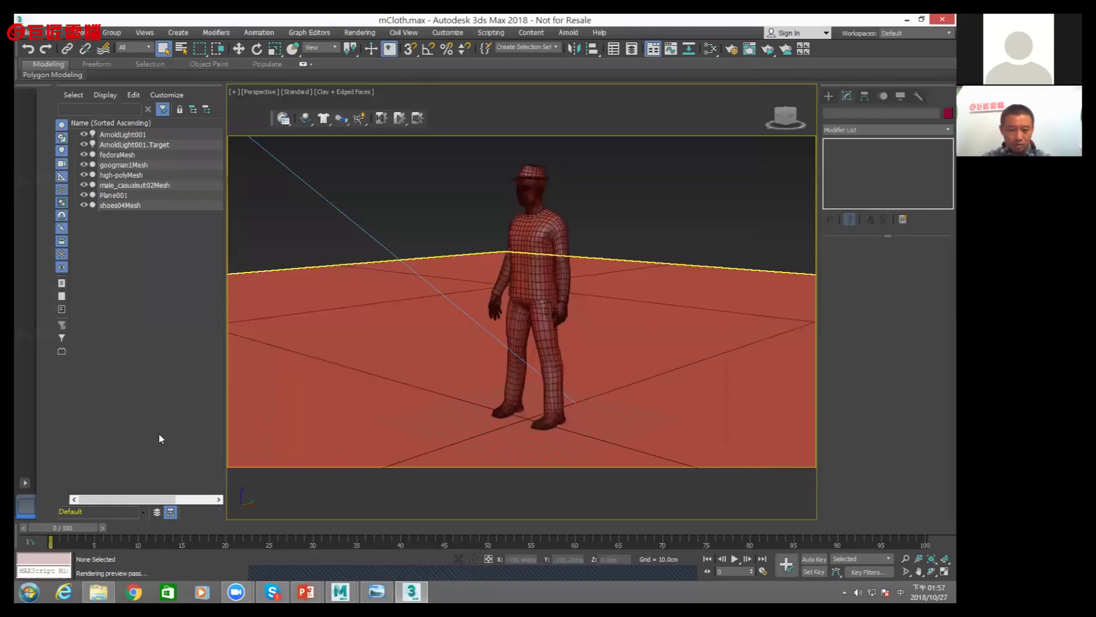
Make male_casualsuit02Mesh an mCloth, simulate its drape, then reset it onto the character
{"action": "left_click", "coordinate": [521, 220]}
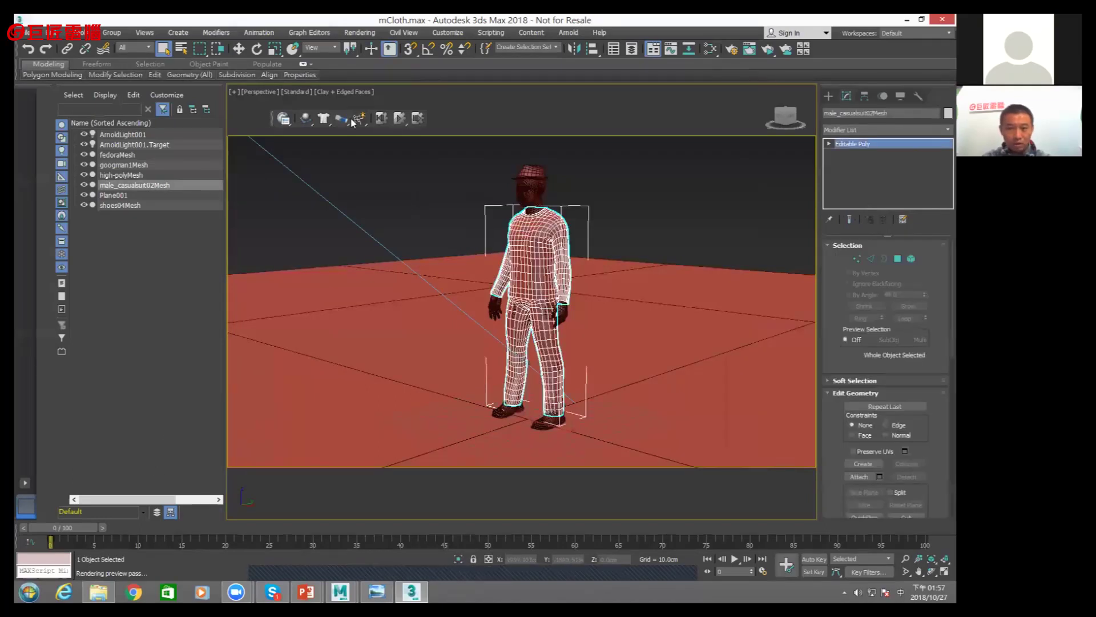
{"action": "left_click", "coordinate": [324, 118]}
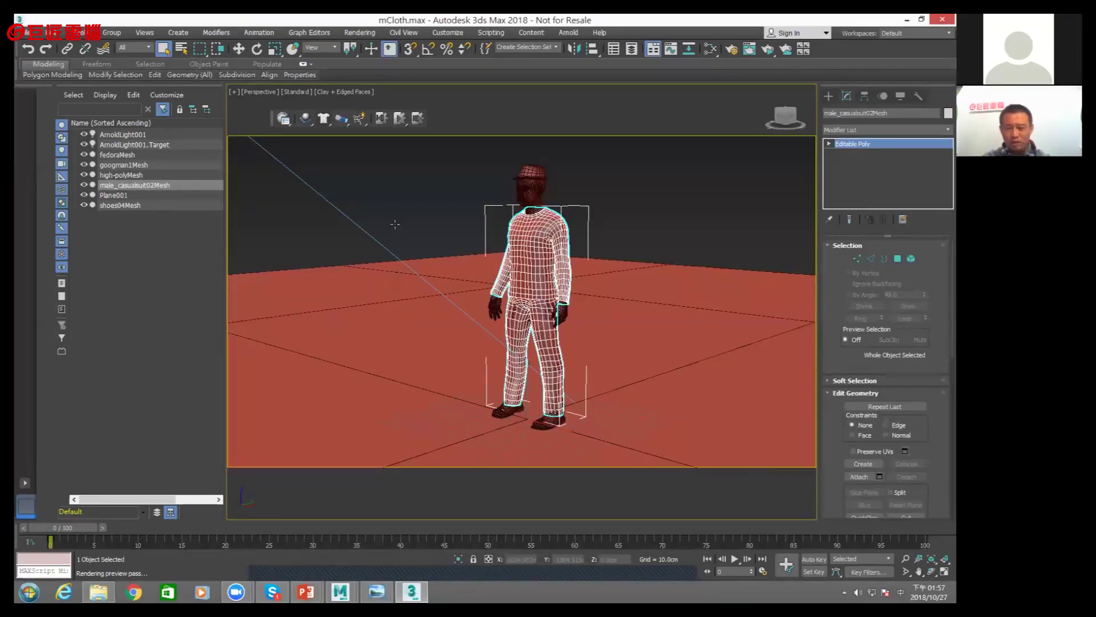
{"action": "left_click", "coordinate": [399, 118]}
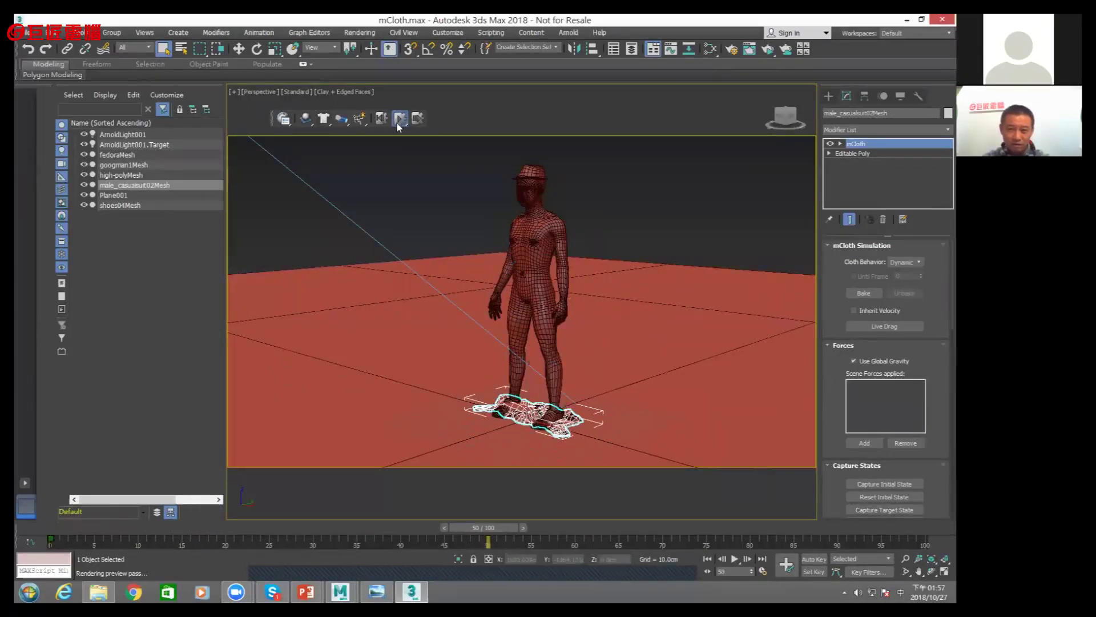
{"action": "left_click", "coordinate": [381, 118]}
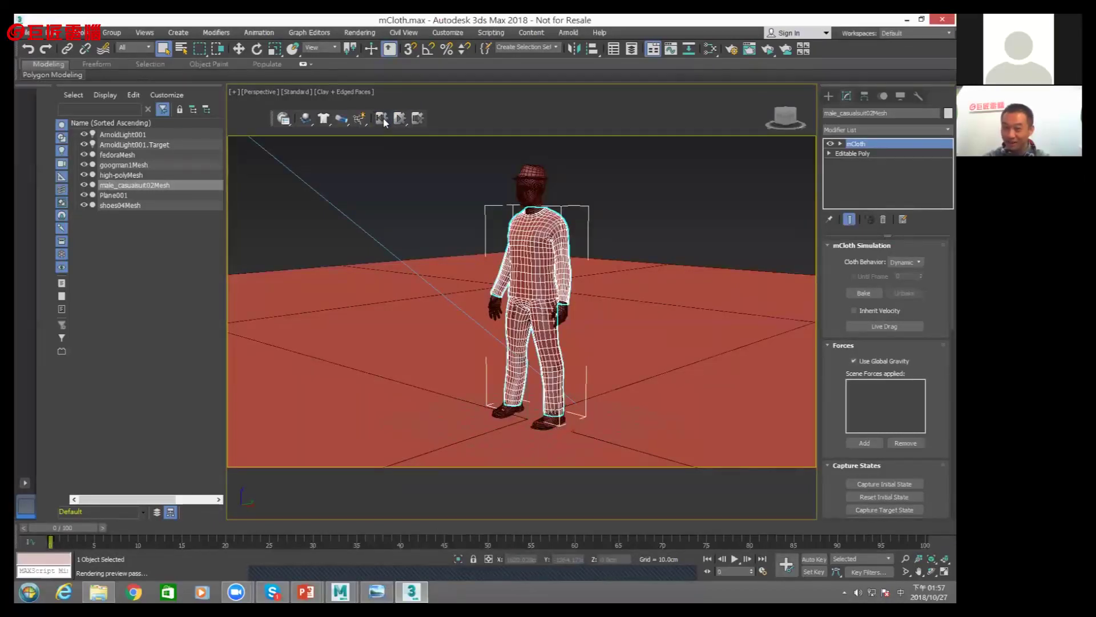
Set the googman1Mesh body as a MassFX static rigid body
{"action": "left_click", "coordinate": [545, 200]}
{"action": "left_click", "coordinate": [498, 209]}
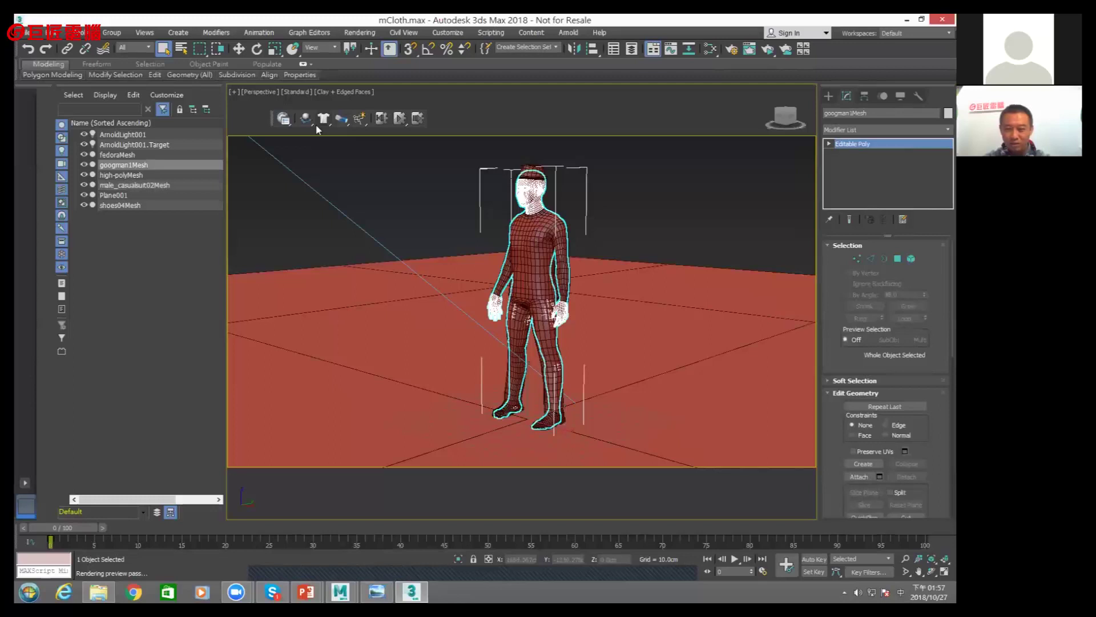
{"action": "left_click_drag", "start_coordinate": [309, 122], "coordinate": [320, 174]}
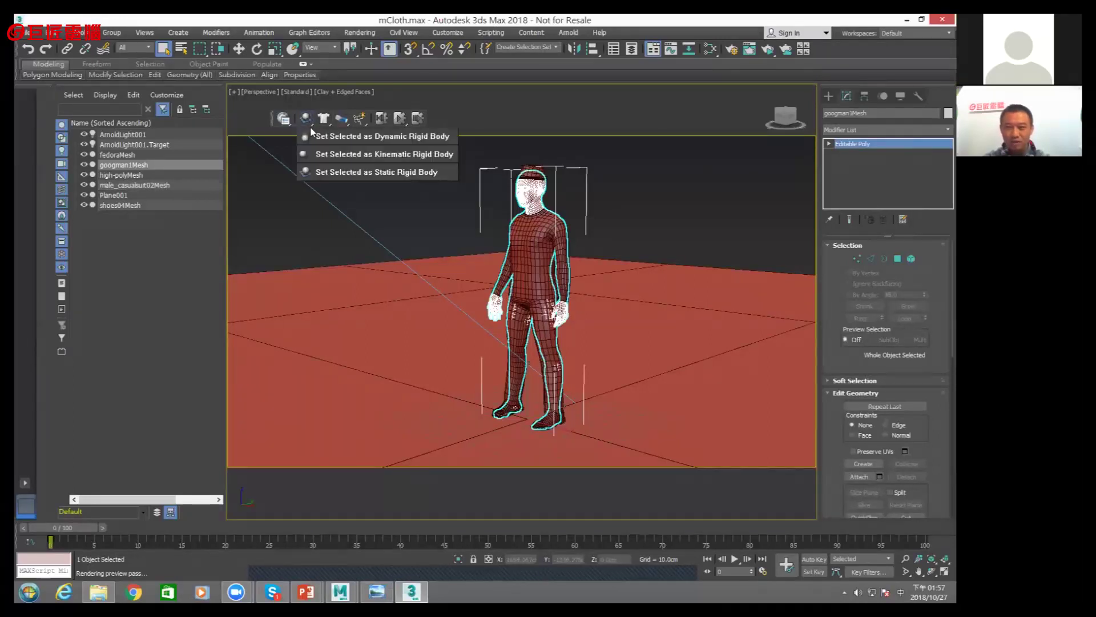
{"action": "left_click", "coordinate": [321, 172]}
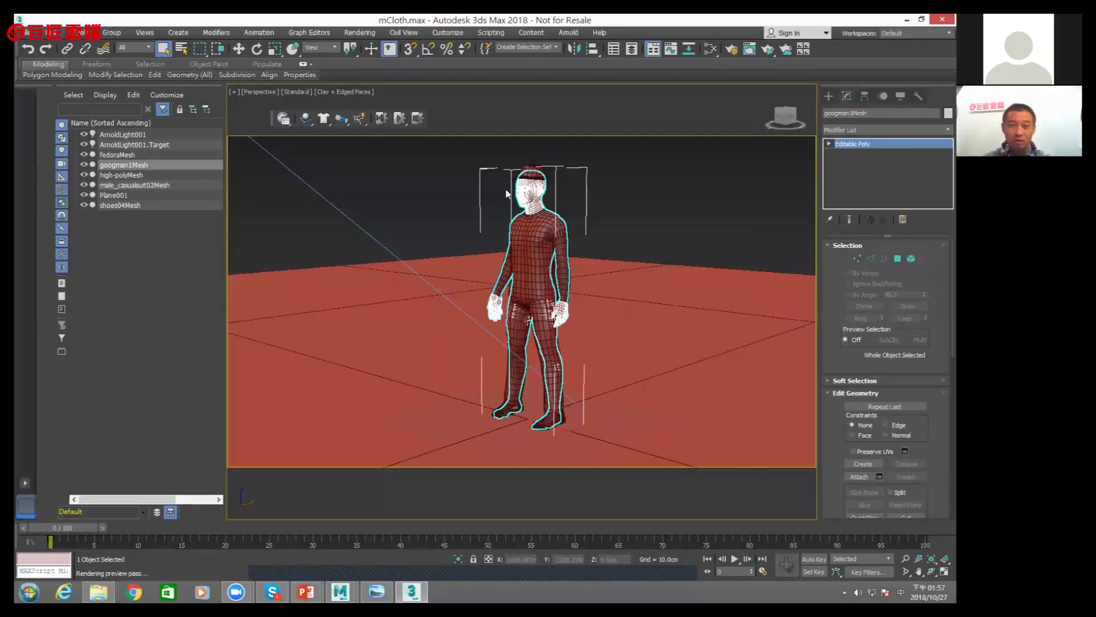
Dismiss the isolated vertices warning and reselect the googman1Mesh body
{"action": "left_click", "coordinate": [529, 341]}
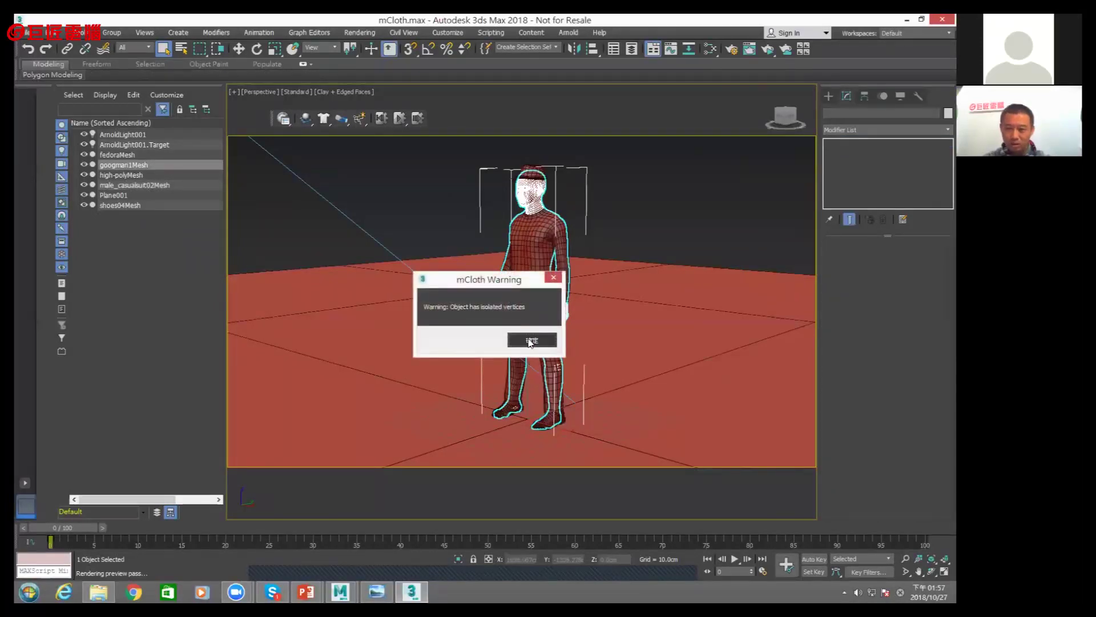
{"action": "left_click", "coordinate": [476, 236]}
{"action": "left_click", "coordinate": [543, 198]}
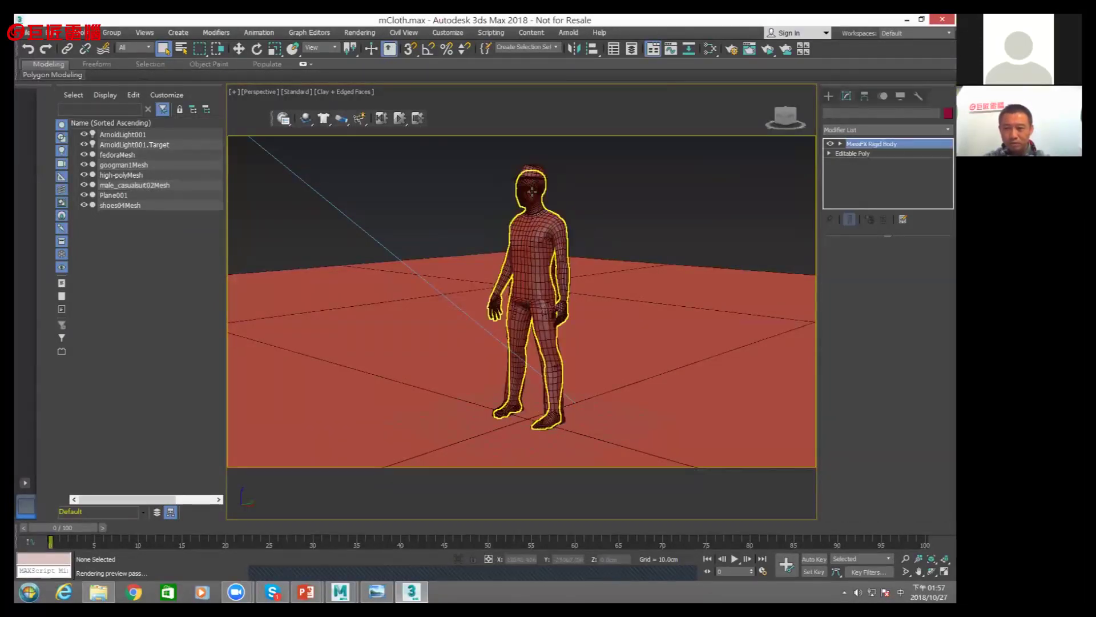
Set the body's physical shape type to Concave and generate its collision hulls
{"action": "scroll", "coordinate": [939, 440], "scroll_direction": "down", "scroll_amount": 3}
{"action": "scroll", "coordinate": [938, 430], "scroll_direction": "down", "scroll_amount": 2}
{"action": "scroll", "coordinate": [938, 430], "scroll_direction": "down", "scroll_amount": 2}
{"action": "left_click", "coordinate": [898, 355]}
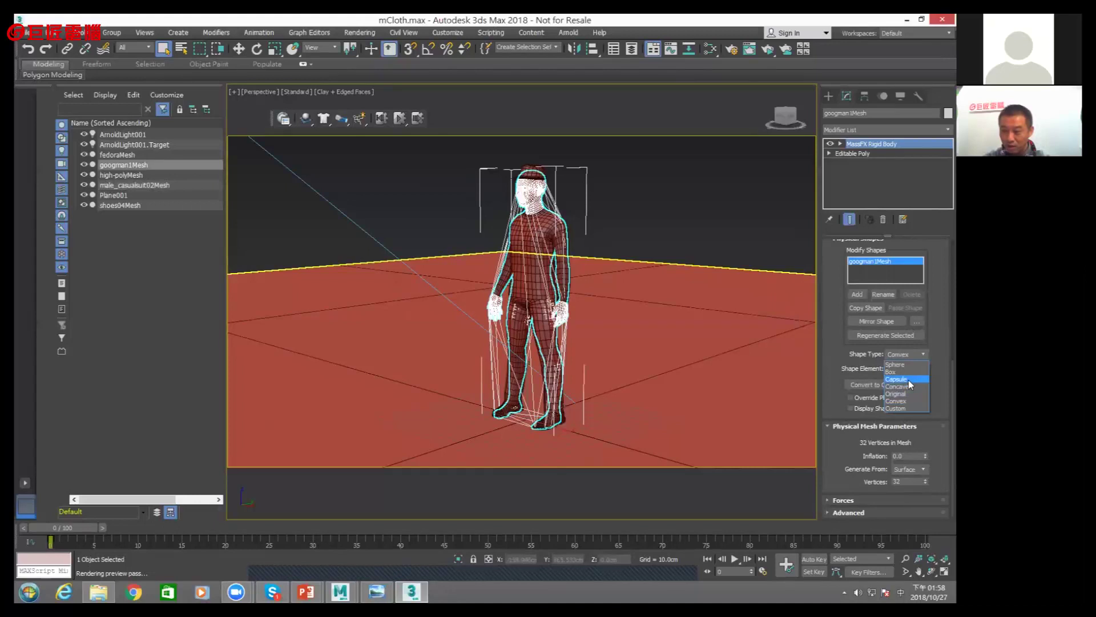
{"action": "left_click", "coordinate": [909, 387]}
{"action": "left_click_drag", "start_coordinate": [938, 407], "coordinate": [932, 347]}
{"action": "left_click", "coordinate": [885, 469]}
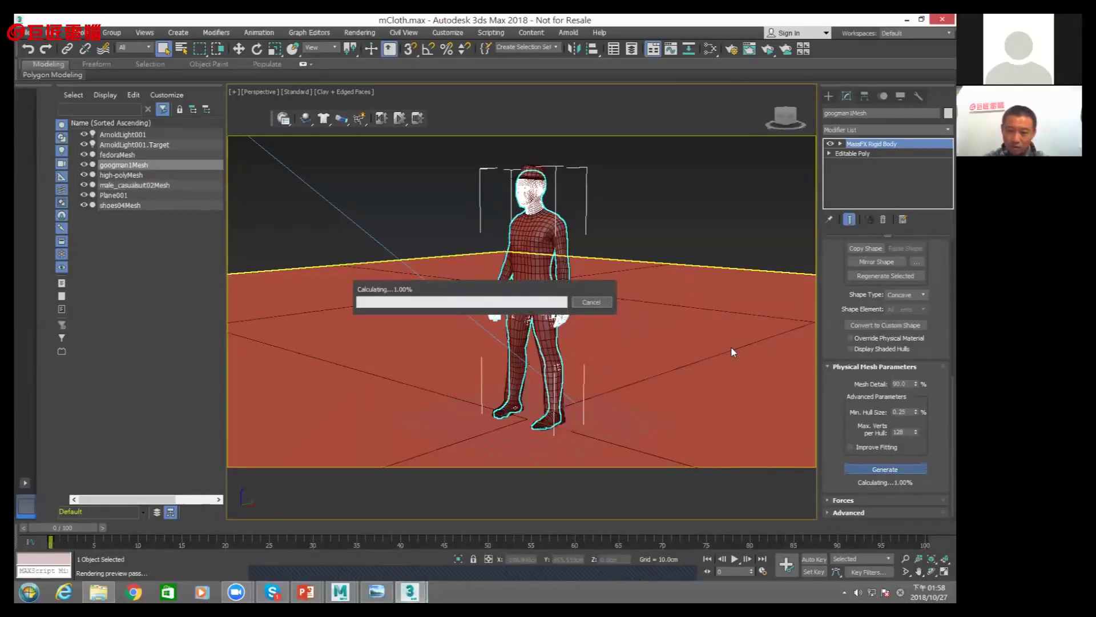
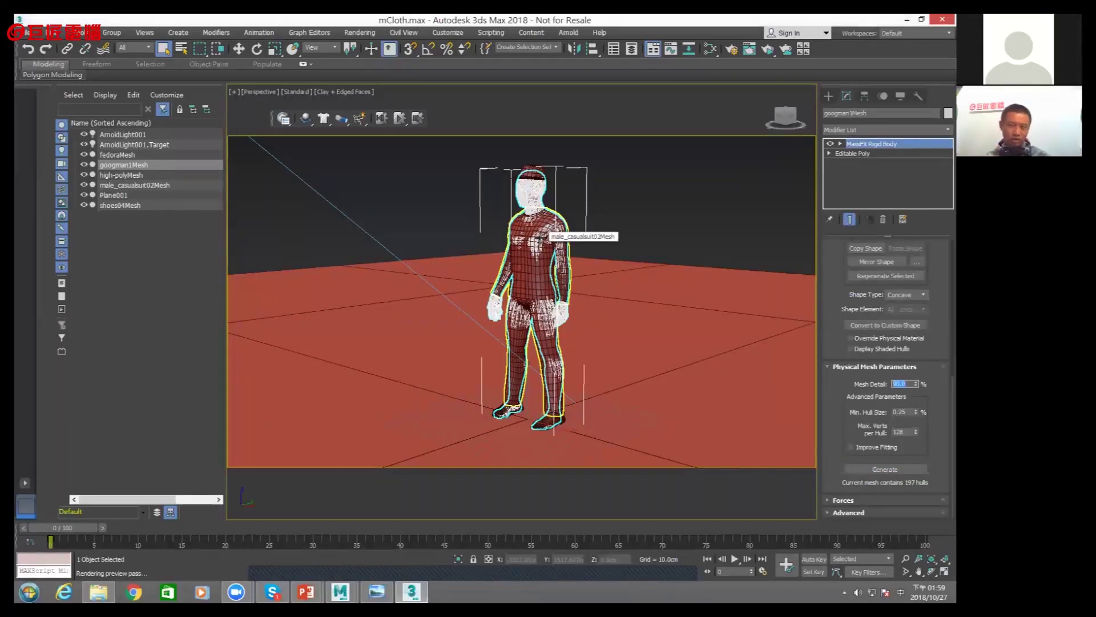
Run the suit's mCloth simulation briefly, stop it, and reset the cloth to its starting pose
{"action": "left_click", "coordinate": [654, 224]}
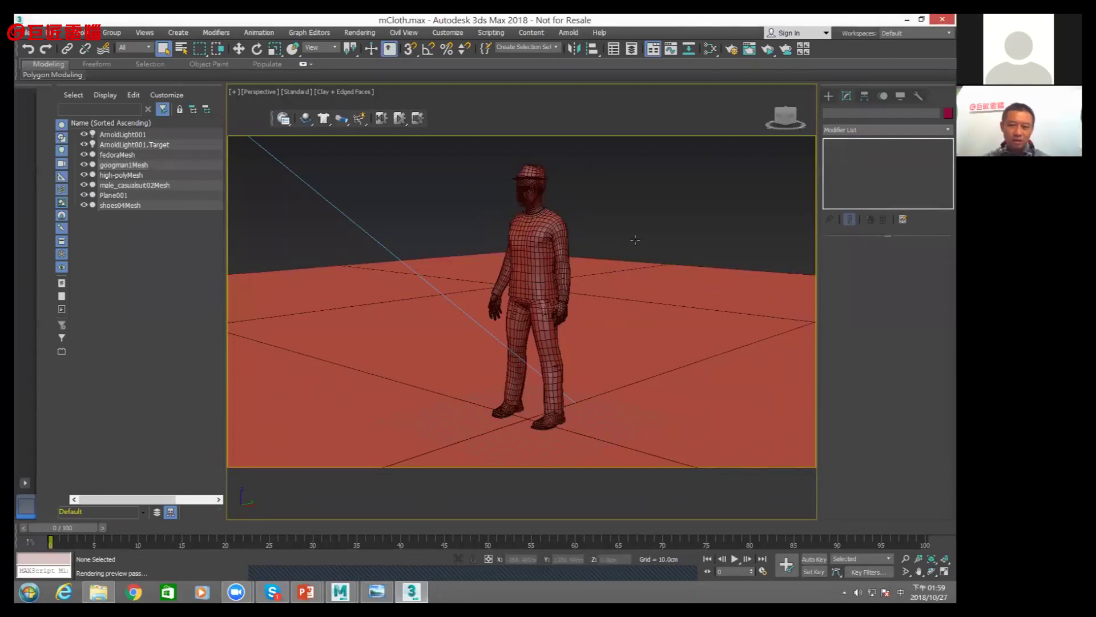
{"action": "left_click", "coordinate": [406, 123]}
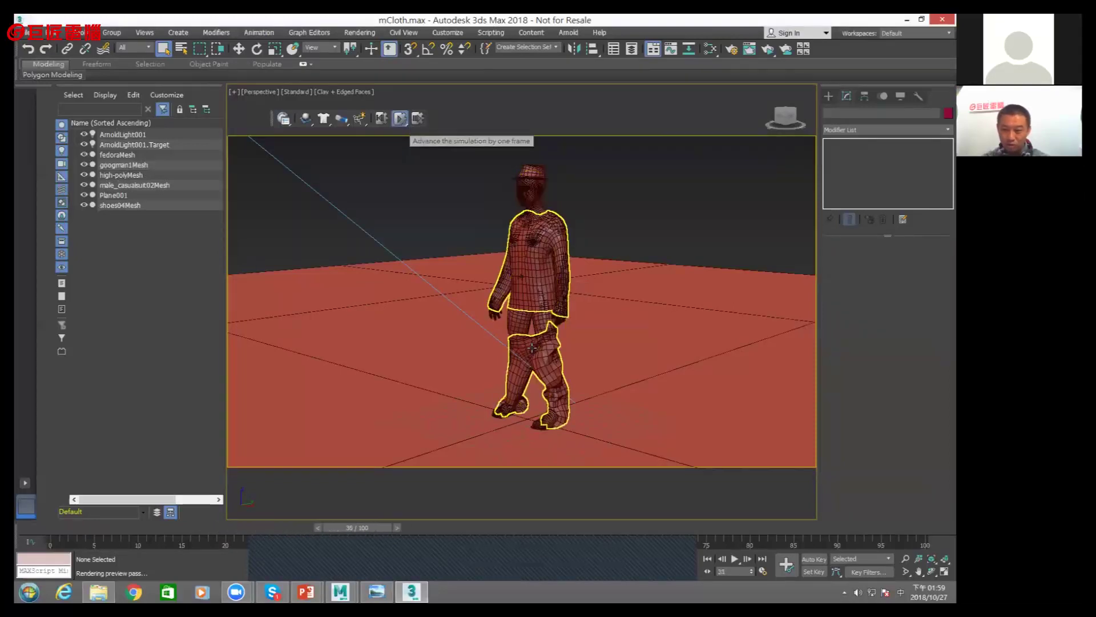
{"action": "left_click", "coordinate": [399, 123]}
{"action": "left_click", "coordinate": [385, 122]}
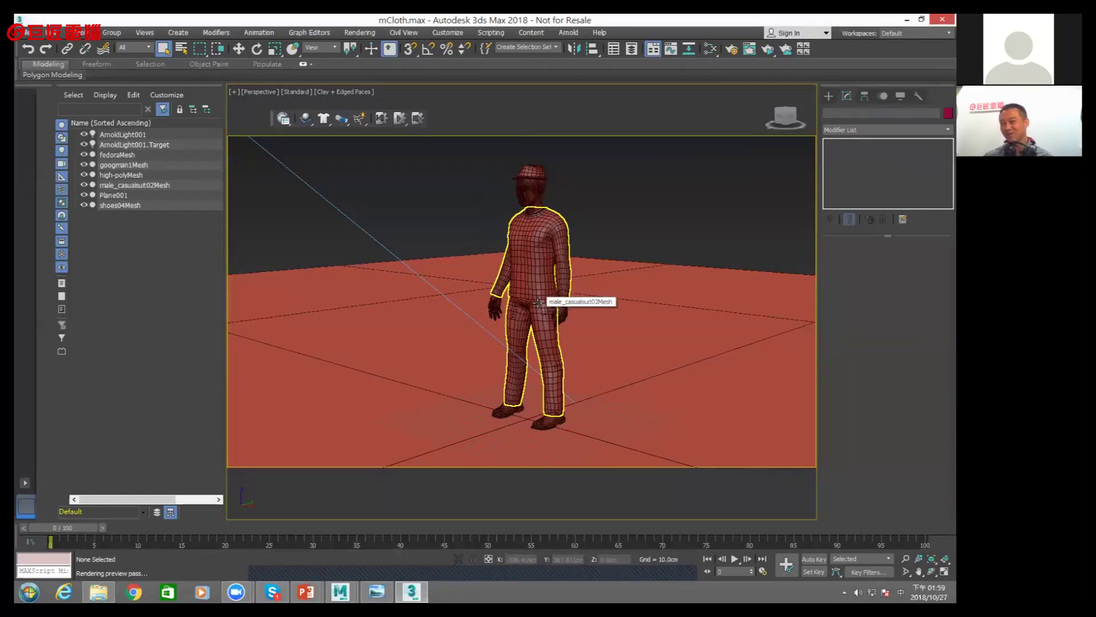
{"action": "left_click", "coordinate": [548, 337]}
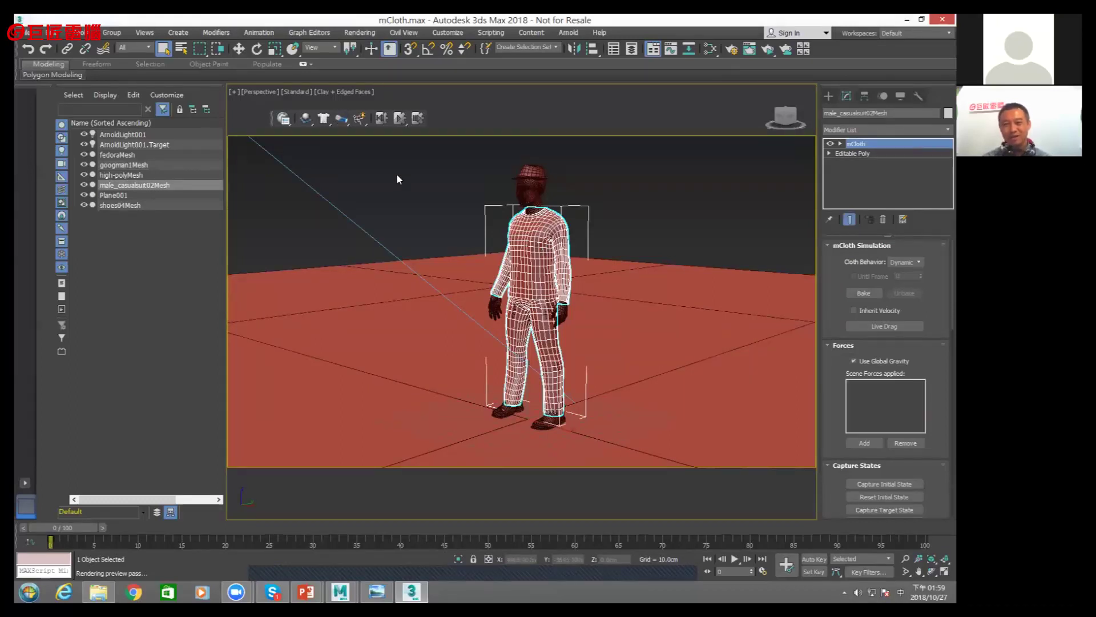
{"action": "left_click", "coordinate": [178, 32]}
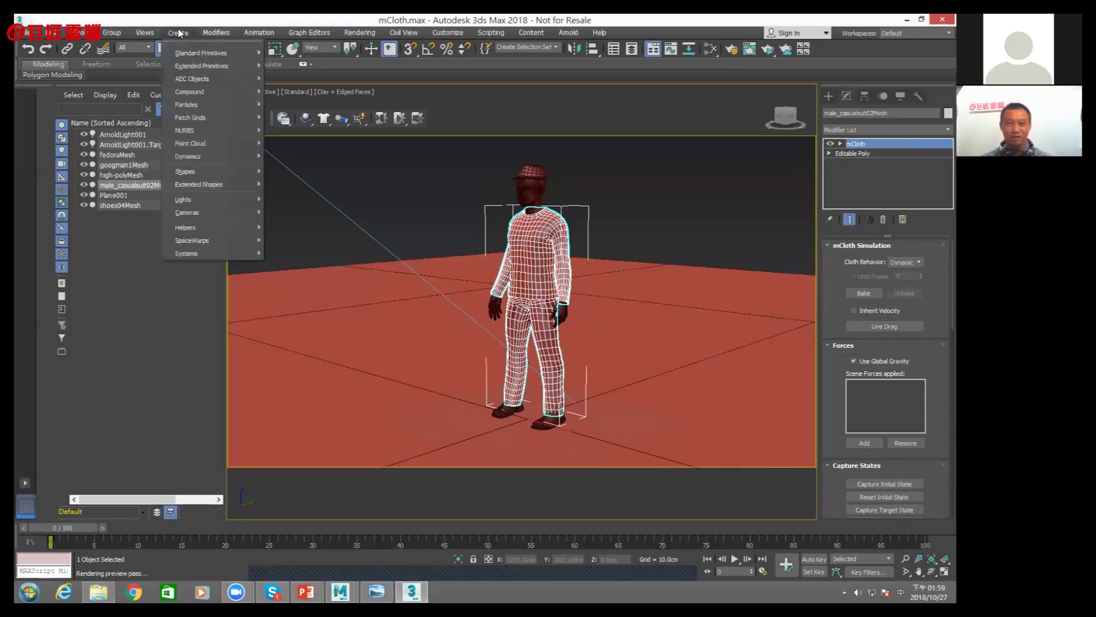
{"action": "mouse_move", "coordinate": [193, 240]}
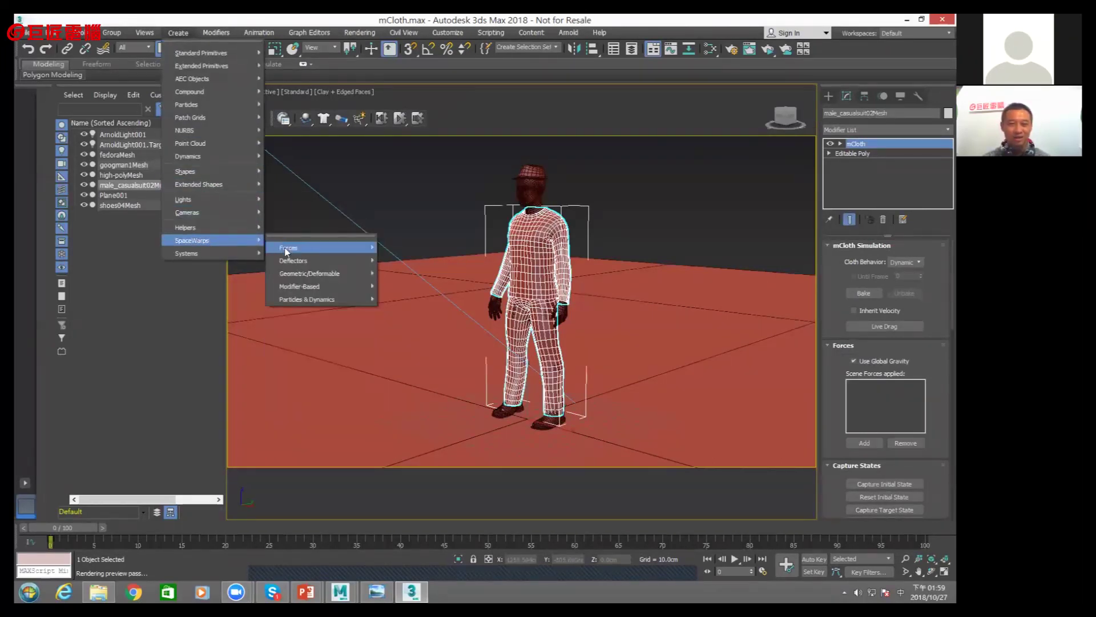
{"action": "mouse_move", "coordinate": [319, 248]}
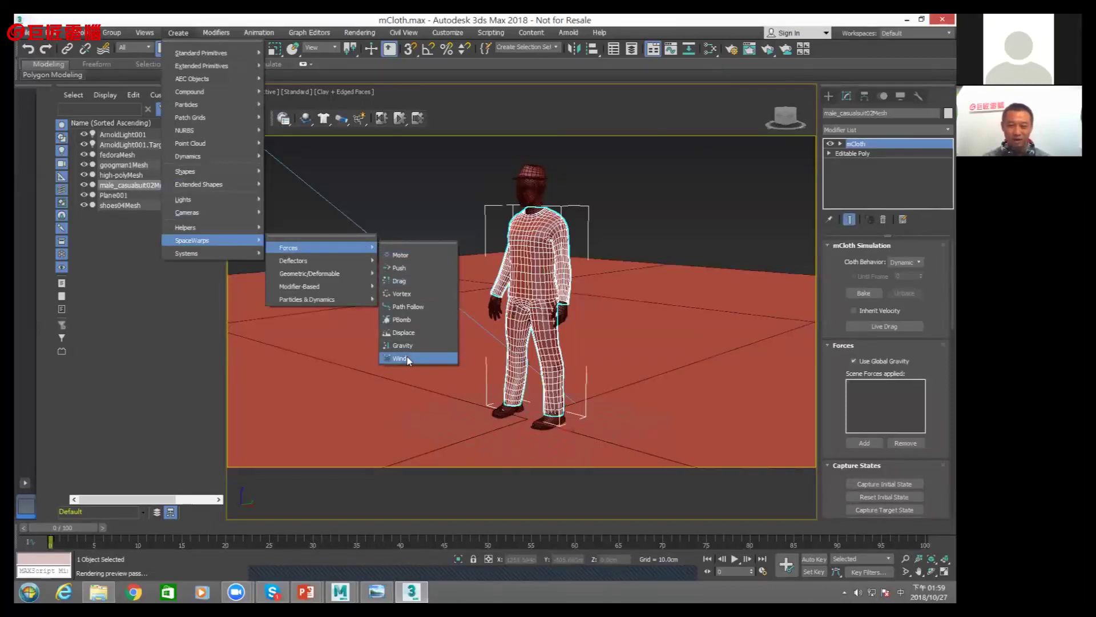
Place a Wind space warp left of the figure and rotate Wind001 to point up-right
{"action": "left_click", "coordinate": [400, 358]}
{"action": "mouse_move", "coordinate": [319, 406]}
{"action": "left_mouse_down"}
{"action": "mouse_move", "coordinate": [327, 419]}
{"action": "mouse_move", "coordinate": [366, 392]}
{"action": "left_mouse_up"}
{"action": "right_click", "coordinate": [366, 392]}
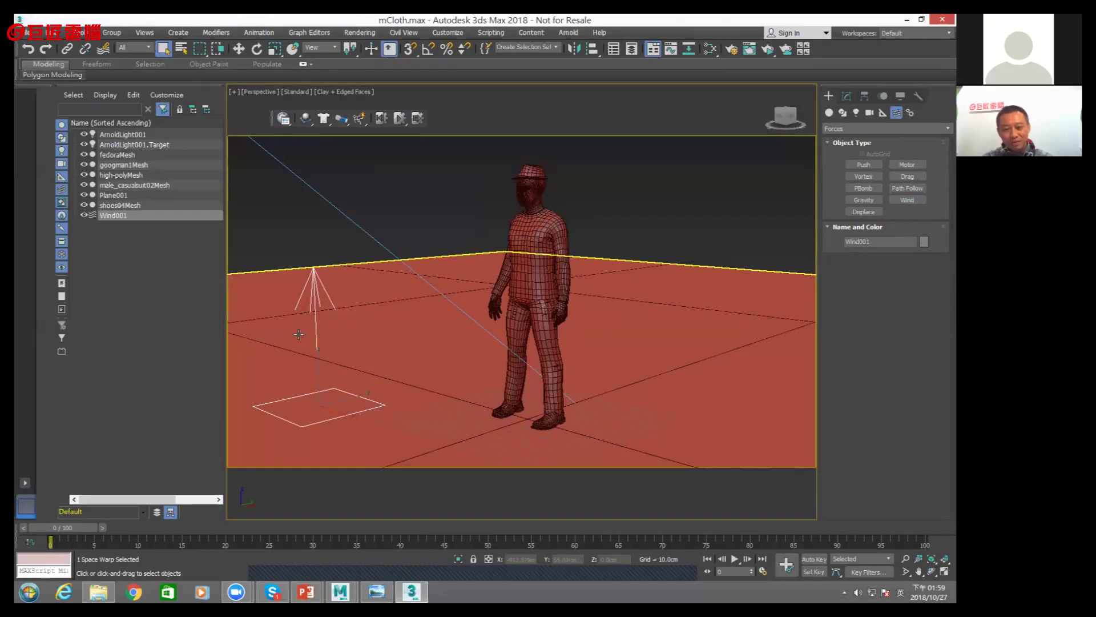
{"action": "right_click", "coordinate": [321, 336]}
{"action": "left_click", "coordinate": [340, 345]}
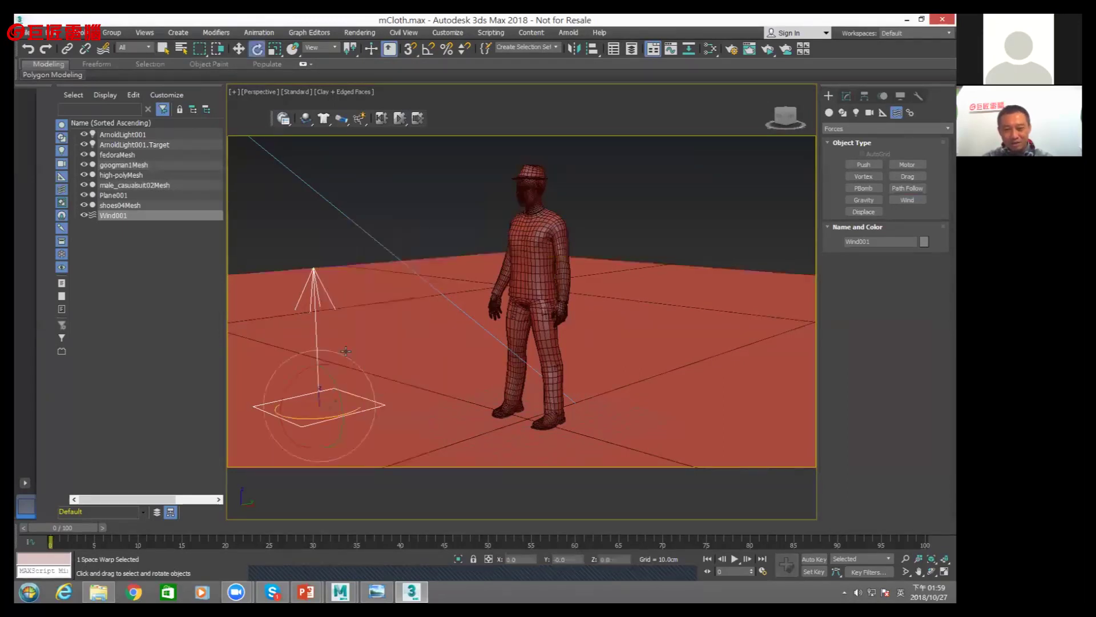
{"action": "left_click_drag", "start_coordinate": [302, 361], "coordinate": [391, 465]}
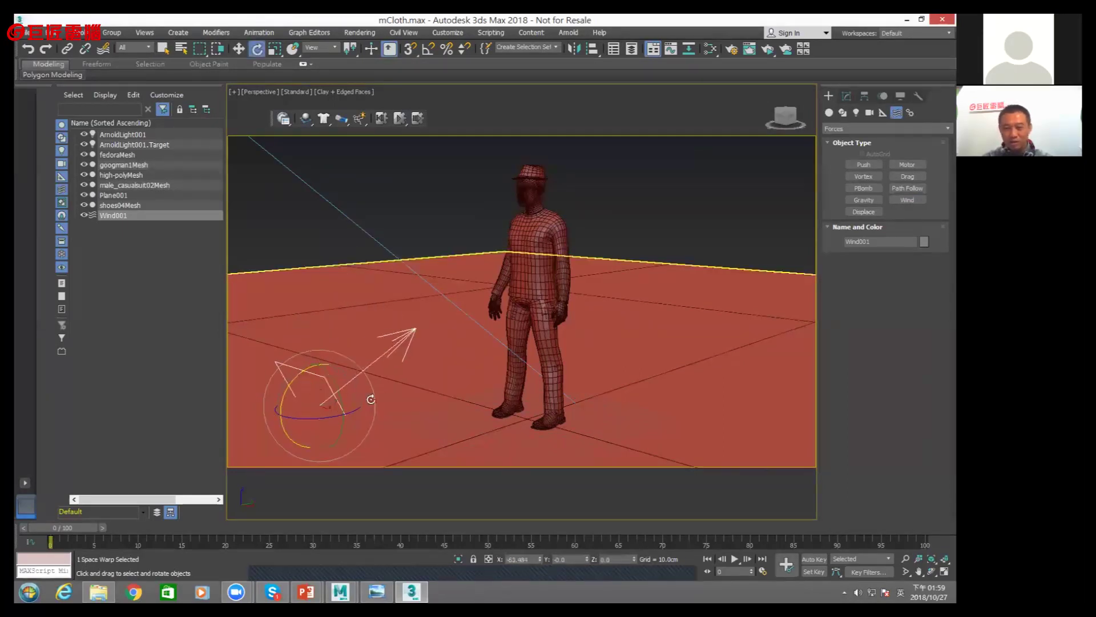
{"action": "left_click", "coordinate": [376, 591]}
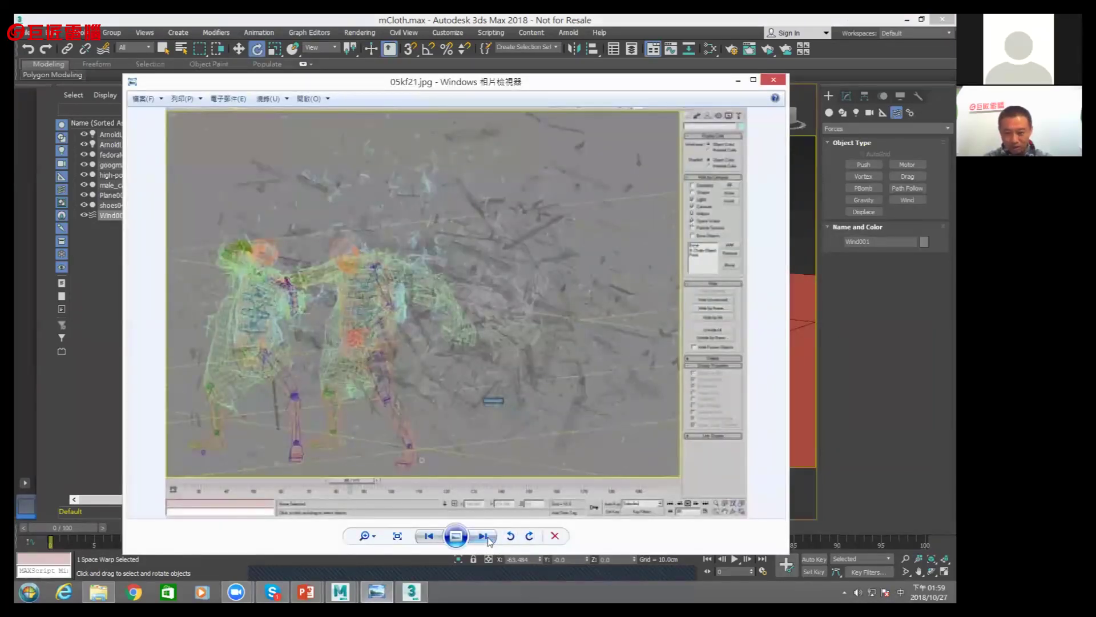
Browse the shattering-building references, zooming into 05kf05.jpg and advancing to 05kf07.jpg, then close Photo Viewer
{"action": "left_click", "coordinate": [484, 537]}
{"action": "left_click", "coordinate": [484, 537]}
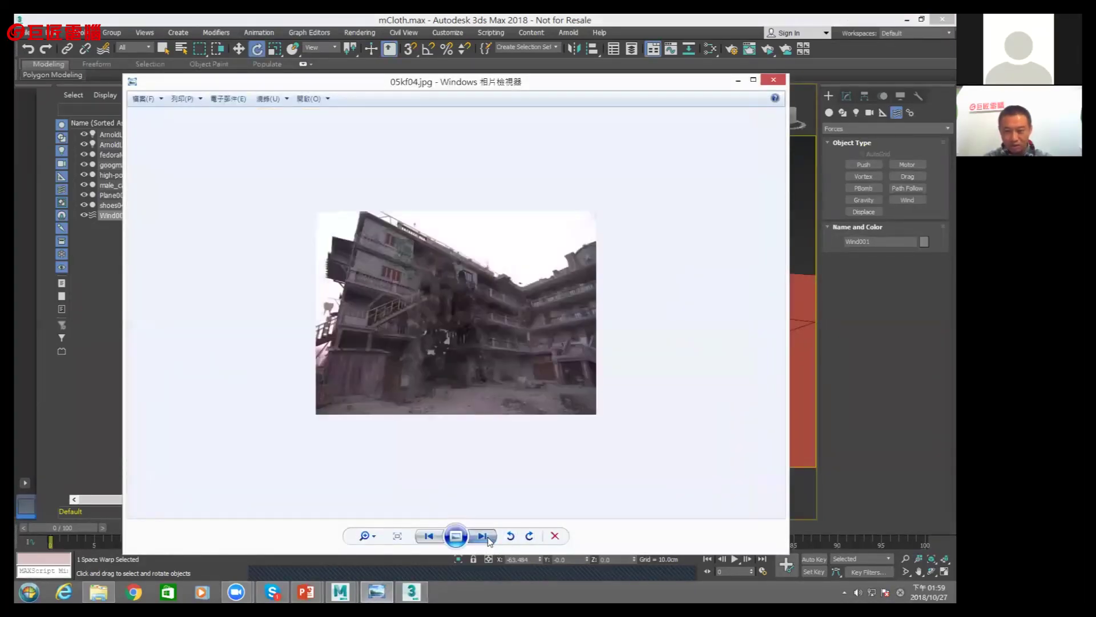
{"action": "scroll", "coordinate": [539, 387], "scroll_direction": "up", "scroll_amount": 1}
{"action": "scroll", "coordinate": [562, 412], "scroll_direction": "up", "scroll_amount": 1}
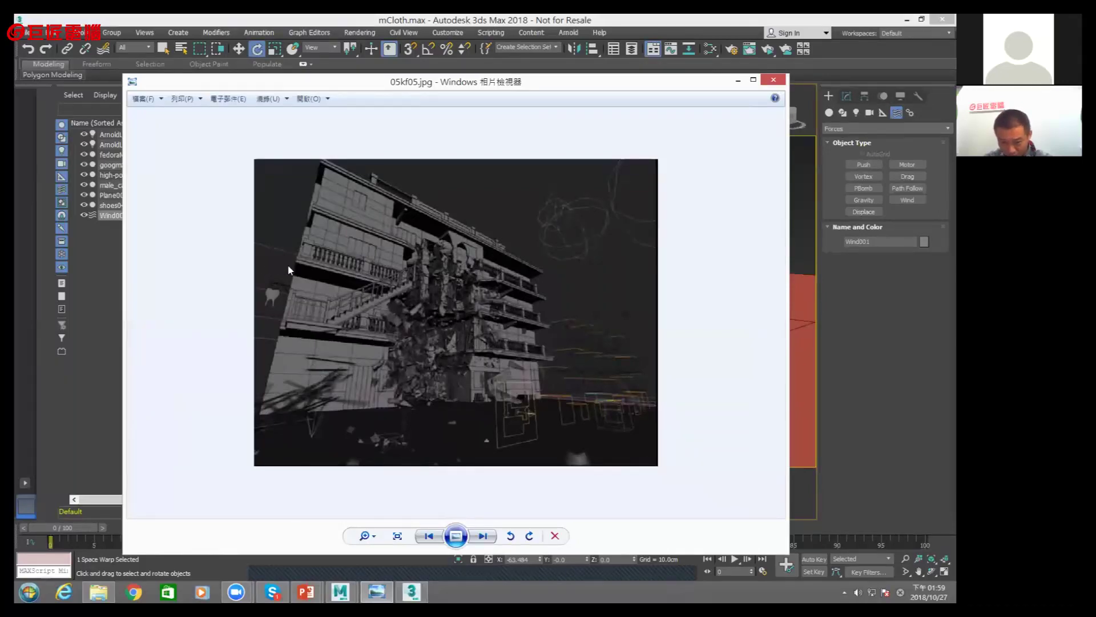
{"action": "scroll", "coordinate": [481, 416], "scroll_direction": "up", "scroll_amount": 1}
{"action": "scroll", "coordinate": [481, 416], "scroll_direction": "up", "scroll_amount": 1}
{"action": "scroll", "coordinate": [481, 417], "scroll_direction": "up", "scroll_amount": 1}
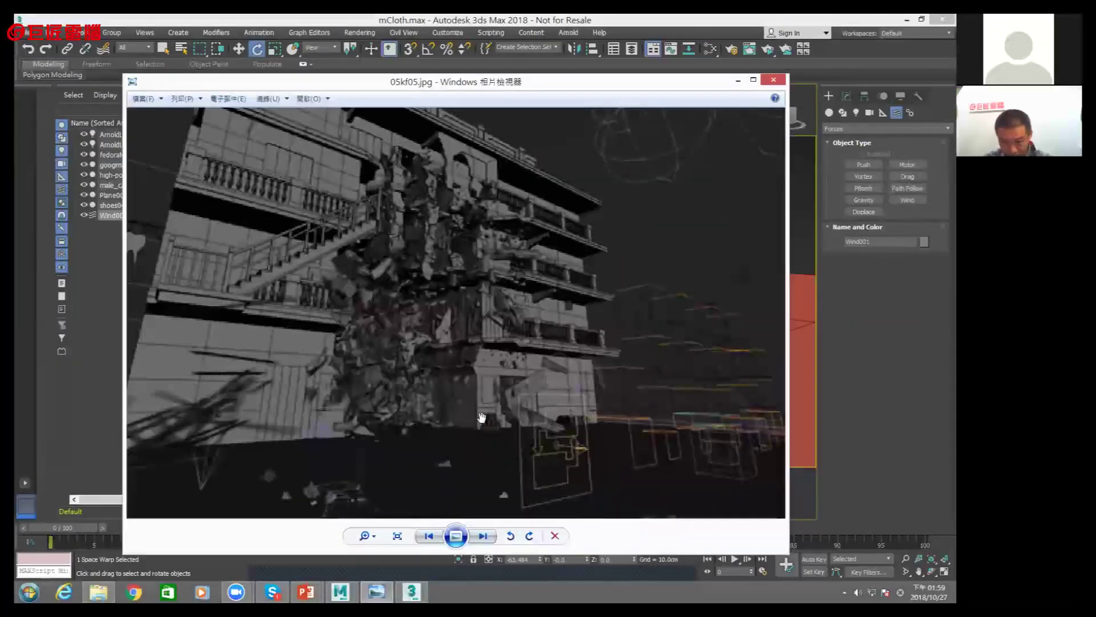
{"action": "scroll", "coordinate": [481, 416], "scroll_direction": "down", "scroll_amount": 2}
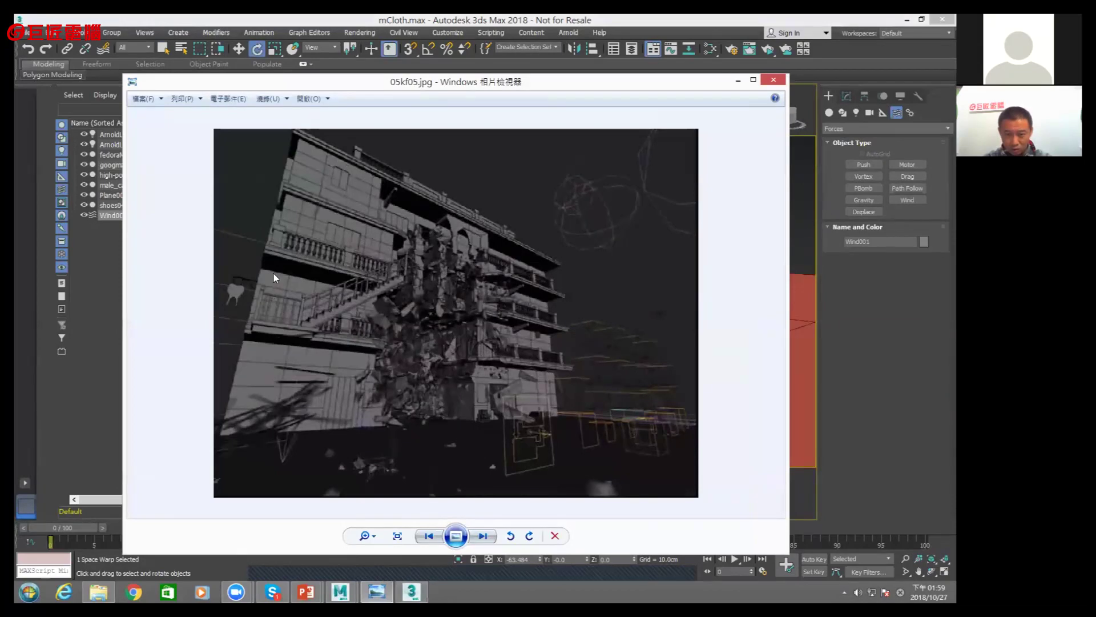
{"action": "scroll", "coordinate": [600, 443], "scroll_direction": "up", "scroll_amount": 1}
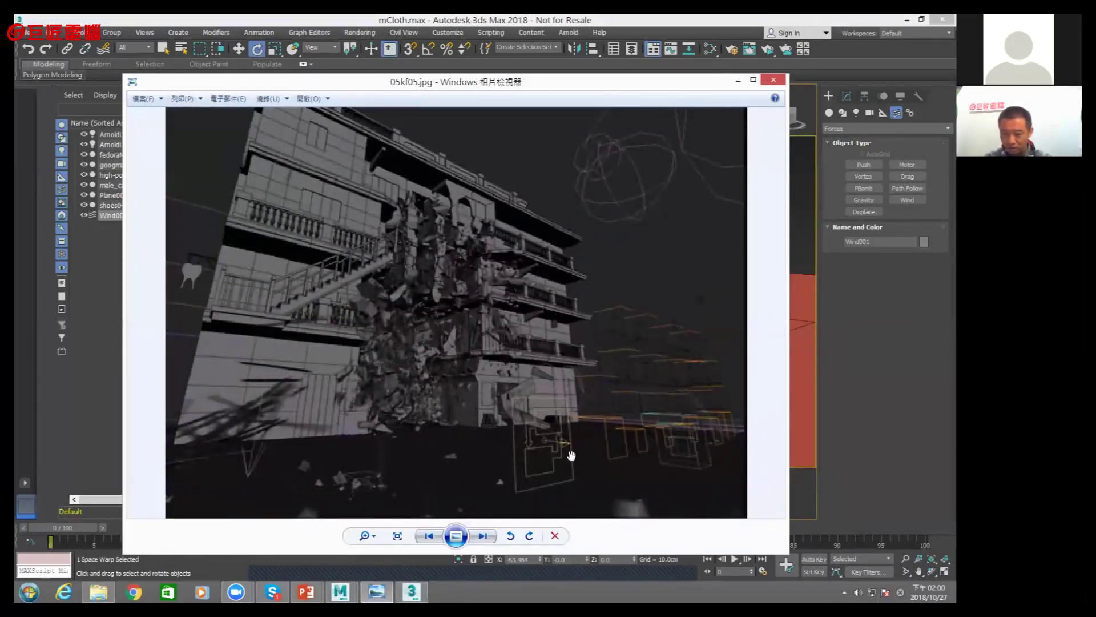
{"action": "scroll", "coordinate": [541, 428], "scroll_direction": "down", "scroll_amount": 1}
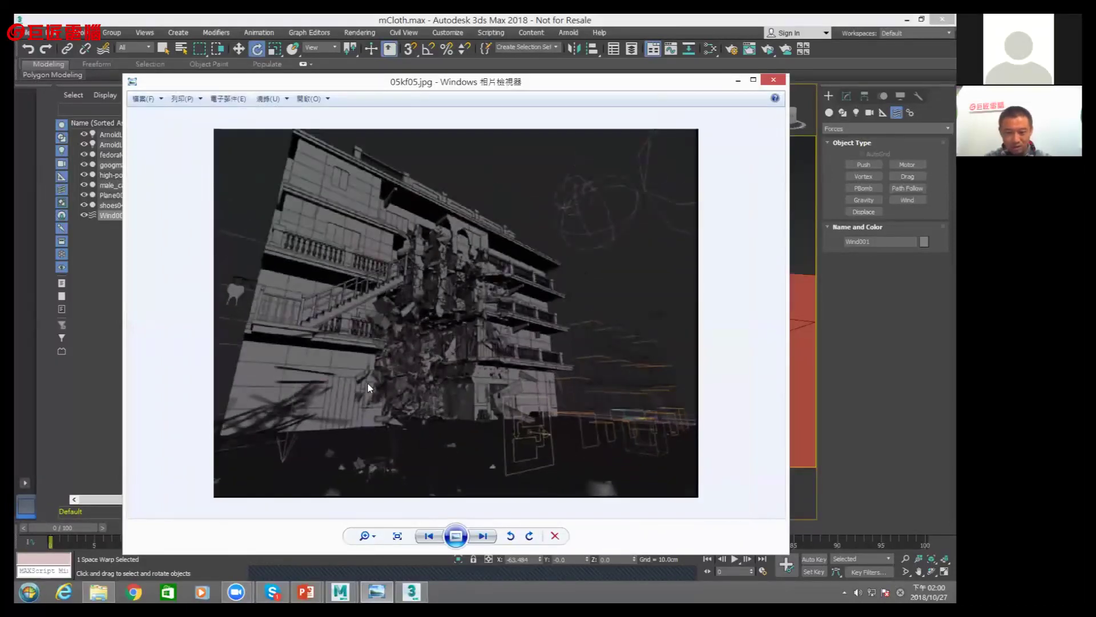
{"action": "scroll", "coordinate": [457, 343], "scroll_direction": "down", "scroll_amount": 1}
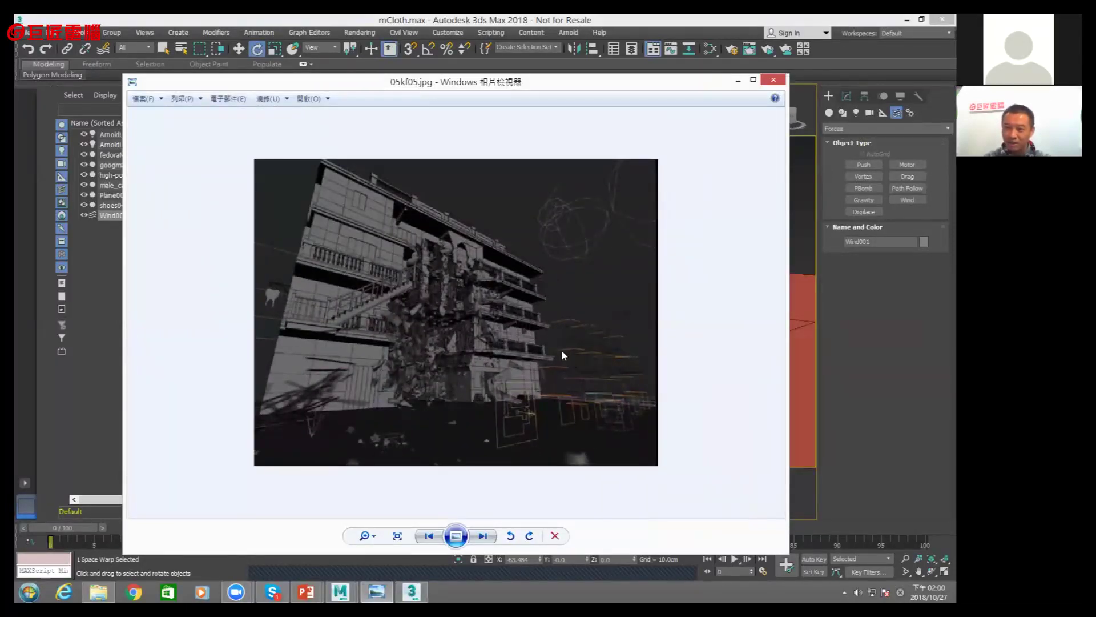
{"action": "left_click", "coordinate": [484, 536]}
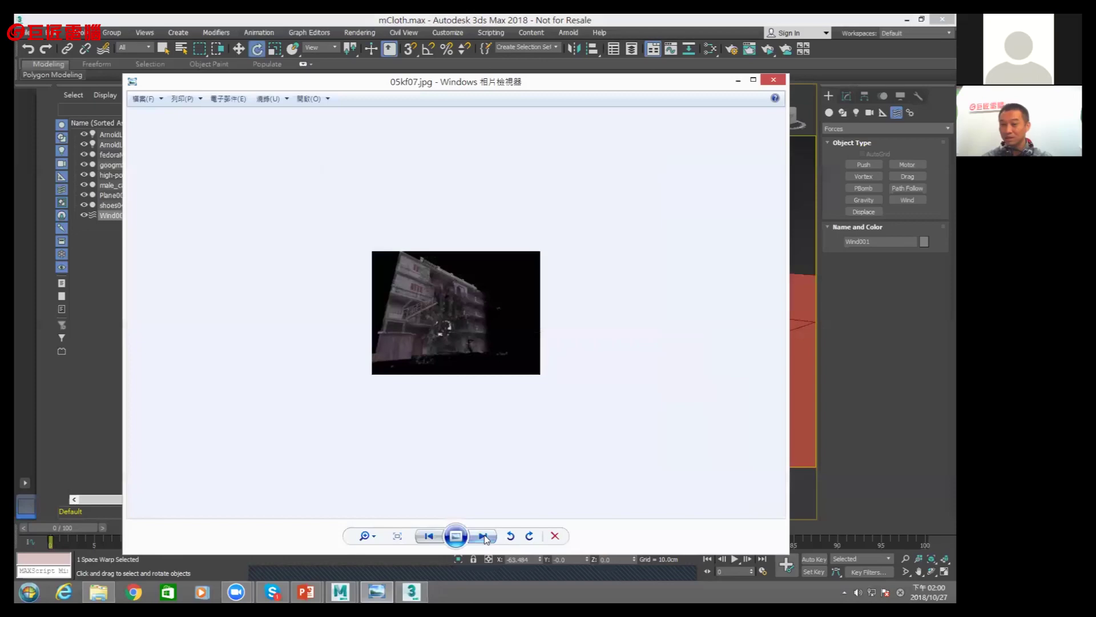
{"action": "scroll", "coordinate": [496, 394], "scroll_direction": "up", "scroll_amount": 1}
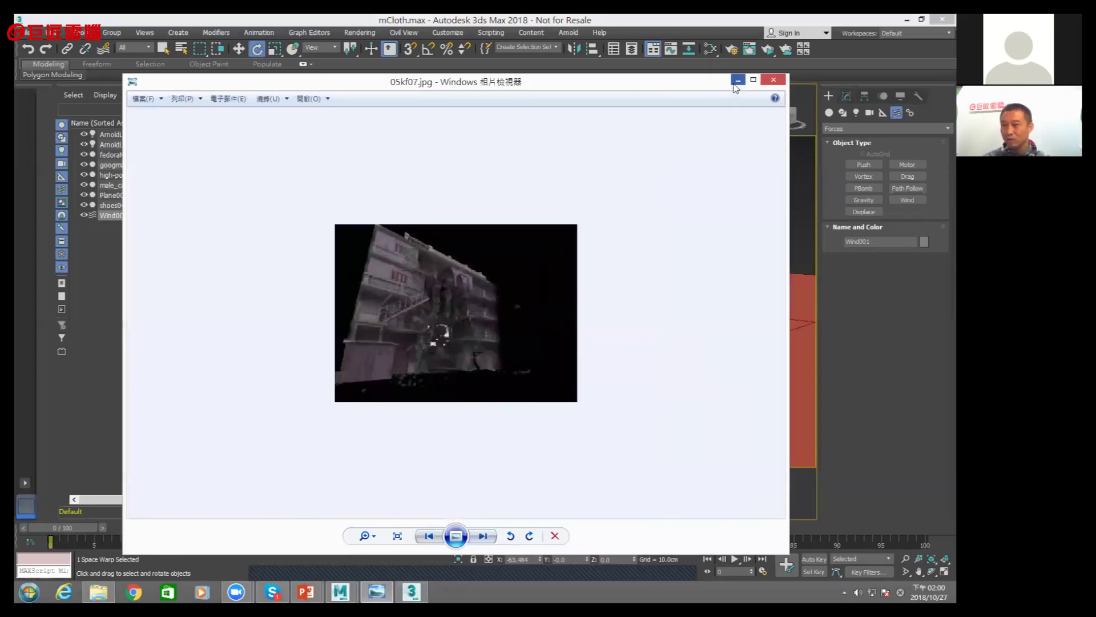
{"action": "left_click", "coordinate": [773, 79]}
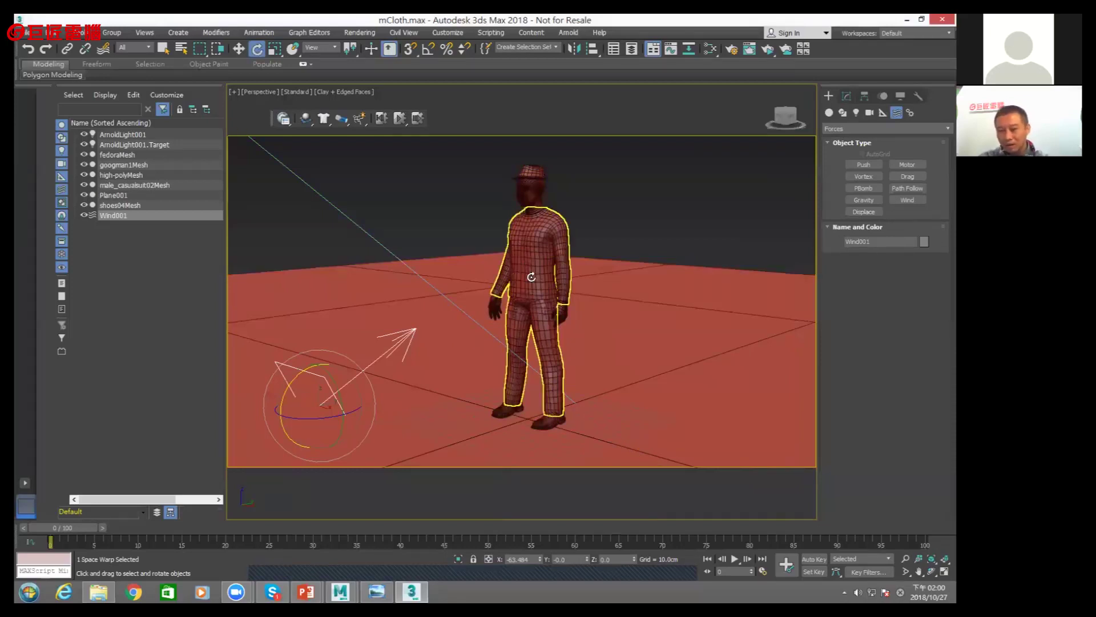
Add Wind001 to the suit's mCloth forces, test-simulate, and reset the cloth
{"action": "left_click", "coordinate": [533, 233]}
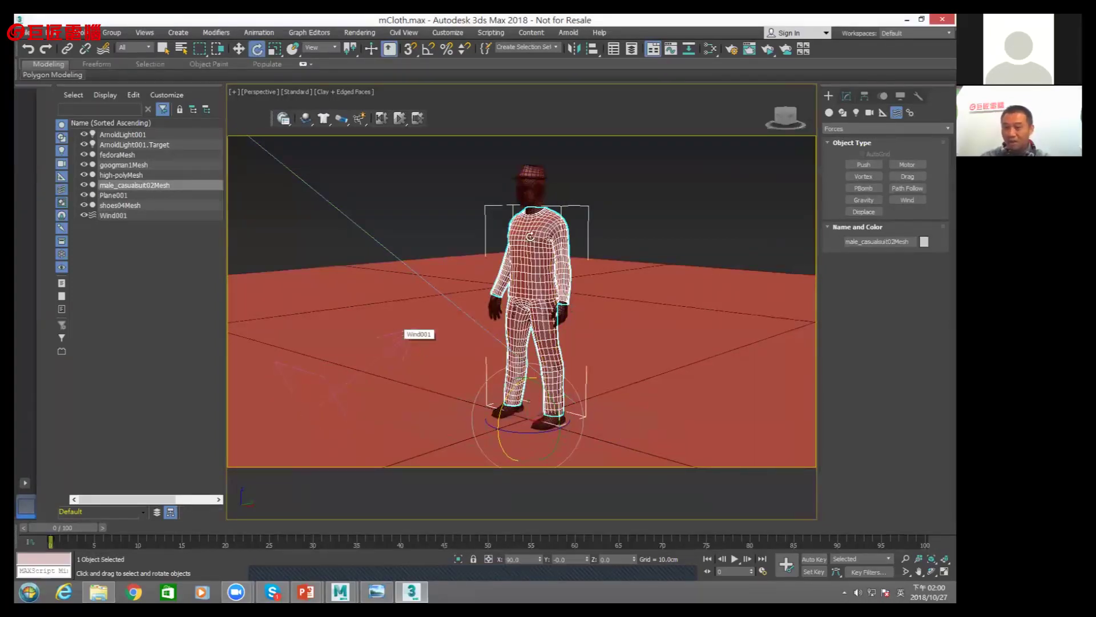
{"action": "left_click", "coordinate": [846, 97]}
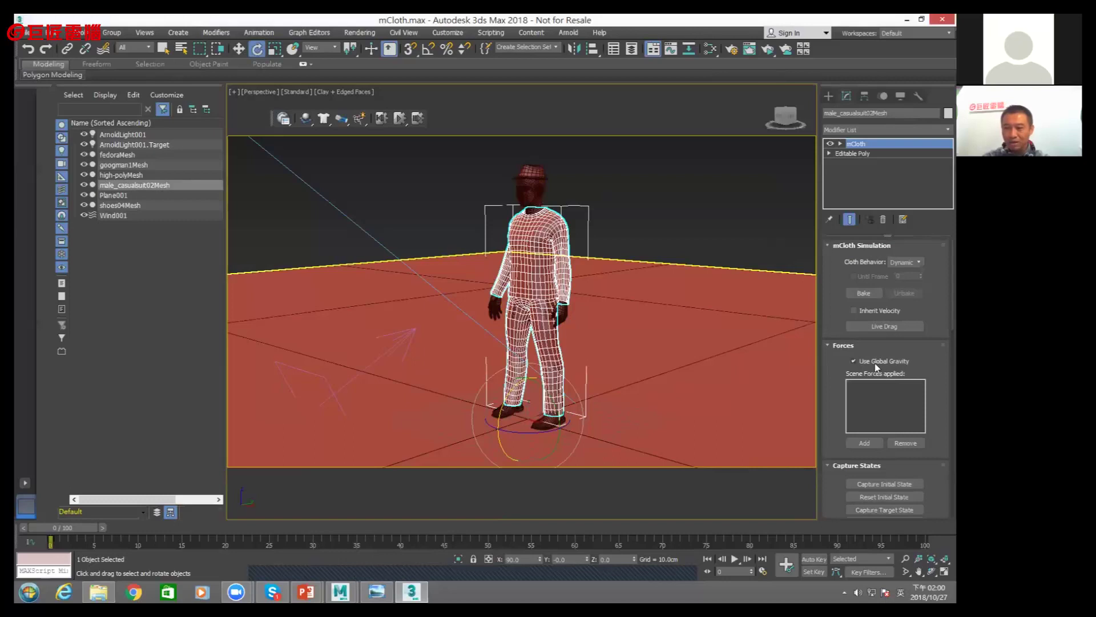
{"action": "left_click", "coordinate": [864, 443]}
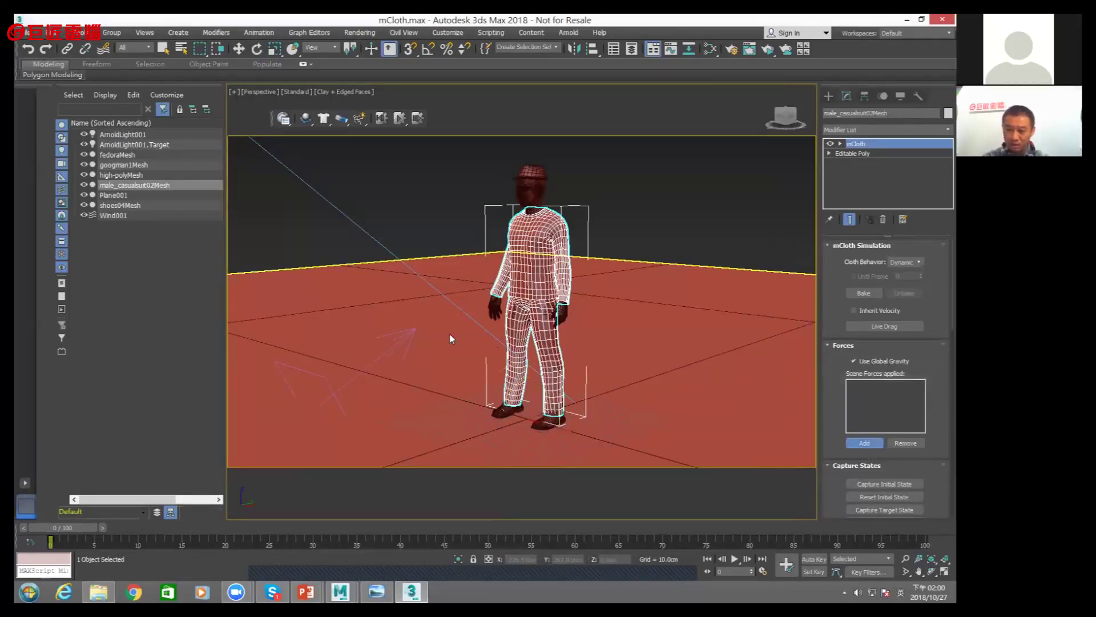
{"action": "left_click", "coordinate": [411, 331]}
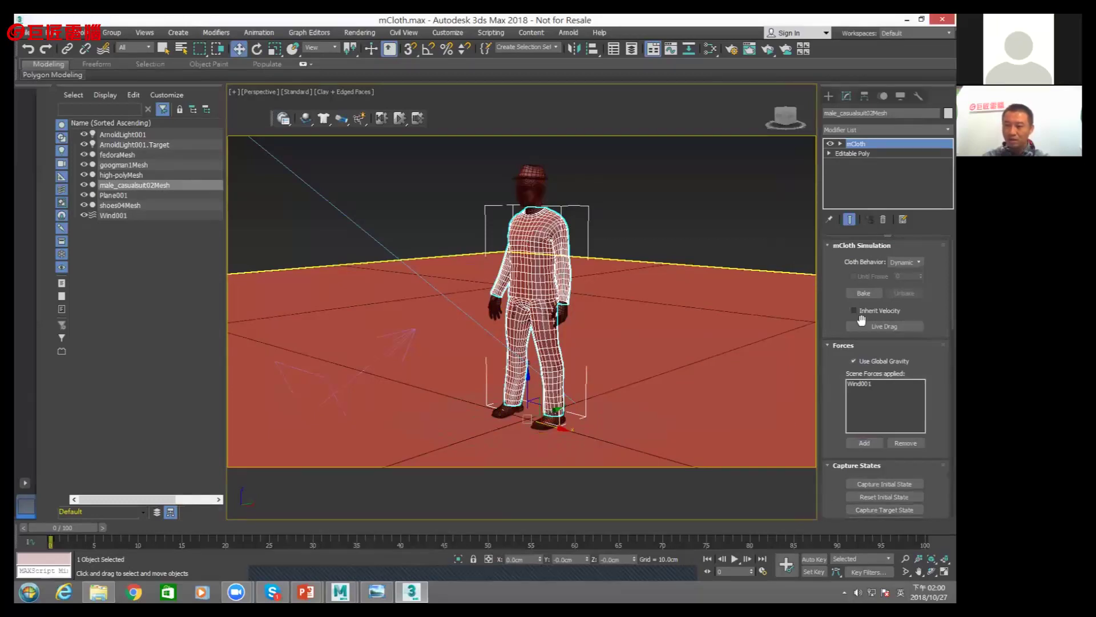
{"action": "left_click", "coordinate": [399, 122]}
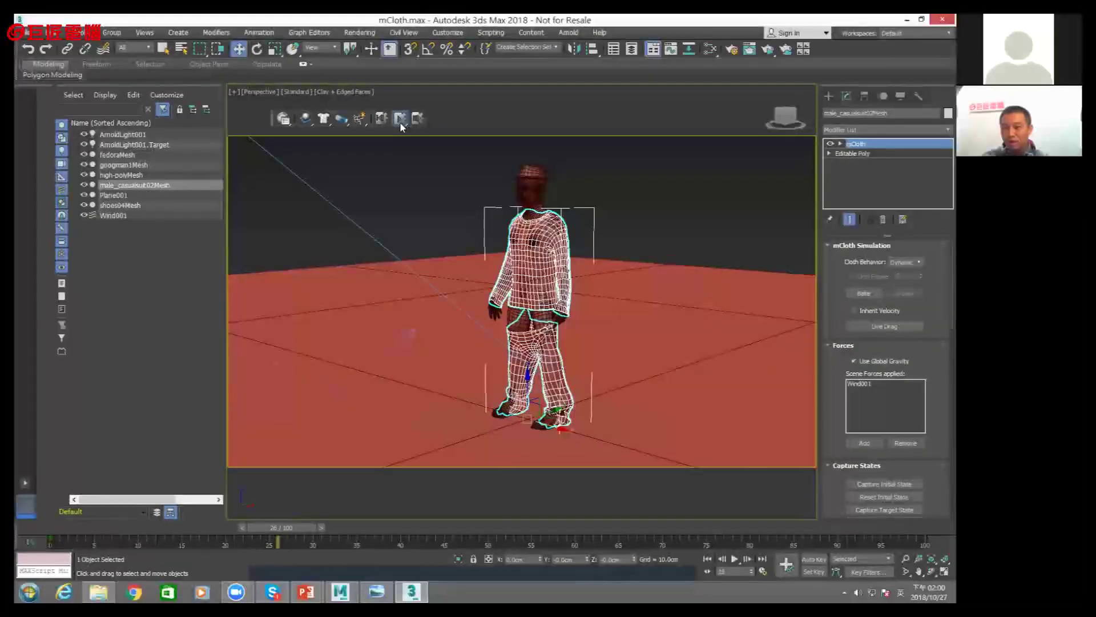
{"action": "left_click", "coordinate": [382, 118]}
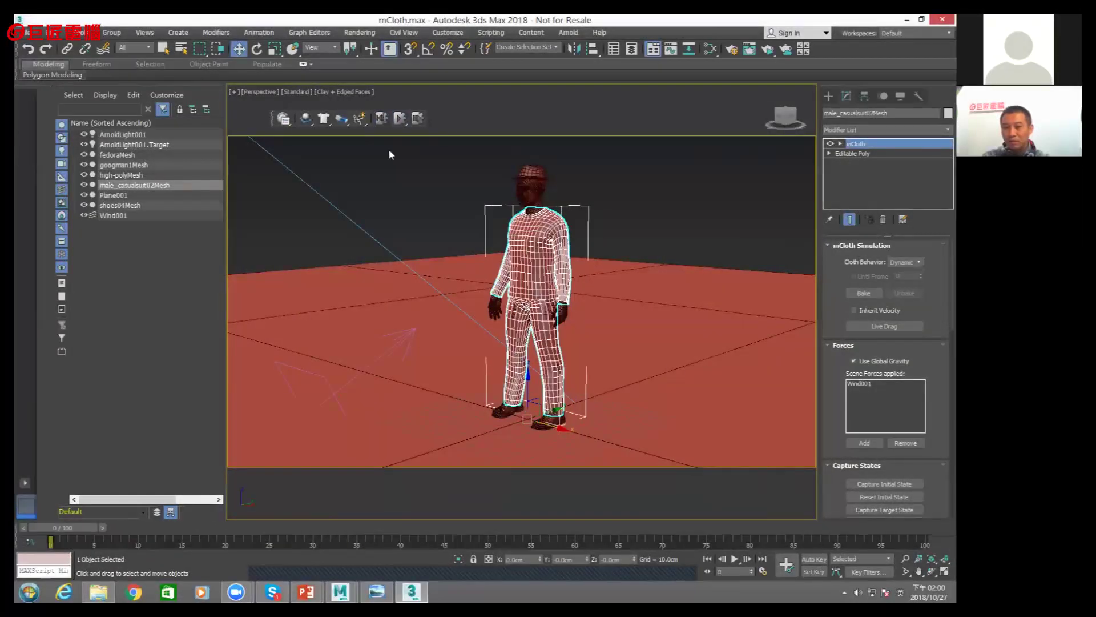
Raise Wind001's strength to 15.0, re-simulate the cloth, and reset it to frame 0
{"action": "left_click", "coordinate": [406, 341]}
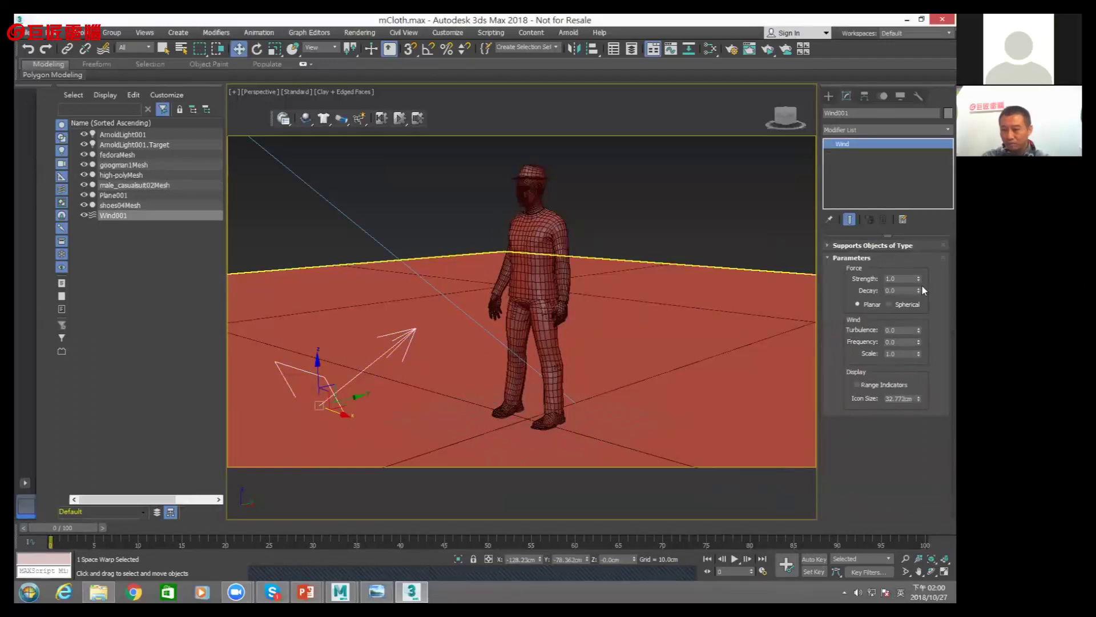
{"action": "left_click_drag", "start_coordinate": [919, 279], "coordinate": [918, 245]}
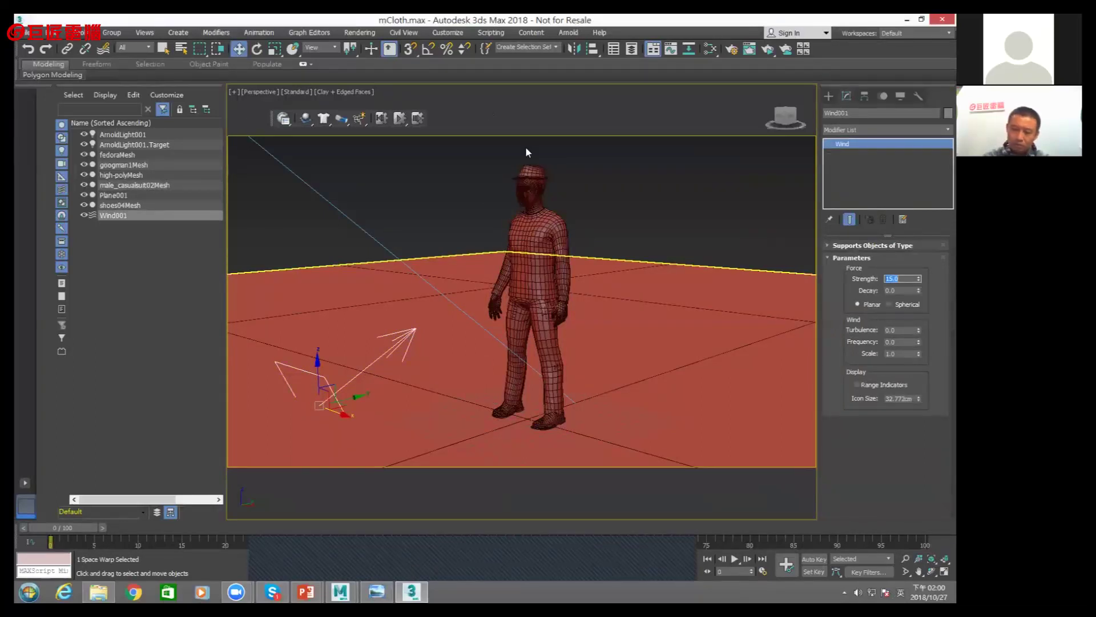
{"action": "left_click", "coordinate": [401, 119]}
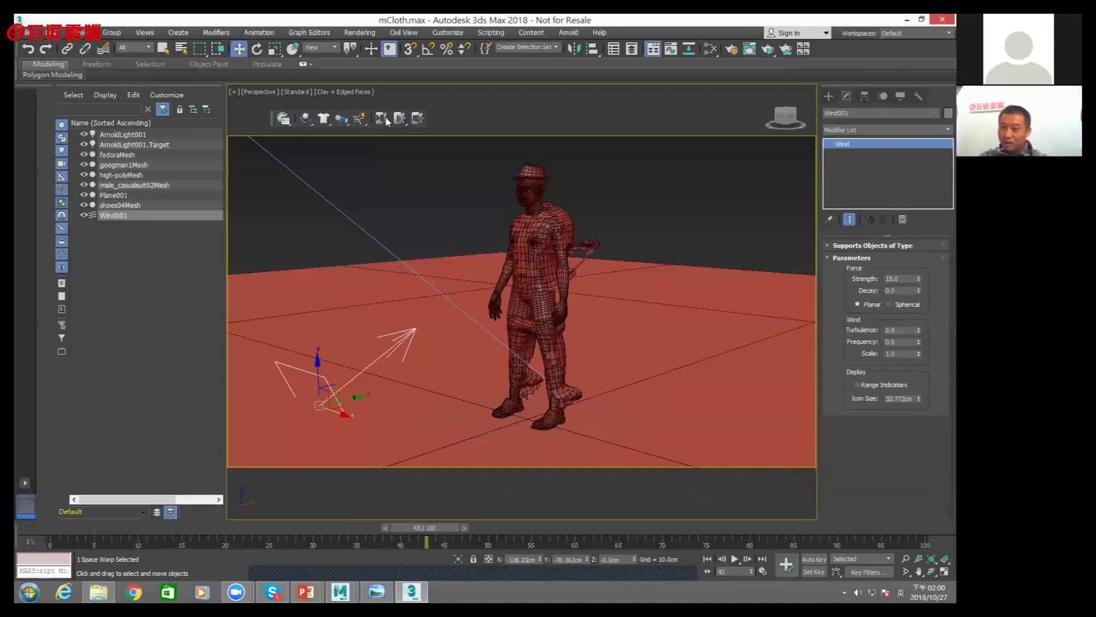
{"action": "left_click", "coordinate": [382, 119]}
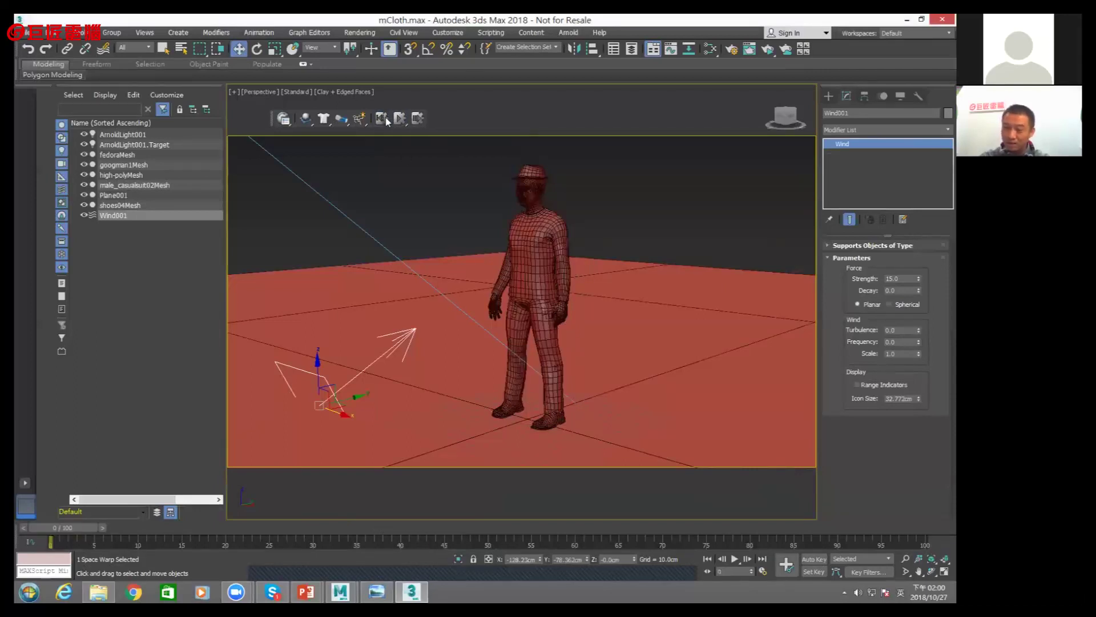
{"action": "left_click", "coordinate": [521, 269]}
Group the suit's 183 waist vertices as Group001 and pin them
{"action": "left_click", "coordinate": [841, 144]}
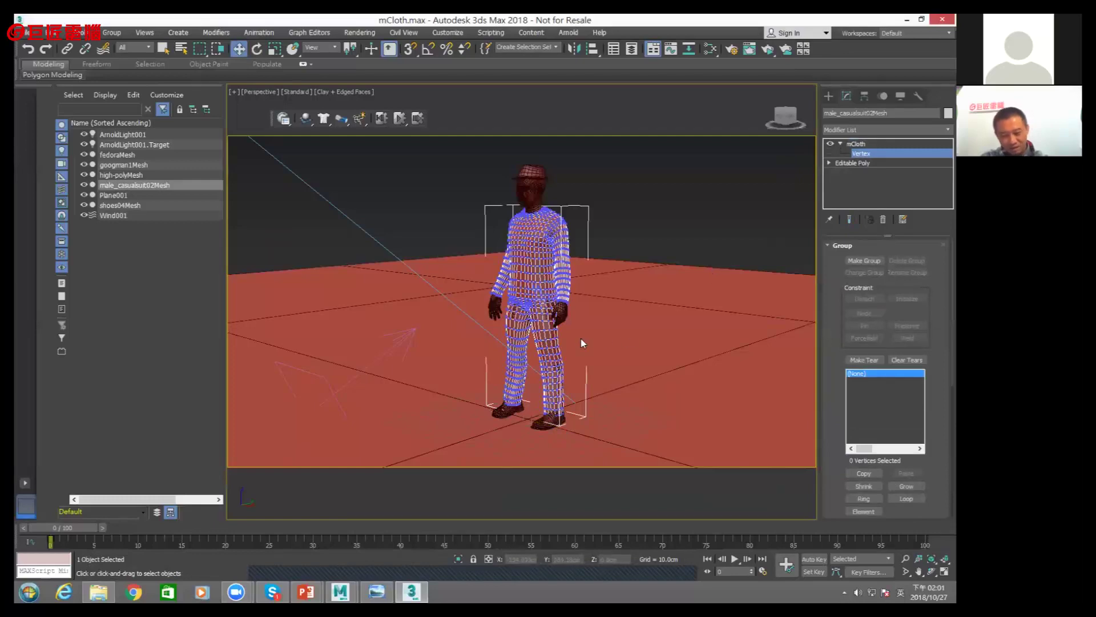
{"action": "middle_click_drag", "start_coordinate": [601, 340], "coordinate": [471, 237], "text": "alt"}
{"action": "scroll", "coordinate": [471, 237], "scroll_direction": "up", "scroll_amount": 3}
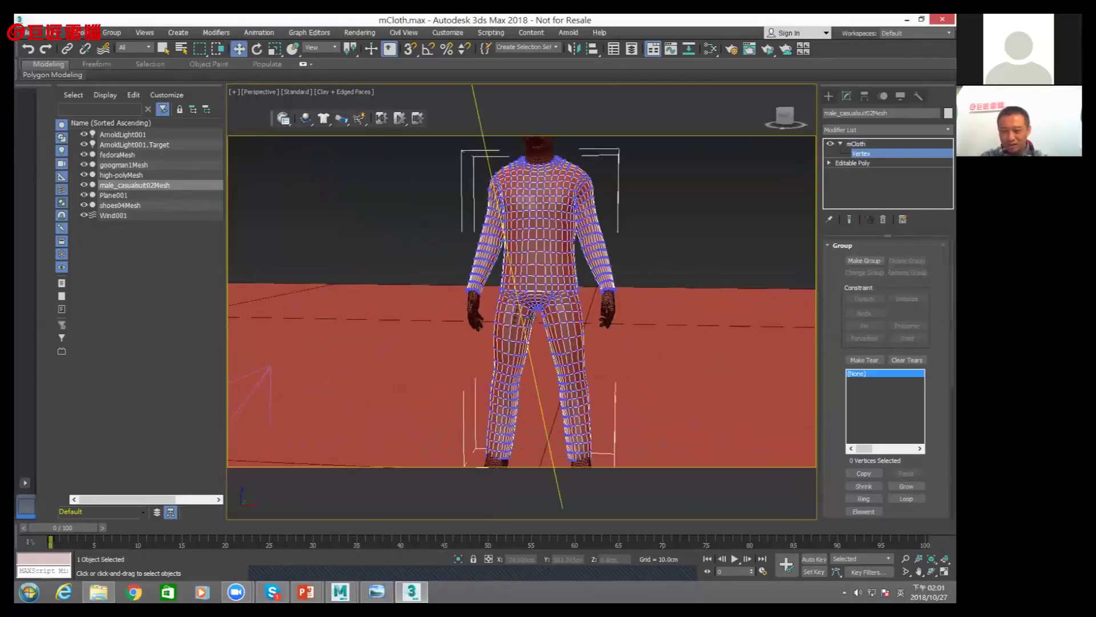
{"action": "scroll", "coordinate": [471, 237], "scroll_direction": "up", "scroll_amount": 3}
{"action": "left_click_drag", "start_coordinate": [656, 284], "coordinate": [656, 283]}
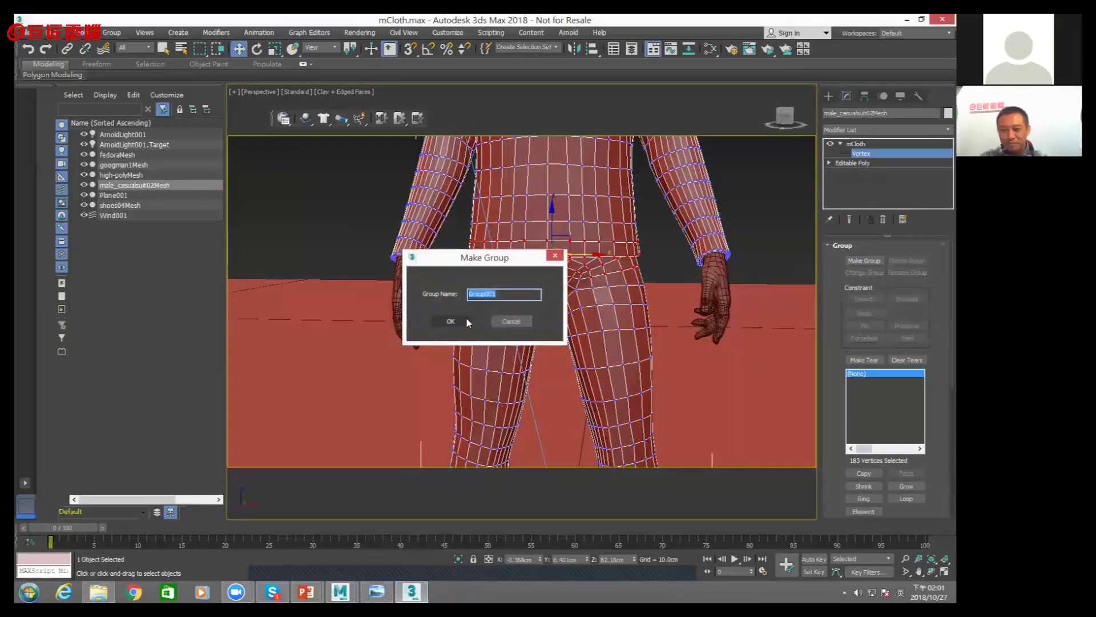
{"action": "left_click", "coordinate": [467, 320]}
{"action": "left_click", "coordinate": [865, 325]}
{"action": "left_click", "coordinate": [856, 143]}
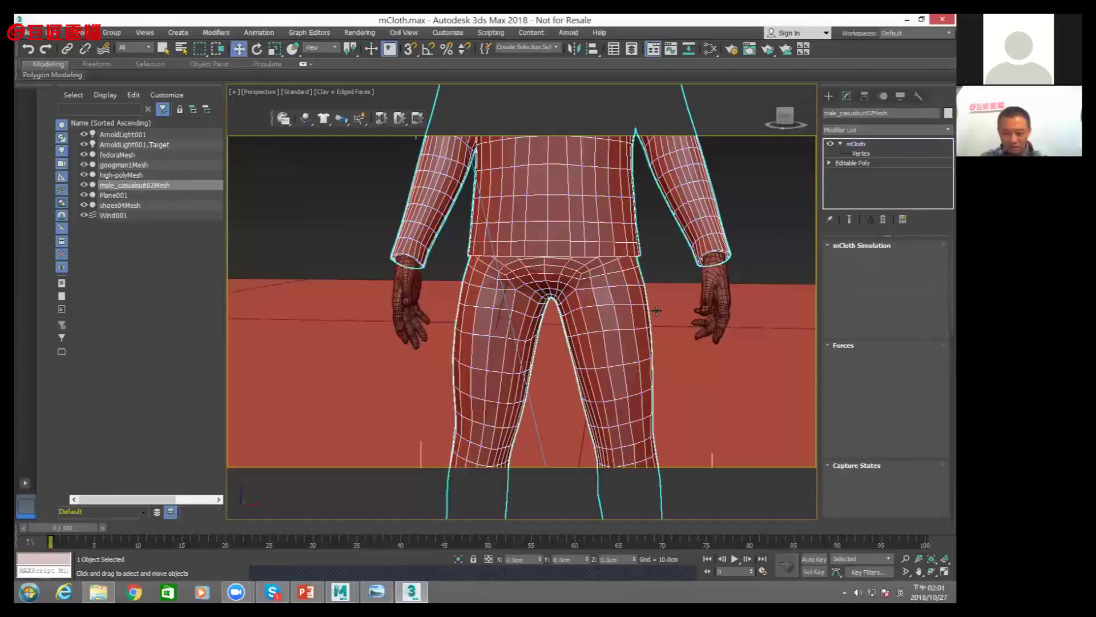
Switch the viewport to Default Shading and orbit out to see the whole figure
{"action": "scroll", "coordinate": [670, 336], "scroll_direction": "down", "scroll_amount": 3}
{"action": "middle_click_drag", "start_coordinate": [692, 331], "coordinate": [513, 286], "text": "alt"}
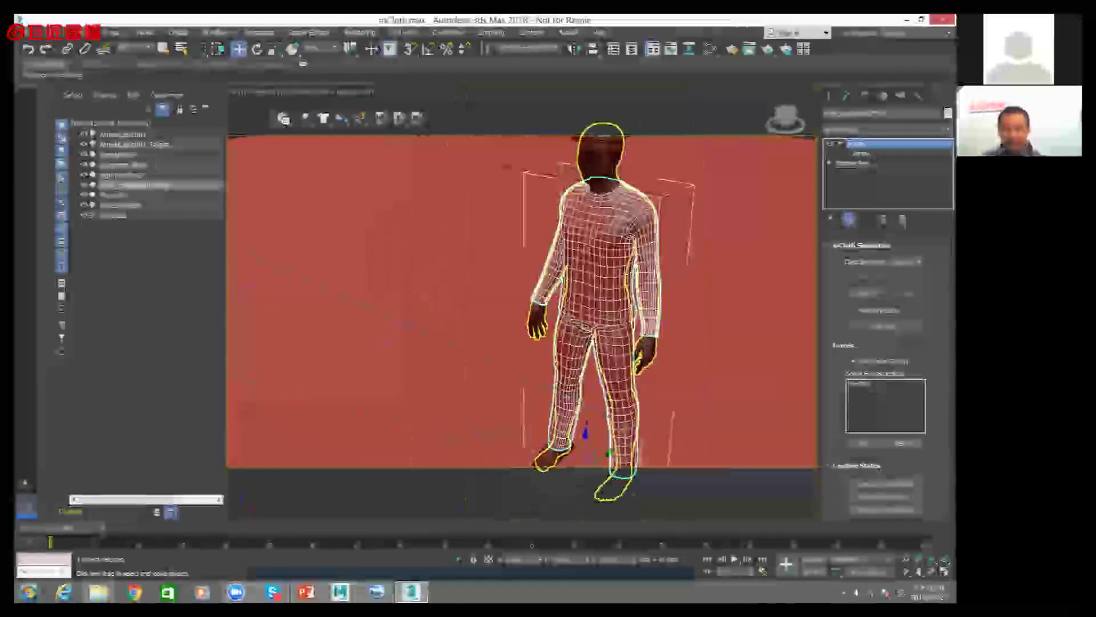
{"action": "left_click", "coordinate": [324, 93]}
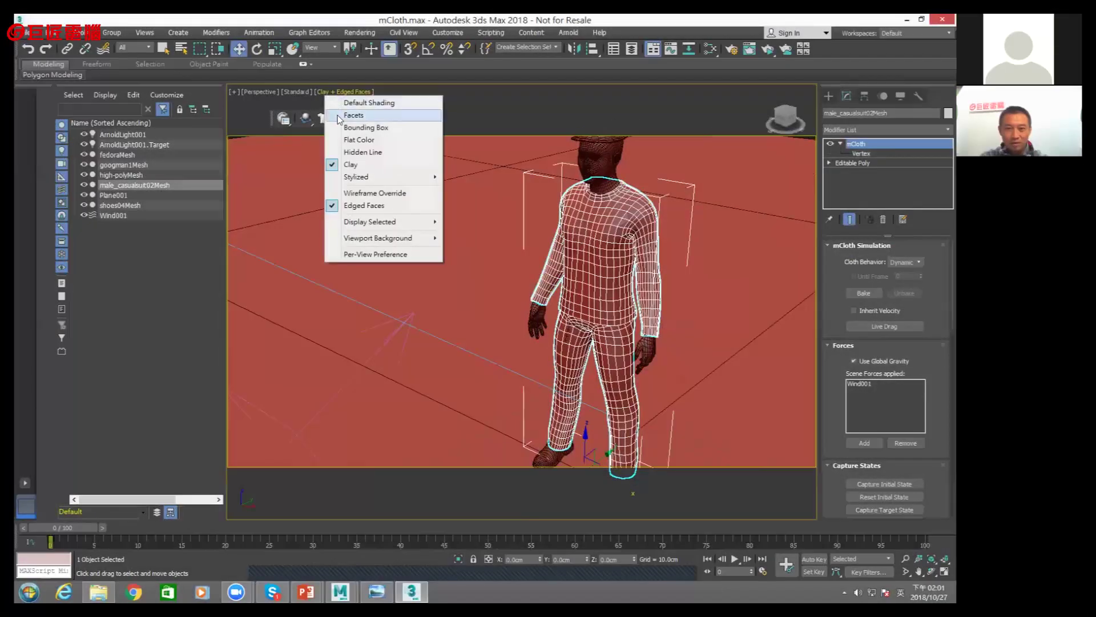
{"action": "left_click", "coordinate": [379, 101]}
{"action": "scroll", "coordinate": [532, 288], "scroll_direction": "down", "scroll_amount": 3}
{"action": "middle_click_drag", "start_coordinate": [532, 289], "coordinate": [552, 273], "text": "alt"}
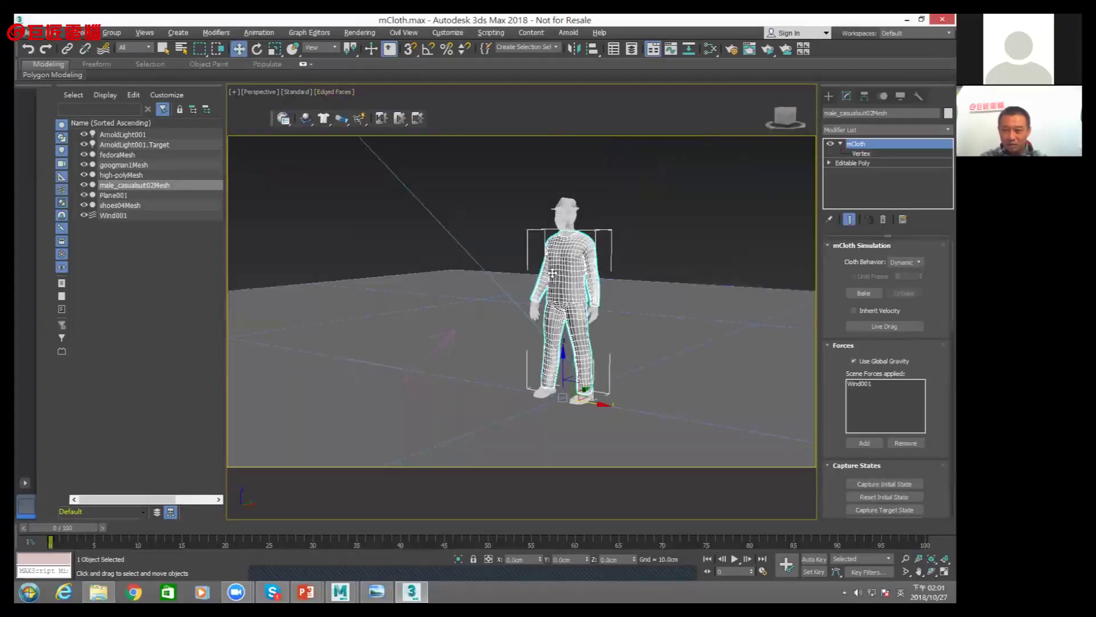
{"action": "left_click", "coordinate": [712, 50]}
{"action": "key", "text": "m"}
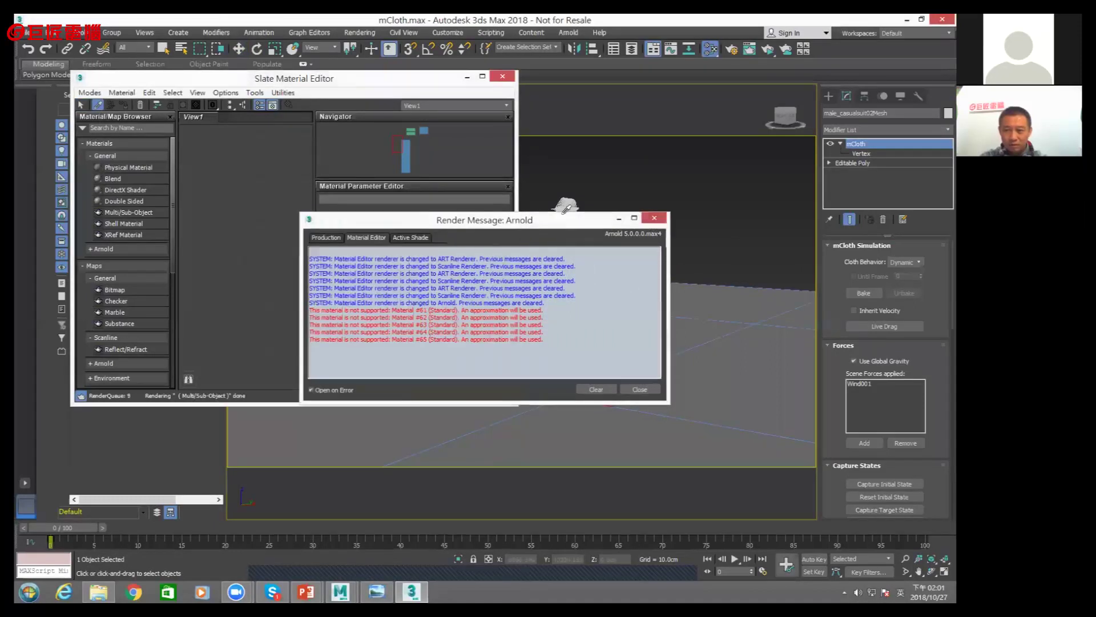
{"action": "left_click", "coordinate": [654, 218]}
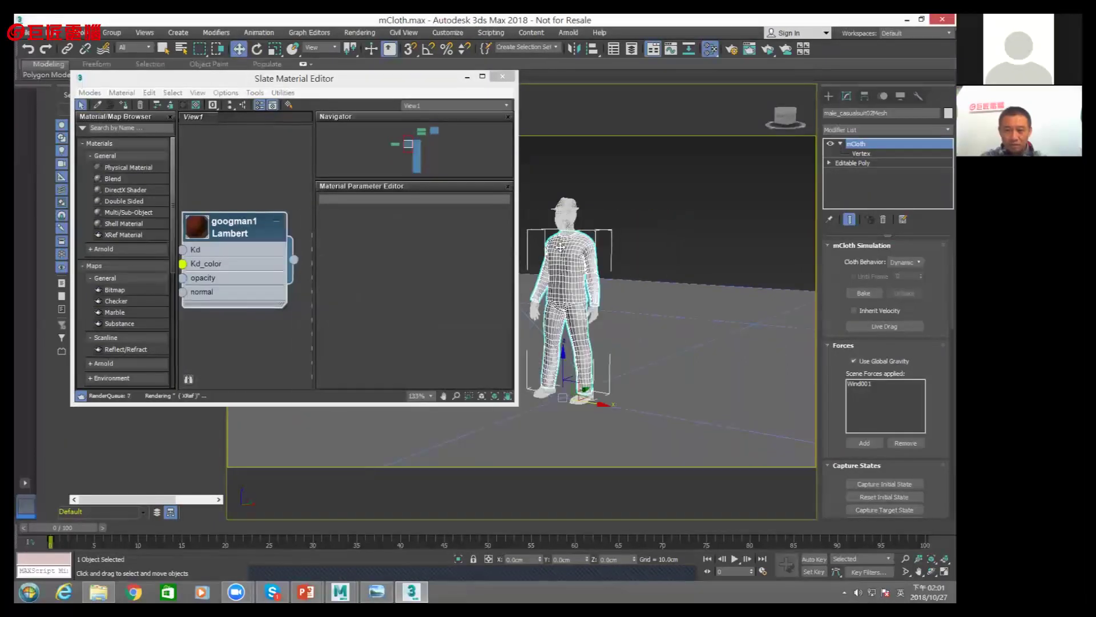
{"action": "left_click", "coordinate": [97, 104]}
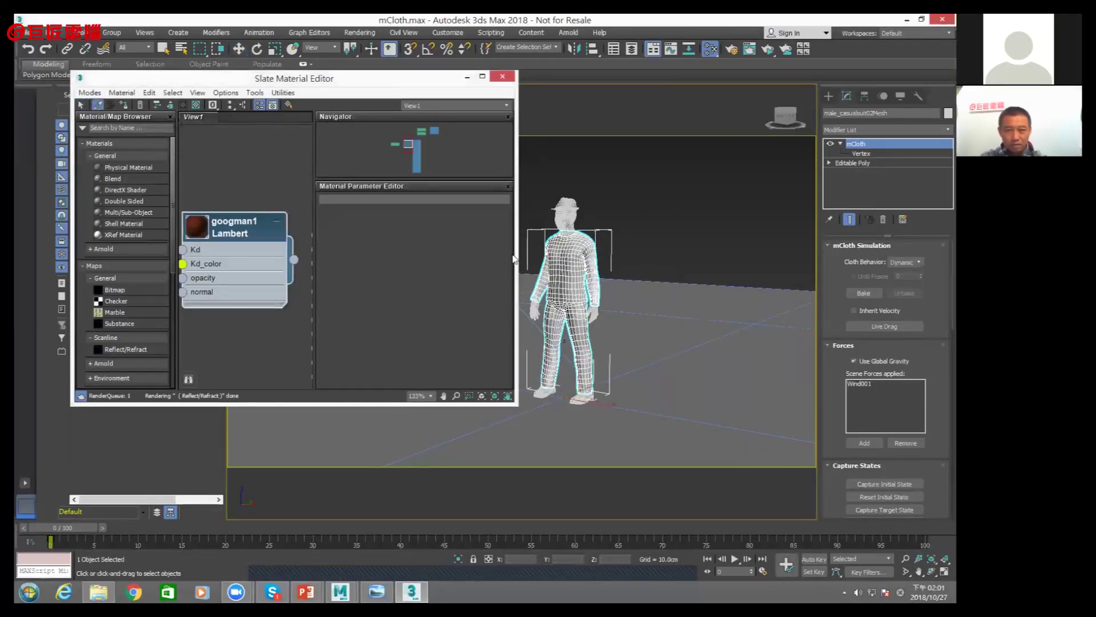
{"action": "left_click", "coordinate": [580, 247]}
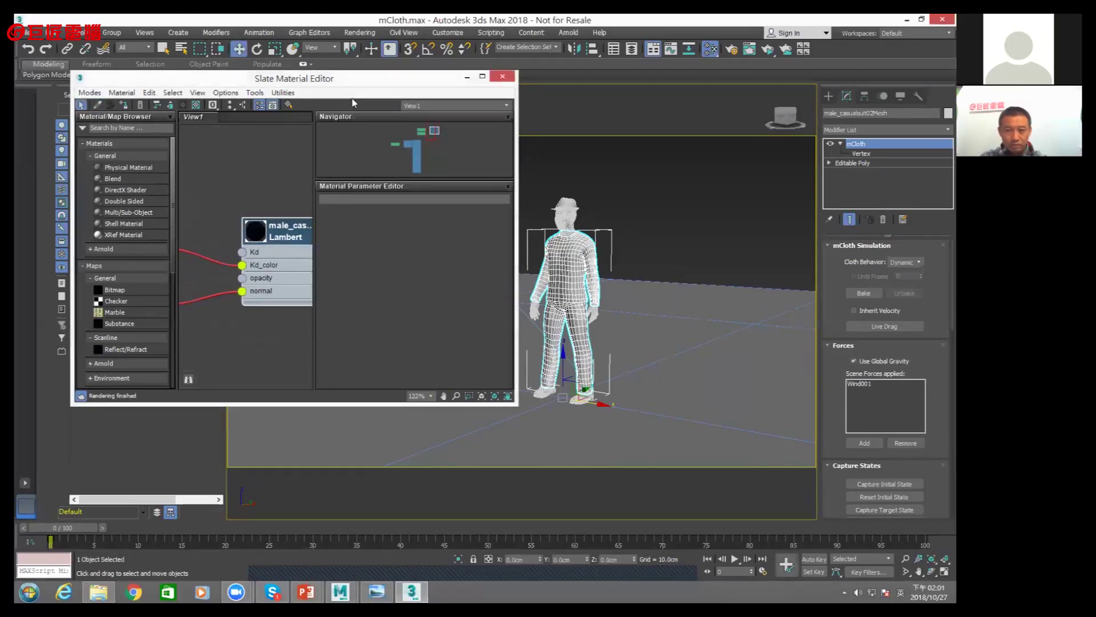
{"action": "double_click", "coordinate": [351, 78]}
{"action": "middle_click_drag", "start_coordinate": [277, 265], "coordinate": [425, 215]}
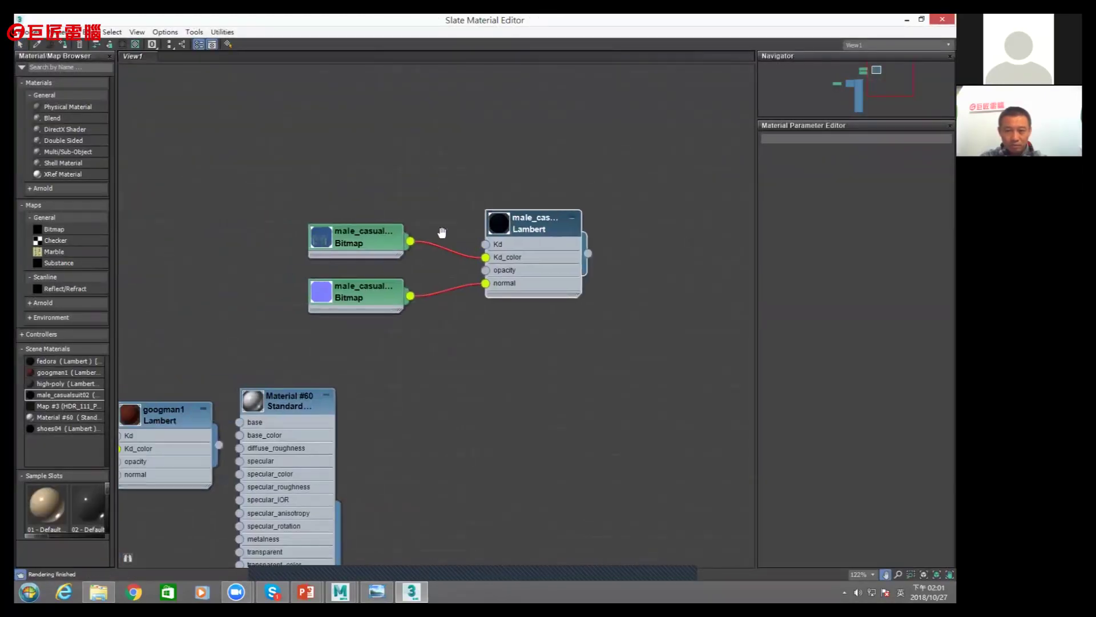
{"action": "left_click", "coordinate": [424, 214]}
{"action": "left_click", "coordinate": [135, 45]}
{"action": "left_click", "coordinate": [596, 388]}
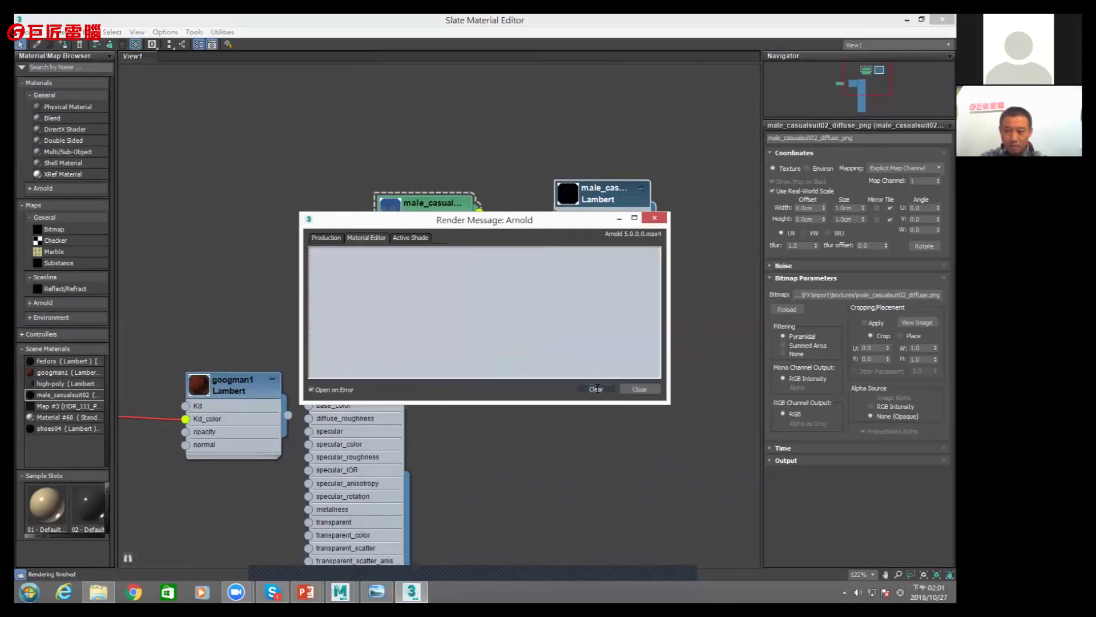
{"action": "left_click", "coordinate": [639, 388]}
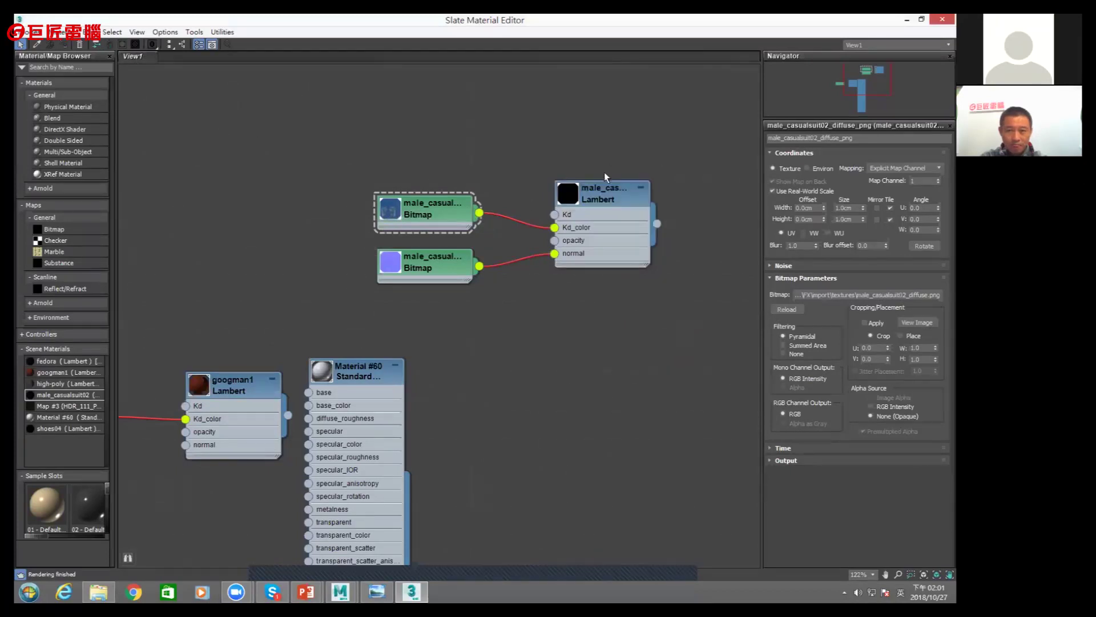
{"action": "left_click", "coordinate": [136, 46]}
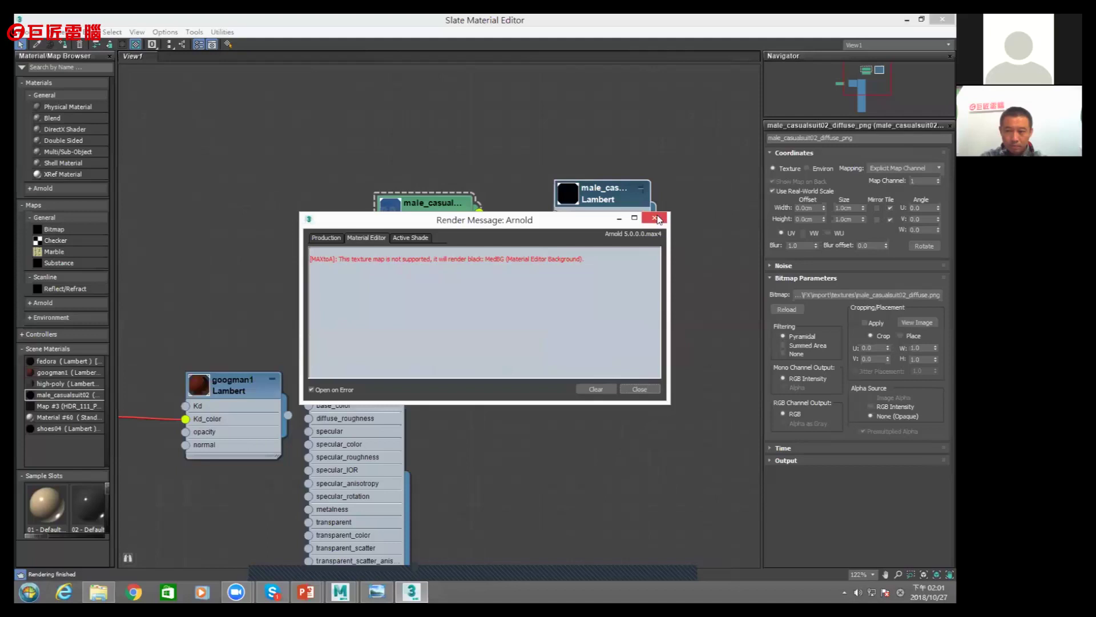
{"action": "left_click", "coordinate": [657, 218]}
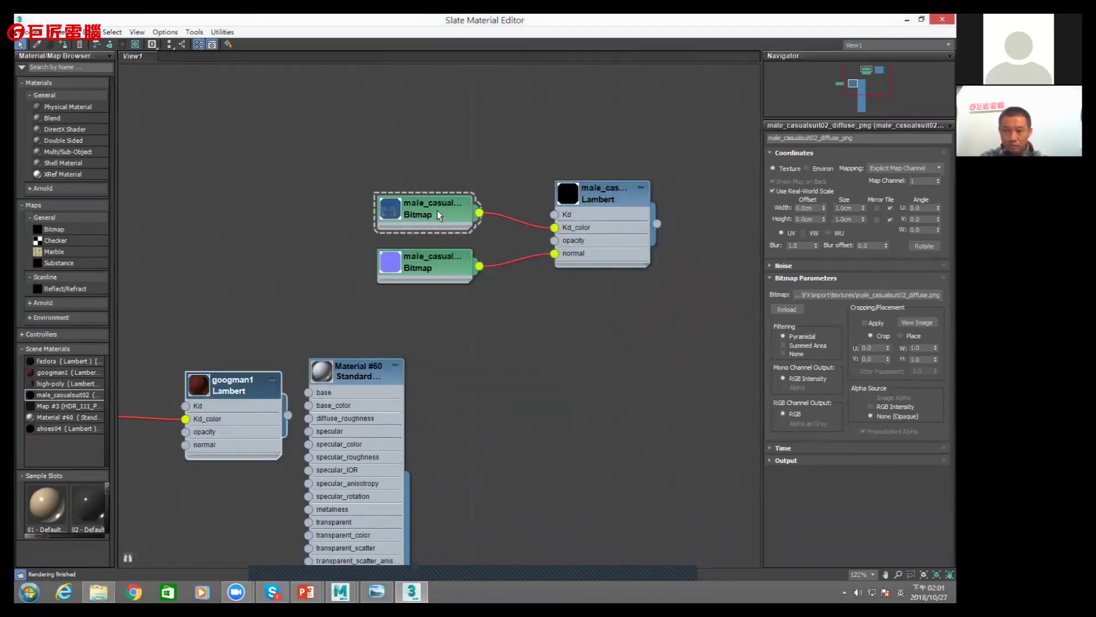
{"action": "left_click", "coordinate": [135, 44]}
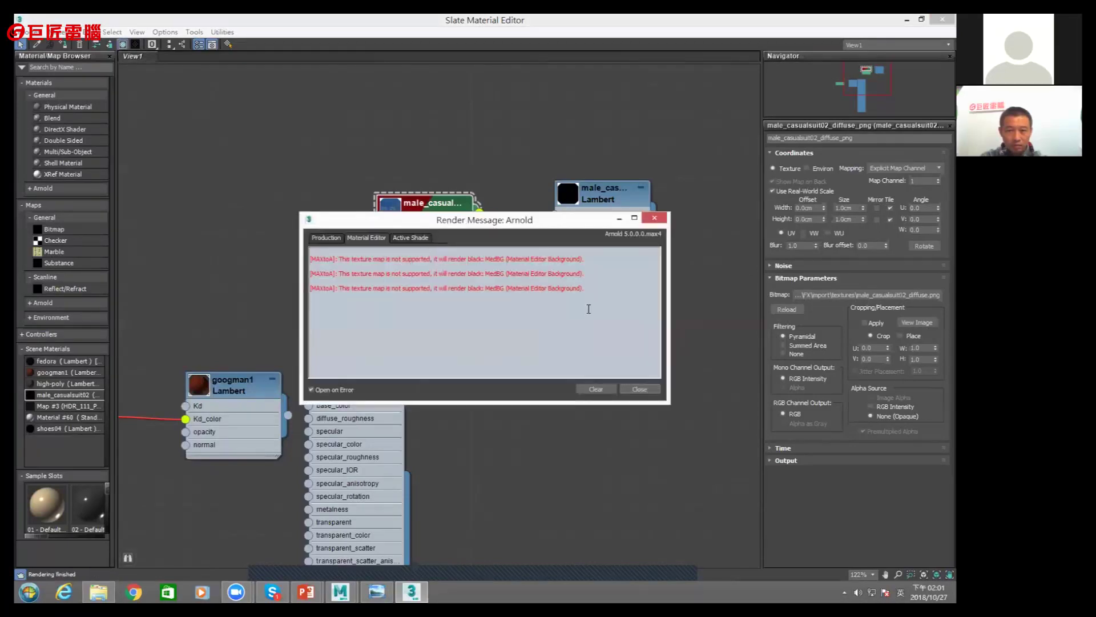
{"action": "left_click", "coordinate": [661, 224]}
{"action": "key", "text": "m"}
{"action": "left_click", "coordinate": [619, 242]}
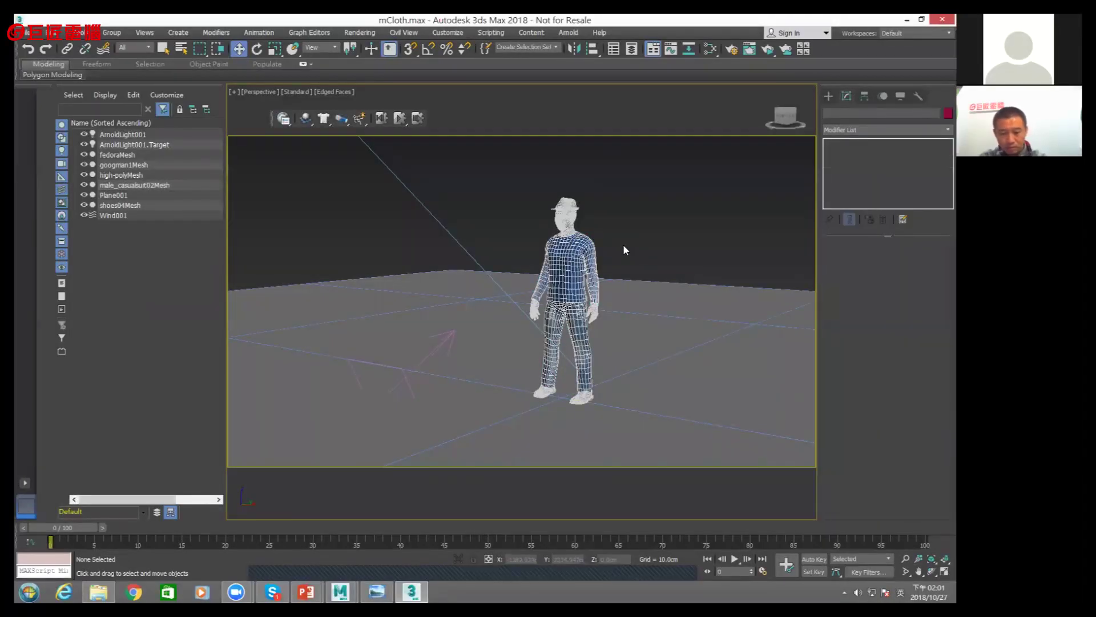
Turn off Edged Faces in the viewport shading and orbit to a lower angle
{"action": "left_click", "coordinate": [317, 94]}
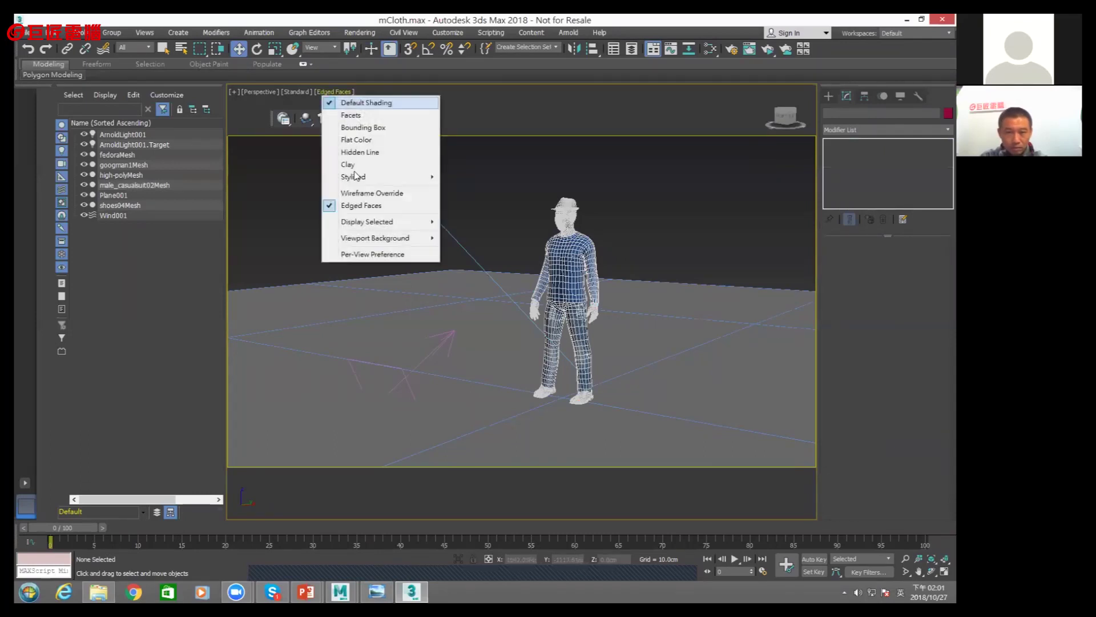
{"action": "left_click", "coordinate": [351, 205]}
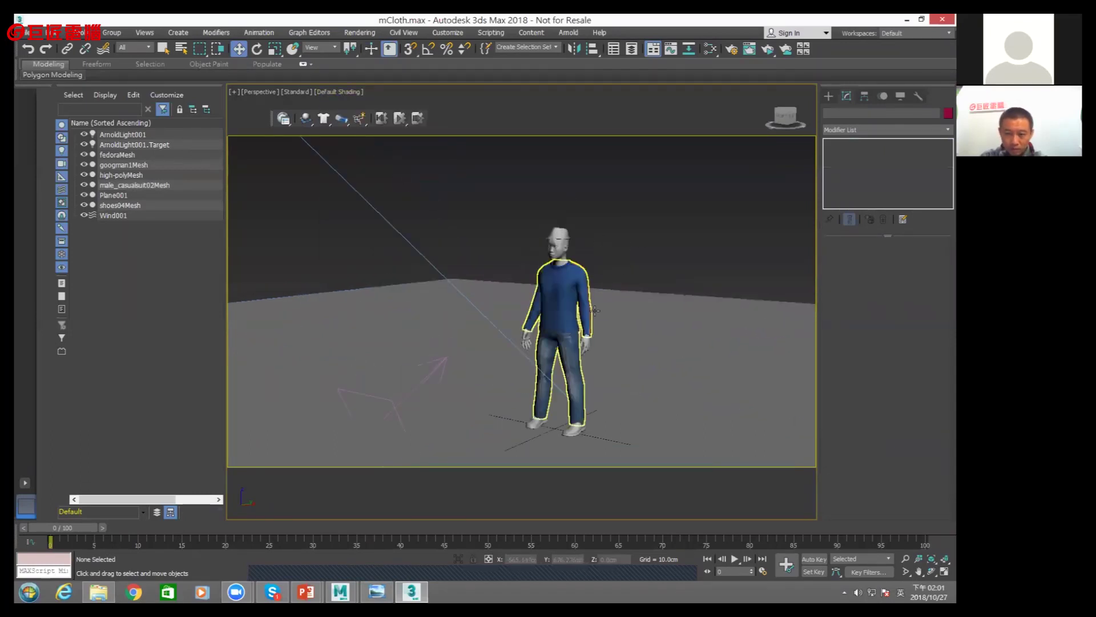
{"action": "mouse_move", "coordinate": [607, 287]}
{"action": "middle_mouse_down", "text": "alt"}
{"action": "mouse_move", "coordinate": [584, 297]}
{"action": "mouse_move", "coordinate": [590, 290]}
{"action": "middle_mouse_up", "text": "alt"}
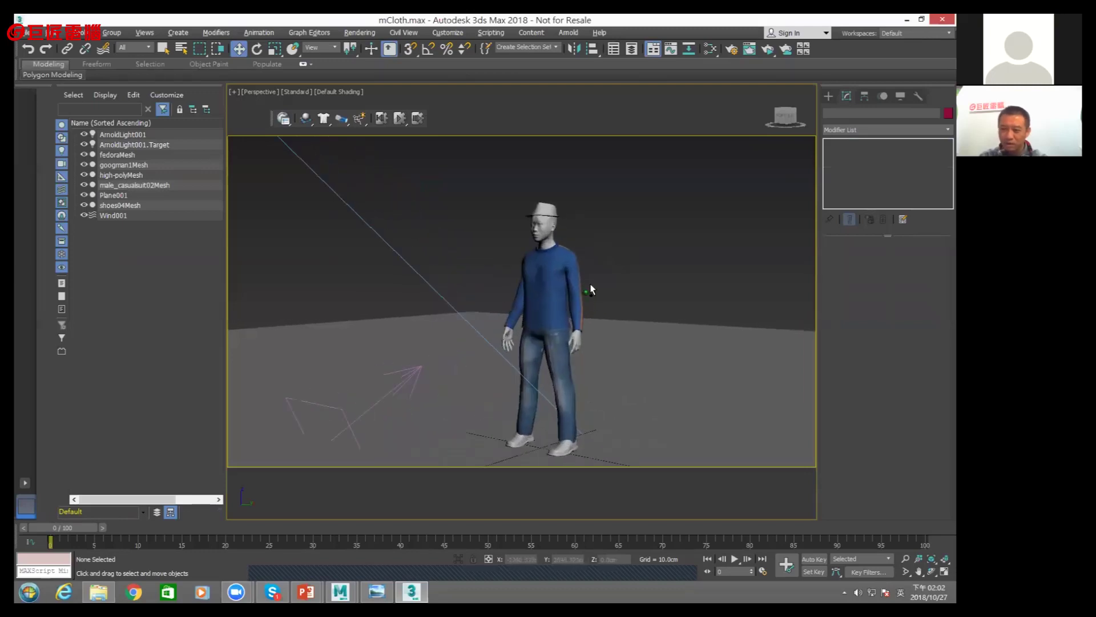
Preview the cloth simulation and reset it to frame 0
{"action": "left_click", "coordinate": [399, 120]}
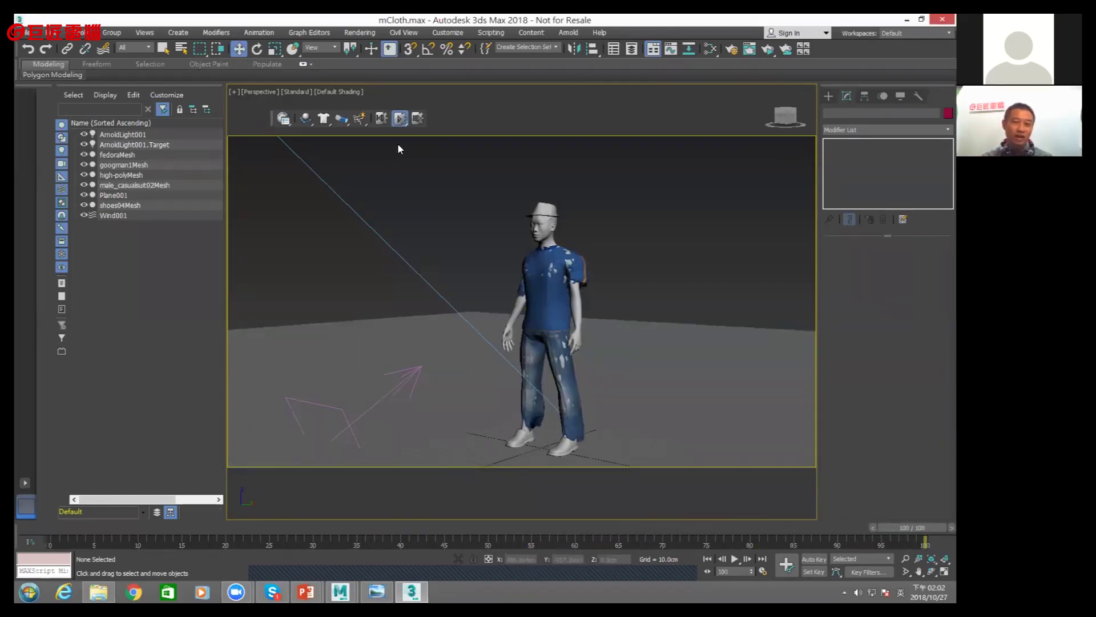
{"action": "left_click", "coordinate": [381, 119]}
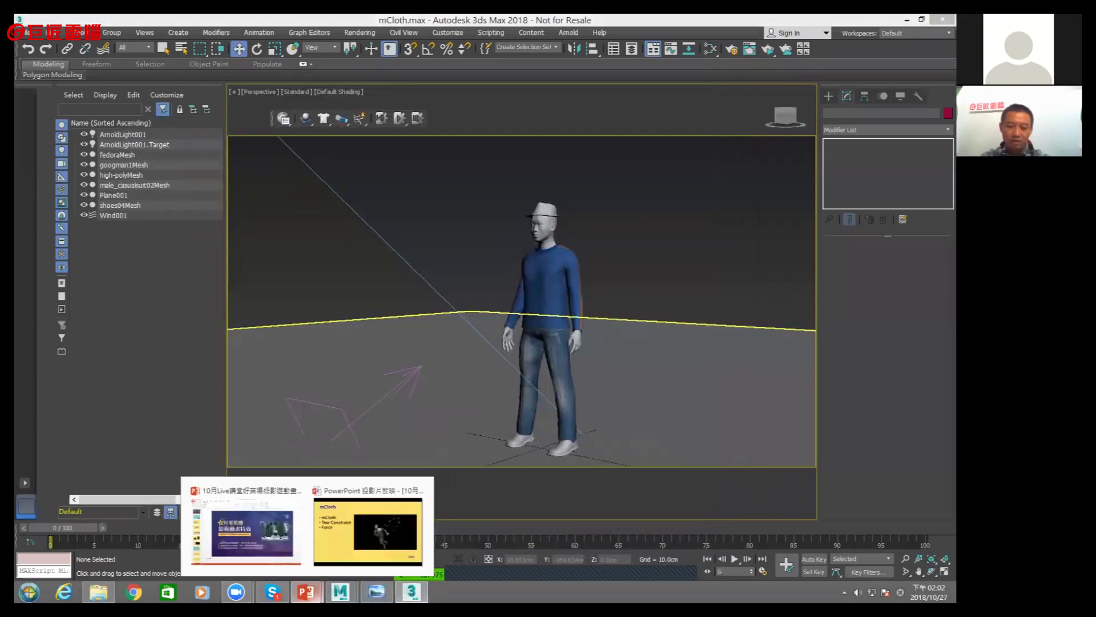
{"action": "left_click", "coordinate": [382, 531]}
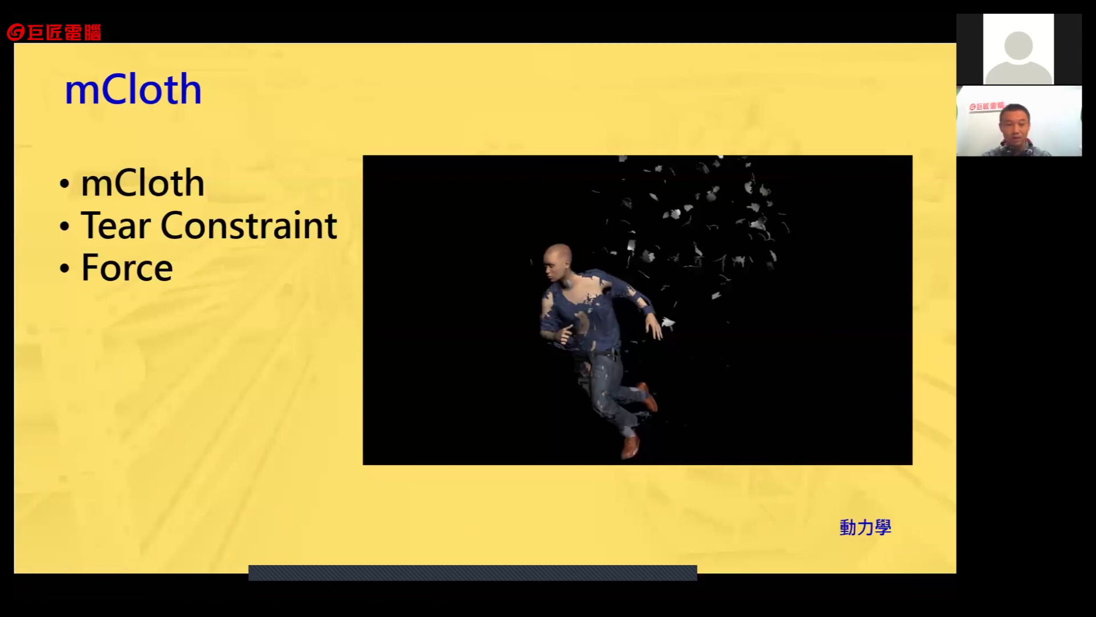
Leave the PowerPoint slide for 3ds Max and select the suit mesh
{"action": "key", "text": "alt+Tab"}
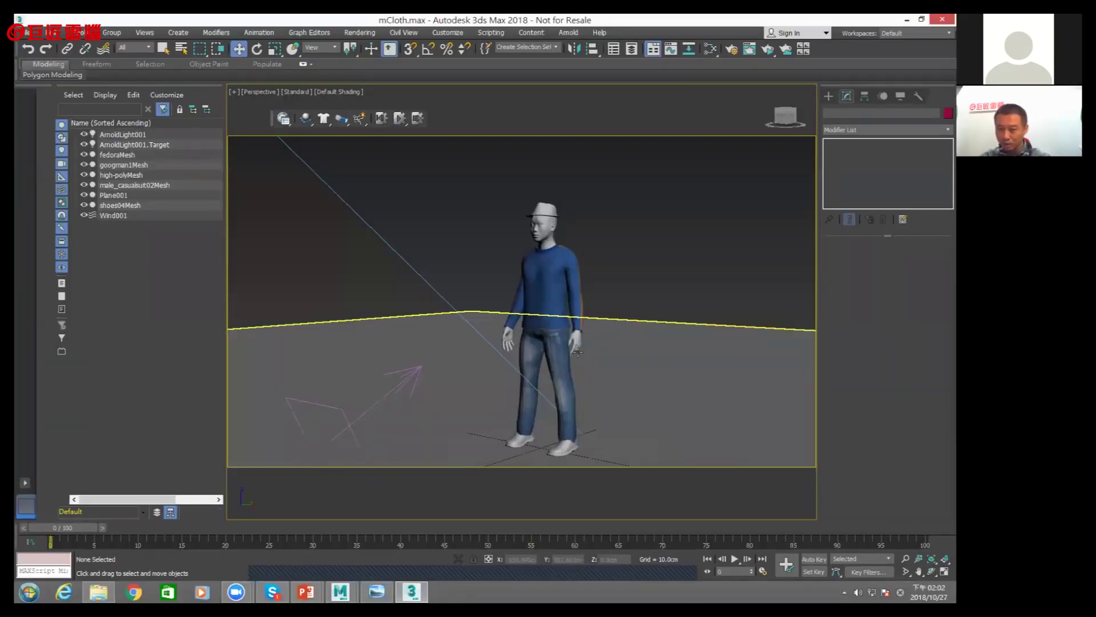
{"action": "left_click", "coordinate": [540, 313]}
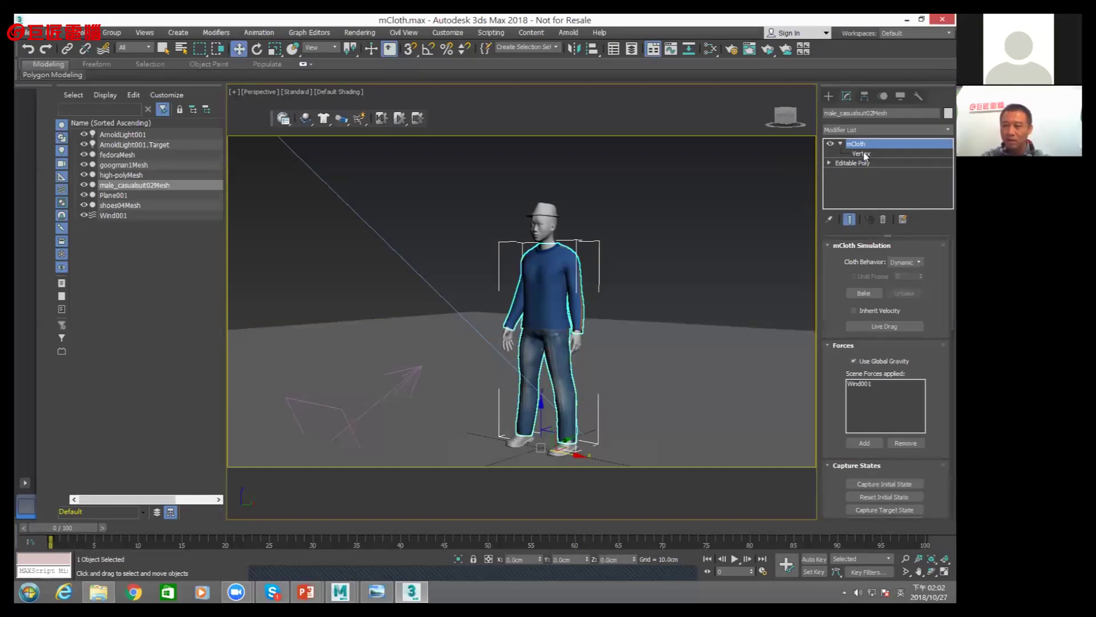
At mCloth Vertex level, select the suit's chest and sleeve vertices
{"action": "left_click", "coordinate": [862, 154]}
{"action": "left_click_drag", "start_coordinate": [200, 49], "coordinate": [201, 139]}
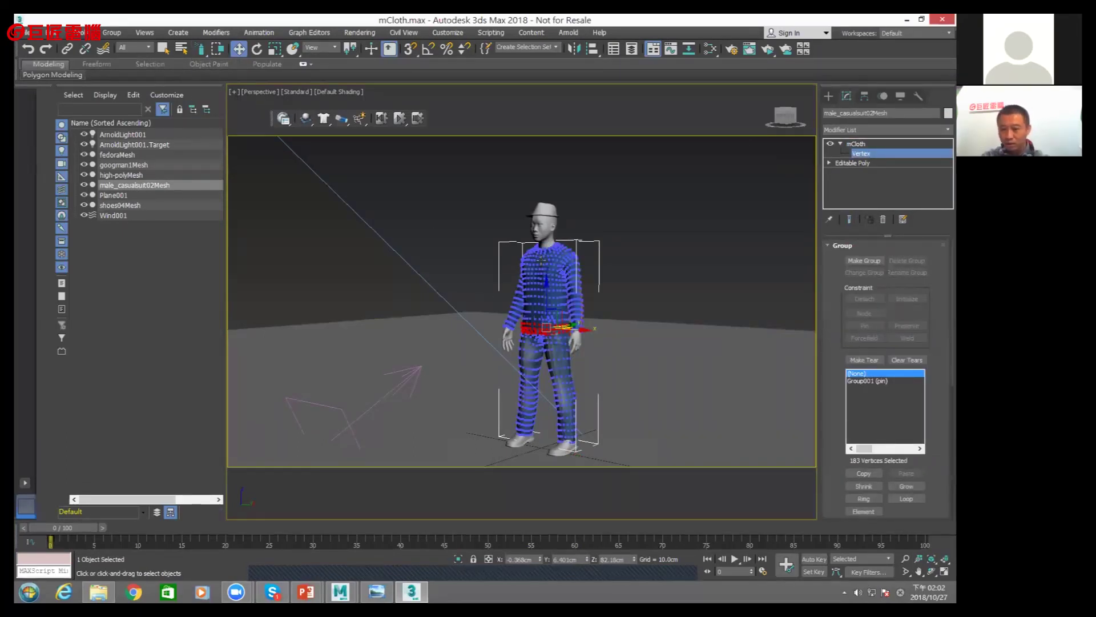
{"action": "key", "text": "ctrl+a"}
{"action": "scroll", "coordinate": [542, 269], "scroll_direction": "up", "scroll_amount": 3}
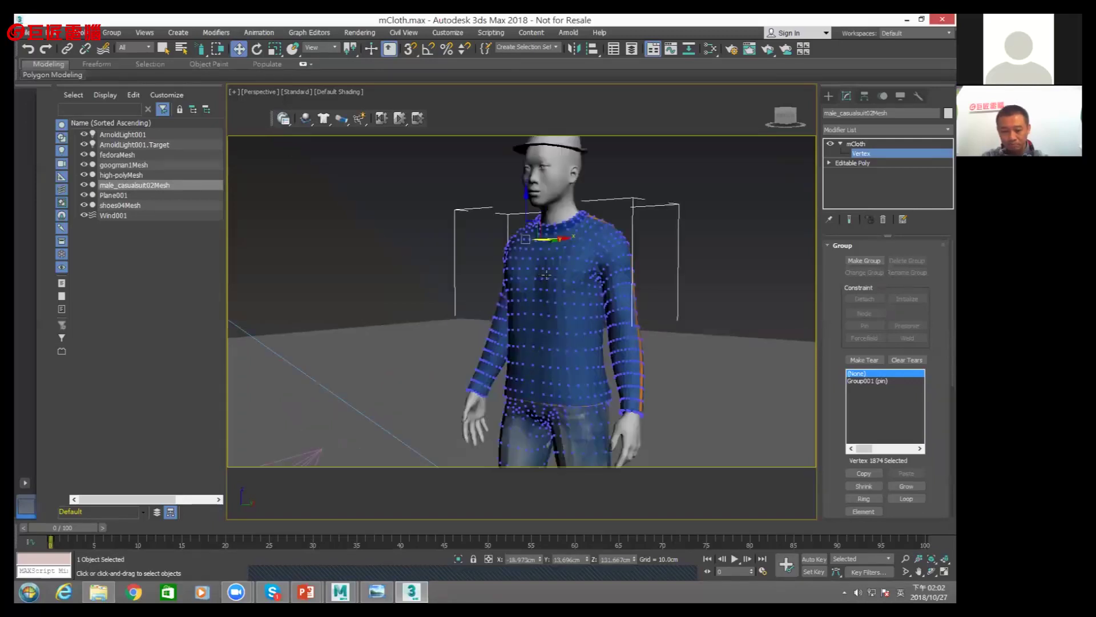
{"action": "left_click", "coordinate": [164, 49]}
{"action": "mouse_move", "coordinate": [537, 264]}
{"action": "left_mouse_down"}
{"action": "mouse_move", "coordinate": [601, 253]}
{"action": "mouse_move", "coordinate": [583, 351]}
{"action": "left_mouse_up"}
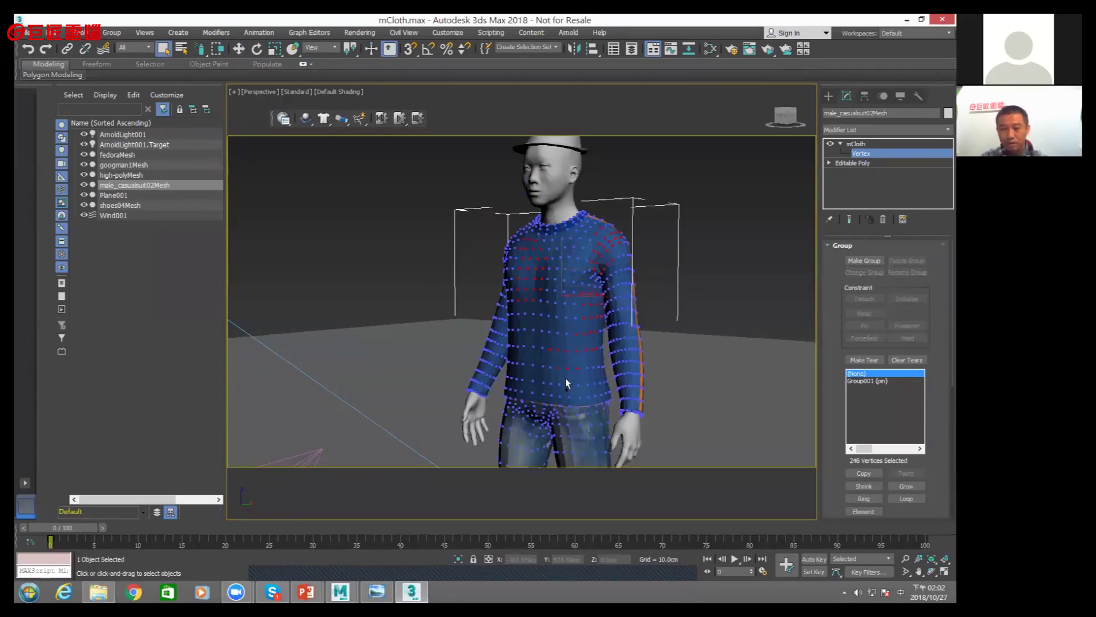
{"action": "left_click_drag", "start_coordinate": [511, 322], "coordinate": [632, 397]}
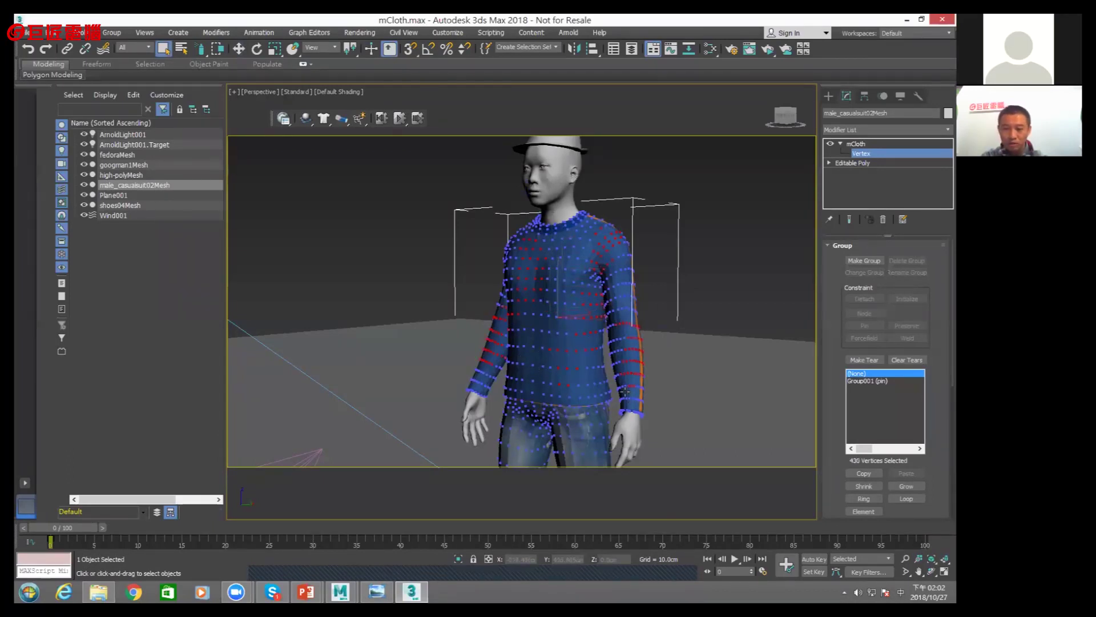
{"action": "left_click_drag", "start_coordinate": [534, 354], "coordinate": [536, 366]}
Orbit behind the character and add back and leg vertices to the selection
{"action": "mouse_move", "coordinate": [601, 361]}
{"action": "middle_mouse_down", "text": "alt"}
{"action": "mouse_move", "coordinate": [617, 311]}
{"action": "mouse_move", "coordinate": [571, 366]}
{"action": "mouse_move", "coordinate": [537, 384]}
{"action": "middle_mouse_up", "text": "alt"}
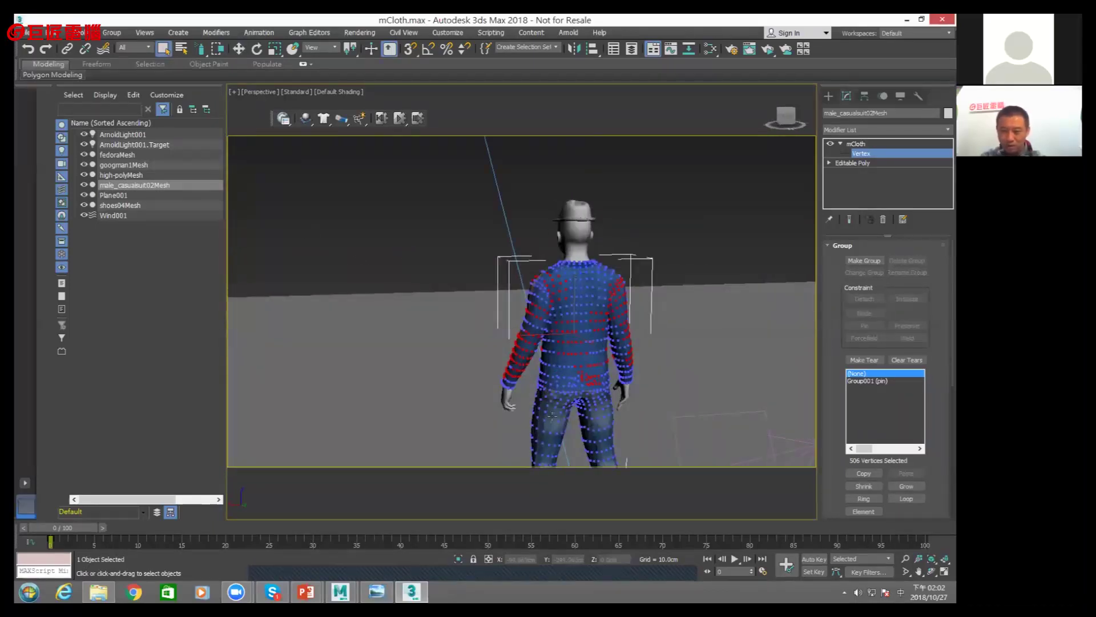
{"action": "middle_click_drag", "start_coordinate": [624, 404], "coordinate": [603, 293], "text": "alt"}
{"action": "mouse_move", "coordinate": [547, 403]}
{"action": "left_mouse_down"}
{"action": "mouse_move", "coordinate": [557, 417]}
{"action": "mouse_move", "coordinate": [598, 366]}
{"action": "mouse_move", "coordinate": [621, 400]}
{"action": "left_mouse_up"}
{"action": "middle_click_drag", "start_coordinate": [564, 380], "coordinate": [497, 499], "text": "alt"}
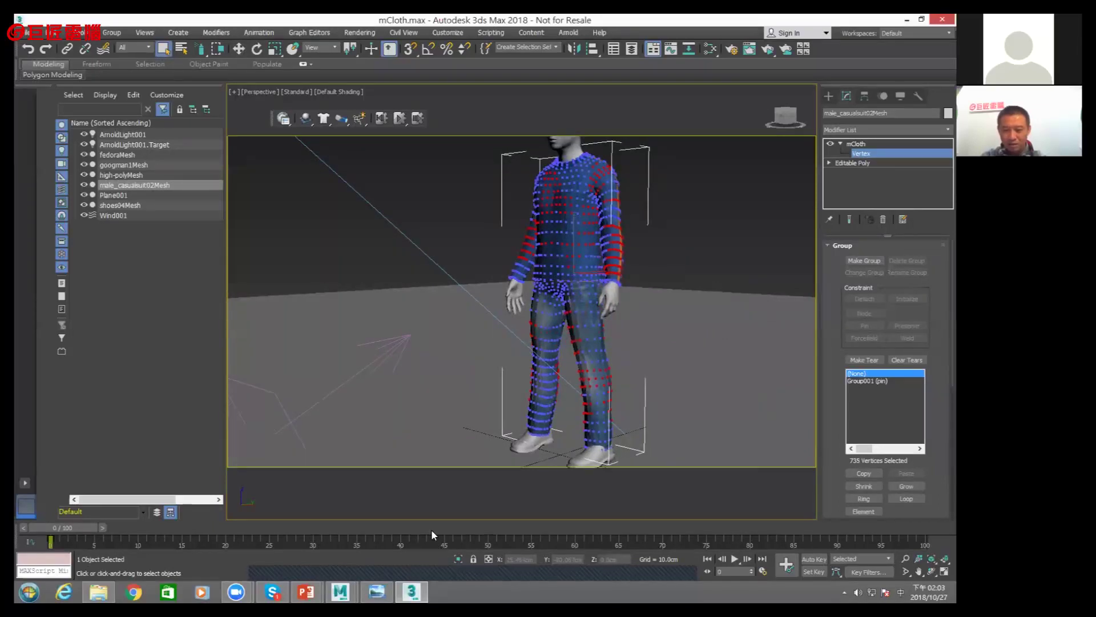
Compare against reference images 05kf22.jpg and 05kf21.jpg in Photo Viewer
{"action": "key", "text": "alt+Tab"}
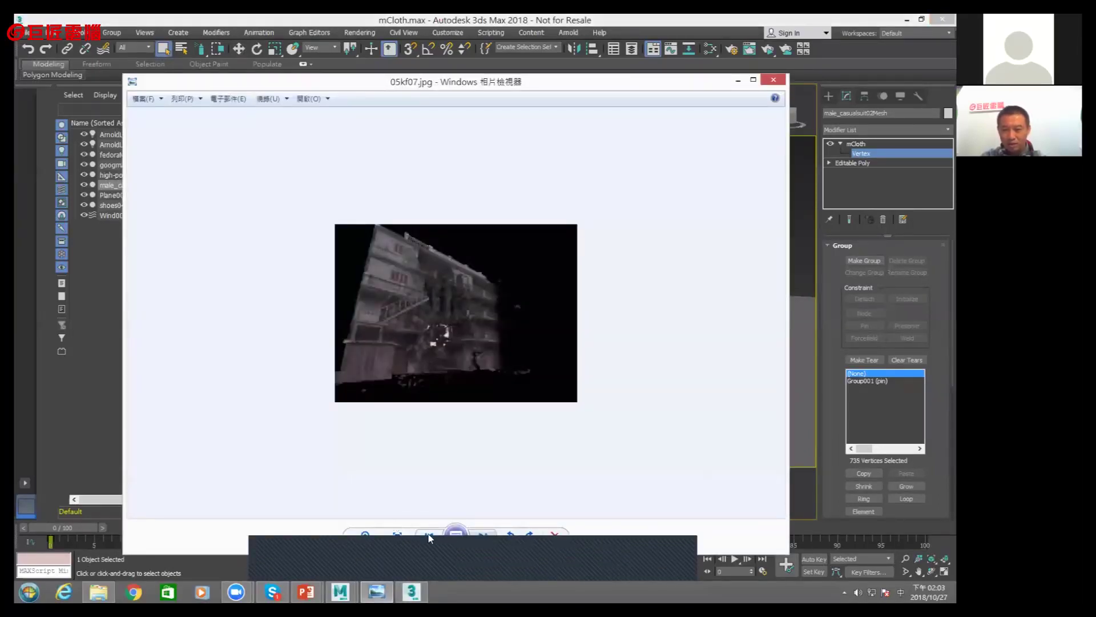
{"action": "left_click", "coordinate": [429, 535]}
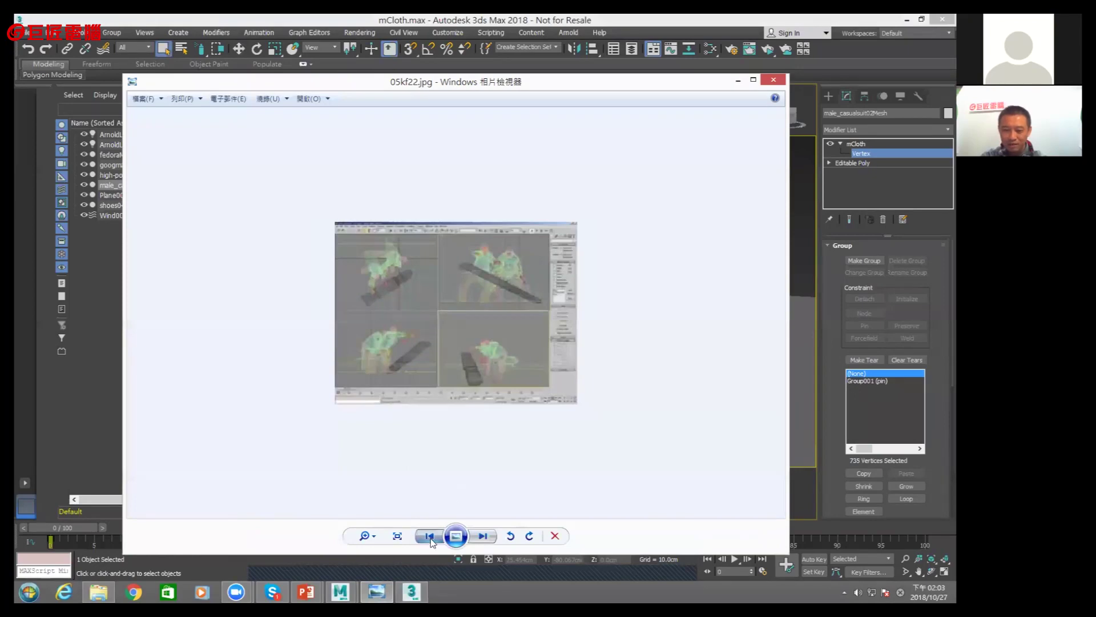
{"action": "left_click", "coordinate": [436, 538]}
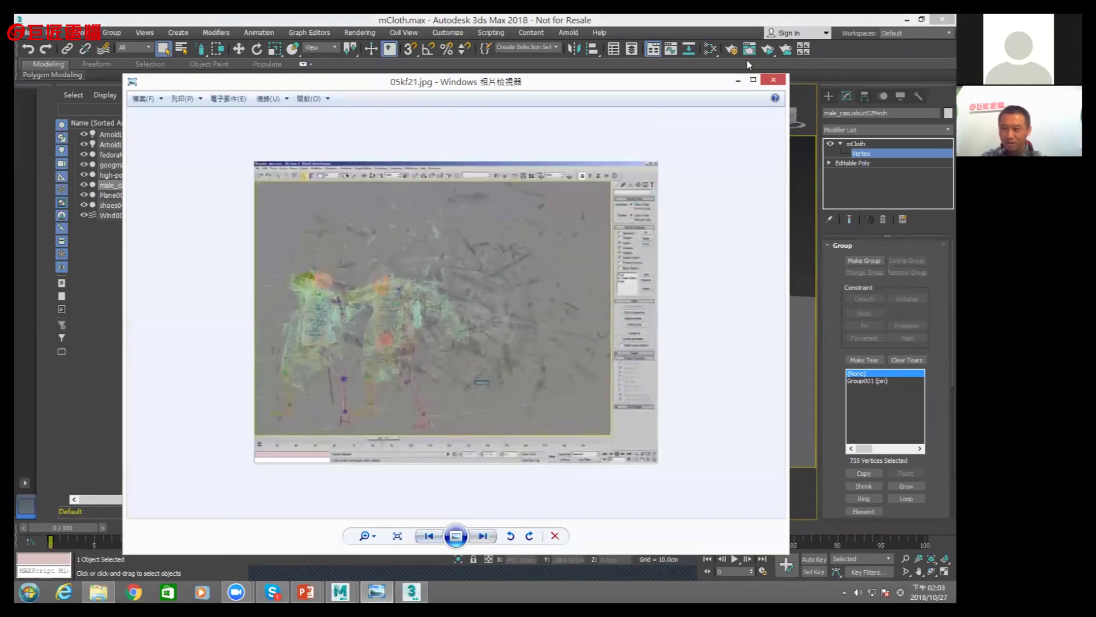
{"action": "left_click", "coordinate": [738, 80]}
Add more leg, lower shin and crotch vertices to the cloth selection
{"action": "left_click", "coordinate": [597, 334], "text": "ctrl"}
{"action": "left_click_drag", "start_coordinate": [533, 405], "coordinate": [548, 433], "text": "ctrl"}
{"action": "left_click_drag", "start_coordinate": [543, 283], "coordinate": [562, 298], "text": "ctrl"}
{"action": "left_click", "coordinate": [864, 261]}
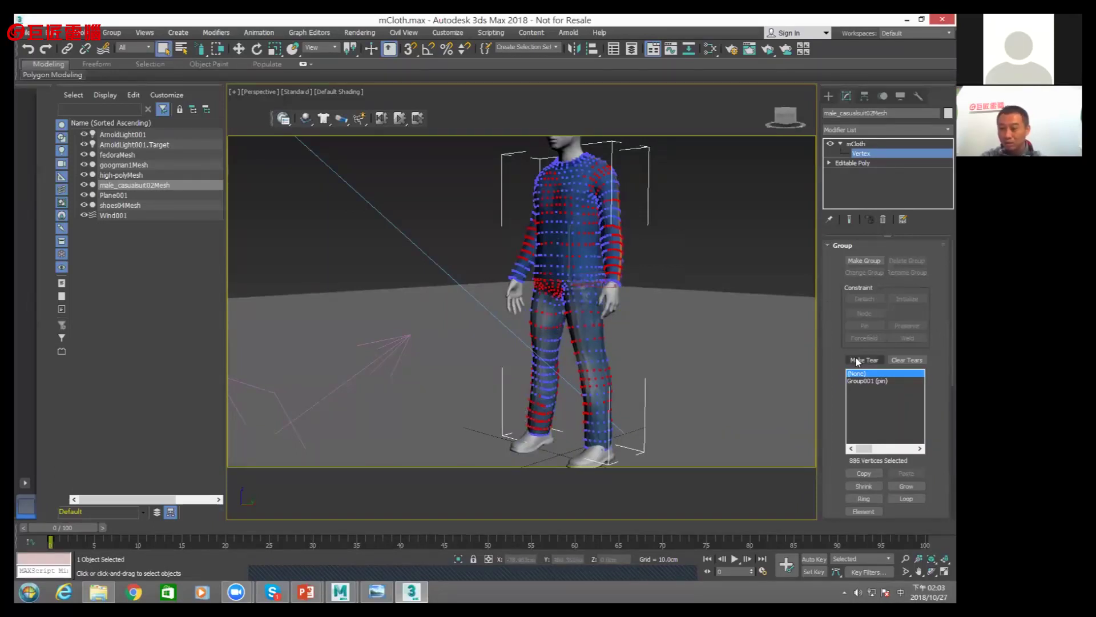
Confirm tear group Group002, exit Vertex level, and simulate the suit ripping apart
{"action": "left_click", "coordinate": [451, 322]}
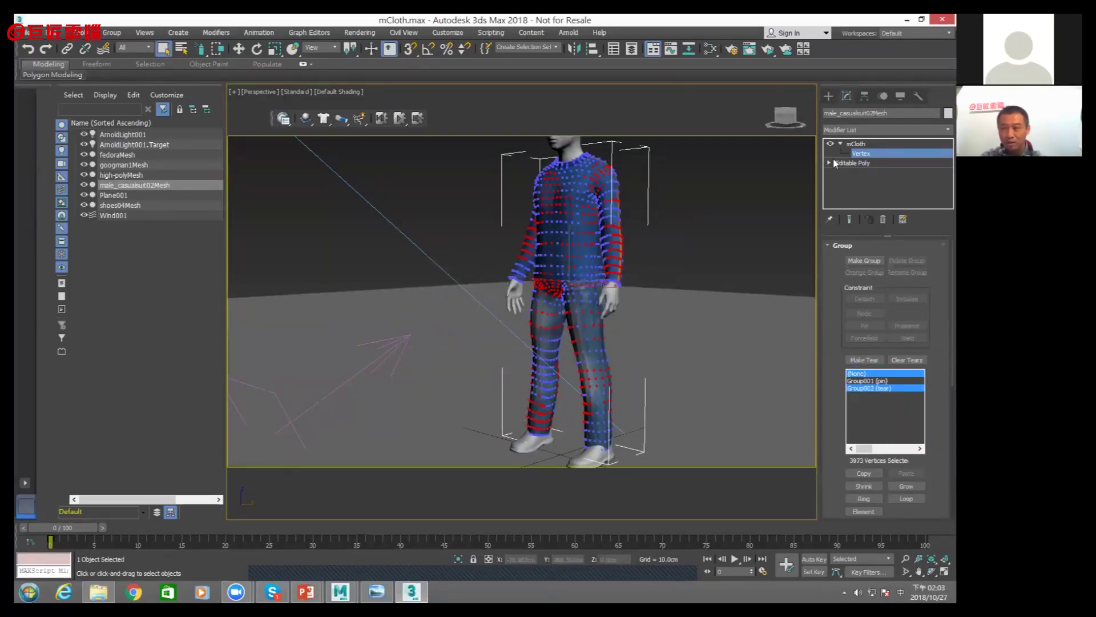
{"action": "key", "text": "ctrl+b"}
{"action": "scroll", "coordinate": [650, 292], "scroll_direction": "down", "scroll_amount": 5}
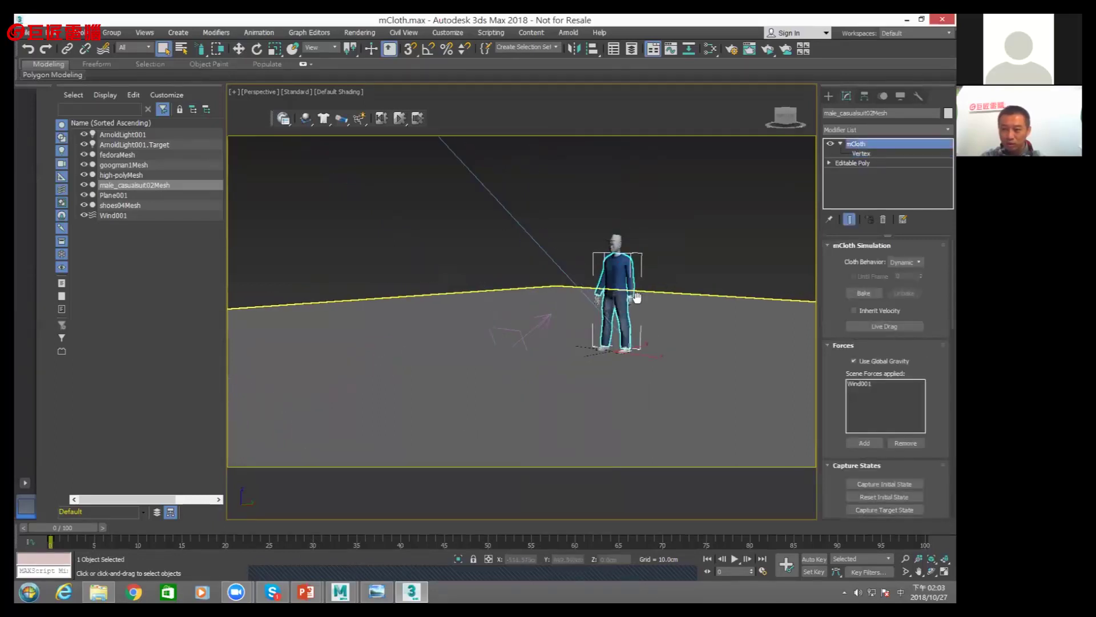
{"action": "scroll", "coordinate": [651, 302], "scroll_direction": "up", "scroll_amount": 5}
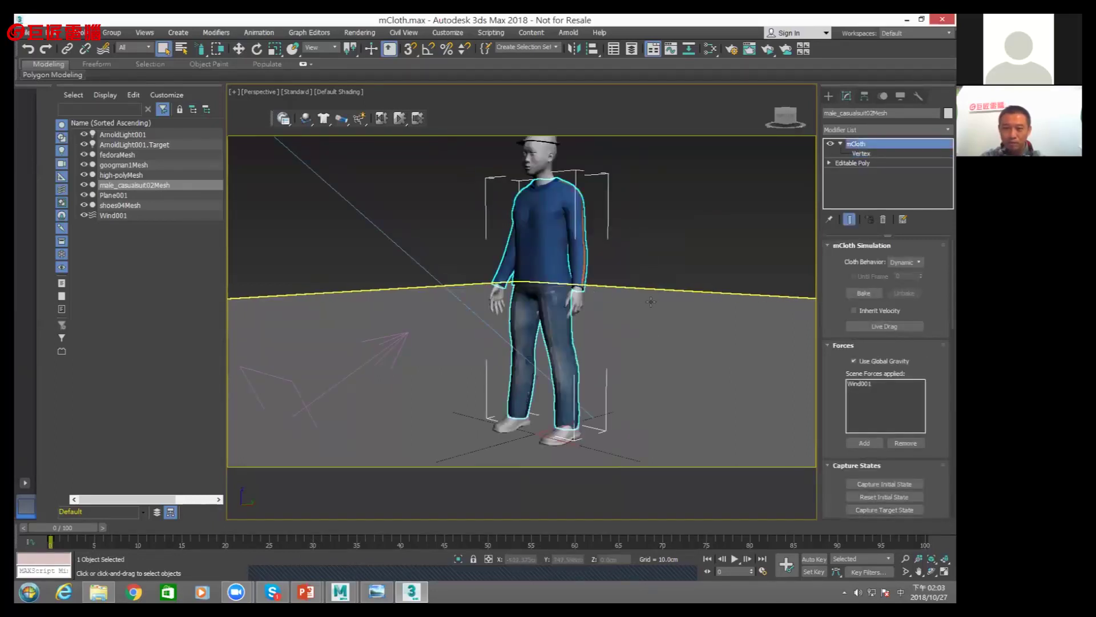
{"action": "left_click", "coordinate": [396, 119]}
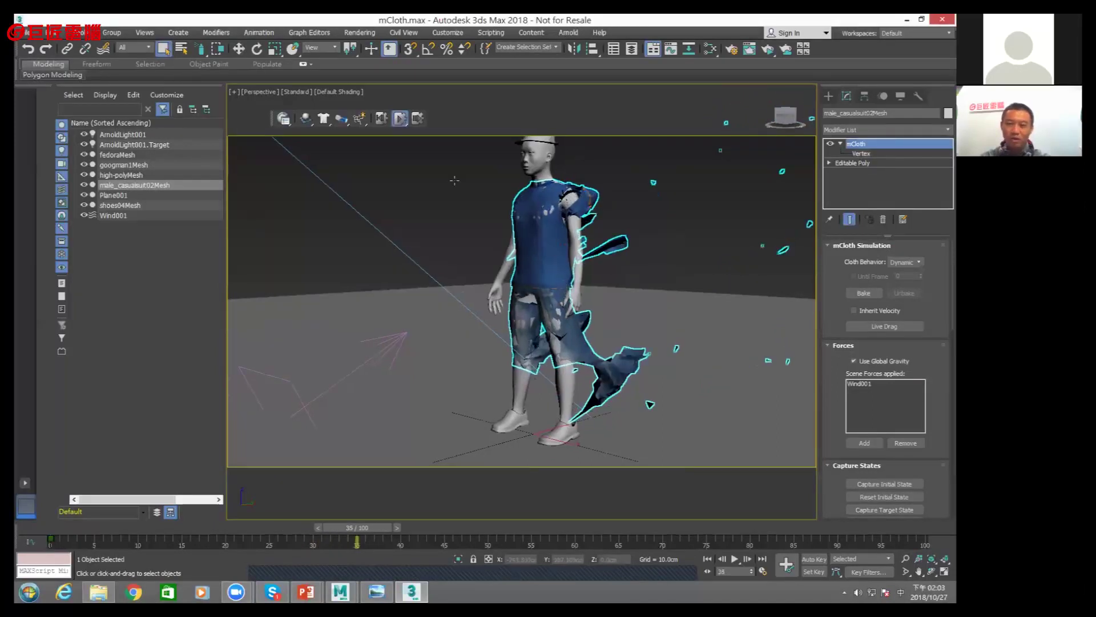
{"action": "middle_click_drag", "start_coordinate": [594, 283], "coordinate": [471, 227]}
{"action": "middle_click_drag", "start_coordinate": [398, 139], "coordinate": [474, 332]}
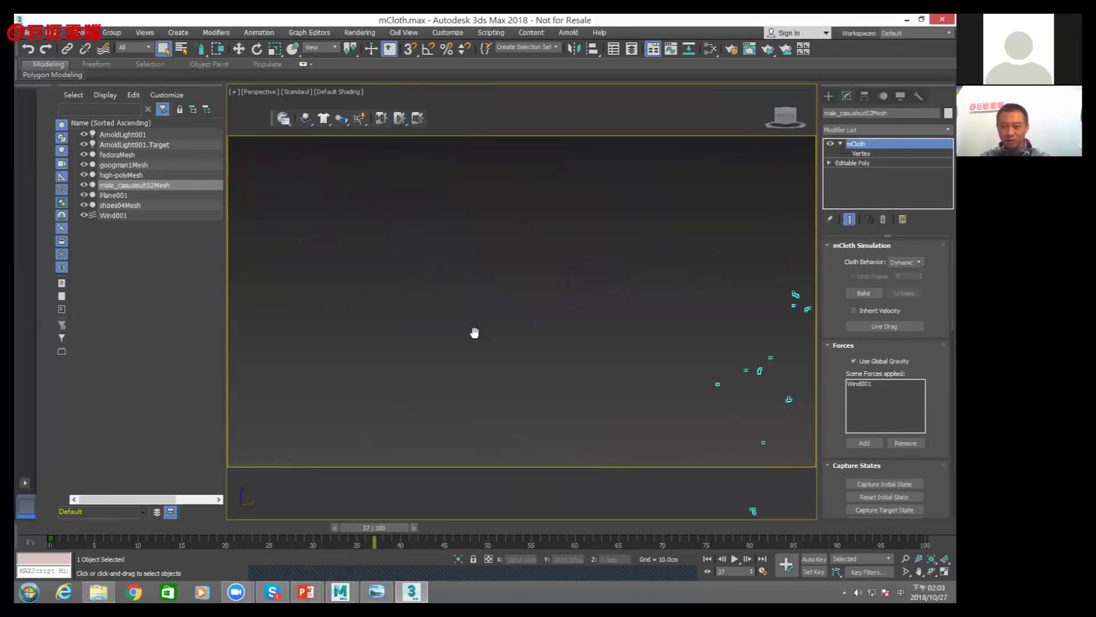
Zoom out to frame the plane, light and figure, and glance at reference 05kf21.jpg
{"action": "key", "text": "shift+z"}
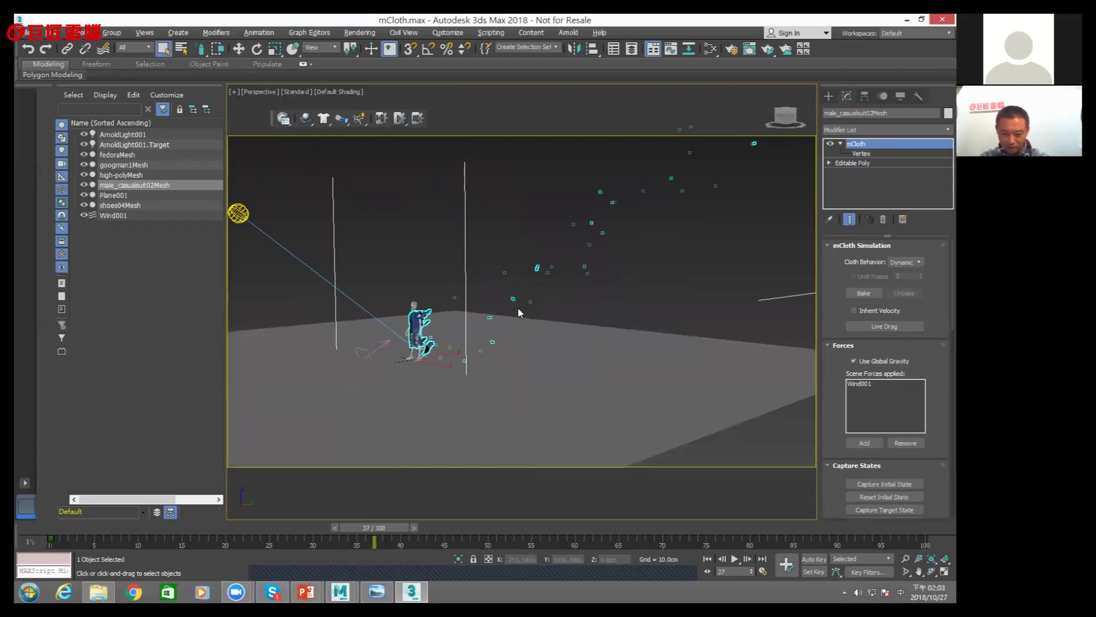
{"action": "key", "text": "shift+z"}
{"action": "key", "text": "shift+z"}
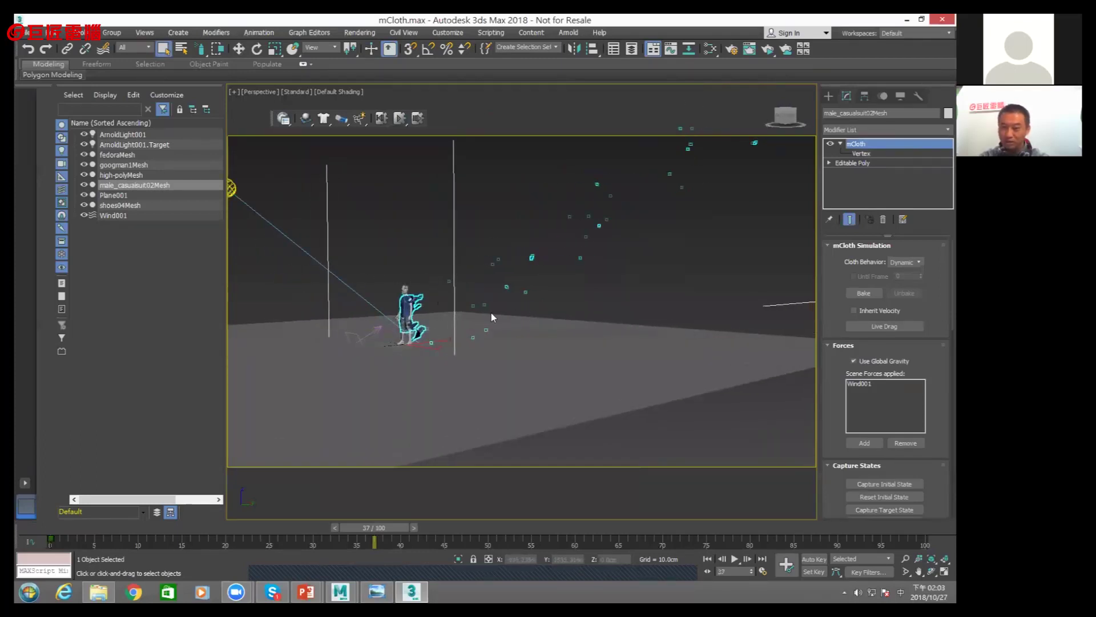
{"action": "key", "text": "shift+z"}
{"action": "key", "text": "shift+z"}
{"action": "key", "text": "shift+z"}
{"action": "key", "text": "shift+z"}
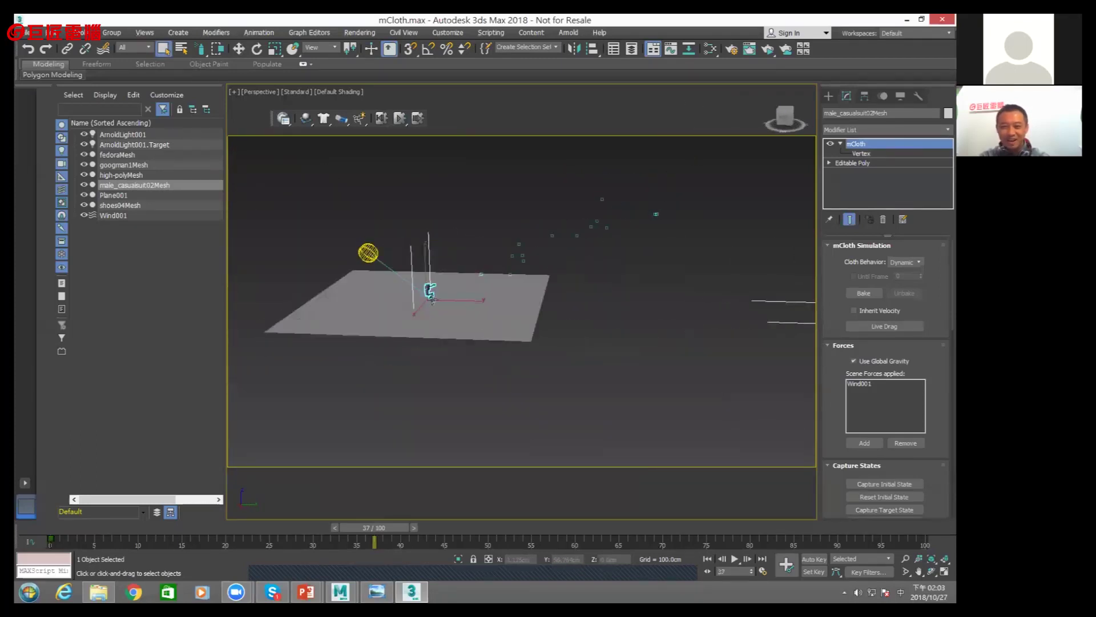
{"action": "key", "text": "shift+z"}
{"action": "key", "text": "shift+z"}
{"action": "key", "text": "shift+z"}
{"action": "key", "text": "shift+z"}
{"action": "key", "text": "shift+z"}
{"action": "key", "text": "shift+z"}
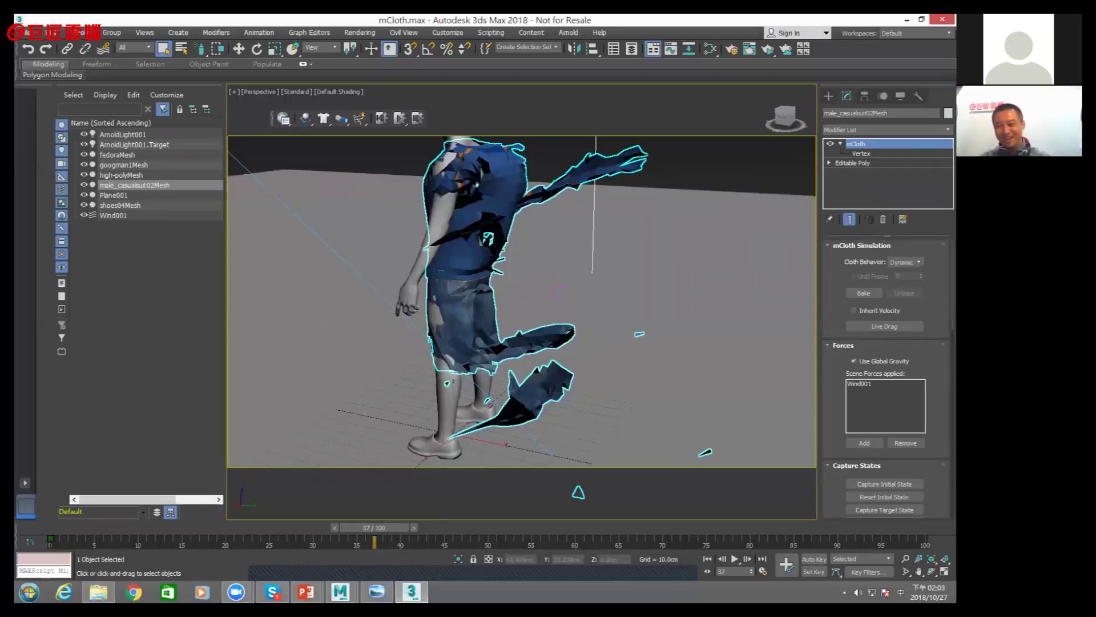
{"action": "key", "text": "alt+Tab"}
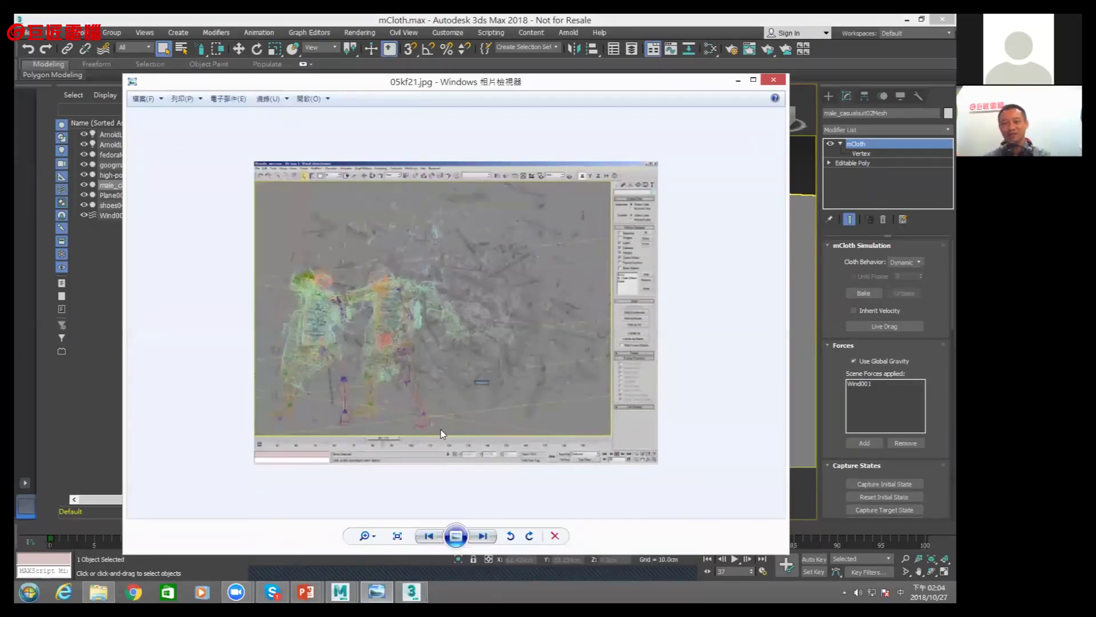
{"action": "left_click", "coordinate": [738, 79]}
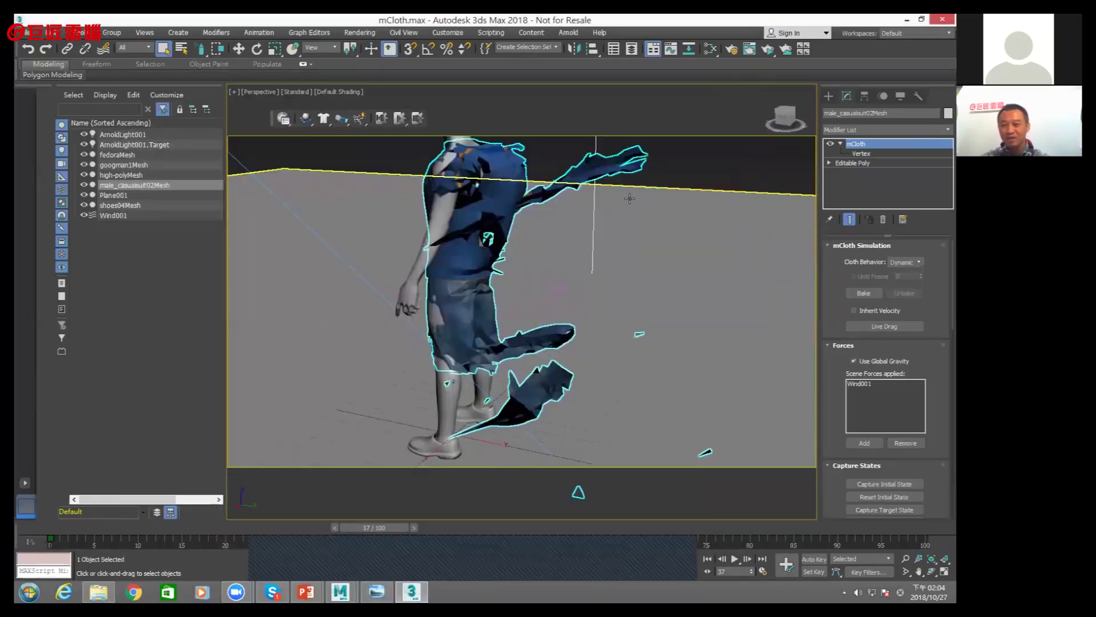
Orbit around Plane001 to inspect the torn character, then return to the mCloth slide
{"action": "left_click", "coordinate": [656, 172]}
{"action": "scroll", "coordinate": [511, 274], "scroll_direction": "down", "scroll_amount": 4}
{"action": "middle_click_drag", "start_coordinate": [511, 274], "coordinate": [530, 287], "text": "alt"}
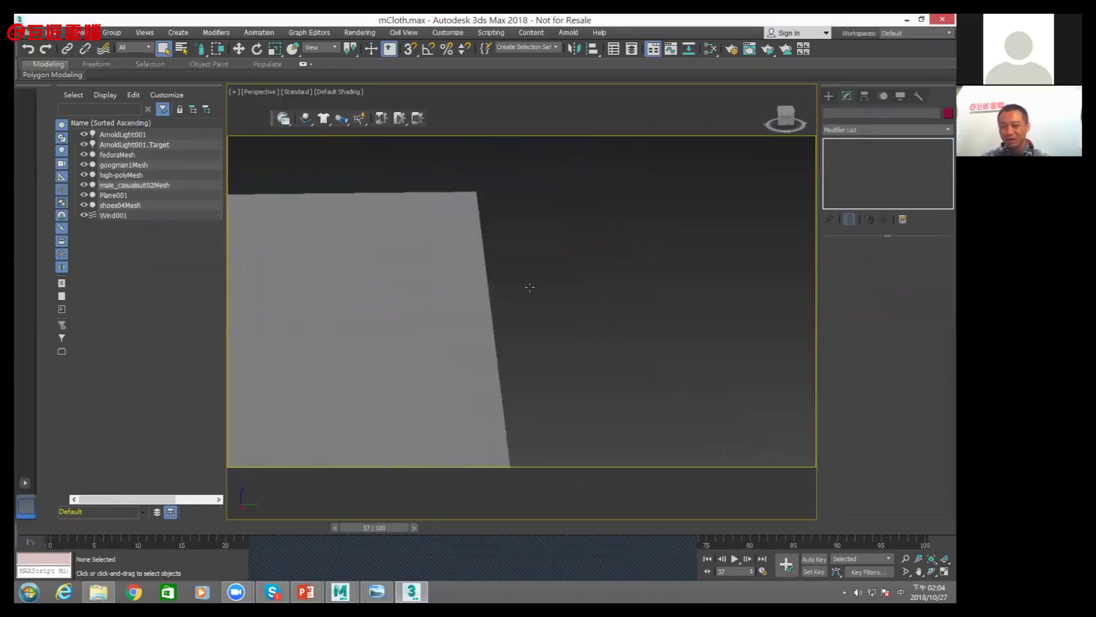
{"action": "left_click", "coordinate": [932, 572]}
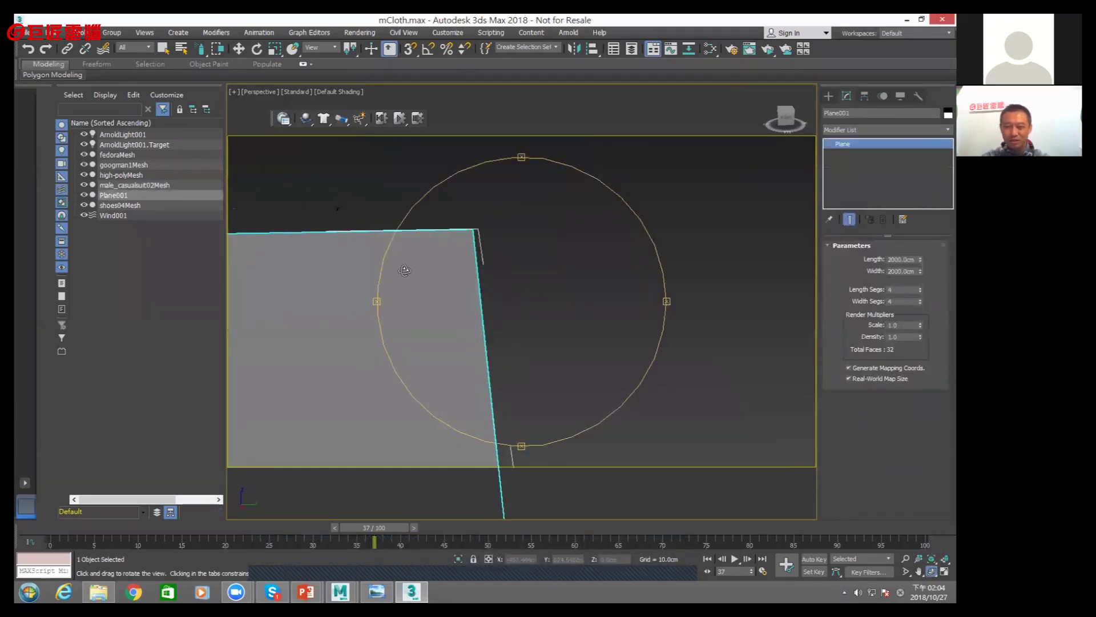
{"action": "left_click_drag", "start_coordinate": [385, 325], "coordinate": [497, 318]}
{"action": "mouse_move", "coordinate": [378, 340]}
{"action": "left_mouse_down"}
{"action": "mouse_move", "coordinate": [245, 215]}
{"action": "mouse_move", "coordinate": [377, 262]}
{"action": "left_mouse_up"}
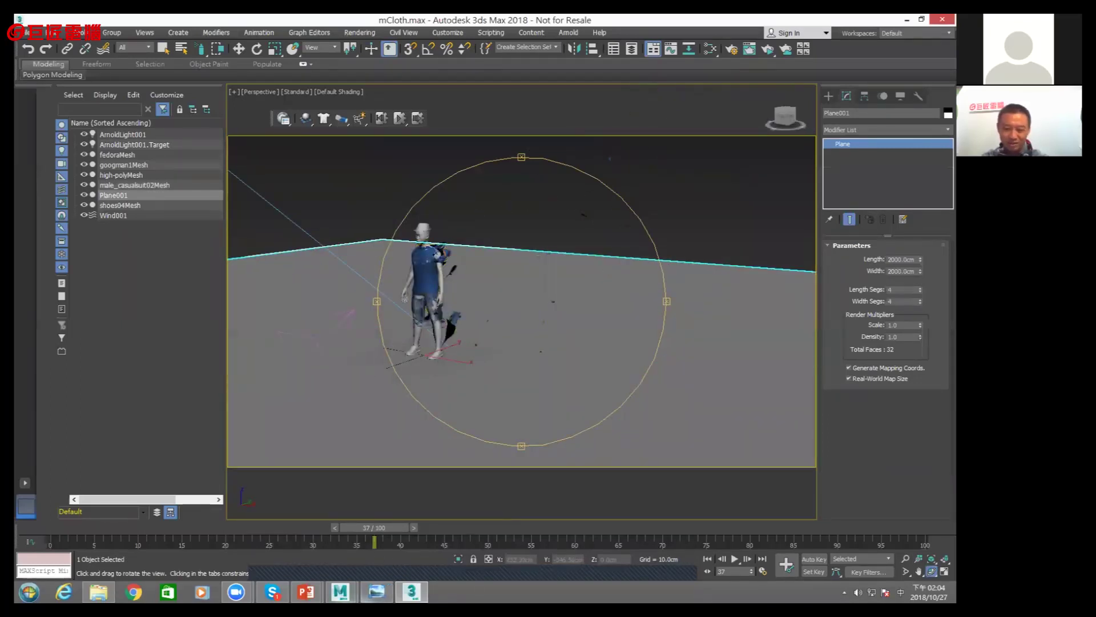
{"action": "left_click", "coordinate": [306, 592]}
{"action": "left_click", "coordinate": [352, 539]}
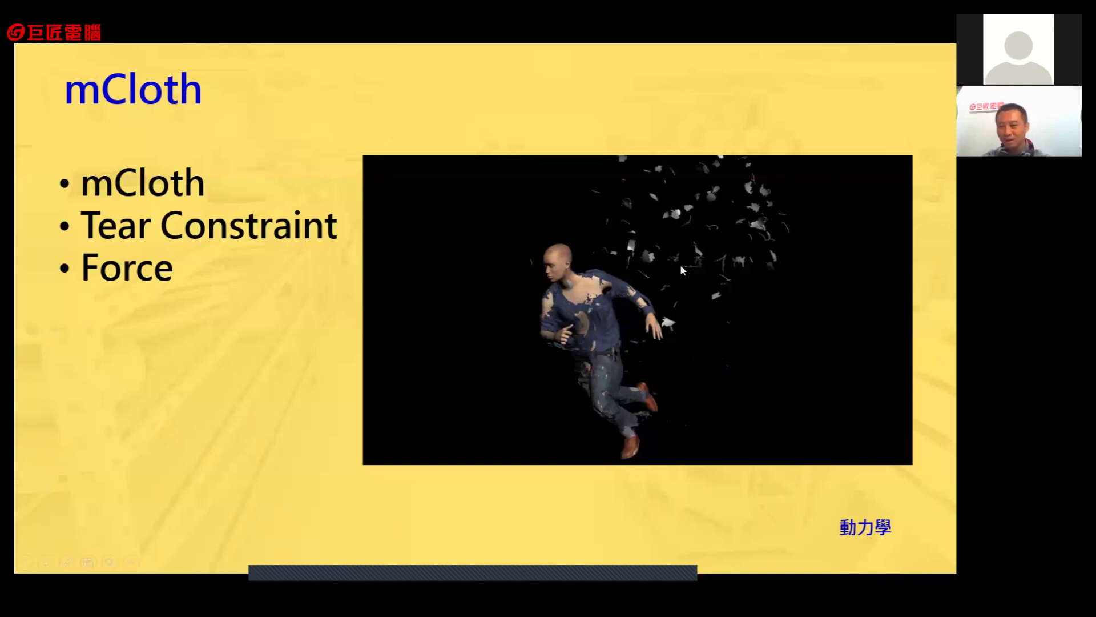
Advance two slides to the particle-system flow diagram, then return to 3ds Max's File menu
{"action": "key", "text": "Right"}
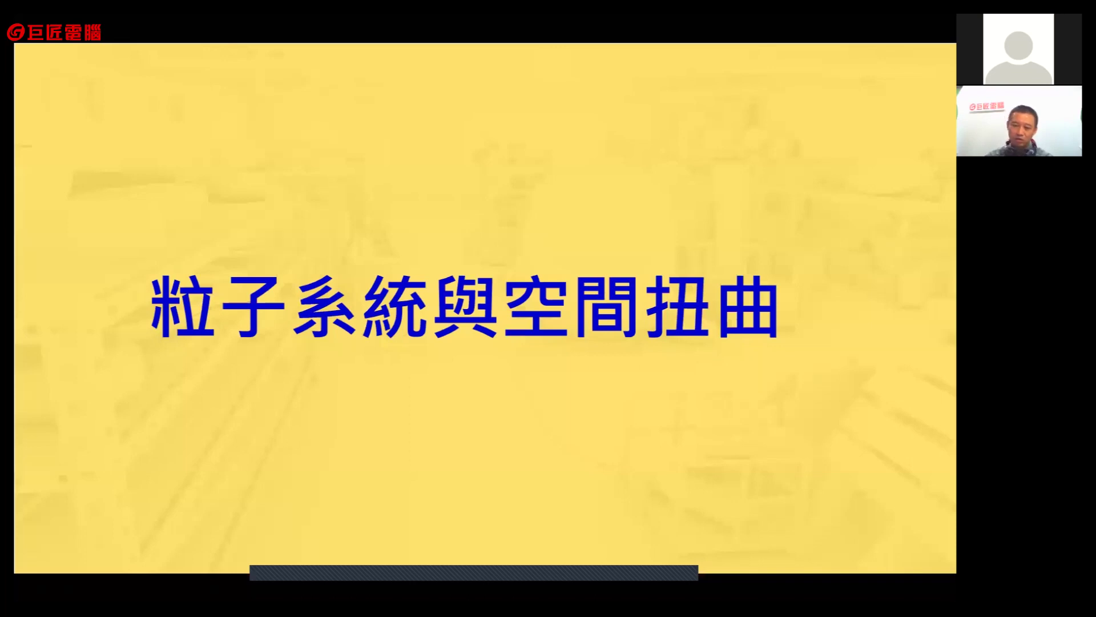
{"action": "key", "text": "Right"}
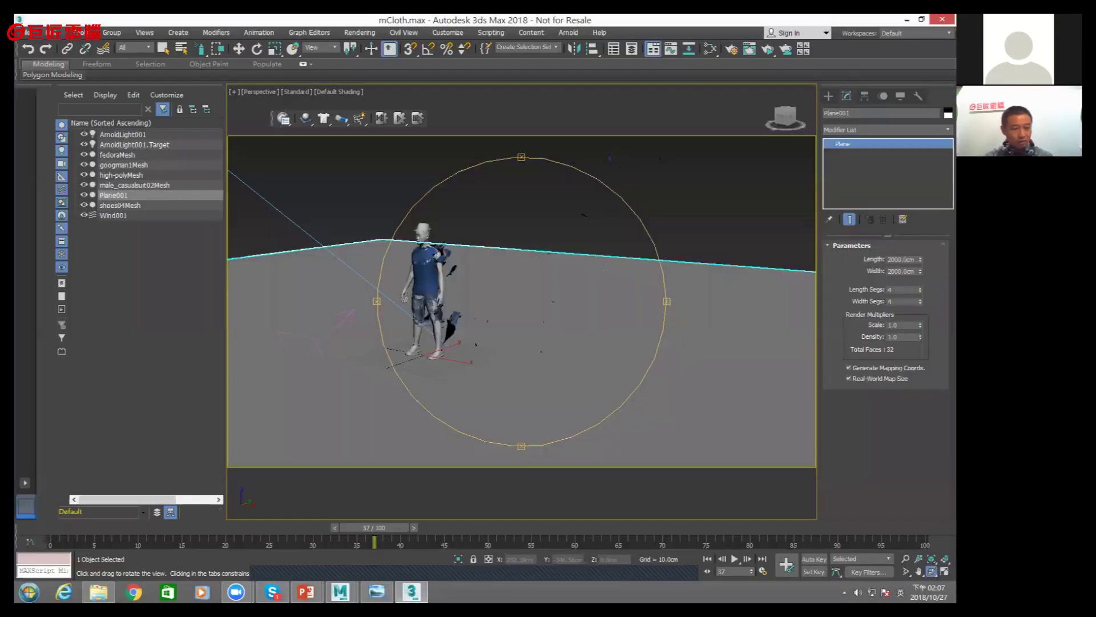
{"action": "left_click", "coordinate": [26, 32]}
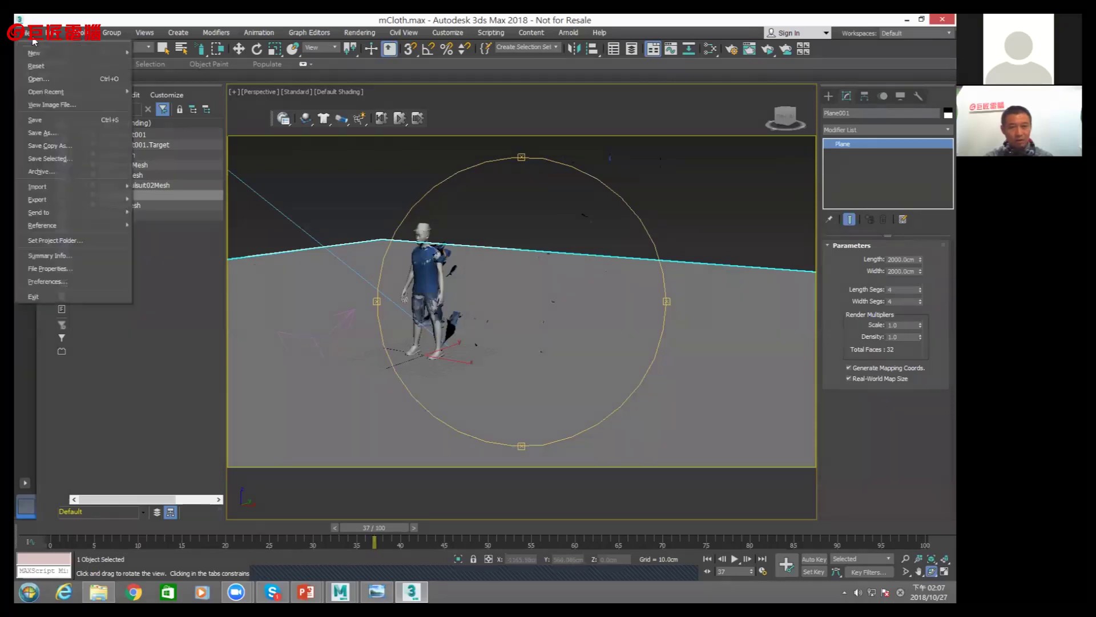
Reset 3ds Max to an empty Untitled scene without saving mCloth.max
{"action": "left_click", "coordinate": [34, 71]}
{"action": "left_click", "coordinate": [484, 323]}
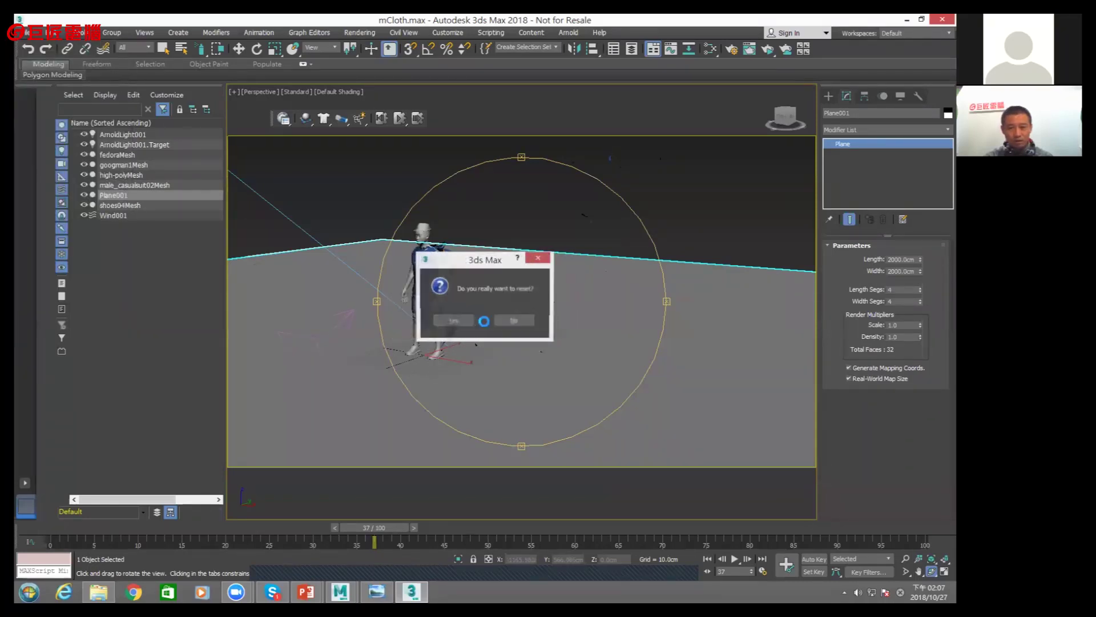
{"action": "left_click", "coordinate": [451, 324]}
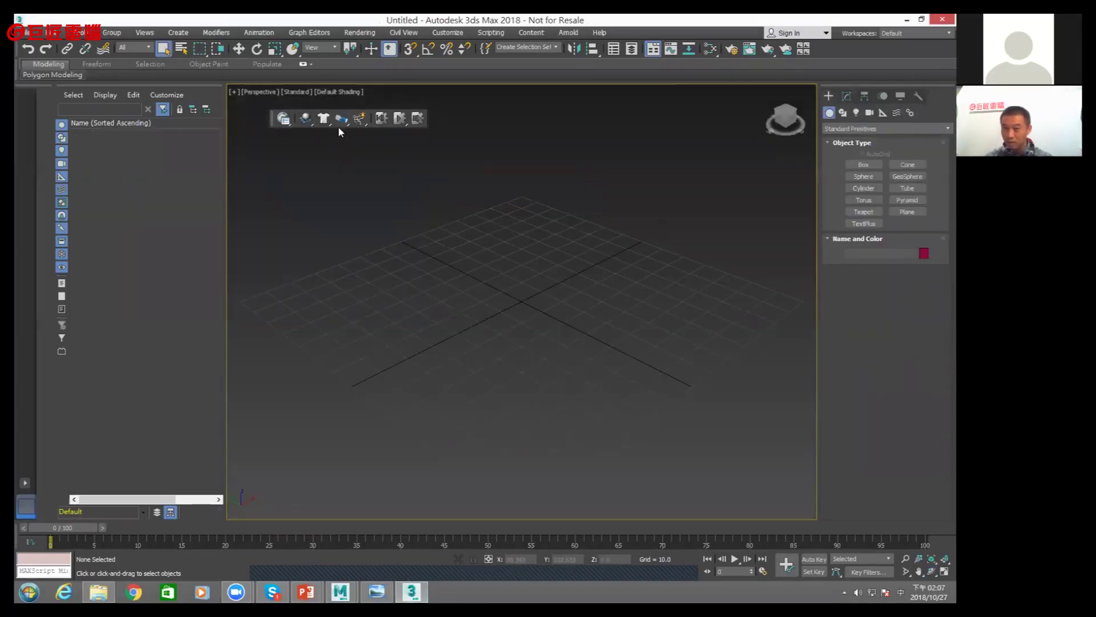
{"action": "right_click", "coordinate": [838, 49]}
{"action": "key", "text": "Escape"}
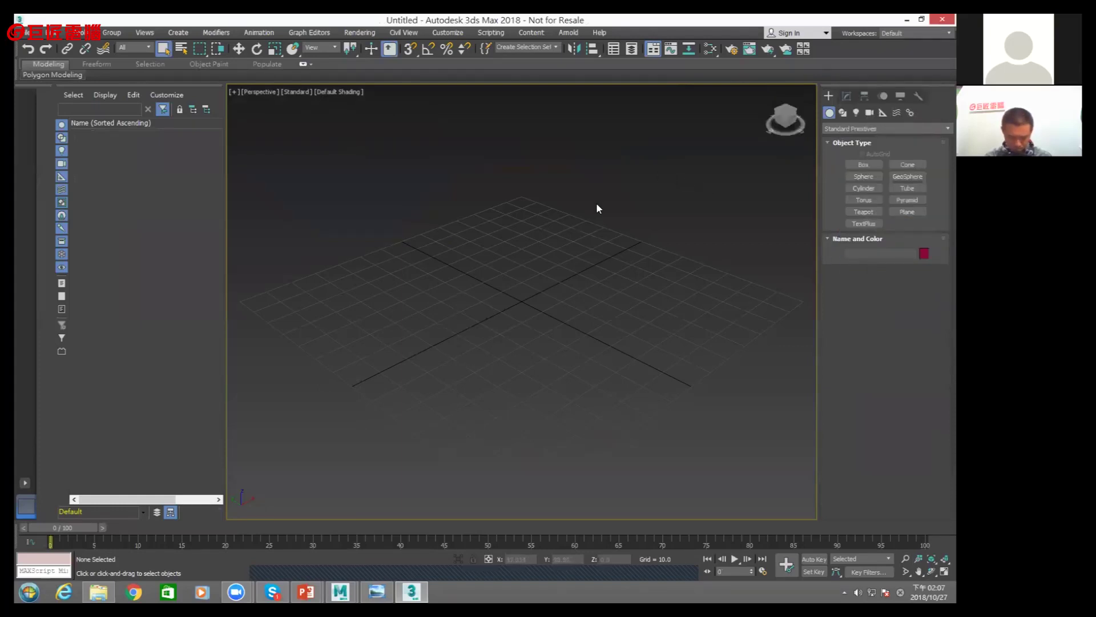
Float the Particle Systems list (PF Source through Super Spray) as a small panel beside the viewport
{"action": "left_click", "coordinate": [181, 34]}
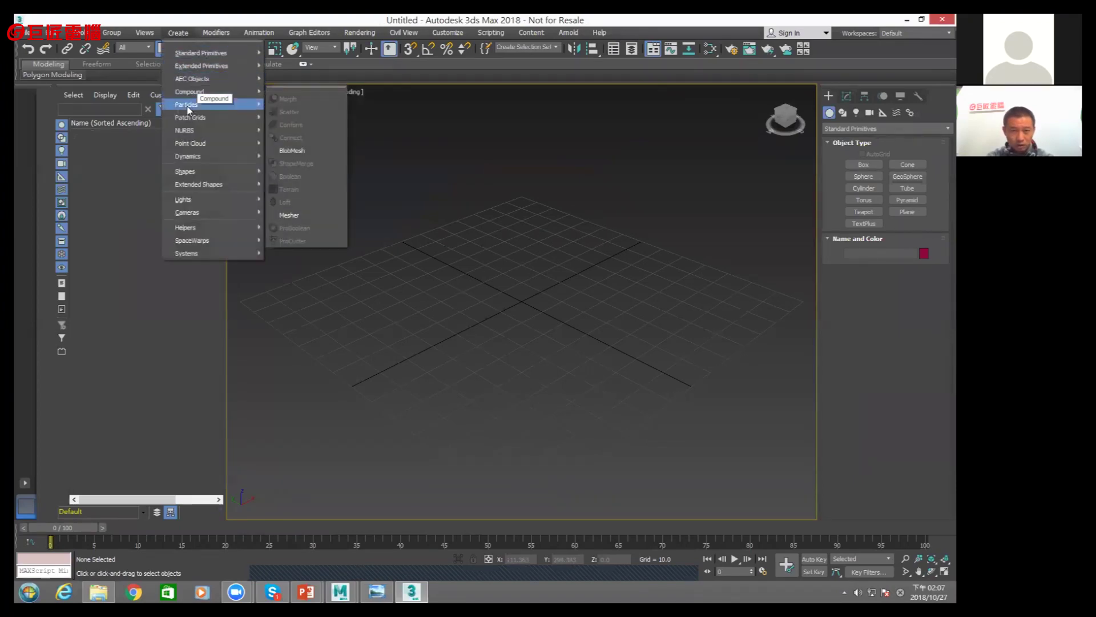
{"action": "mouse_move", "coordinate": [205, 104]}
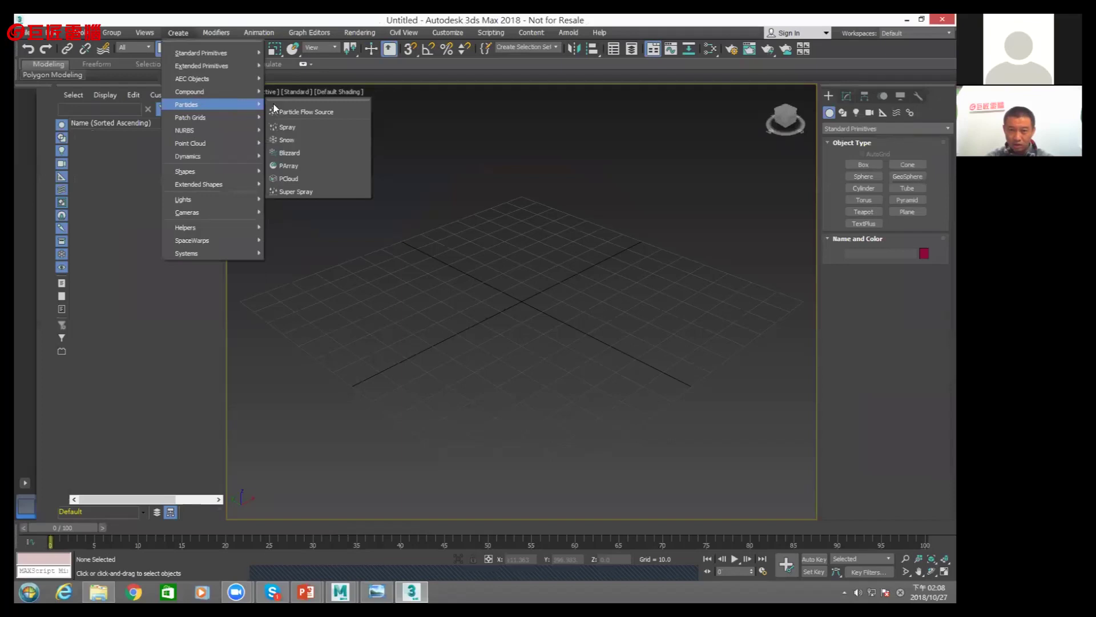
{"action": "left_click", "coordinate": [286, 100]}
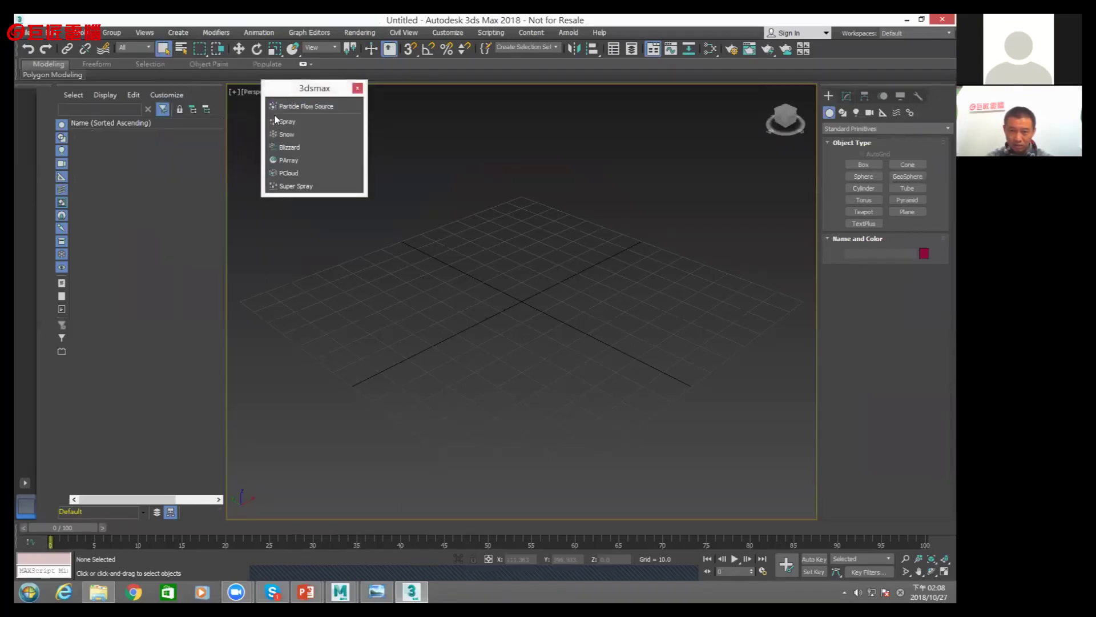
{"action": "left_click_drag", "start_coordinate": [286, 103], "coordinate": [273, 123]}
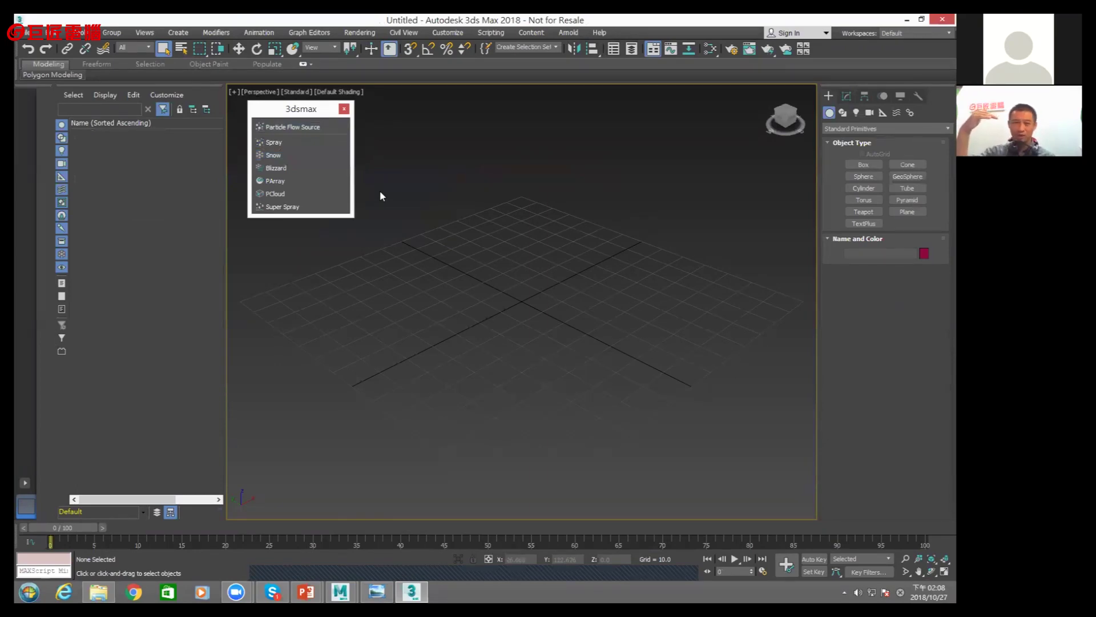
{"action": "left_click", "coordinate": [277, 142]}
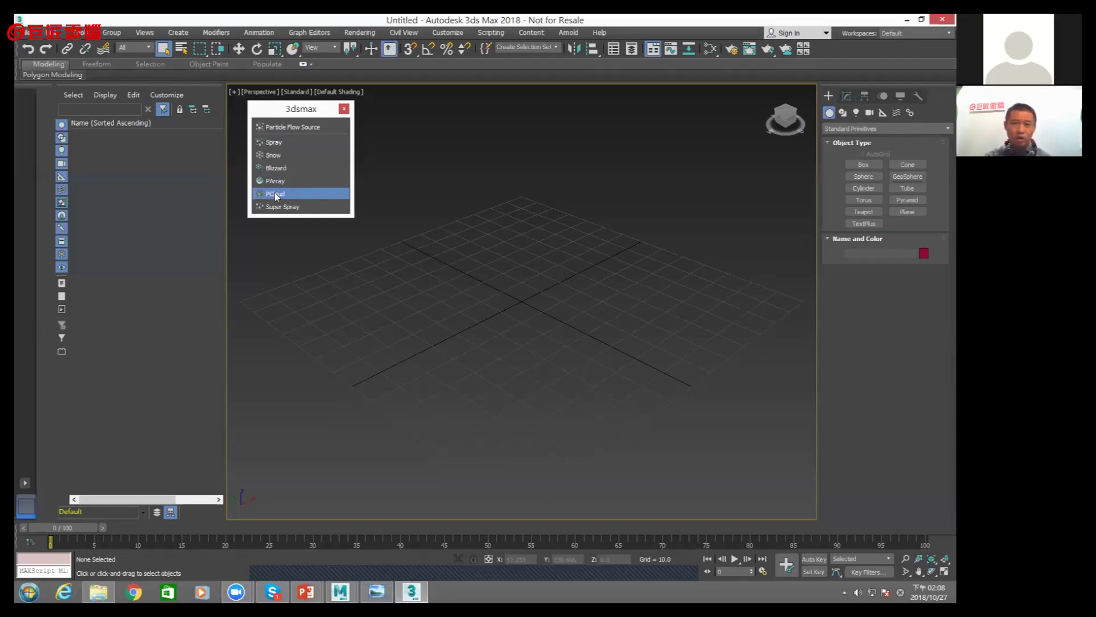
Create the PArray001 emitter and widen the command panel to two columns
{"action": "left_click", "coordinate": [275, 180]}
{"action": "left_click_drag", "start_coordinate": [472, 280], "coordinate": [425, 320]}
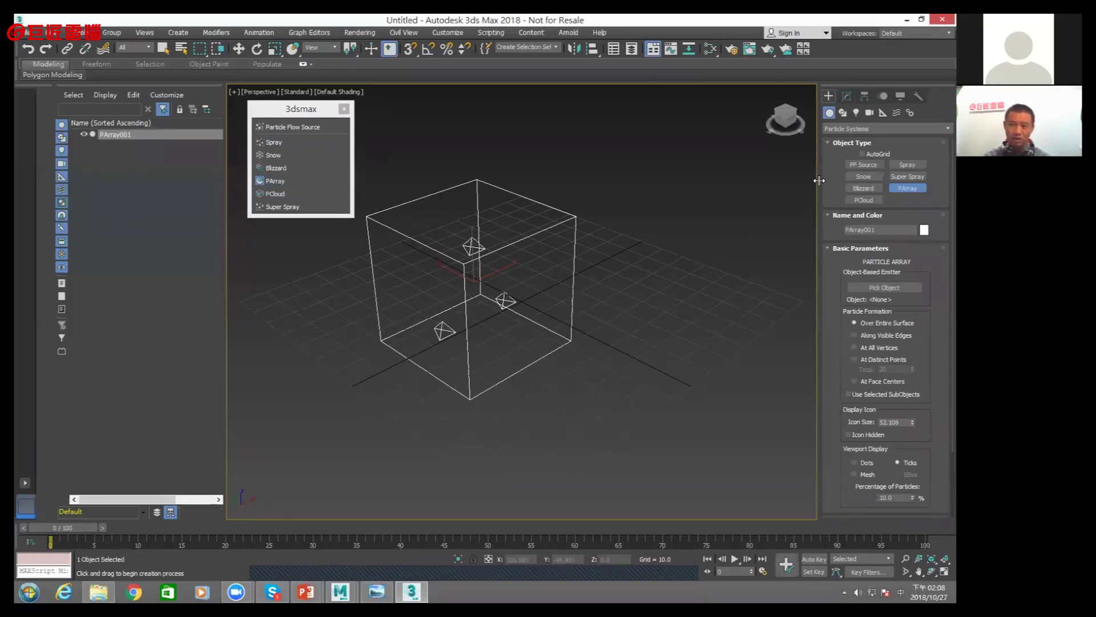
{"action": "left_click_drag", "start_coordinate": [820, 178], "coordinate": [691, 179]}
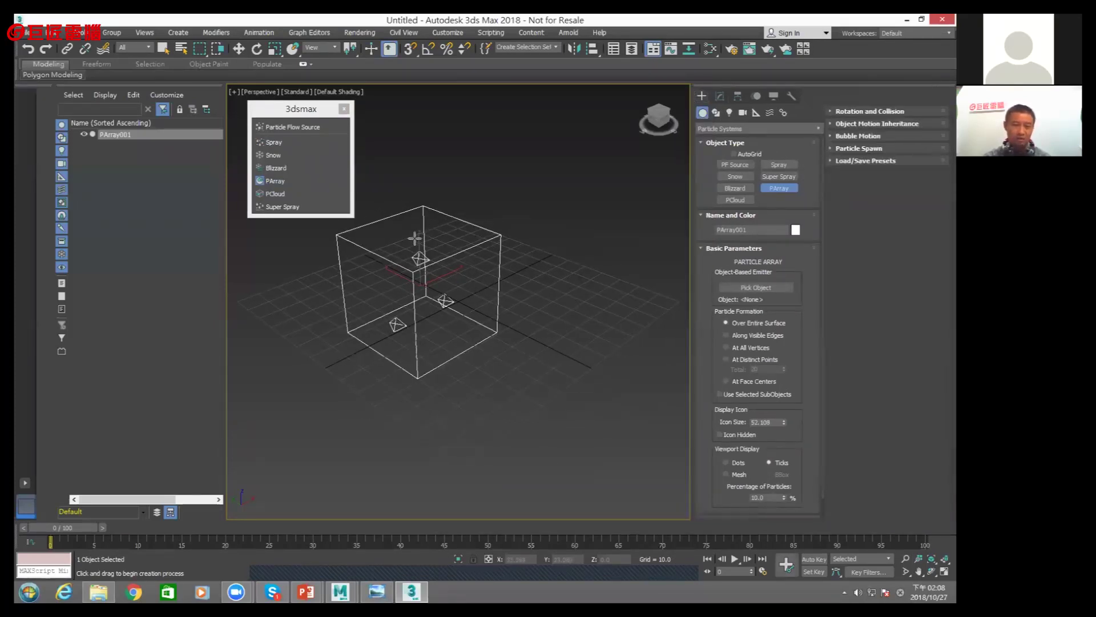
{"action": "scroll", "coordinate": [471, 227], "scroll_direction": "down", "scroll_amount": 2}
{"action": "scroll", "coordinate": [480, 226], "scroll_direction": "down", "scroll_amount": 2}
Add Spray001, Snow001, Blizzard001 and SuperSpray001 emitters around the scene
{"action": "left_click", "coordinate": [274, 143]}
{"action": "left_click_drag", "start_coordinate": [293, 267], "coordinate": [305, 284]}
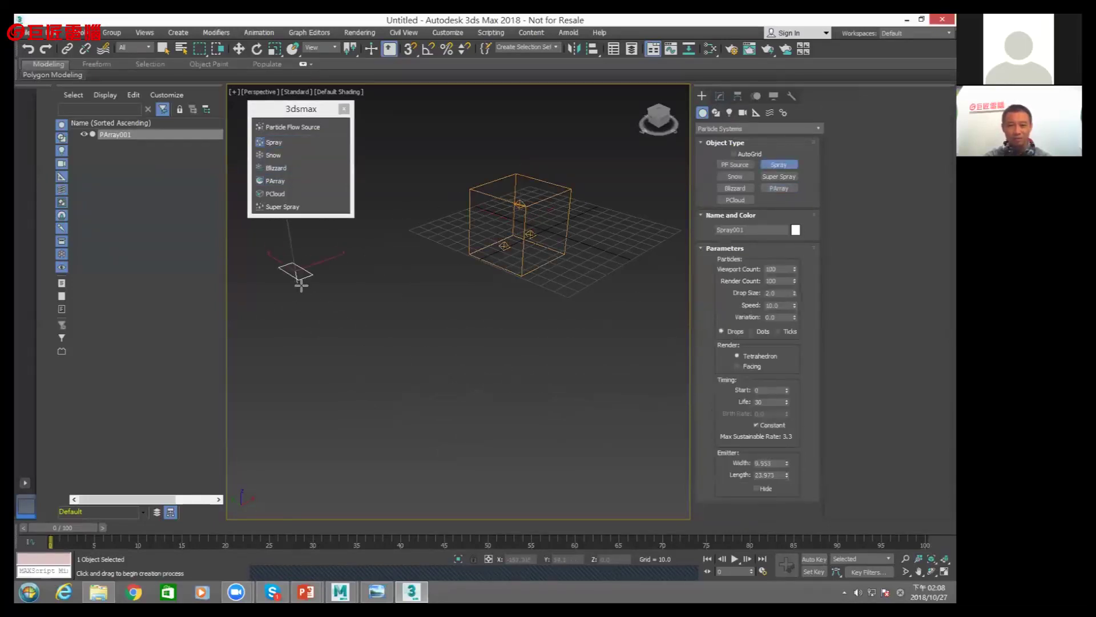
{"action": "left_click", "coordinate": [273, 155]}
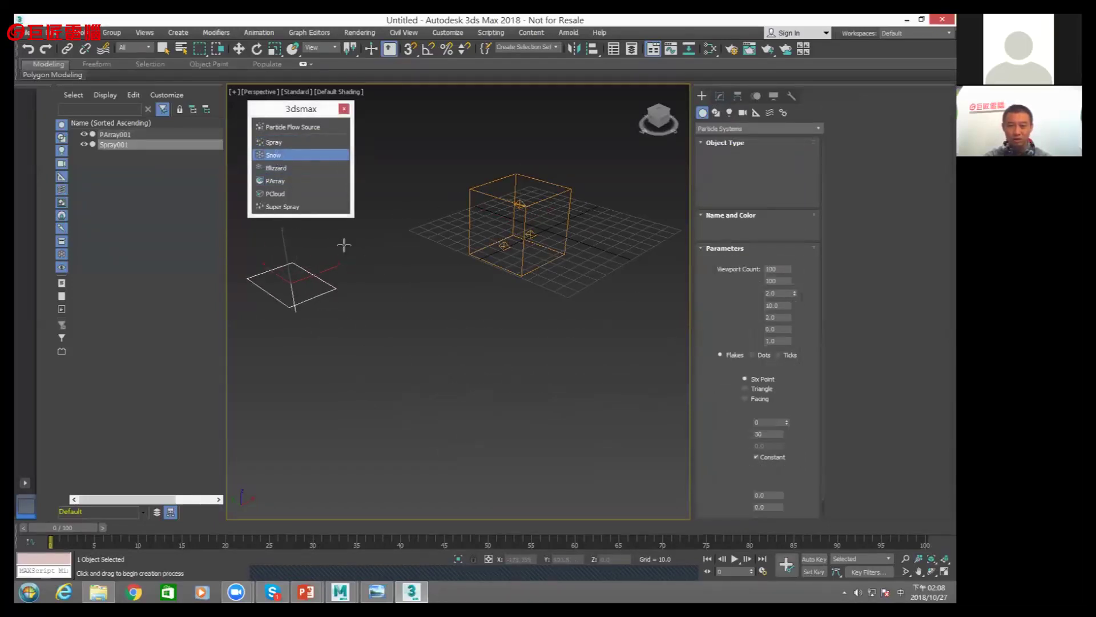
{"action": "mouse_move", "coordinate": [337, 239]}
{"action": "left_mouse_down"}
{"action": "mouse_move", "coordinate": [395, 272]}
{"action": "mouse_move", "coordinate": [343, 283]}
{"action": "left_mouse_up"}
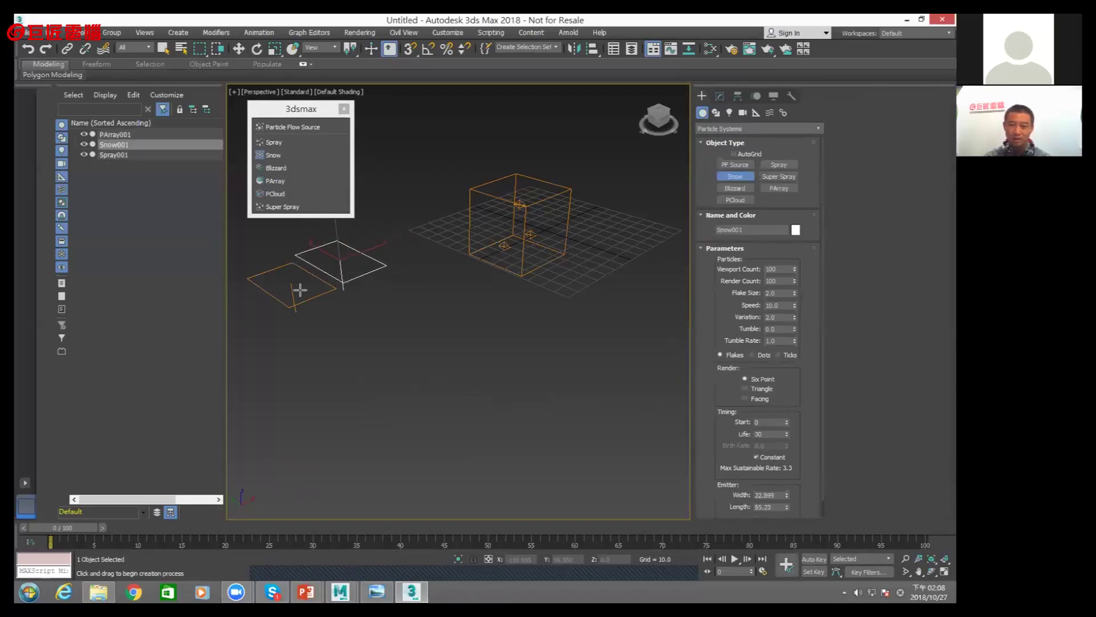
{"action": "left_click", "coordinate": [275, 168]}
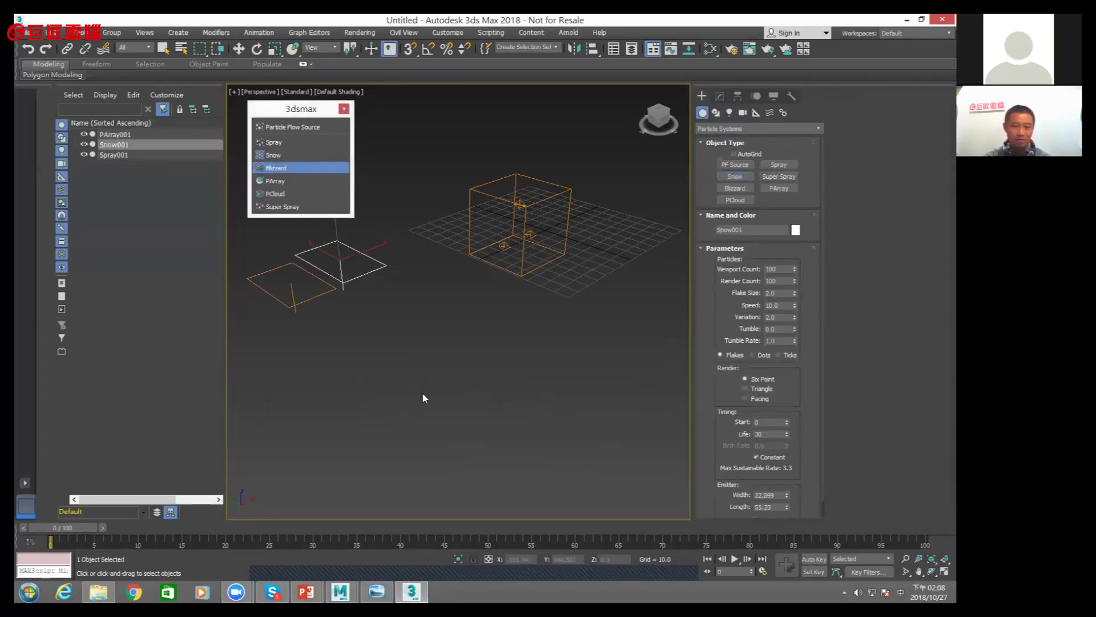
{"action": "left_click_drag", "start_coordinate": [423, 393], "coordinate": [413, 443]}
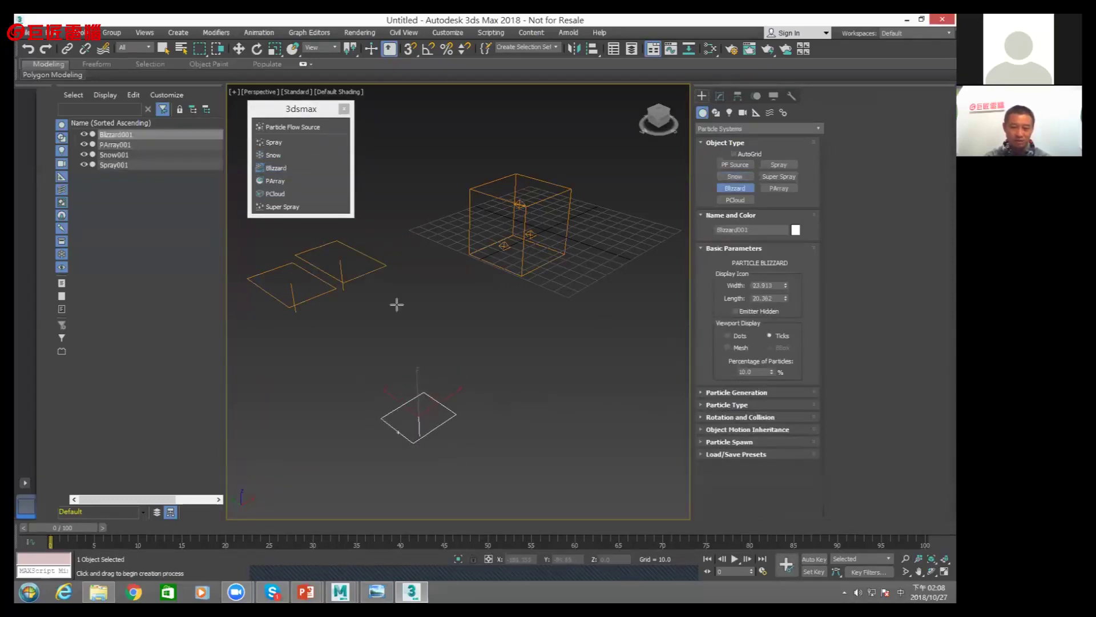
{"action": "left_click", "coordinate": [283, 206]}
{"action": "left_click_drag", "start_coordinate": [464, 370], "coordinate": [466, 389]}
{"action": "key", "text": "w"}
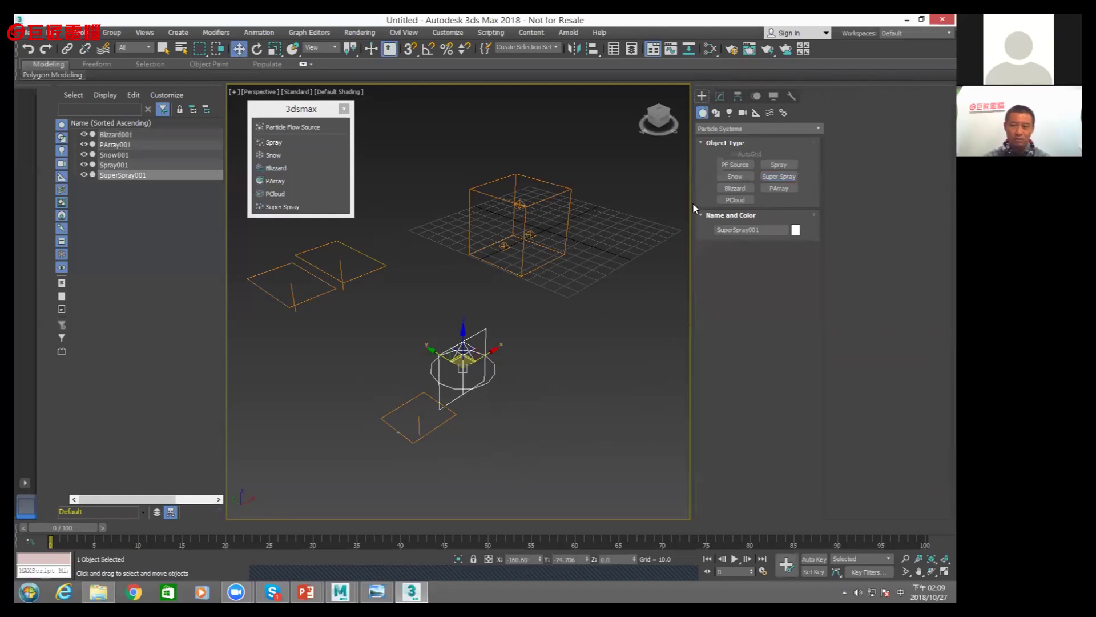
{"action": "left_click", "coordinate": [720, 96]}
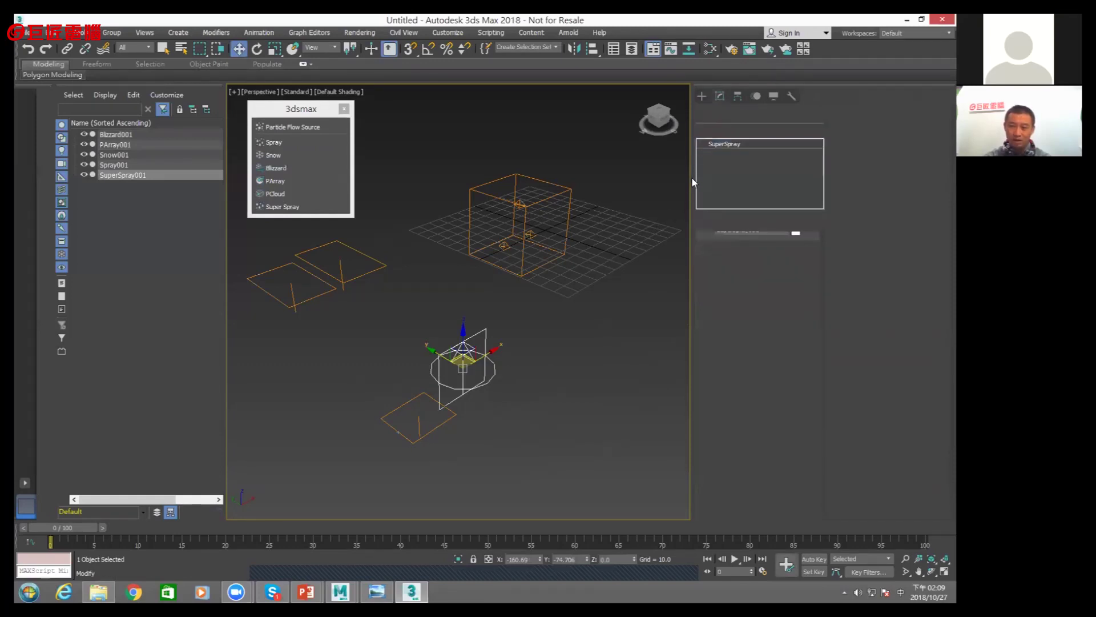
Show SuperSpray001's Particle Type rollout in a widened Modify panel
{"action": "left_click", "coordinate": [706, 245]}
{"action": "left_click_drag", "start_coordinate": [692, 220], "coordinate": [648, 217]}
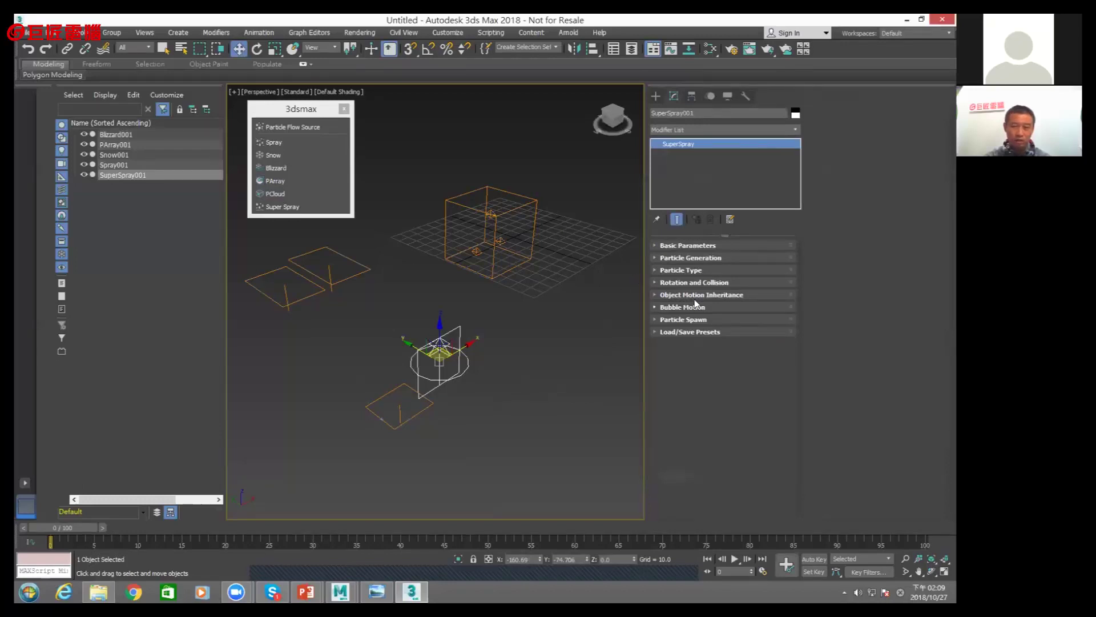
{"action": "left_click", "coordinate": [673, 270]}
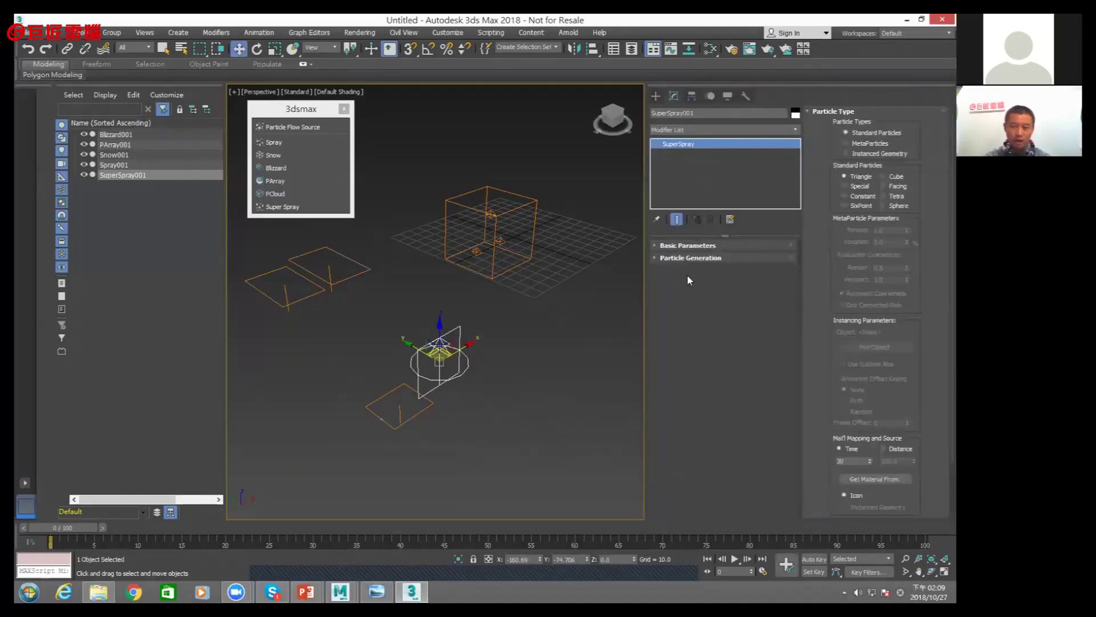
Inspect Spray001 and Snow001 parameters, ending with Blizzard001 selected
{"action": "left_click", "coordinate": [310, 282]}
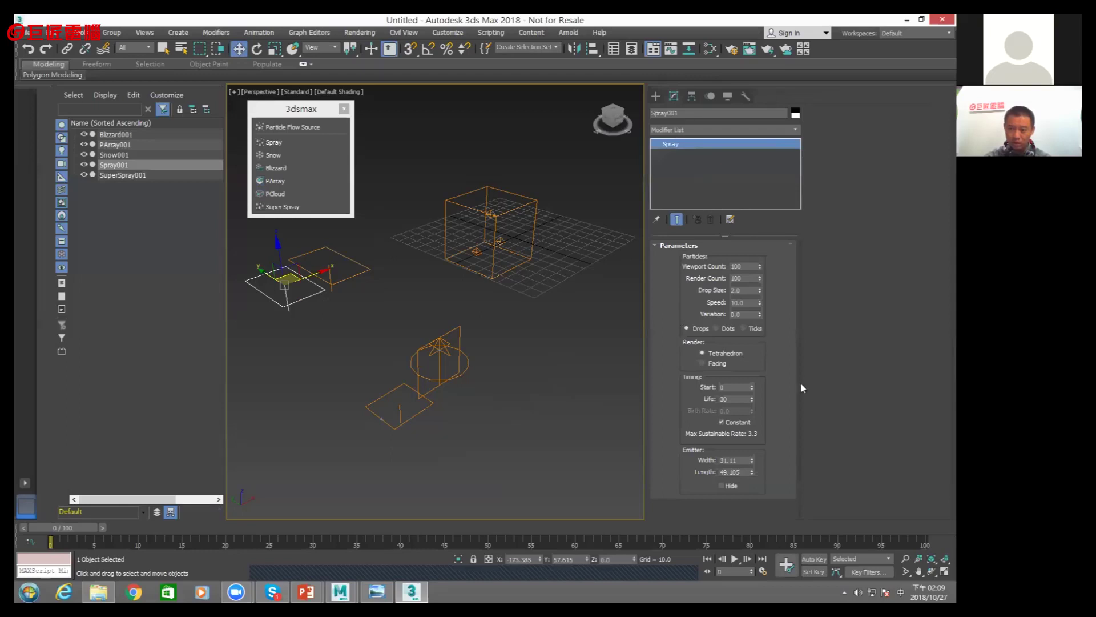
{"action": "left_click", "coordinate": [368, 270]}
{"action": "scroll", "coordinate": [785, 412], "scroll_direction": "down", "scroll_amount": 1}
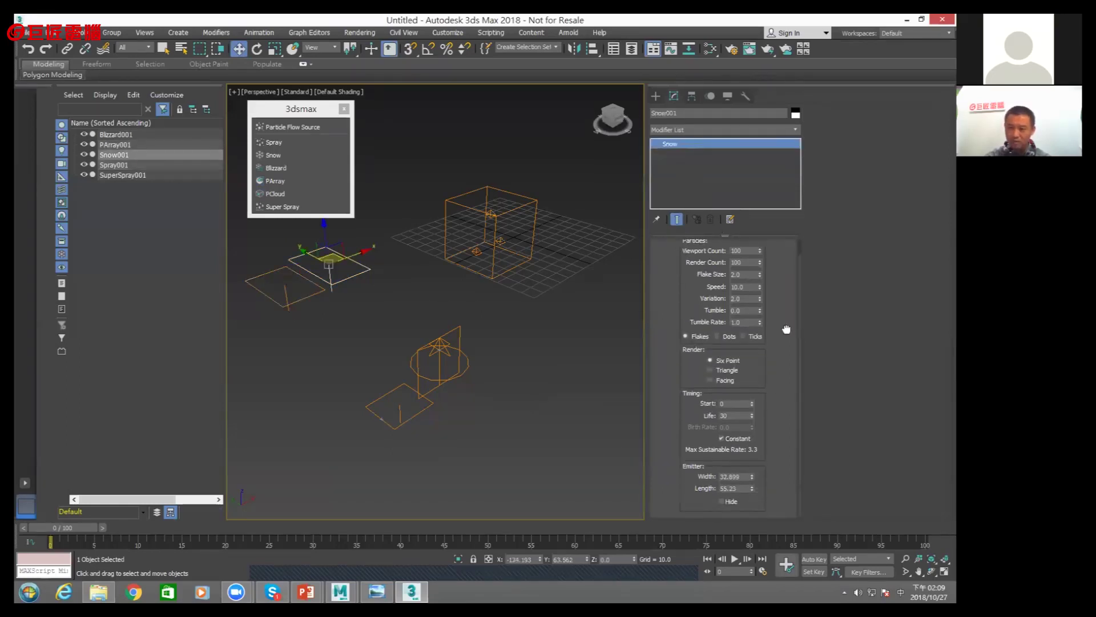
{"action": "left_click", "coordinate": [318, 286]}
{"action": "left_click", "coordinate": [346, 279]}
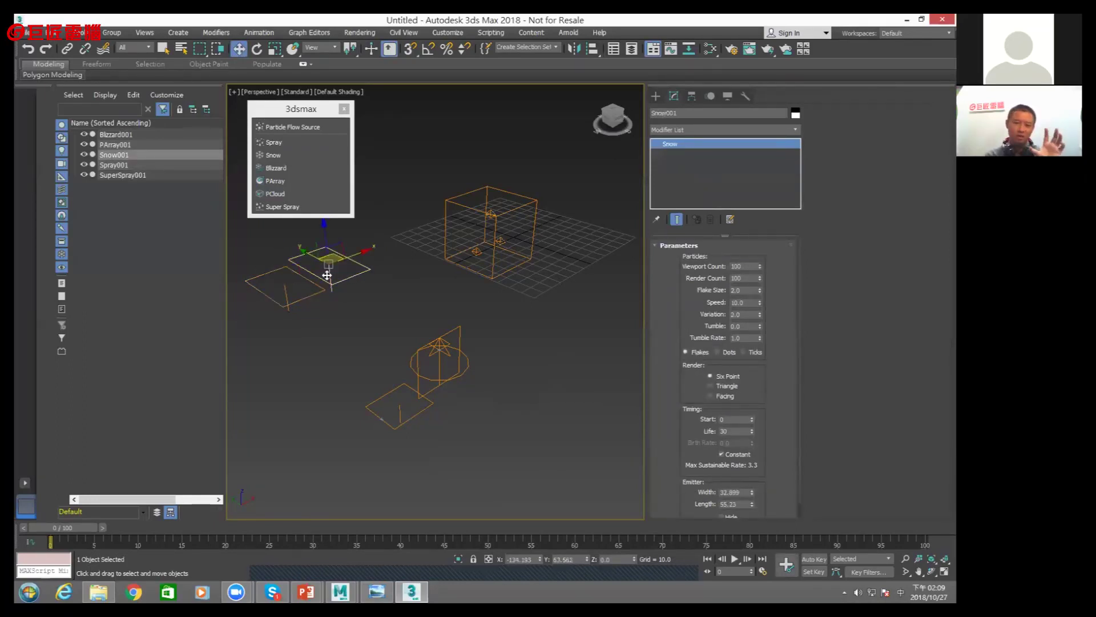
{"action": "left_click", "coordinate": [322, 300], "text": "ctrl"}
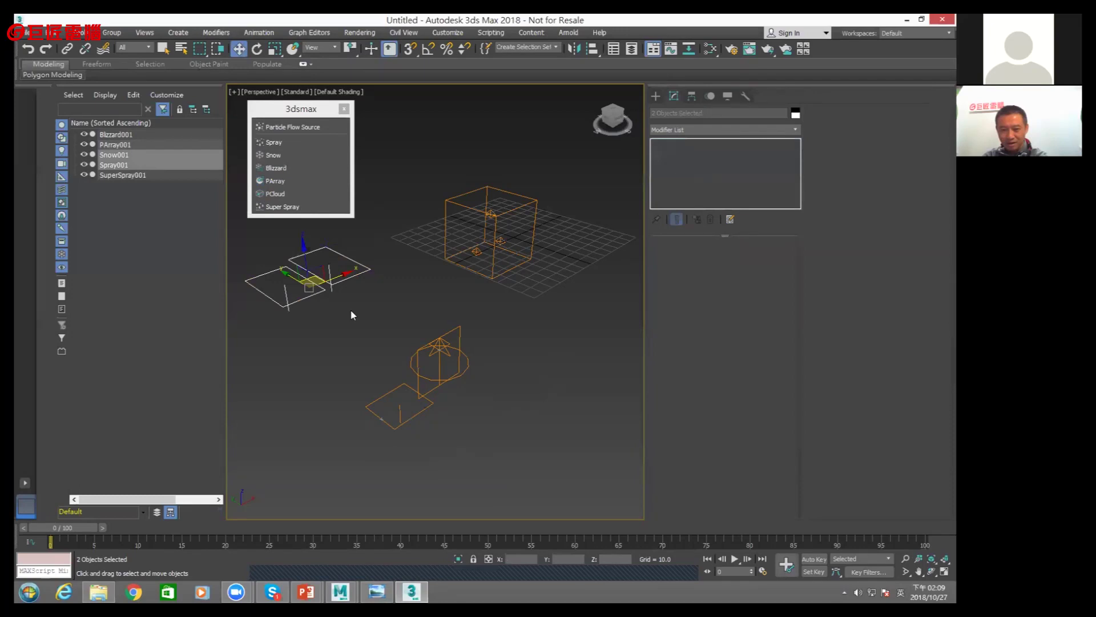
{"action": "middle_click_drag", "start_coordinate": [350, 310], "coordinate": [342, 303]}
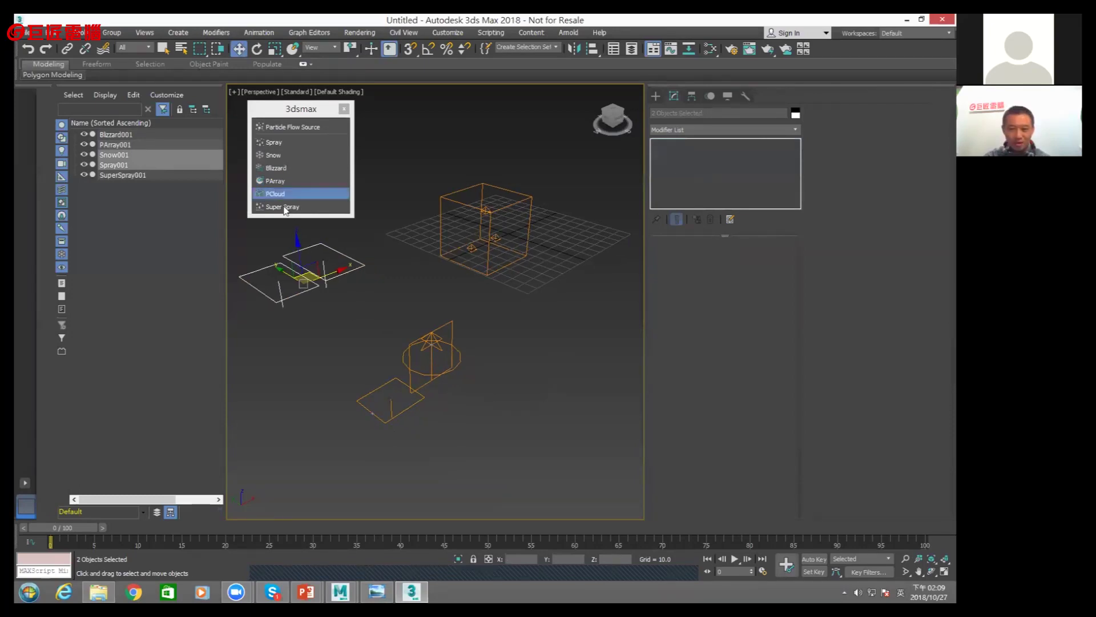
{"action": "left_click", "coordinate": [377, 388]}
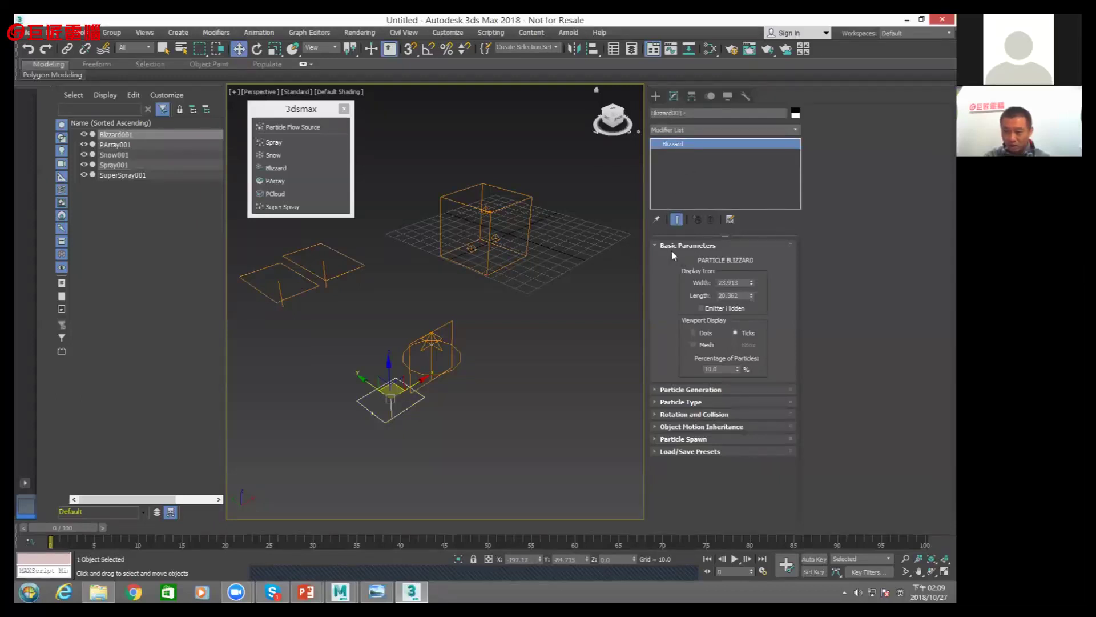
Compare the Basic Parameters and Particle Type rollouts of Blizzard001 and SuperSpray001
{"action": "left_click", "coordinate": [669, 246]}
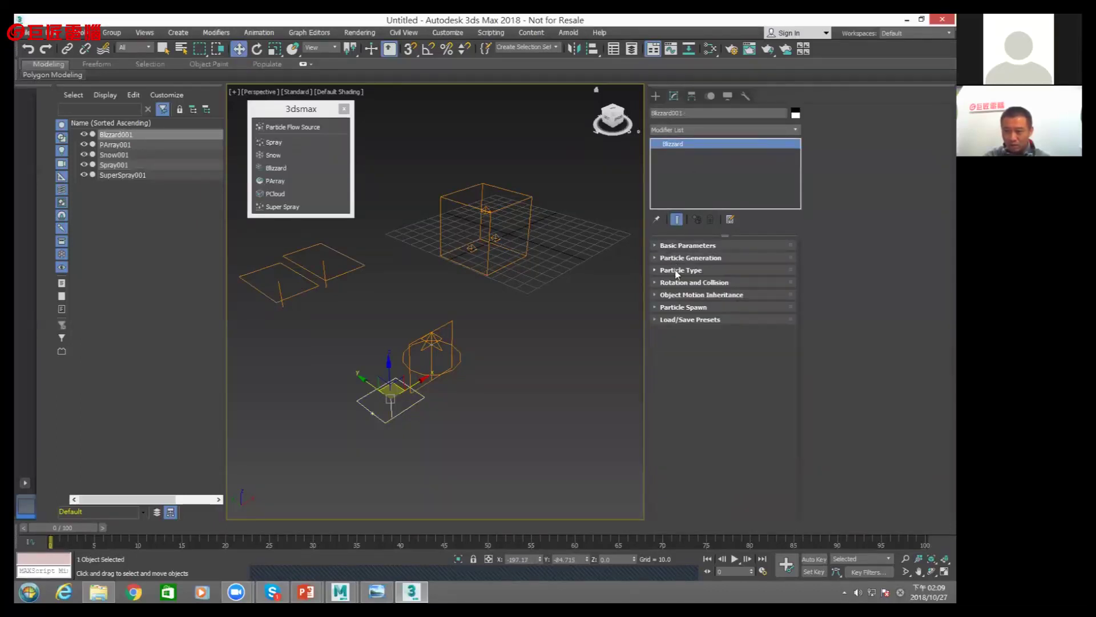
{"action": "left_click", "coordinate": [675, 270]}
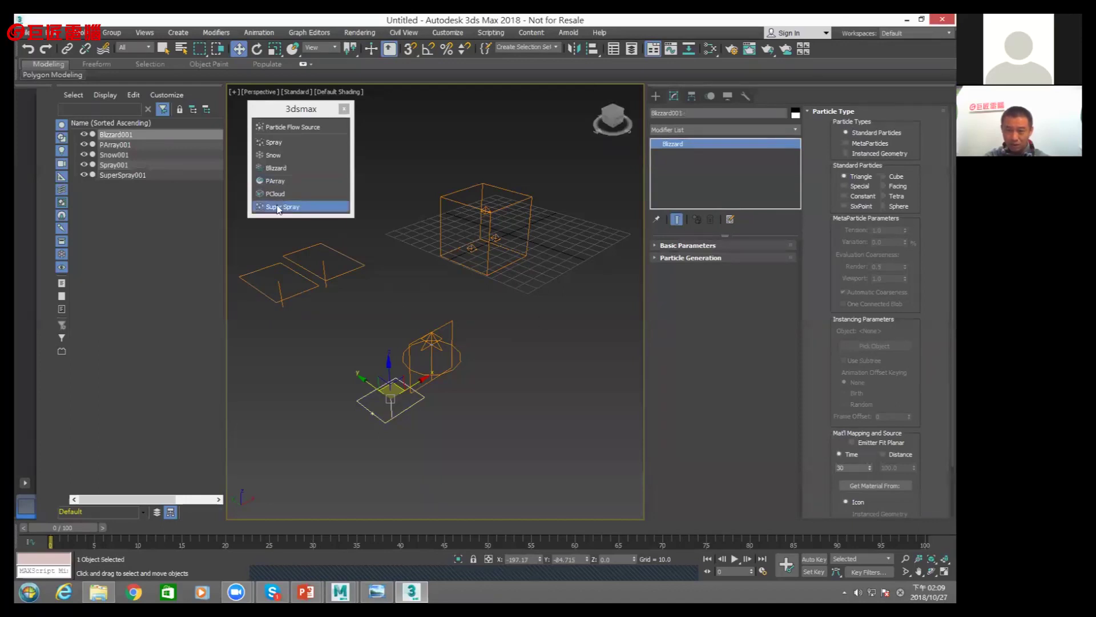
{"action": "left_click", "coordinate": [435, 338]}
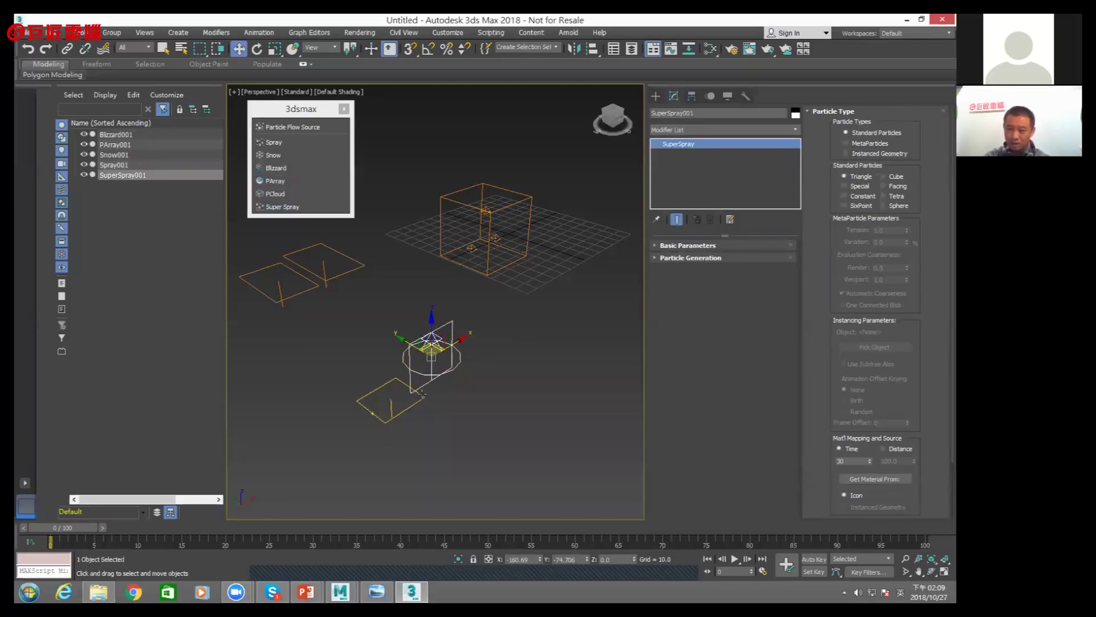
{"action": "left_click", "coordinate": [391, 406]}
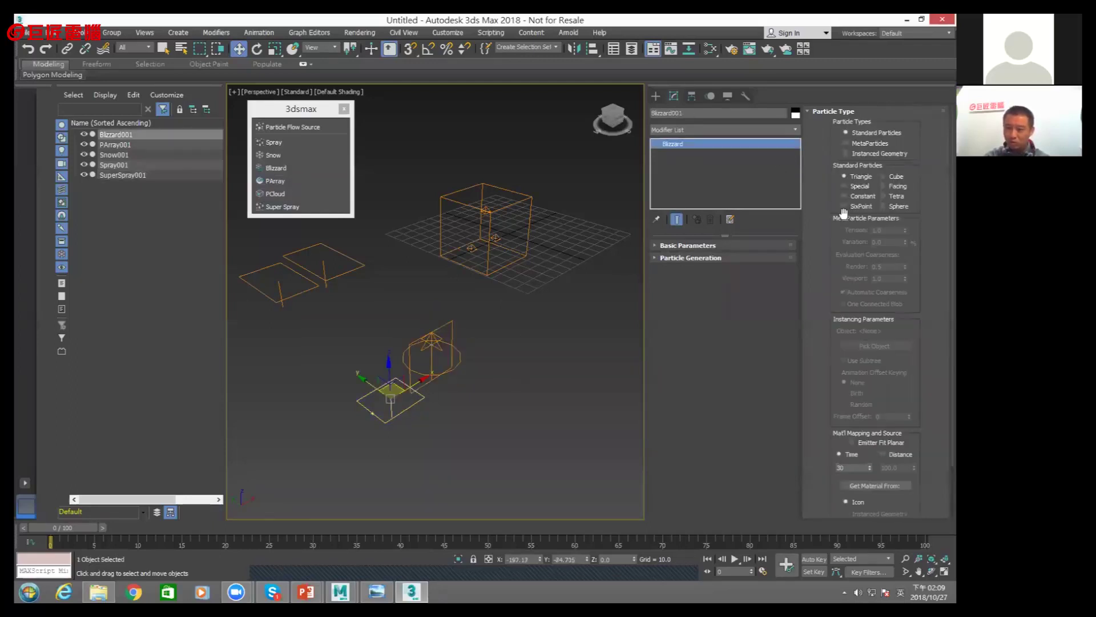
{"action": "left_click", "coordinate": [451, 344]}
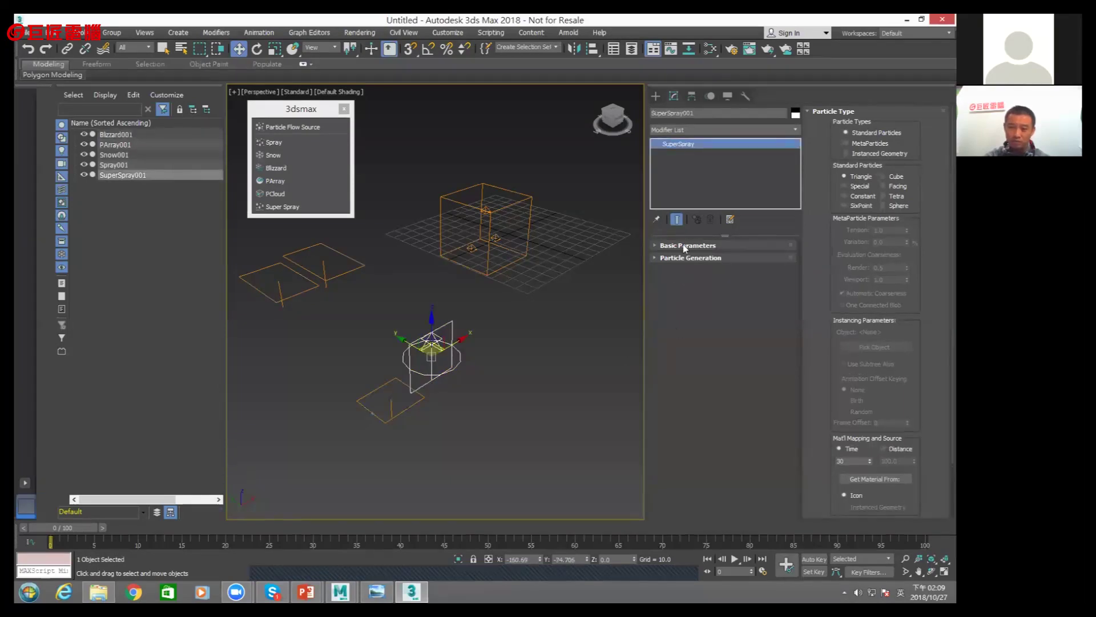
{"action": "left_click", "coordinate": [654, 245]}
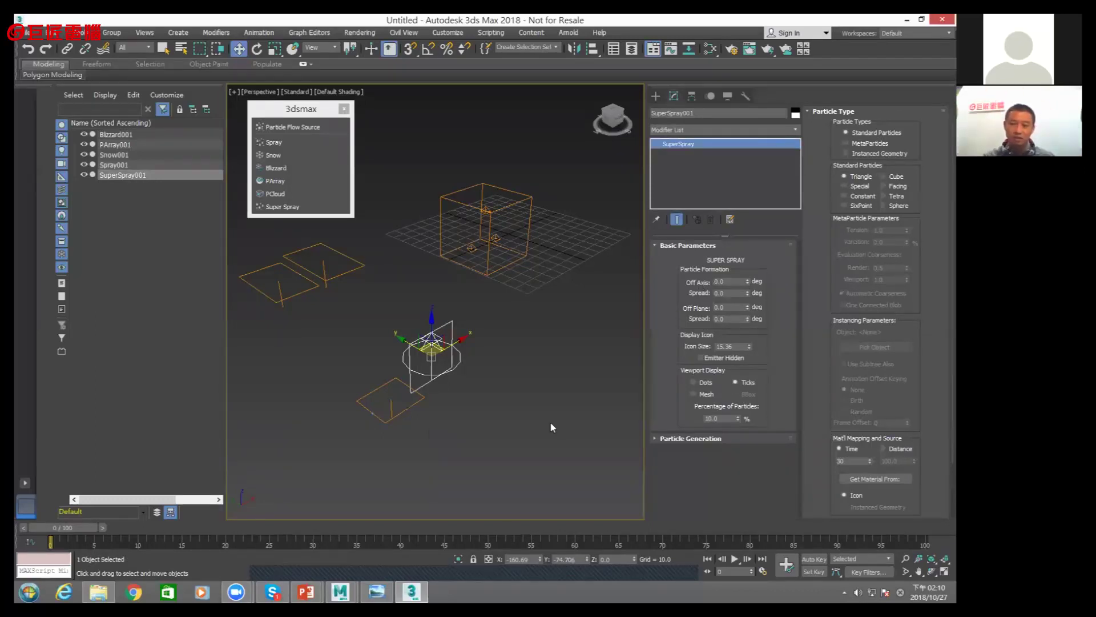
{"action": "left_click", "coordinate": [416, 400]}
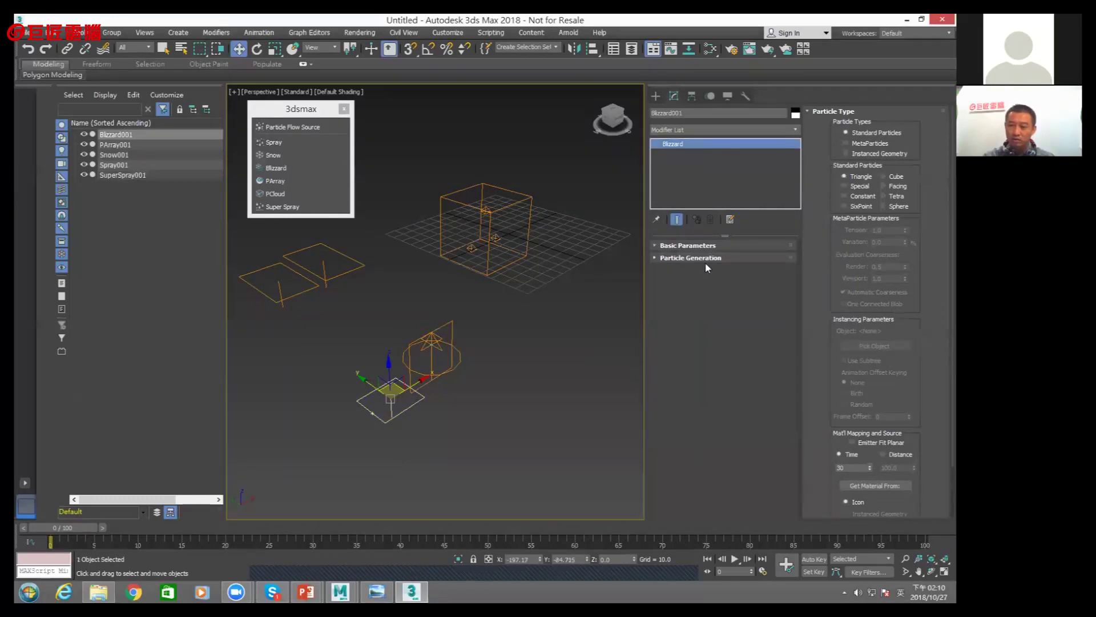
{"action": "left_click", "coordinate": [689, 247]}
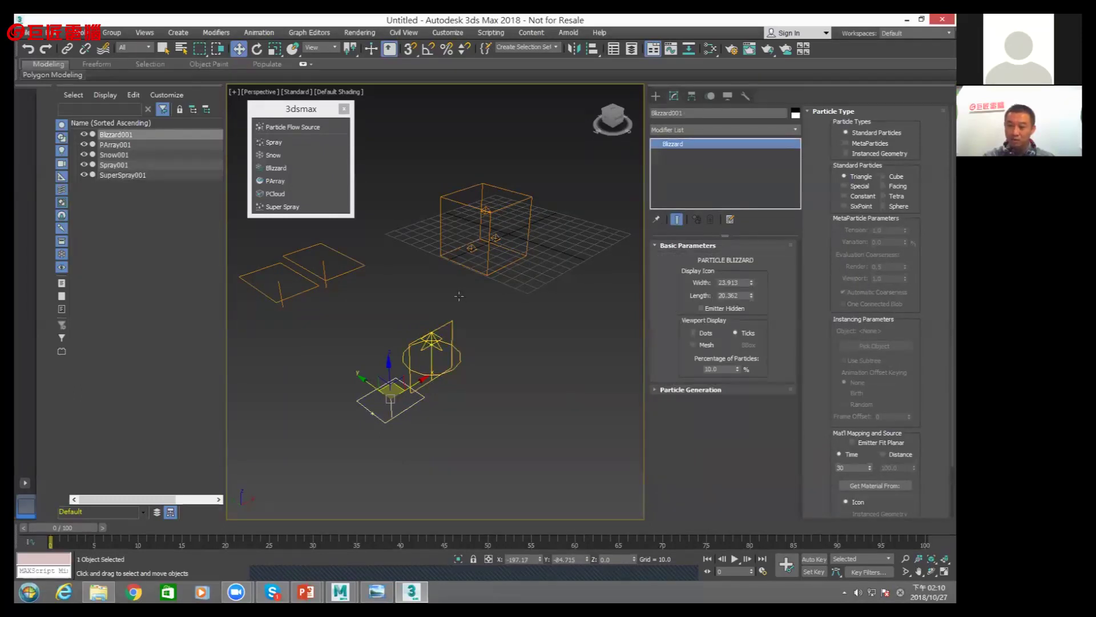
{"action": "left_click", "coordinate": [434, 339]}
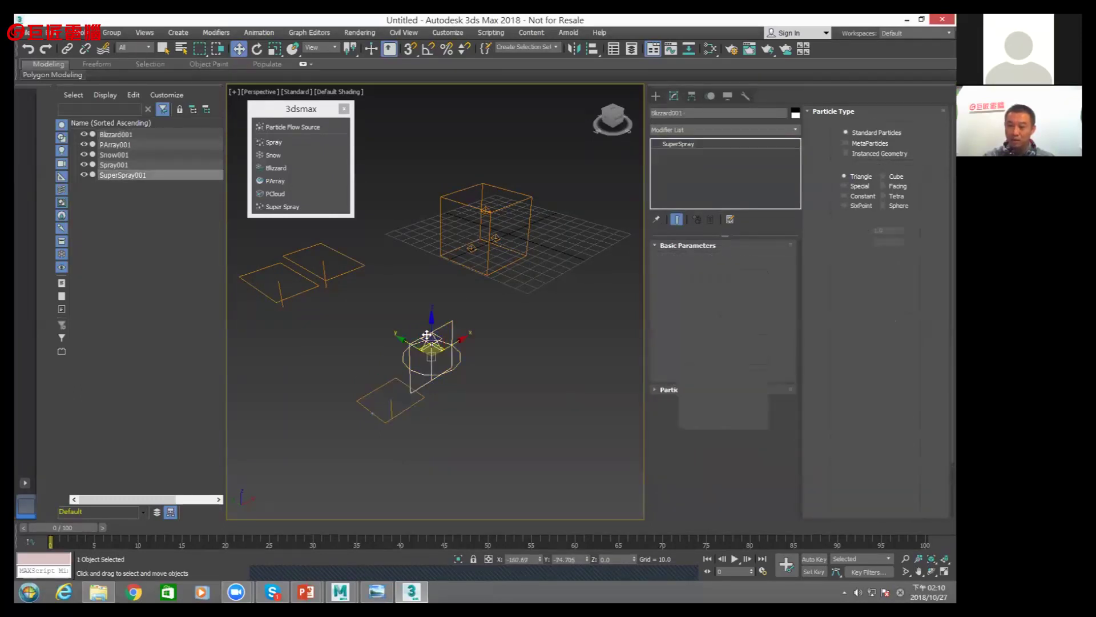
{"action": "left_click", "coordinate": [405, 404]}
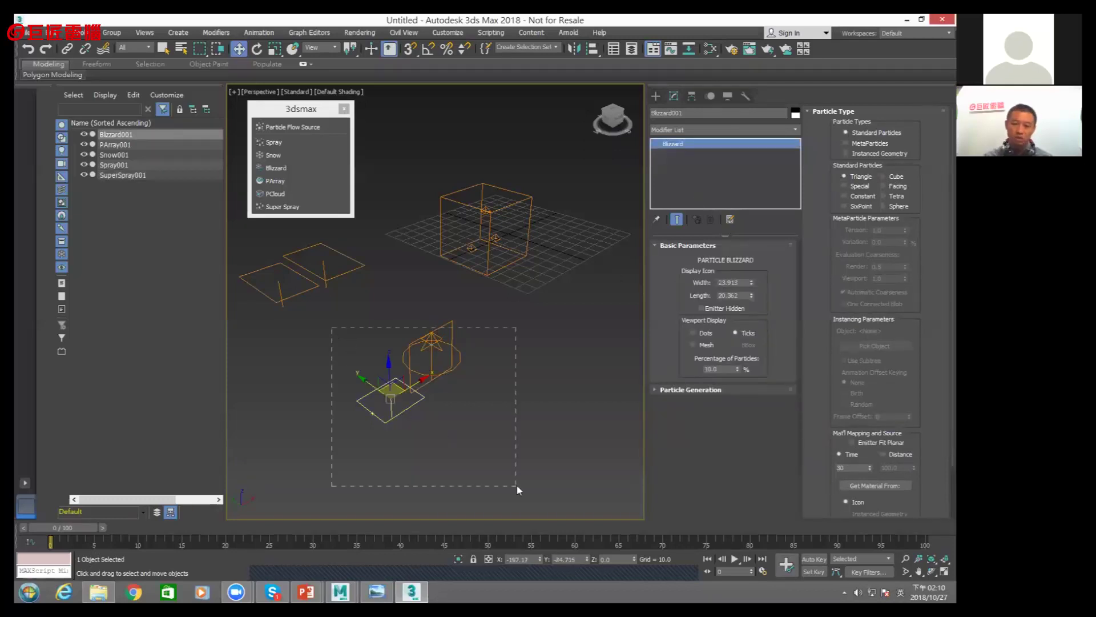
Move Blizzard001 and SuperSpray001 up beside the Spray and Snow emitters, and add a PCloud emitter
{"action": "left_click_drag", "start_coordinate": [516, 485], "coordinate": [517, 486]}
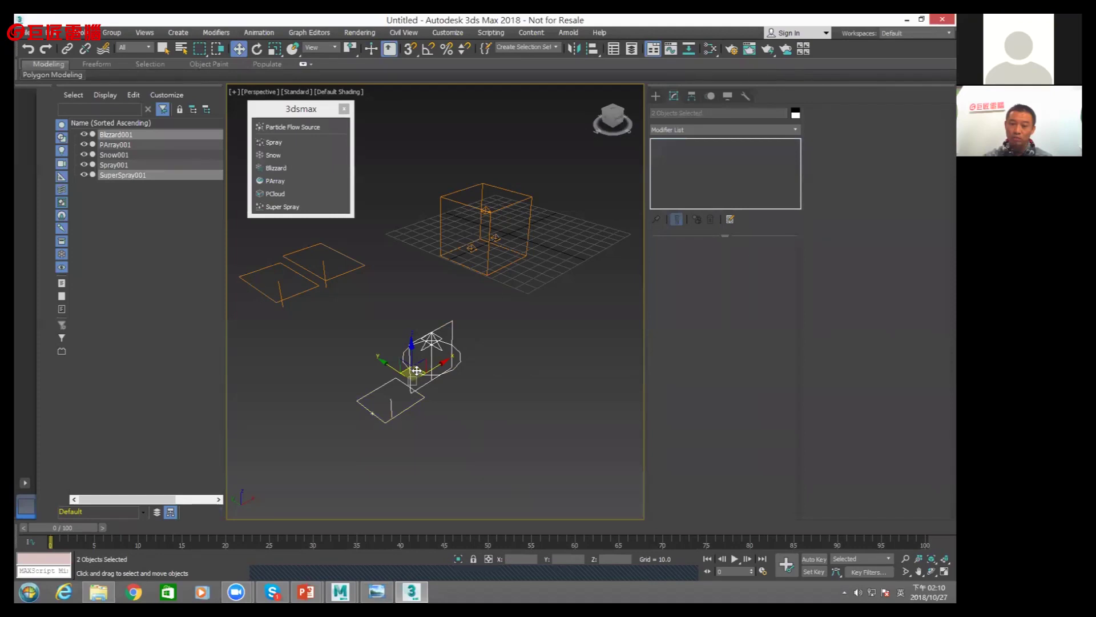
{"action": "left_click_drag", "start_coordinate": [416, 369], "coordinate": [356, 307]}
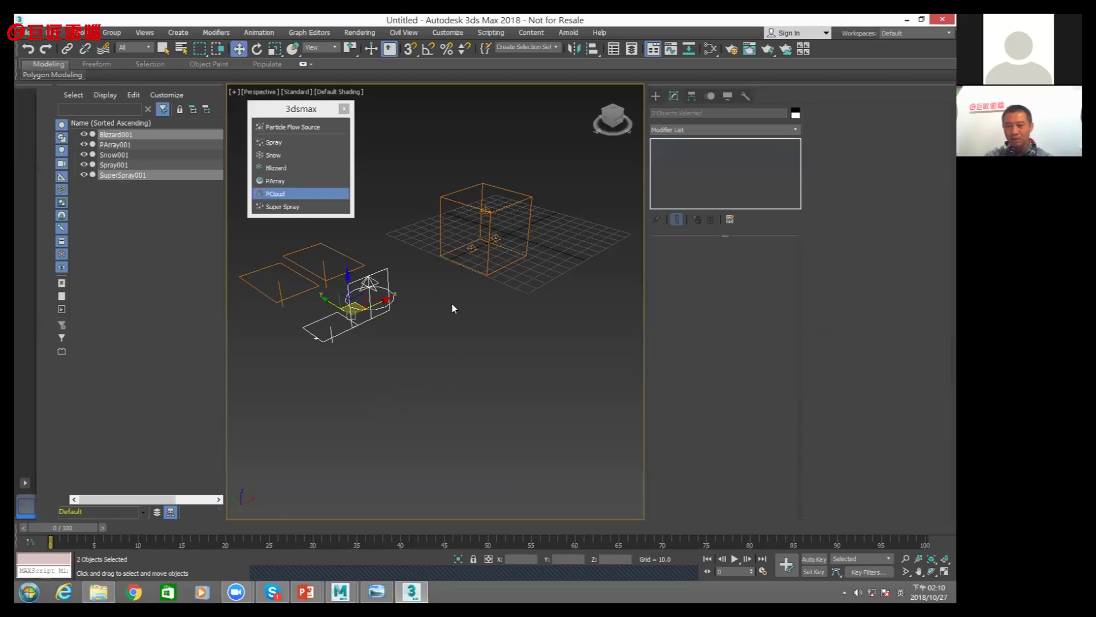
{"action": "left_click", "coordinate": [275, 194]}
{"action": "left_click_drag", "start_coordinate": [459, 331], "coordinate": [447, 300]}
Finish the PCloud001 emitter and view its Particle Type options in the Modify panel
{"action": "left_click", "coordinate": [451, 294]}
{"action": "key", "text": "w"}
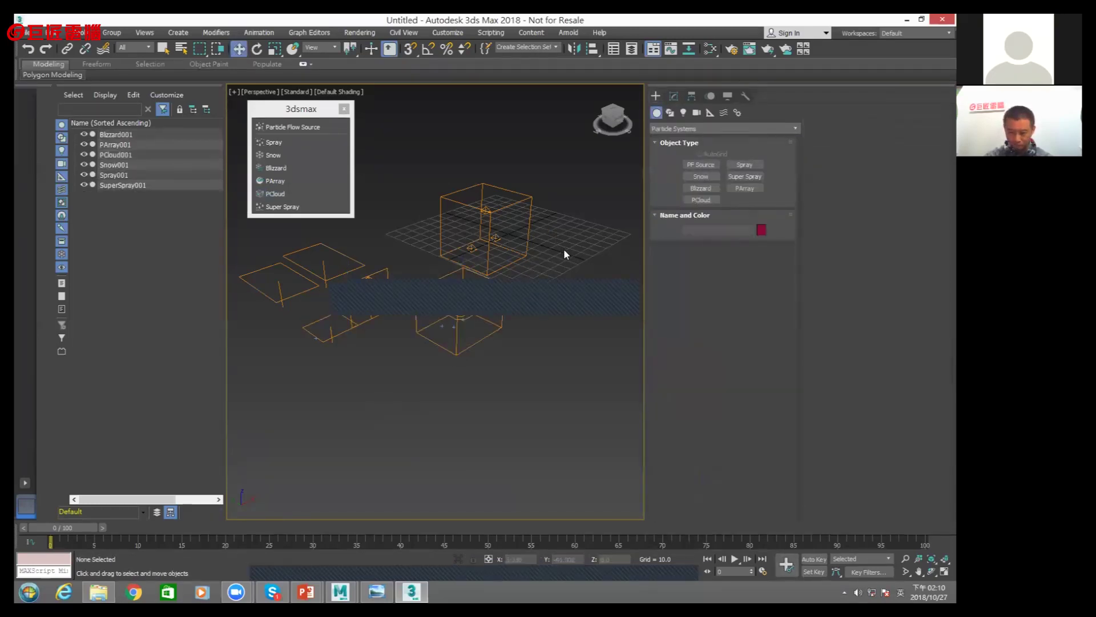
{"action": "left_click", "coordinate": [494, 215]}
{"action": "left_click", "coordinate": [460, 269]}
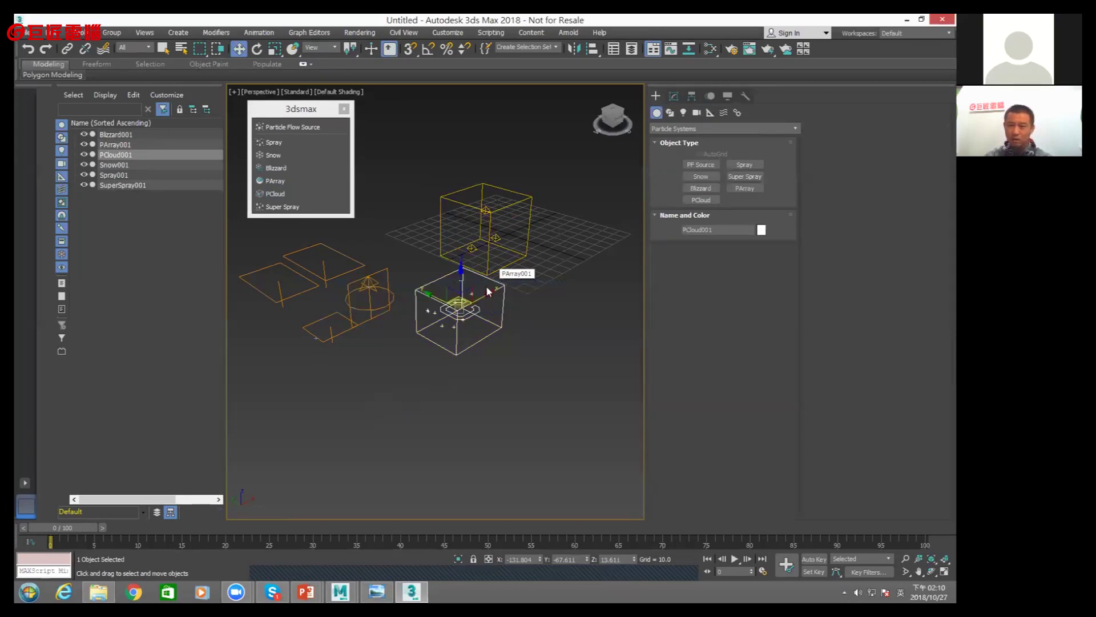
{"action": "left_click", "coordinate": [673, 97]}
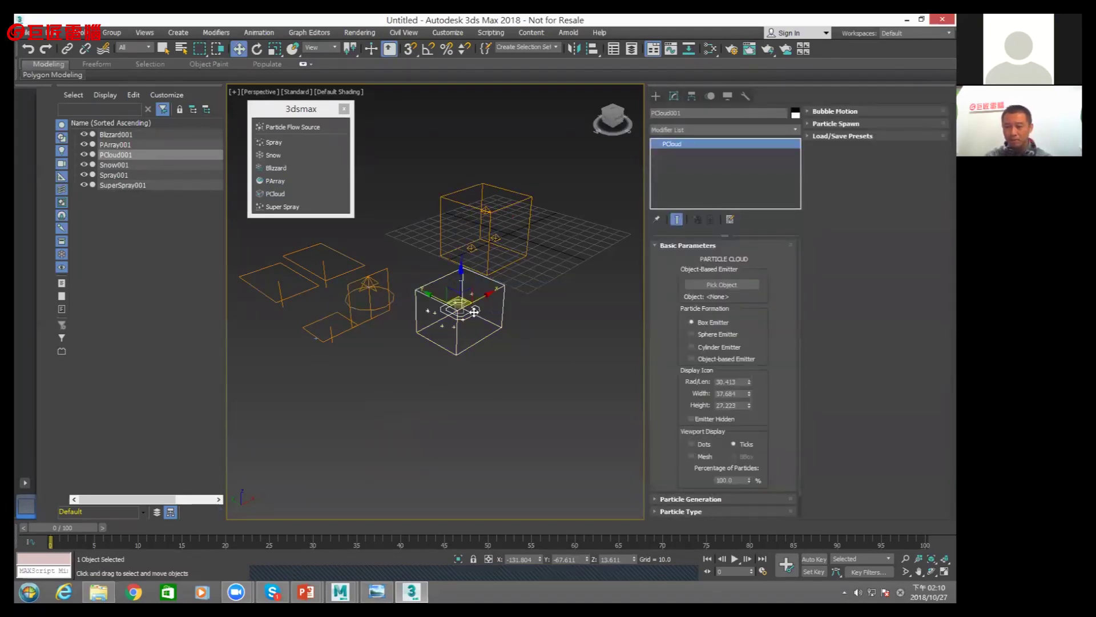
{"action": "left_click", "coordinate": [671, 245]}
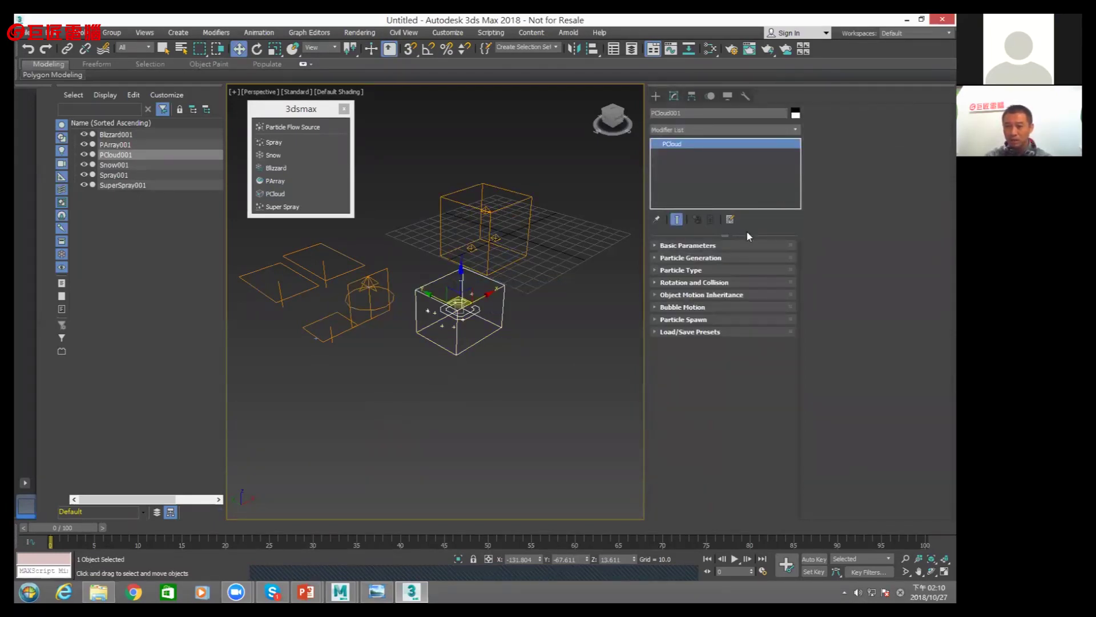
{"action": "left_click", "coordinate": [689, 272]}
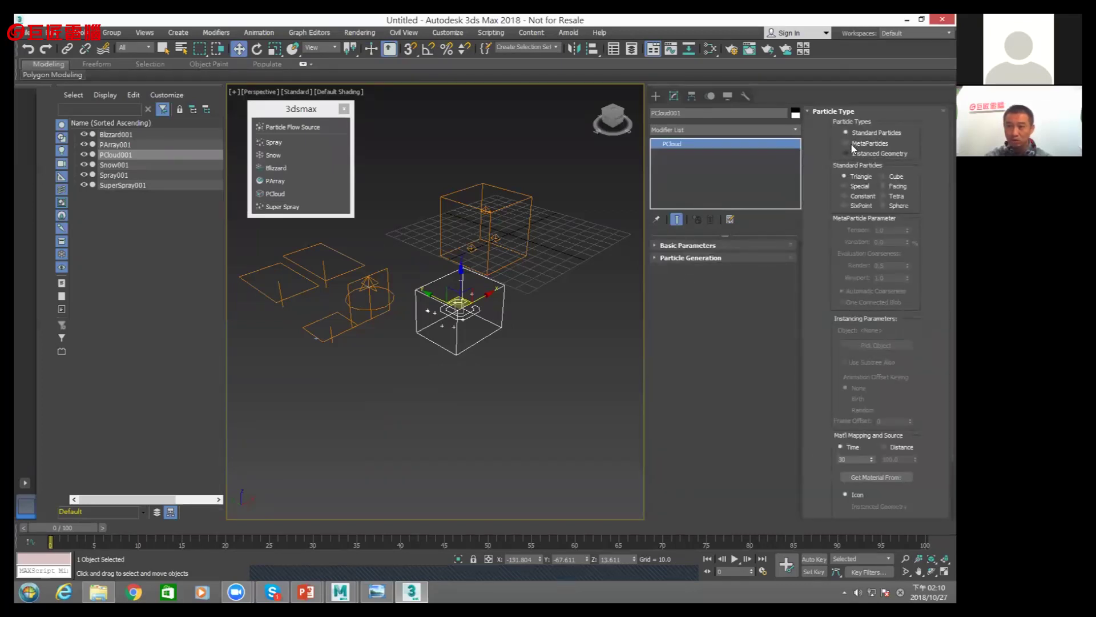
Set PArray001's particle type to Object Fragments
{"action": "left_click", "coordinate": [530, 203]}
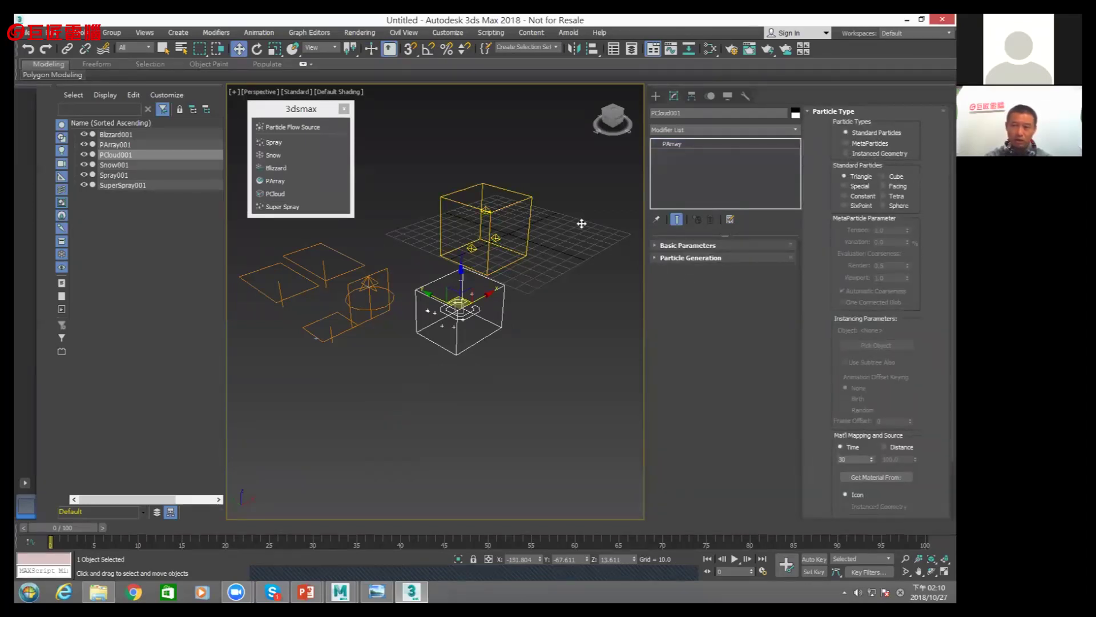
{"action": "left_click", "coordinate": [708, 246]}
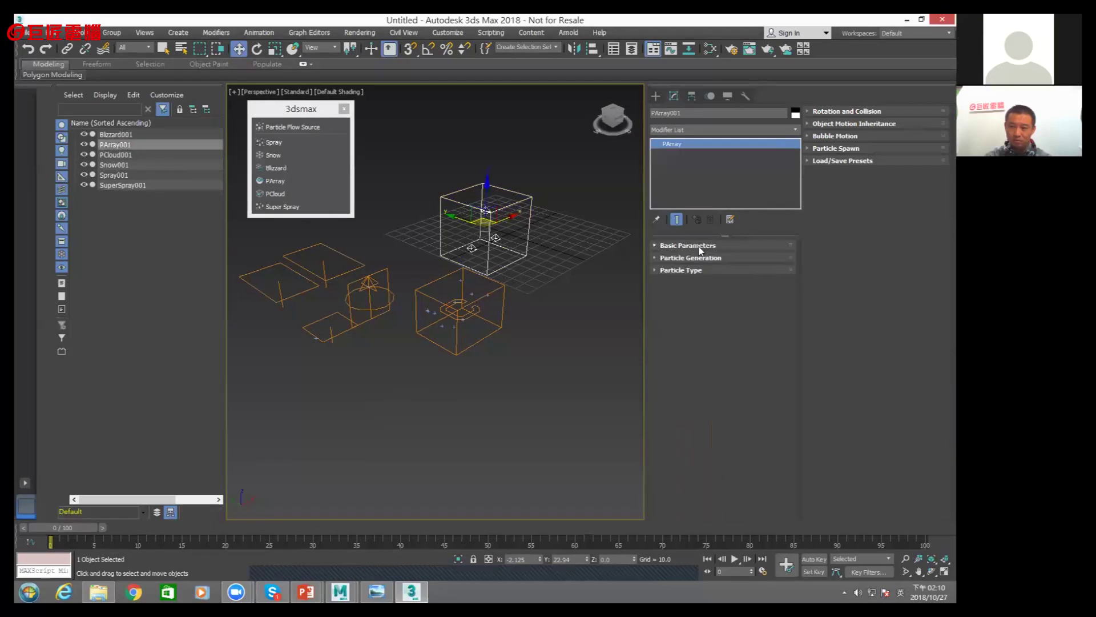
{"action": "left_click", "coordinate": [699, 269]}
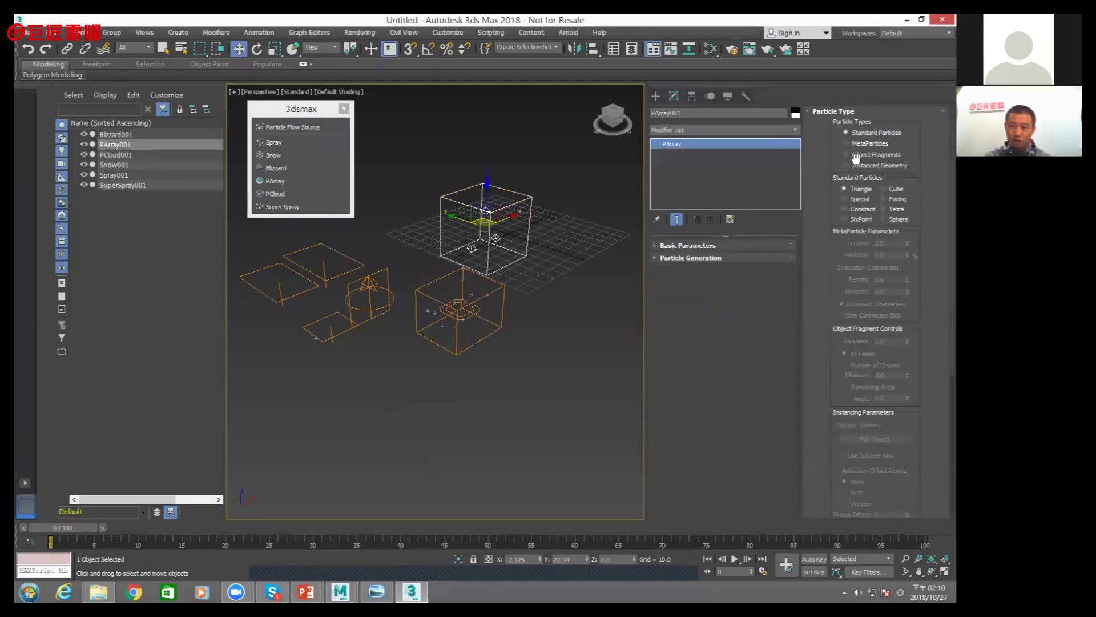
{"action": "left_click", "coordinate": [845, 155]}
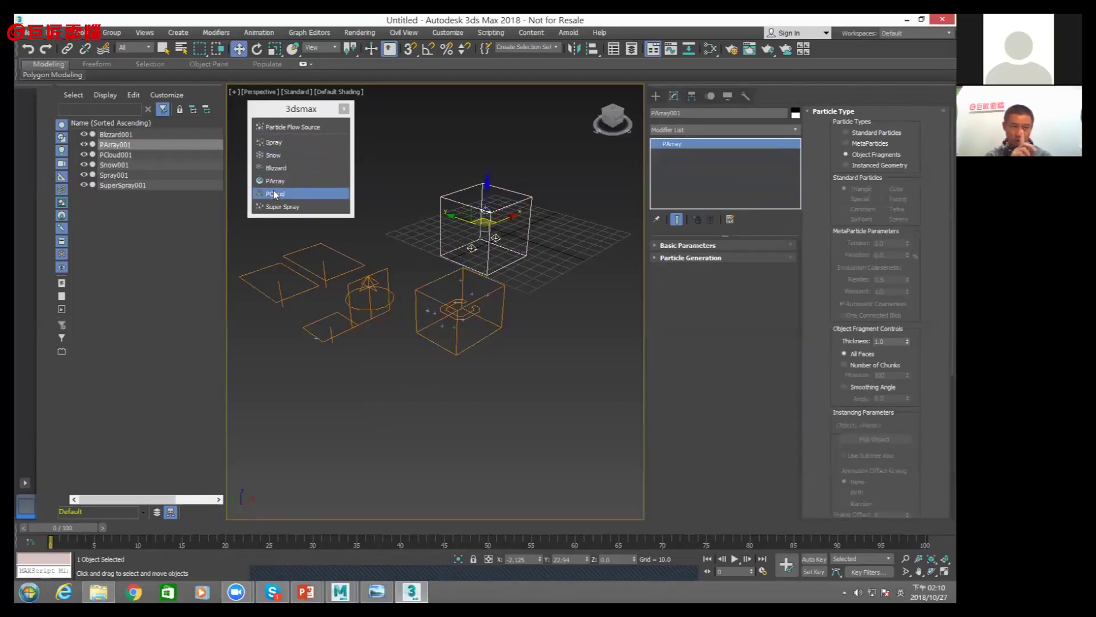
Reselect PArray001, then bring up the reference renders in Windows Photo Viewer
{"action": "left_click", "coordinate": [580, 347]}
{"action": "left_click_drag", "start_coordinate": [284, 234], "coordinate": [372, 359]}
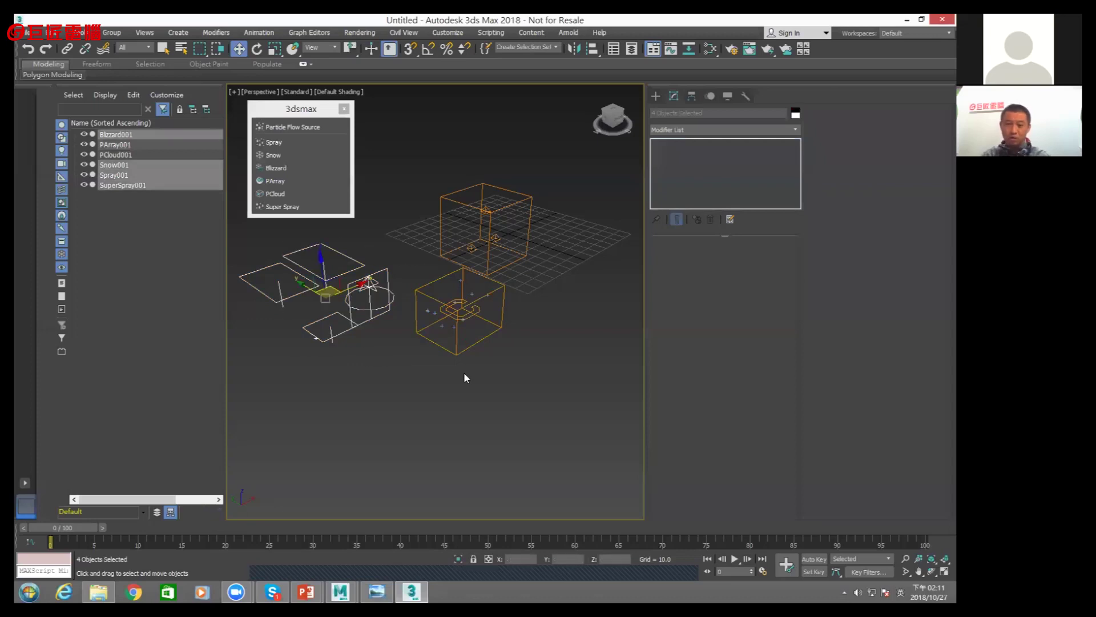
{"action": "left_click", "coordinate": [457, 342]}
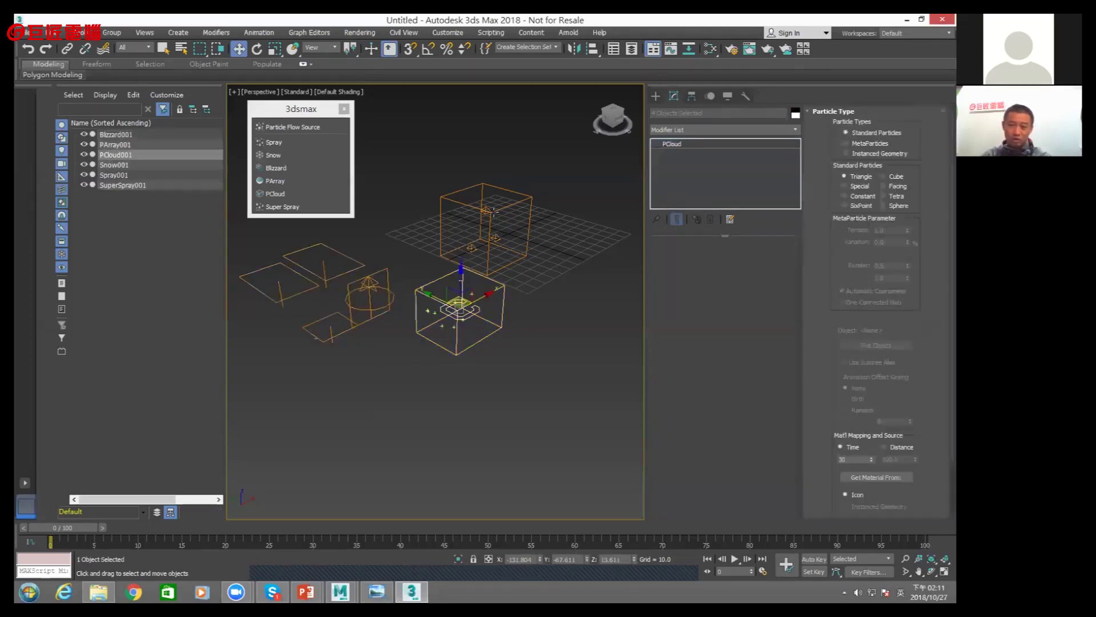
{"action": "left_click", "coordinate": [515, 201]}
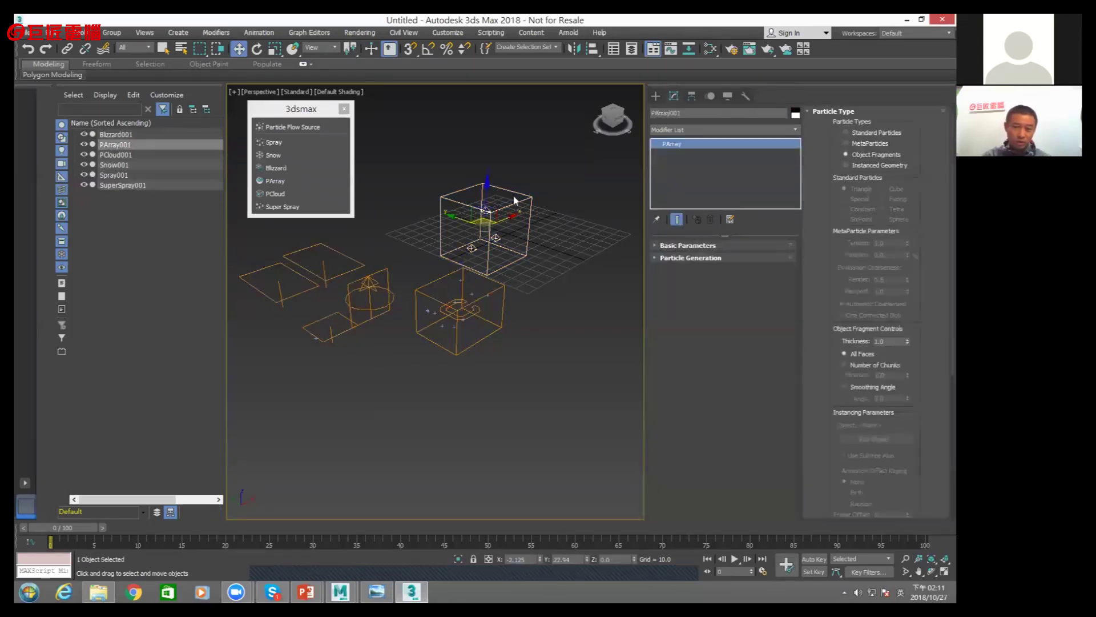
{"action": "left_click", "coordinate": [379, 590]}
{"action": "left_click", "coordinate": [485, 537]}
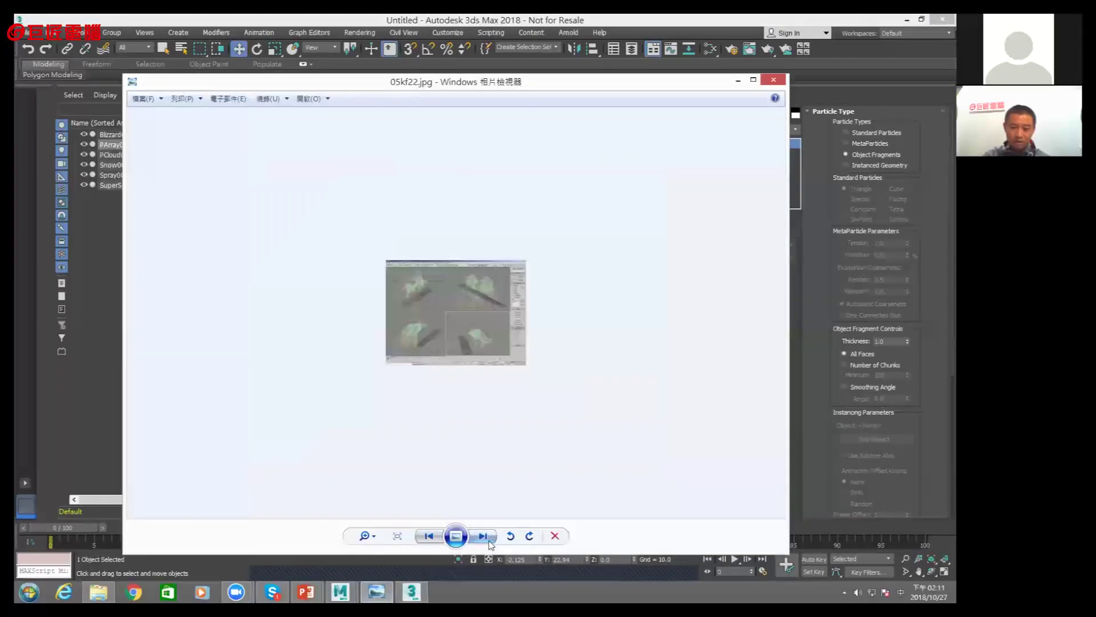
Zoom into the shattering-building render 05kf05.jpg, then minimize the viewer
{"action": "left_click", "coordinate": [488, 541]}
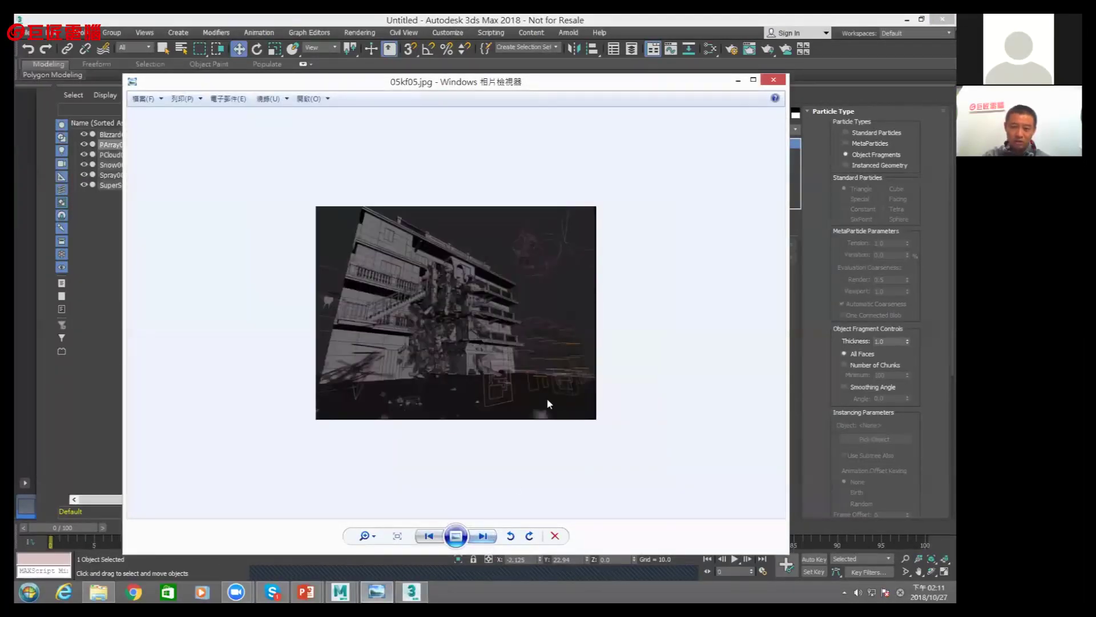
{"action": "scroll", "coordinate": [586, 416], "scroll_direction": "up", "scroll_amount": 2}
{"action": "scroll", "coordinate": [597, 407], "scroll_direction": "up", "scroll_amount": 1}
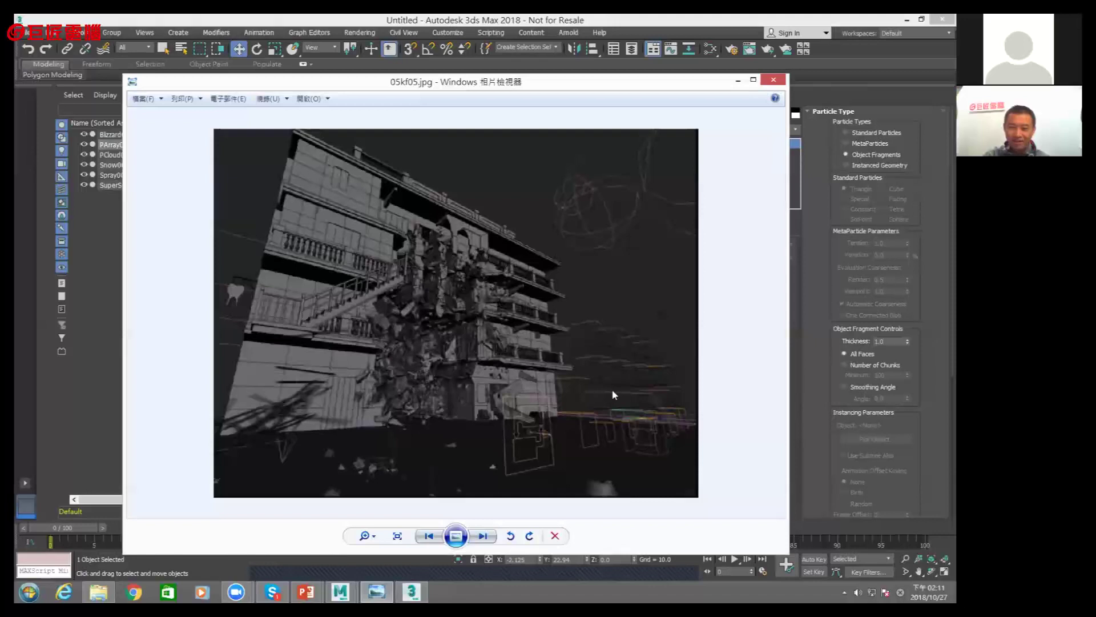
{"action": "scroll", "coordinate": [648, 390], "scroll_direction": "up", "scroll_amount": 1}
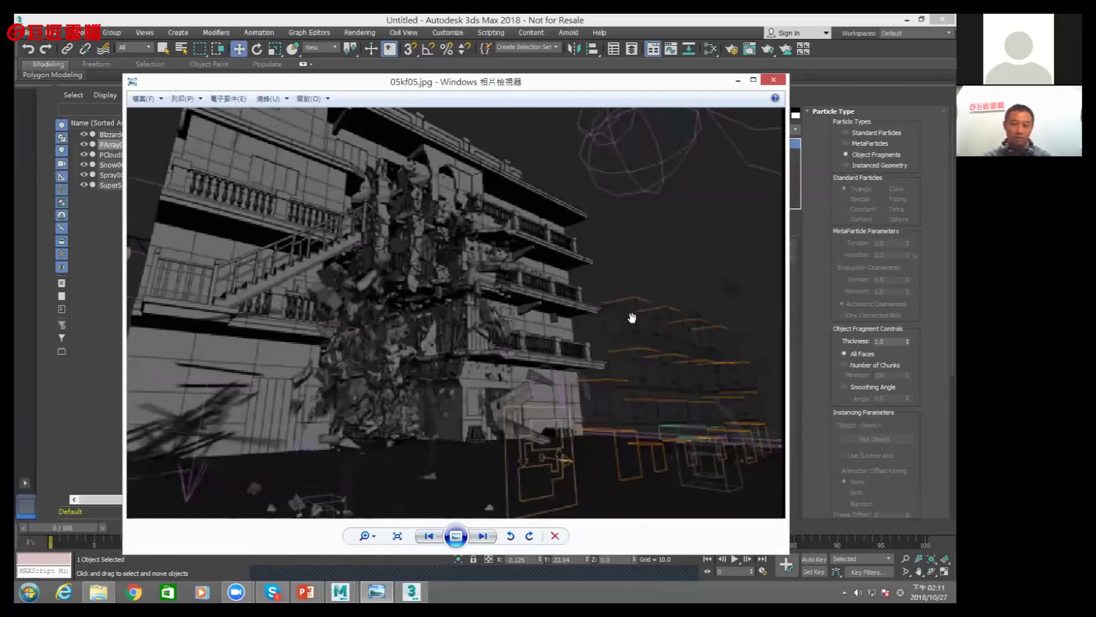
{"action": "left_click", "coordinate": [738, 81]}
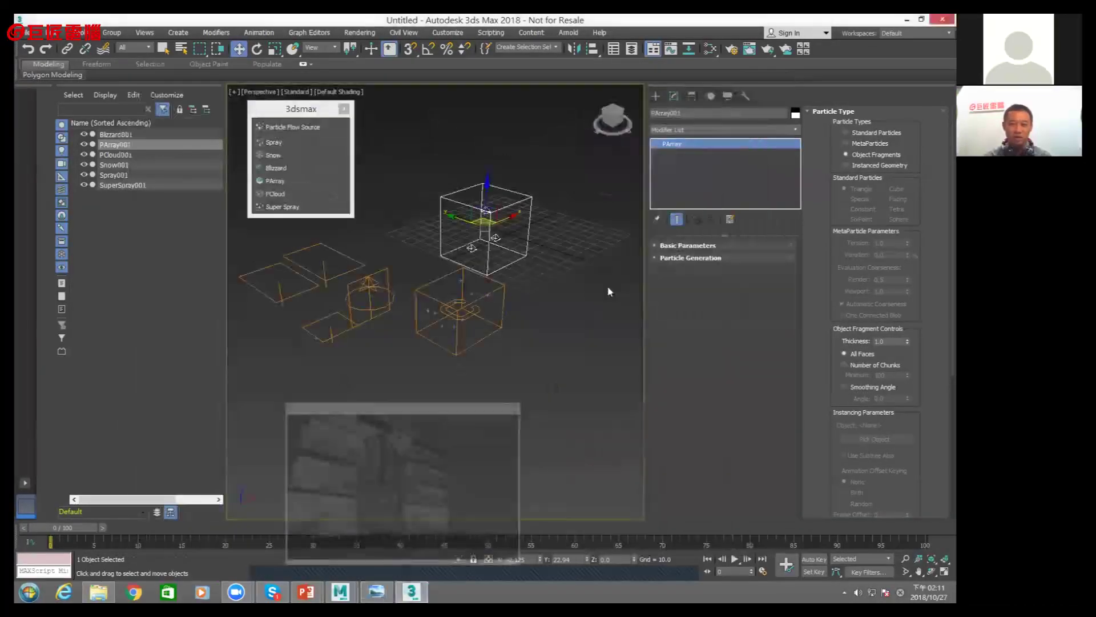
{"action": "left_click", "coordinate": [690, 245]}
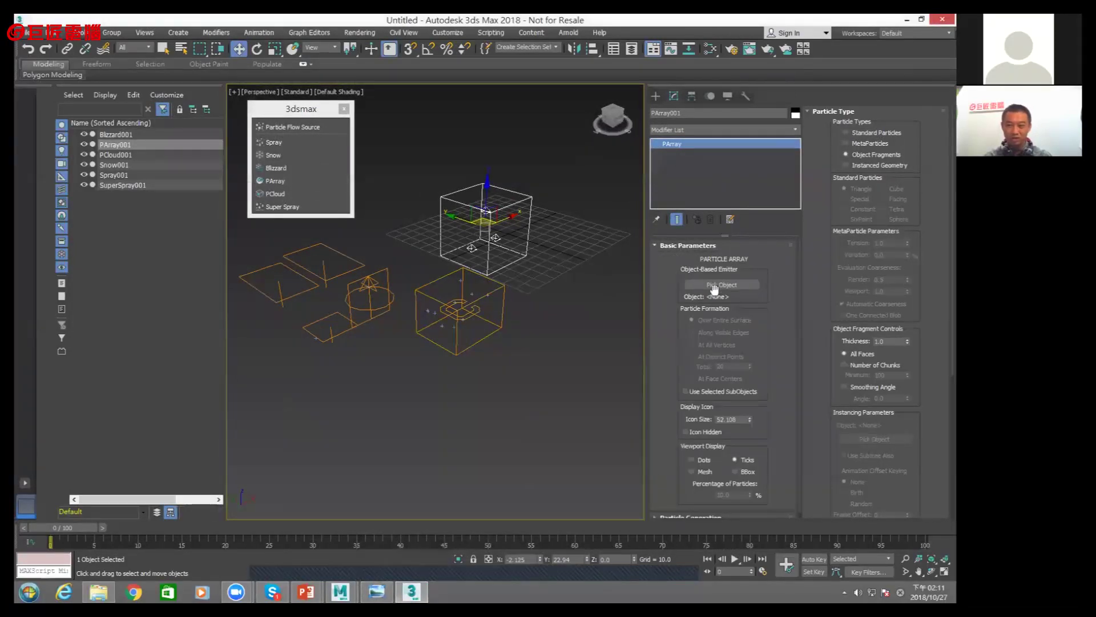
{"action": "left_click", "coordinate": [718, 287]}
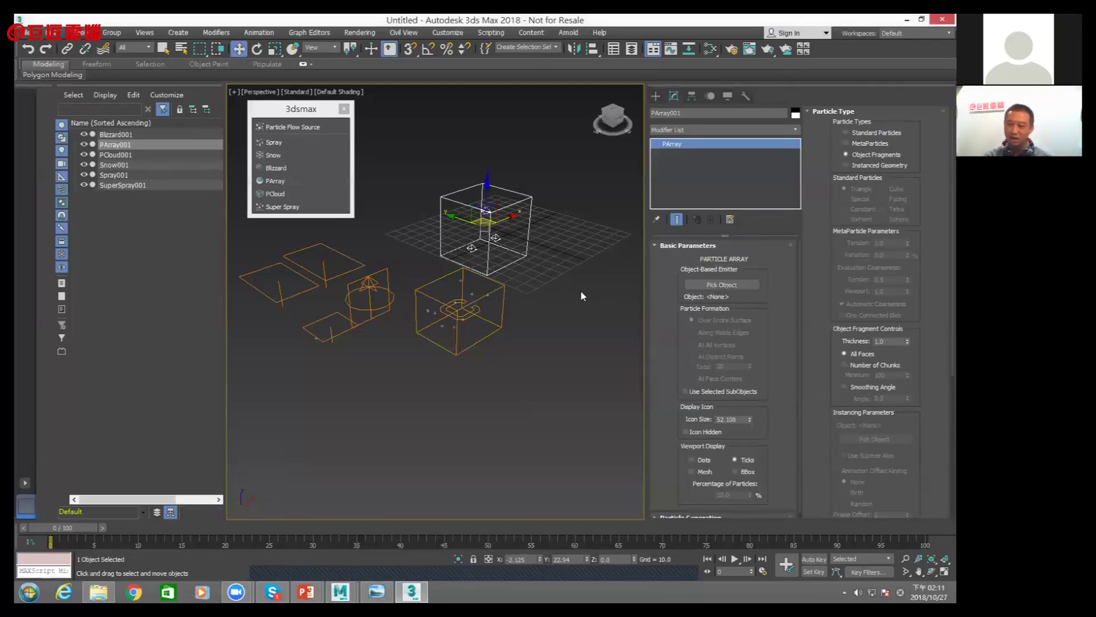
{"action": "left_click", "coordinate": [498, 221]}
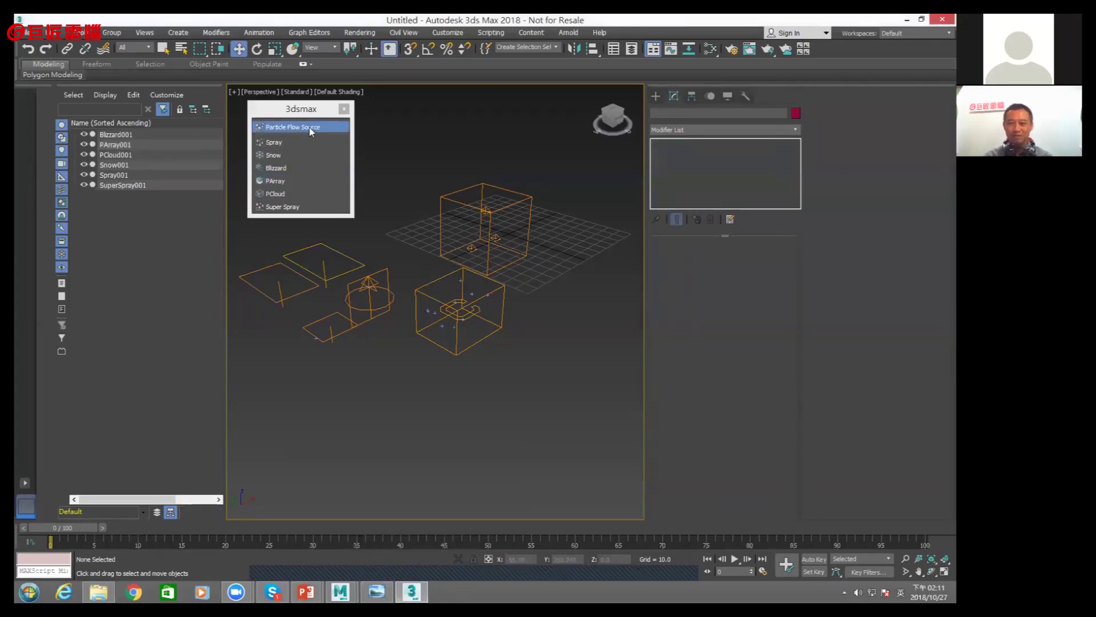
{"action": "left_click", "coordinate": [29, 34]}
{"action": "mouse_move", "coordinate": [34, 53]}
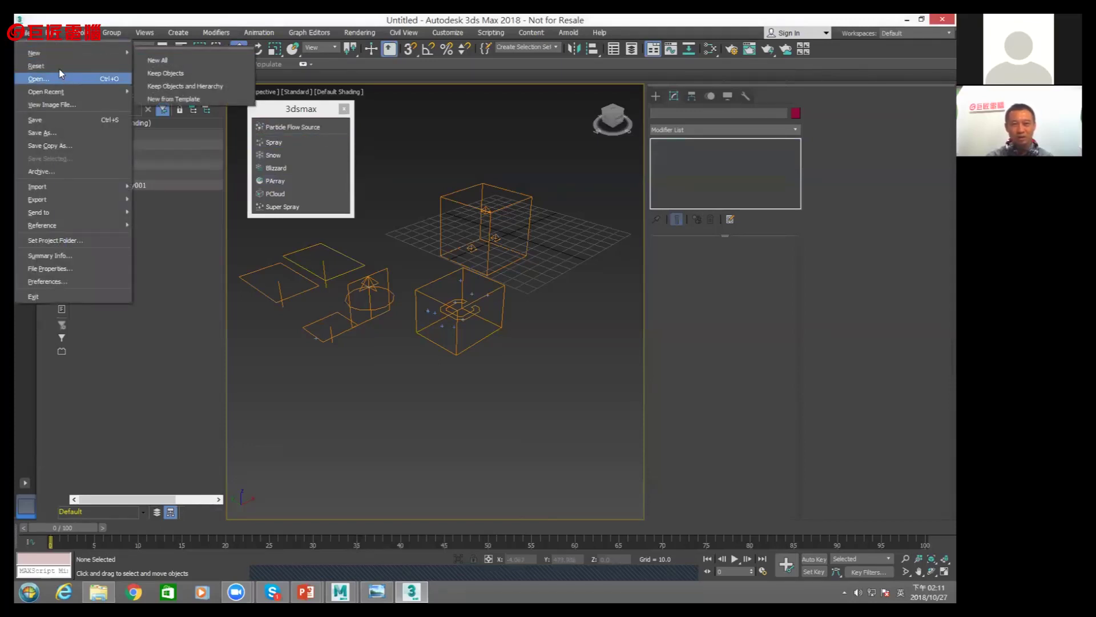
Reset 3ds Max to an empty scene without saving
{"action": "left_click", "coordinate": [156, 60]}
{"action": "left_click", "coordinate": [488, 326]}
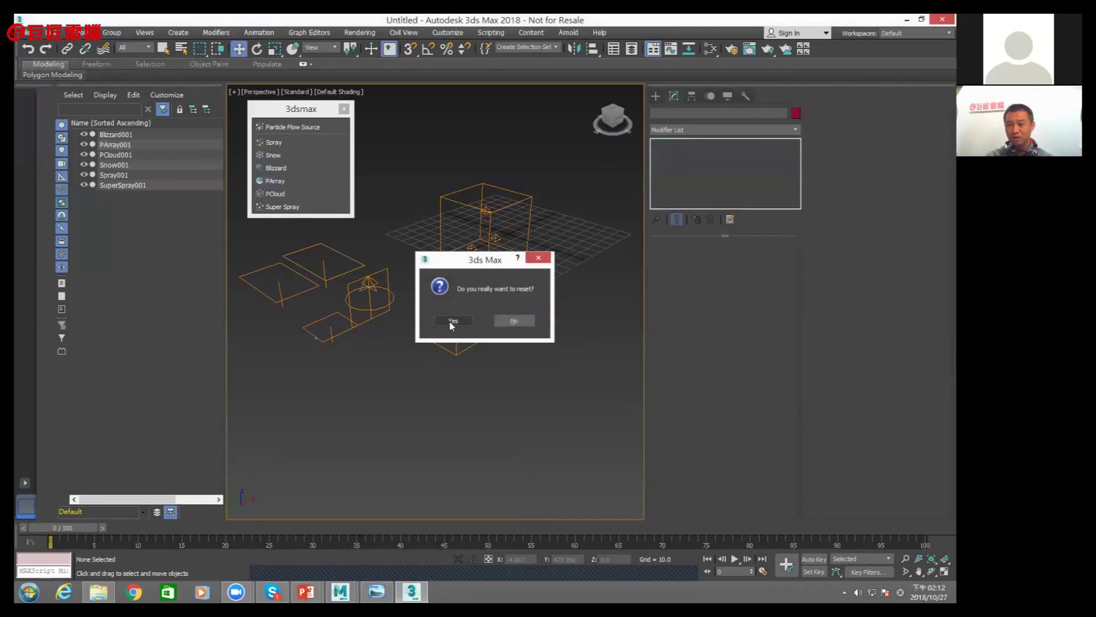
{"action": "left_click", "coordinate": [454, 321]}
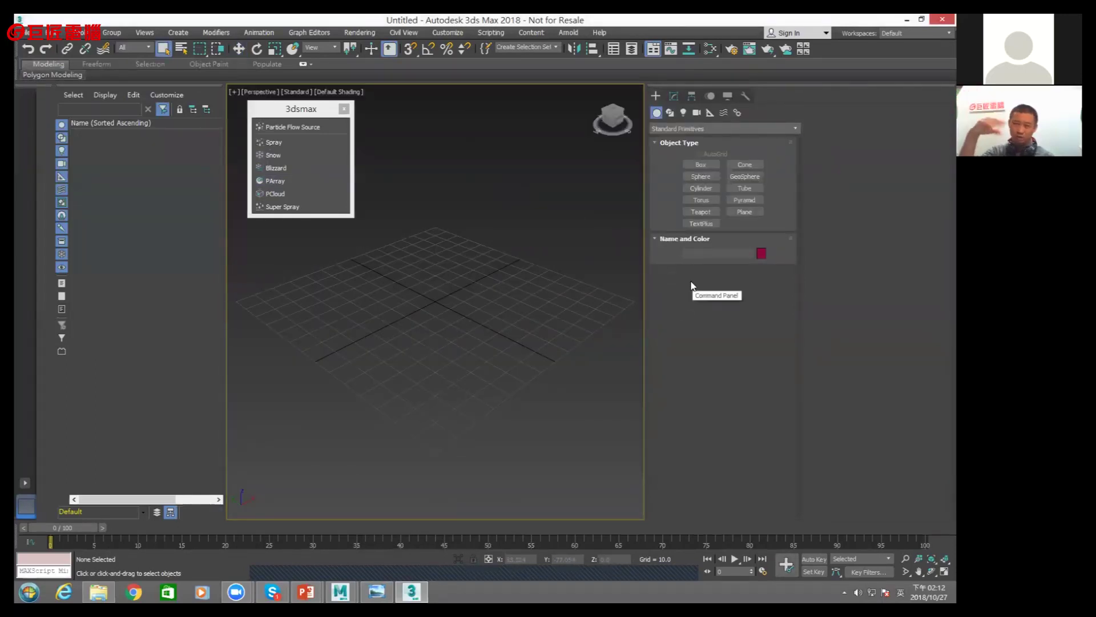
Draw a PF Source 001 emitter at the grid centre and reopen the reference render
{"action": "left_click", "coordinate": [293, 126]}
{"action": "left_click_drag", "start_coordinate": [402, 318], "coordinate": [432, 370]}
{"action": "right_click", "coordinate": [433, 371]}
{"action": "middle_click_drag", "start_coordinate": [434, 372], "coordinate": [495, 351]}
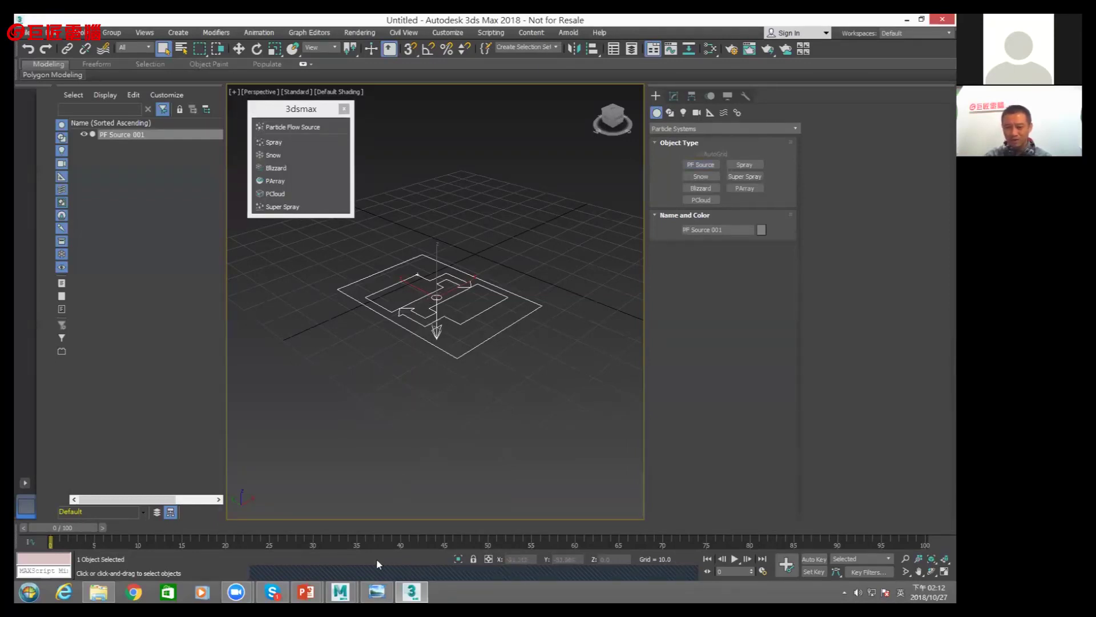
{"action": "left_click", "coordinate": [376, 592]}
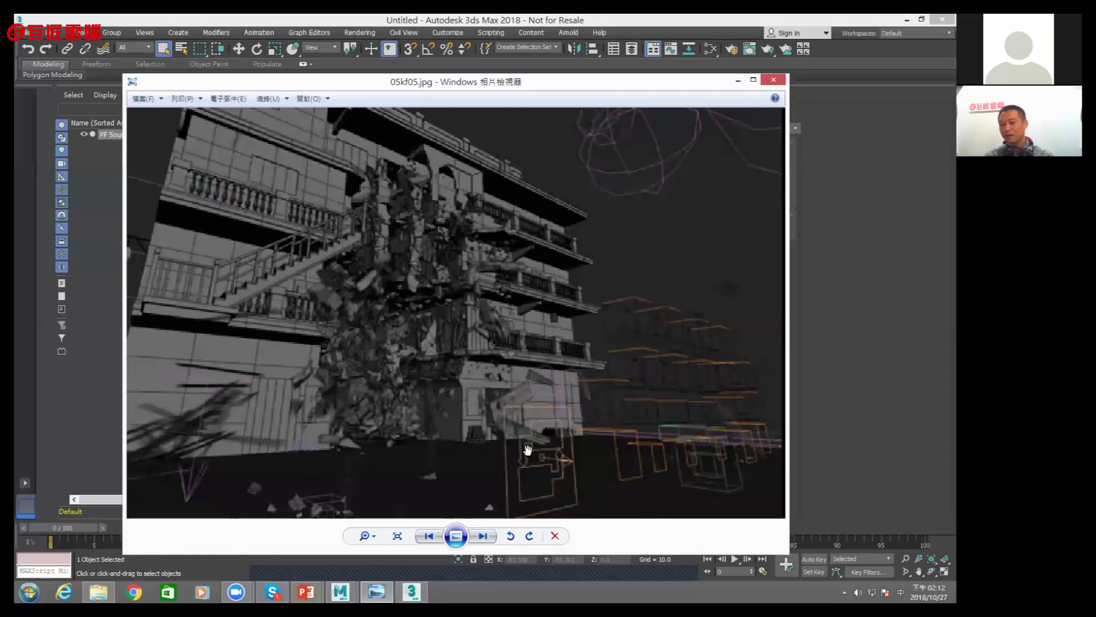
Show PF Source 001 in the Modify panel, then return to the PowerPoint diagram slide
{"action": "left_click", "coordinate": [738, 80]}
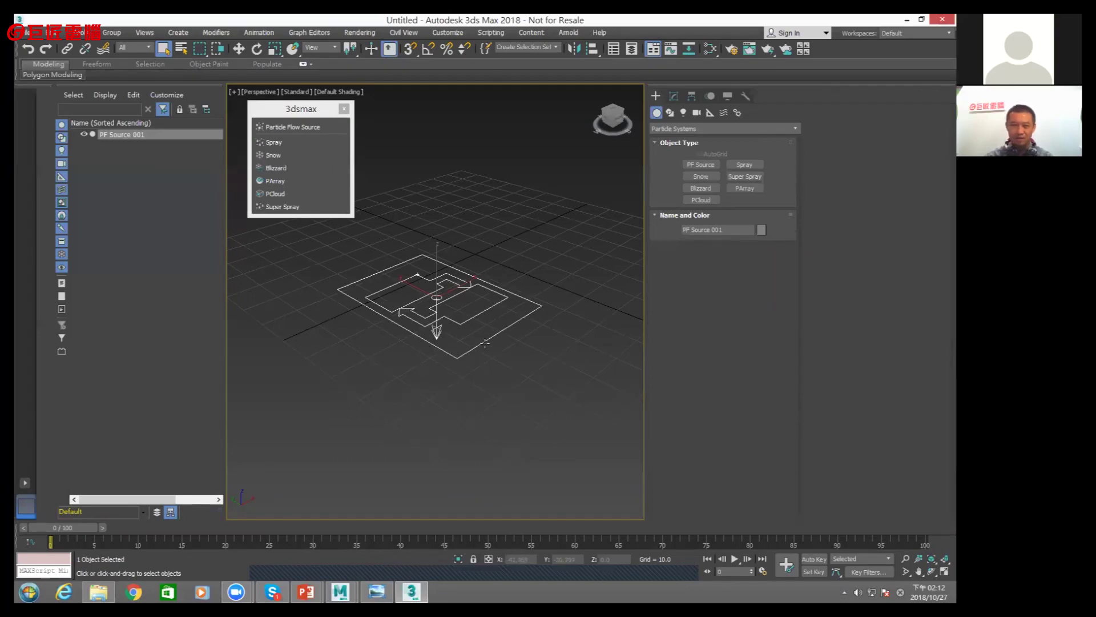
{"action": "left_click", "coordinate": [673, 96]}
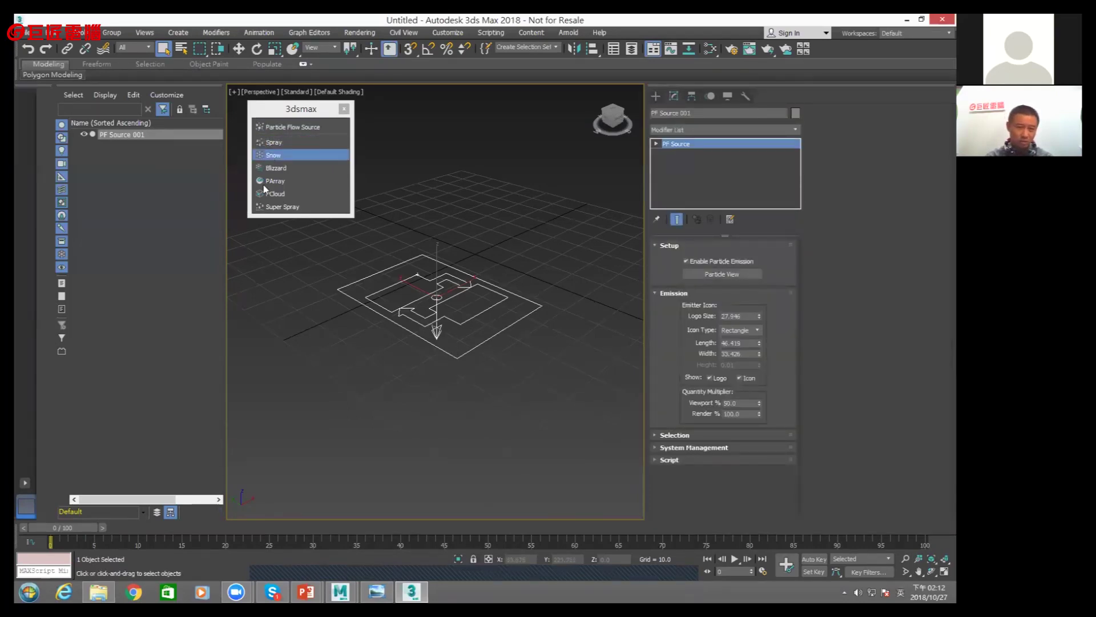
{"action": "mouse_move", "coordinate": [306, 591]}
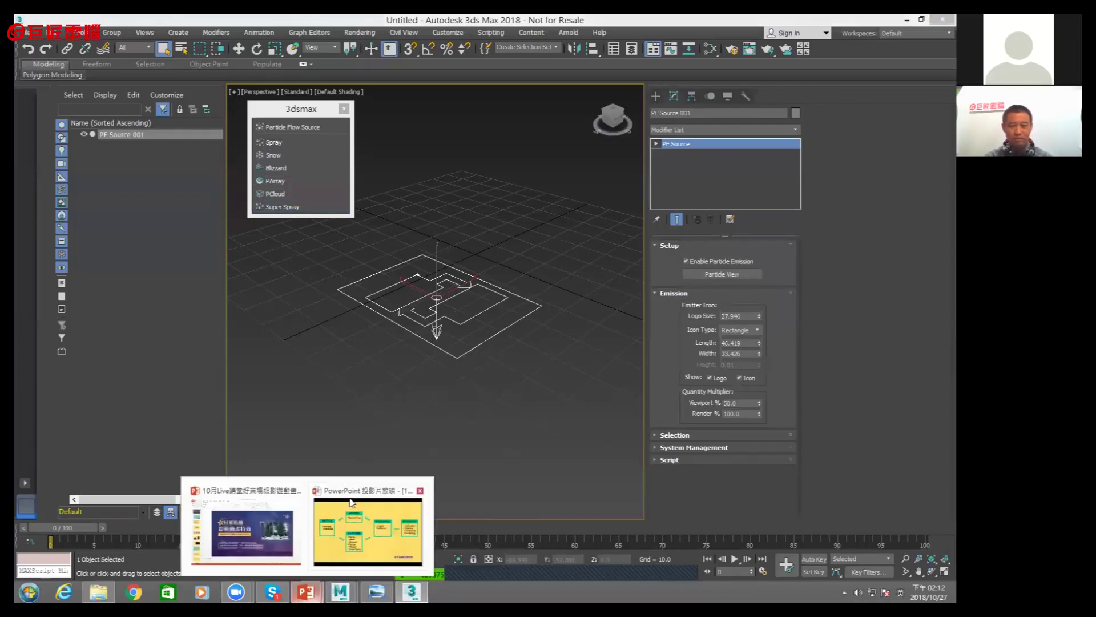
{"action": "left_click", "coordinate": [343, 528]}
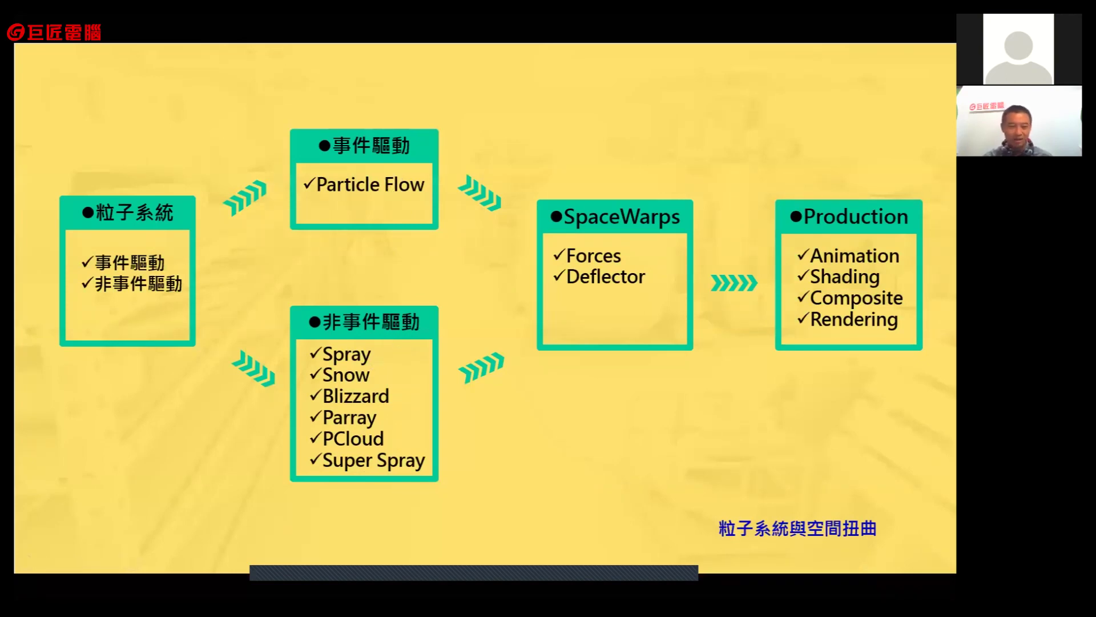
{"action": "key", "text": "alt+Tab"}
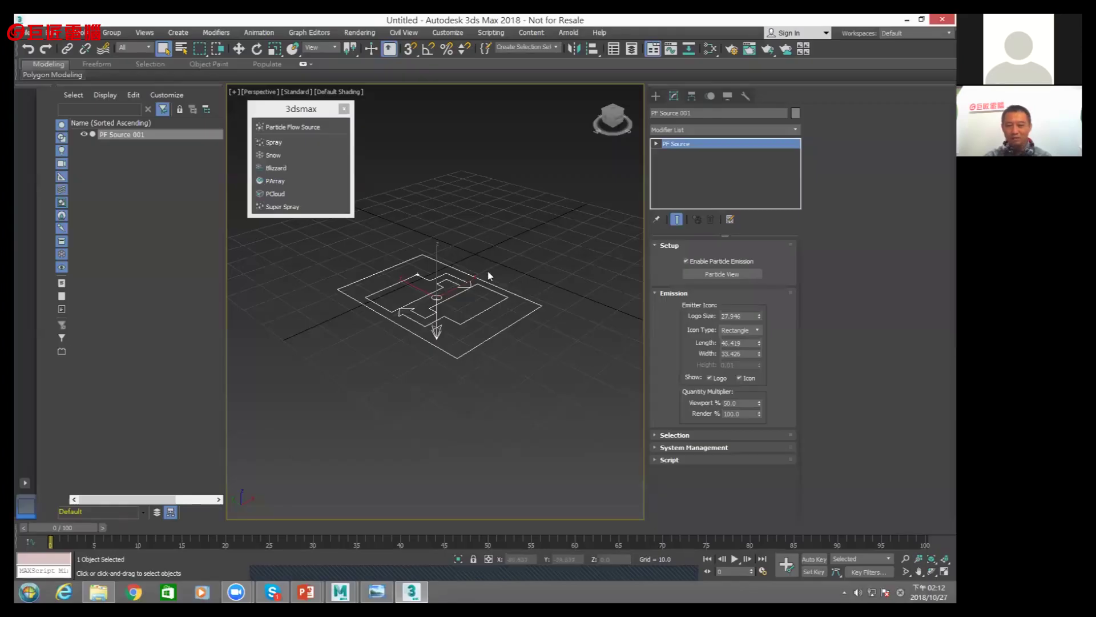
{"action": "left_click", "coordinate": [722, 274]}
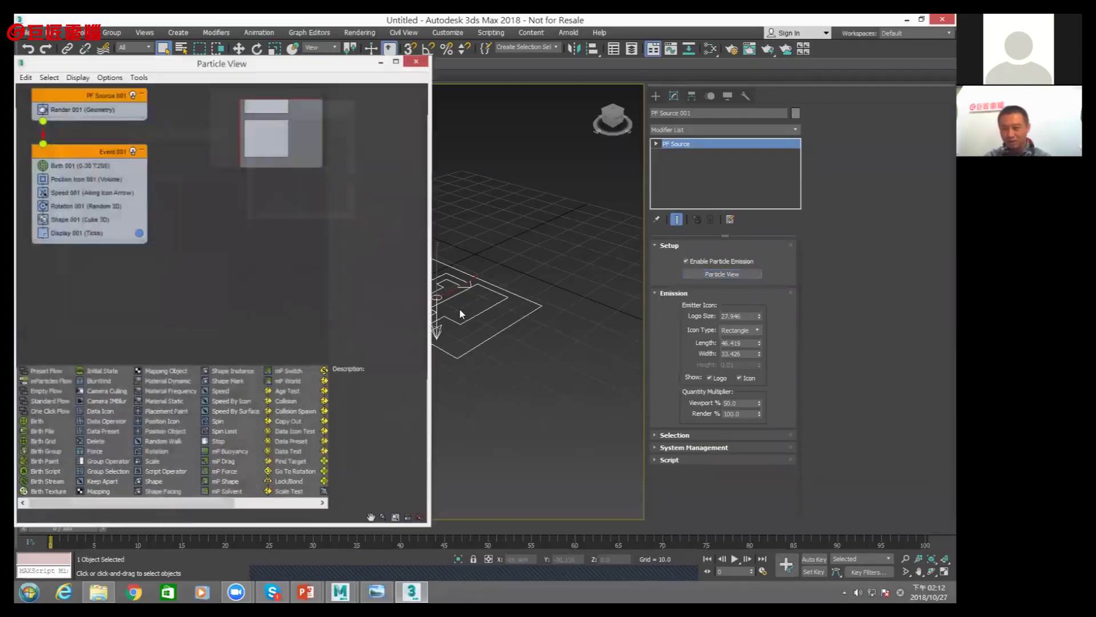
Move Event 001 lower and widen Particle View to reveal every operator, then switch to Maya 2018
{"action": "left_click_drag", "start_coordinate": [279, 67], "coordinate": [416, 85]}
{"action": "left_click_drag", "start_coordinate": [238, 180], "coordinate": [244, 215]}
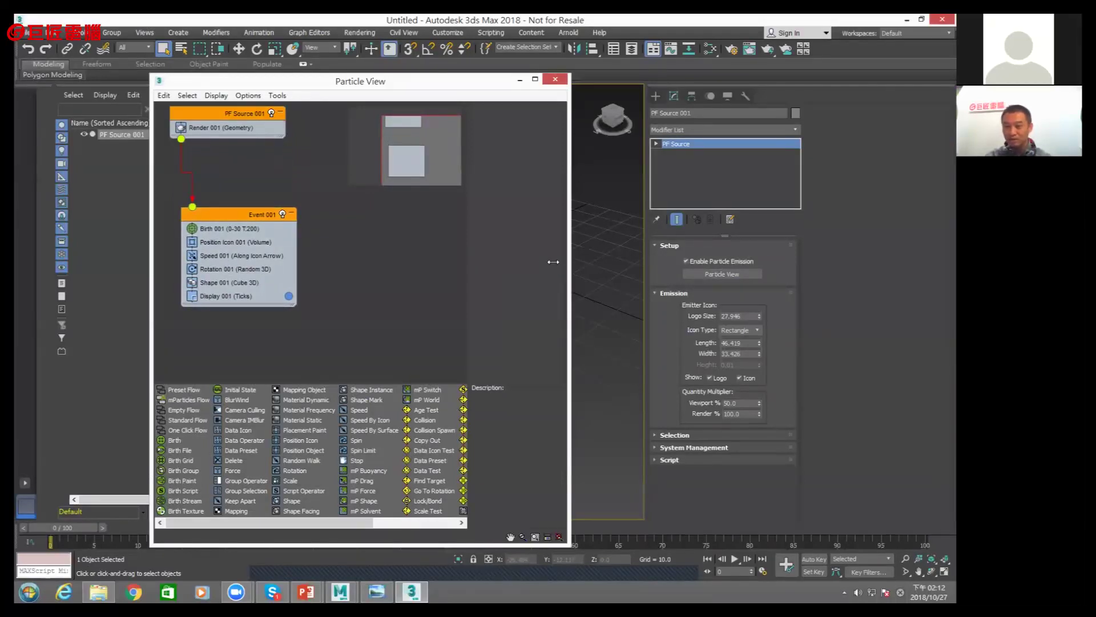
{"action": "left_click_drag", "start_coordinate": [552, 262], "coordinate": [695, 262]}
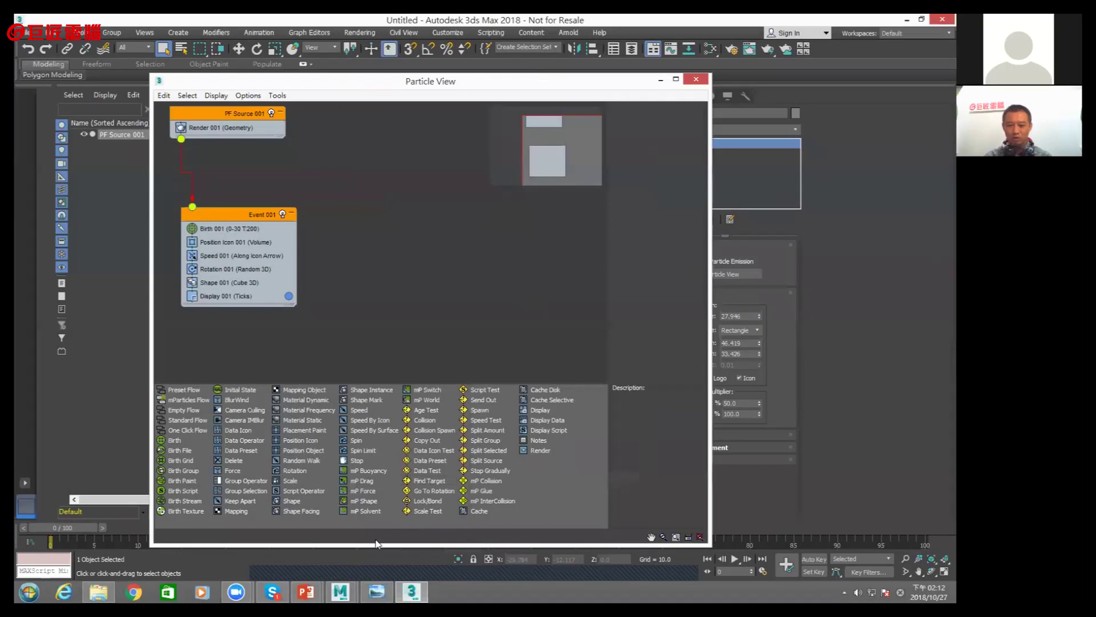
{"action": "left_click", "coordinate": [341, 592]}
{"action": "left_click", "coordinate": [403, 531]}
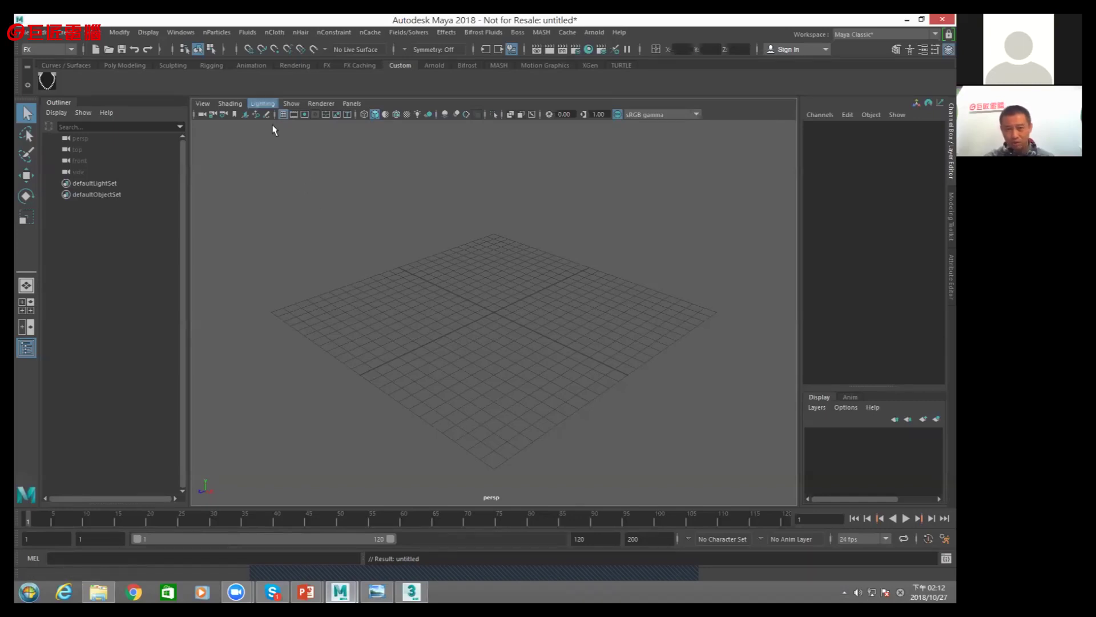
Open Maya's nParticles Particle Collision Event Editor, reposition it fully on screen, then return to 3ds Max
{"action": "left_click", "coordinate": [213, 34]}
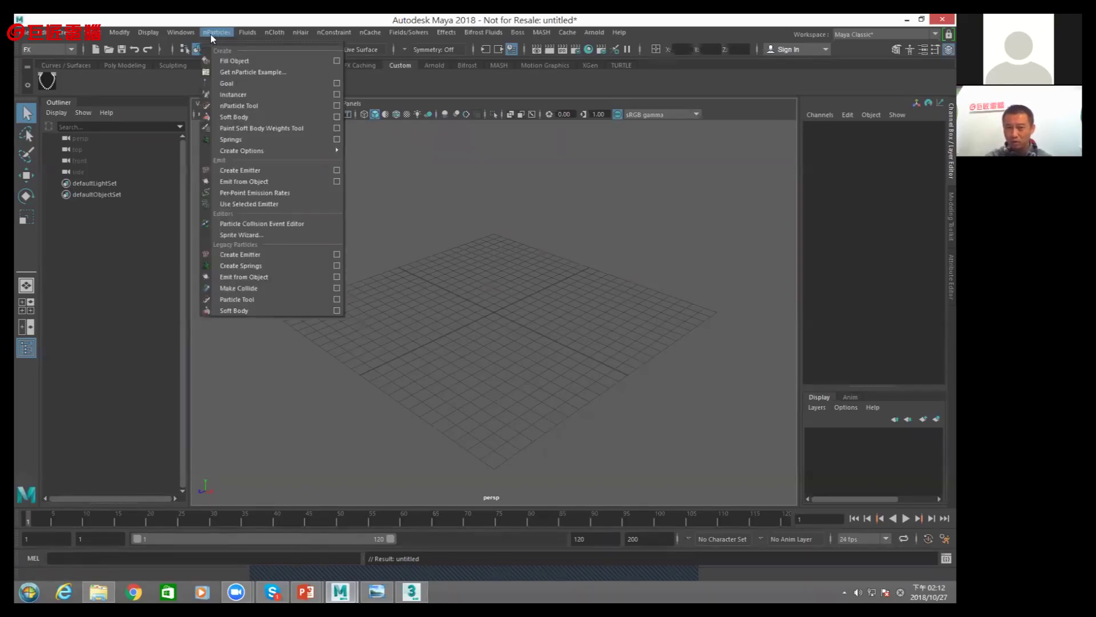
{"action": "left_click", "coordinate": [284, 224]}
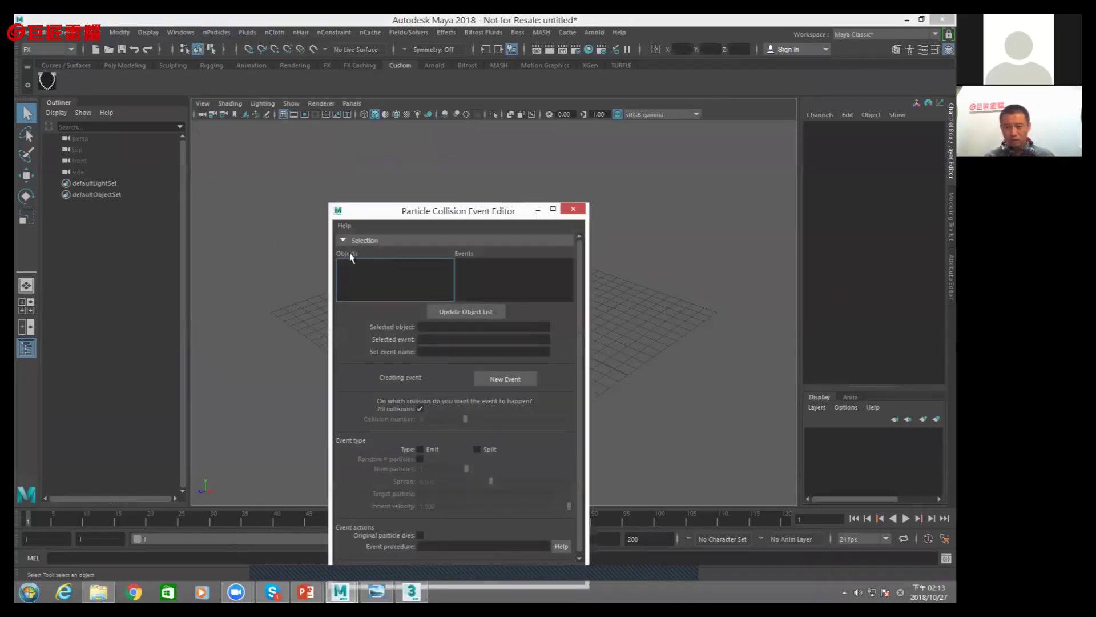
{"action": "left_click", "coordinate": [474, 278]}
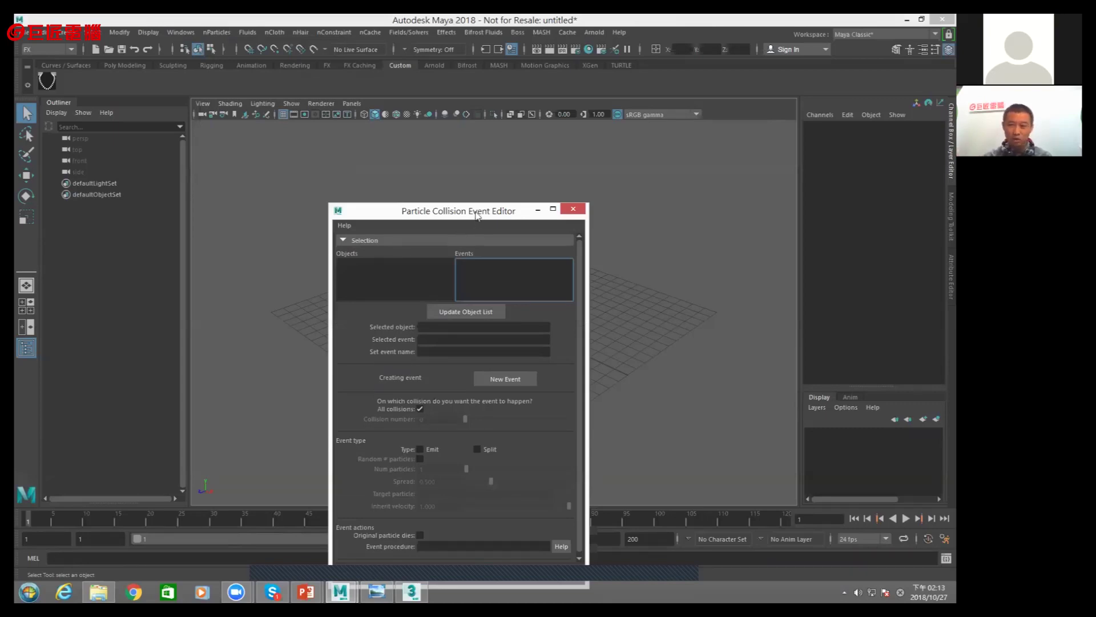
{"action": "left_click_drag", "start_coordinate": [477, 209], "coordinate": [466, 153]}
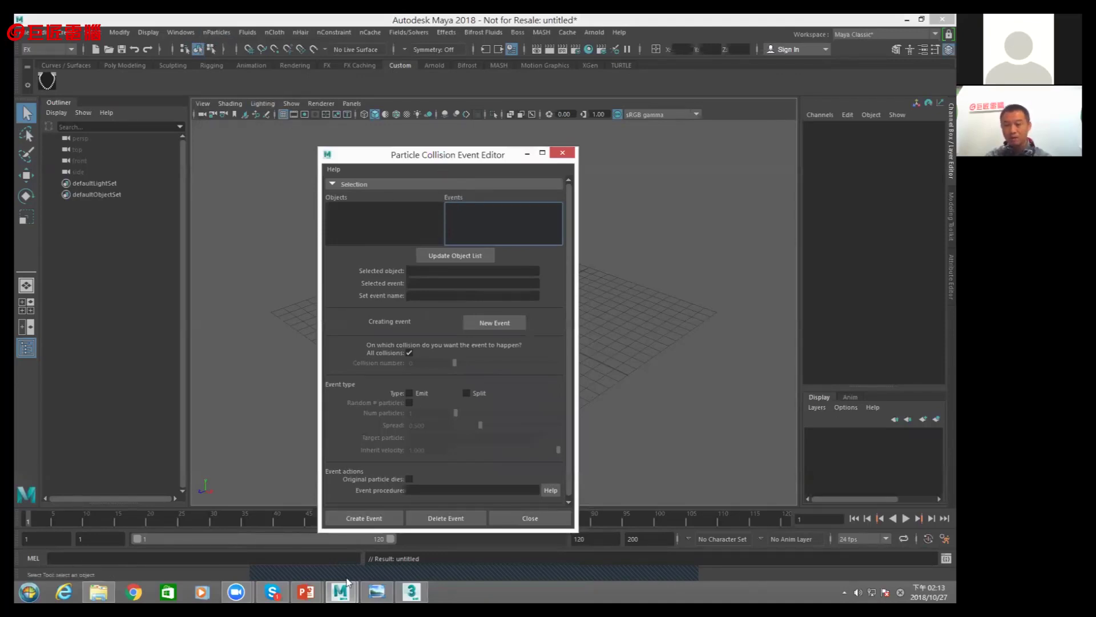
{"action": "left_click", "coordinate": [411, 592]}
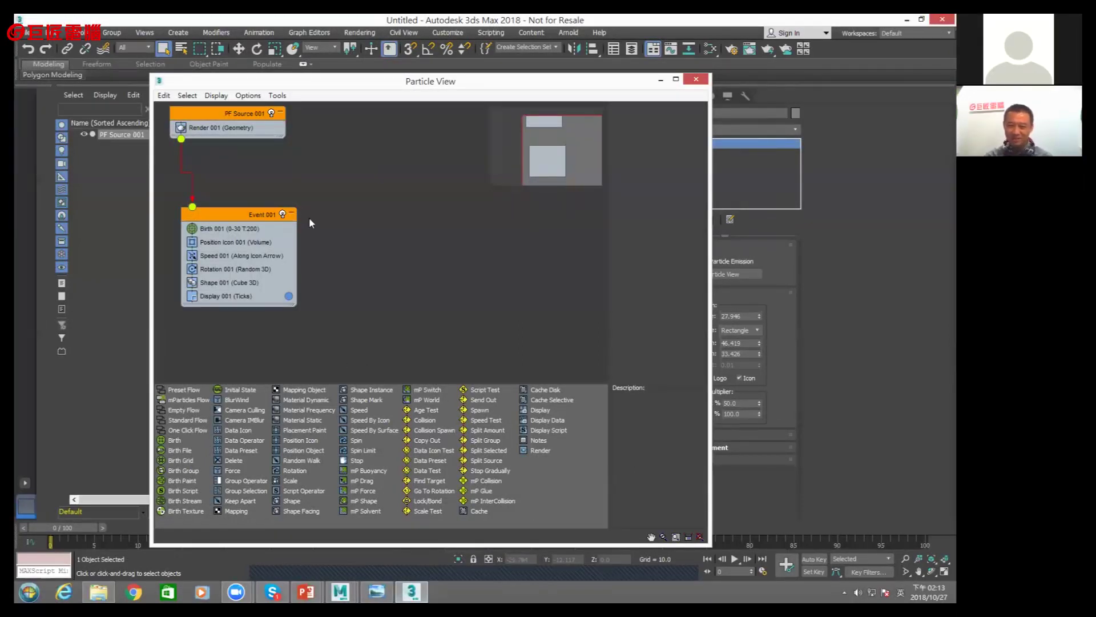
Tuck Event 001 under PF Source 001, then start opening another scene without saving
{"action": "left_click_drag", "start_coordinate": [219, 215], "coordinate": [208, 193]}
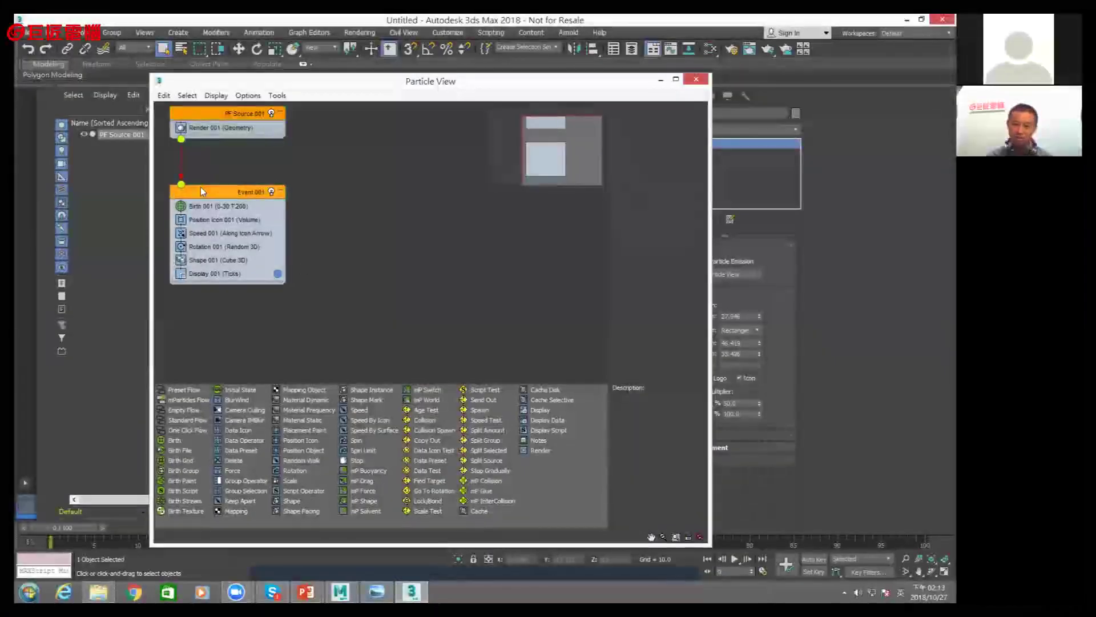
{"action": "left_click", "coordinate": [24, 32]}
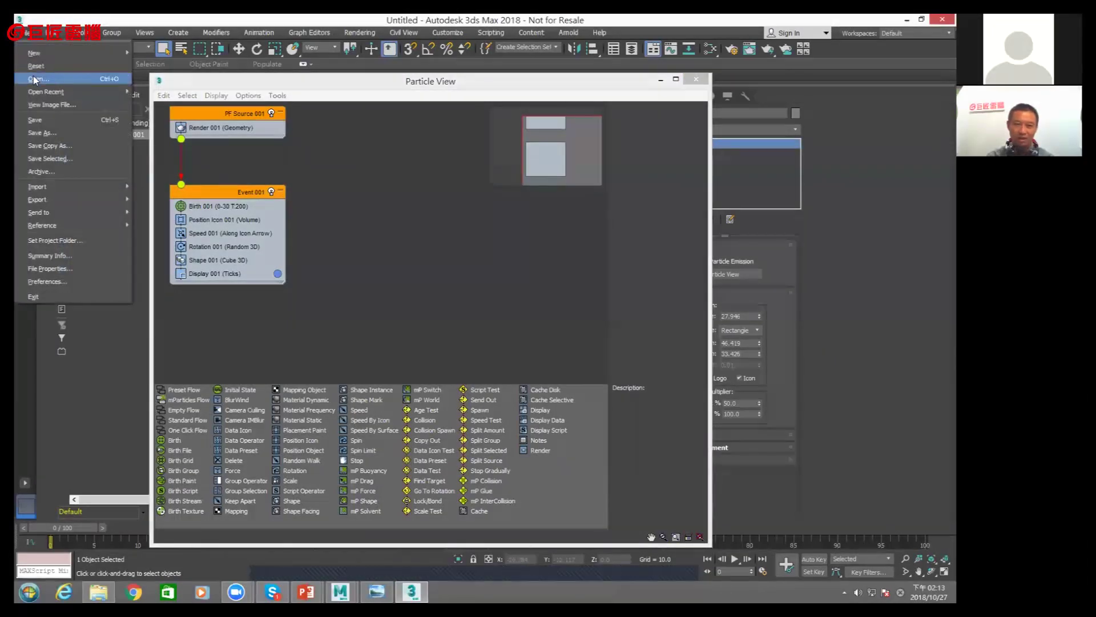
{"action": "left_click", "coordinate": [32, 73]}
{"action": "left_click", "coordinate": [493, 320]}
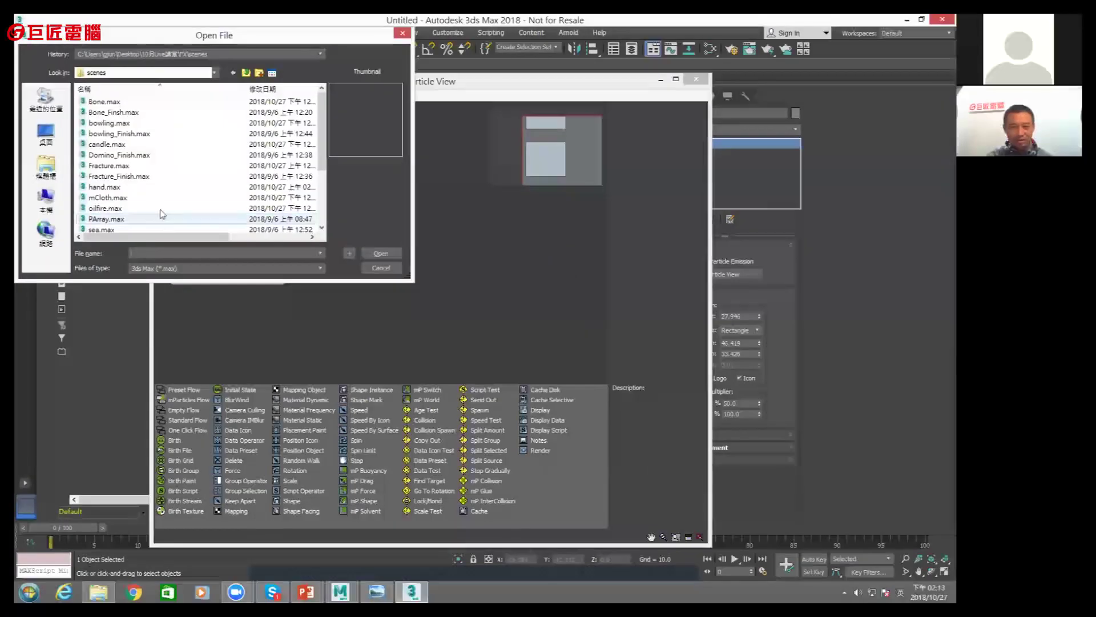
Open the temple scene 場景.max, accept the gamma warning, and bring up the reference explosion video
{"action": "left_click", "coordinate": [107, 198]}
{"action": "scroll", "coordinate": [120, 203], "scroll_direction": "down", "scroll_amount": 1}
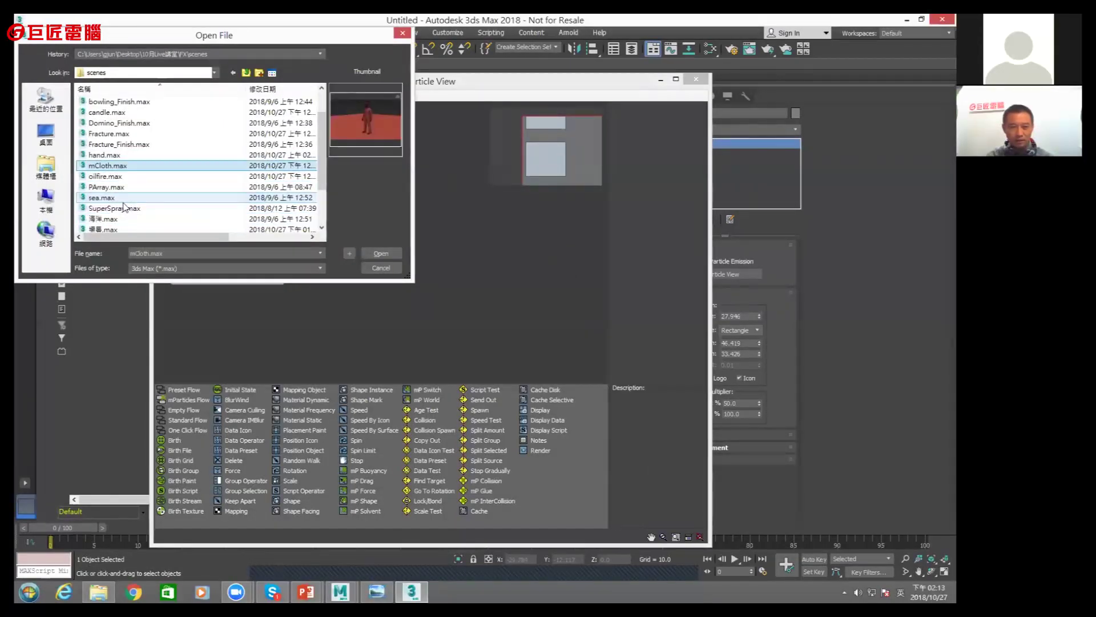
{"action": "scroll", "coordinate": [125, 207], "scroll_direction": "down", "scroll_amount": 1}
{"action": "left_click", "coordinate": [105, 198]}
{"action": "left_click", "coordinate": [381, 252]}
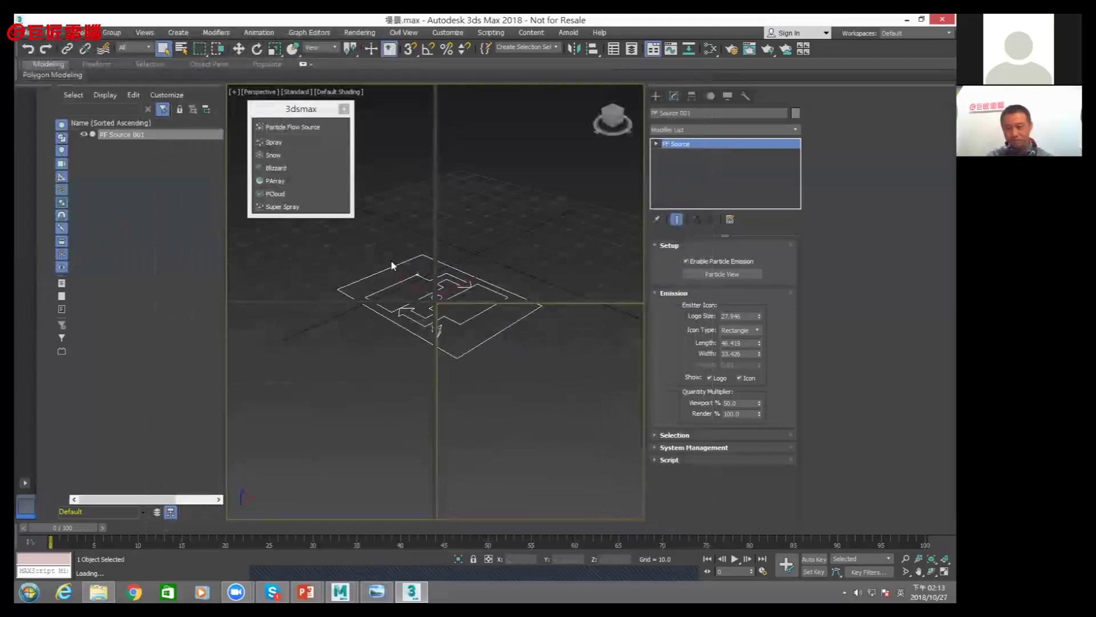
{"action": "left_click", "coordinate": [482, 393]}
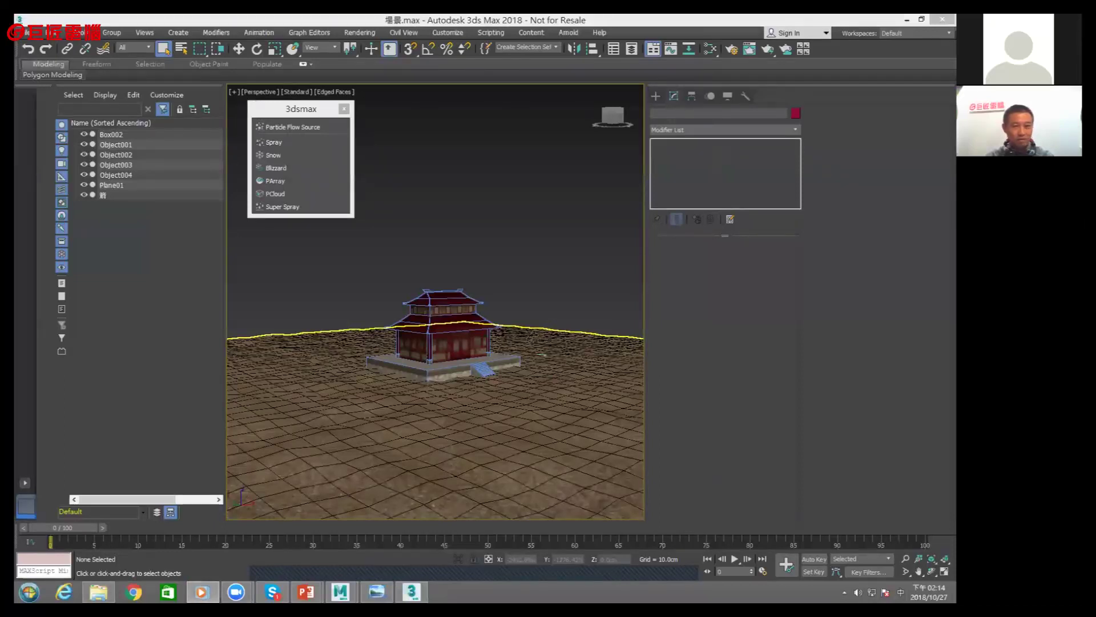
{"action": "left_click", "coordinate": [201, 591]}
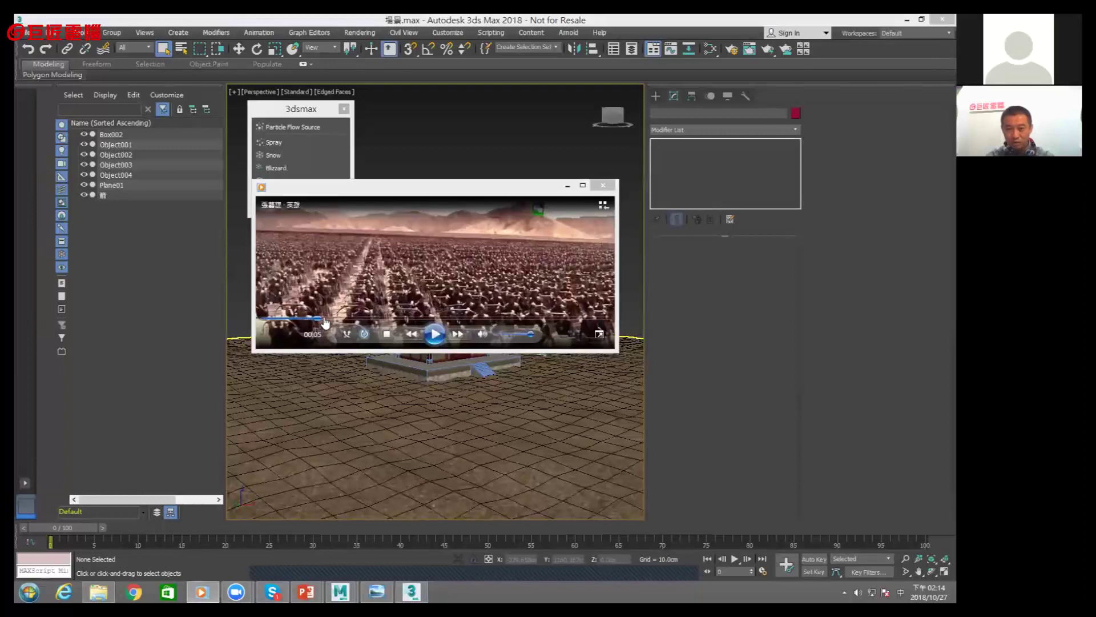
{"action": "left_click", "coordinate": [436, 334]}
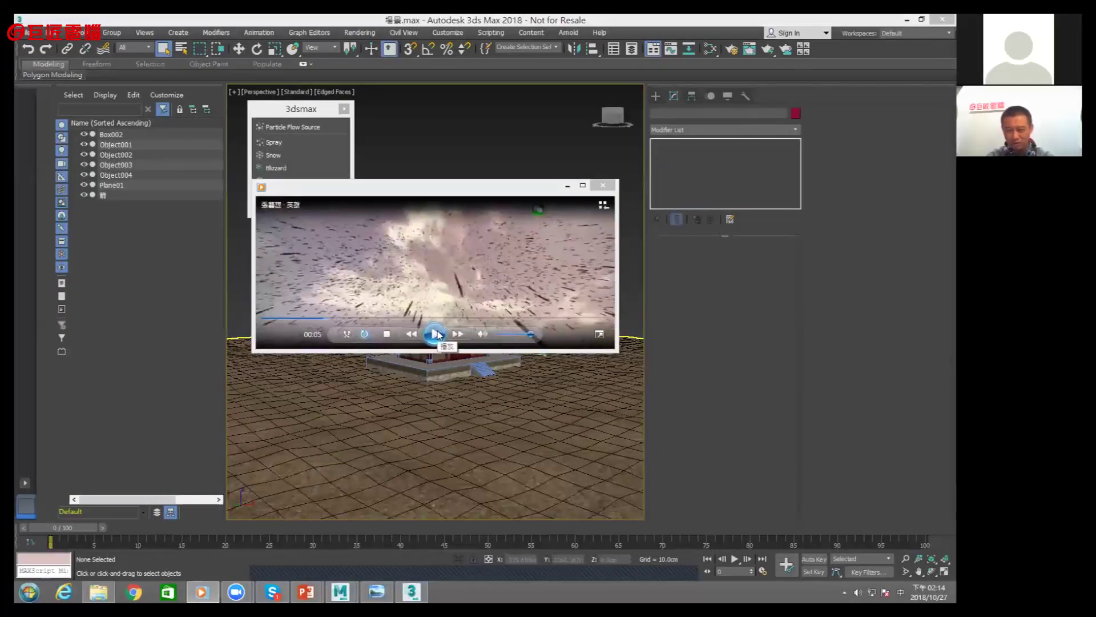
{"action": "left_click", "coordinate": [436, 334]}
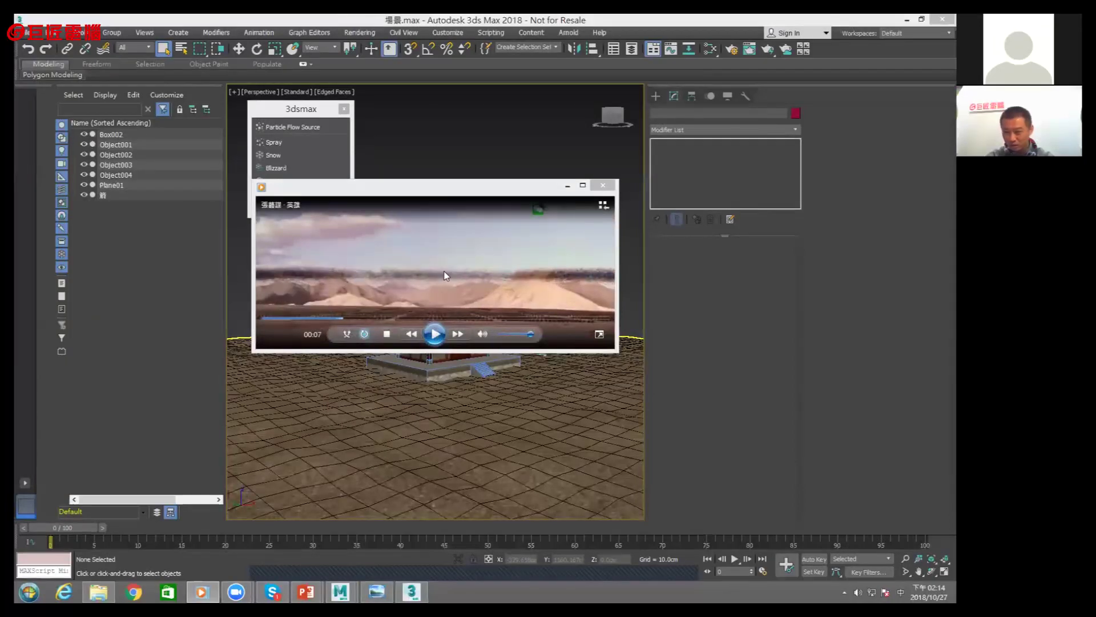
{"action": "left_click", "coordinate": [435, 334]}
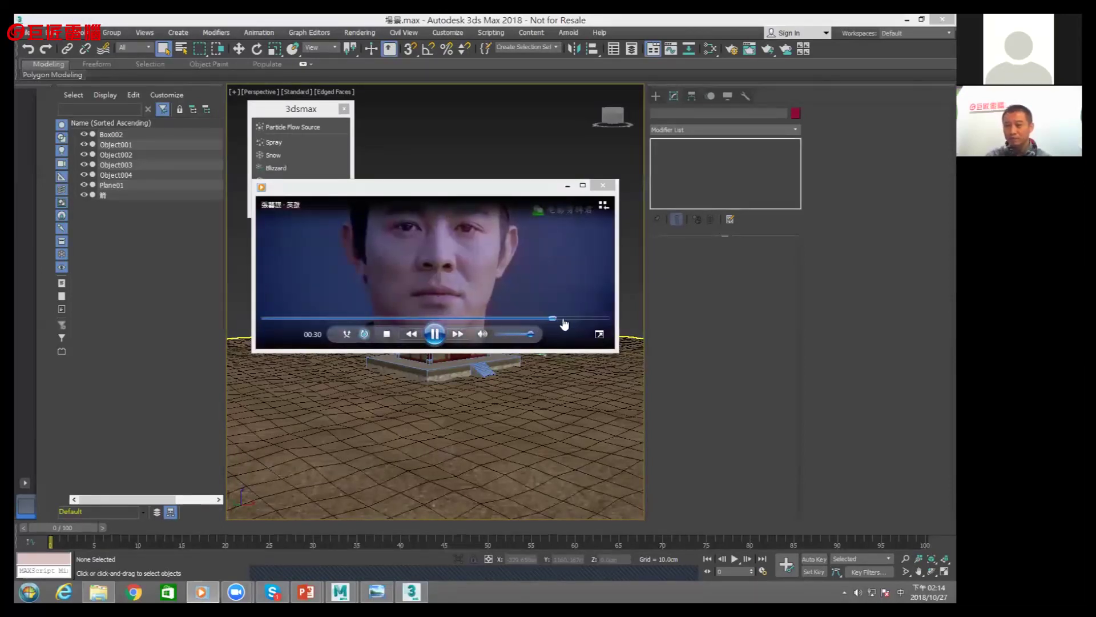
{"action": "left_click", "coordinate": [435, 333]}
{"action": "left_click", "coordinate": [435, 333]}
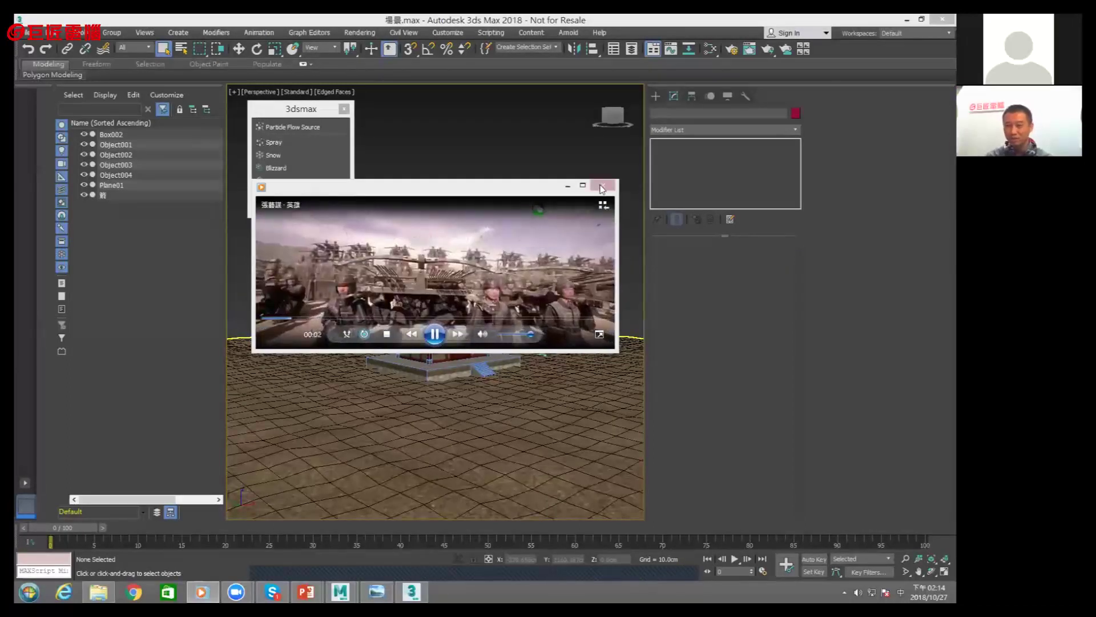
{"action": "left_click", "coordinate": [603, 184]}
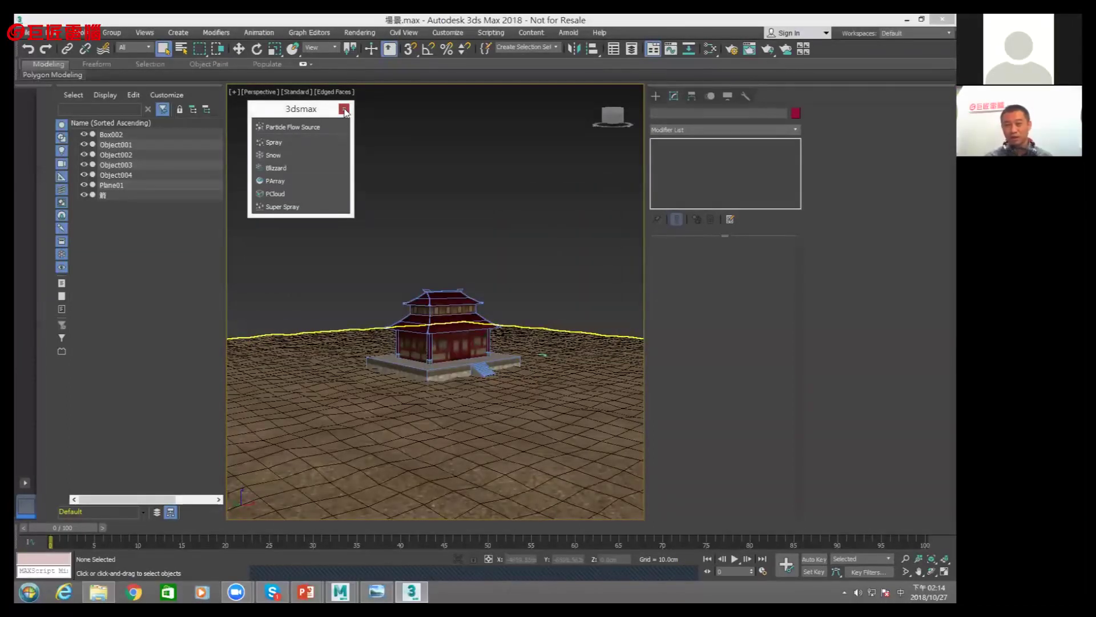
Create a Particle Flow Source emitter in front of the temple
{"action": "left_click", "coordinate": [310, 130]}
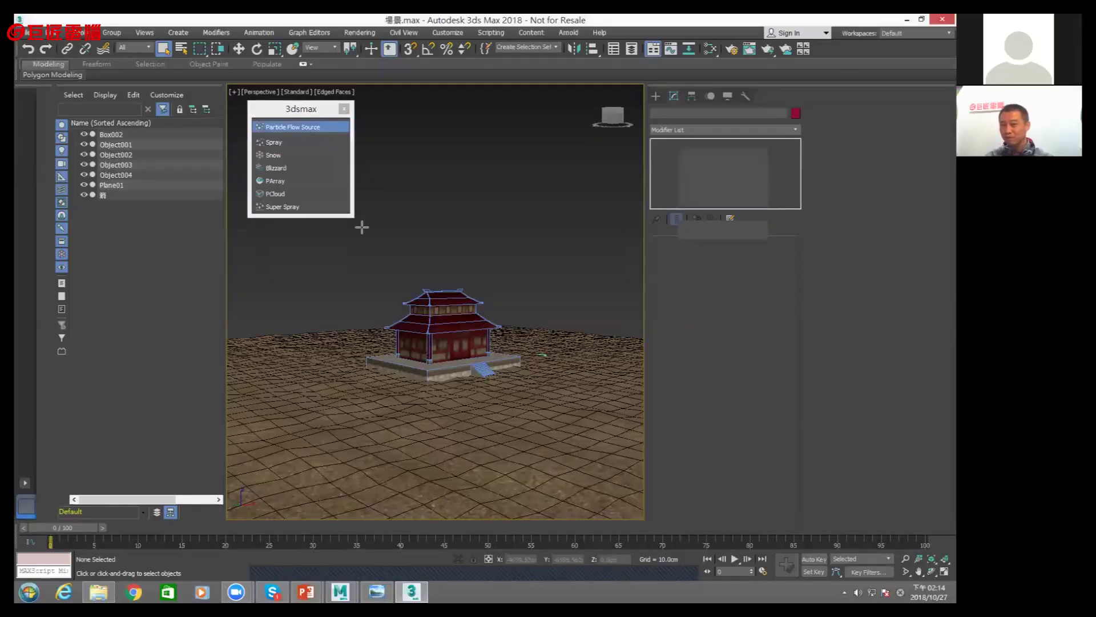
{"action": "scroll", "coordinate": [427, 333], "scroll_direction": "down", "scroll_amount": 3}
{"action": "scroll", "coordinate": [427, 333], "scroll_direction": "up", "scroll_amount": 2}
{"action": "middle_click_drag", "start_coordinate": [556, 276], "coordinate": [560, 289]}
{"action": "scroll", "coordinate": [452, 255], "scroll_direction": "up", "scroll_amount": 2}
{"action": "scroll", "coordinate": [487, 318], "scroll_direction": "down", "scroll_amount": 2}
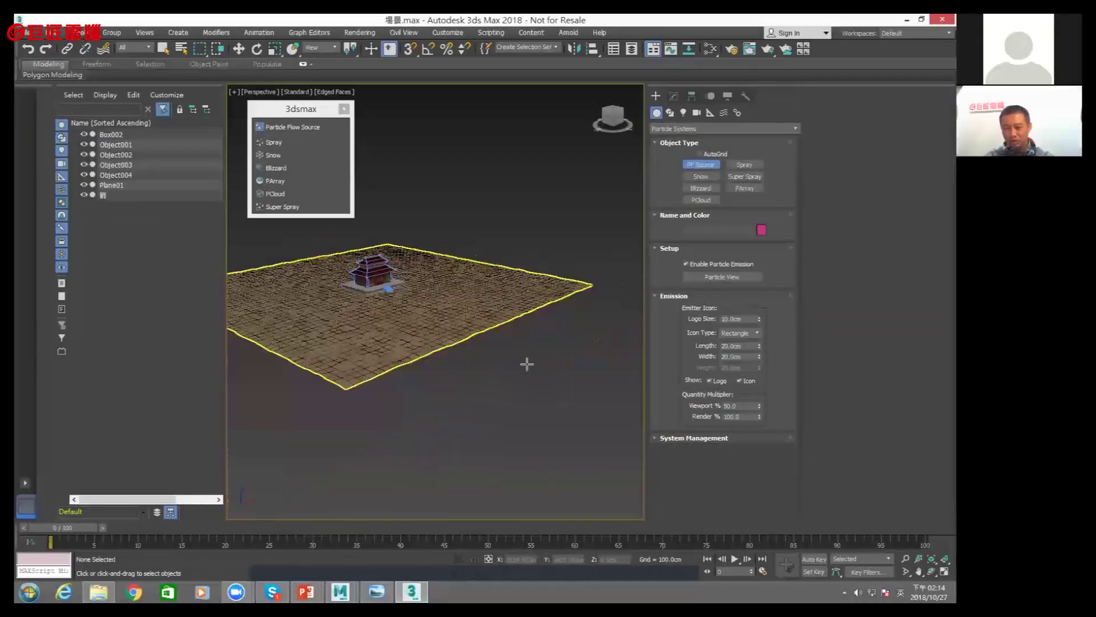
{"action": "left_click_drag", "start_coordinate": [527, 346], "coordinate": [568, 339]}
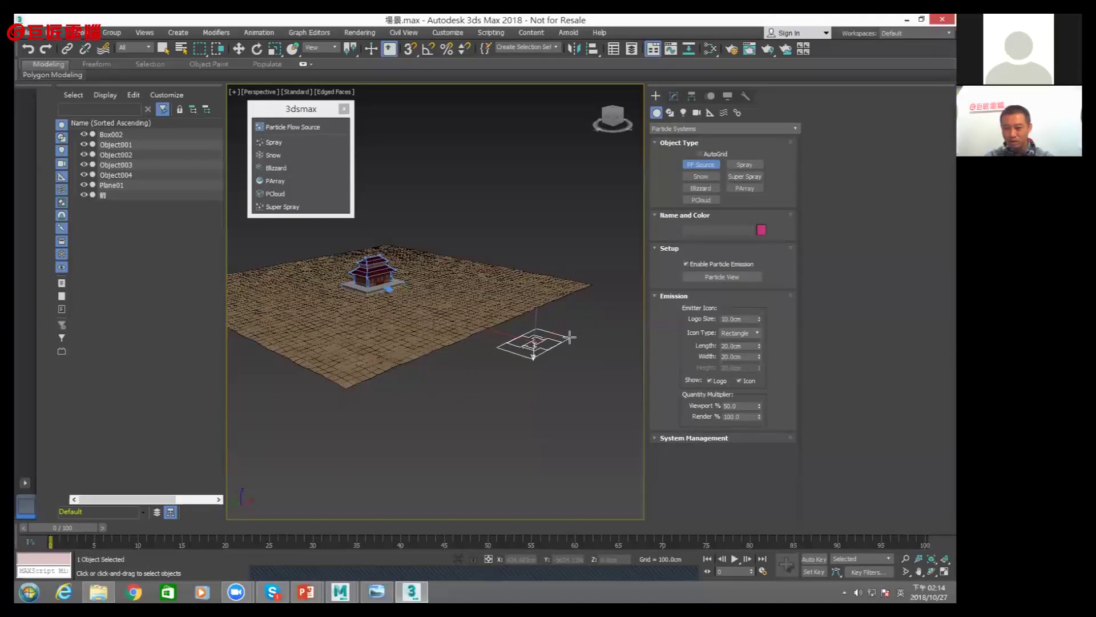
Set the new emitter to Move mode, close the particle-type list, and bring PowerPoint forward
{"action": "right_click", "coordinate": [540, 342]}
{"action": "left_click", "coordinate": [548, 341]}
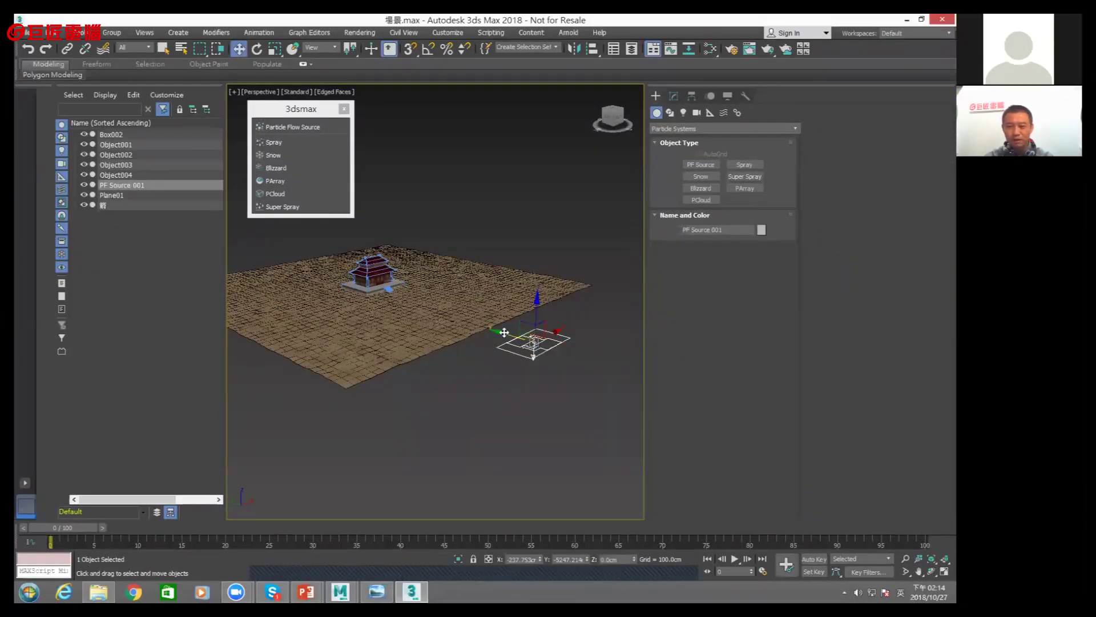
{"action": "left_click", "coordinate": [344, 109]}
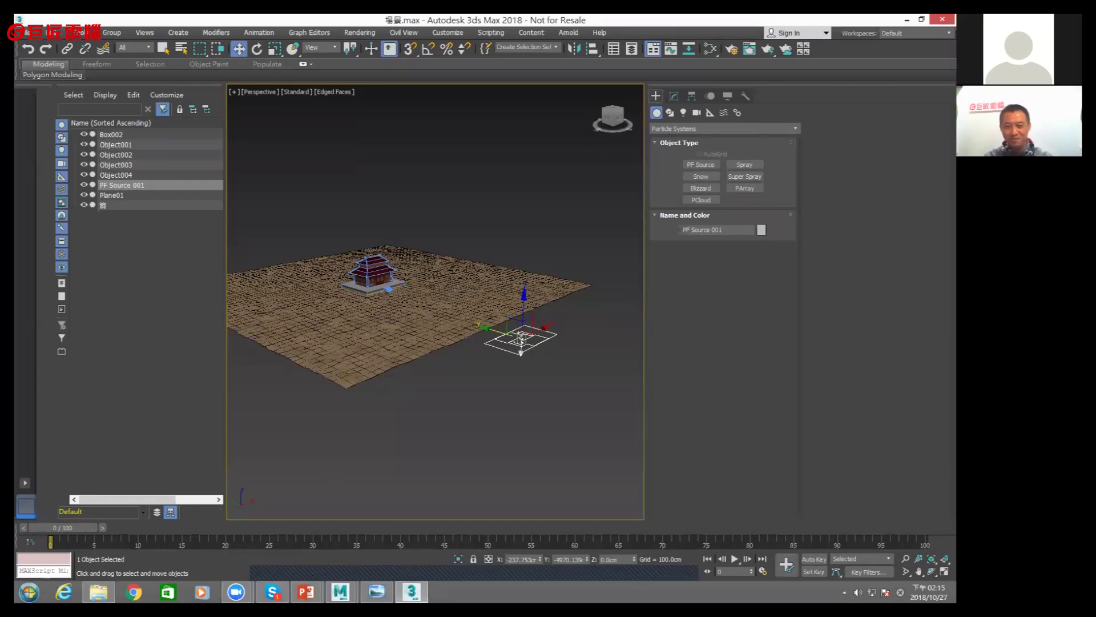
{"action": "mouse_move", "coordinate": [306, 591]}
{"action": "left_click", "coordinate": [377, 502]}
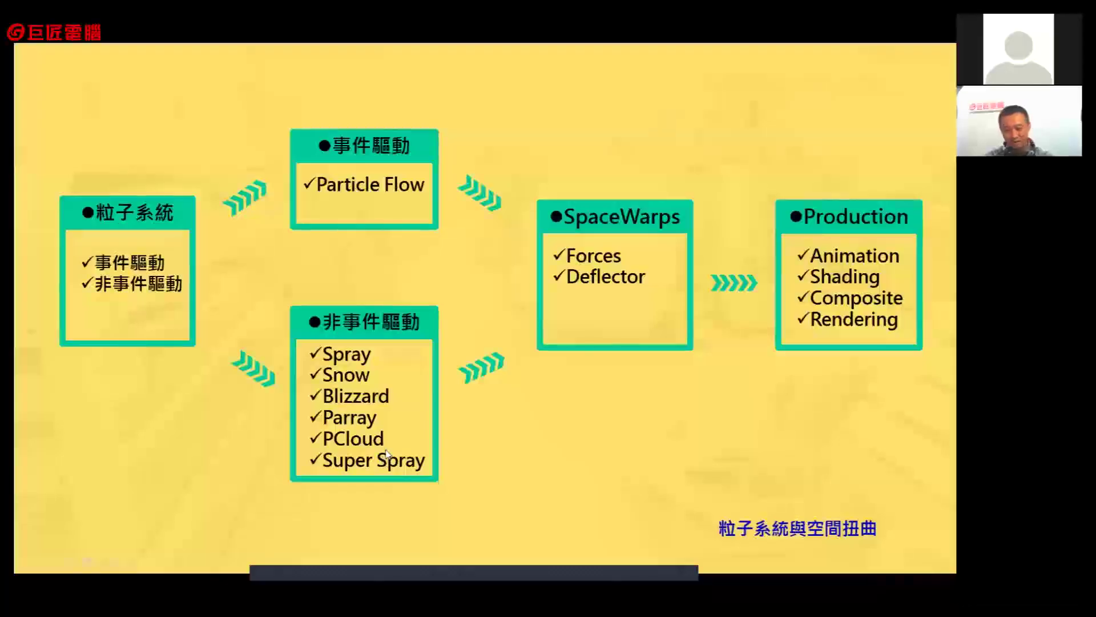
Advance past the Forces/Deflectors slide to the 'Particle Flow特效運用' title slide
{"action": "left_click", "coordinate": [386, 454]}
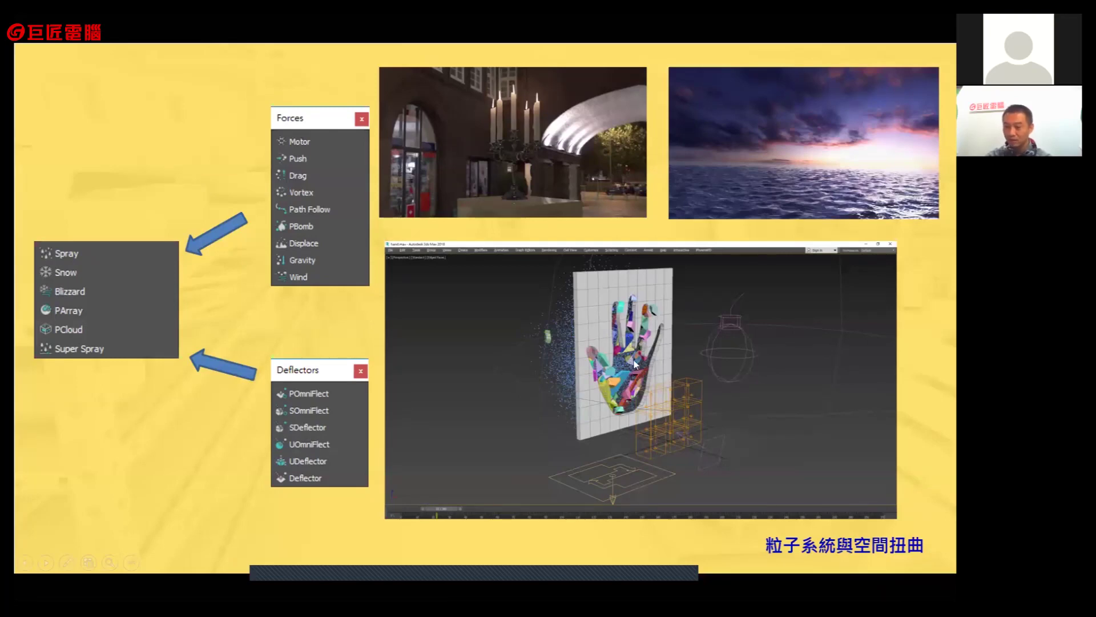
{"action": "key", "text": "Left"}
{"action": "key", "text": "Right"}
{"action": "key", "text": "Right"}
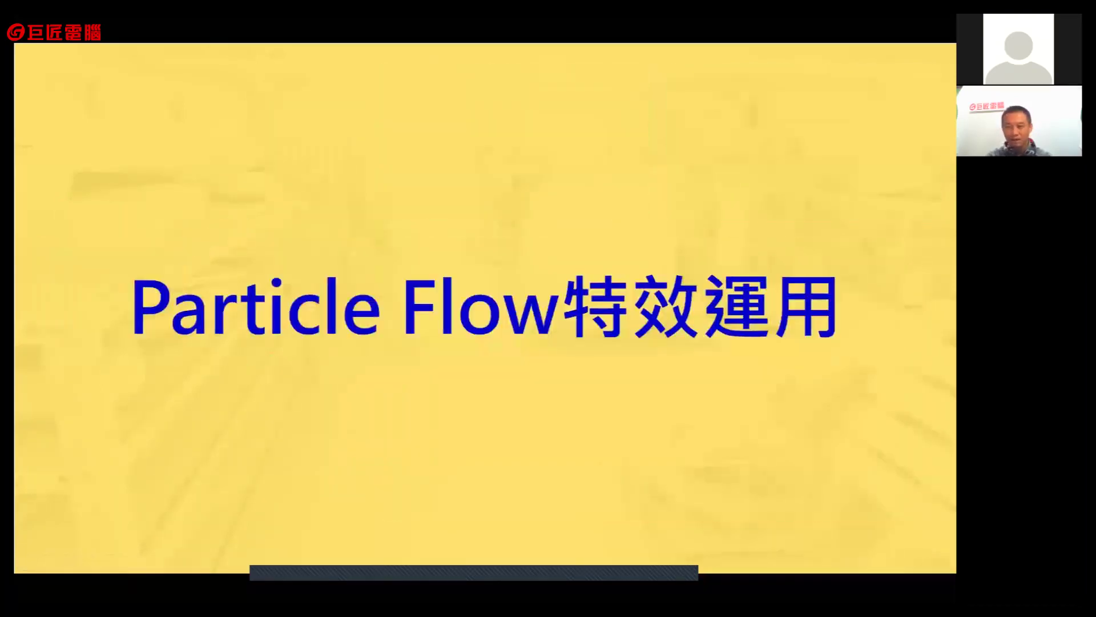
{"action": "key", "text": "Right"}
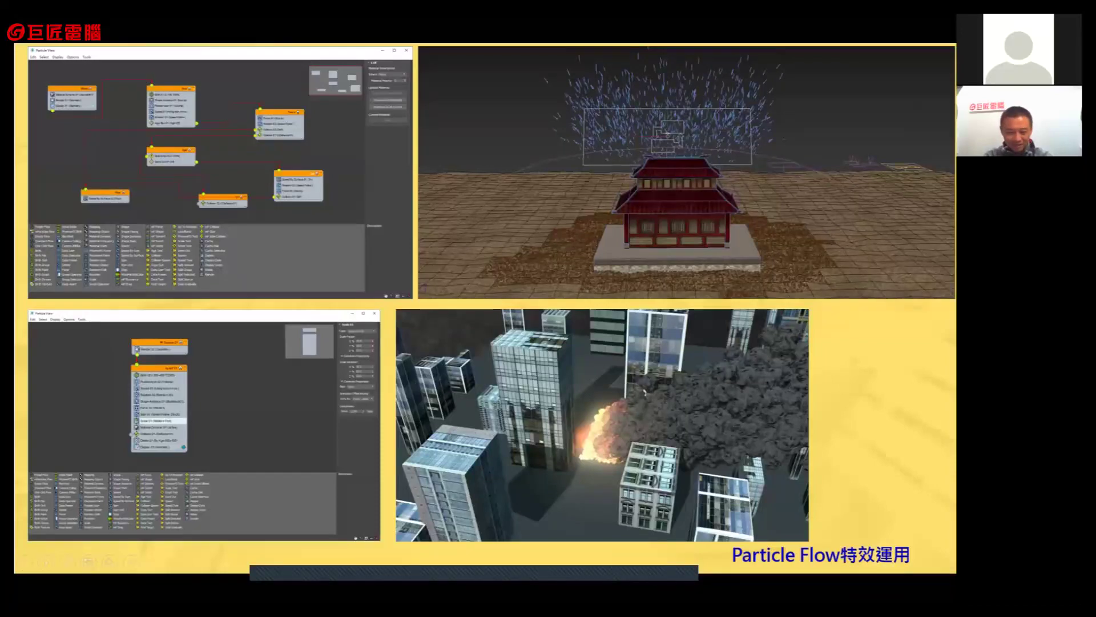
Switch from the Particle Flow examples slide back to the 3ds Max temple scene with Alt+Tab
{"action": "key", "text": "alt+Tab"}
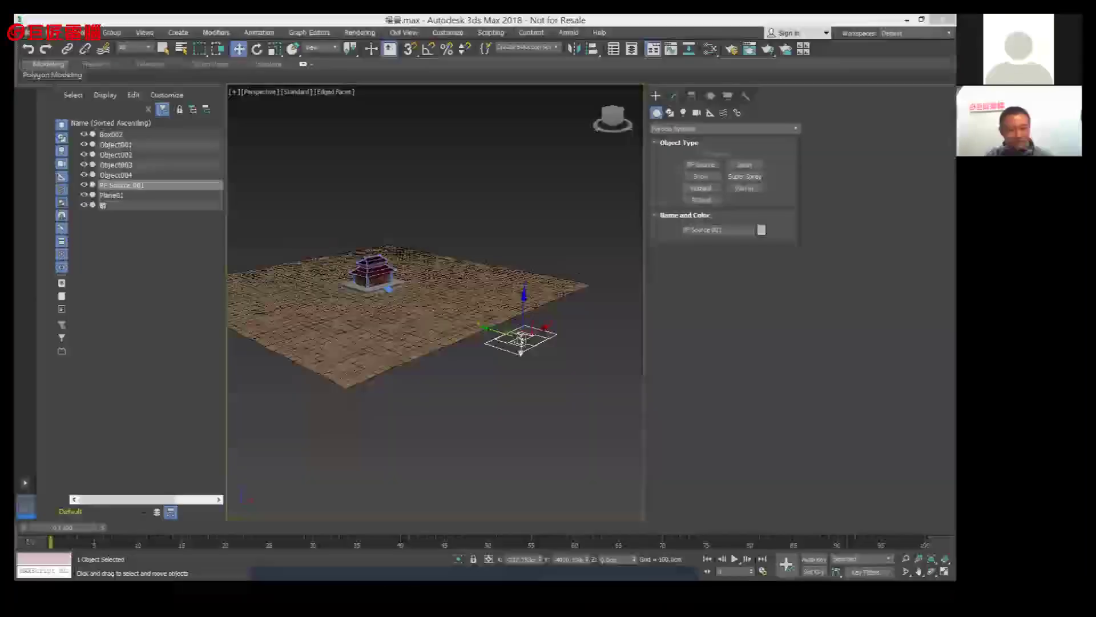
Rotate PF Source 001 about 62° on X to tilt it above the terrain, then show its parameters
{"action": "mouse_move", "coordinate": [420, 371]}
{"action": "middle_mouse_down", "text": "alt"}
{"action": "mouse_move", "coordinate": [568, 366]}
{"action": "mouse_move", "coordinate": [565, 342]}
{"action": "middle_mouse_up", "text": "alt"}
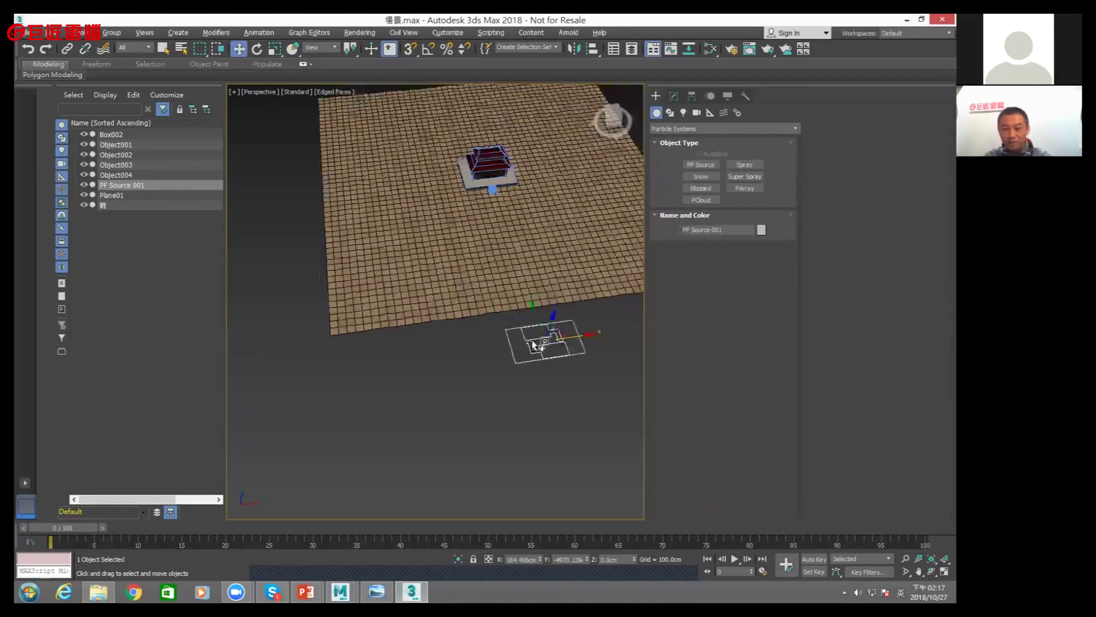
{"action": "middle_click_drag", "start_coordinate": [553, 361], "coordinate": [555, 314], "text": "alt"}
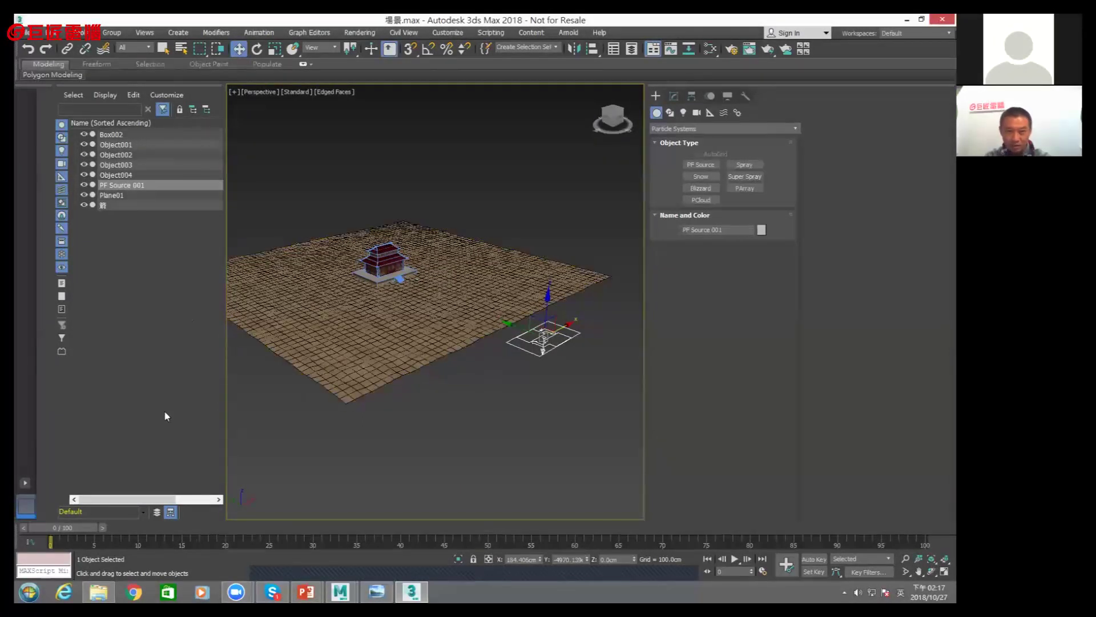
{"action": "left_click", "coordinate": [260, 49]}
{"action": "mouse_move", "coordinate": [563, 314]}
{"action": "left_mouse_down"}
{"action": "mouse_move", "coordinate": [590, 407]}
{"action": "mouse_move", "coordinate": [504, 376]}
{"action": "left_mouse_up"}
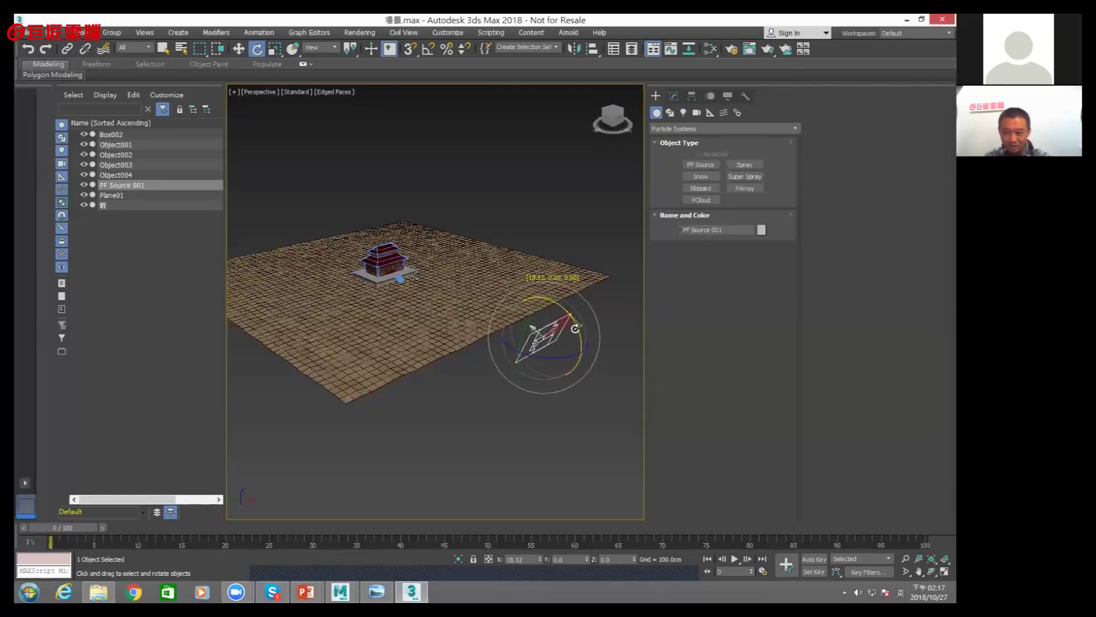
{"action": "middle_click_drag", "start_coordinate": [504, 376], "coordinate": [542, 353], "text": "alt"}
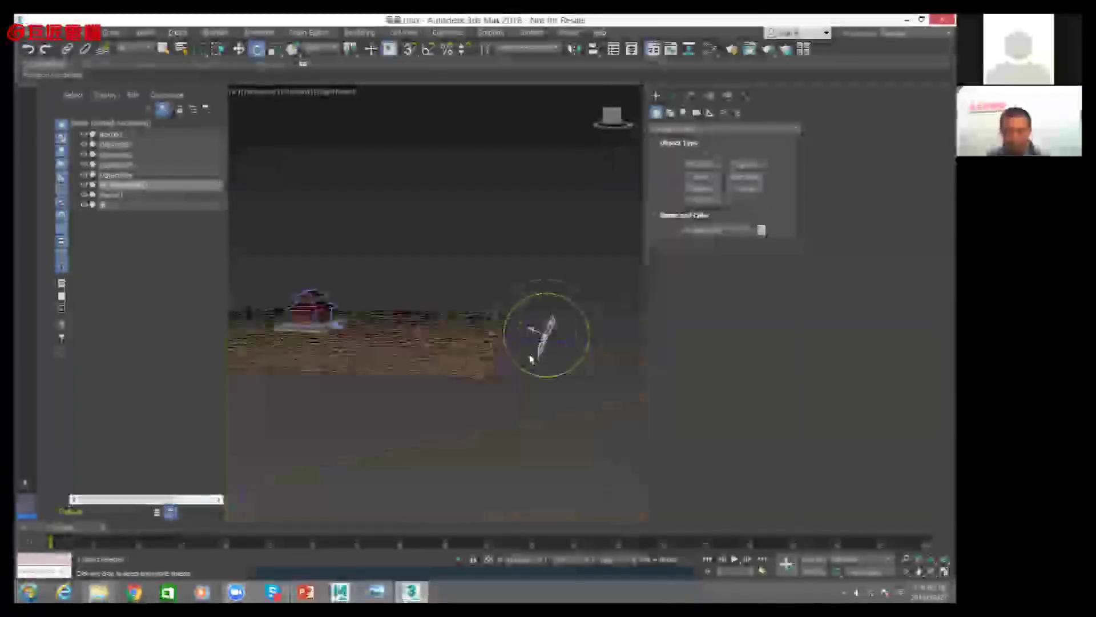
{"action": "left_click", "coordinate": [237, 50]}
{"action": "mouse_move", "coordinate": [545, 289]}
{"action": "middle_mouse_down", "text": "alt"}
{"action": "mouse_move", "coordinate": [470, 338]}
{"action": "mouse_move", "coordinate": [414, 347]}
{"action": "mouse_move", "coordinate": [431, 402]}
{"action": "mouse_move", "coordinate": [541, 375]}
{"action": "mouse_move", "coordinate": [548, 277]}
{"action": "middle_mouse_up", "text": "alt"}
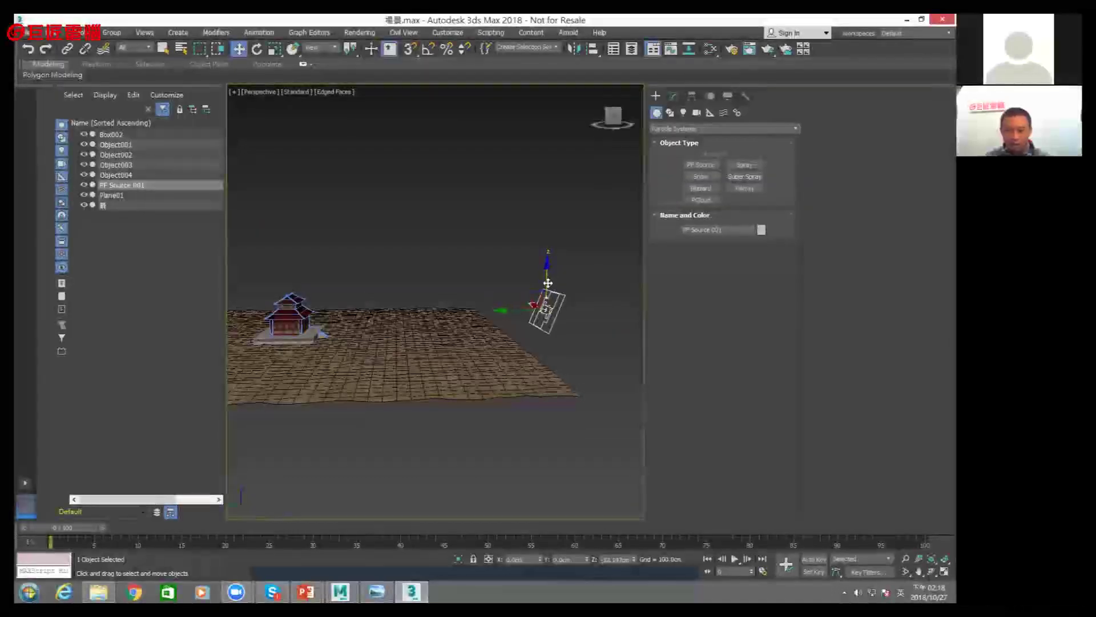
{"action": "left_click", "coordinate": [673, 97]}
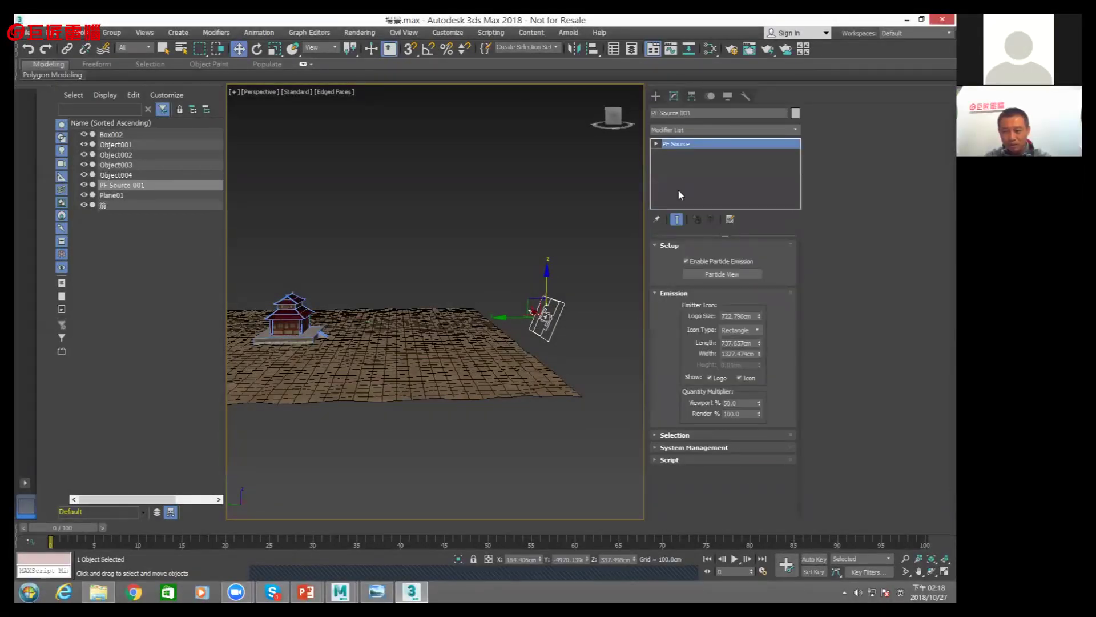
Open Particle View from PF Source Setup and move it and Event 001 to the right
{"action": "left_click", "coordinate": [698, 273]}
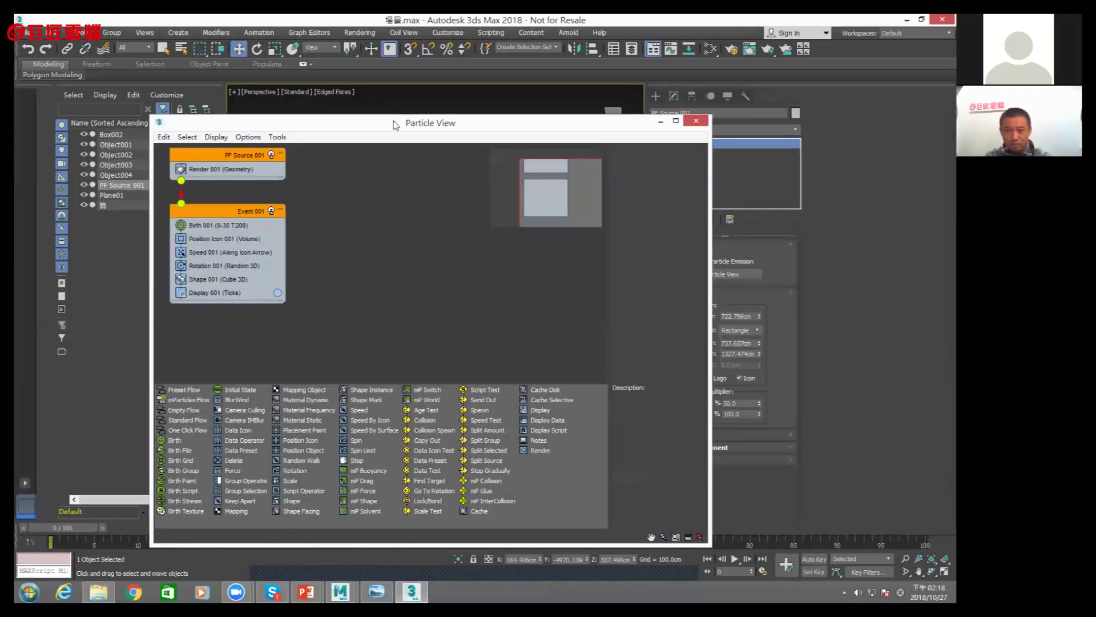
{"action": "left_click_drag", "start_coordinate": [399, 81], "coordinate": [666, 119]}
{"action": "left_click_drag", "start_coordinate": [573, 204], "coordinate": [511, 320]}
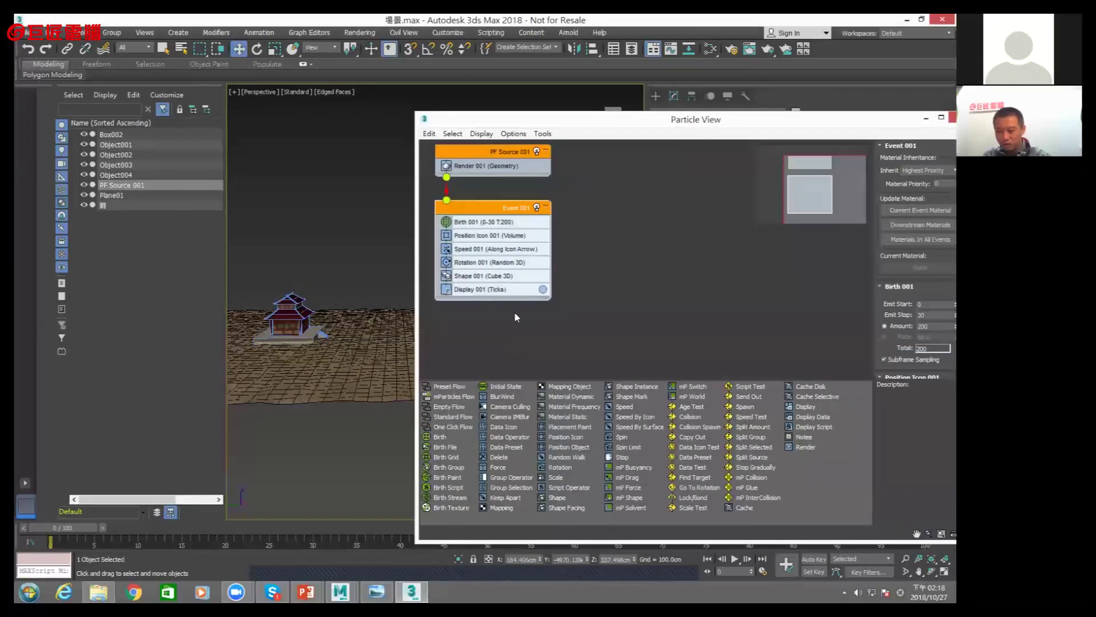
{"action": "left_click", "coordinate": [507, 209]}
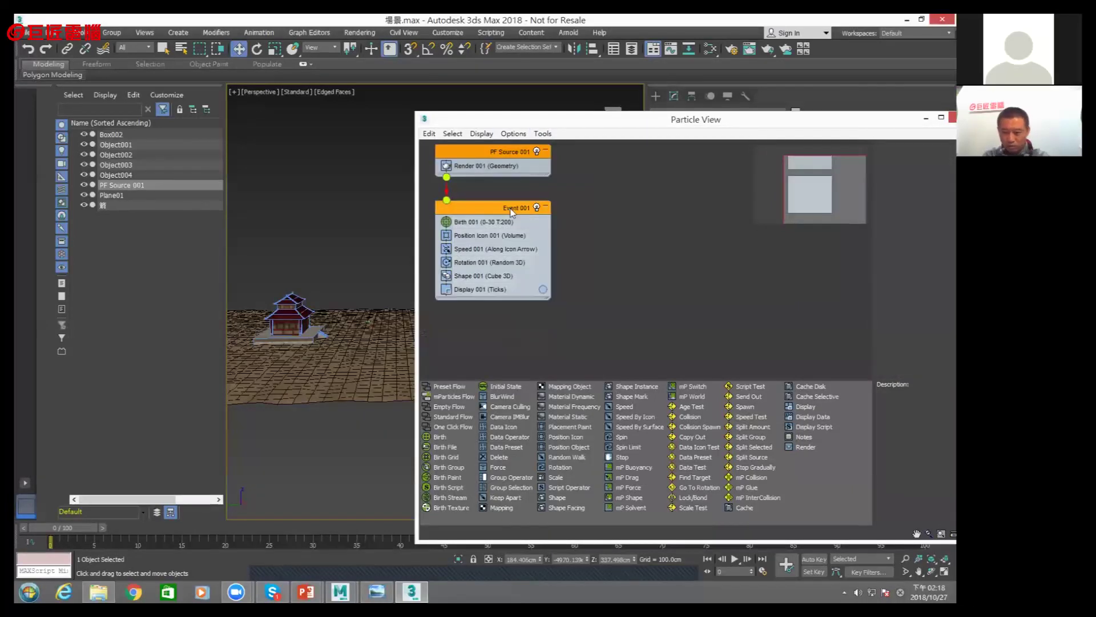
{"action": "left_click", "coordinate": [502, 200]}
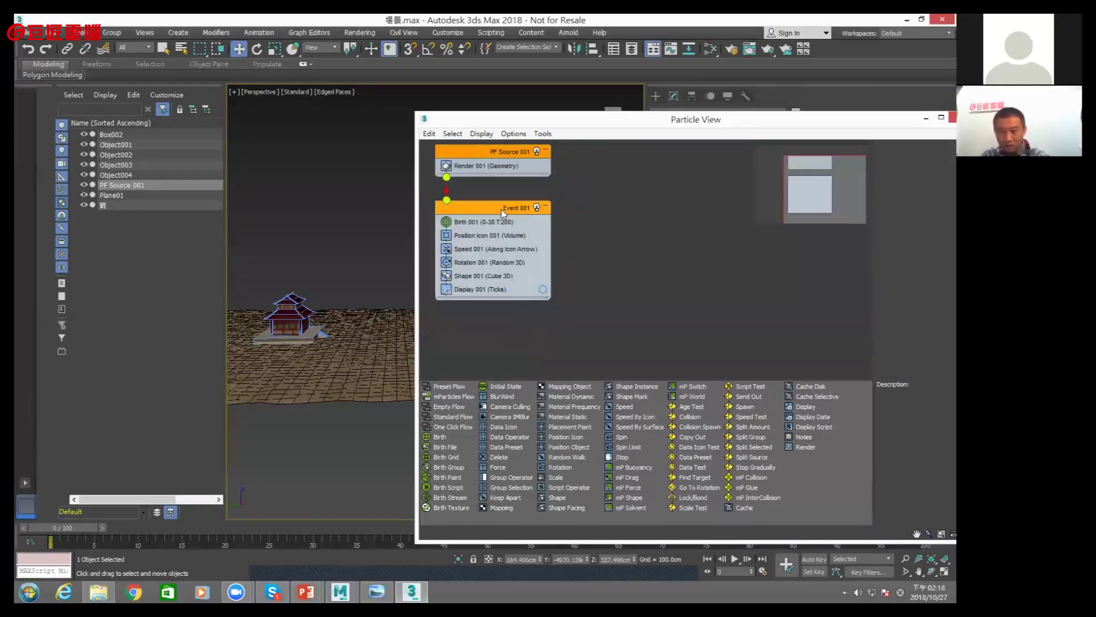
{"action": "right_click", "coordinate": [504, 209]}
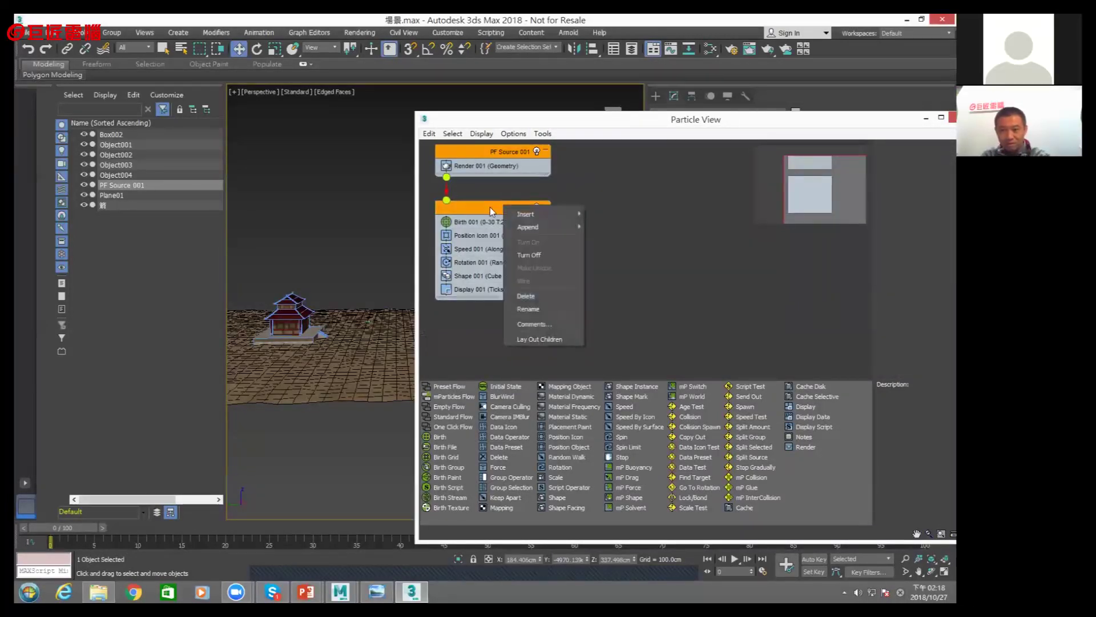
{"action": "left_click", "coordinate": [474, 211]}
{"action": "left_click_drag", "start_coordinate": [475, 211], "coordinate": [565, 211]}
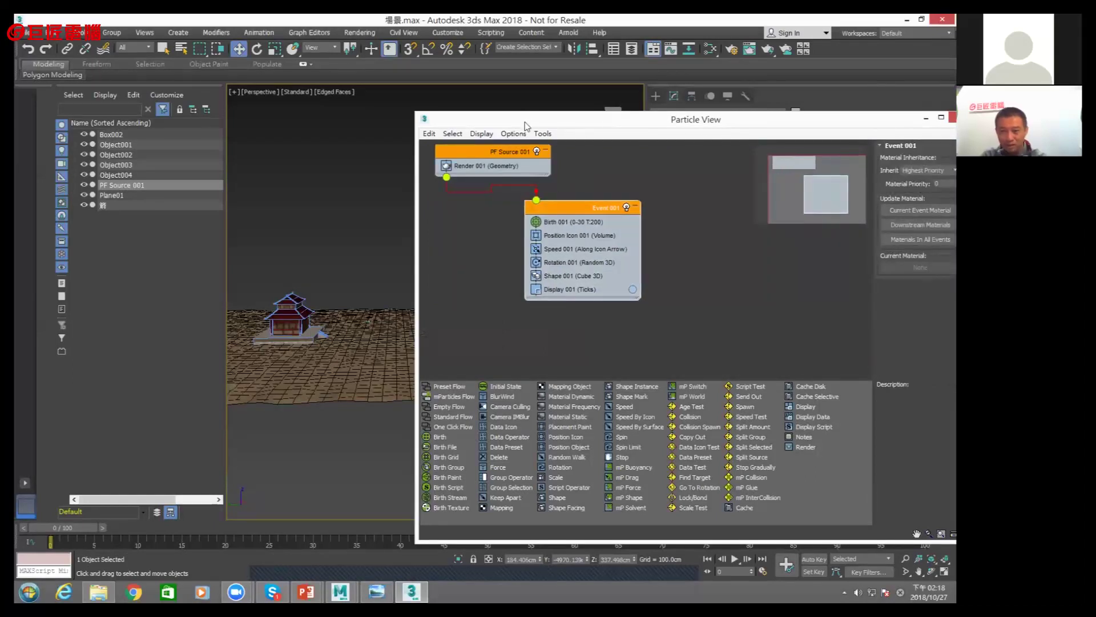
{"action": "left_click_drag", "start_coordinate": [536, 125], "coordinate": [729, 117]}
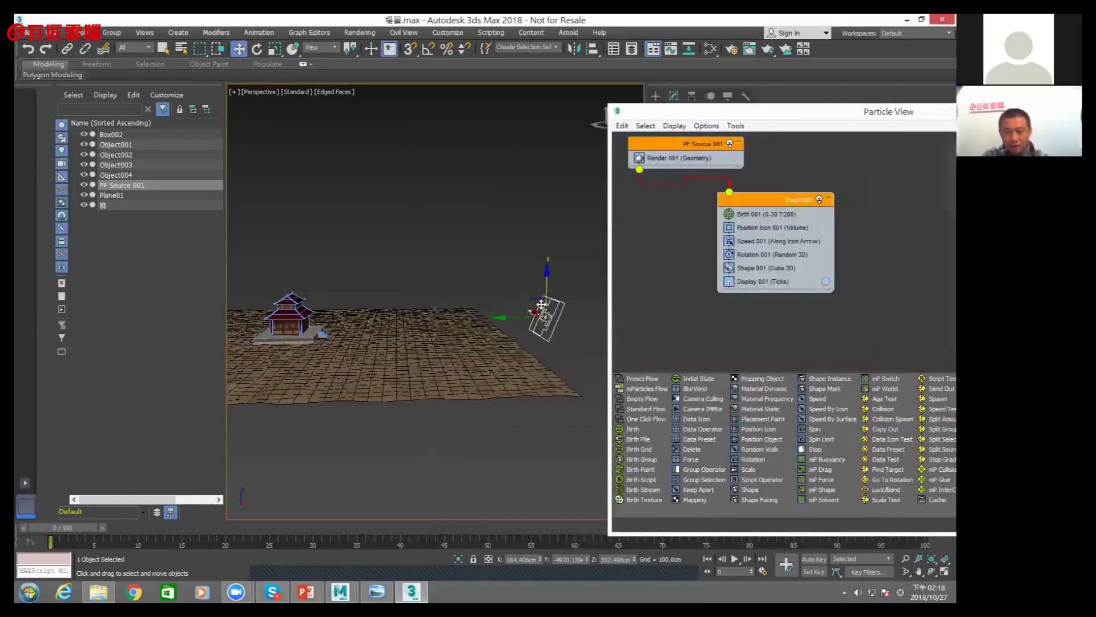
Zoom to the emitter, return Event 001 under PF Source 001, and inspect Birth and Position Icon operators
{"action": "key", "text": "z"}
{"action": "middle_click_drag", "start_coordinate": [407, 301], "coordinate": [425, 301], "text": "alt"}
{"action": "left_click_drag", "start_coordinate": [719, 215], "coordinate": [664, 227]}
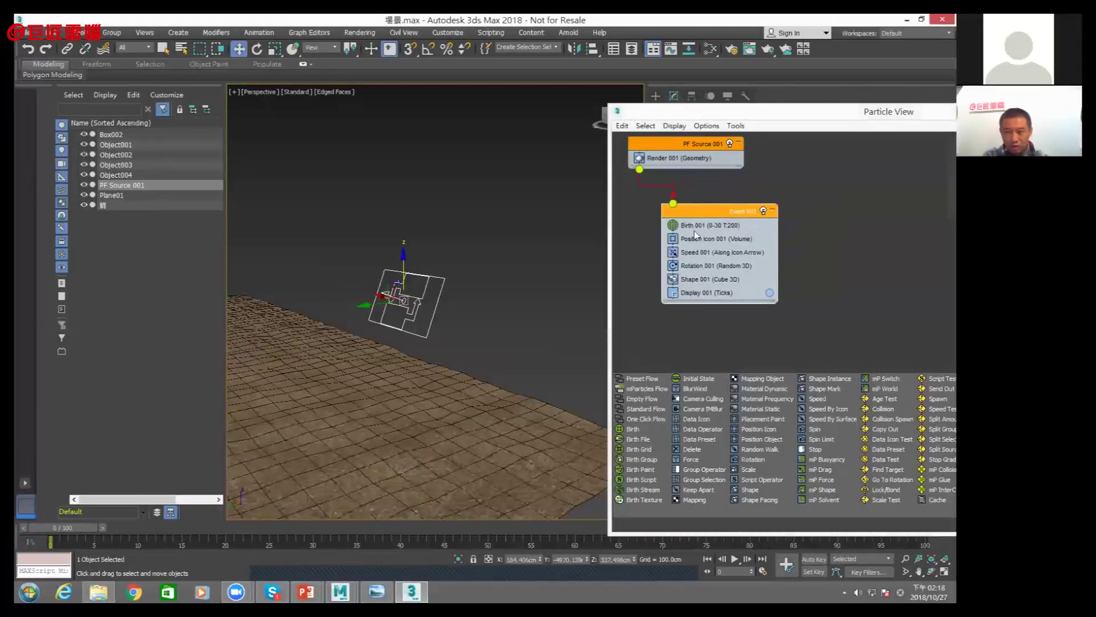
{"action": "left_click", "coordinate": [692, 228]}
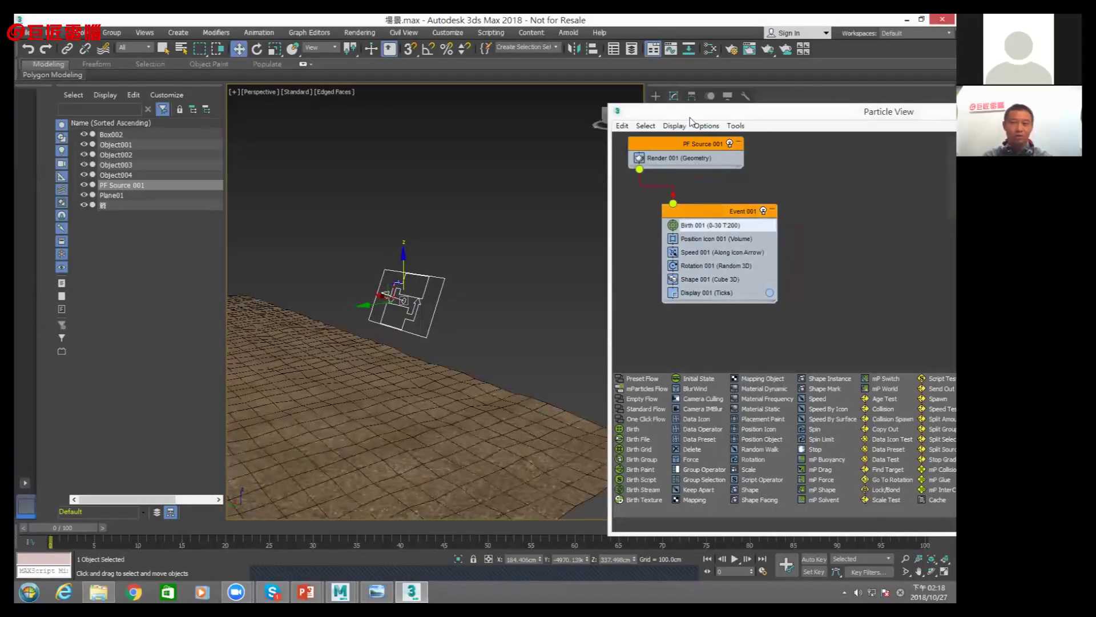
{"action": "left_click_drag", "start_coordinate": [687, 117], "coordinate": [565, 119]}
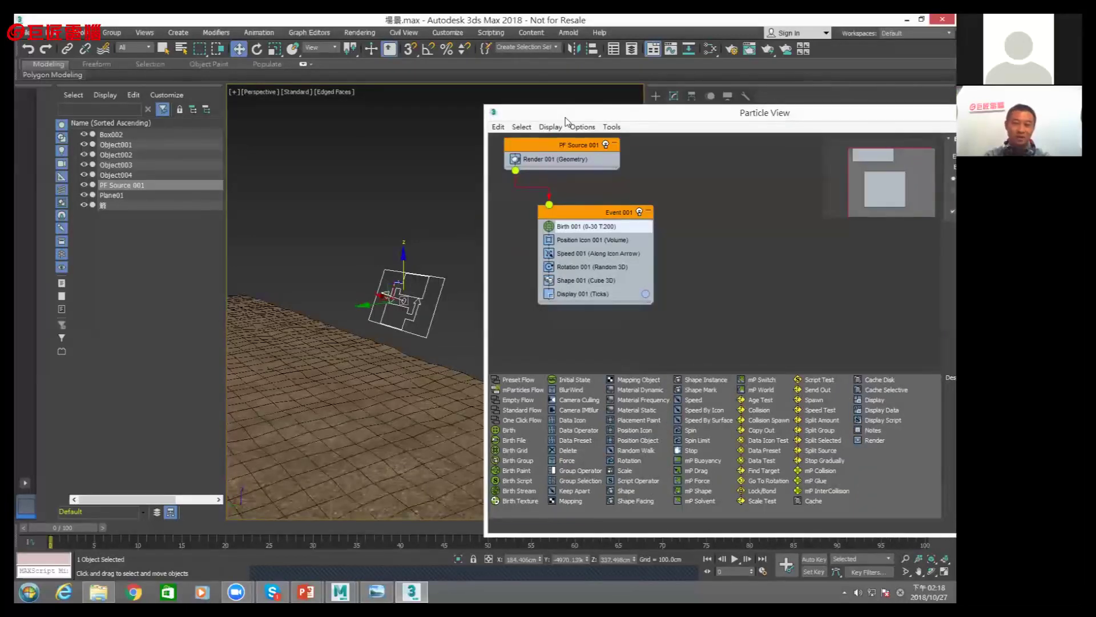
{"action": "left_click", "coordinate": [577, 240]}
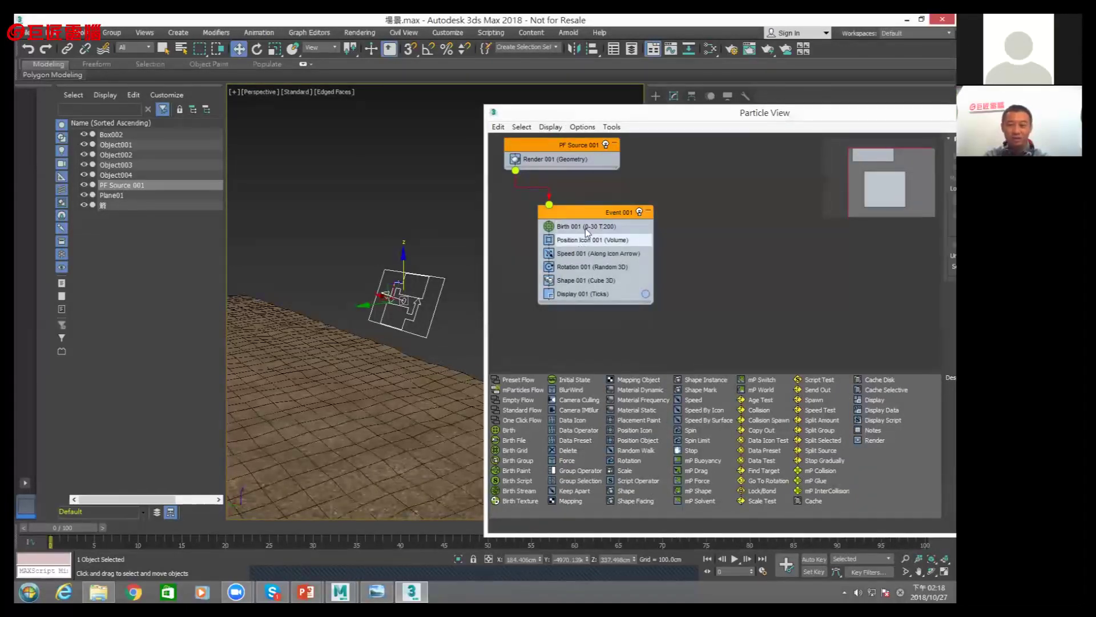
{"action": "right_click", "coordinate": [579, 240]}
{"action": "left_click", "coordinate": [591, 216]}
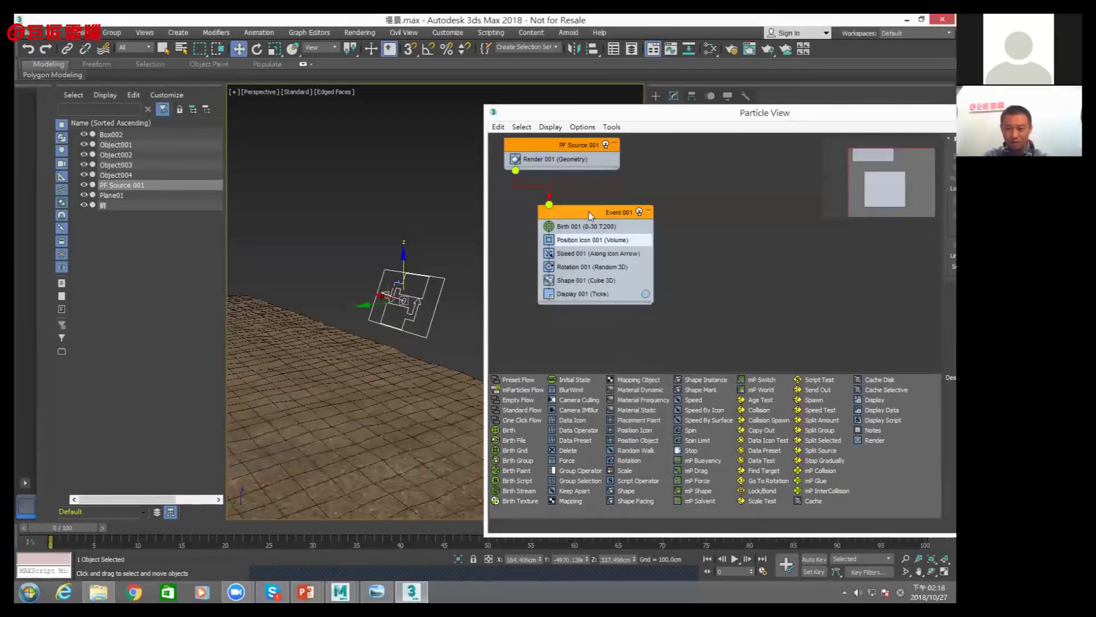
{"action": "right_click", "coordinate": [591, 215]}
{"action": "left_click", "coordinate": [521, 127]}
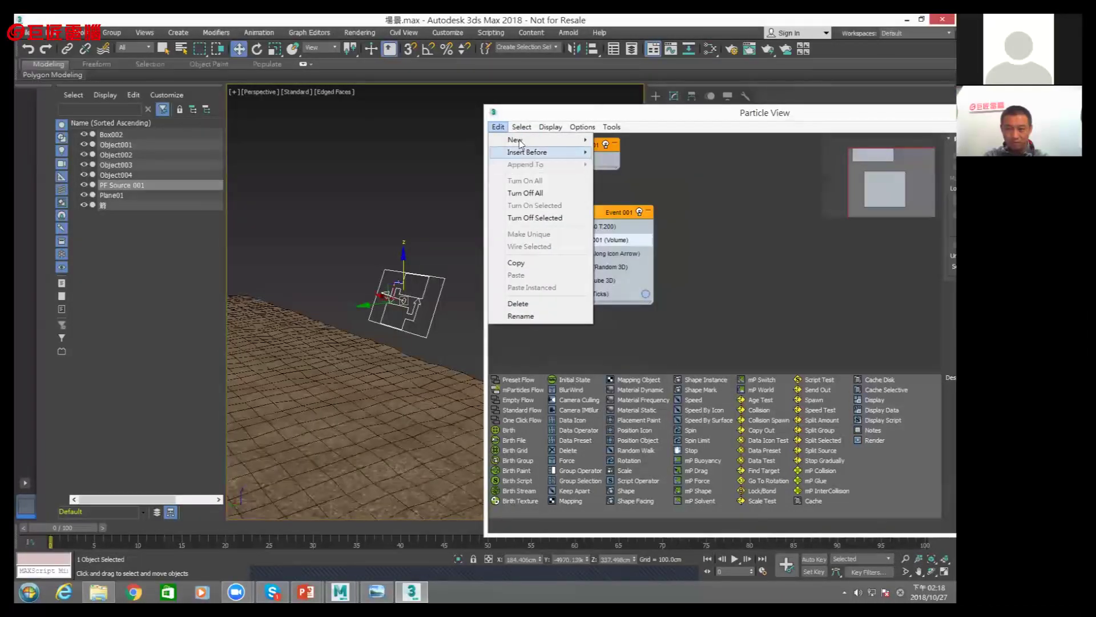
Delete the Position Icon 001 operator and the whole default Event 001
{"action": "left_click", "coordinate": [525, 303]}
{"action": "right_click", "coordinate": [580, 214]}
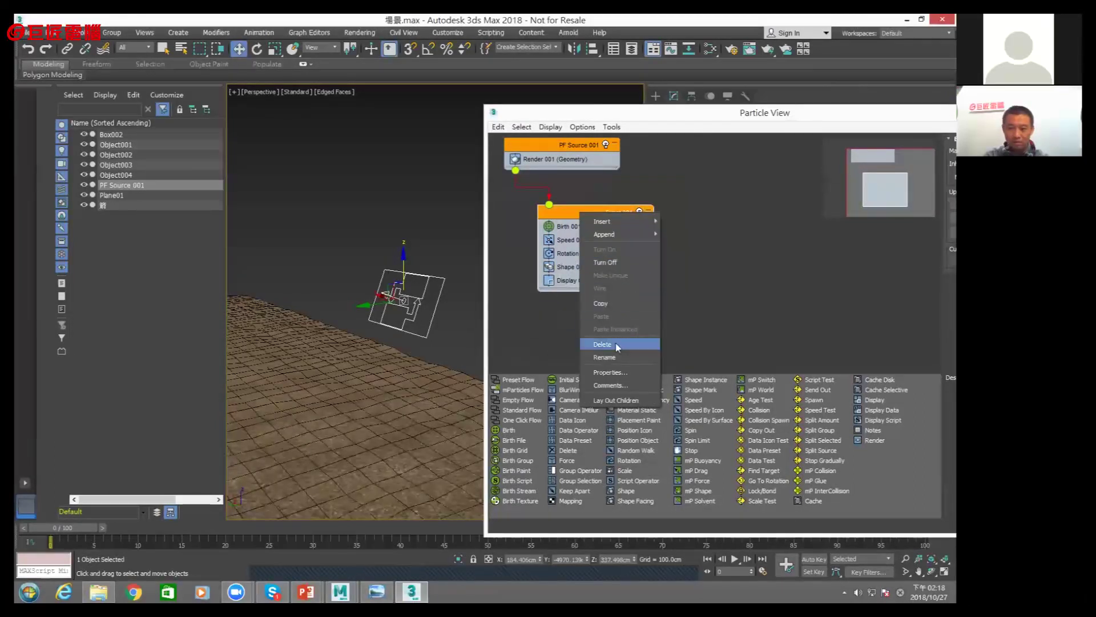
{"action": "left_click", "coordinate": [614, 344]}
Drag in a Birth operator as a new Event 001 and wire PF Source 001 into it
{"action": "left_click_drag", "start_coordinate": [543, 149], "coordinate": [575, 171]}
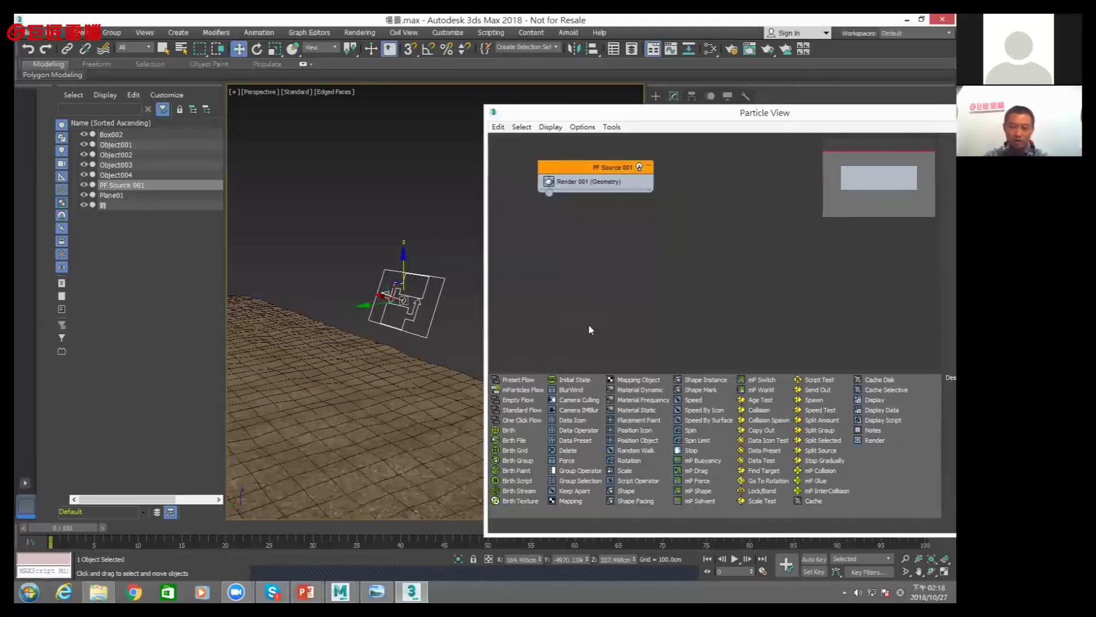
{"action": "left_click_drag", "start_coordinate": [515, 433], "coordinate": [599, 246]}
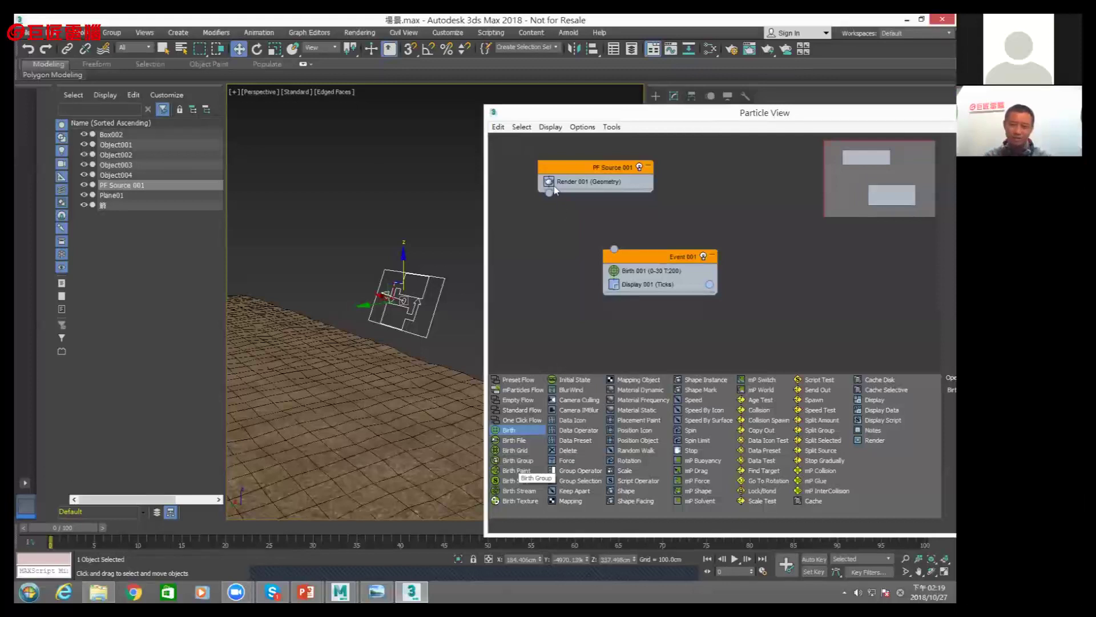
{"action": "left_click_drag", "start_coordinate": [654, 260], "coordinate": [589, 238]}
{"action": "mouse_move", "coordinate": [617, 169]}
{"action": "left_mouse_down"}
{"action": "mouse_move", "coordinate": [595, 169]}
{"action": "mouse_move", "coordinate": [607, 169]}
{"action": "left_mouse_up"}
{"action": "mouse_move", "coordinate": [538, 193]}
{"action": "left_mouse_down"}
{"action": "mouse_move", "coordinate": [549, 227]}
{"action": "mouse_move", "coordinate": [599, 228]}
{"action": "left_mouse_up"}
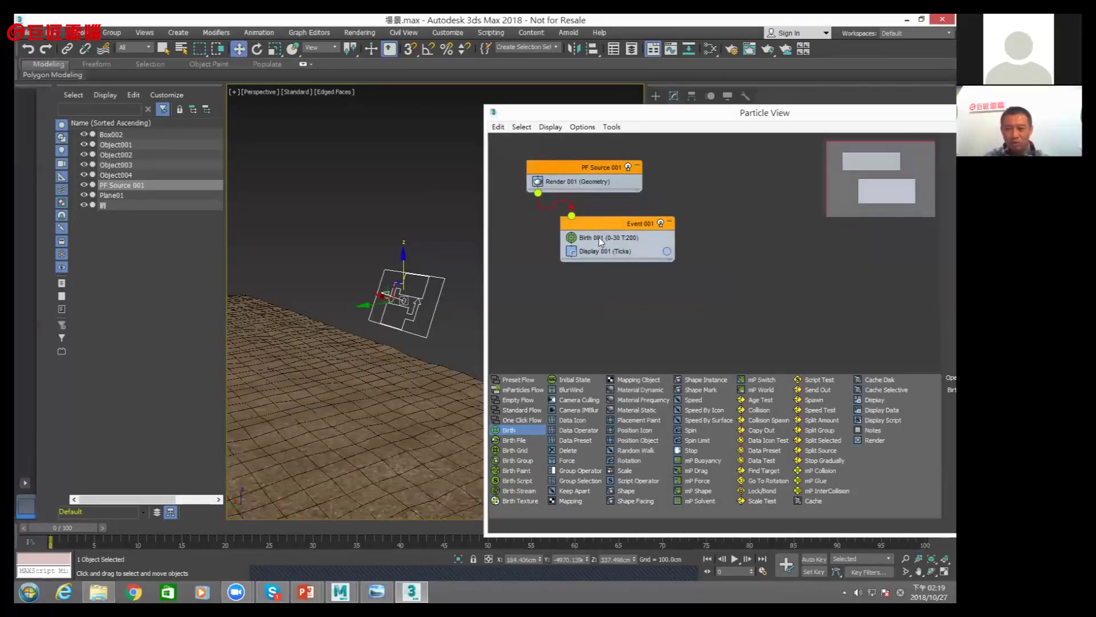
{"action": "left_click_drag", "start_coordinate": [634, 126], "coordinate": [351, 148]}
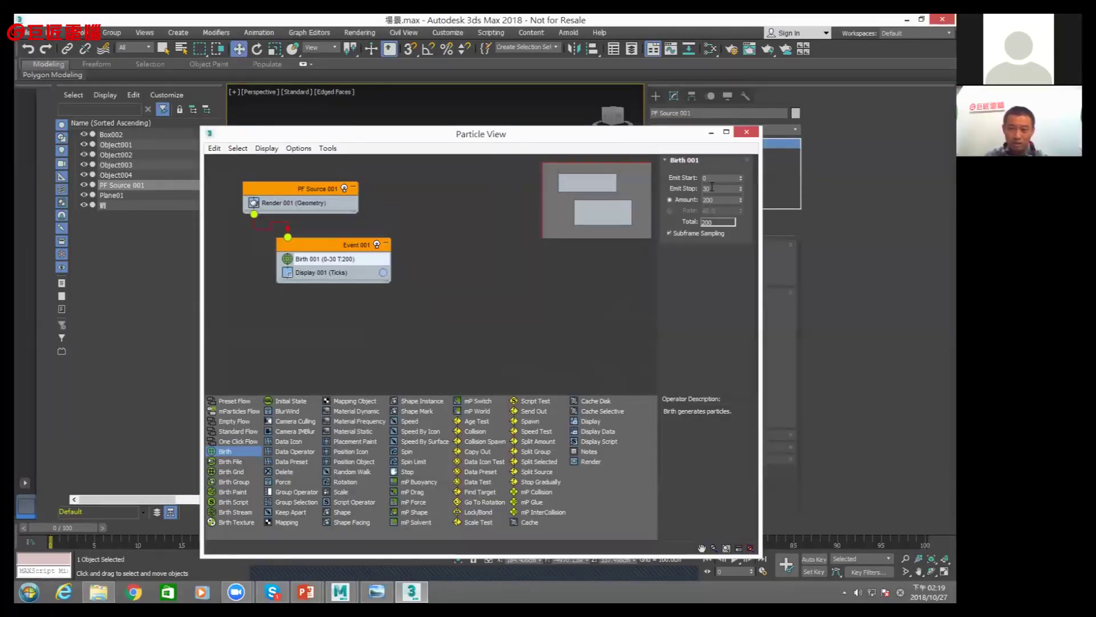
Set the animation End Time to 500 frames in Time Configuration
{"action": "left_click_drag", "start_coordinate": [612, 136], "coordinate": [595, 104]}
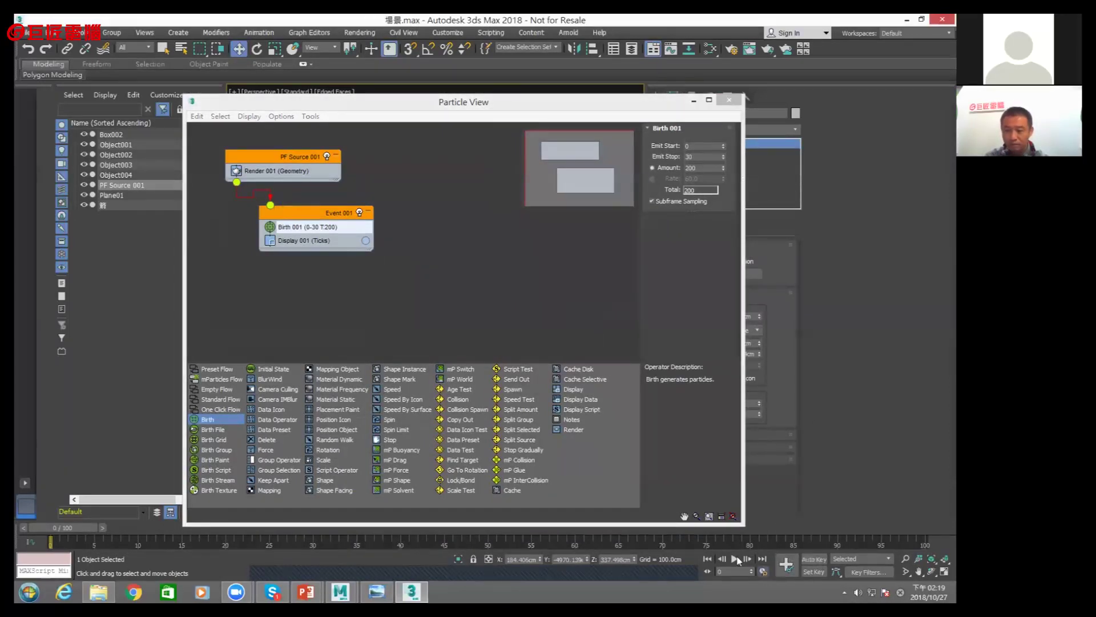
{"action": "left_click", "coordinate": [763, 571]}
{"action": "left_click_drag", "start_coordinate": [453, 333], "coordinate": [416, 334]}
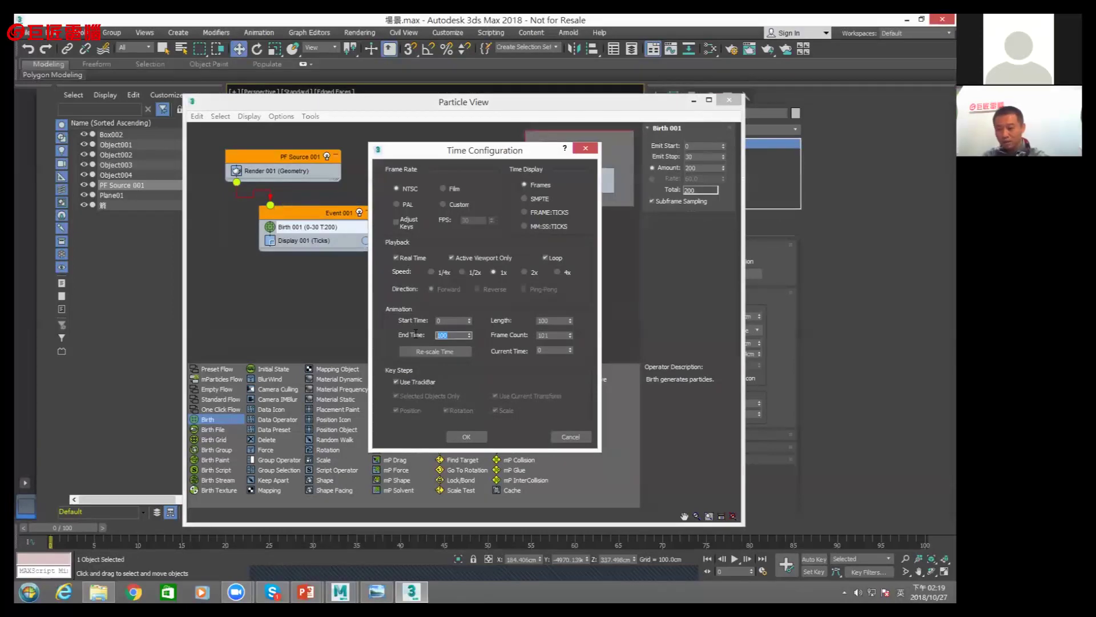
{"action": "type", "text": "0"}
{"action": "key", "text": "Return"}
{"action": "left_click", "coordinate": [467, 437]}
Review Birth 001 settings, zoom to the emitter, scrub to frame 77, and nudge Event 001 left
{"action": "left_click", "coordinate": [315, 230]}
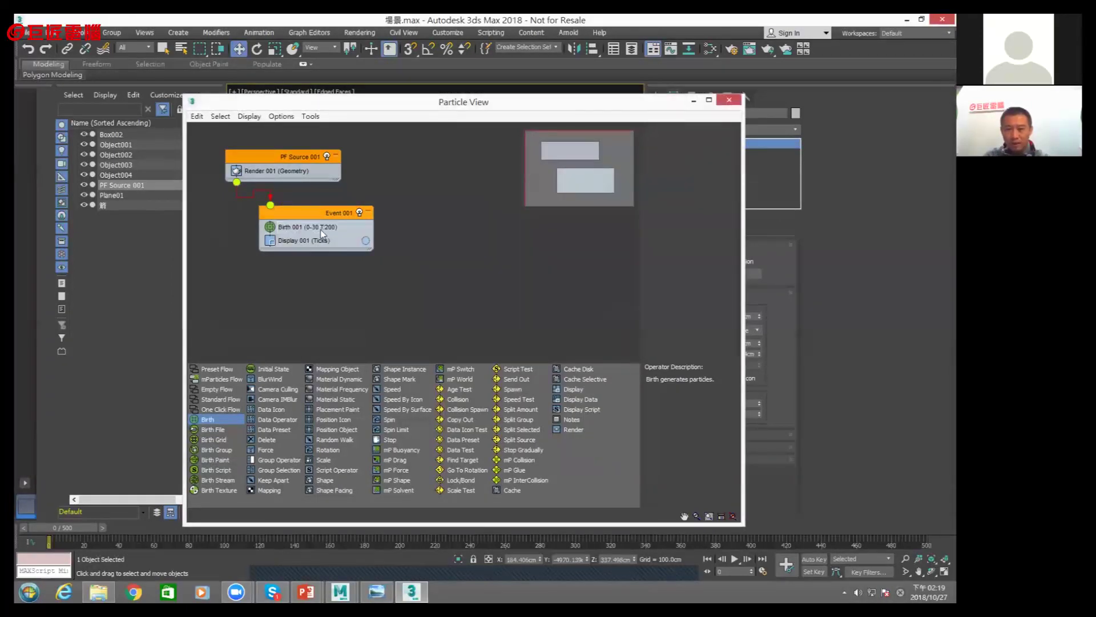
{"action": "left_click", "coordinate": [322, 229]}
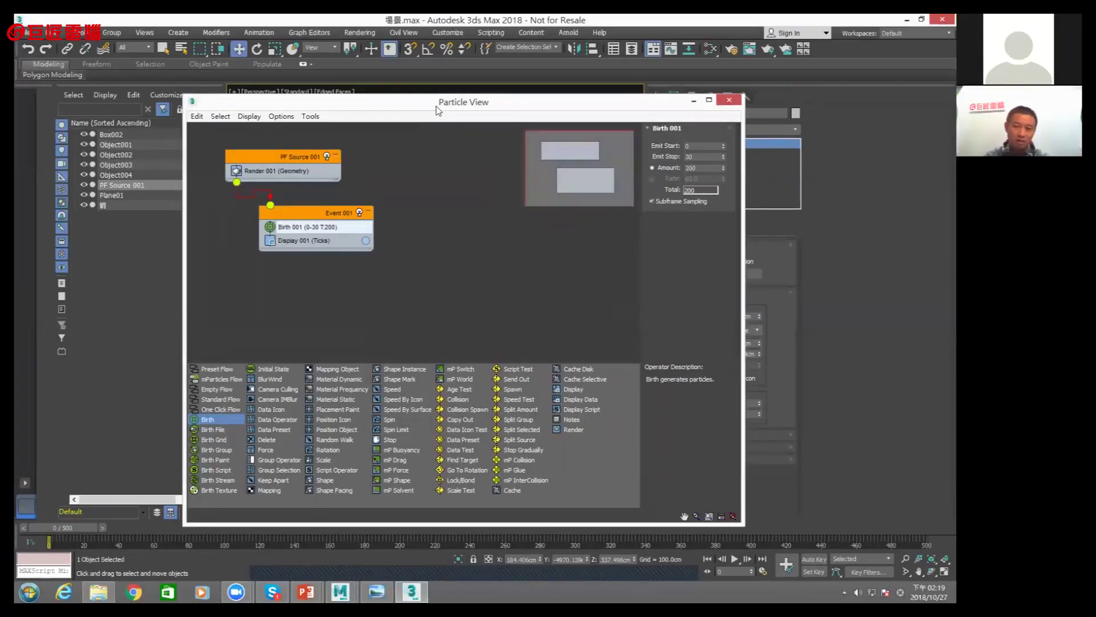
{"action": "left_click_drag", "start_coordinate": [437, 109], "coordinate": [734, 118]}
{"action": "key", "text": "z"}
{"action": "mouse_move", "coordinate": [86, 528]}
{"action": "left_mouse_down"}
{"action": "mouse_move", "coordinate": [270, 526]}
{"action": "mouse_move", "coordinate": [188, 526]}
{"action": "left_mouse_up"}
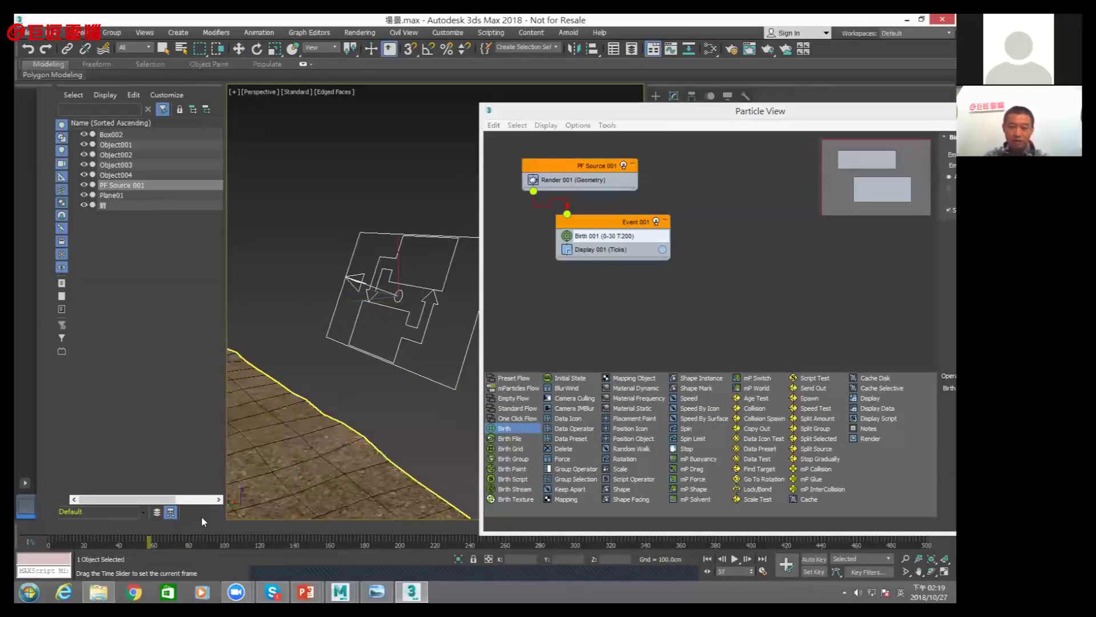
{"action": "left_click_drag", "start_coordinate": [593, 227], "coordinate": [571, 227]}
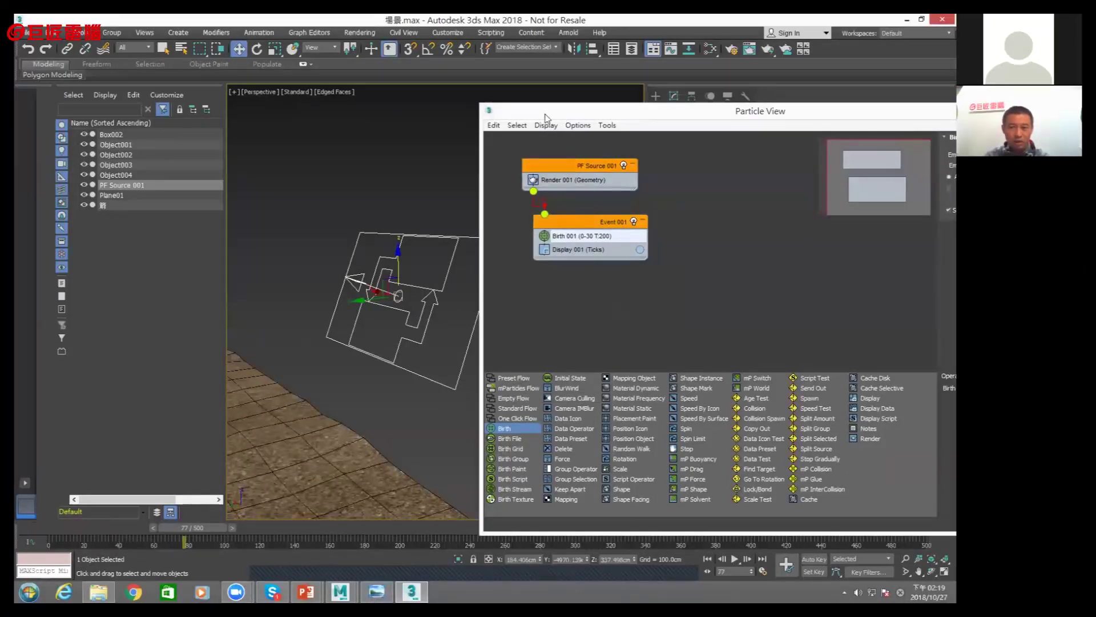
{"action": "left_click_drag", "start_coordinate": [545, 115], "coordinate": [262, 113]}
{"action": "left_click", "coordinate": [284, 416]}
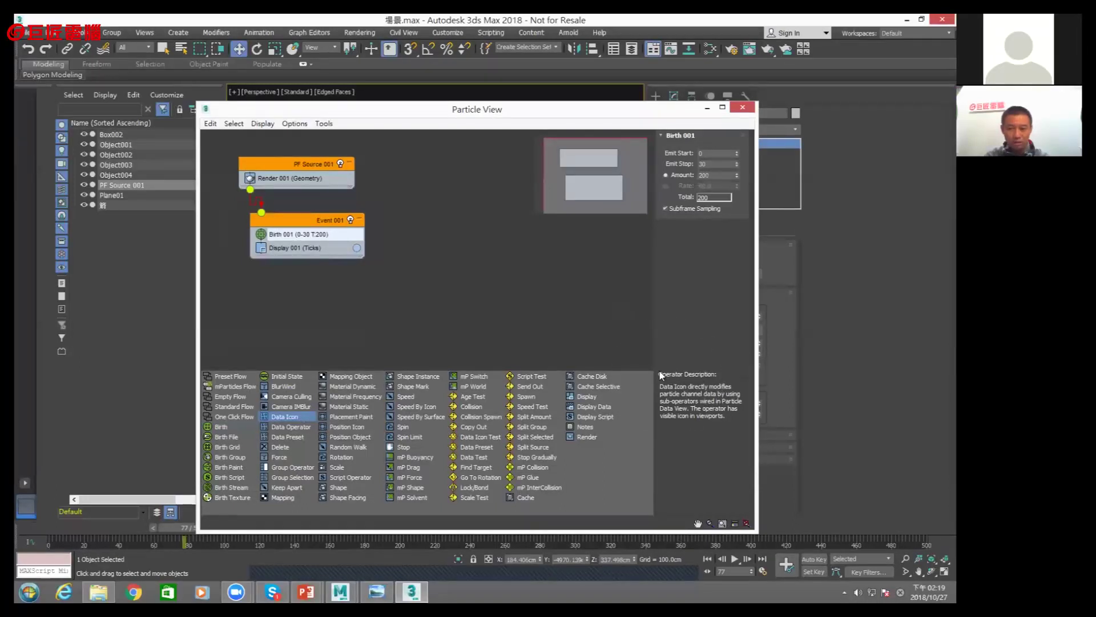
{"action": "left_click", "coordinate": [347, 426]}
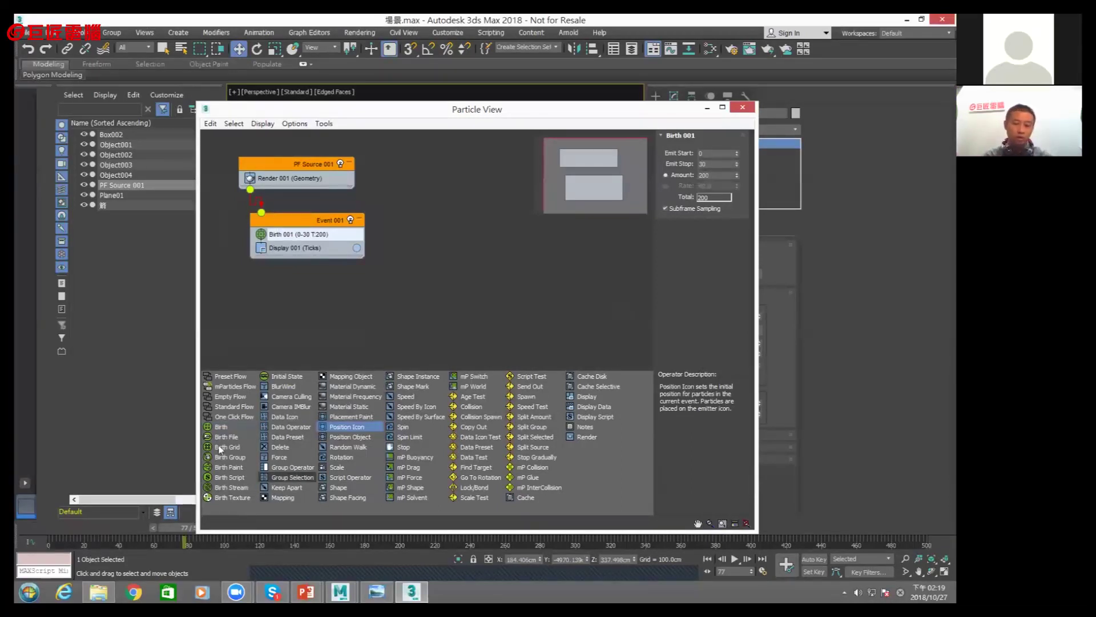
{"action": "left_click", "coordinate": [290, 426]}
{"action": "left_click", "coordinate": [405, 397]}
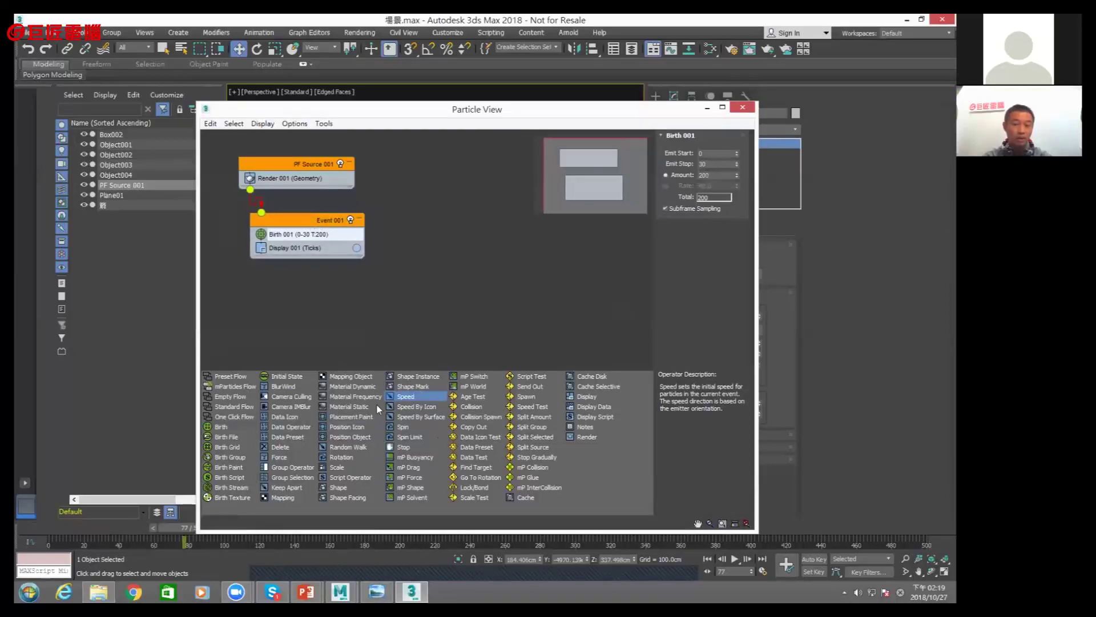
{"action": "left_click", "coordinate": [481, 416]}
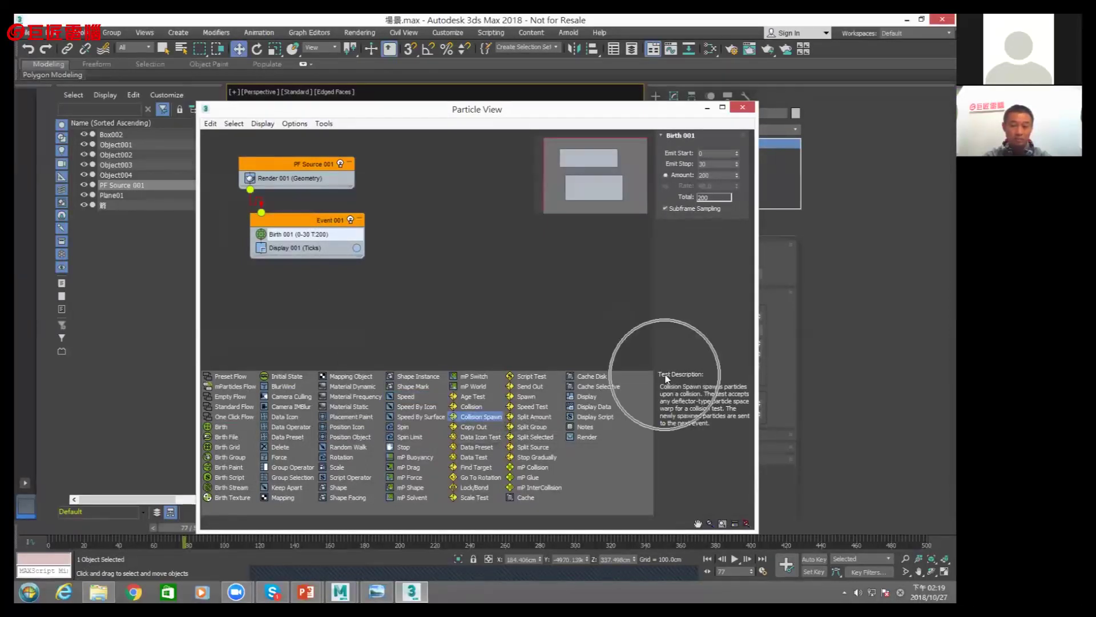
{"action": "left_click", "coordinate": [471, 405]}
{"action": "left_click", "coordinate": [466, 426]}
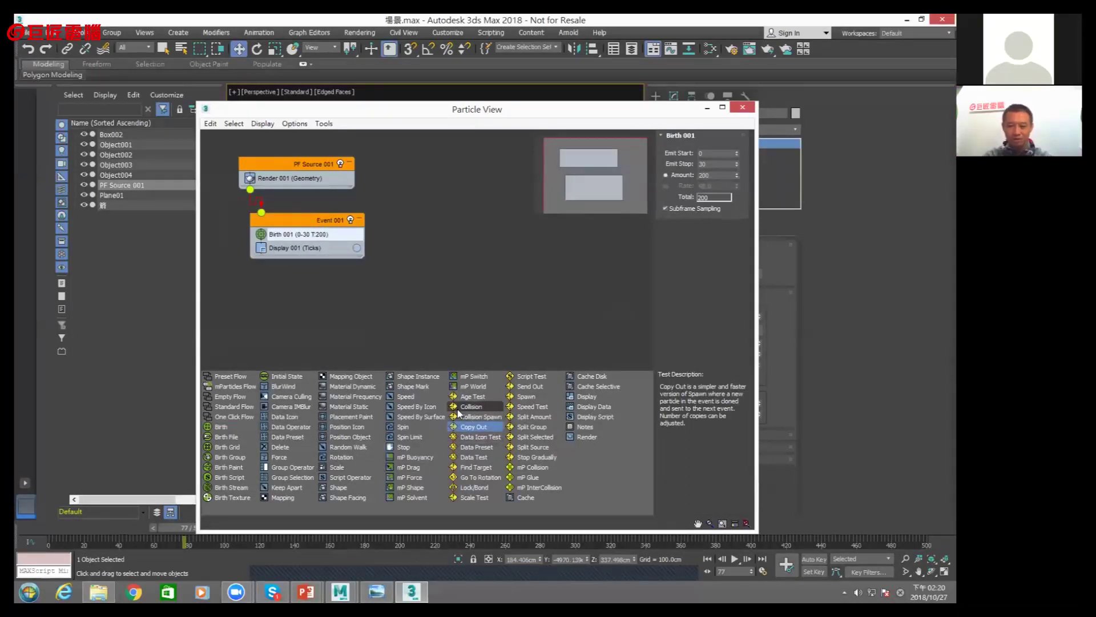
{"action": "left_click", "coordinate": [298, 237]}
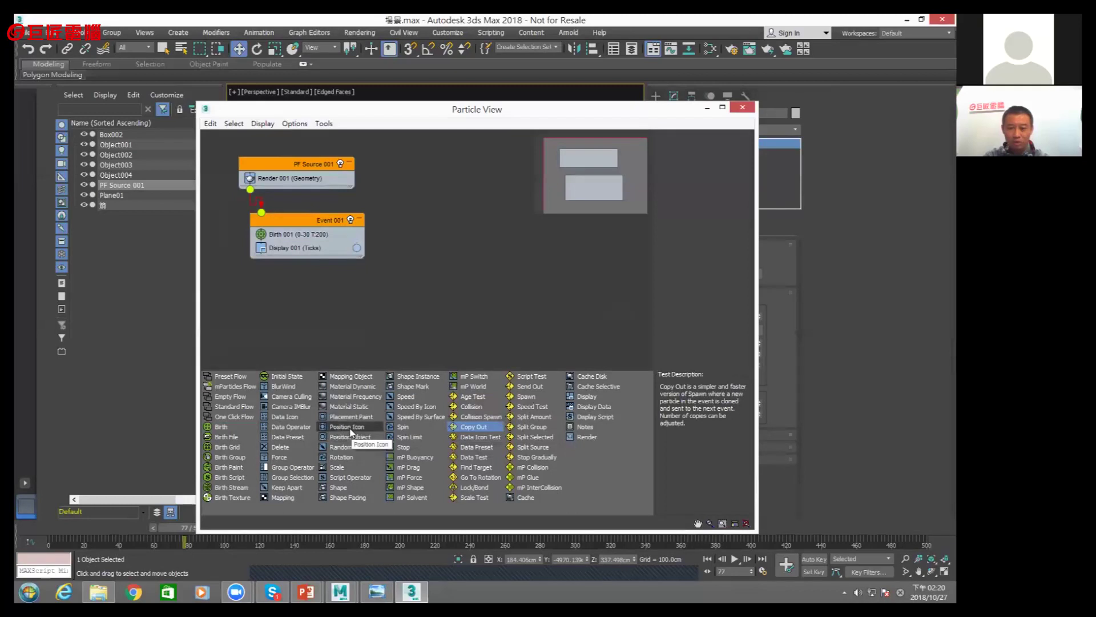
Add Position Icon 001 to Event 001 and scrub to frame 54 to see particles spread across the plane
{"action": "left_click_drag", "start_coordinate": [350, 433], "coordinate": [297, 262]}
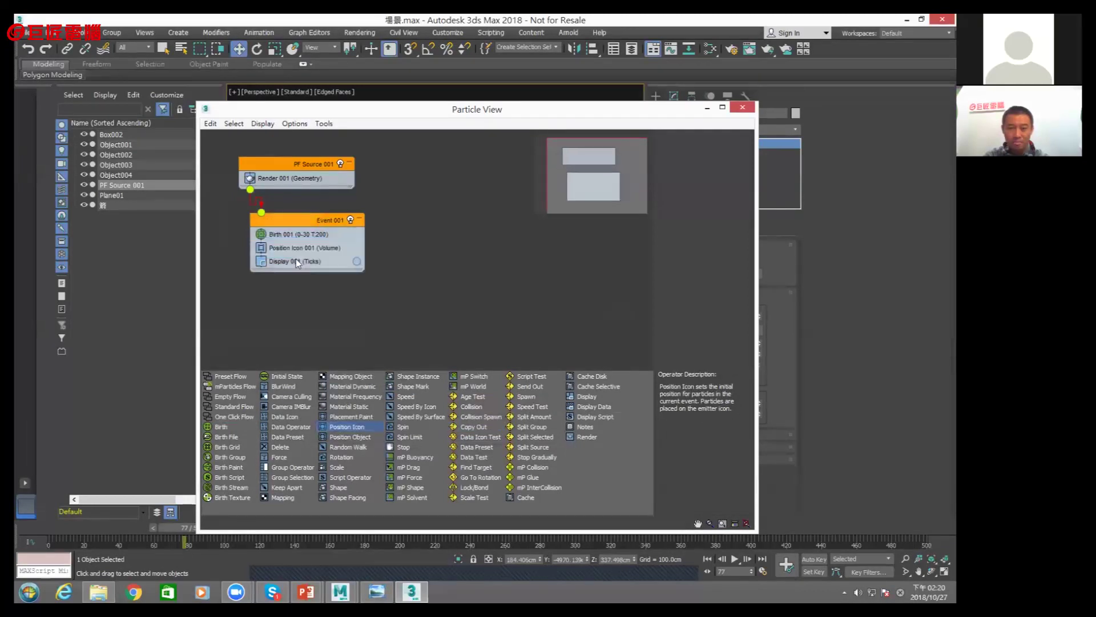
{"action": "left_click", "coordinate": [322, 247]}
{"action": "left_click_drag", "start_coordinate": [306, 111], "coordinate": [619, 135]}
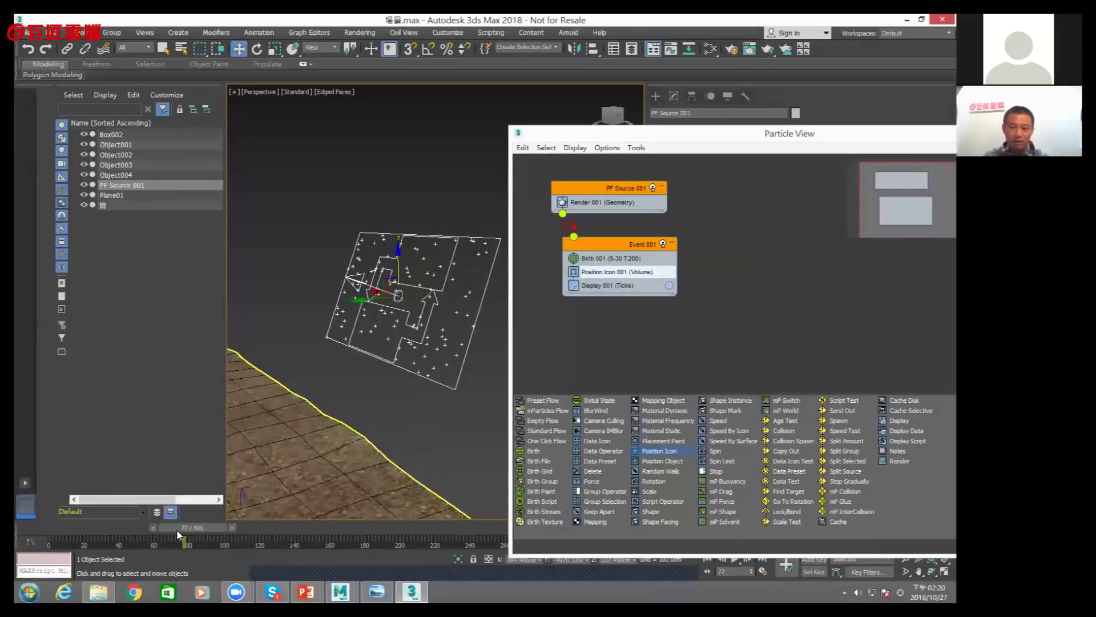
{"action": "left_click_drag", "start_coordinate": [179, 535], "coordinate": [50, 540]}
{"action": "left_click_drag", "start_coordinate": [97, 534], "coordinate": [141, 537]}
{"action": "key", "text": "w"}
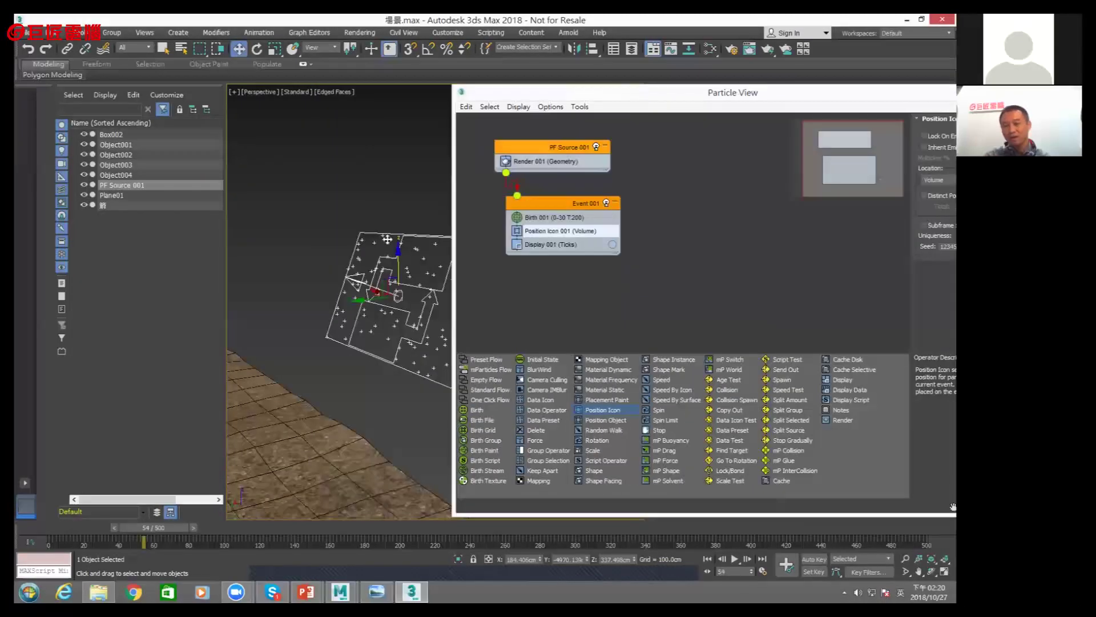
Check the Shape Instance operator's description and begin dragging it into the flow
{"action": "middle_click_drag", "start_coordinate": [381, 240], "coordinate": [357, 223]}
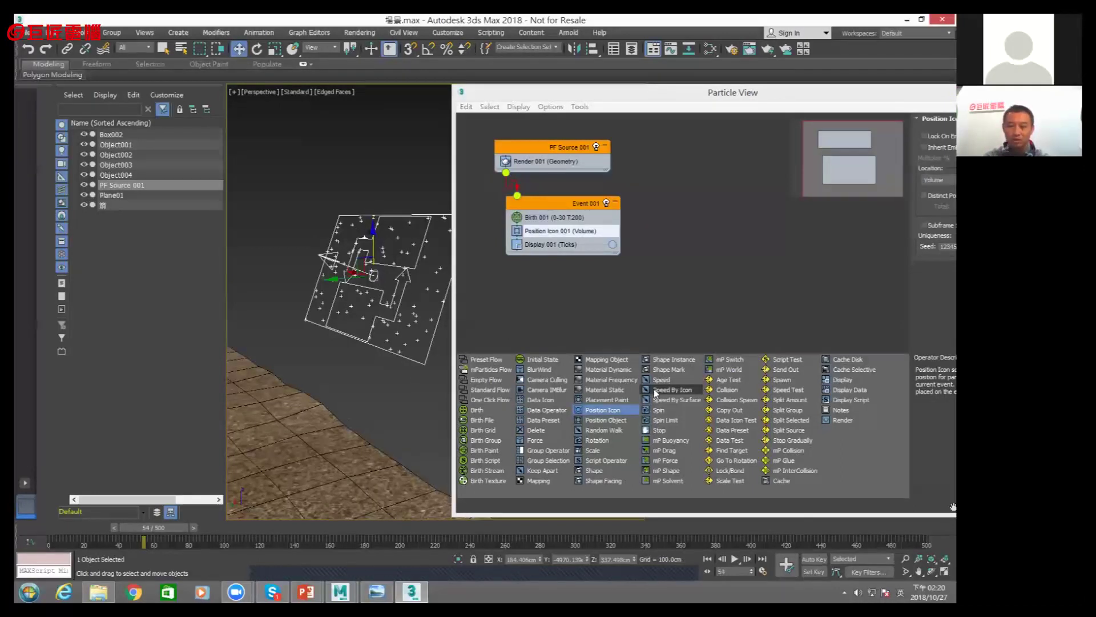
{"action": "left_click", "coordinate": [604, 472]}
{"action": "left_click", "coordinate": [669, 360]}
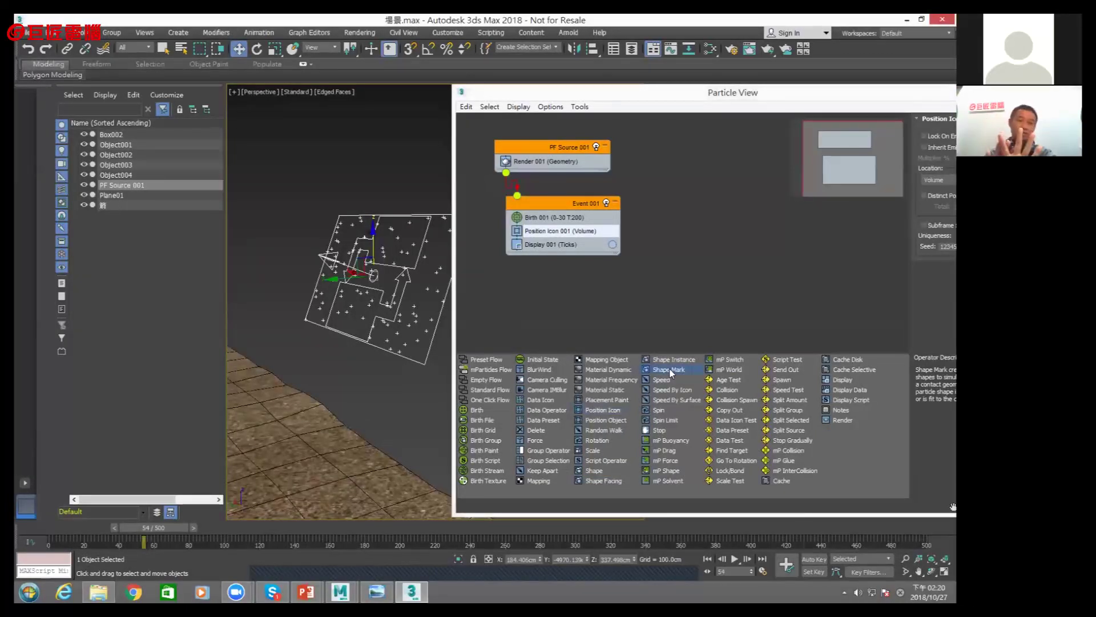
{"action": "left_click_drag", "start_coordinate": [673, 360], "coordinate": [595, 268]}
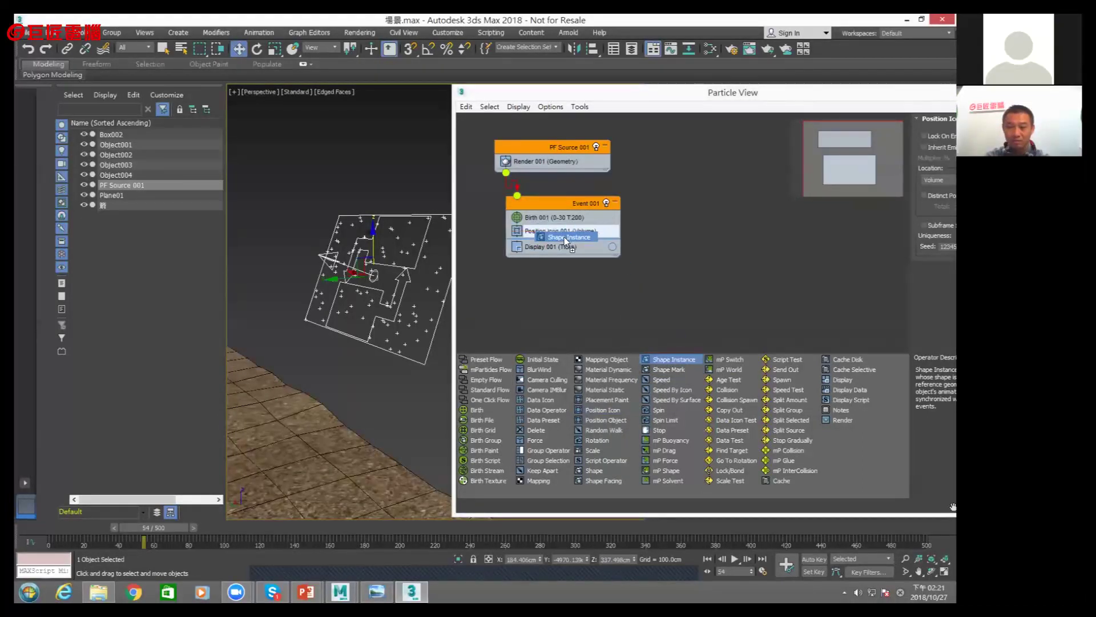
Add Shape Instance 001 to Event 001 and pick the 箱 object as particle geometry
{"action": "left_click_drag", "start_coordinate": [595, 269], "coordinate": [565, 239]}
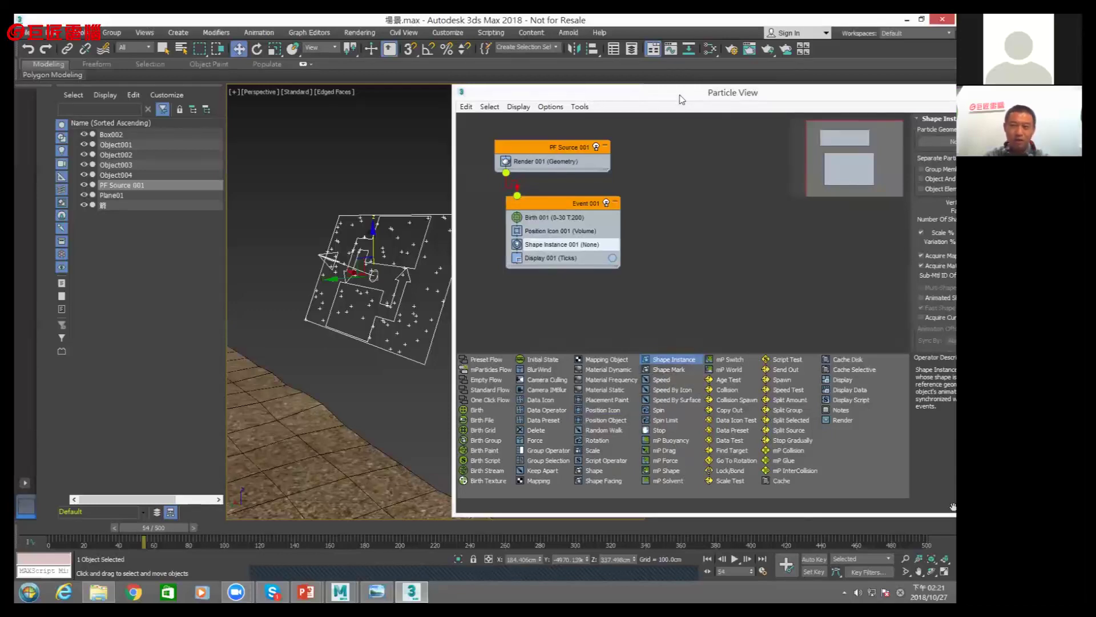
{"action": "left_click_drag", "start_coordinate": [681, 99], "coordinate": [397, 361]}
{"action": "middle_click_drag", "start_coordinate": [470, 230], "coordinate": [385, 205], "text": "alt"}
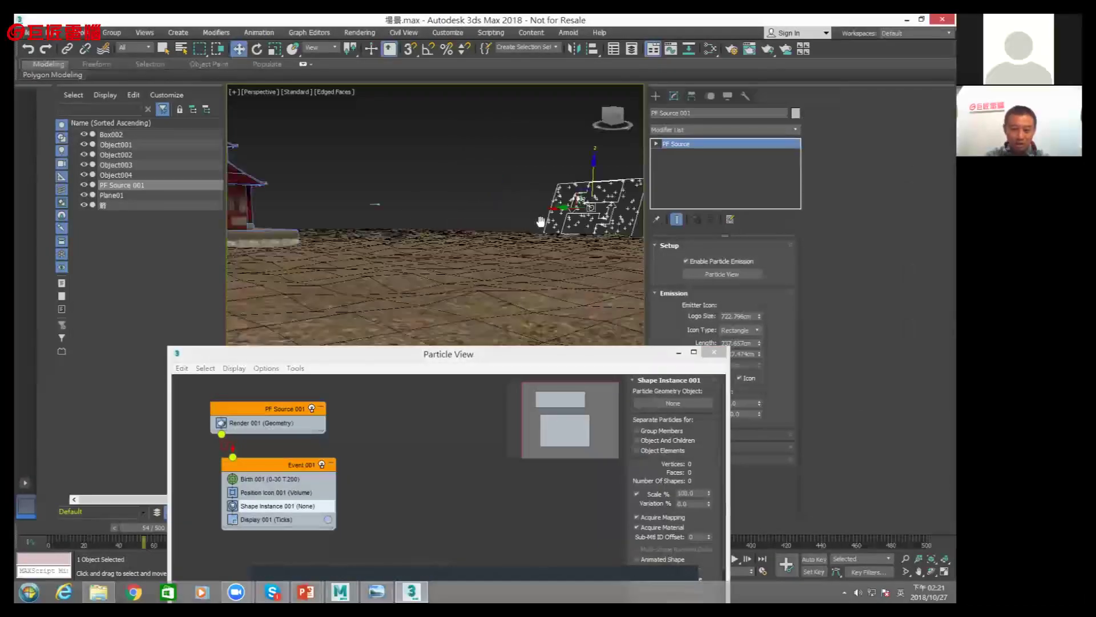
{"action": "left_click", "coordinate": [376, 204]}
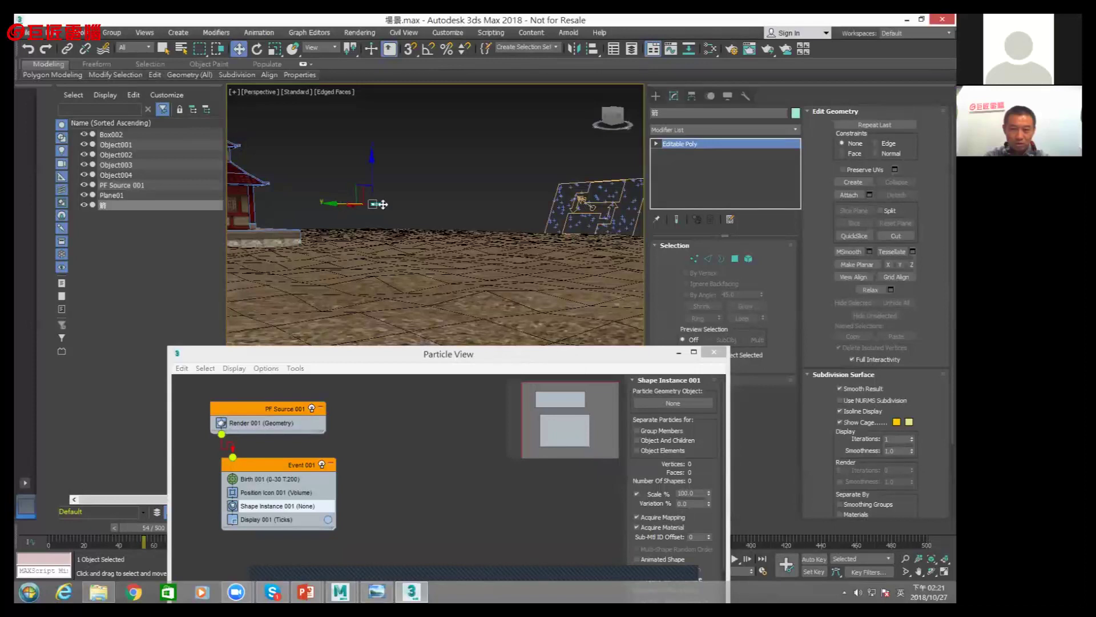
{"action": "left_click_drag", "start_coordinate": [346, 203], "coordinate": [588, 205]}
{"action": "mouse_move", "coordinate": [588, 205]}
{"action": "middle_mouse_down", "text": "alt"}
{"action": "mouse_move", "coordinate": [506, 255]}
{"action": "mouse_move", "coordinate": [517, 295]}
{"action": "middle_mouse_up", "text": "alt"}
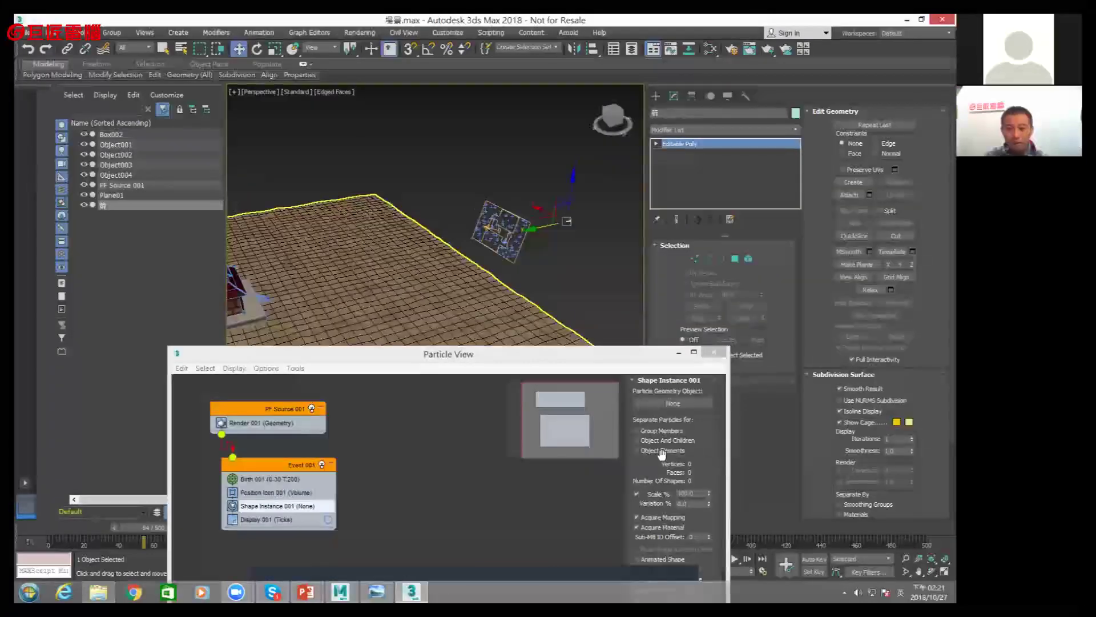
{"action": "left_click", "coordinate": [669, 405]}
{"action": "left_click", "coordinate": [508, 234]}
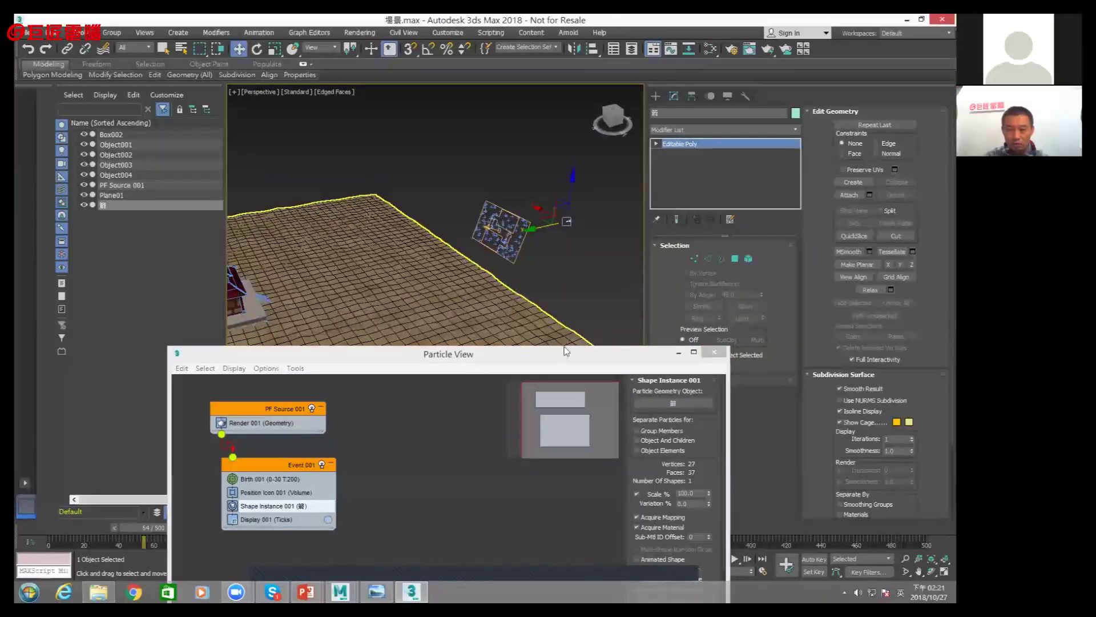
Set the particle shape scale to 150% and orbit to inspect the enlarged shapes
{"action": "left_click_drag", "start_coordinate": [546, 354], "coordinate": [493, 222]}
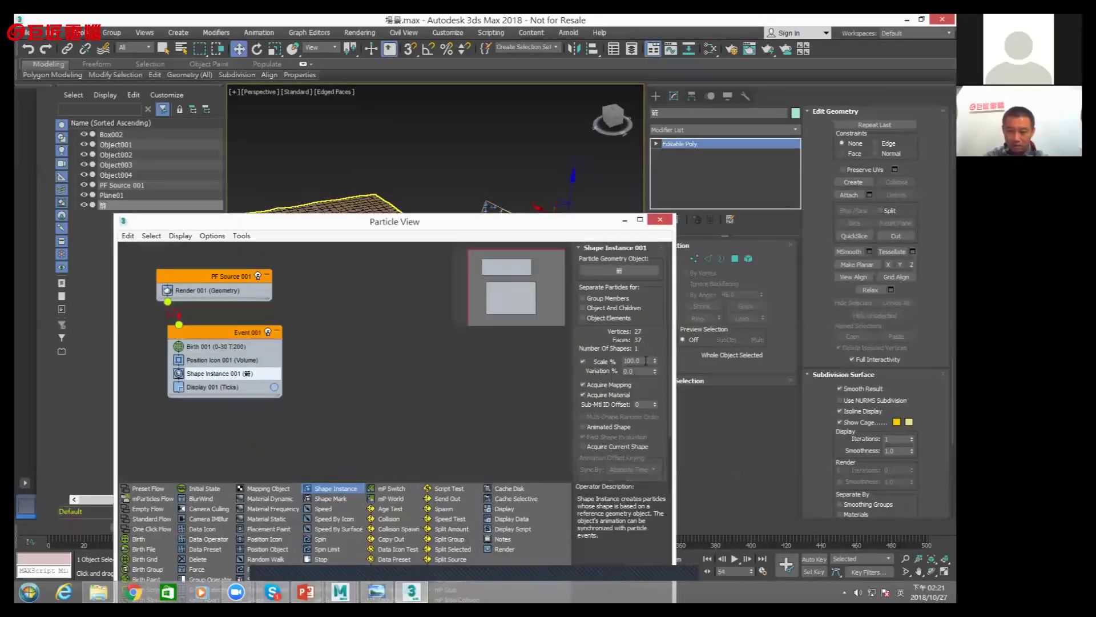
{"action": "type", "text": "150"}
{"action": "key", "text": "Return"}
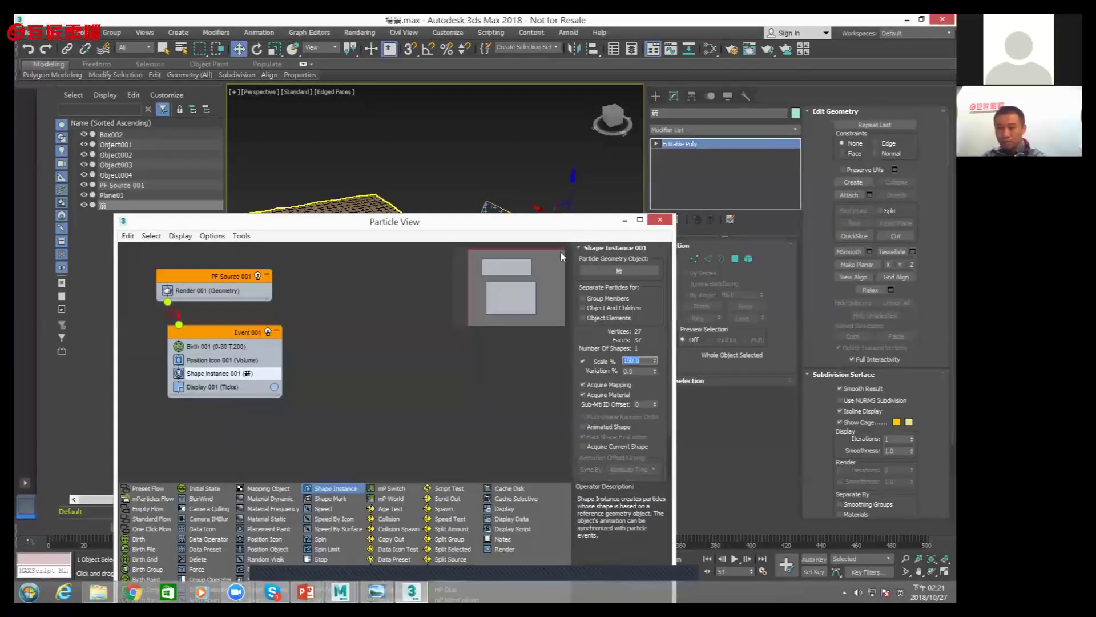
{"action": "left_click_drag", "start_coordinate": [553, 221], "coordinate": [553, 344]}
{"action": "mouse_move", "coordinate": [584, 245]}
{"action": "middle_mouse_down", "text": "alt"}
{"action": "mouse_move", "coordinate": [531, 234]}
{"action": "mouse_move", "coordinate": [567, 320]}
{"action": "middle_mouse_up", "text": "alt"}
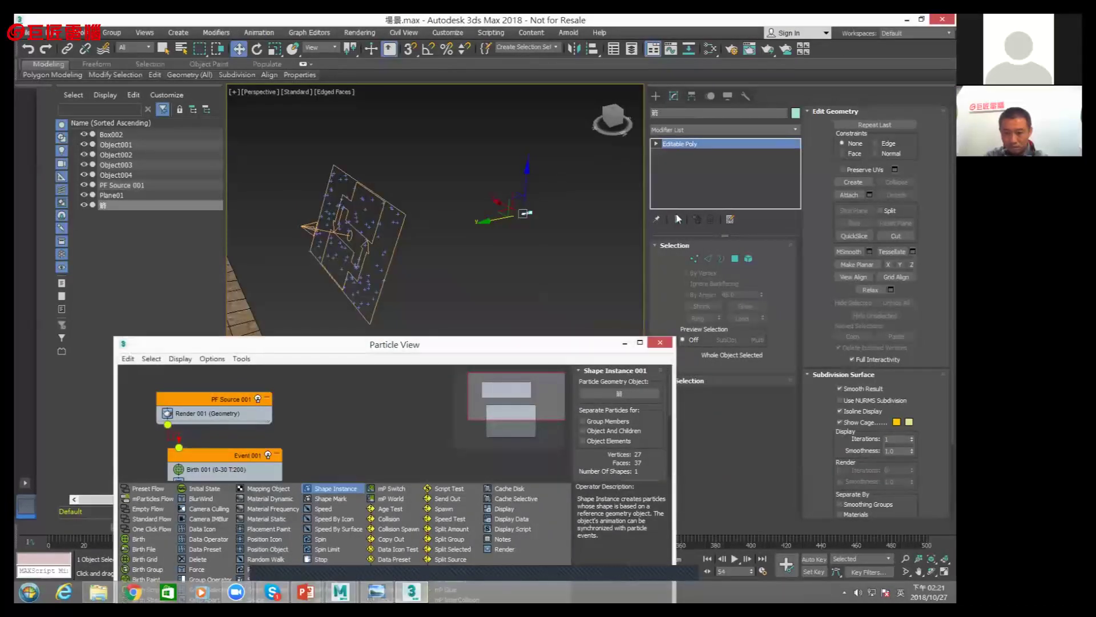
Rearrange Particle View to show all of Event 001, then reselect Shape Instance's Scale value for 200%
{"action": "left_click_drag", "start_coordinate": [595, 350], "coordinate": [687, 196]}
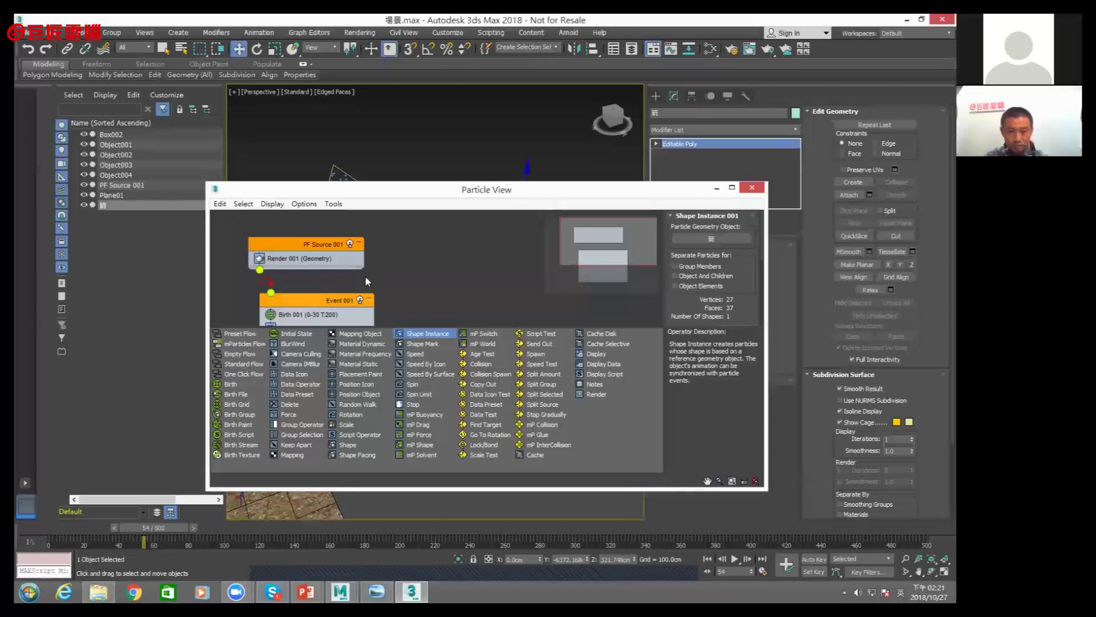
{"action": "left_click_drag", "start_coordinate": [342, 300], "coordinate": [388, 278]}
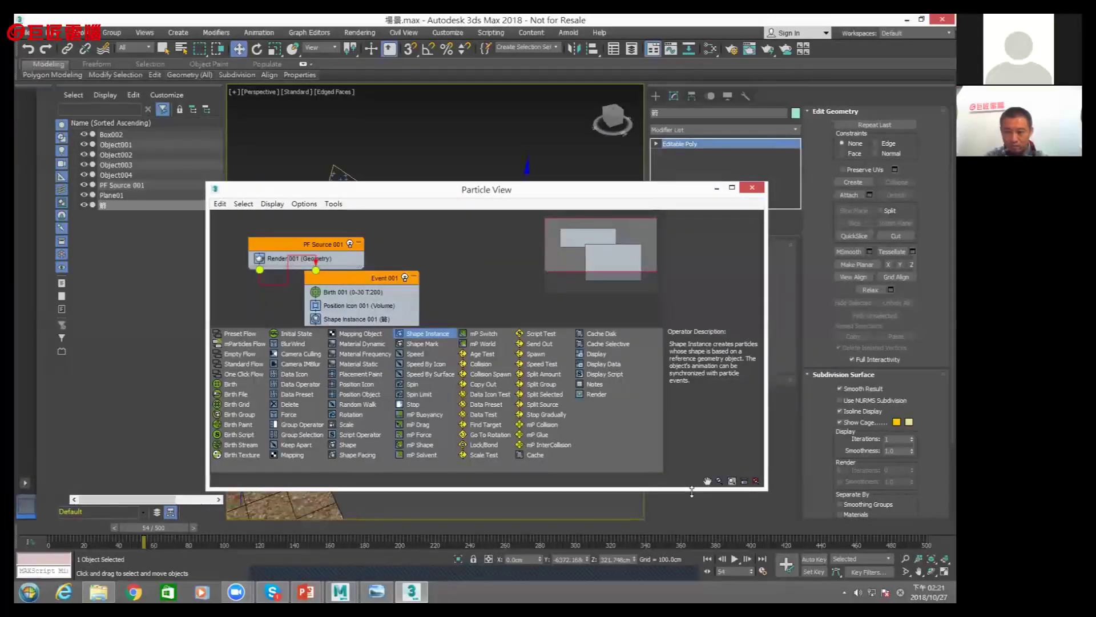
{"action": "left_click_drag", "start_coordinate": [692, 491], "coordinate": [691, 546]}
{"action": "left_click_drag", "start_coordinate": [605, 199], "coordinate": [619, 214]}
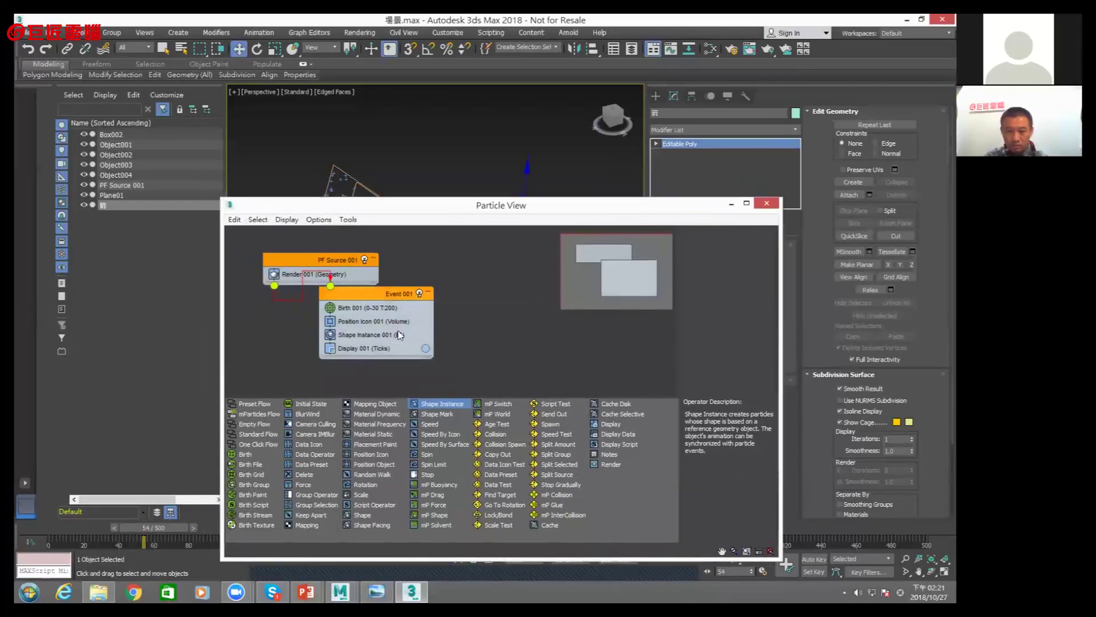
{"action": "left_click", "coordinate": [368, 334]}
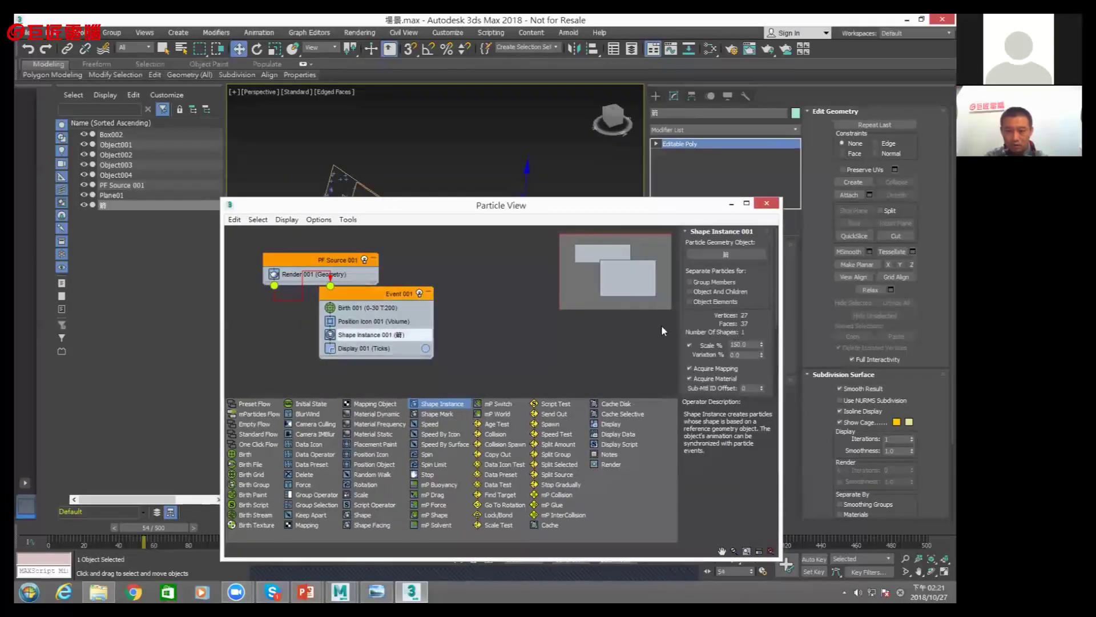
{"action": "double_click", "coordinate": [752, 345]}
{"action": "type", "text": "200"}
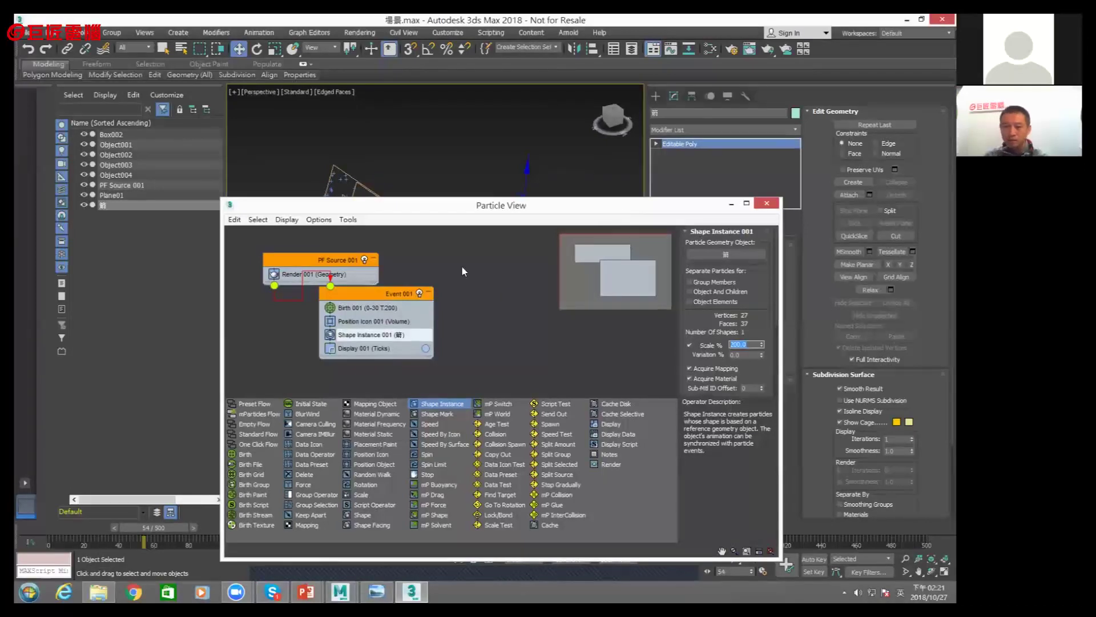
Zoom and orbit the viewport to view the scaled box particles, then select Display 001
{"action": "mouse_move", "coordinate": [439, 205]}
{"action": "left_mouse_down"}
{"action": "mouse_move", "coordinate": [488, 346]}
{"action": "mouse_move", "coordinate": [591, 223]}
{"action": "left_mouse_up"}
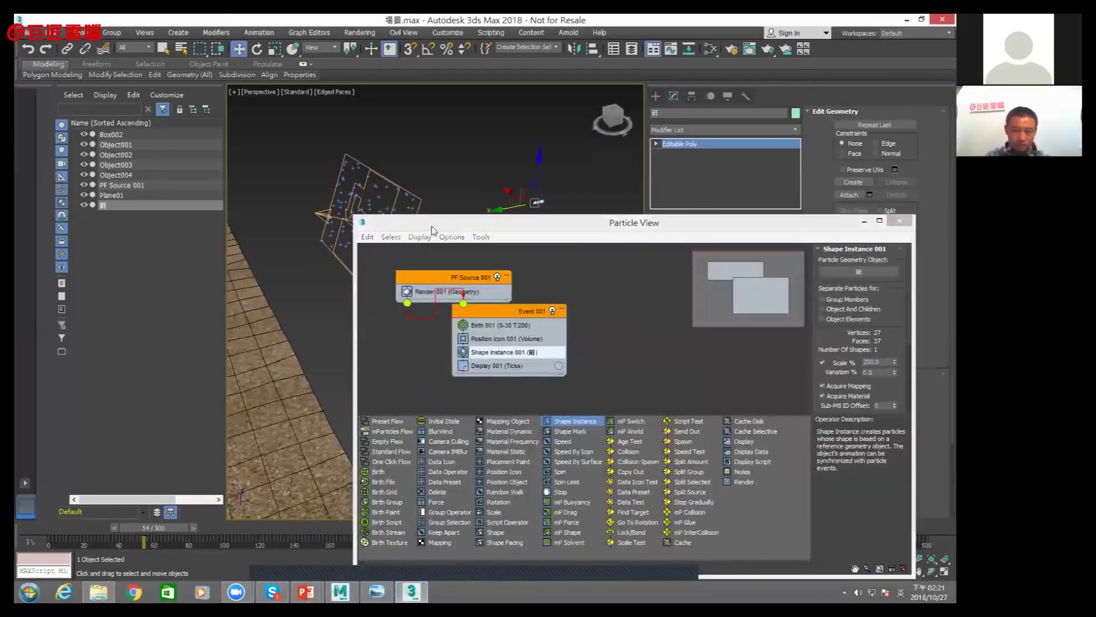
{"action": "scroll", "coordinate": [385, 227], "scroll_direction": "up", "scroll_amount": 2}
{"action": "scroll", "coordinate": [380, 229], "scroll_direction": "up", "scroll_amount": 2}
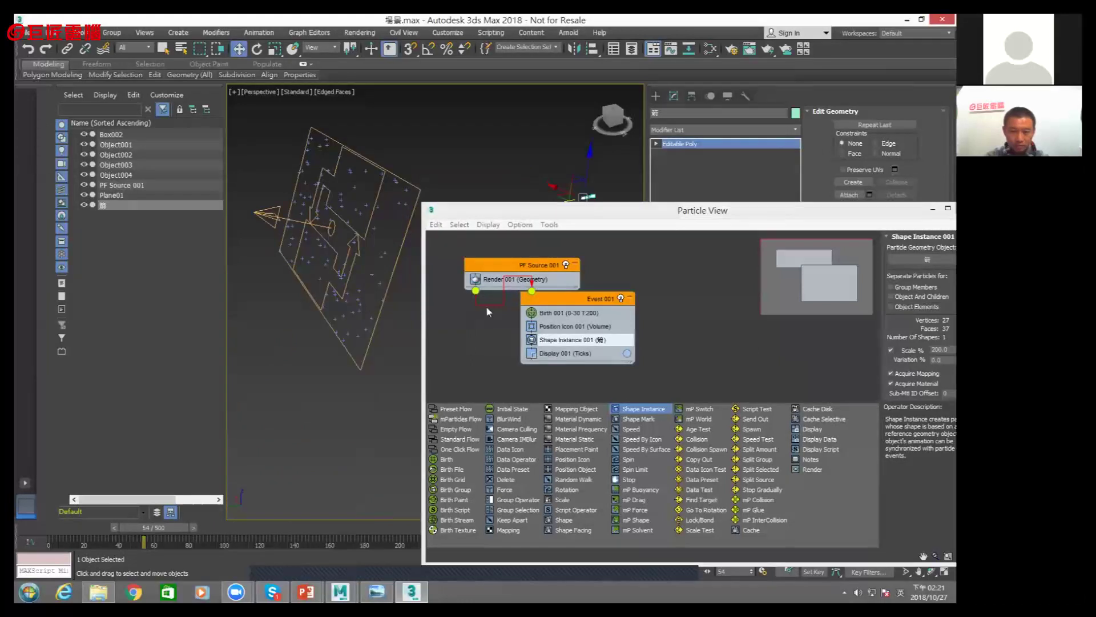
{"action": "middle_click_drag", "start_coordinate": [380, 237], "coordinate": [411, 240], "text": "alt"}
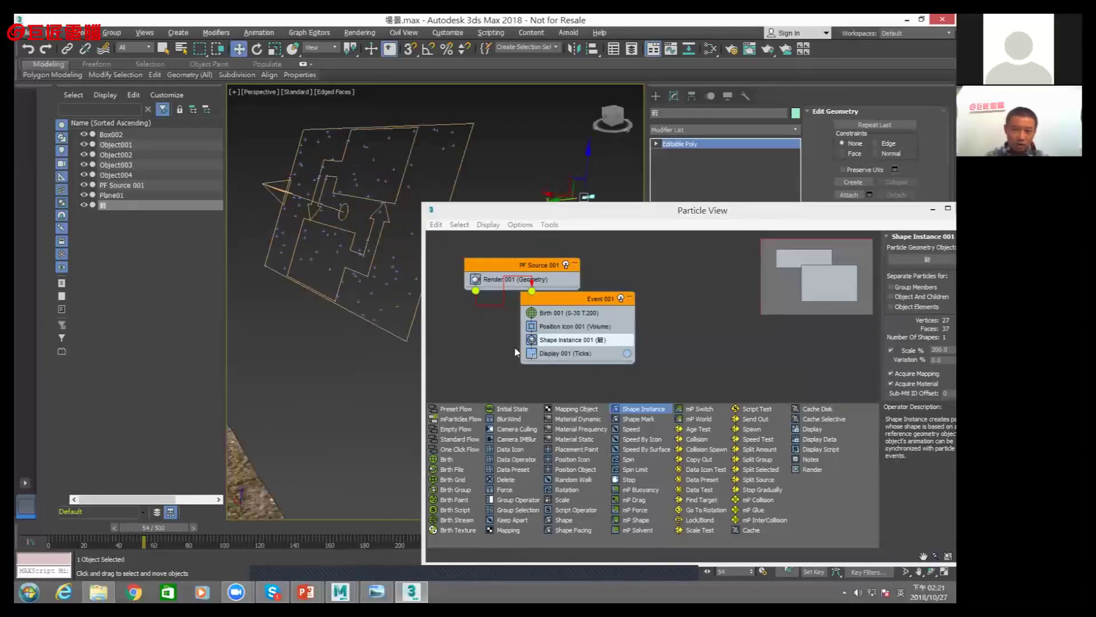
{"action": "left_click", "coordinate": [571, 353]}
{"action": "left_click_drag", "start_coordinate": [541, 218], "coordinate": [394, 237]}
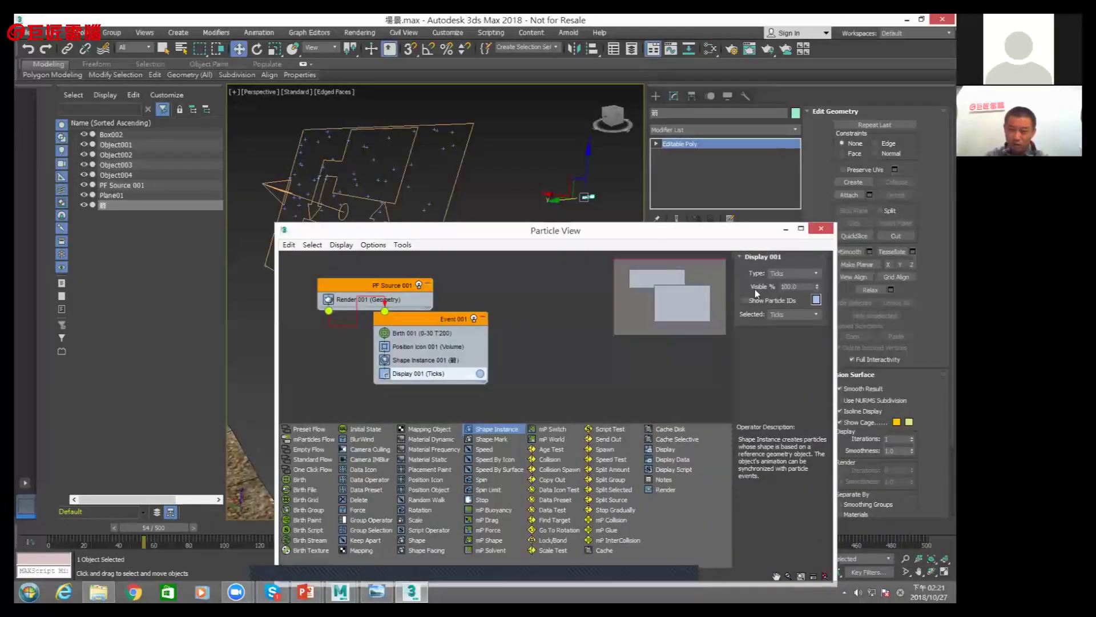
{"action": "left_click", "coordinate": [780, 275]}
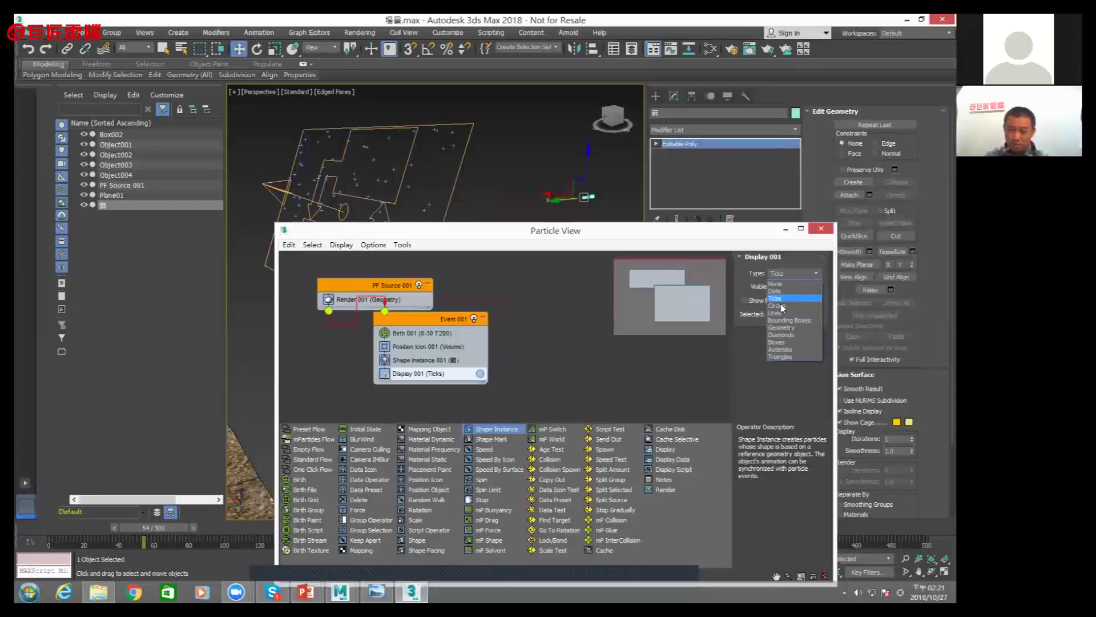
{"action": "left_click", "coordinate": [785, 335]}
{"action": "left_click_drag", "start_coordinate": [348, 230], "coordinate": [427, 243]}
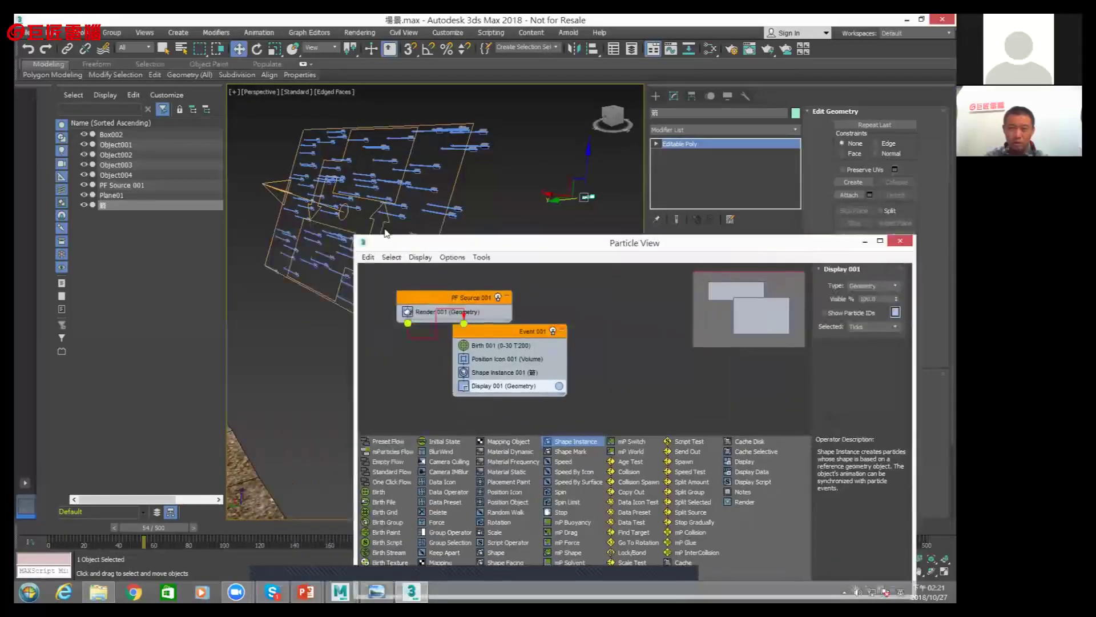
{"action": "middle_click_drag", "start_coordinate": [394, 240], "coordinate": [431, 255], "text": "alt"}
{"action": "left_click_drag", "start_coordinate": [434, 243], "coordinate": [510, 266]}
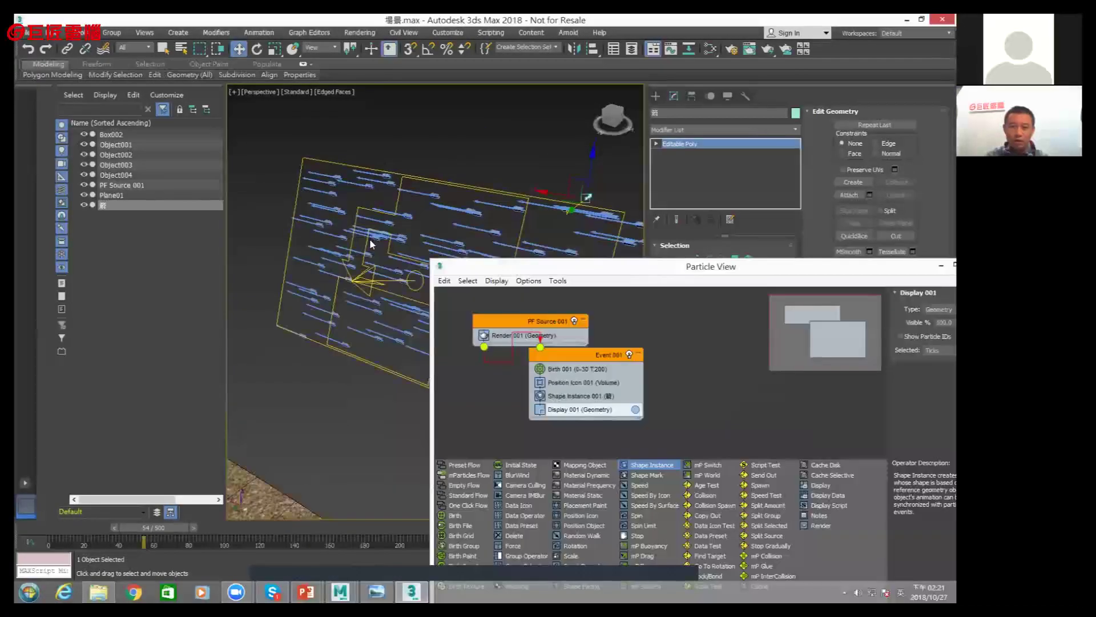
{"action": "middle_click_drag", "start_coordinate": [369, 238], "coordinate": [375, 329], "text": "alt"}
{"action": "left_click_drag", "start_coordinate": [161, 531], "coordinate": [155, 526]}
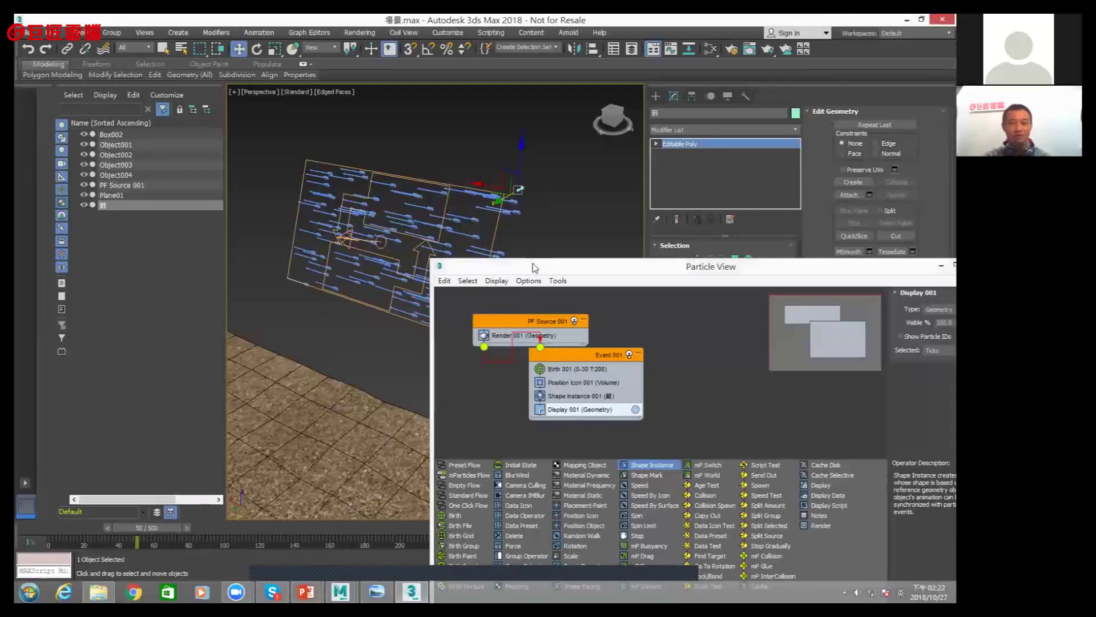
{"action": "left_click_drag", "start_coordinate": [532, 266], "coordinate": [587, 144]}
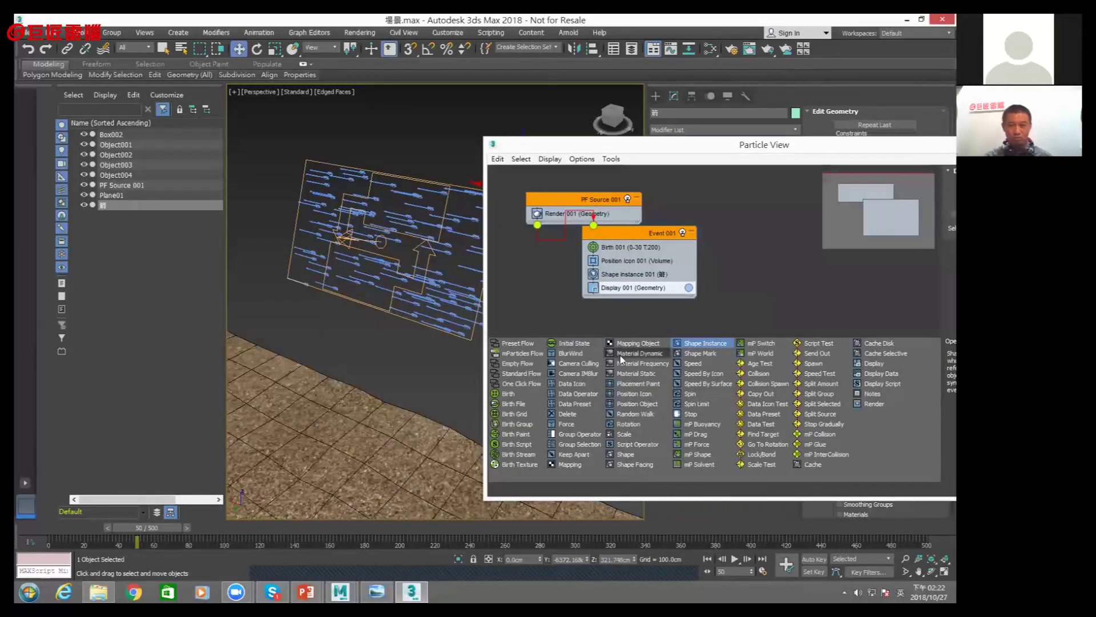
Add Speed 001 above Display 001 and play the animation to watch particles fly along the arrow
{"action": "left_click_drag", "start_coordinate": [693, 363], "coordinate": [631, 285]}
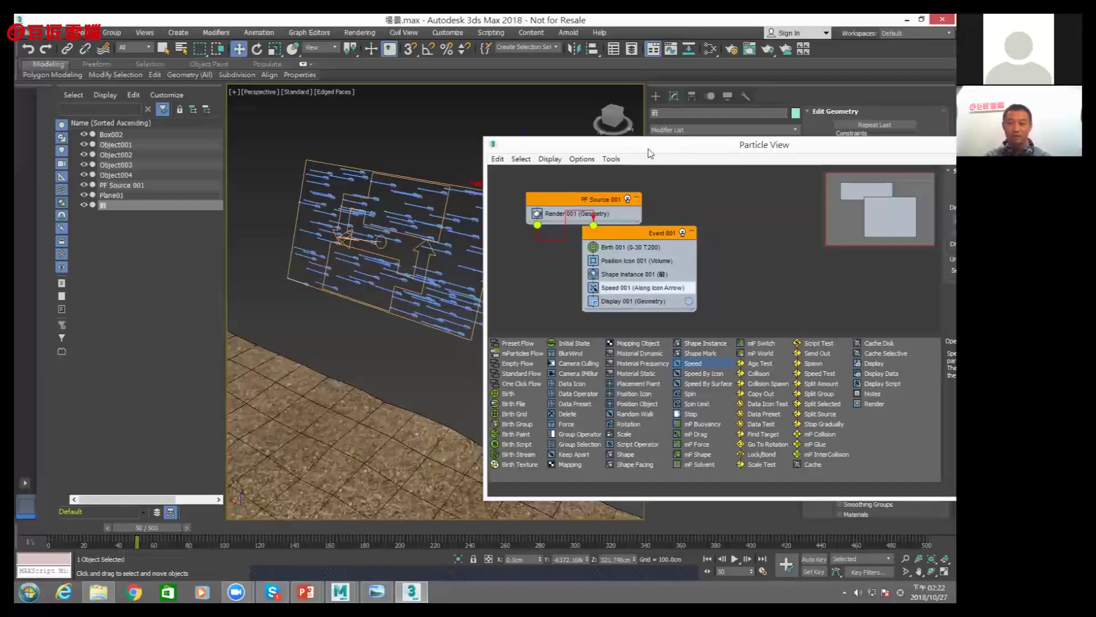
{"action": "left_click_drag", "start_coordinate": [640, 155], "coordinate": [390, 213]}
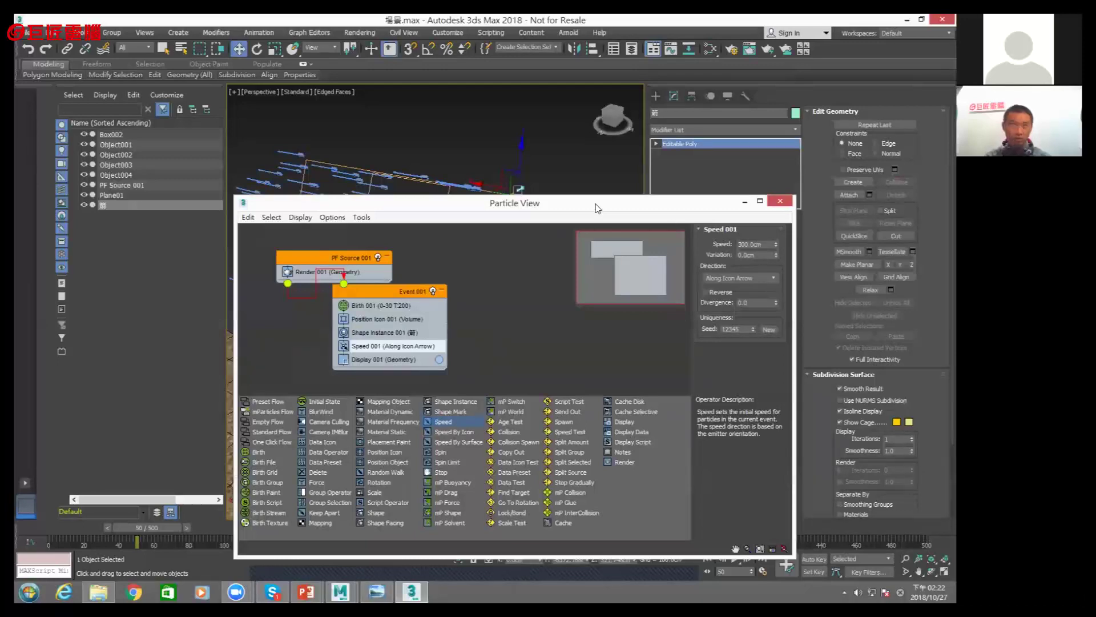
{"action": "left_click", "coordinate": [745, 201]}
{"action": "mouse_move", "coordinate": [500, 319]}
{"action": "middle_mouse_down", "text": "alt"}
{"action": "mouse_move", "coordinate": [457, 321]}
{"action": "mouse_move", "coordinate": [477, 306]}
{"action": "mouse_move", "coordinate": [480, 320]}
{"action": "mouse_move", "coordinate": [461, 330]}
{"action": "mouse_move", "coordinate": [448, 318]}
{"action": "middle_mouse_up", "text": "alt"}
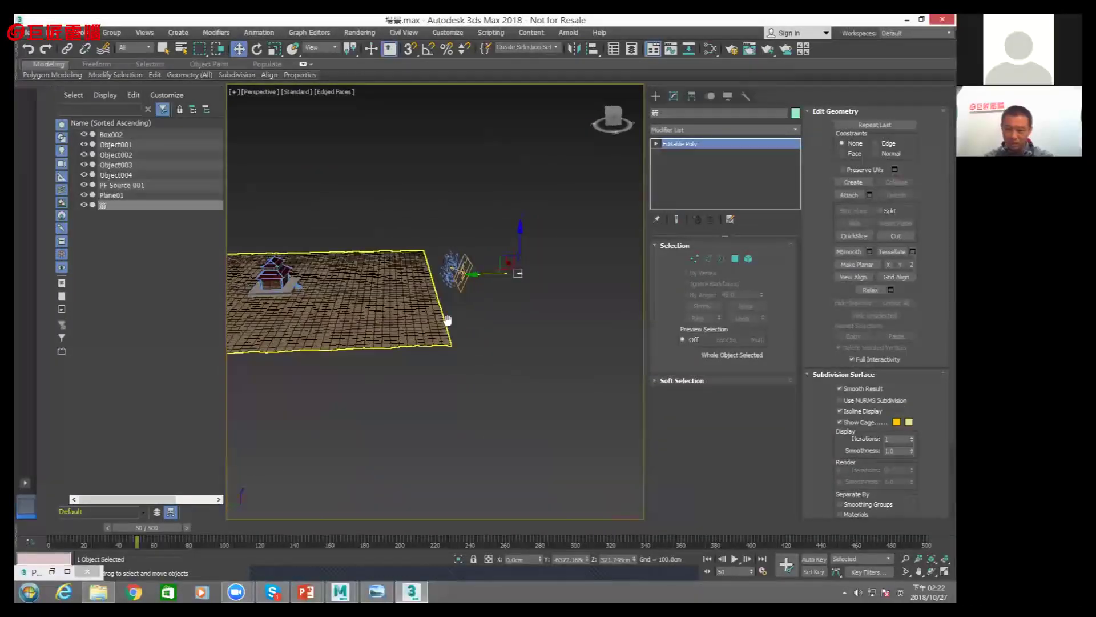
{"action": "left_click", "coordinate": [736, 561]}
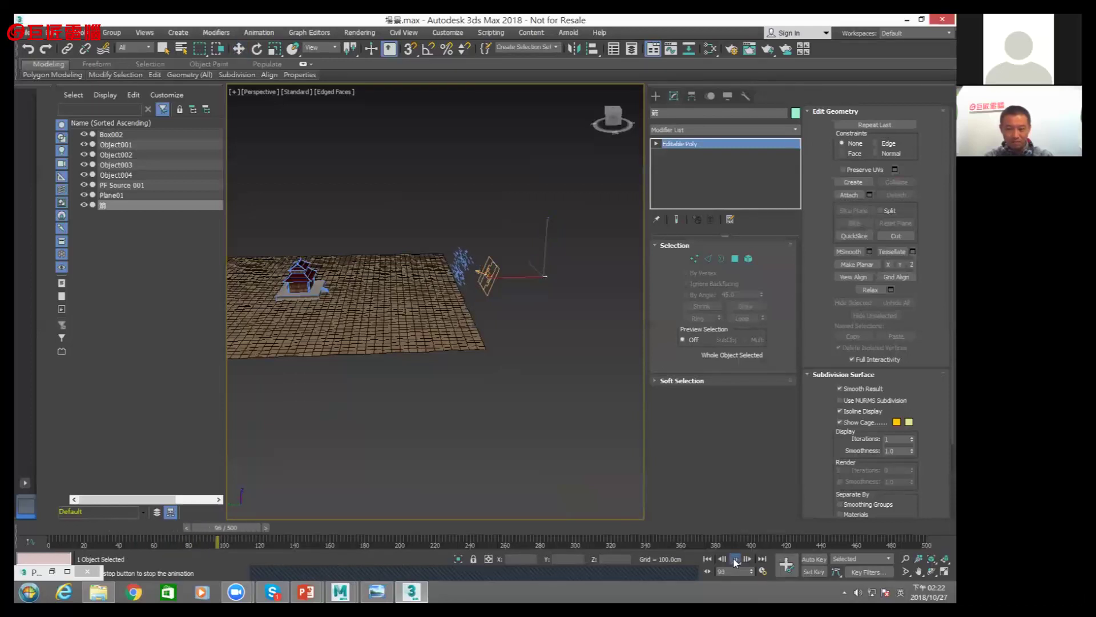
{"action": "left_click", "coordinate": [735, 560]}
{"action": "key", "text": "w"}
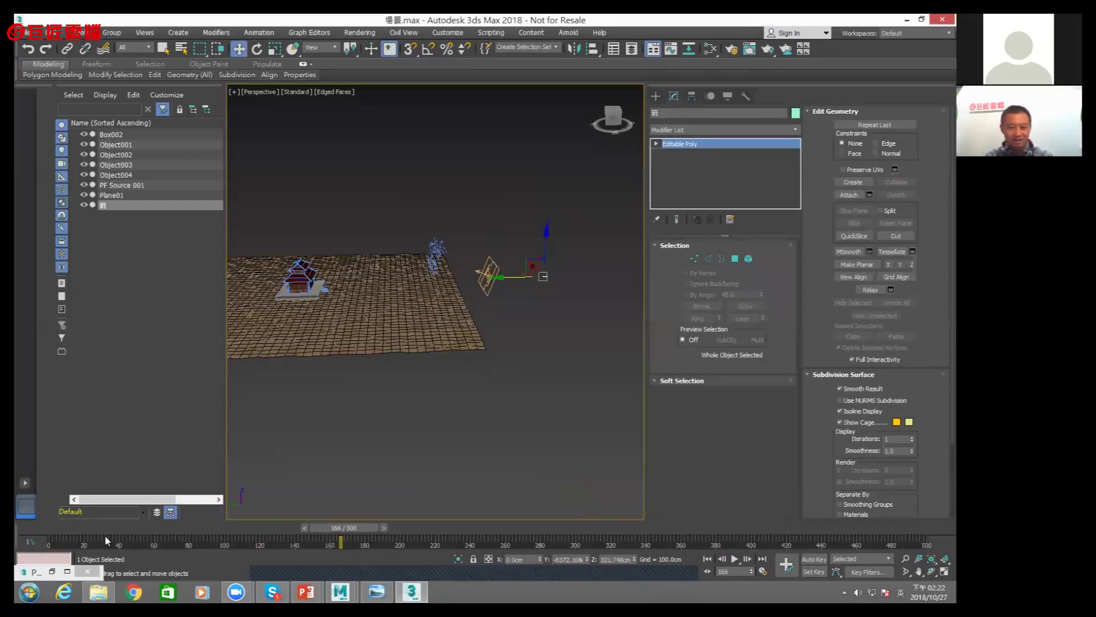
{"action": "key", "text": "6"}
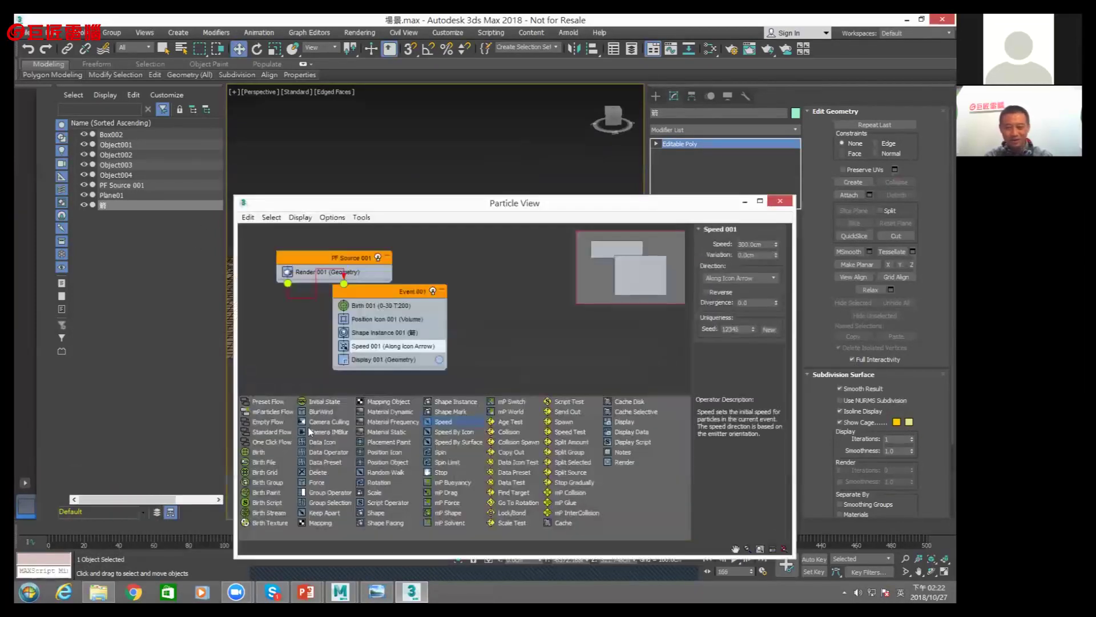
Enter a new Speed value and a 100 cm Variation in Speed 001
{"action": "left_click_drag", "start_coordinate": [542, 201], "coordinate": [508, 270]}
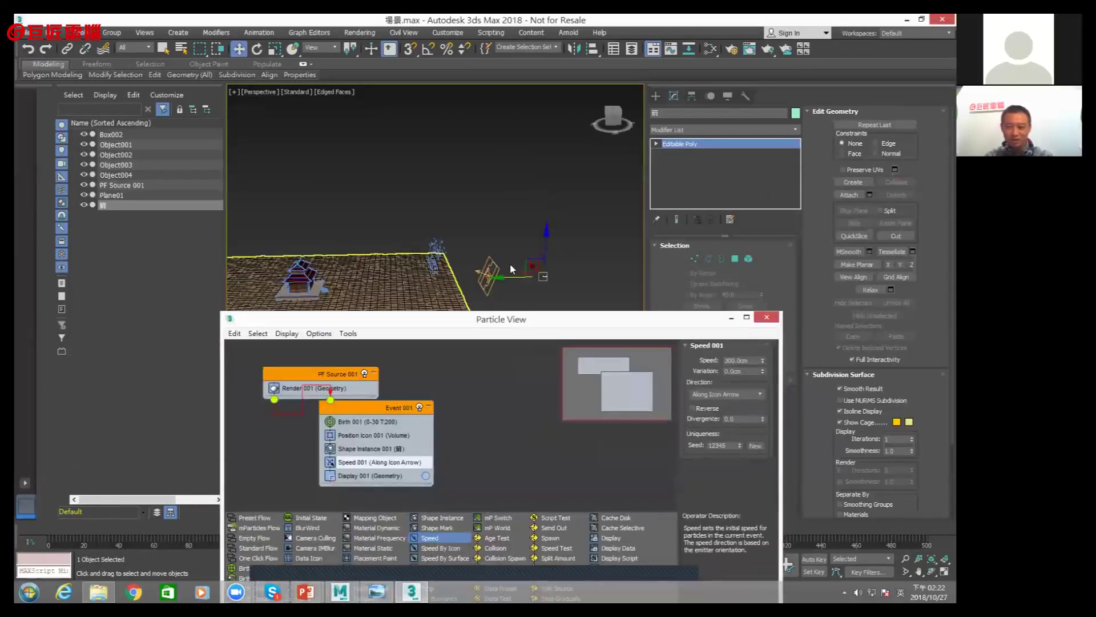
{"action": "left_click_drag", "start_coordinate": [734, 313], "coordinate": [691, 311]}
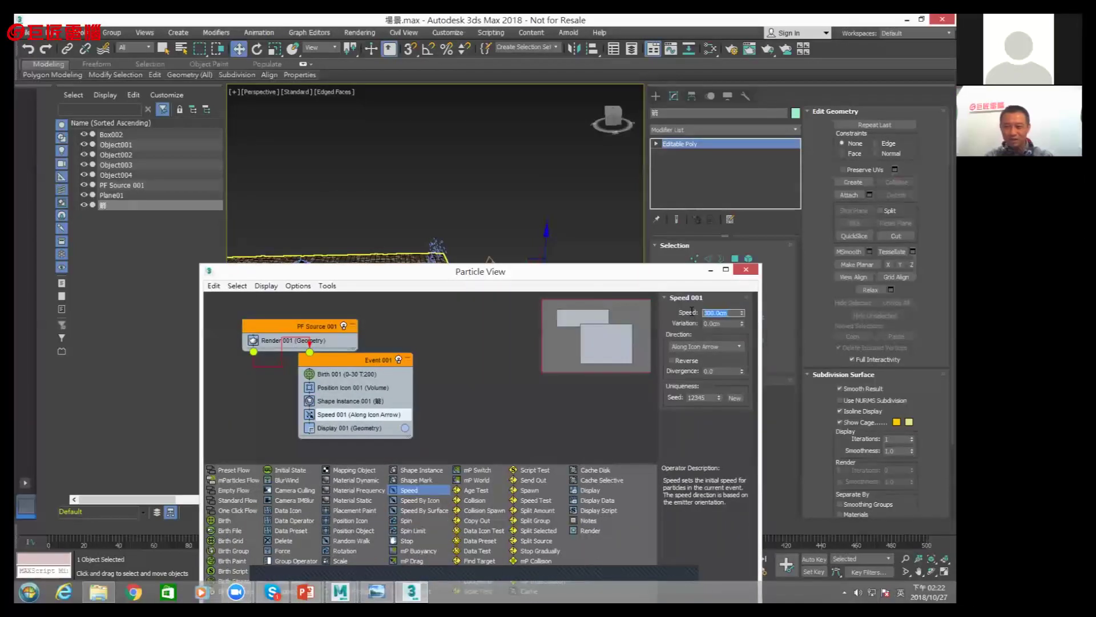
{"action": "type", "text": "150"}
{"action": "key", "text": "Return"}
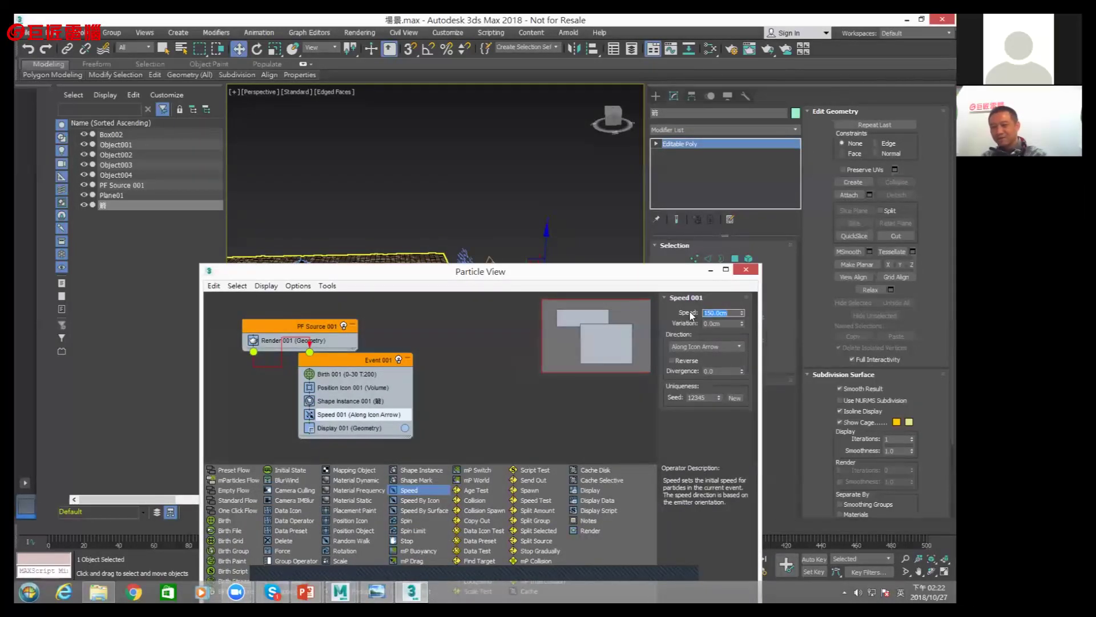
{"action": "type", "text": "1500"}
{"action": "key", "text": "Return"}
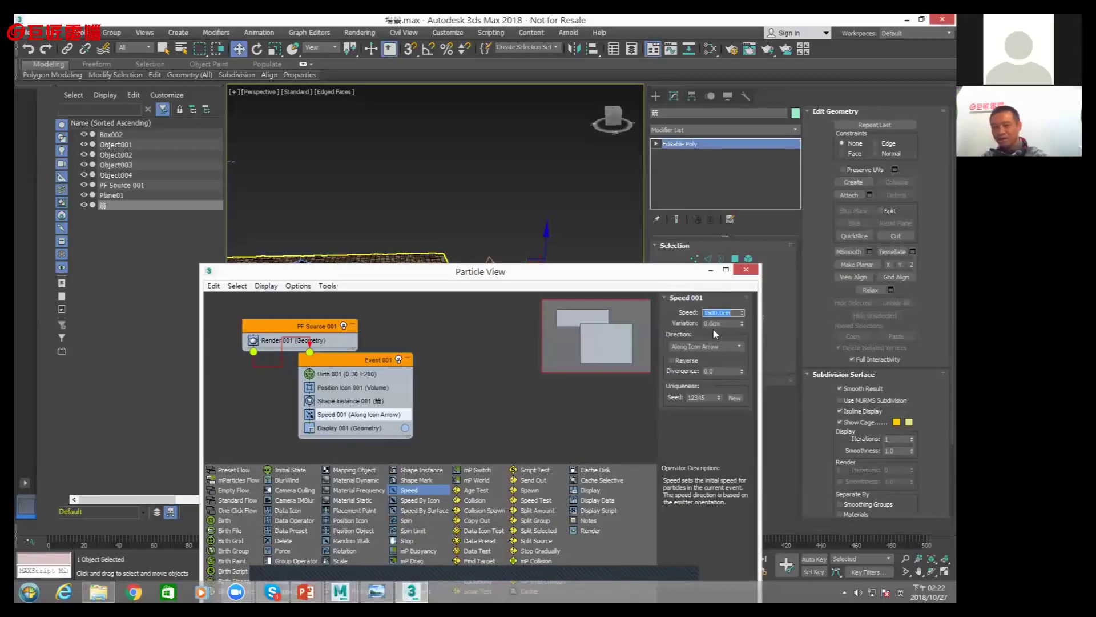
{"action": "key", "text": "Tab"}
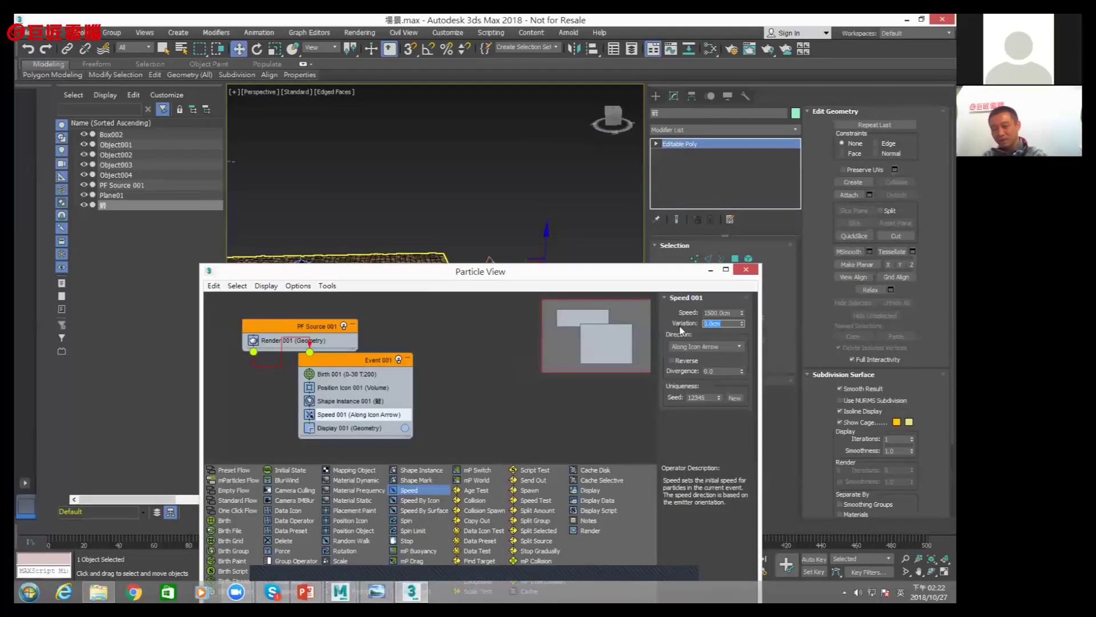
{"action": "type", "text": "5010"}
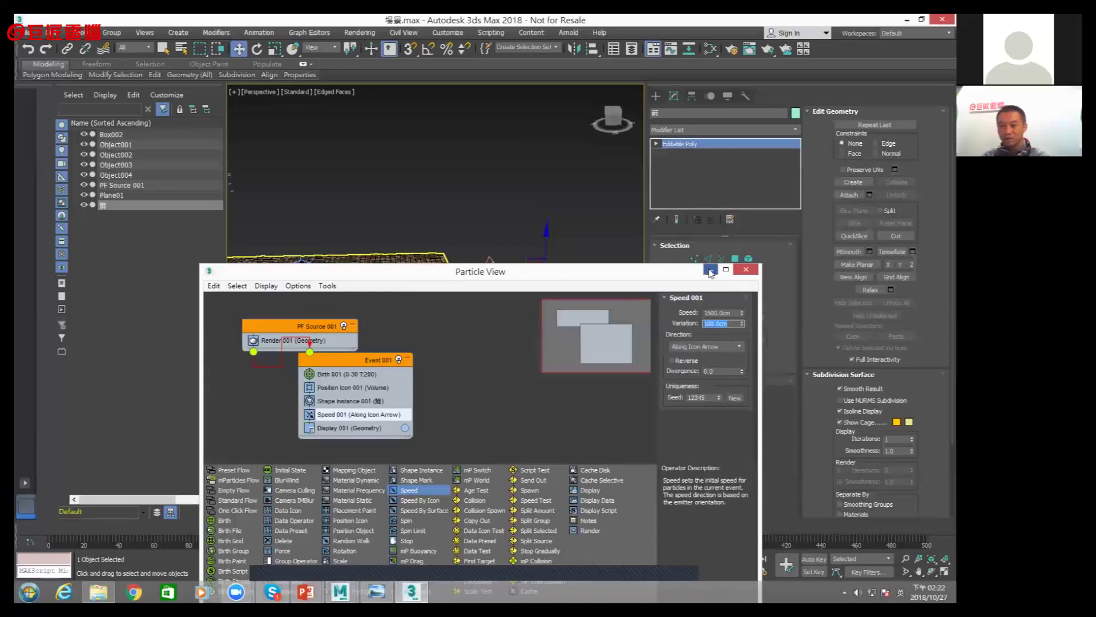
Preview the particles at frames 69–83, then commit the speed as 1000 cm
{"action": "left_click", "coordinate": [710, 270]}
{"action": "left_click_drag", "start_coordinate": [329, 531], "coordinate": [178, 528]}
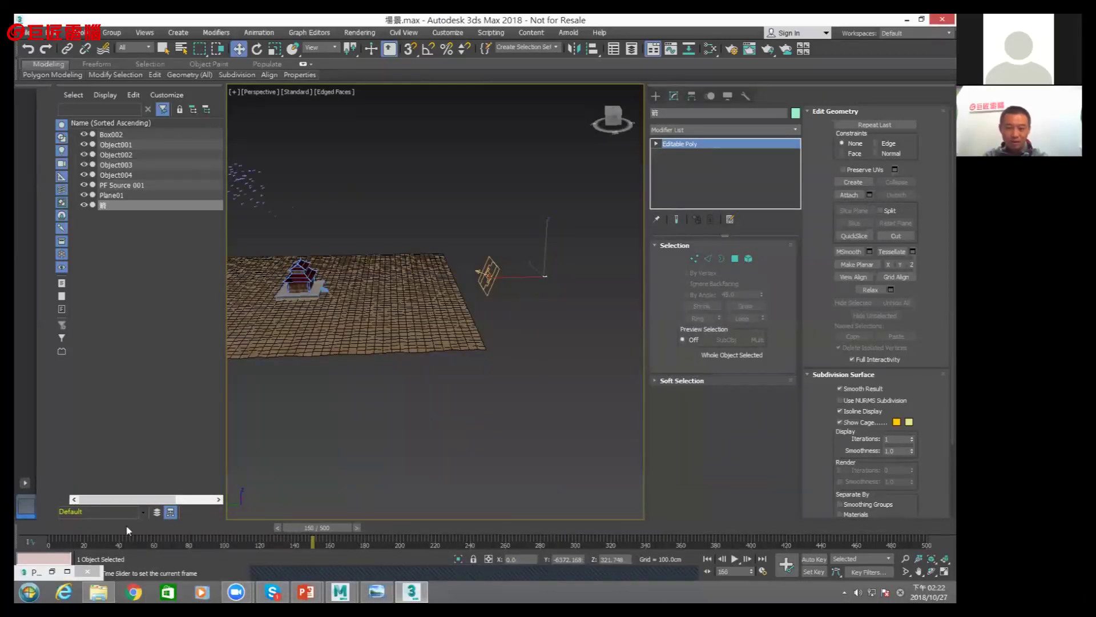
{"action": "left_click_drag", "start_coordinate": [177, 526], "coordinate": [197, 528]}
{"action": "key", "text": "w"}
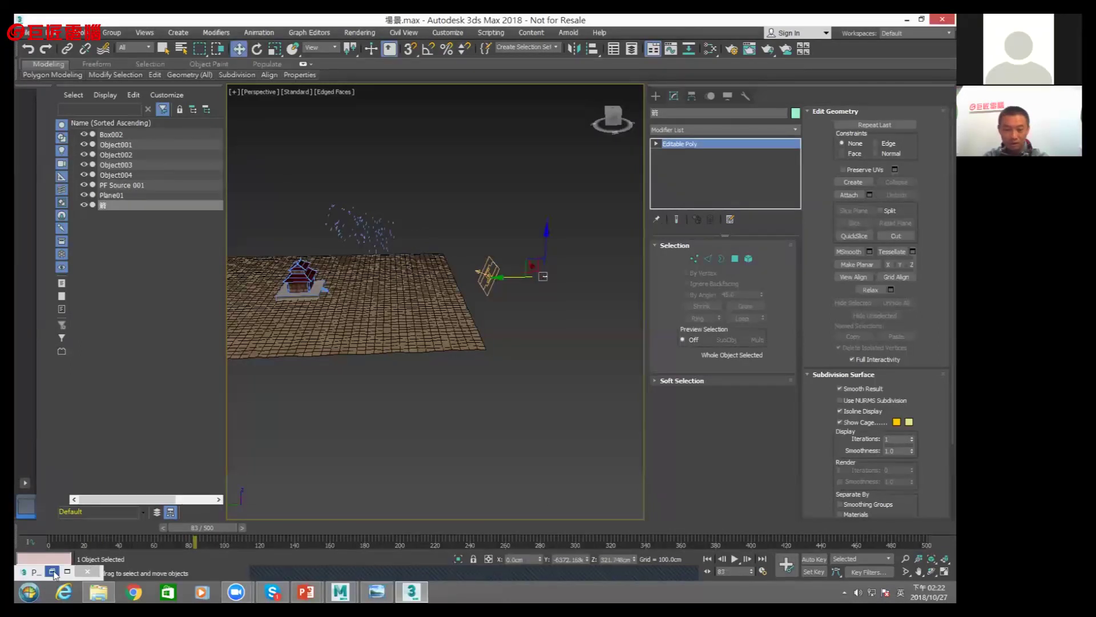
{"action": "left_click", "coordinate": [52, 571]}
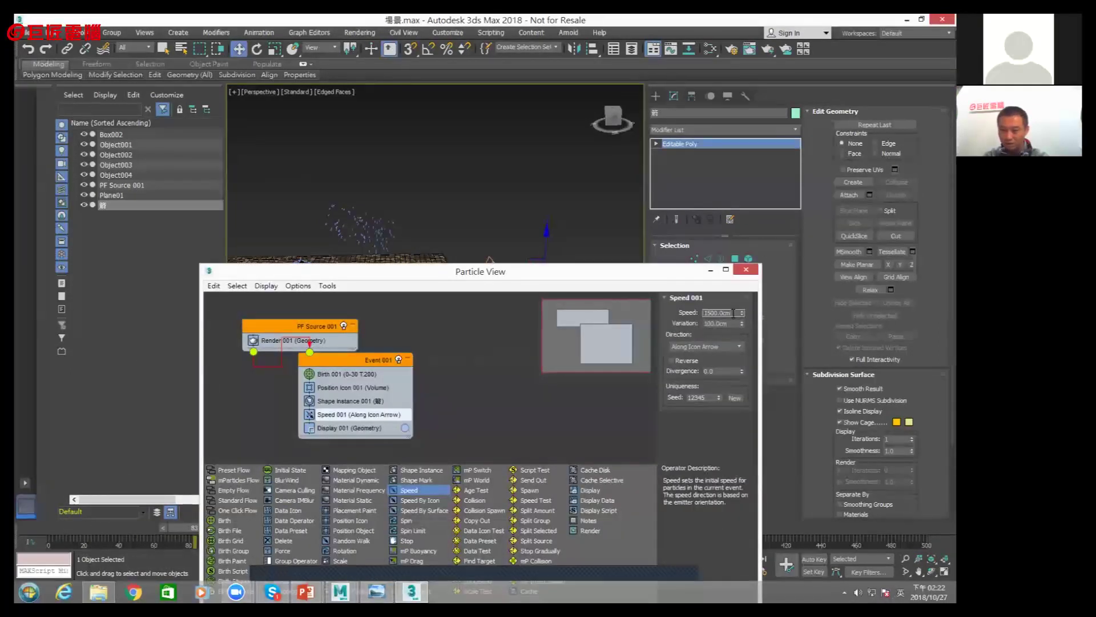
{"action": "key", "text": "Return"}
Orbit, zoom and scrub to about frame 61 to check the faster stream, then restore Particle View
{"action": "left_click", "coordinate": [710, 270]}
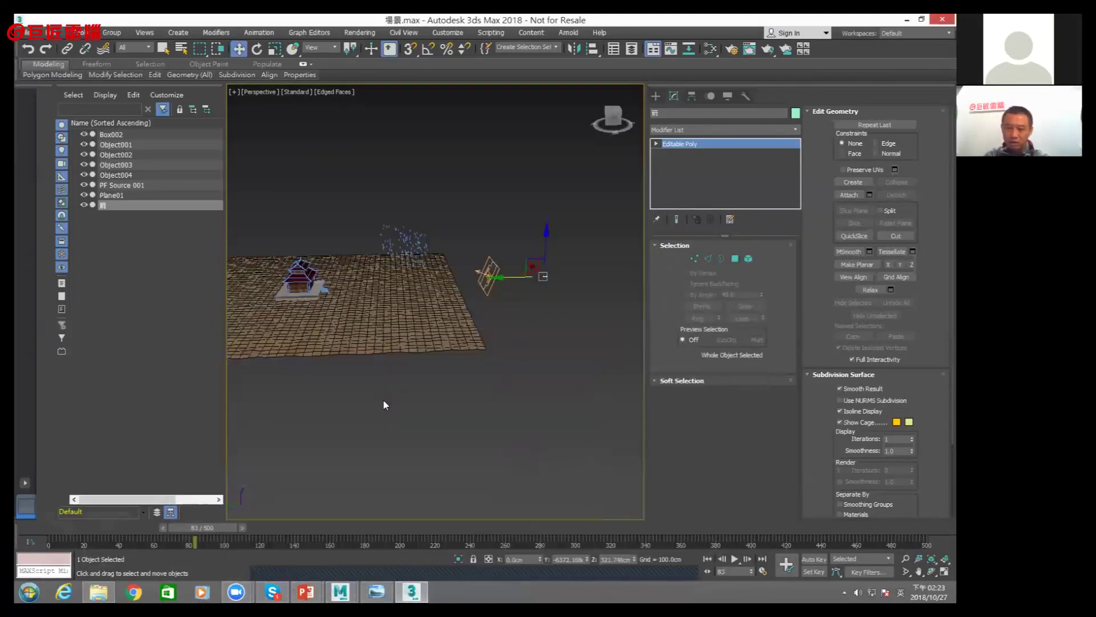
{"action": "middle_click_drag", "start_coordinate": [434, 268], "coordinate": [469, 268], "text": "alt"}
{"action": "scroll", "coordinate": [469, 269], "scroll_direction": "up", "scroll_amount": 3}
{"action": "scroll", "coordinate": [469, 268], "scroll_direction": "up", "scroll_amount": 2}
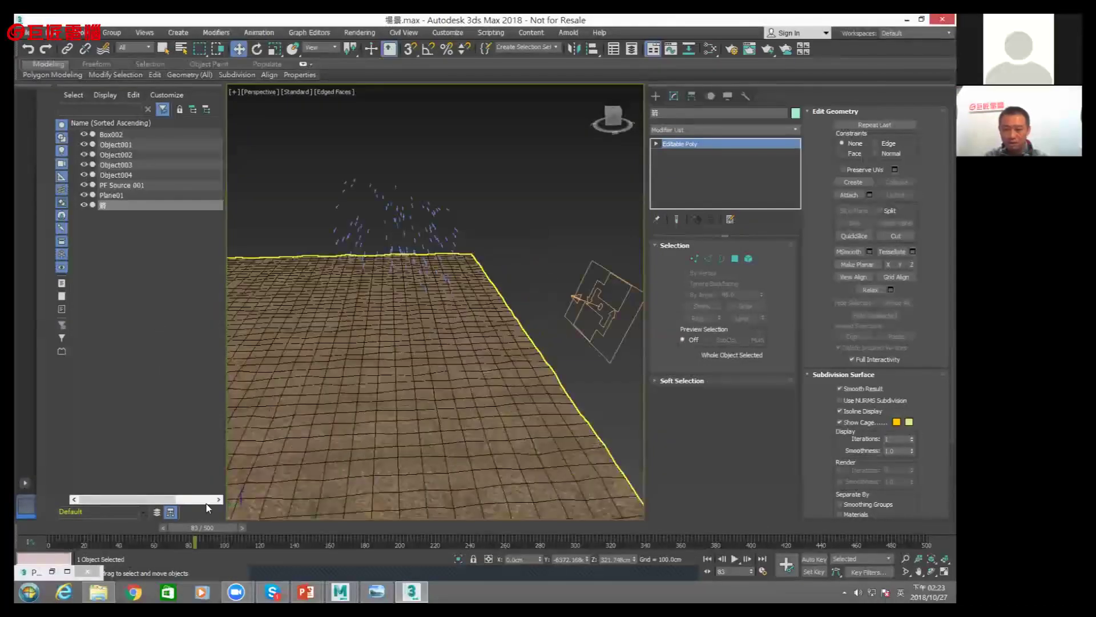
{"action": "mouse_move", "coordinate": [207, 528]}
{"action": "left_mouse_down"}
{"action": "mouse_move", "coordinate": [82, 530]}
{"action": "mouse_move", "coordinate": [193, 531]}
{"action": "left_mouse_up"}
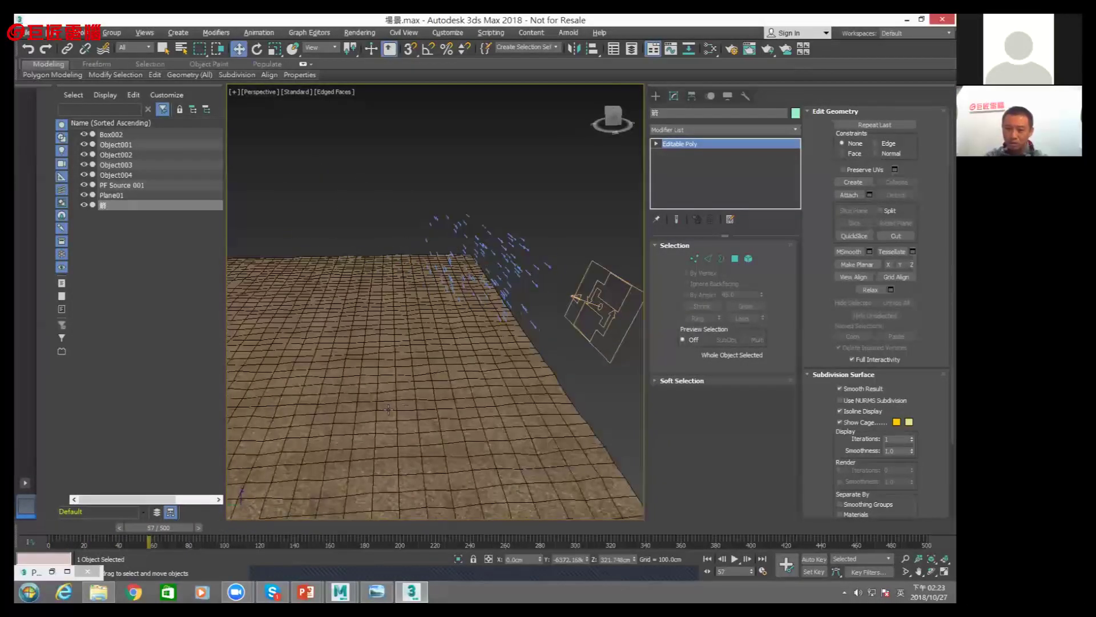
{"action": "middle_click_drag", "start_coordinate": [434, 343], "coordinate": [400, 354], "text": "alt"}
{"action": "mouse_move", "coordinate": [268, 308]}
{"action": "middle_mouse_down", "text": "alt"}
{"action": "mouse_move", "coordinate": [238, 306]}
{"action": "mouse_move", "coordinate": [228, 319]}
{"action": "middle_mouse_up", "text": "alt"}
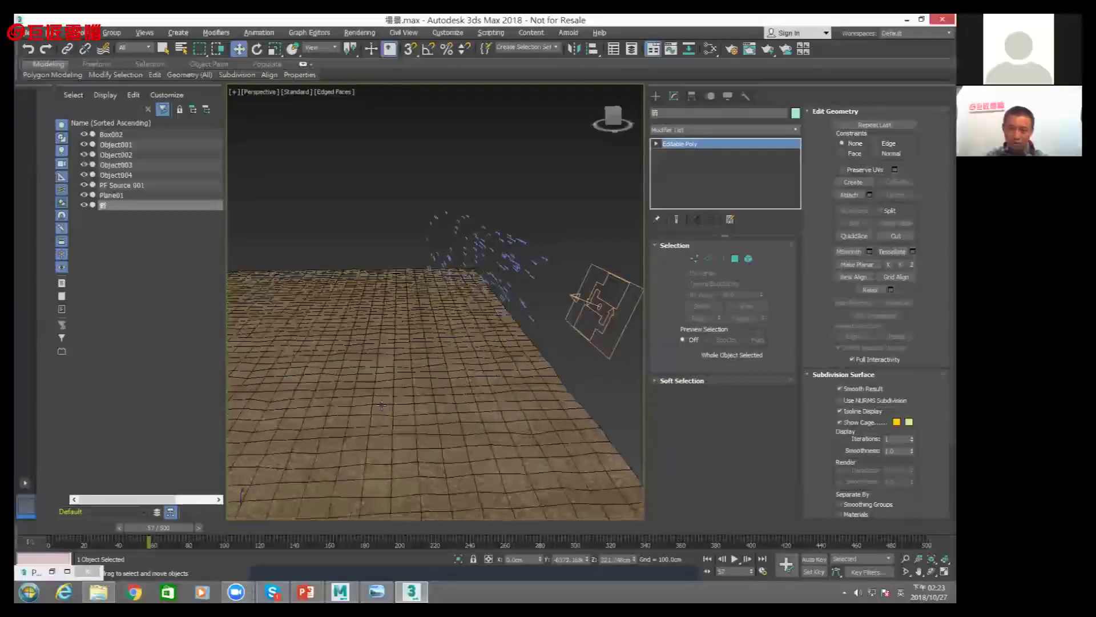
{"action": "left_click", "coordinate": [68, 572]}
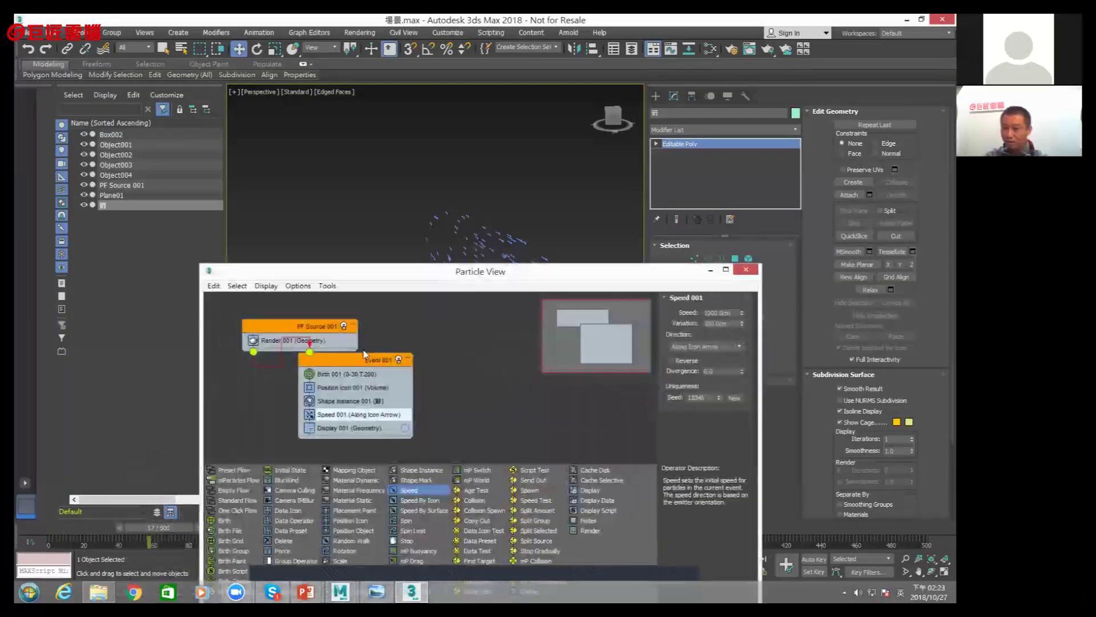
Review the Birth, Position Icon, Shape Instance and Speed settings and the Rotation operator description
{"action": "left_click_drag", "start_coordinate": [386, 276], "coordinate": [623, 160]}
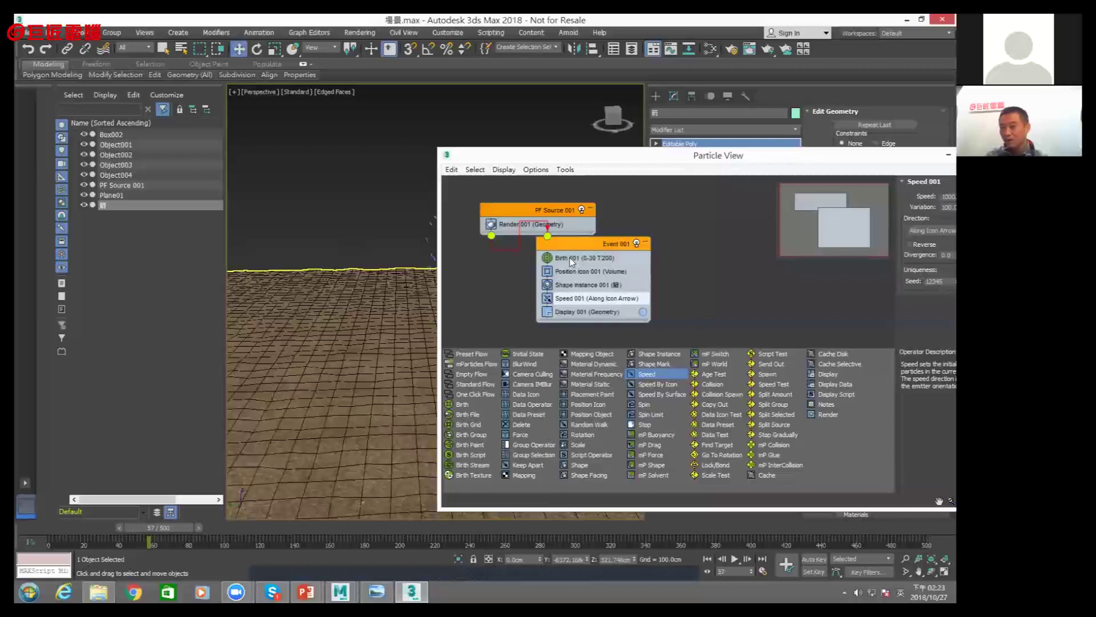
{"action": "left_click", "coordinate": [582, 257]}
{"action": "left_click", "coordinate": [568, 273]}
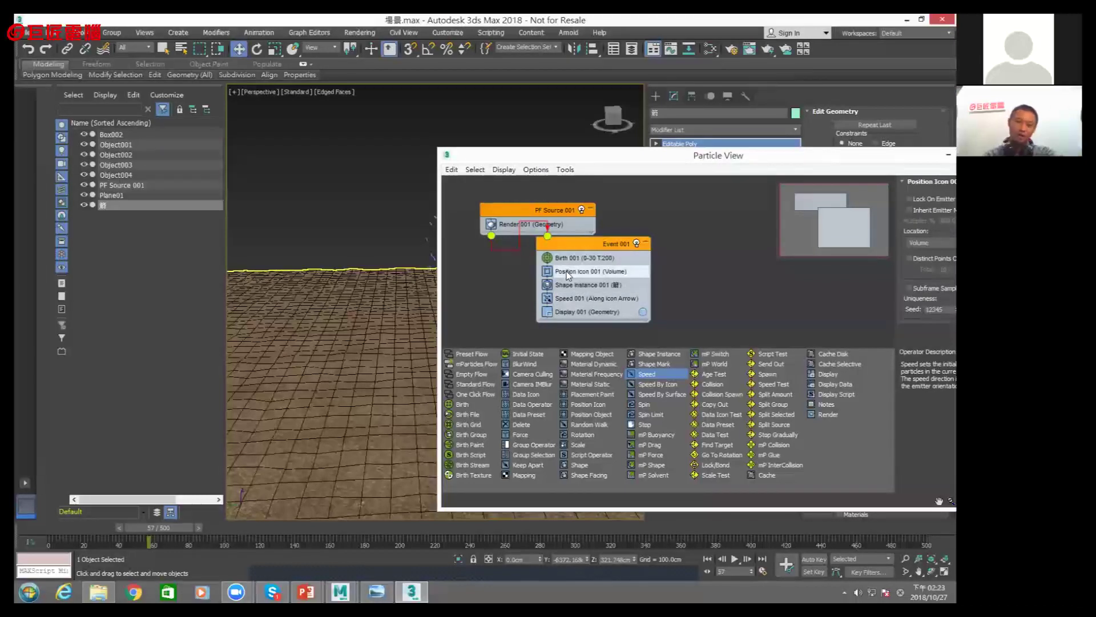
{"action": "left_click", "coordinate": [560, 287]}
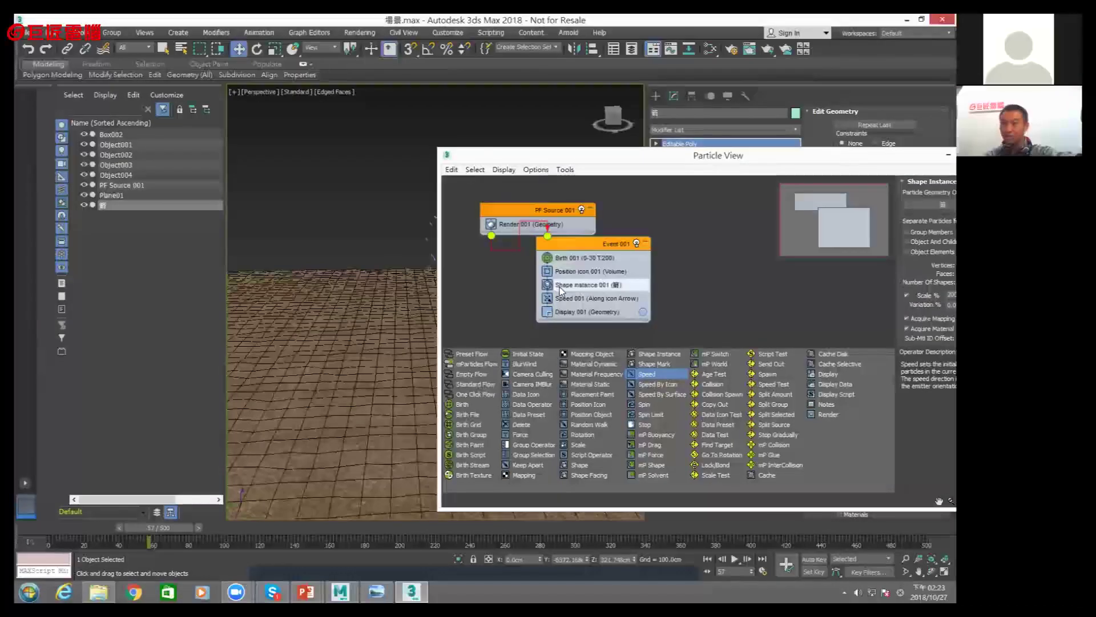
{"action": "left_click", "coordinate": [569, 301]}
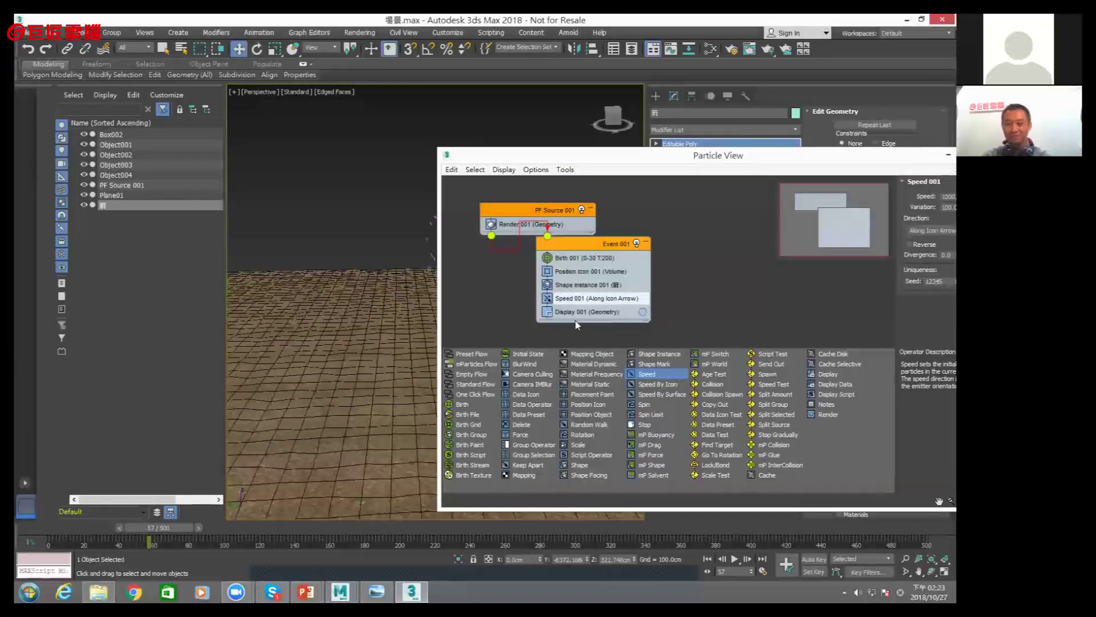
{"action": "left_click", "coordinate": [582, 436]}
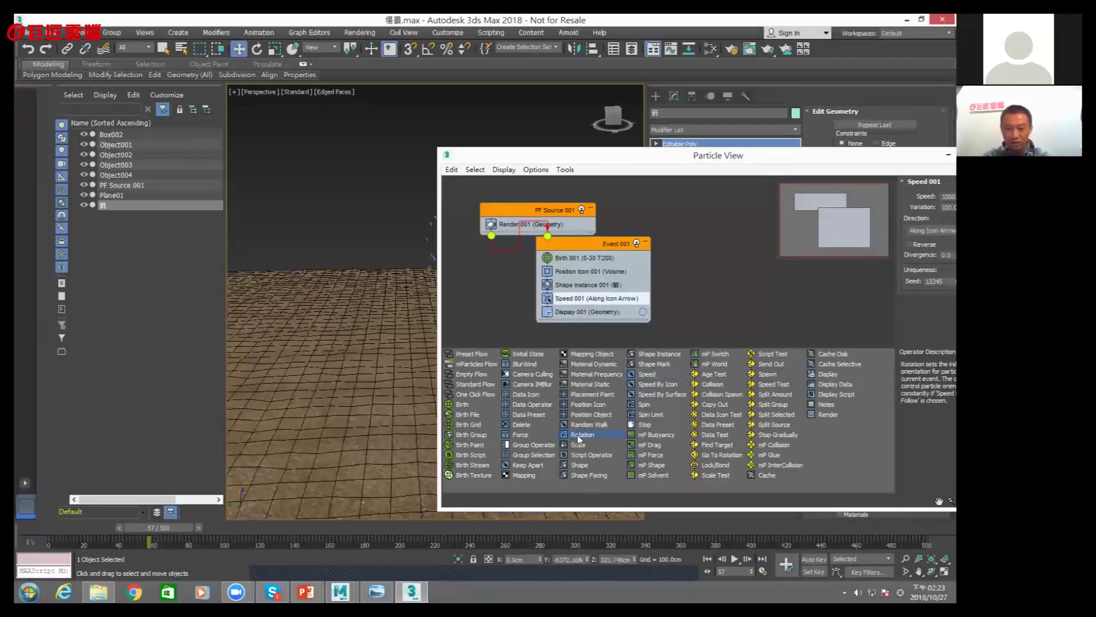
Add Rotation 001 after Speed 001 with Orientation Matrix set to Speed Space Follow
{"action": "left_click_drag", "start_coordinate": [578, 439], "coordinate": [564, 318]}
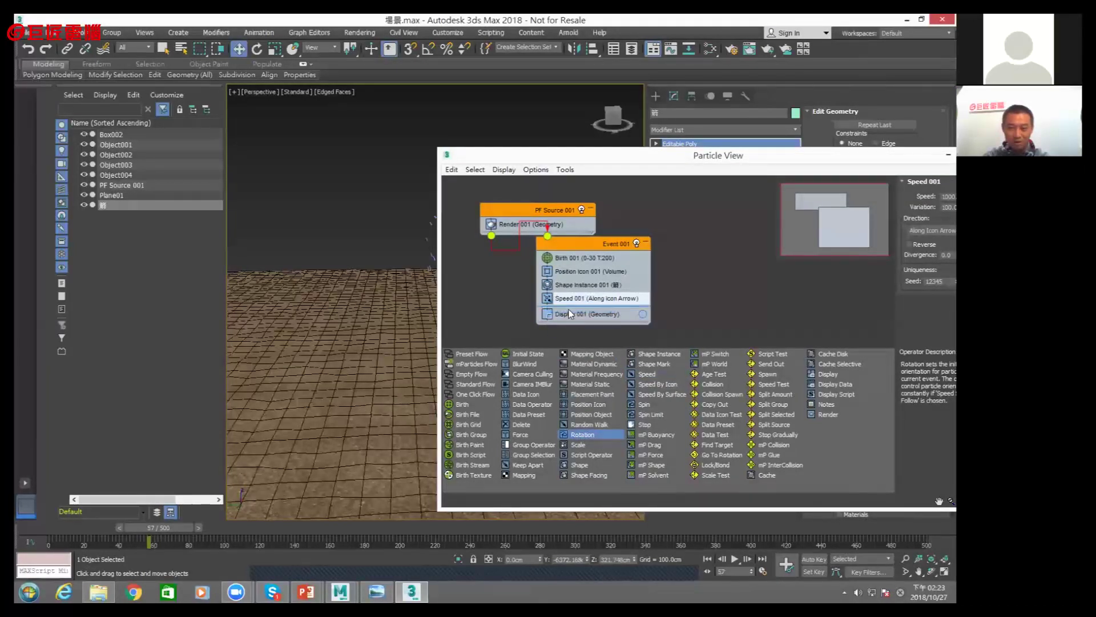
{"action": "left_click", "coordinate": [565, 314]}
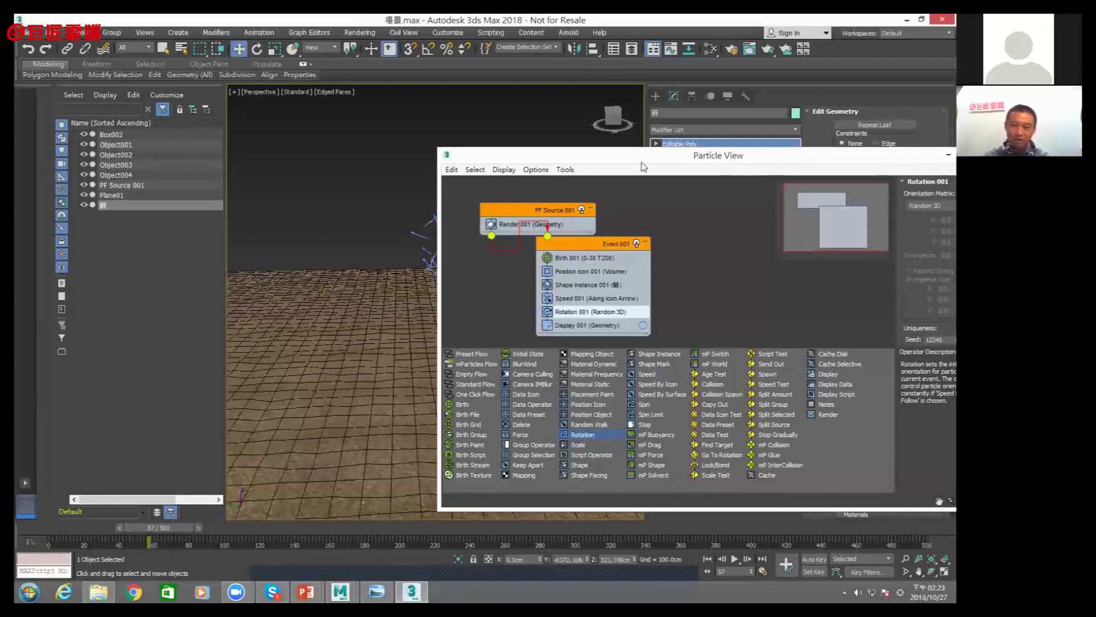
{"action": "left_click_drag", "start_coordinate": [733, 155], "coordinate": [485, 338]}
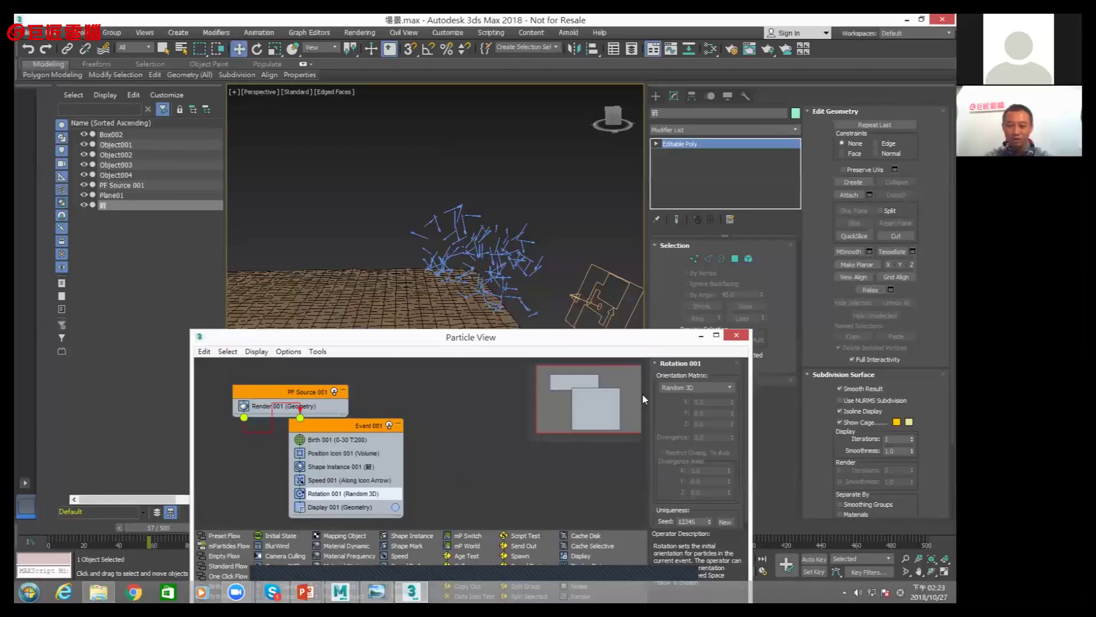
{"action": "left_click", "coordinate": [714, 389]}
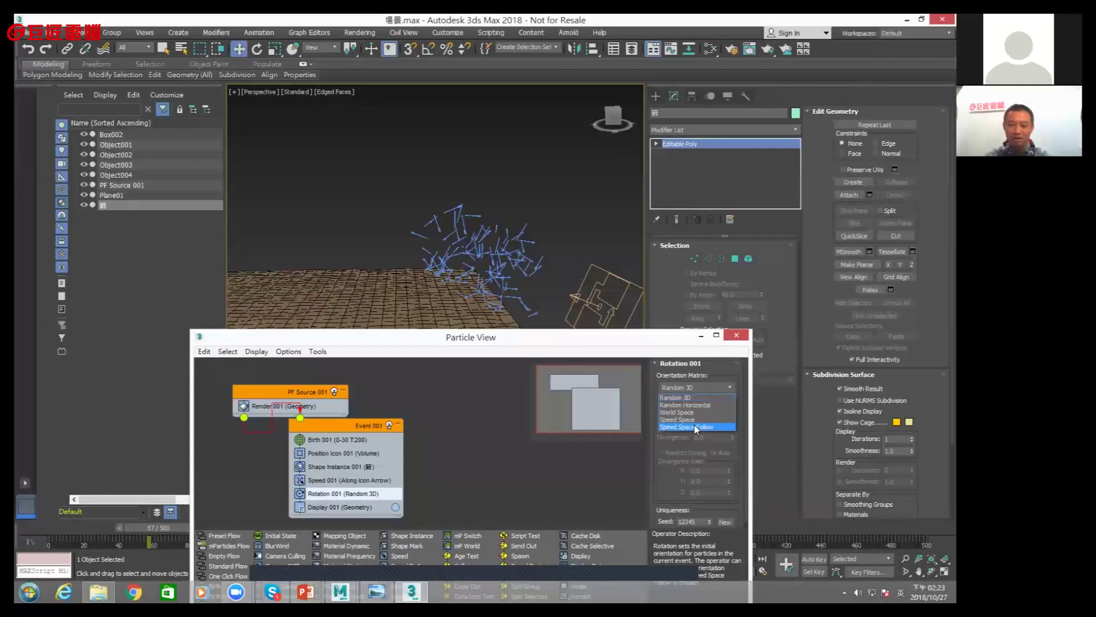
{"action": "left_click", "coordinate": [701, 427]}
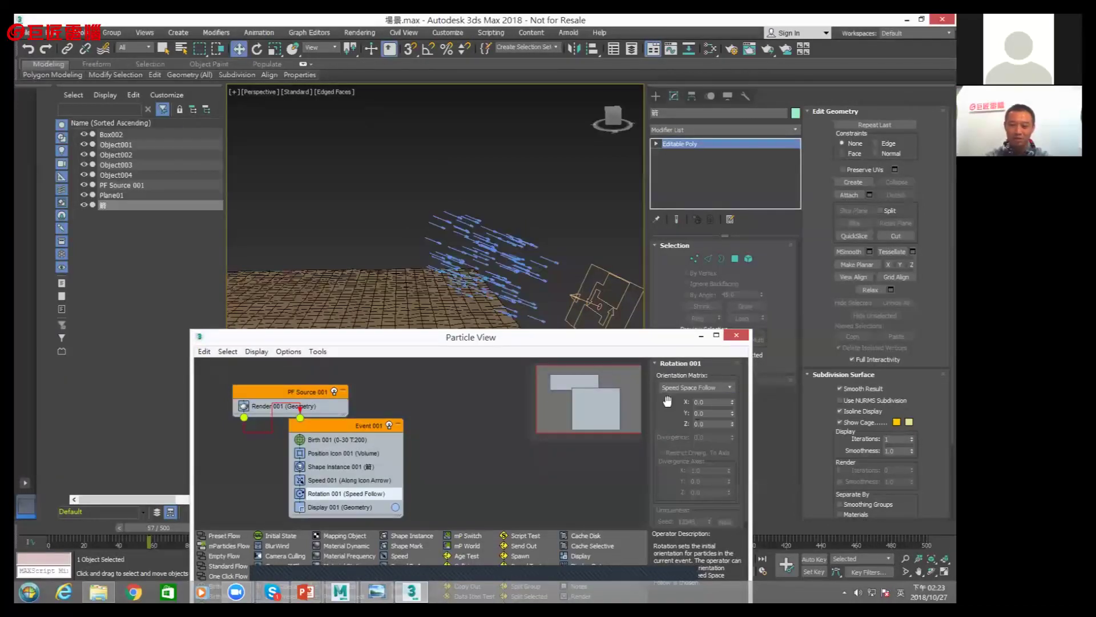
{"action": "left_click", "coordinate": [701, 336]}
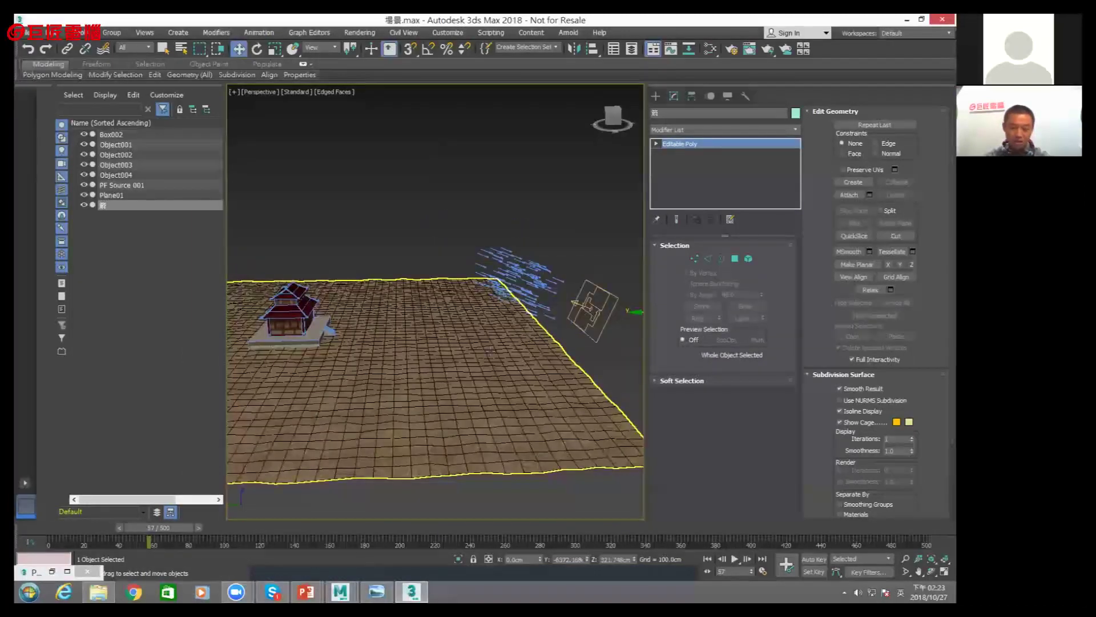
Orbit and zoom out while scrubbing forward to frames 112 and 226 to review the particle streaks
{"action": "middle_click_drag", "start_coordinate": [489, 348], "coordinate": [489, 344], "text": "alt"}
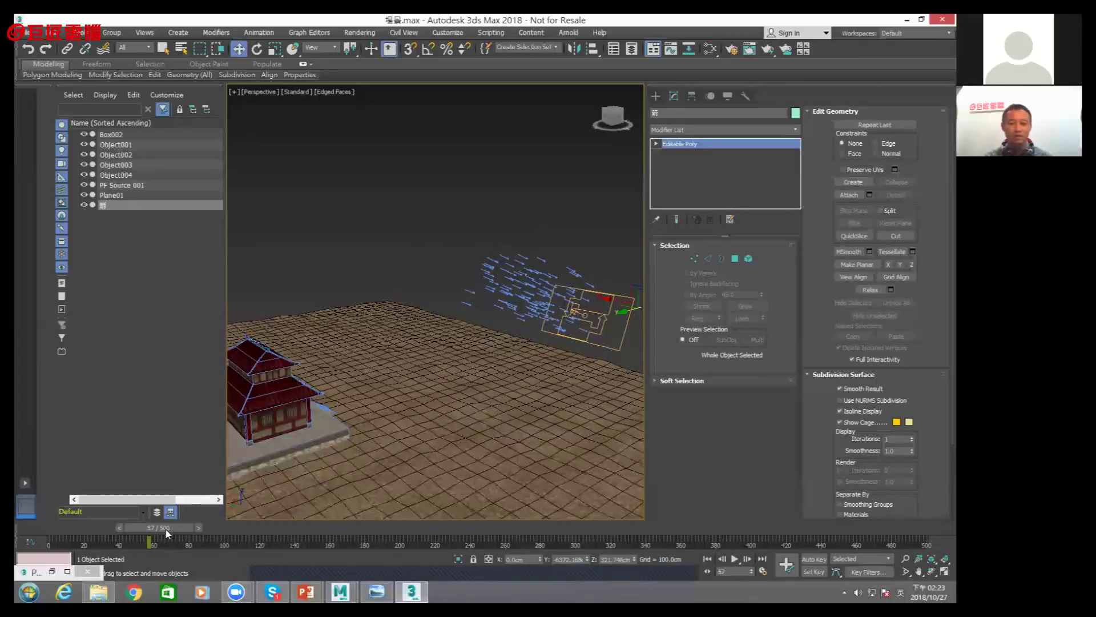
{"action": "left_click_drag", "start_coordinate": [167, 533], "coordinate": [254, 527]}
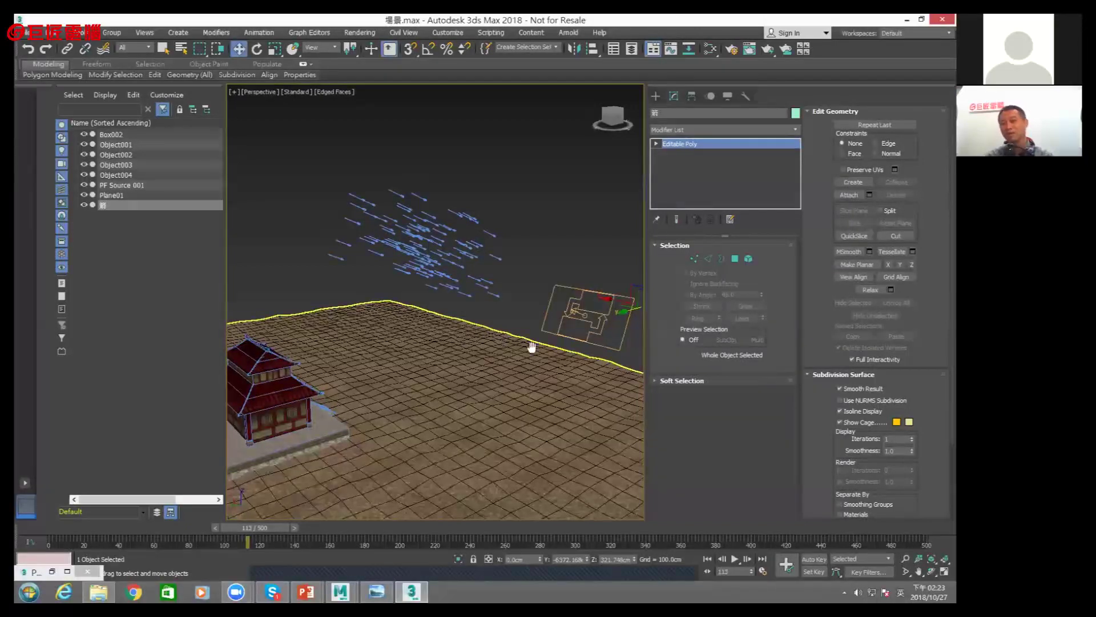
{"action": "scroll", "coordinate": [532, 347], "scroll_direction": "down", "scroll_amount": 3}
{"action": "scroll", "coordinate": [531, 347], "scroll_direction": "down", "scroll_amount": 3}
{"action": "mouse_move", "coordinate": [532, 347]}
{"action": "middle_mouse_down", "text": "alt"}
{"action": "mouse_move", "coordinate": [455, 362]}
{"action": "mouse_move", "coordinate": [506, 360]}
{"action": "middle_mouse_up", "text": "alt"}
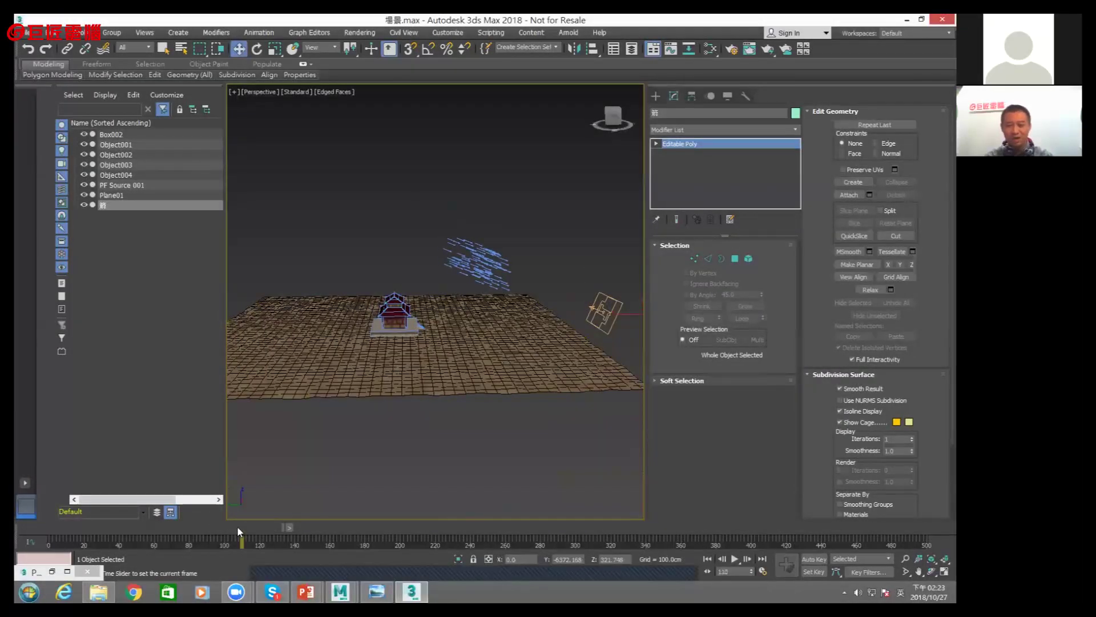
{"action": "left_click_drag", "start_coordinate": [237, 525], "coordinate": [495, 525]}
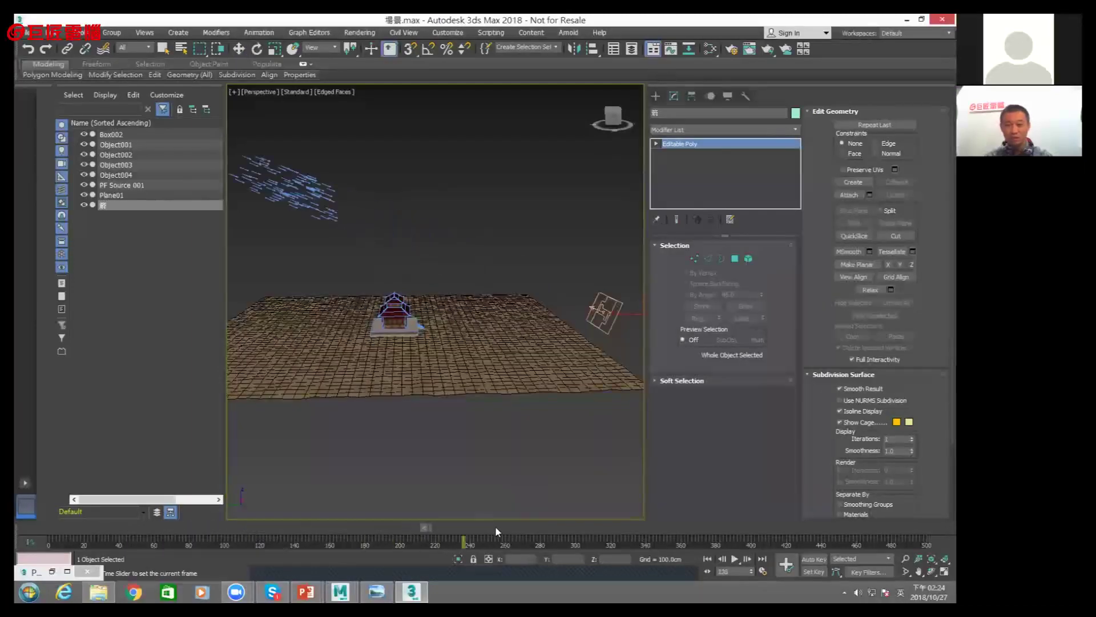
Tilt the view, scrub back to frame 48 and zoom in, then restore Particle View
{"action": "key", "text": "w"}
{"action": "middle_click_drag", "start_coordinate": [489, 355], "coordinate": [528, 364], "text": "alt"}
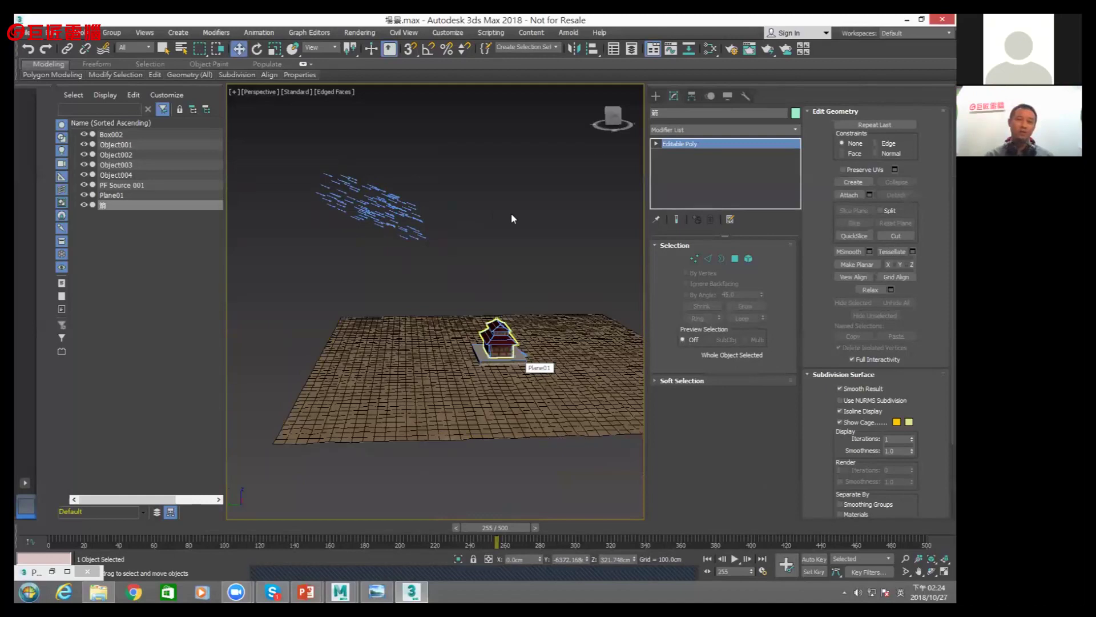
{"action": "left_click_drag", "start_coordinate": [513, 527], "coordinate": [133, 527]}
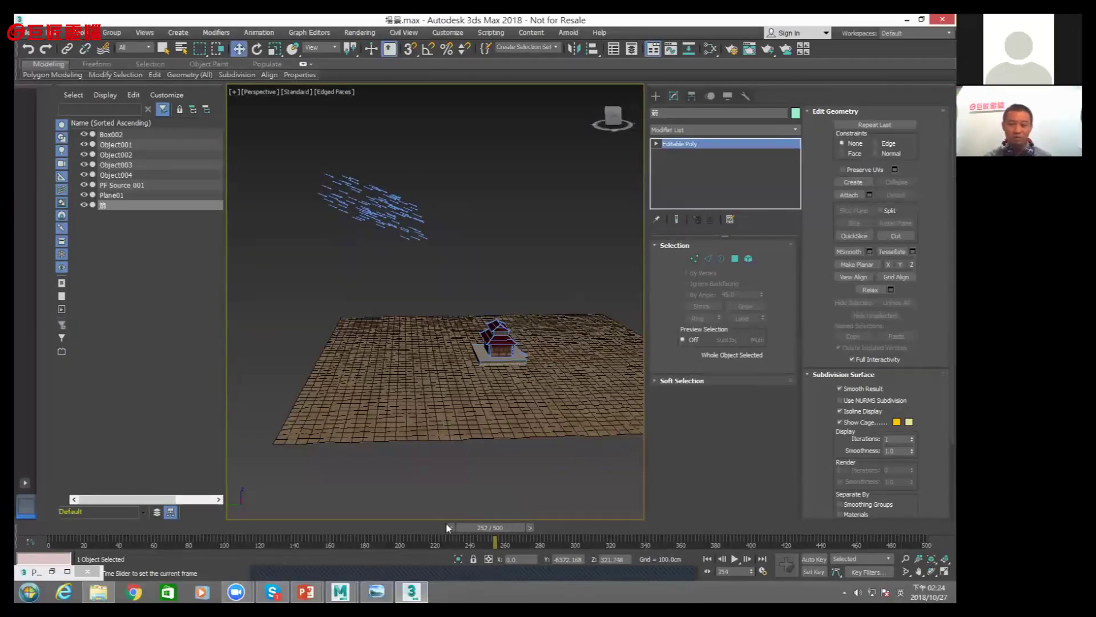
{"action": "scroll", "coordinate": [536, 343], "scroll_direction": "up", "scroll_amount": 3}
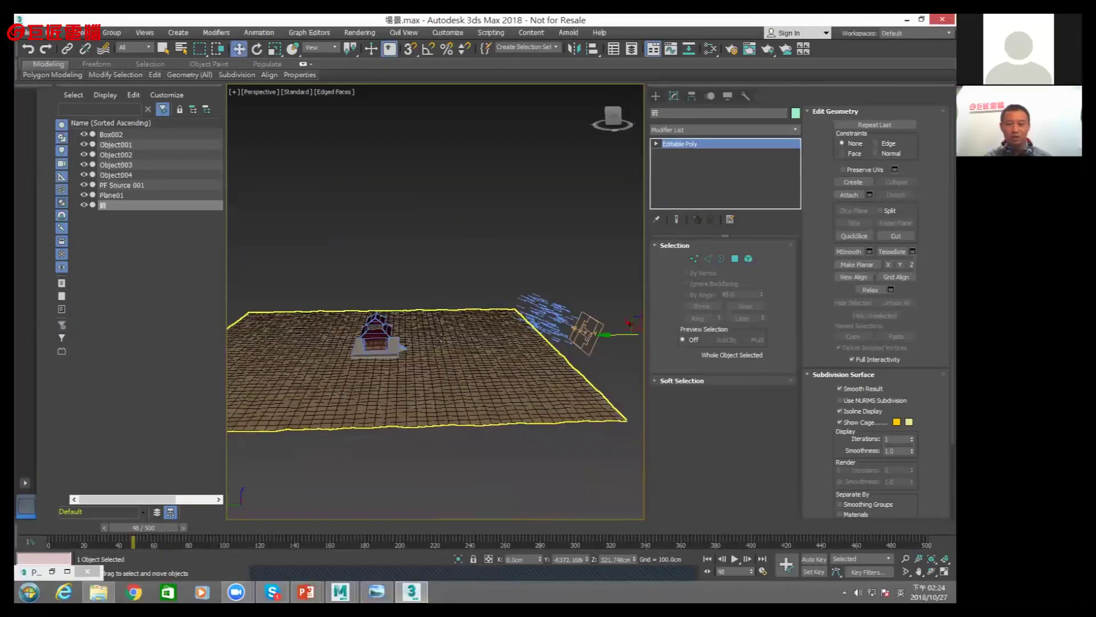
{"action": "scroll", "coordinate": [514, 340], "scroll_direction": "up", "scroll_amount": 2}
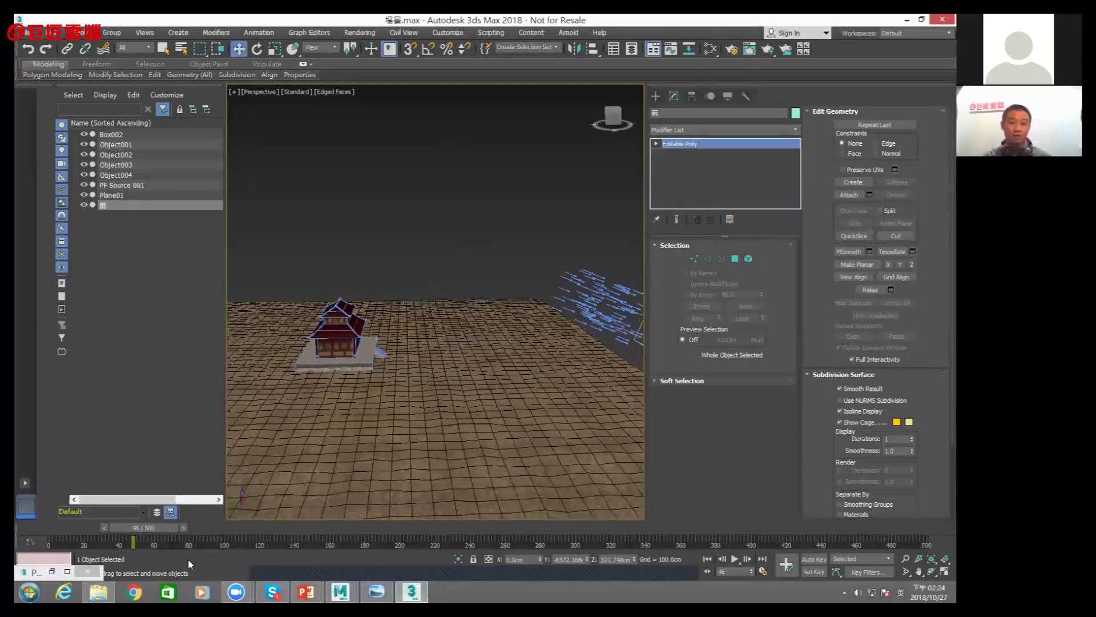
{"action": "left_click", "coordinate": [50, 572]}
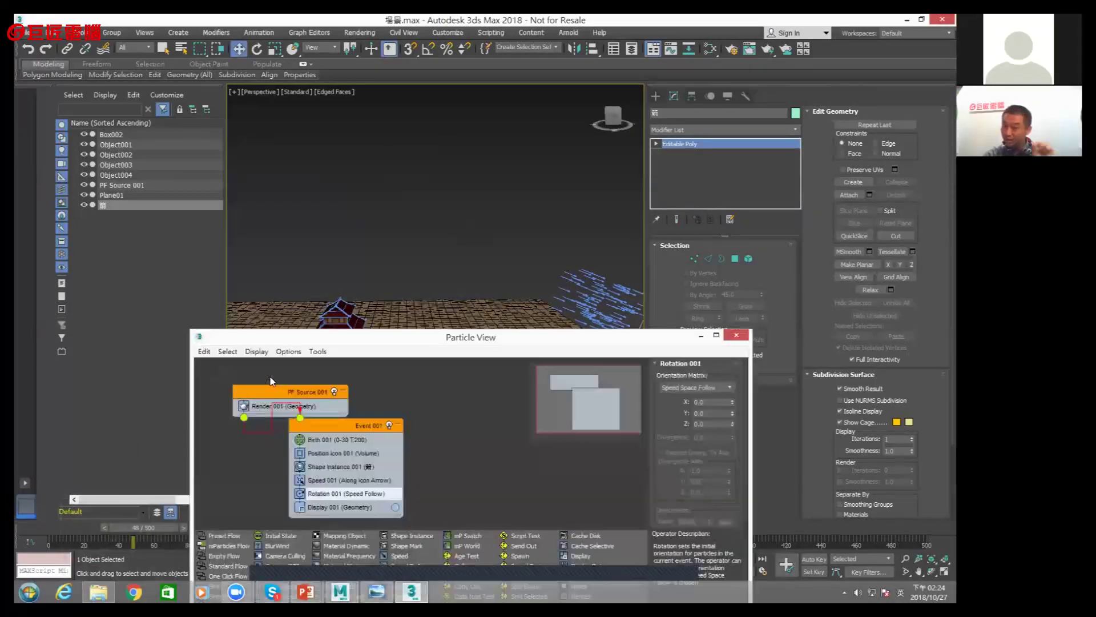
{"action": "left_click_drag", "start_coordinate": [352, 345], "coordinate": [594, 177]}
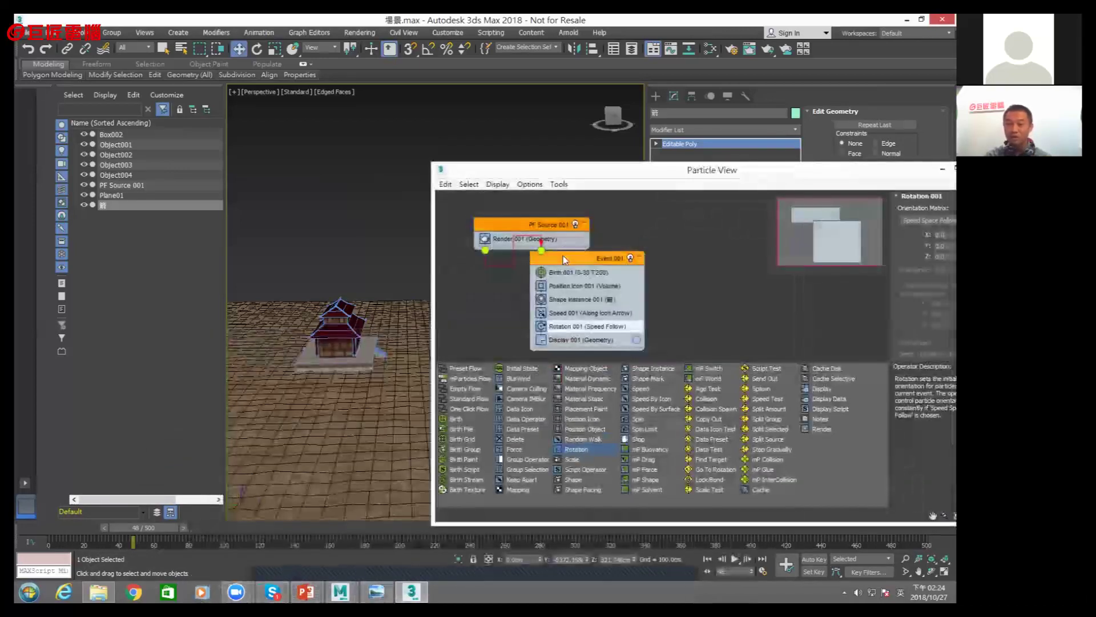
{"action": "left_click_drag", "start_coordinate": [523, 255], "coordinate": [509, 258]}
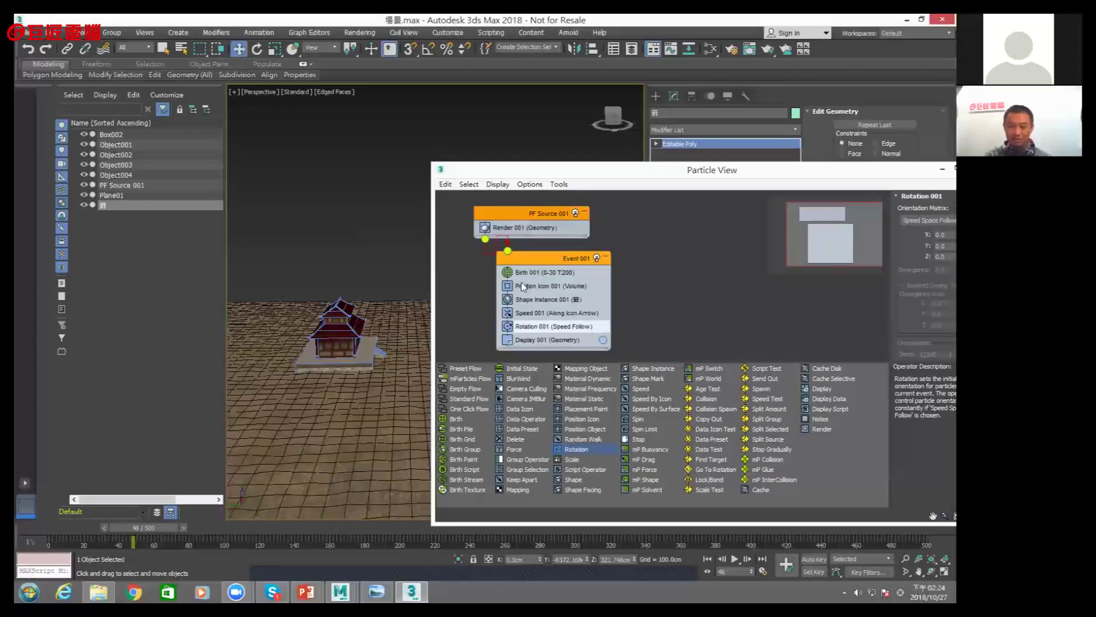
{"action": "left_click", "coordinate": [526, 286]}
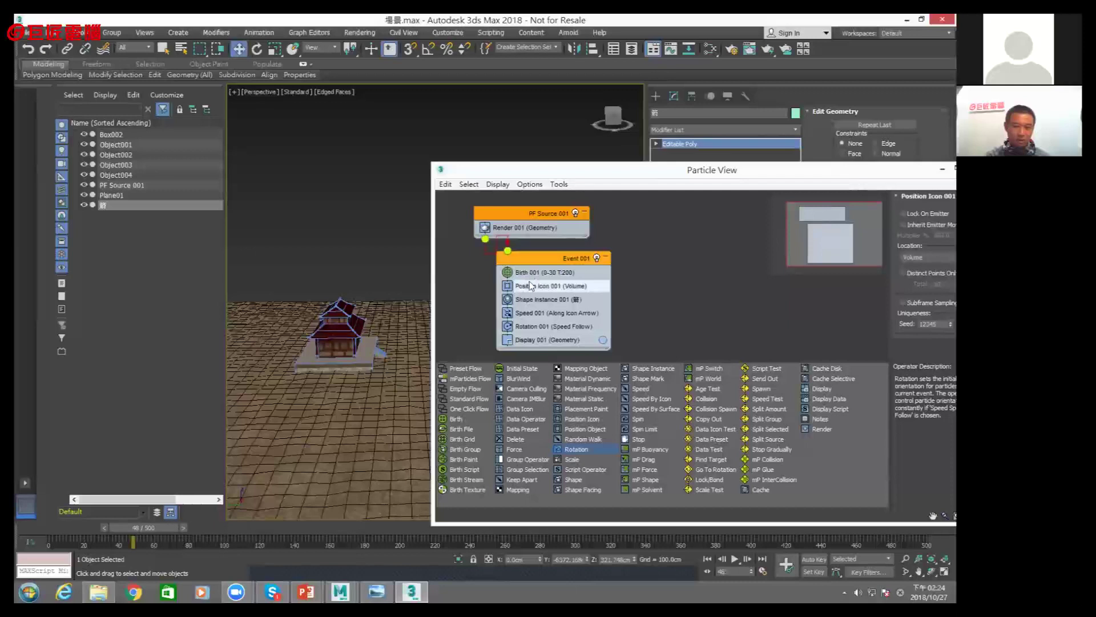
{"action": "left_click", "coordinate": [540, 302]}
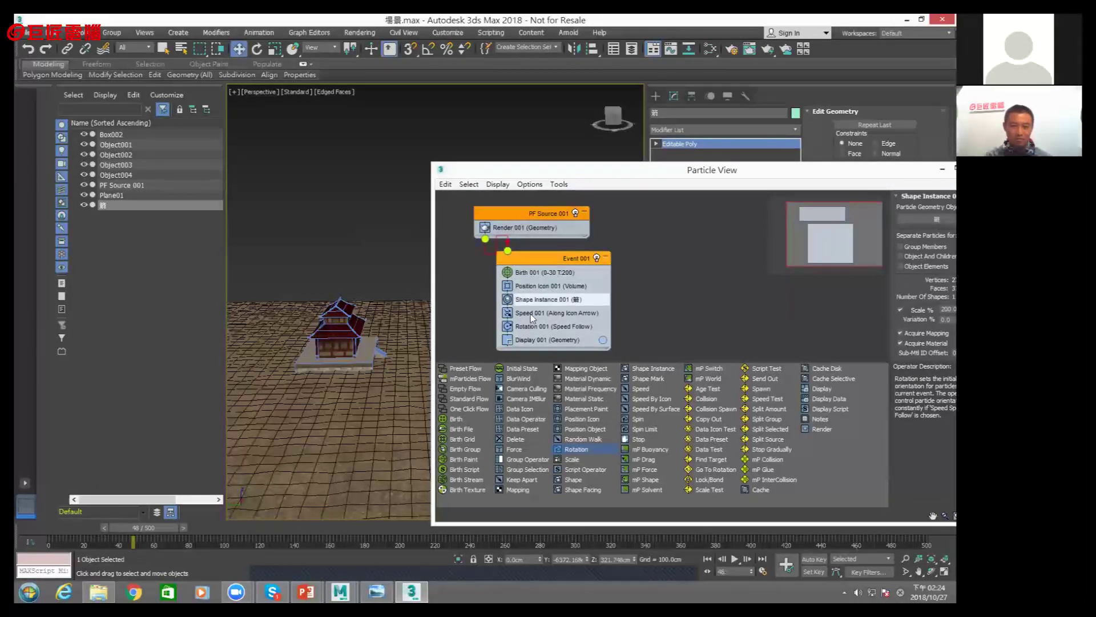
{"action": "left_click", "coordinate": [530, 326]}
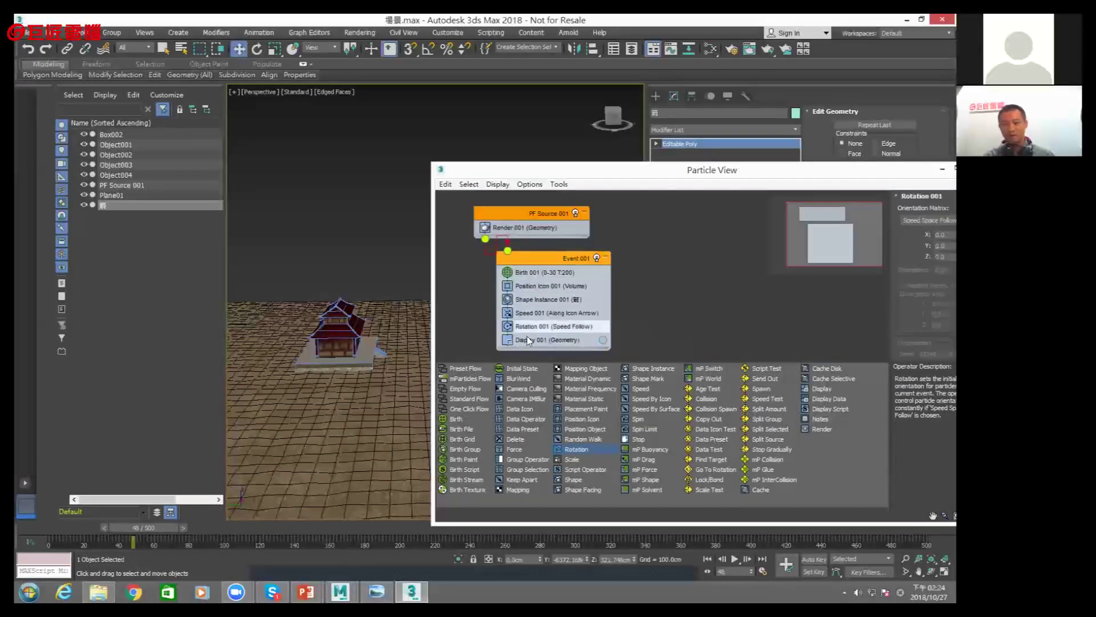
{"action": "left_click", "coordinate": [538, 342]}
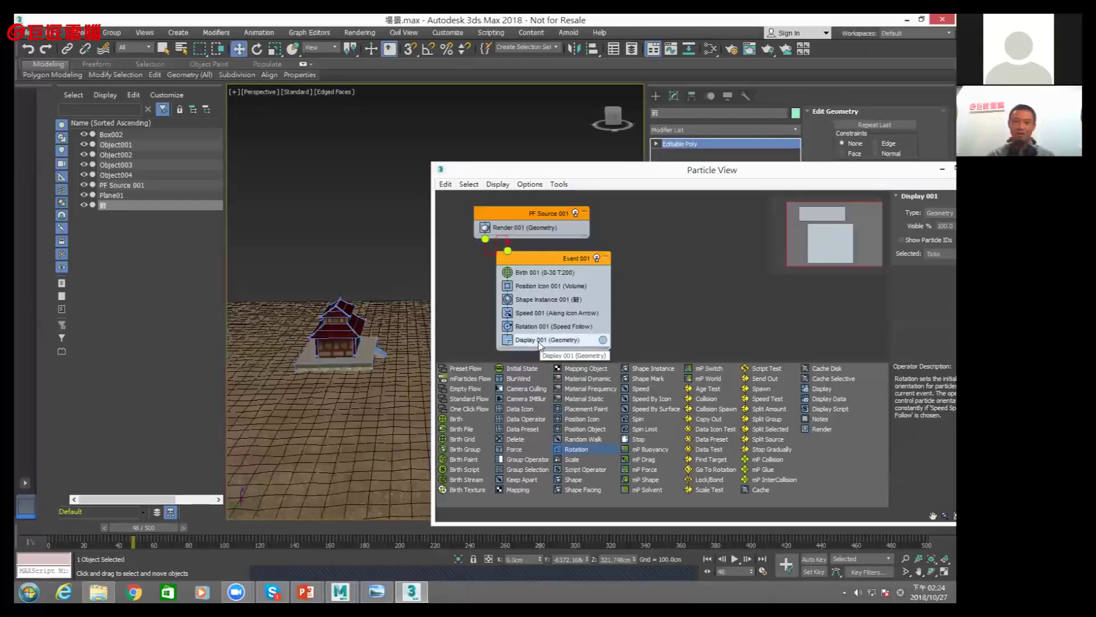
{"action": "mouse_move", "coordinate": [501, 169]}
{"action": "left_mouse_down"}
{"action": "mouse_move", "coordinate": [556, 166]}
{"action": "mouse_move", "coordinate": [642, 292]}
{"action": "left_mouse_up"}
{"action": "middle_click_drag", "start_coordinate": [491, 255], "coordinate": [548, 269], "text": "alt"}
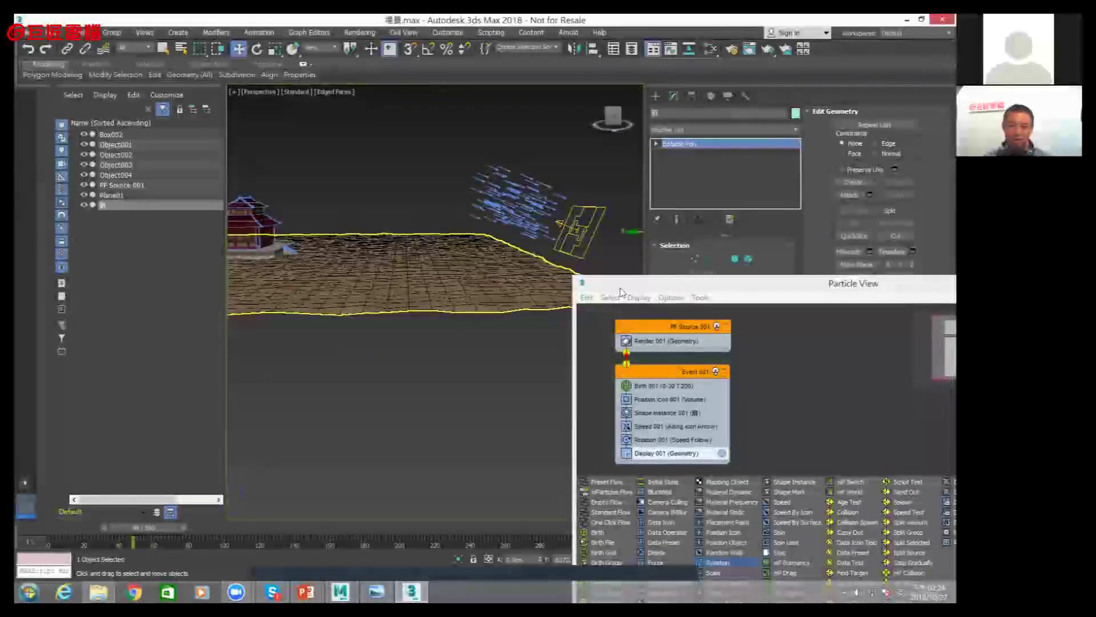
{"action": "left_click_drag", "start_coordinate": [621, 291], "coordinate": [484, 206]}
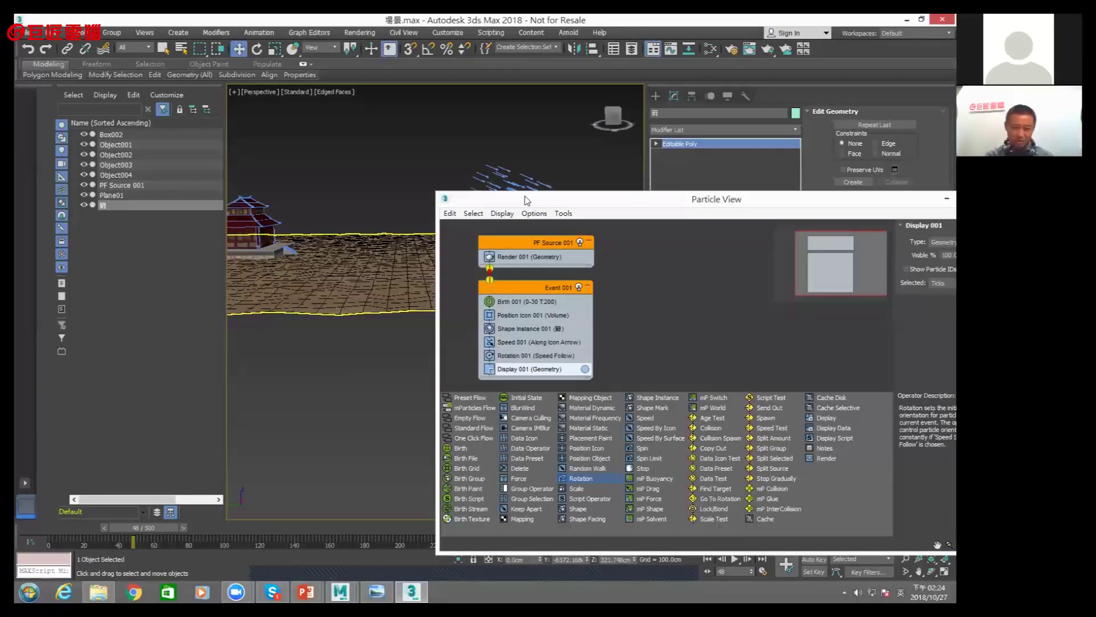
{"action": "mouse_move", "coordinate": [519, 480]}
{"action": "left_mouse_down"}
{"action": "mouse_move", "coordinate": [689, 317]}
{"action": "mouse_move", "coordinate": [627, 282]}
{"action": "mouse_move", "coordinate": [680, 287]}
{"action": "left_mouse_up"}
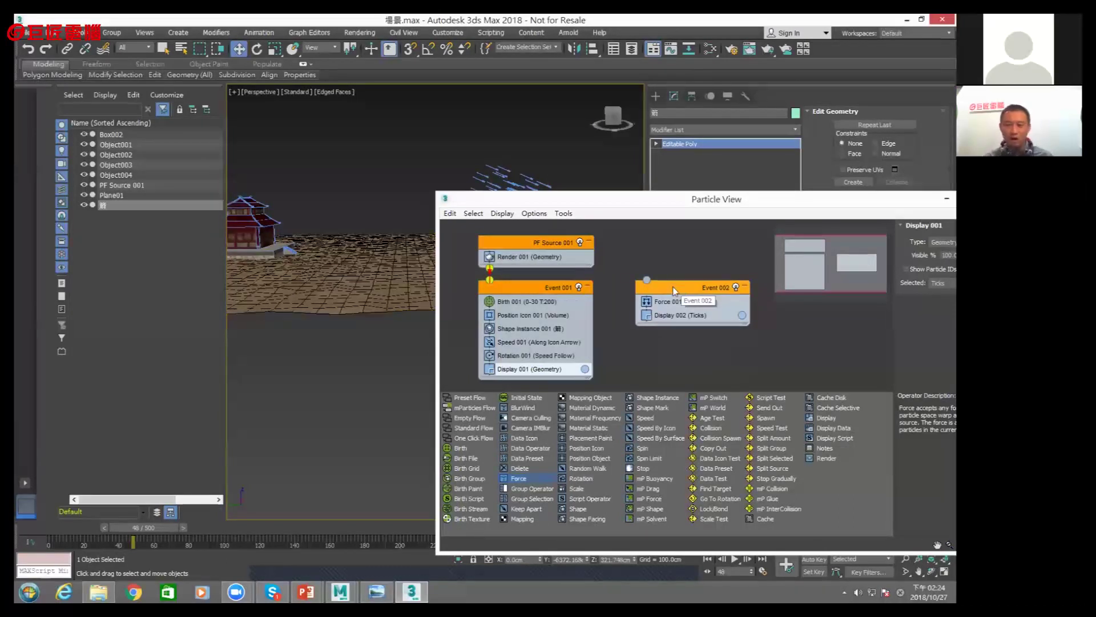
Deselect Event 002 and show the PowerPoint slide diagramming Birth, Event, Operator and Test
{"action": "left_click", "coordinate": [541, 382]}
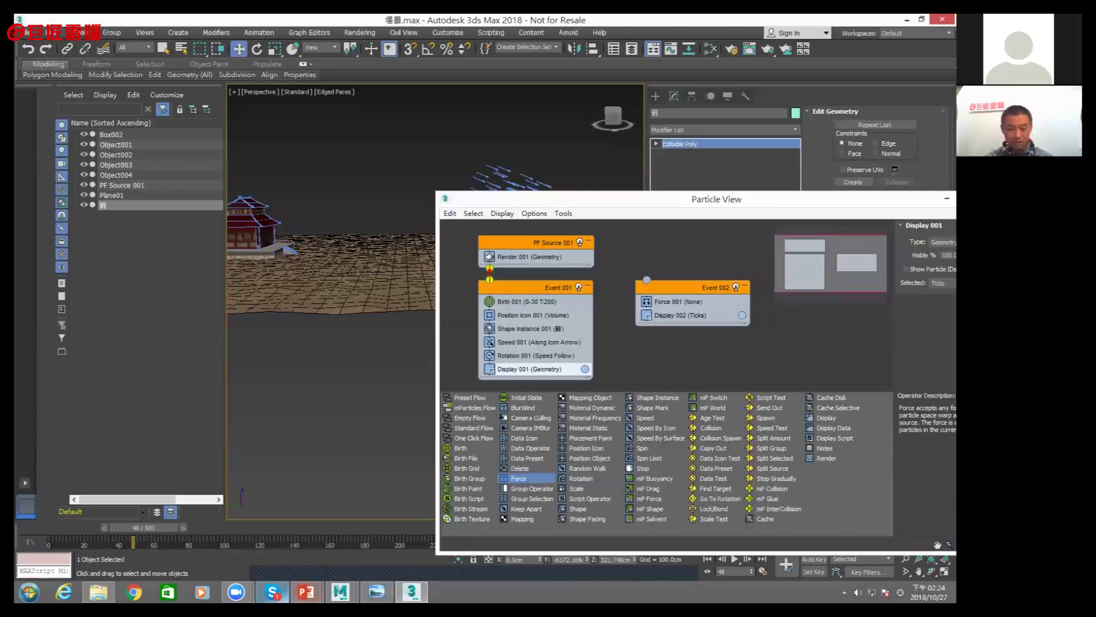
{"action": "left_click", "coordinate": [306, 591]}
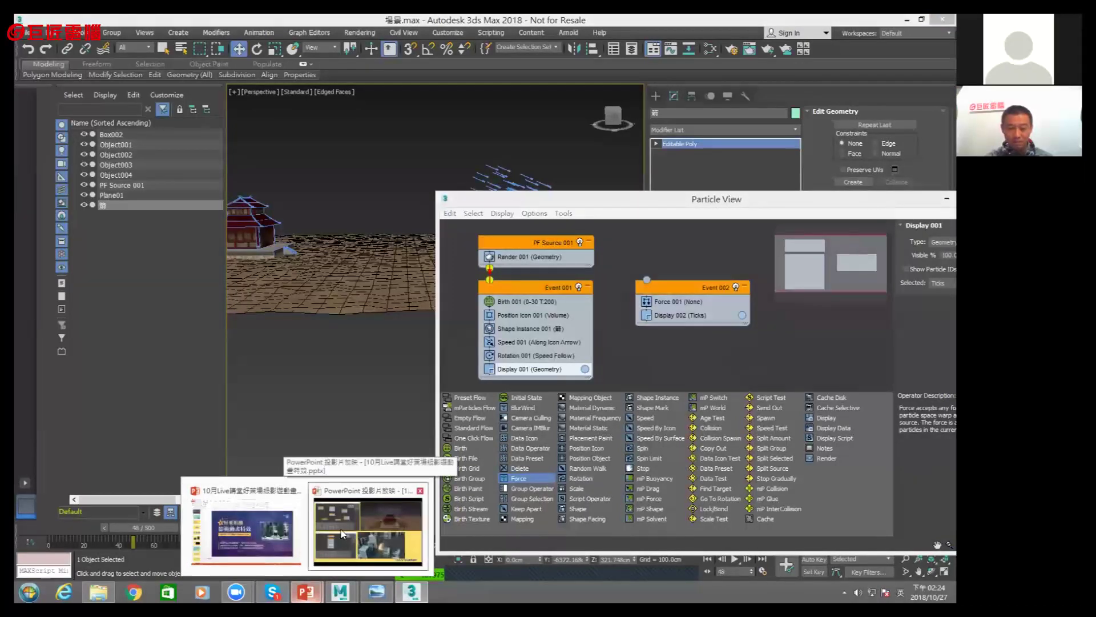
{"action": "left_click", "coordinate": [350, 535]}
{"action": "key", "text": "Right"}
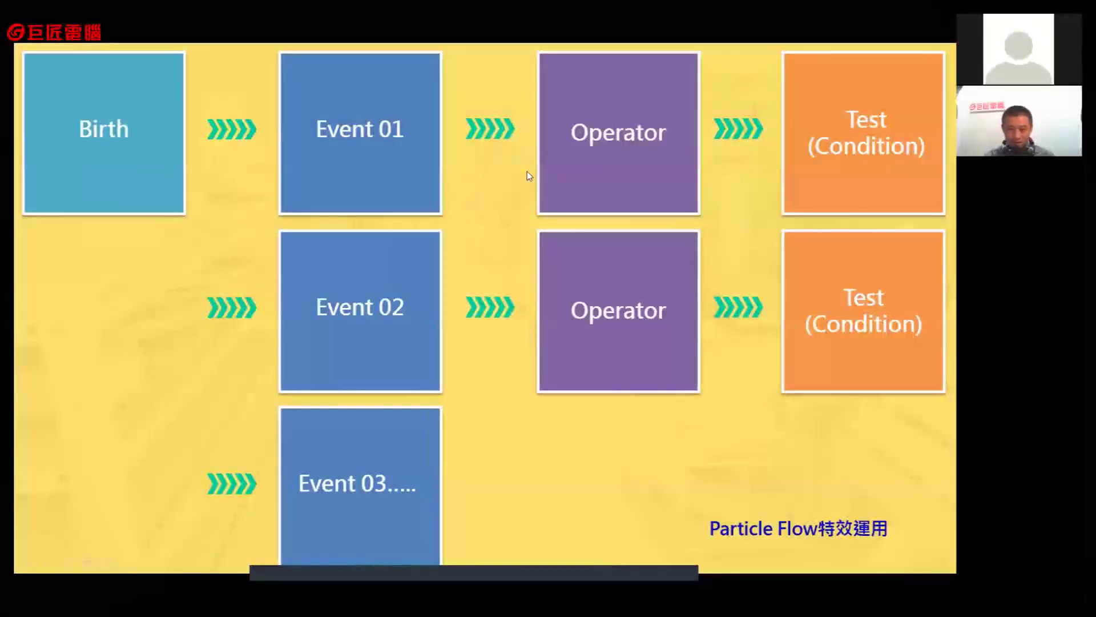
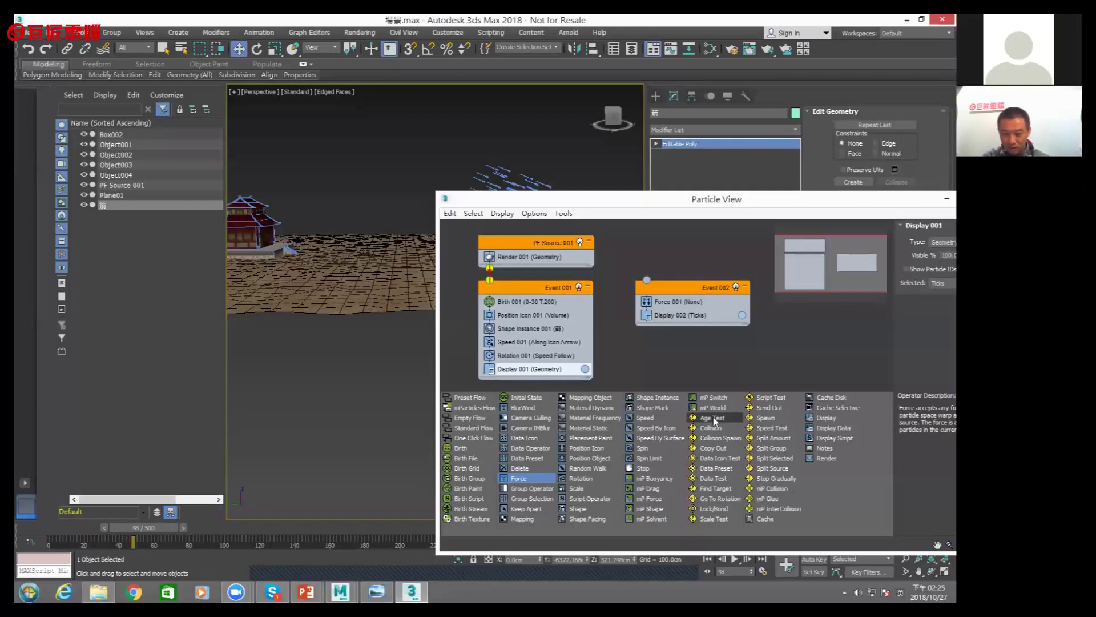
Add an Age Test to Event 001 and select it, then start creating a Gravity force
{"action": "left_click_drag", "start_coordinate": [714, 417], "coordinate": [548, 381]}
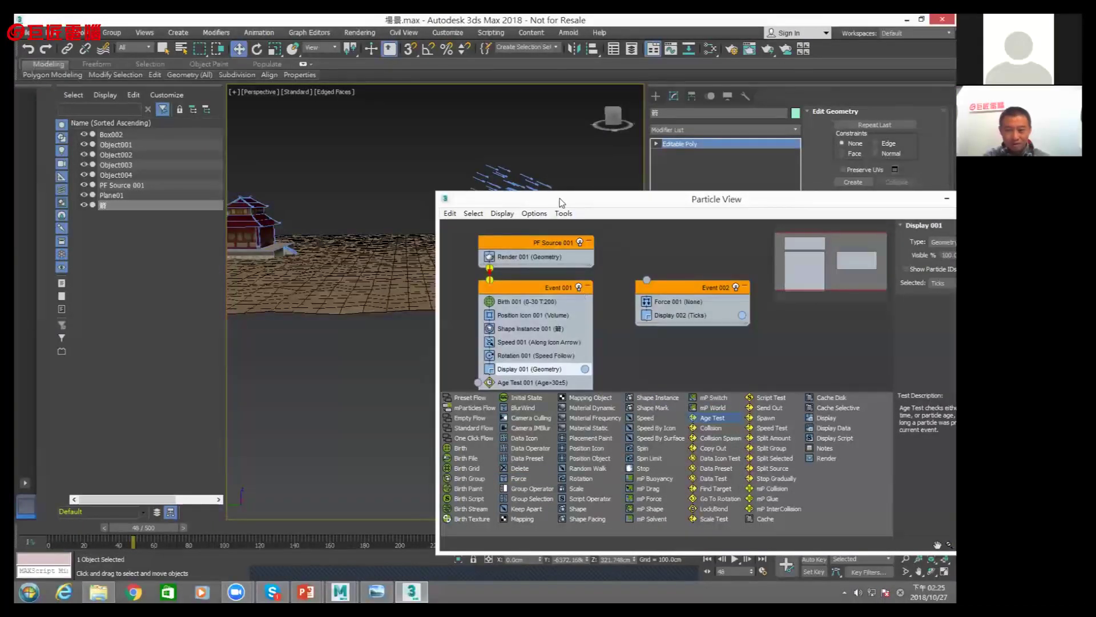
{"action": "left_click_drag", "start_coordinate": [559, 198], "coordinate": [571, 155]}
{"action": "left_click", "coordinate": [578, 341]}
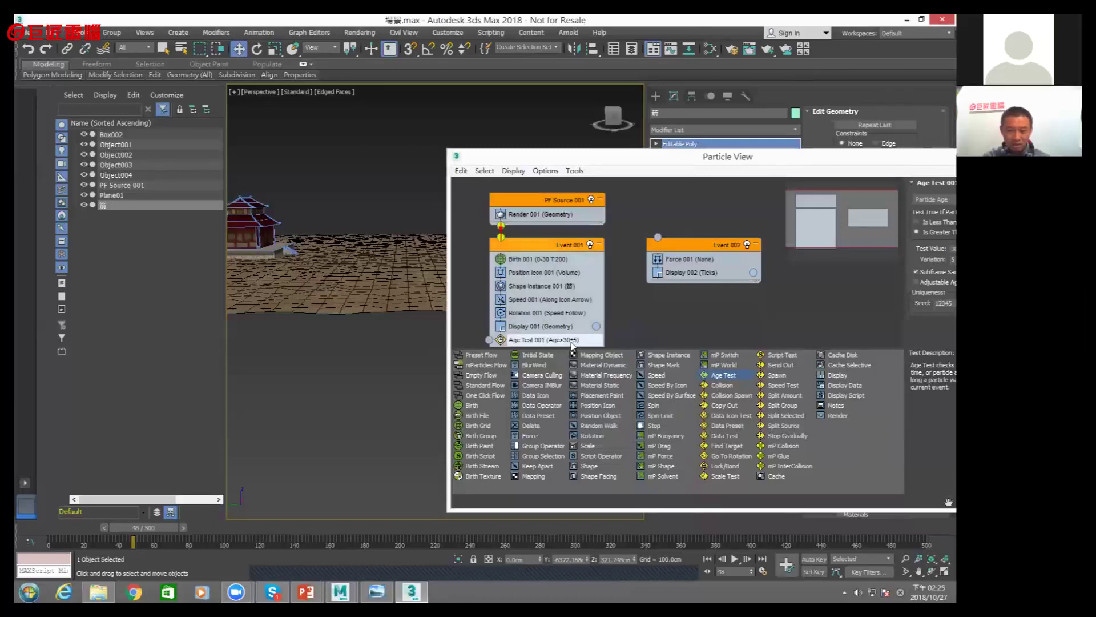
{"action": "left_click", "coordinate": [185, 34]}
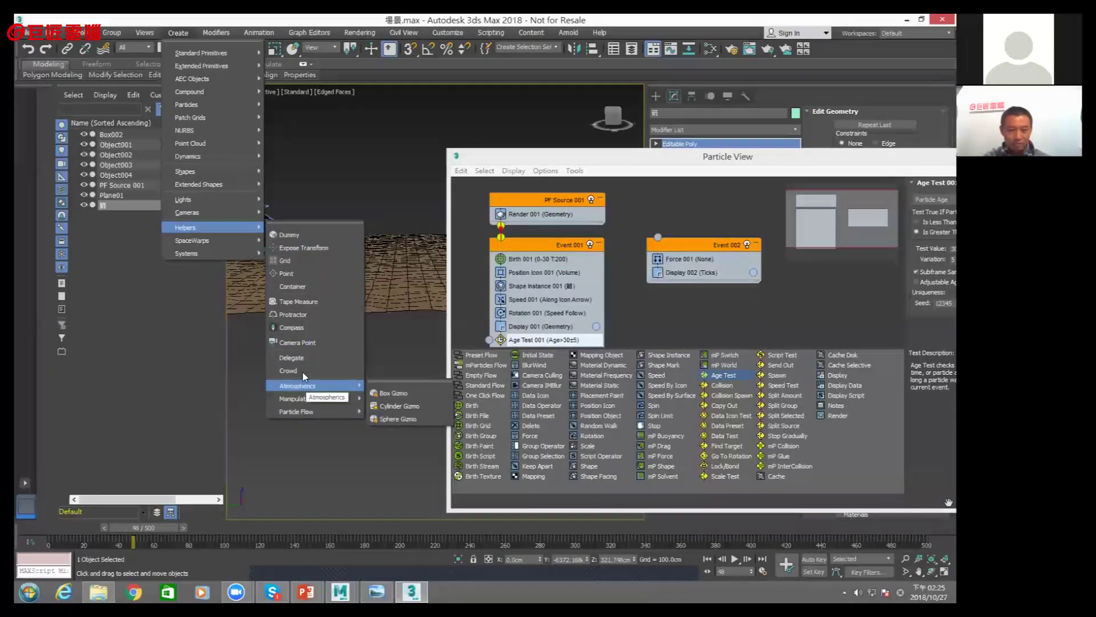
{"action": "mouse_move", "coordinate": [317, 247]}
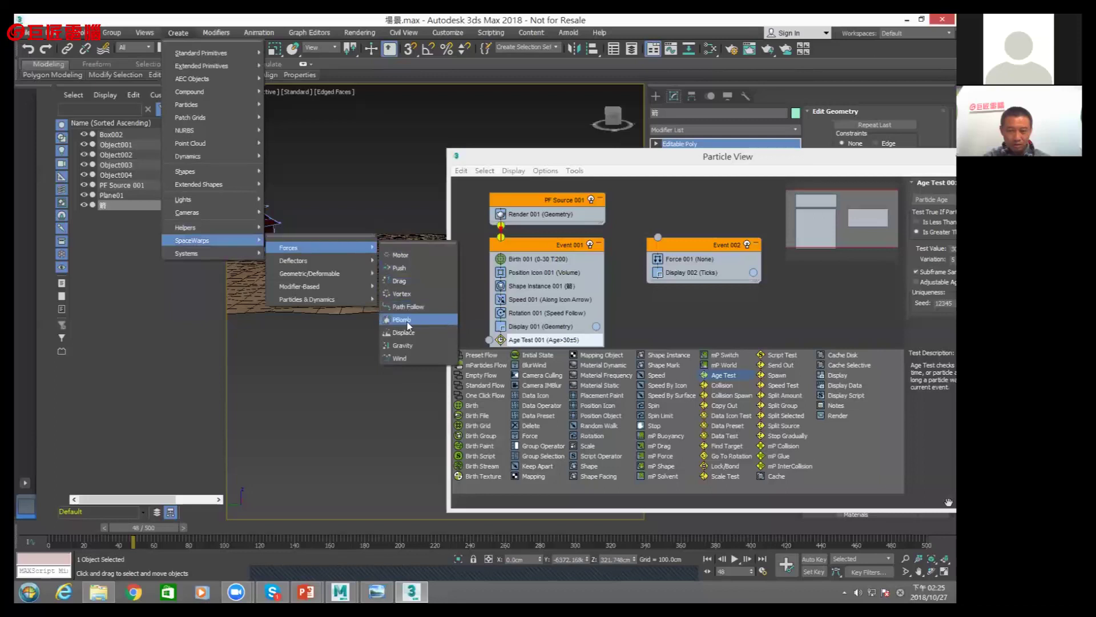
{"action": "left_click", "coordinate": [404, 346]}
Draw a Gravity force in the viewport and assign Gravity001 to Event 002's Force 001
{"action": "left_click_drag", "start_coordinate": [375, 331], "coordinate": [418, 309]}
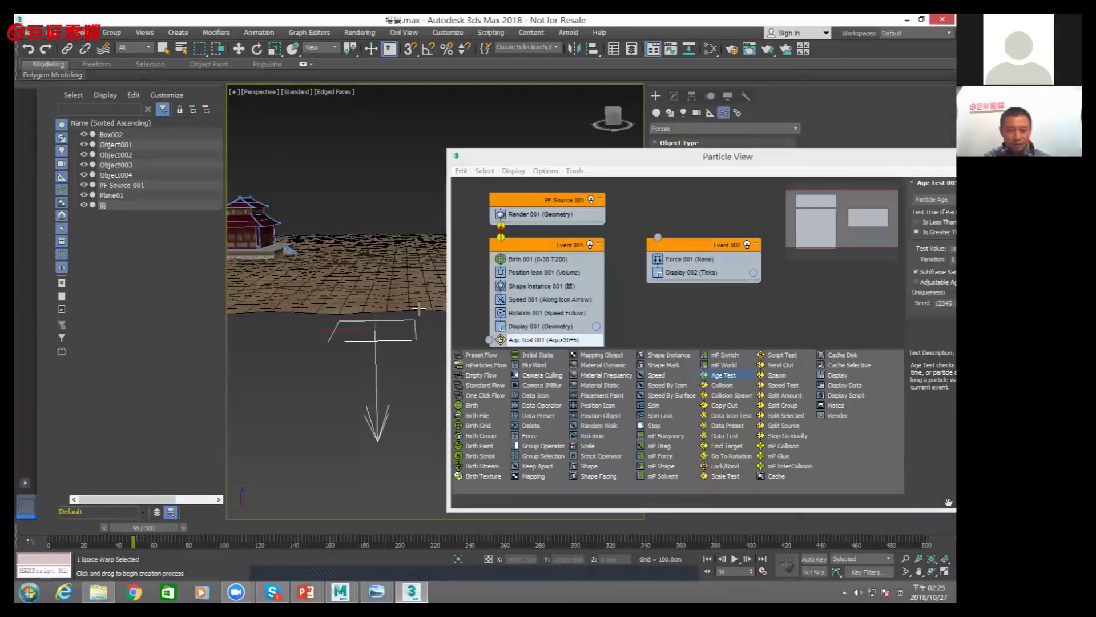
{"action": "left_click", "coordinate": [504, 161]}
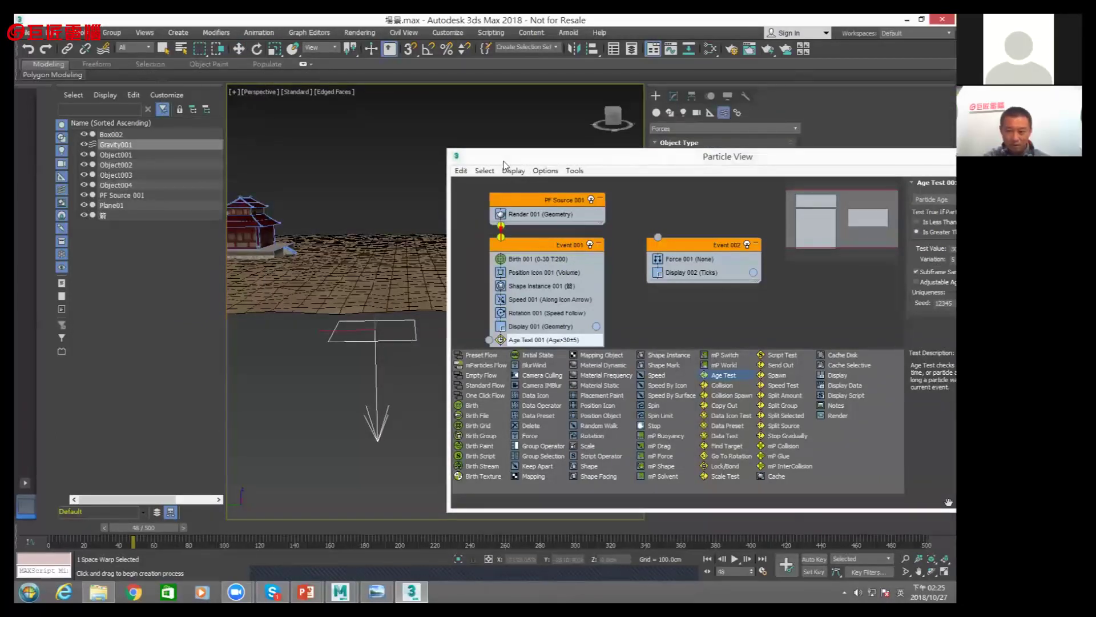
{"action": "left_click_drag", "start_coordinate": [503, 161], "coordinate": [524, 151]}
{"action": "left_click", "coordinate": [696, 249]}
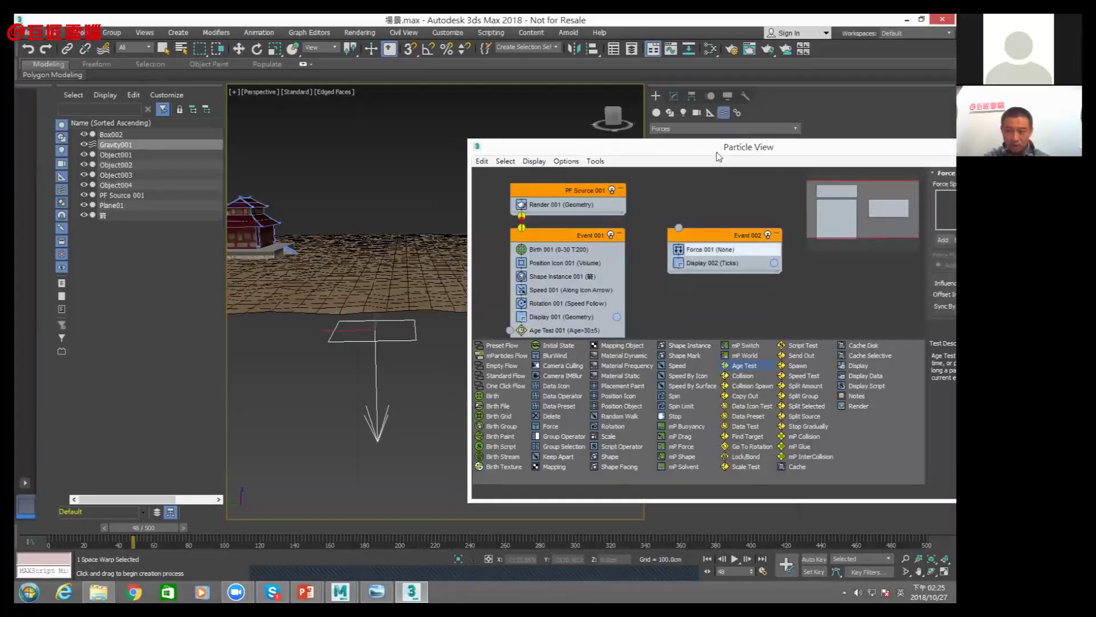
{"action": "left_click_drag", "start_coordinate": [656, 153], "coordinate": [585, 138]}
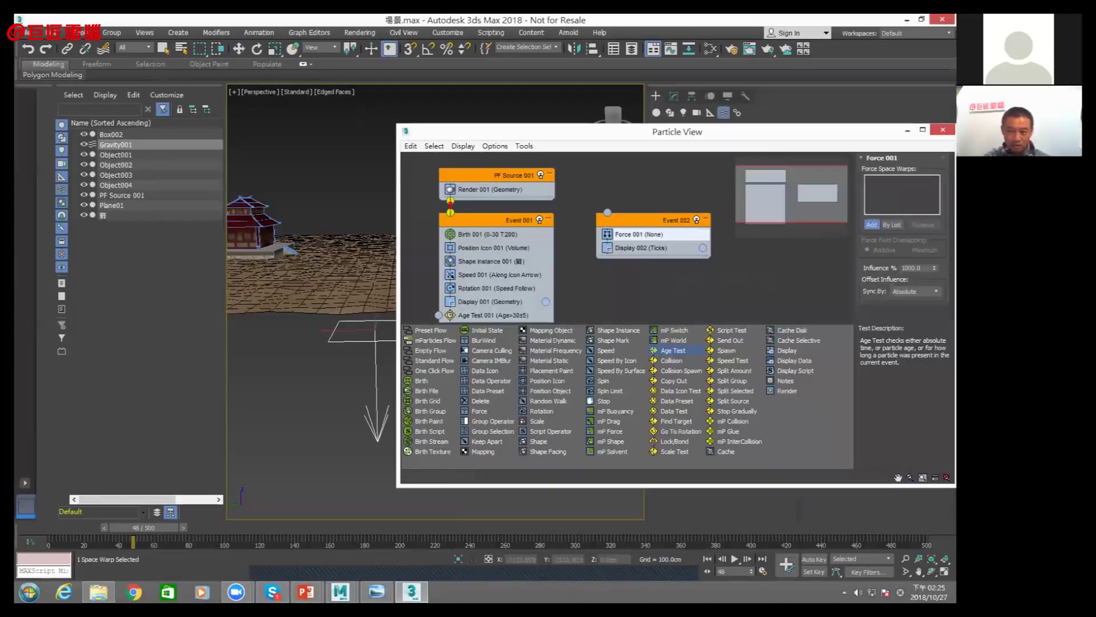
{"action": "left_click", "coordinate": [371, 338]}
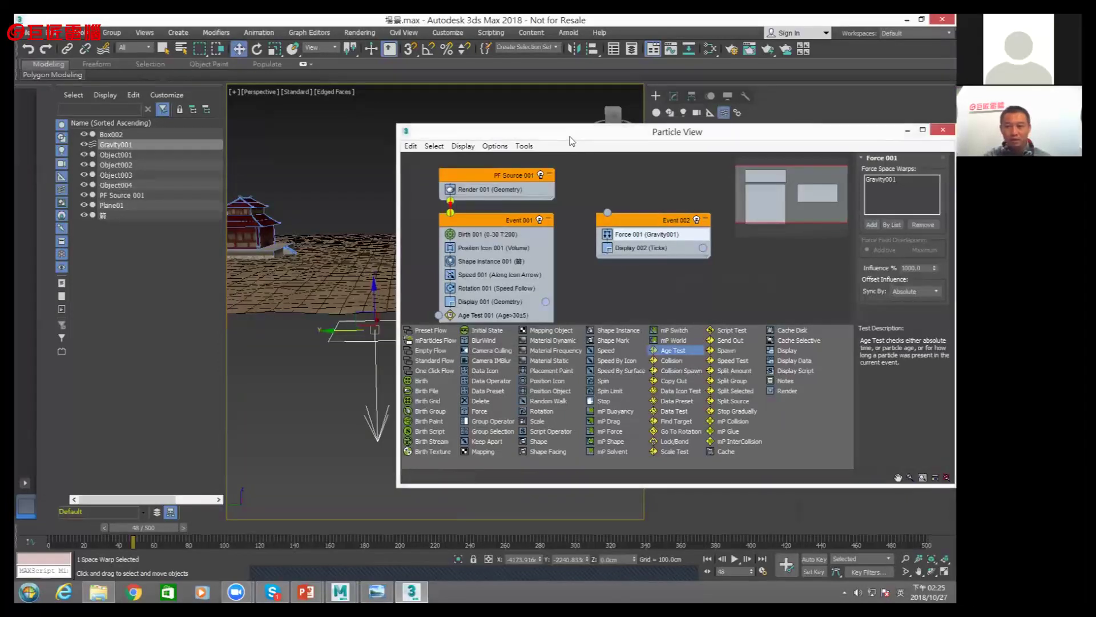
Scrub to frame 75 and set the Age Test 001 value to 75
{"action": "left_click_drag", "start_coordinate": [571, 140], "coordinate": [674, 121]}
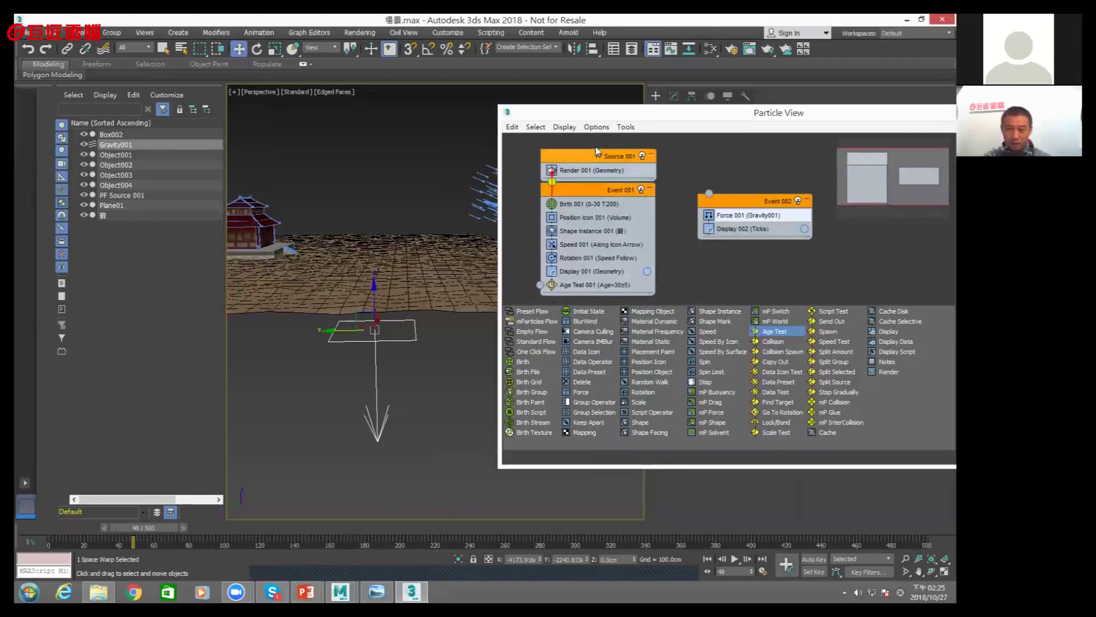
{"action": "left_click_drag", "start_coordinate": [598, 158], "coordinate": [598, 147]}
{"action": "left_click", "coordinate": [592, 287]}
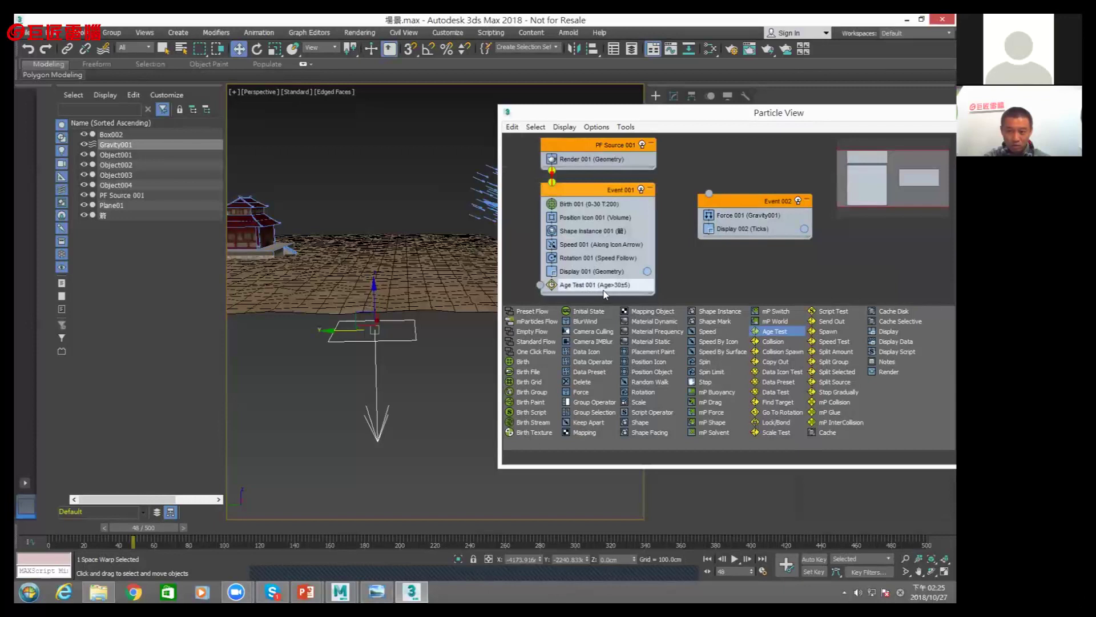
{"action": "left_click_drag", "start_coordinate": [177, 529], "coordinate": [208, 527]}
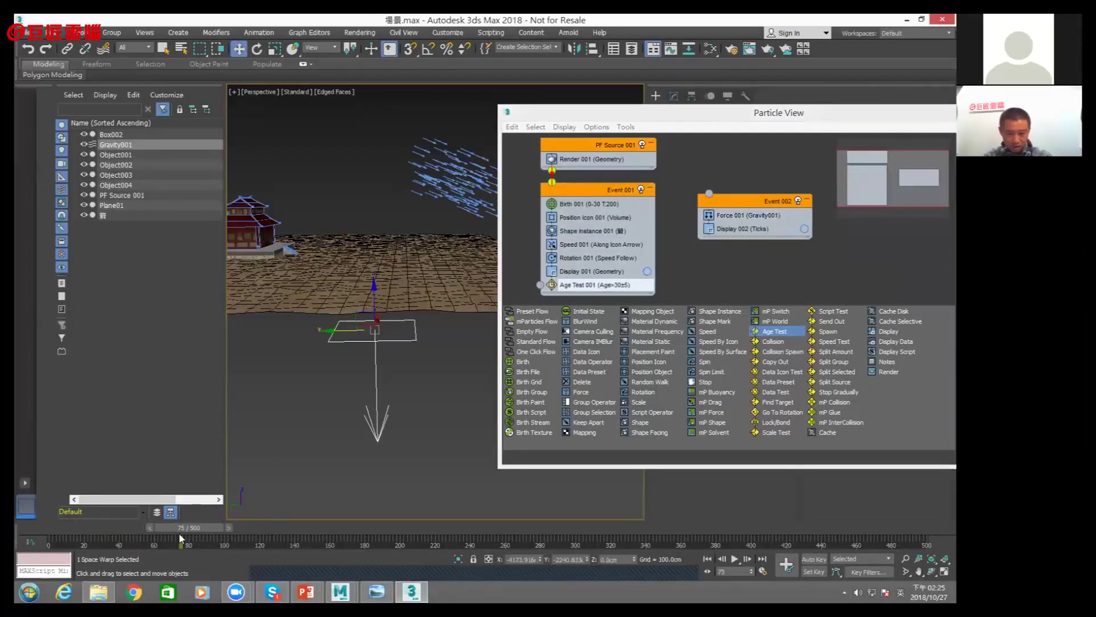
{"action": "left_click", "coordinate": [641, 141]}
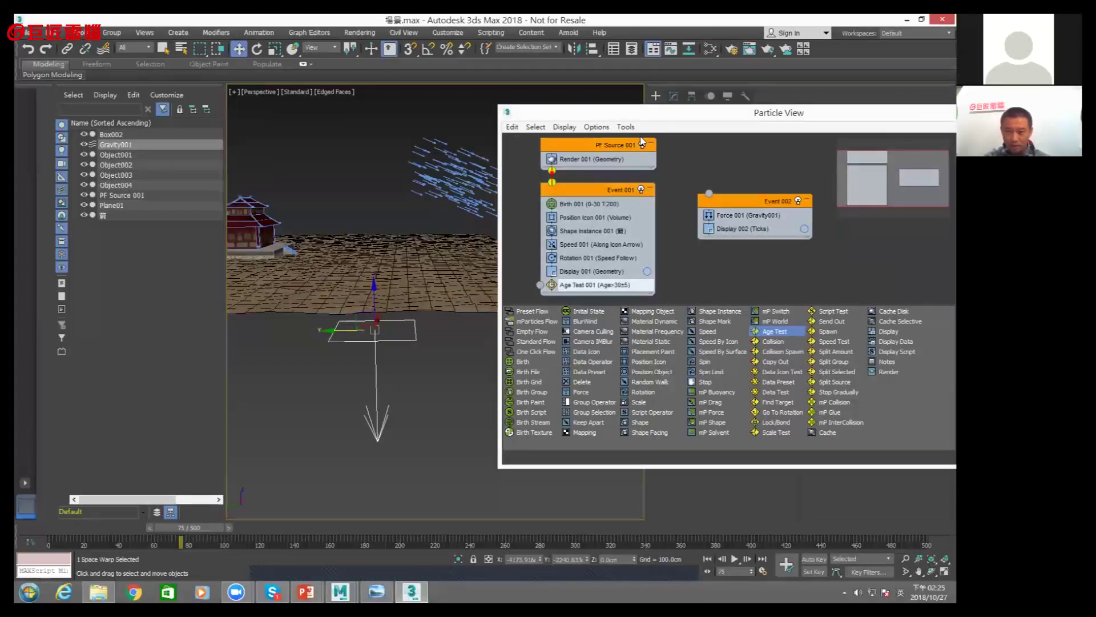
{"action": "left_click_drag", "start_coordinate": [685, 113], "coordinate": [427, 210]}
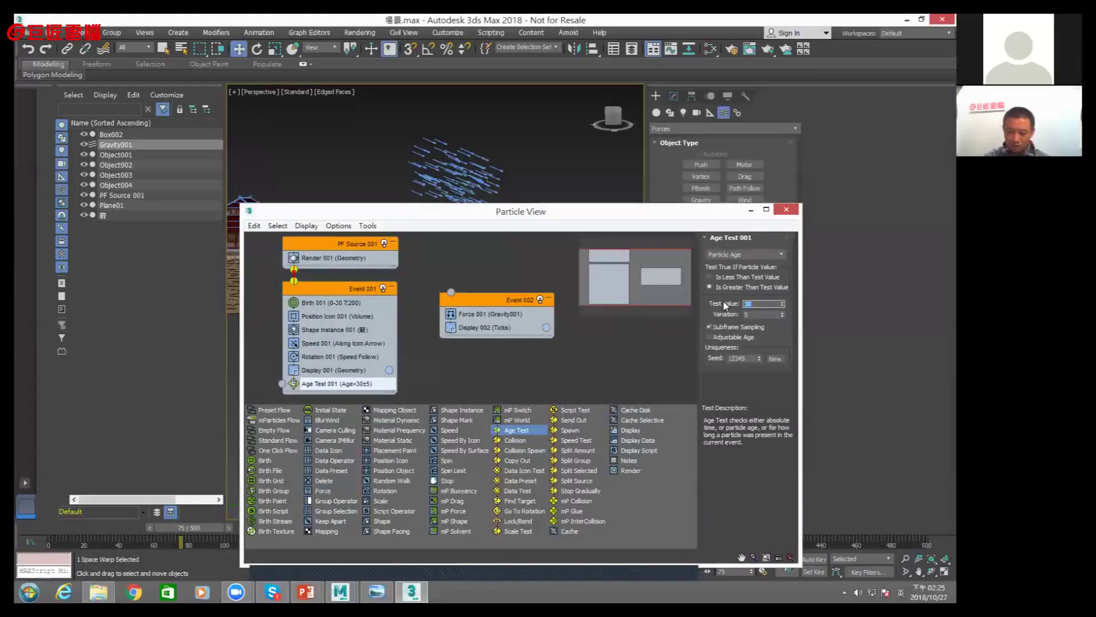
{"action": "type", "text": "75"}
{"action": "key", "text": "Return"}
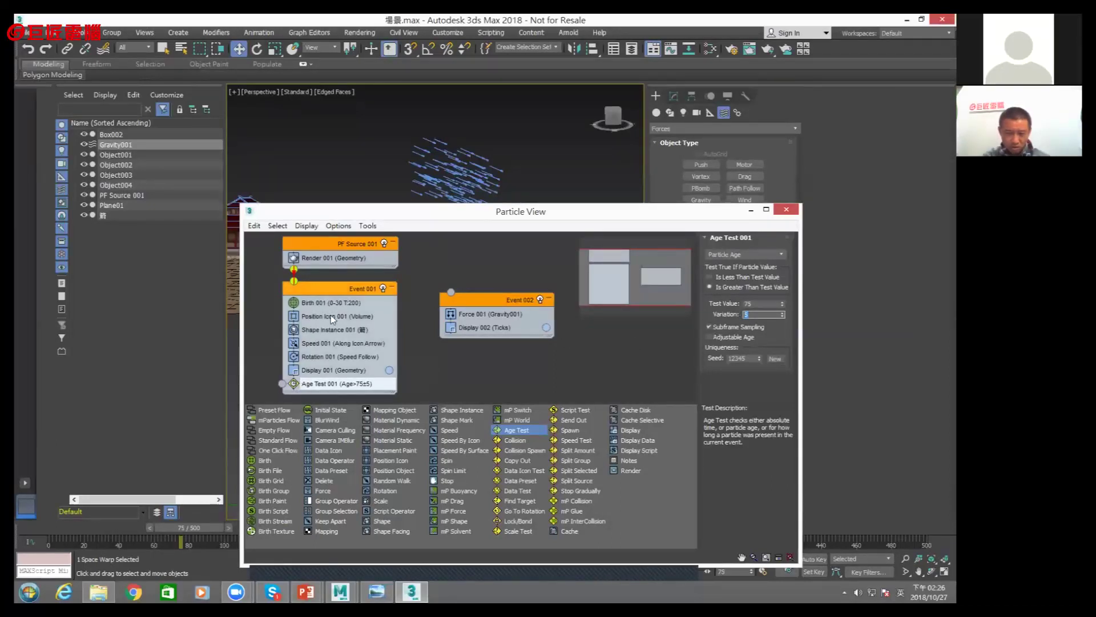
Wire Age Test 001's output into Event 002 and tidy the node layout
{"action": "left_click_drag", "start_coordinate": [334, 286], "coordinate": [334, 274]}
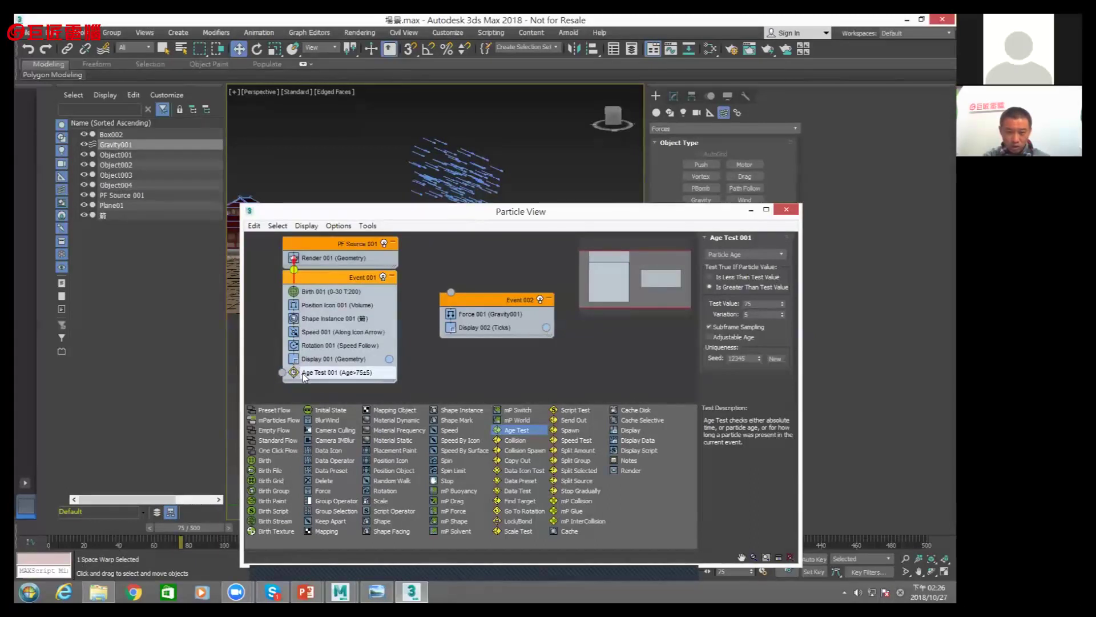
{"action": "mouse_move", "coordinate": [282, 372]}
{"action": "left_mouse_down"}
{"action": "mouse_move", "coordinate": [451, 293]}
{"action": "mouse_move", "coordinate": [594, 370]}
{"action": "left_mouse_up"}
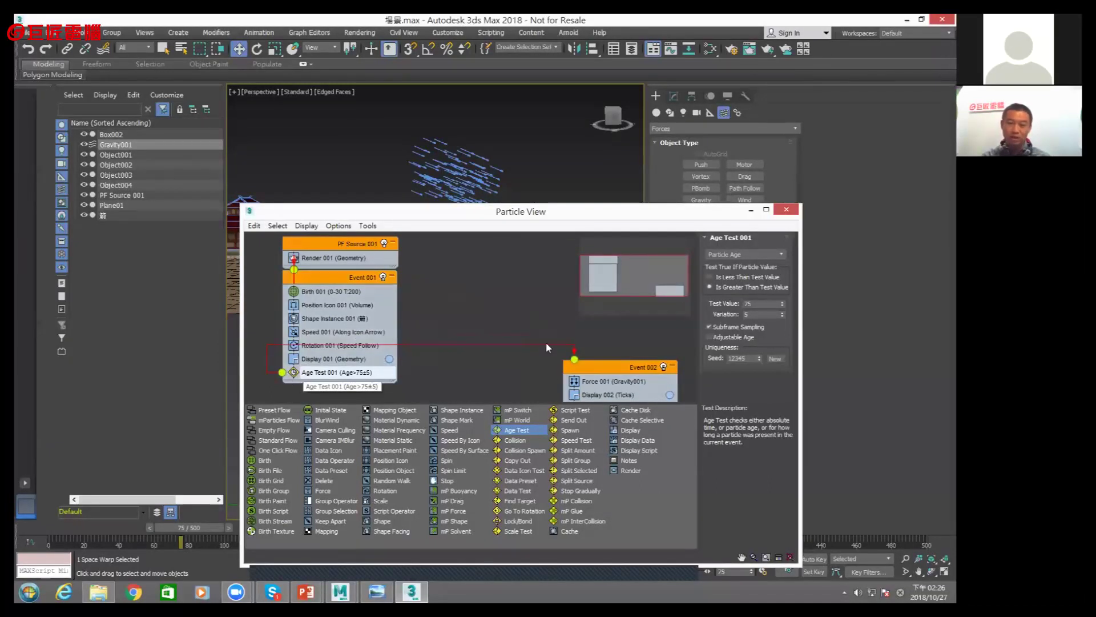
{"action": "left_click_drag", "start_coordinate": [590, 368], "coordinate": [523, 335]}
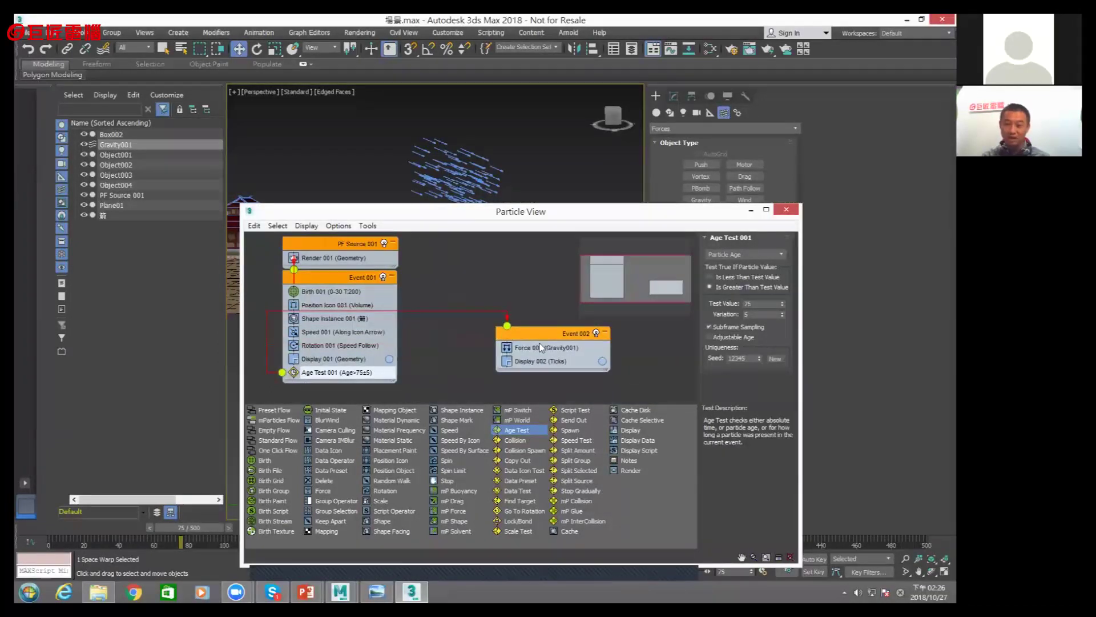
{"action": "left_click_drag", "start_coordinate": [492, 221], "coordinate": [715, 328]}
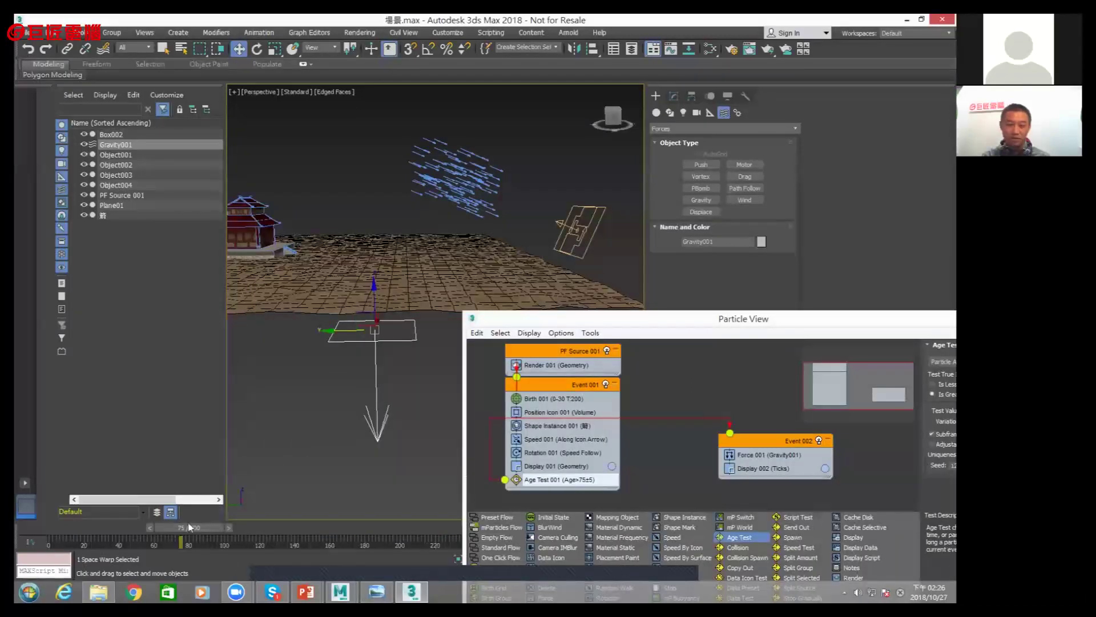
Scrub to frame 101 to preview the particles scattering under gravity
{"action": "mouse_move", "coordinate": [194, 531]}
{"action": "left_mouse_down"}
{"action": "mouse_move", "coordinate": [244, 535]}
{"action": "mouse_move", "coordinate": [227, 544]}
{"action": "left_mouse_up"}
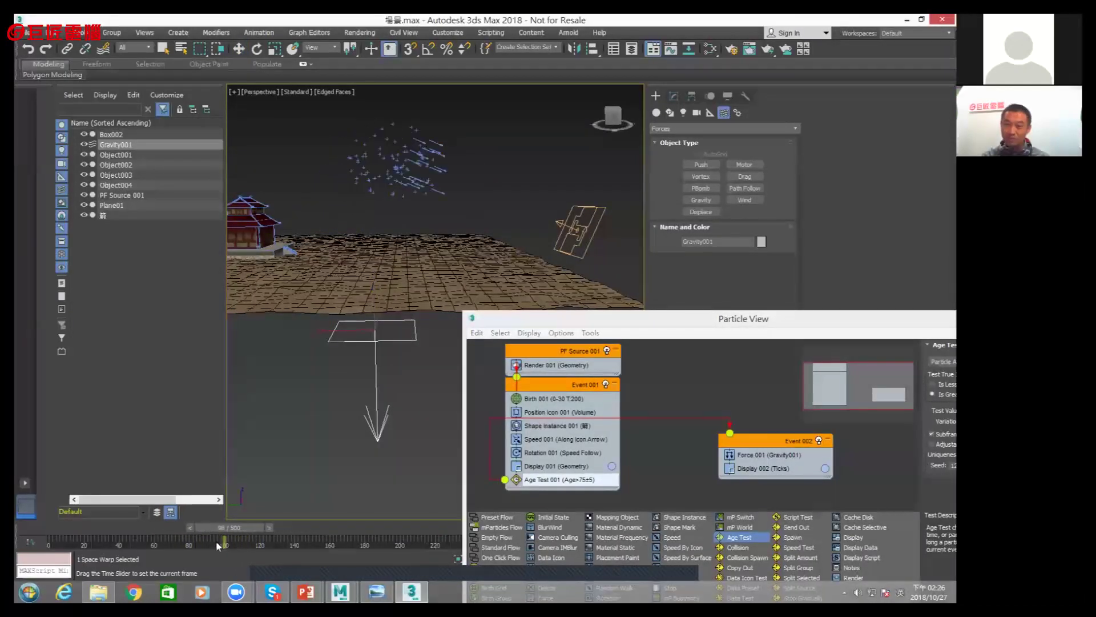
{"action": "left_click_drag", "start_coordinate": [227, 544], "coordinate": [231, 540]}
{"action": "key", "text": "w"}
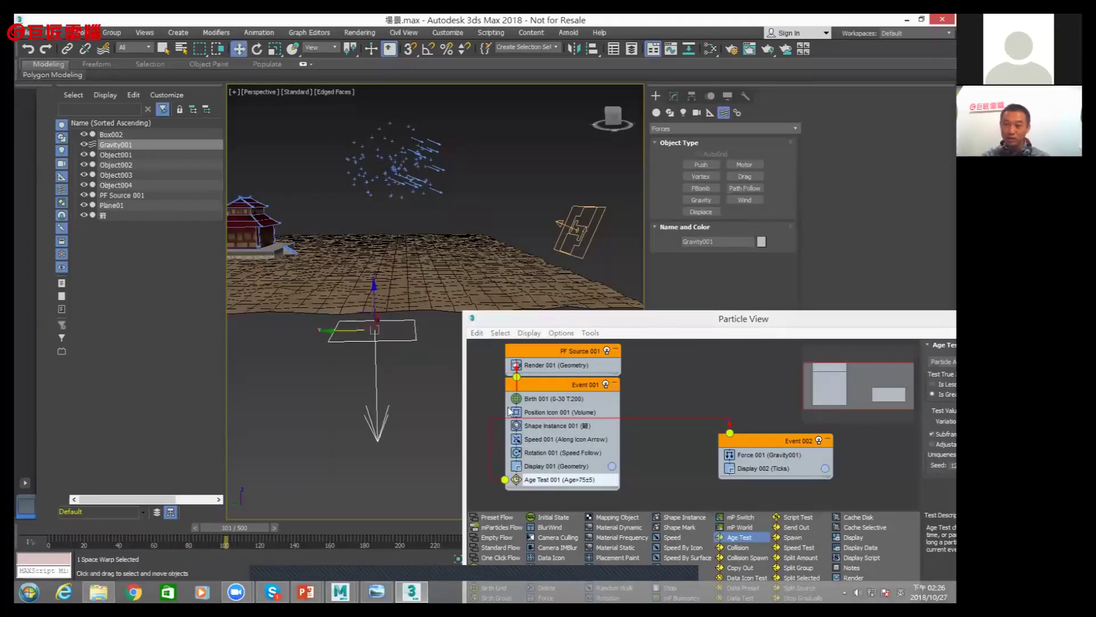
{"action": "left_click_drag", "start_coordinate": [540, 318], "coordinate": [475, 177]}
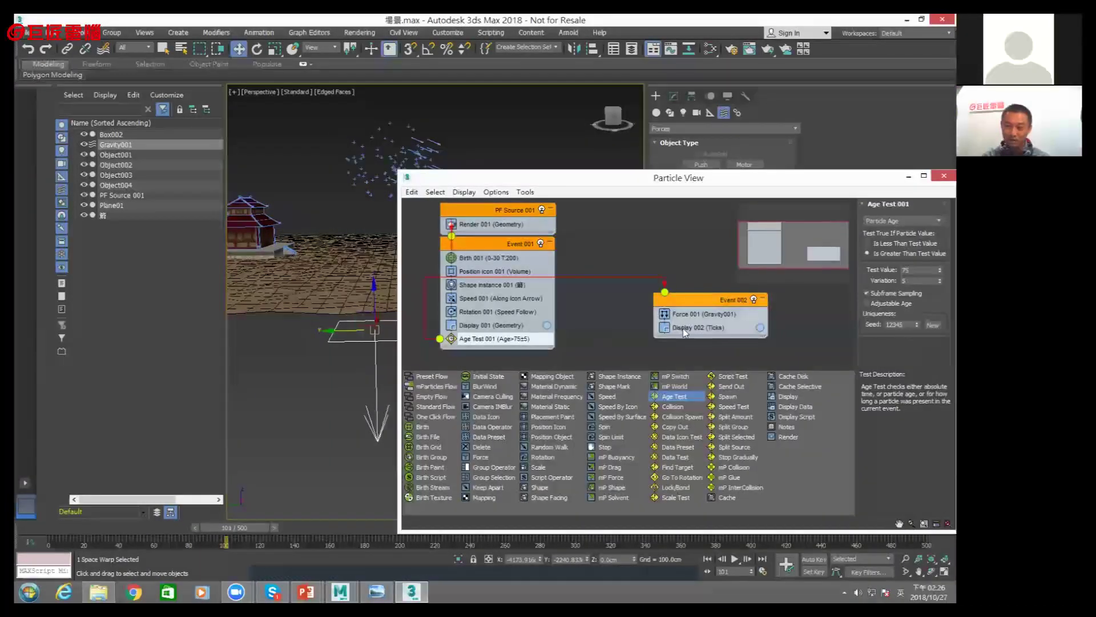
{"action": "left_click", "coordinate": [683, 328]}
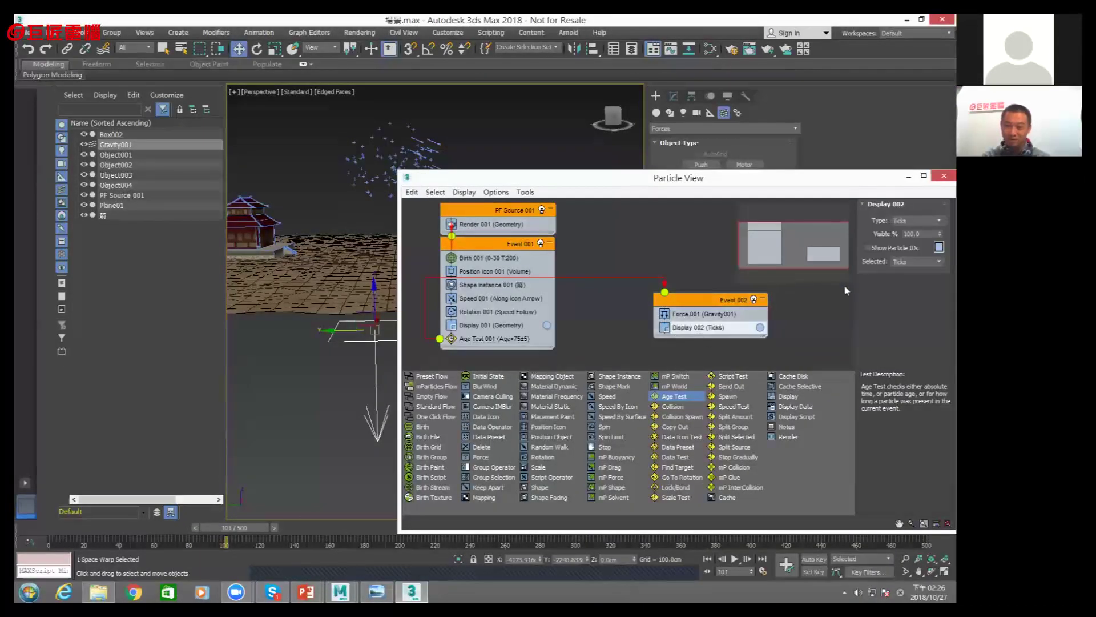
Switch Display 002's type from Ticks to Geometry and scrub to frame 67 to check it
{"action": "left_click", "coordinate": [914, 221]}
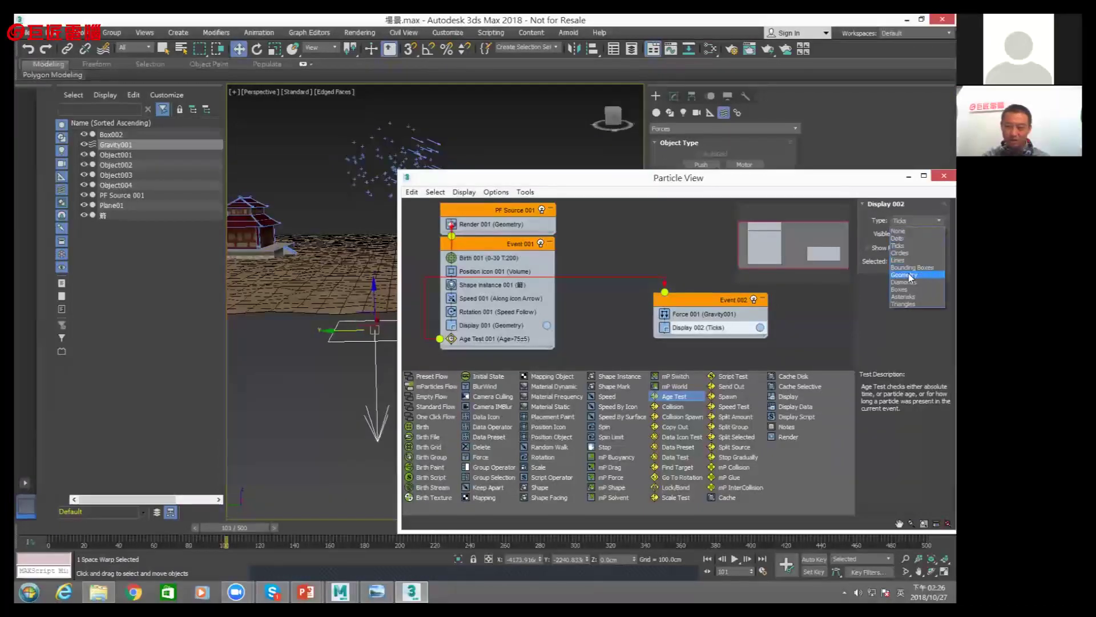
{"action": "left_click", "coordinate": [911, 278]}
{"action": "left_click_drag", "start_coordinate": [543, 181], "coordinate": [674, 160]}
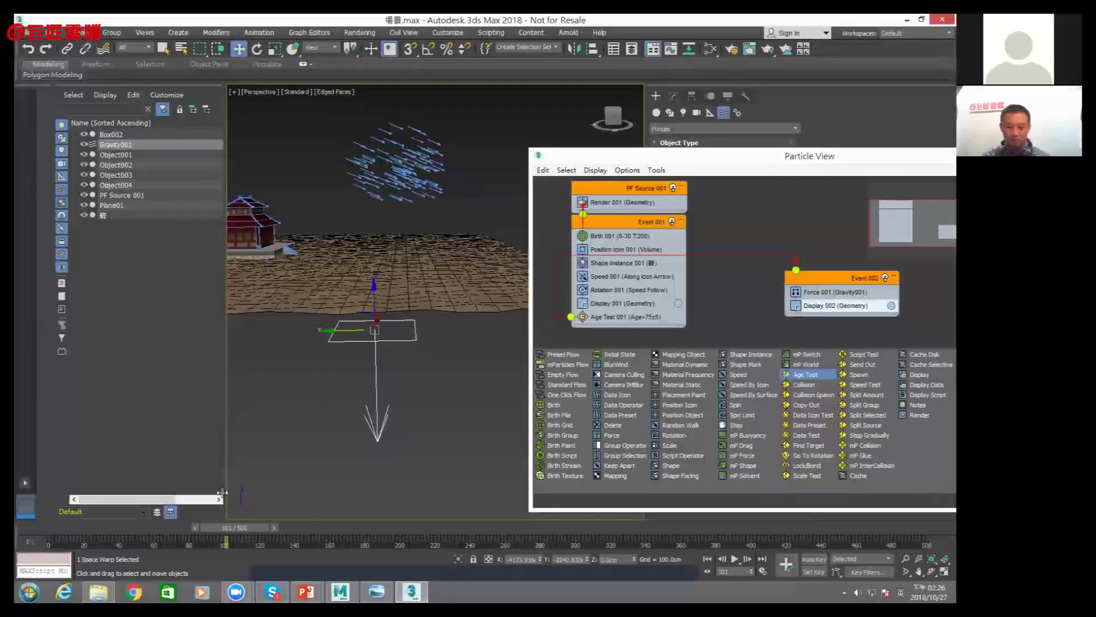
{"action": "mouse_move", "coordinate": [231, 528]}
{"action": "left_mouse_down"}
{"action": "mouse_move", "coordinate": [193, 529]}
{"action": "mouse_move", "coordinate": [287, 537]}
{"action": "mouse_move", "coordinate": [217, 541]}
{"action": "mouse_move", "coordinate": [284, 541]}
{"action": "left_mouse_up"}
{"action": "key", "text": "w"}
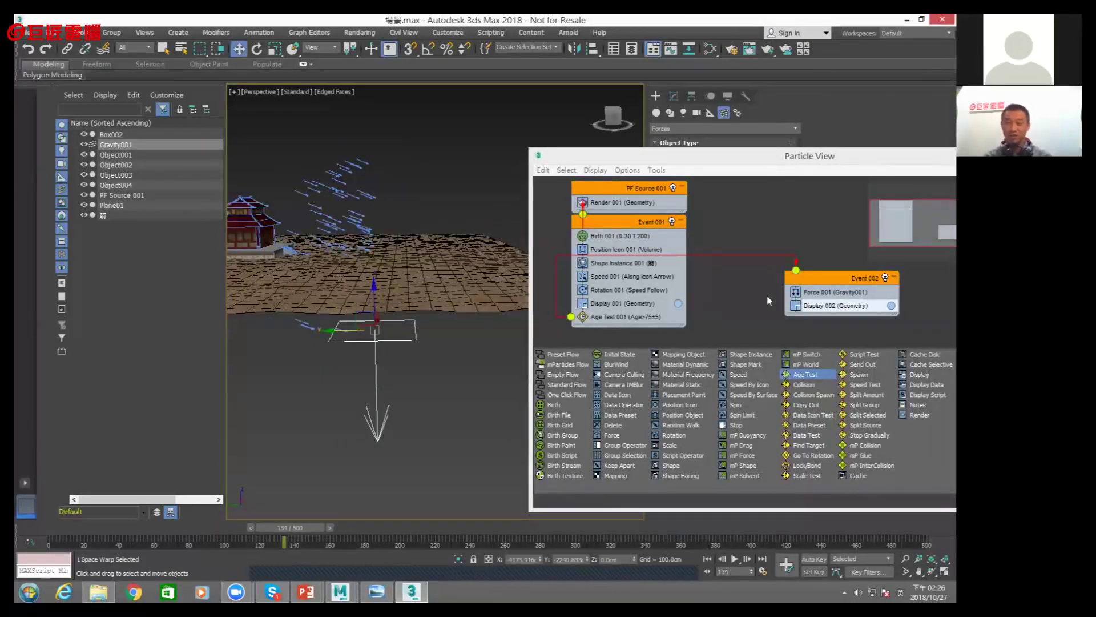
{"action": "left_click_drag", "start_coordinate": [639, 156], "coordinate": [555, 138]}
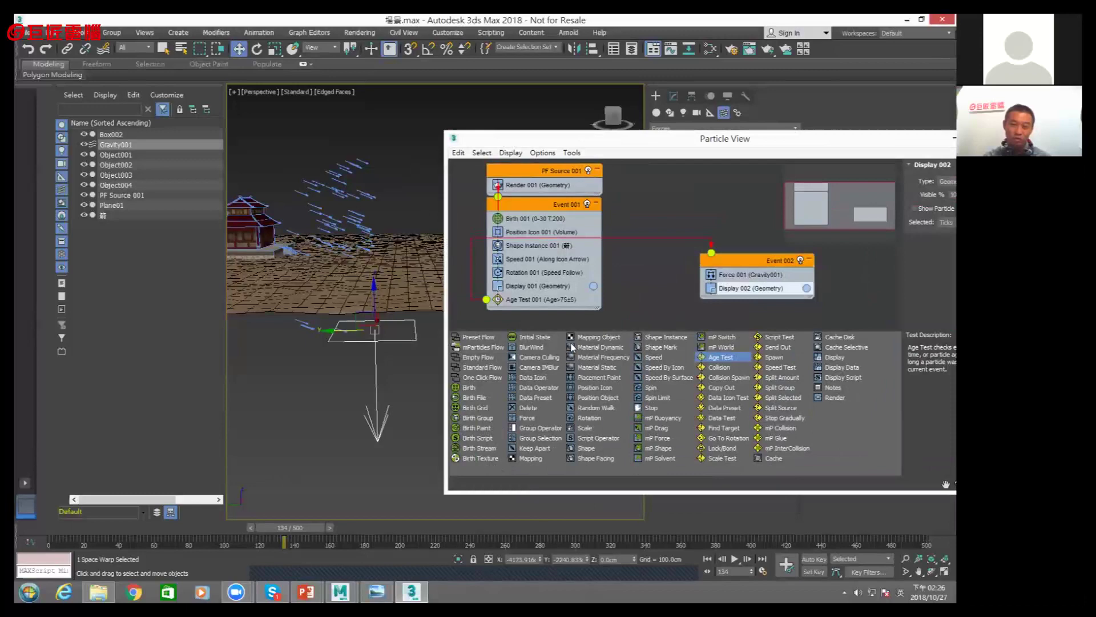
Add a Rotation operator set to Speed Follow to Event 002 and preview at frame 124
{"action": "left_click_drag", "start_coordinate": [589, 418], "coordinate": [751, 290]}
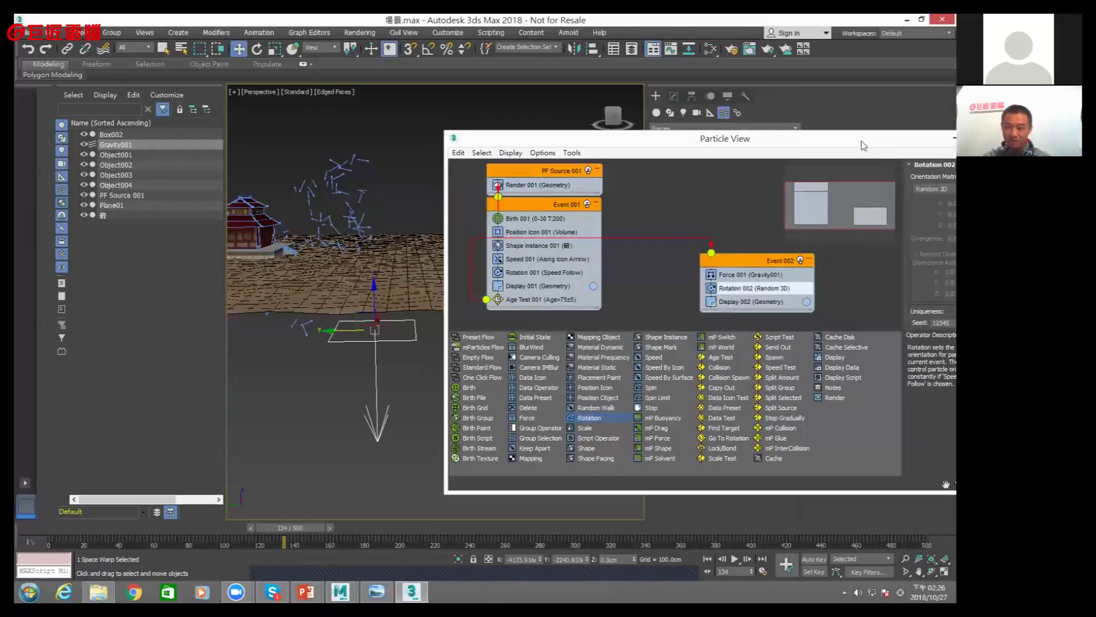
{"action": "left_click", "coordinate": [810, 198]}
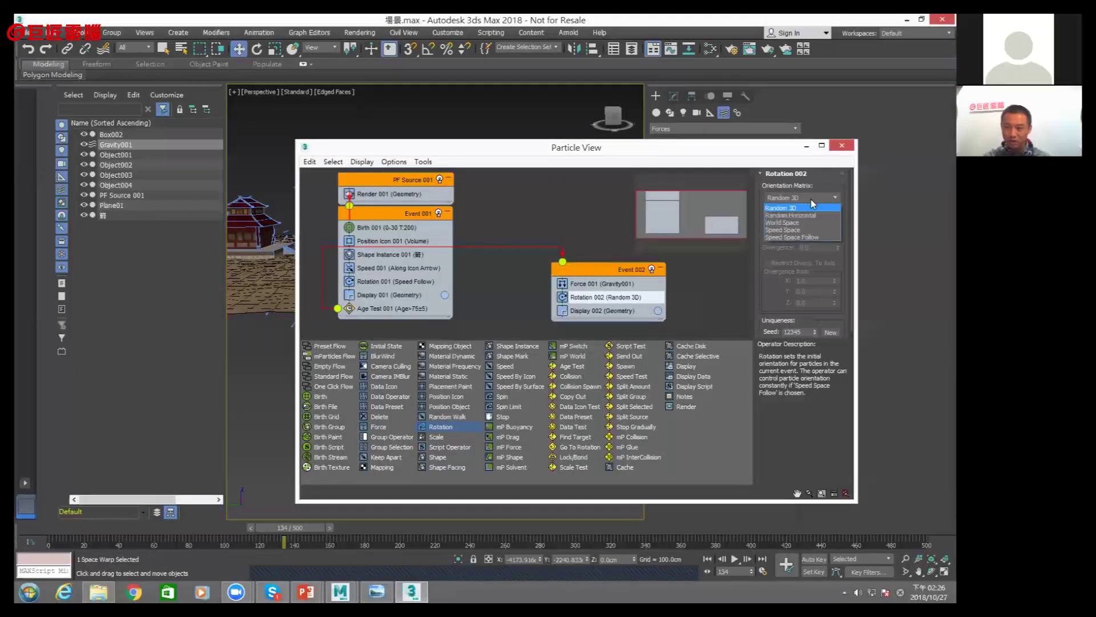
{"action": "left_click", "coordinate": [808, 238]}
{"action": "left_click_drag", "start_coordinate": [515, 154], "coordinate": [710, 129]}
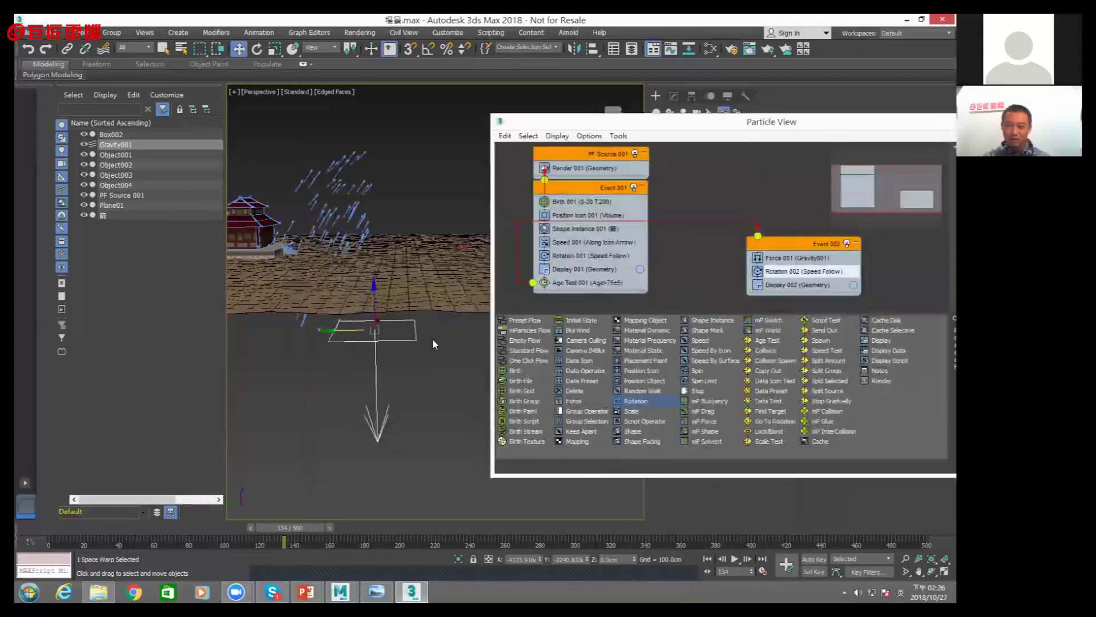
{"action": "left_click_drag", "start_coordinate": [303, 532], "coordinate": [234, 539]}
{"action": "key", "text": "w"}
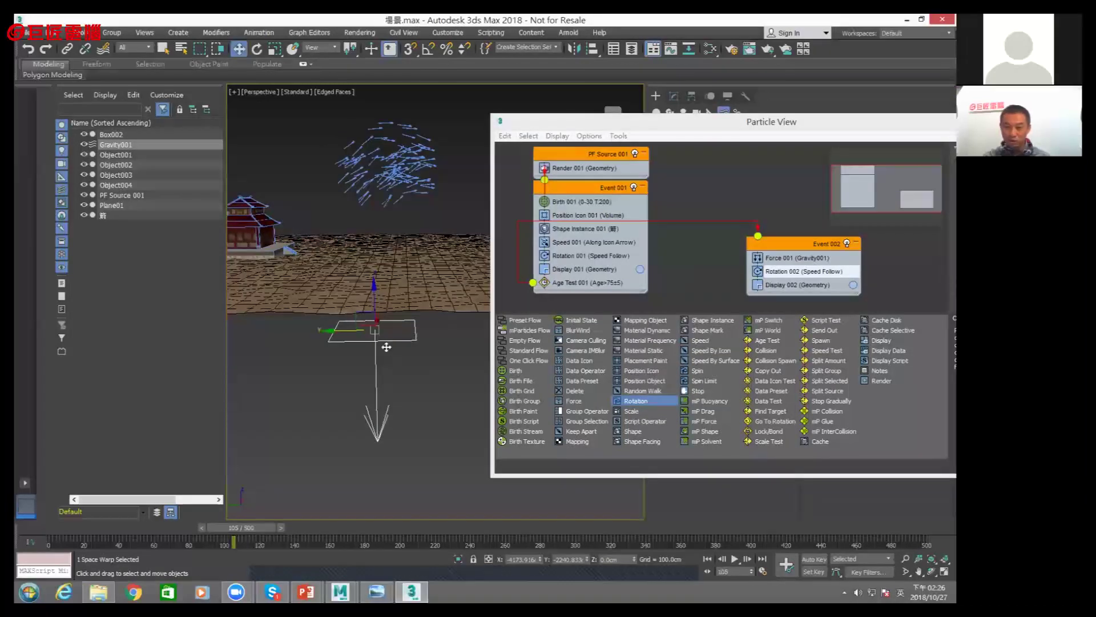
Lower Gravity001's strength from 0.92 to 0.54, scrubbing to check the rain
{"action": "left_click_drag", "start_coordinate": [594, 125], "coordinate": [457, 370]}
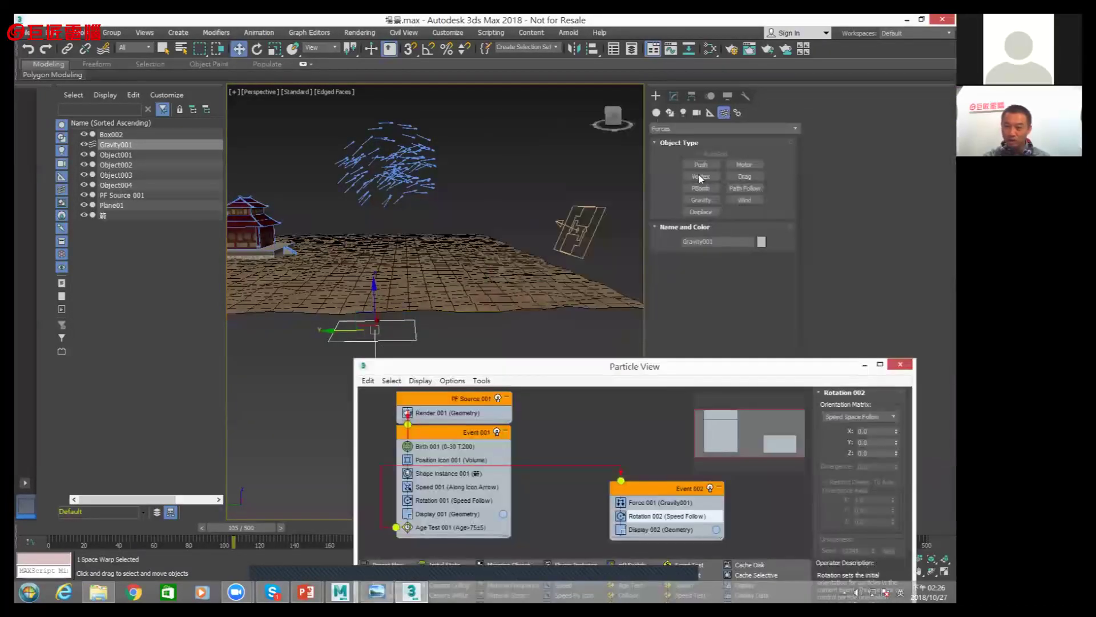
{"action": "left_click", "coordinate": [674, 96]}
{"action": "left_click_drag", "start_coordinate": [756, 281], "coordinate": [758, 285]}
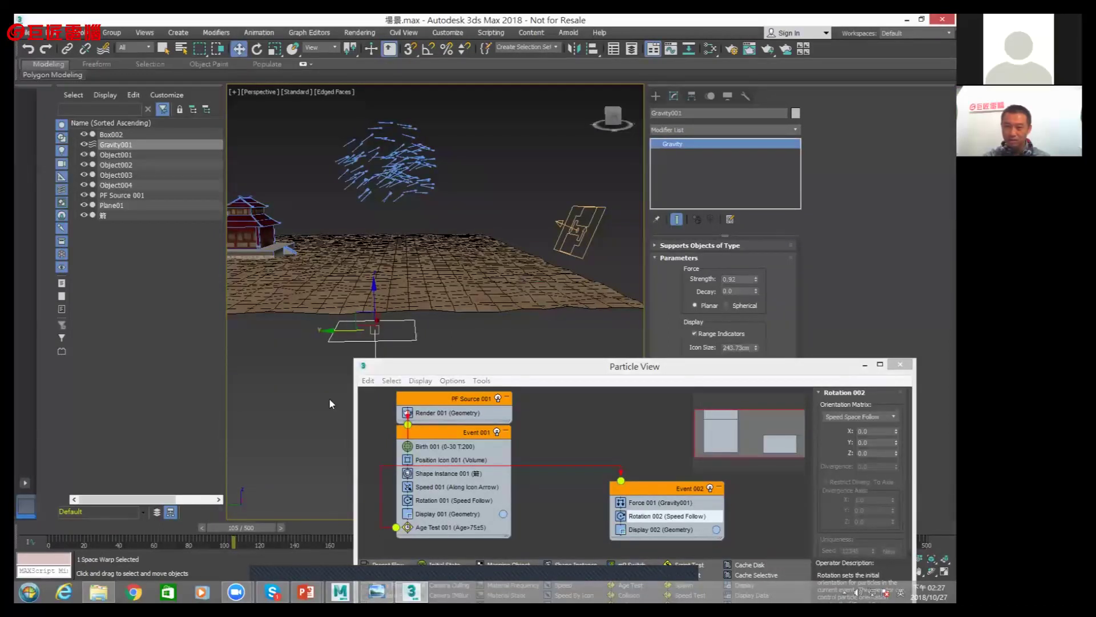
{"action": "left_click_drag", "start_coordinate": [239, 527], "coordinate": [280, 526]}
{"action": "key", "text": "w"}
{"action": "left_click_drag", "start_coordinate": [757, 280], "coordinate": [757, 305]}
{"action": "mouse_move", "coordinate": [297, 529]}
{"action": "left_mouse_down"}
{"action": "mouse_move", "coordinate": [248, 522]}
{"action": "mouse_move", "coordinate": [260, 522]}
{"action": "left_mouse_up"}
{"action": "key", "text": "w"}
Move Event 002 closer to Event 001 and minimize Particle View
{"action": "left_click_drag", "start_coordinate": [554, 368], "coordinate": [599, 232]}
{"action": "left_click_drag", "start_coordinate": [694, 356], "coordinate": [625, 313]}
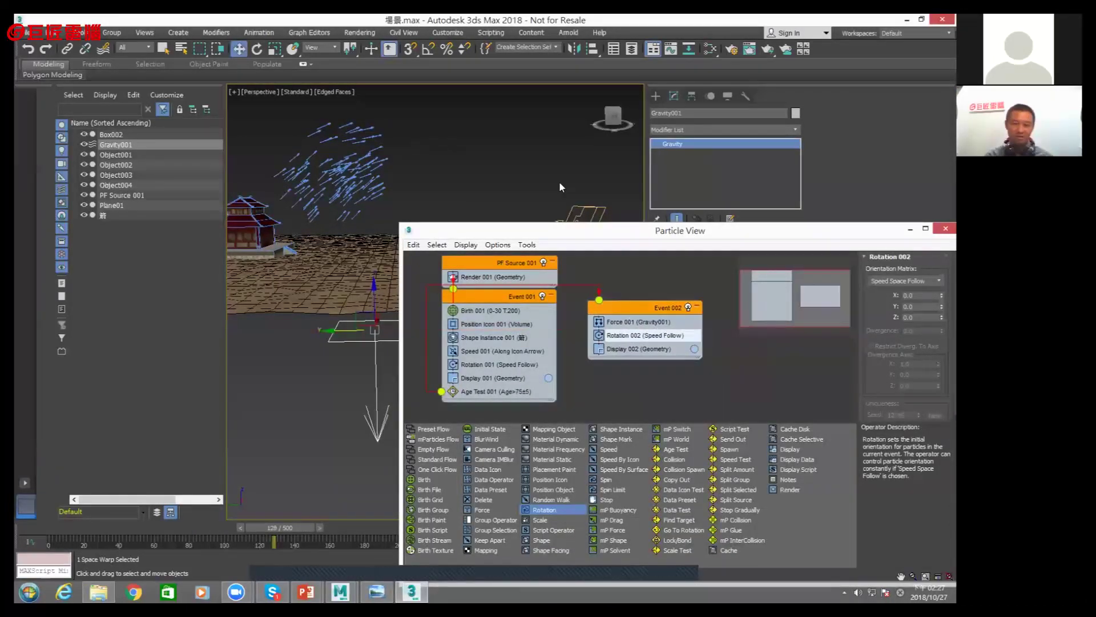
{"action": "left_click", "coordinate": [910, 229]}
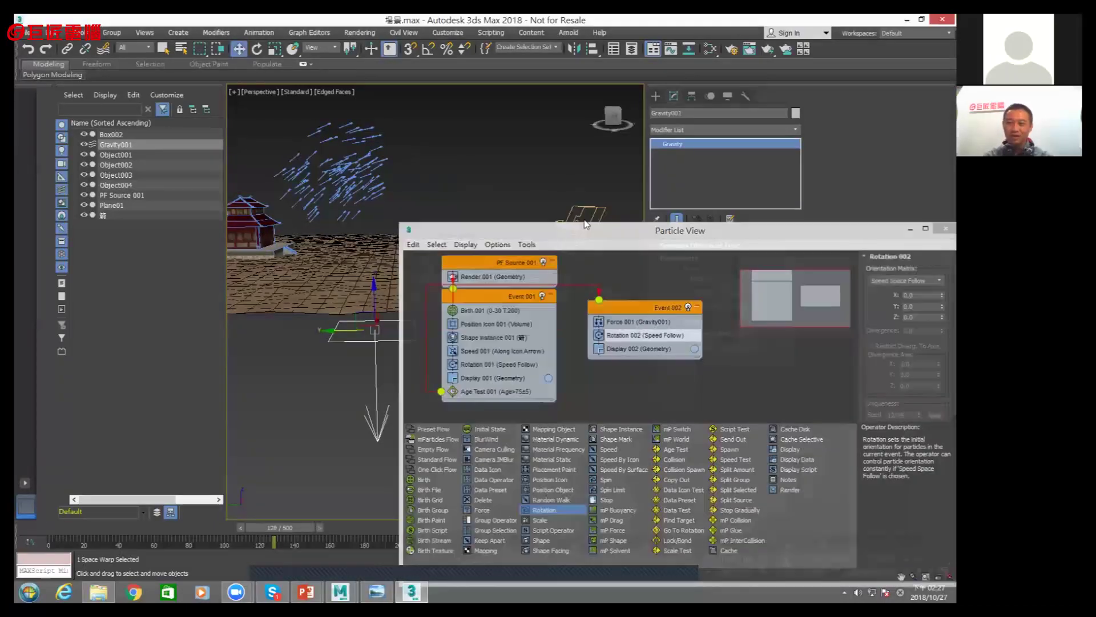
Turn off edged-faces shading and frame the pavilion in a widened perspective viewport
{"action": "mouse_move", "coordinate": [571, 257]}
{"action": "middle_mouse_down", "text": "alt"}
{"action": "mouse_move", "coordinate": [411, 256]}
{"action": "mouse_move", "coordinate": [408, 282]}
{"action": "mouse_move", "coordinate": [466, 272]}
{"action": "mouse_move", "coordinate": [453, 278]}
{"action": "middle_mouse_up", "text": "alt"}
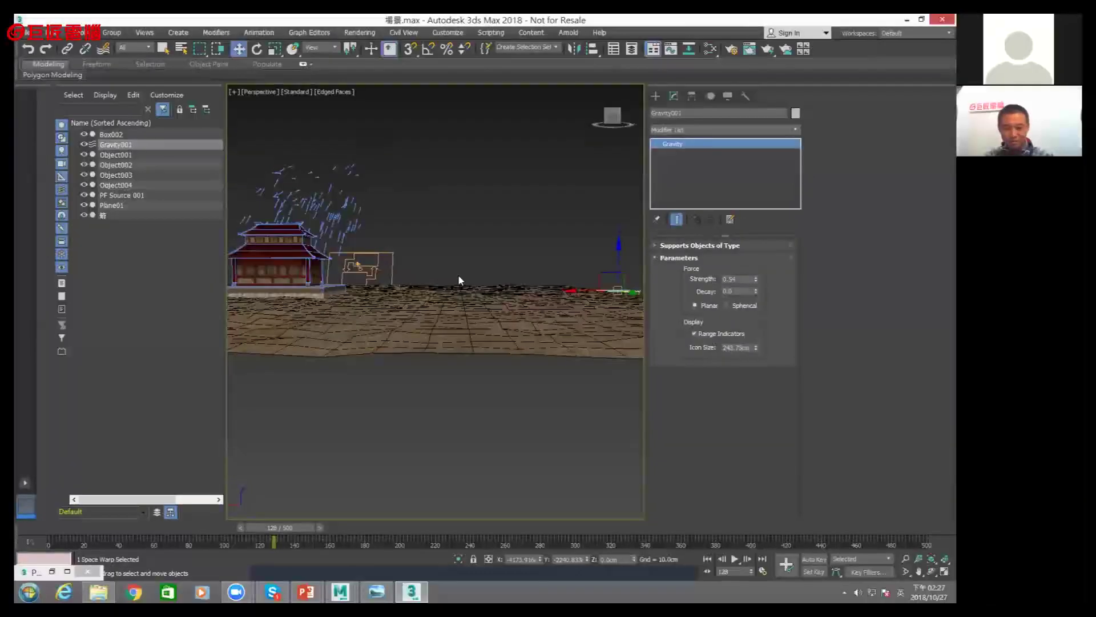
{"action": "left_click", "coordinate": [329, 93]}
{"action": "left_click", "coordinate": [371, 273]}
{"action": "middle_click_drag", "start_coordinate": [371, 272], "coordinate": [450, 307], "text": "alt"}
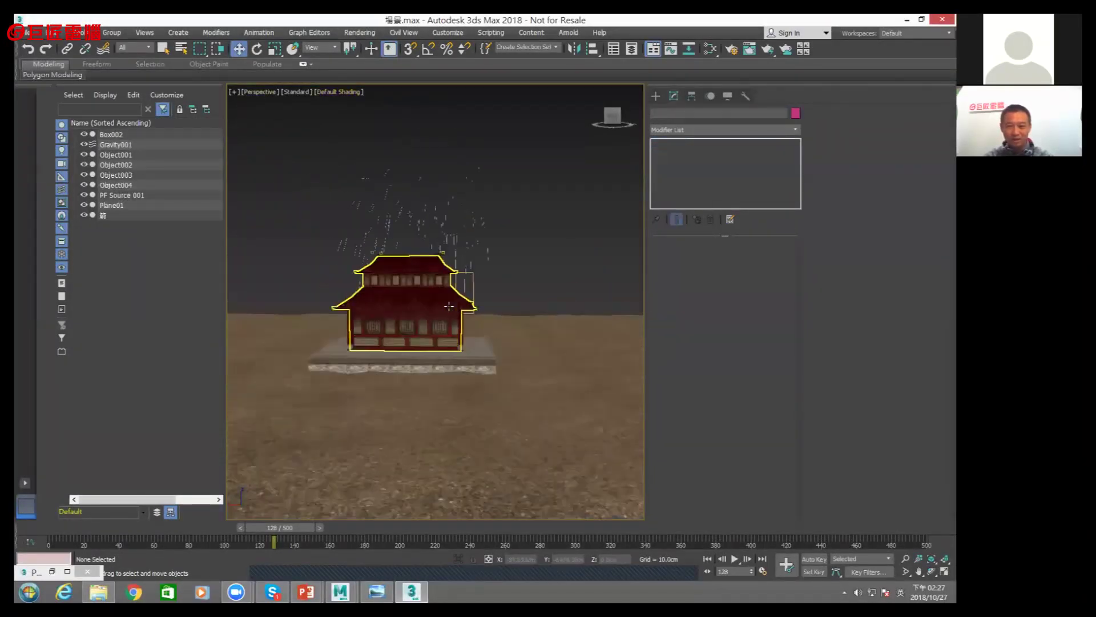
{"action": "scroll", "coordinate": [450, 307], "scroll_direction": "up", "scroll_amount": 2}
{"action": "scroll", "coordinate": [450, 307], "scroll_direction": "up", "scroll_amount": 1}
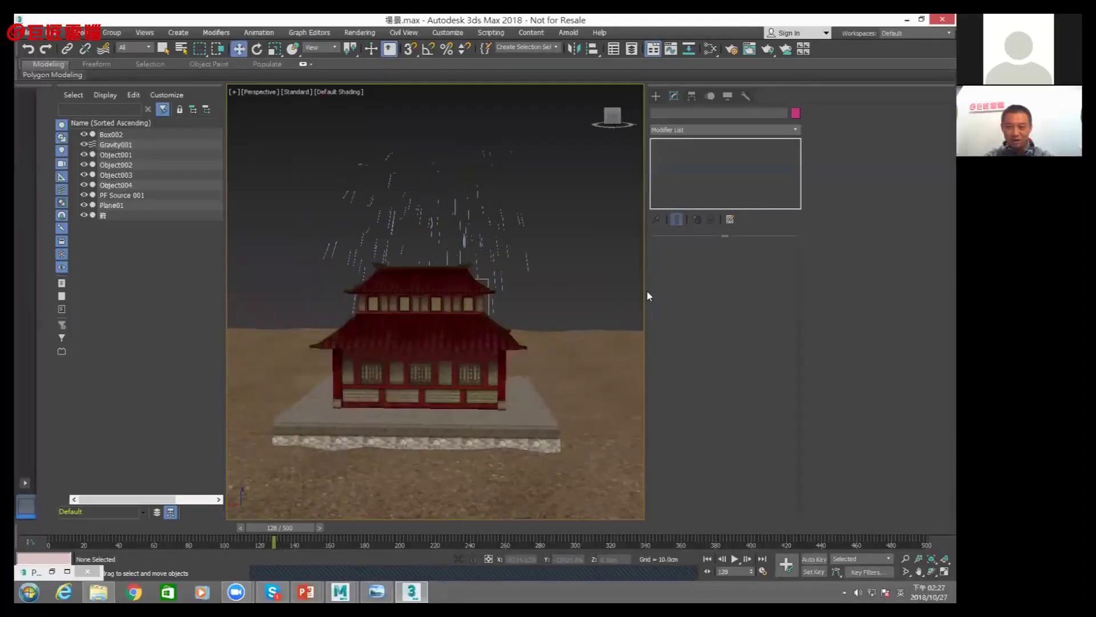
{"action": "left_click_drag", "start_coordinate": [644, 291], "coordinate": [853, 299]}
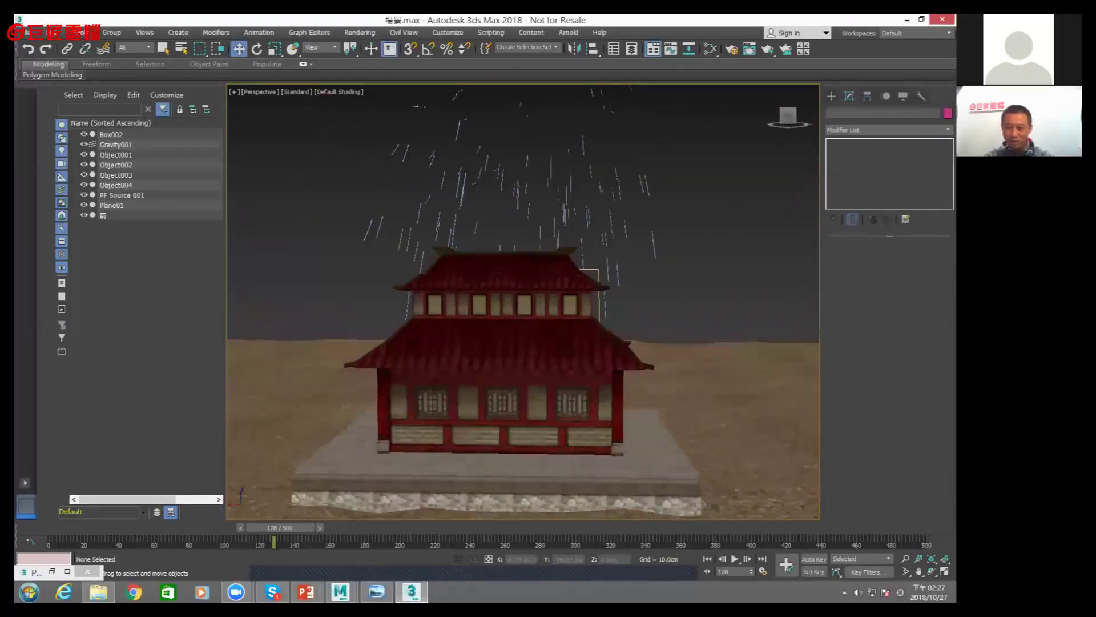
{"action": "scroll", "coordinate": [628, 291], "scroll_direction": "down", "scroll_amount": 1}
{"action": "scroll", "coordinate": [617, 297], "scroll_direction": "down", "scroll_amount": 1}
{"action": "scroll", "coordinate": [605, 303], "scroll_direction": "down", "scroll_amount": 2}
{"action": "mouse_move", "coordinate": [600, 302]}
{"action": "middle_mouse_down"}
{"action": "mouse_move", "coordinate": [571, 316]}
{"action": "mouse_move", "coordinate": [580, 329]}
{"action": "middle_mouse_up"}
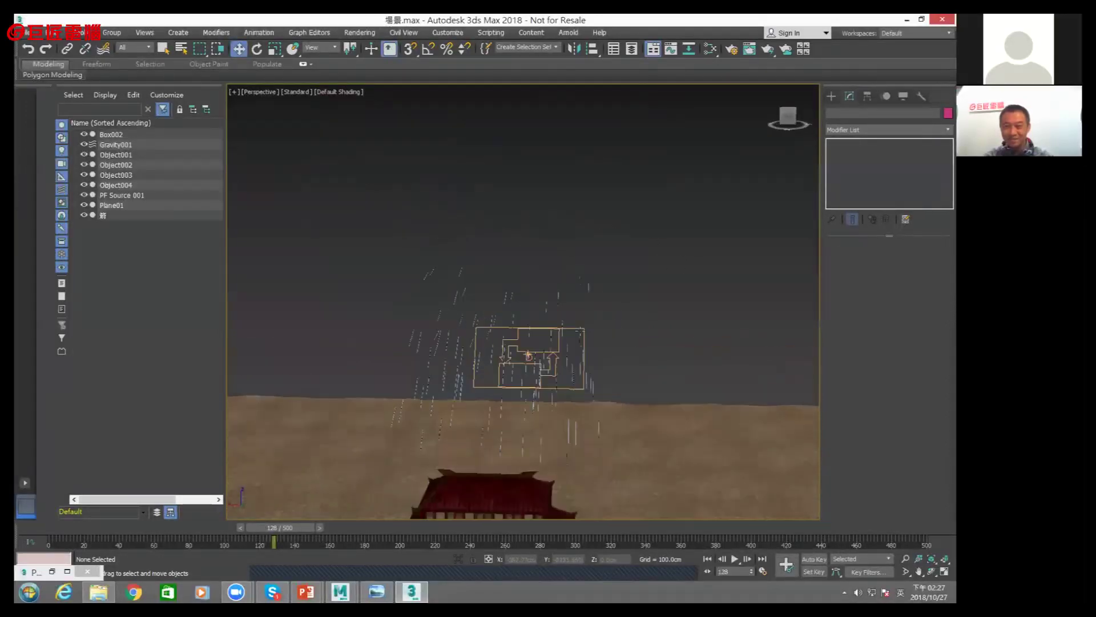
Increase PF Source 001's emitter width so the rain covers the pavilion
{"action": "left_click", "coordinate": [584, 335]}
{"action": "left_click_drag", "start_coordinate": [925, 347], "coordinate": [927, 323]}
{"action": "middle_click_drag", "start_coordinate": [662, 337], "coordinate": [667, 321], "text": "alt"}
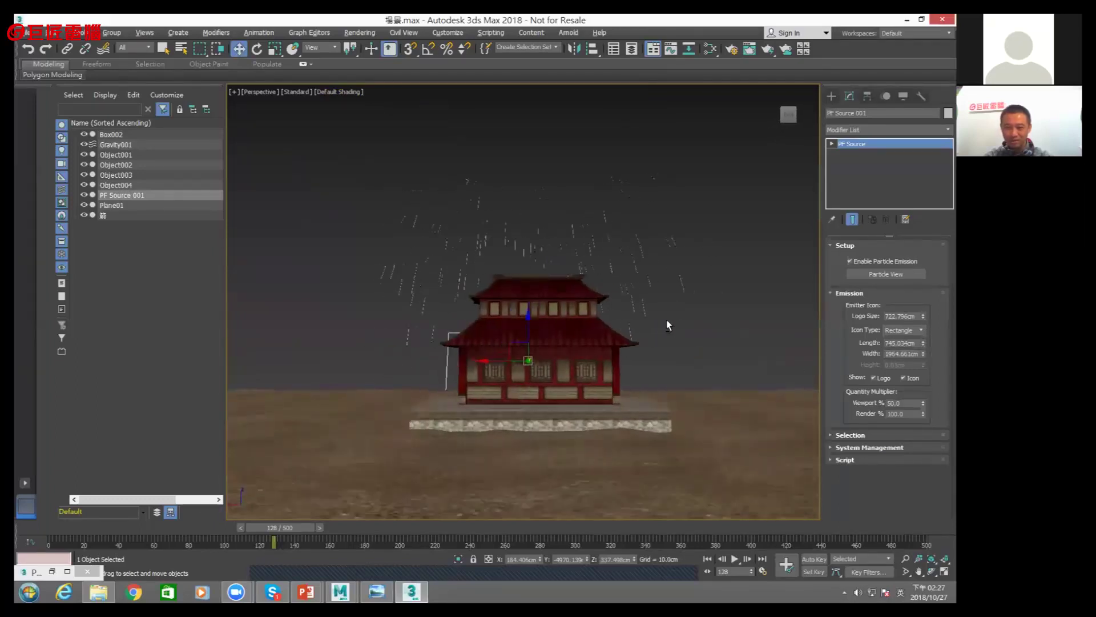
{"action": "left_click", "coordinate": [561, 198]}
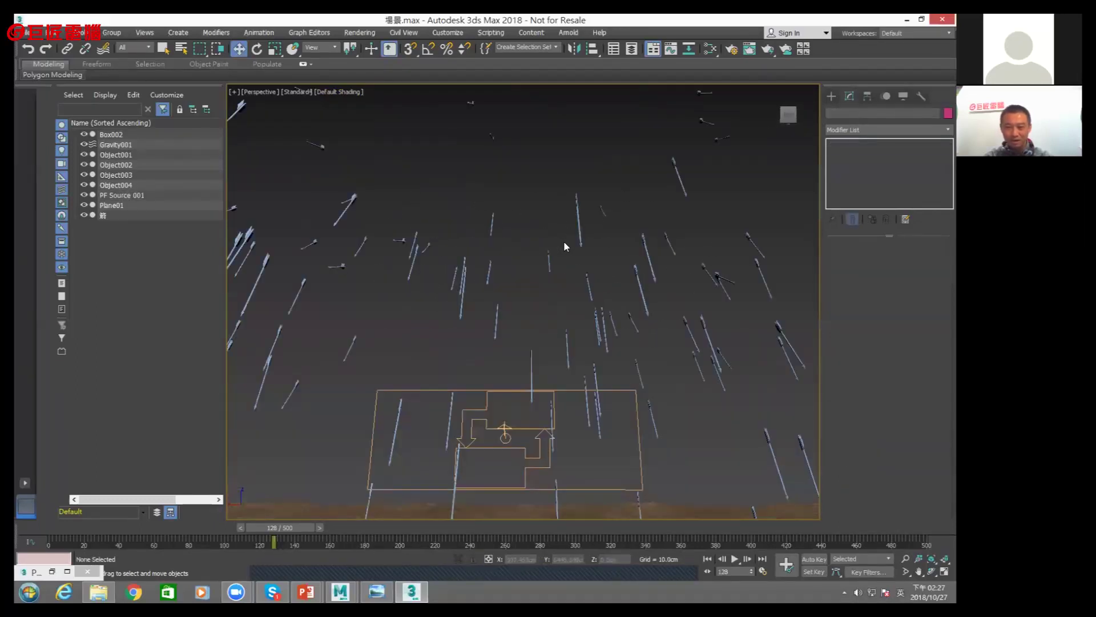
Play the rain animation from the start, rewind to frame 0, and restore Particle View
{"action": "left_click", "coordinate": [707, 559]}
{"action": "left_click", "coordinate": [735, 559]}
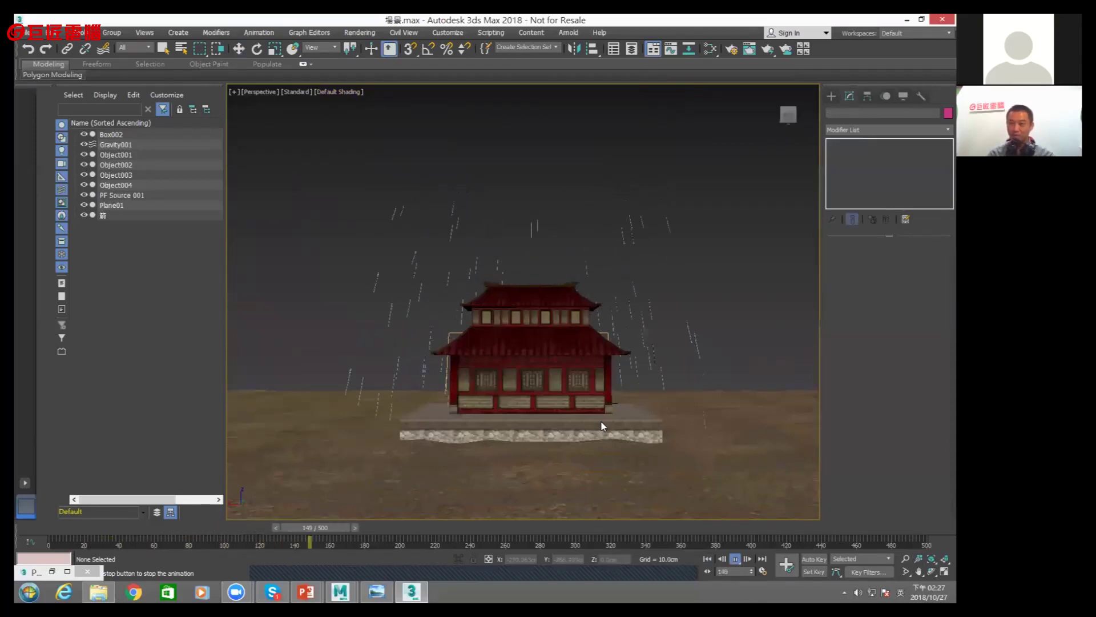
{"action": "left_click", "coordinate": [736, 558]}
{"action": "left_click", "coordinate": [707, 558]}
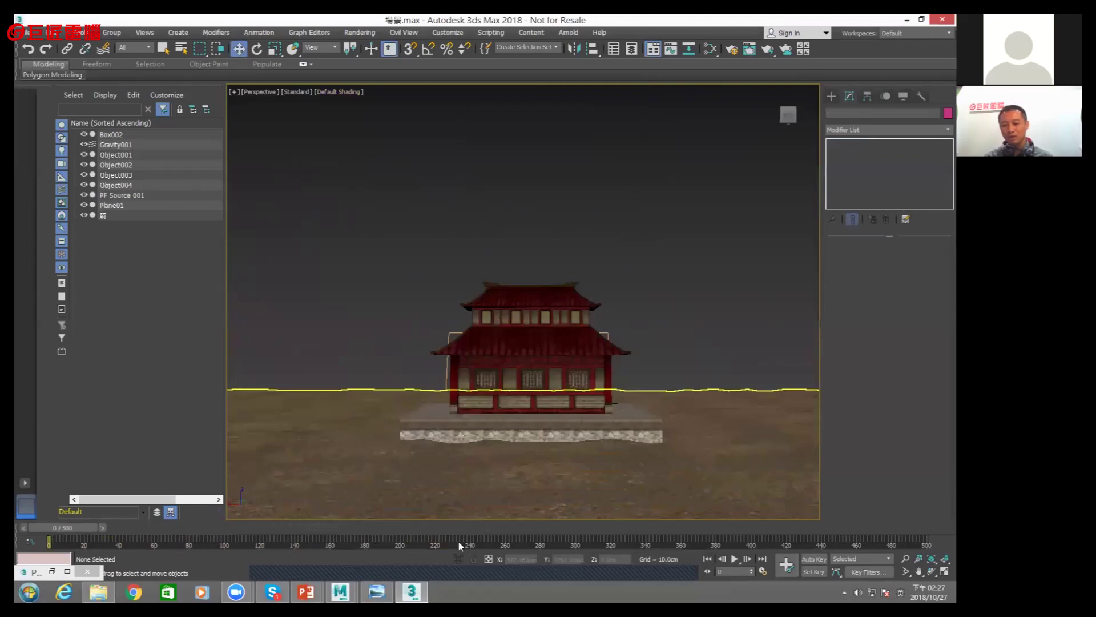
{"action": "left_click", "coordinate": [52, 572]}
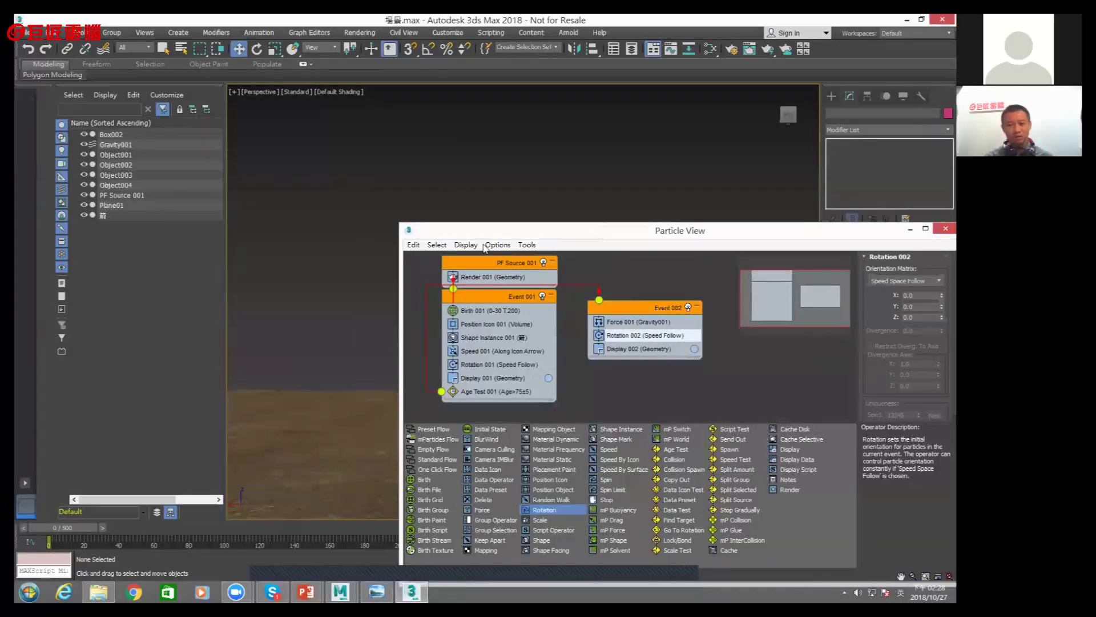
{"action": "left_click_drag", "start_coordinate": [555, 236], "coordinate": [556, 319]}
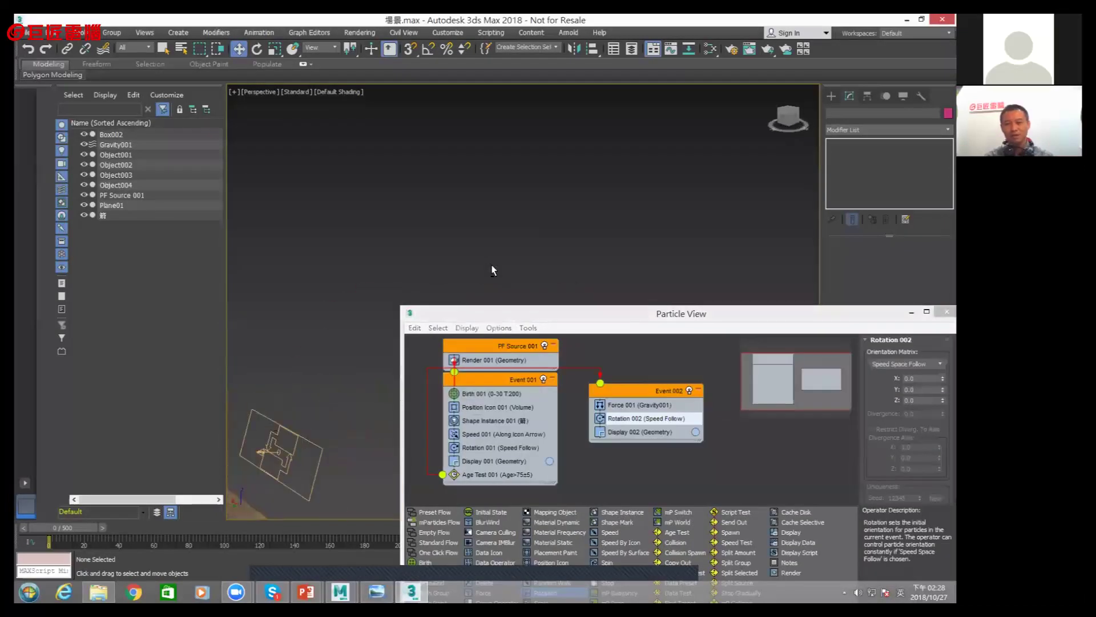
{"action": "middle_click_drag", "start_coordinate": [398, 242], "coordinate": [559, 165]}
{"action": "scroll", "coordinate": [558, 166], "scroll_direction": "up", "scroll_amount": 2}
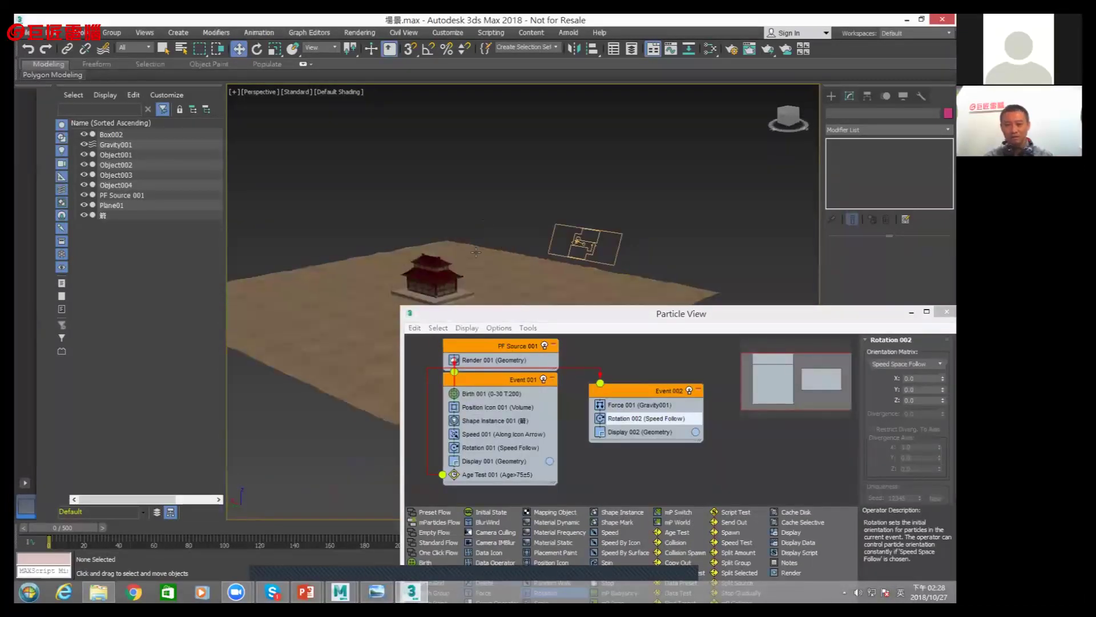
{"action": "scroll", "coordinate": [469, 262], "scroll_direction": "up", "scroll_amount": 2}
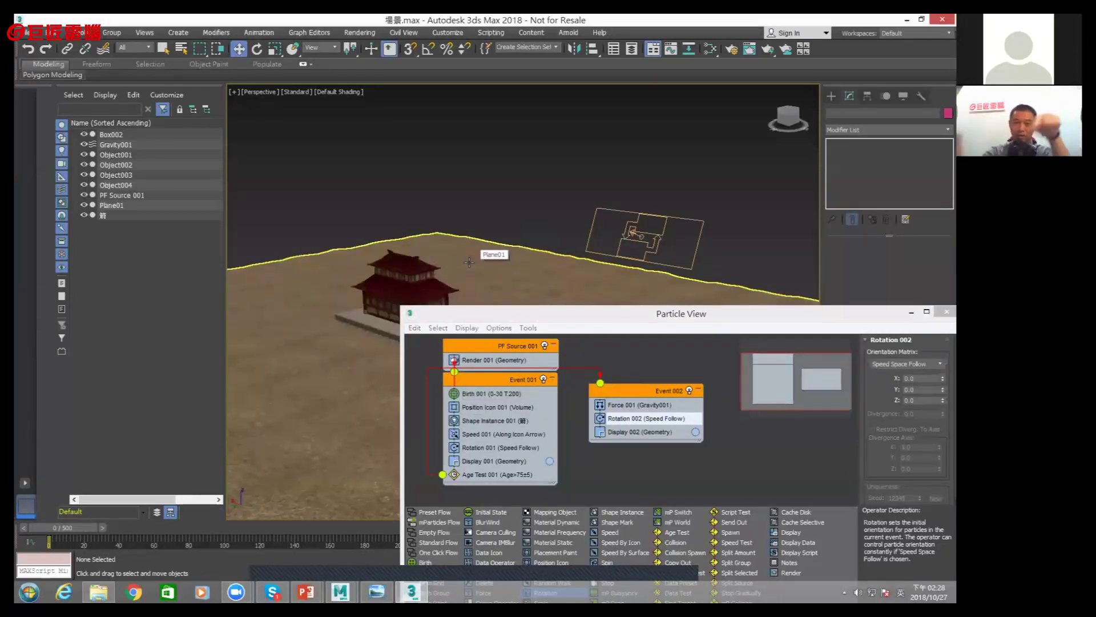
{"action": "left_click_drag", "start_coordinate": [503, 318], "coordinate": [428, 147]}
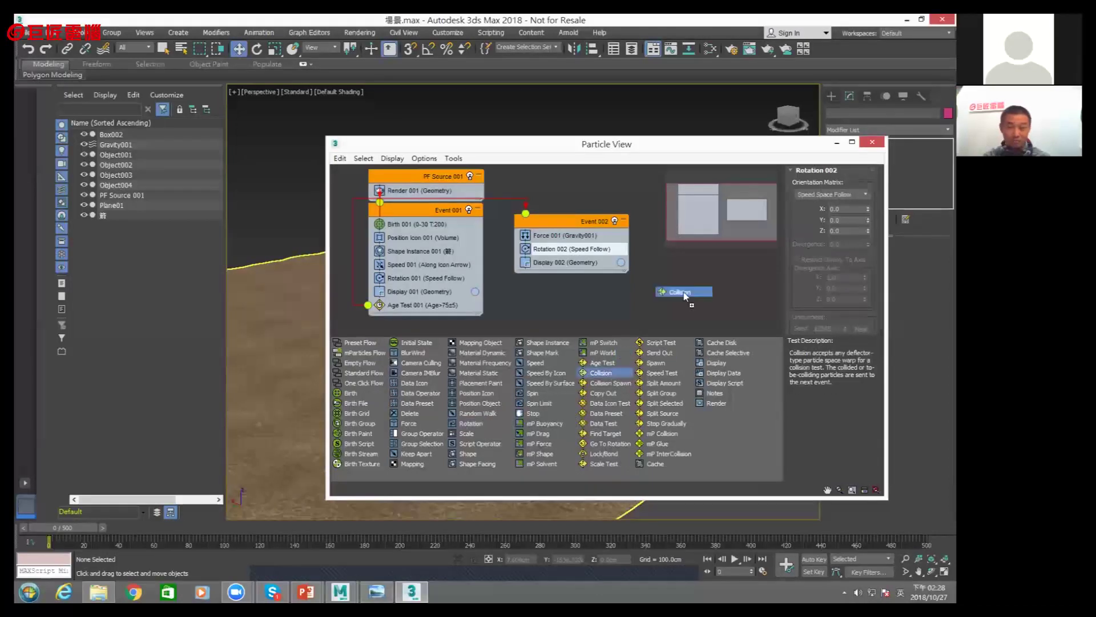
Create a Collision test as a new Event 003, then delete that event
{"action": "left_click_drag", "start_coordinate": [607, 374], "coordinate": [697, 272]}
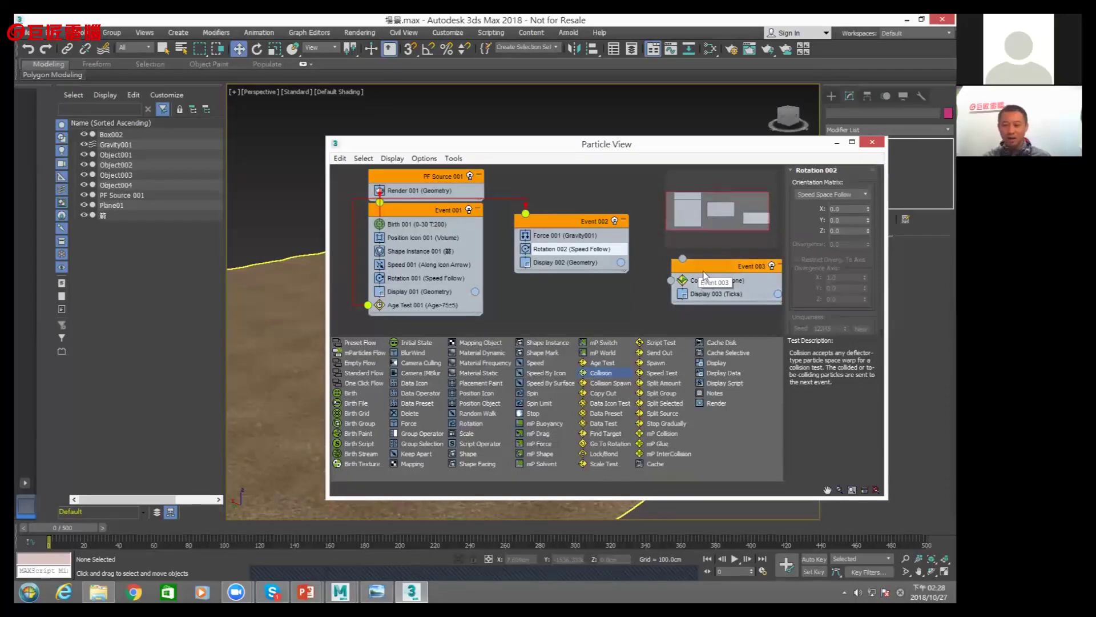
{"action": "left_click", "coordinate": [702, 262]}
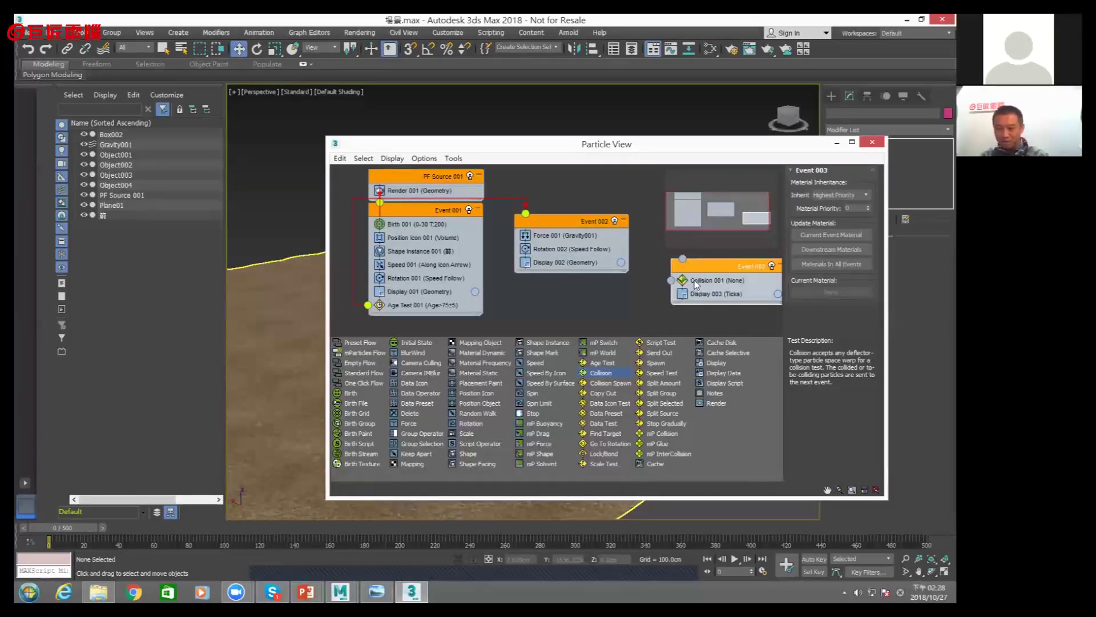
{"action": "left_click_drag", "start_coordinate": [694, 280], "coordinate": [646, 292]}
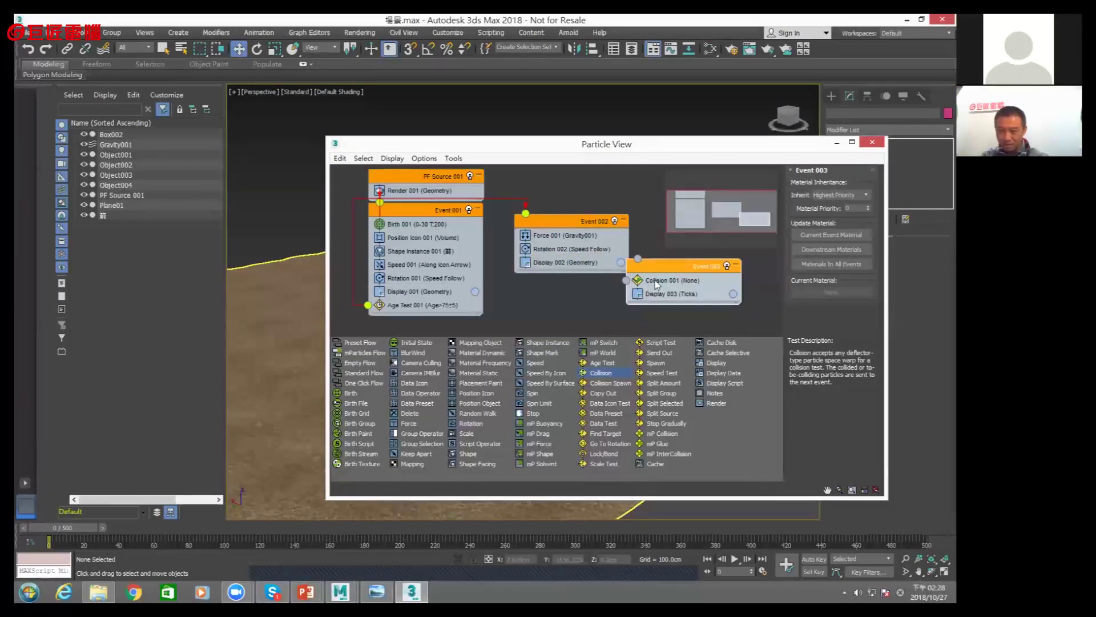
{"action": "left_click", "coordinate": [656, 284]}
{"action": "right_click", "coordinate": [656, 282]}
{"action": "left_click", "coordinate": [680, 269]}
{"action": "right_click", "coordinate": [679, 270]}
{"action": "left_click", "coordinate": [714, 360]}
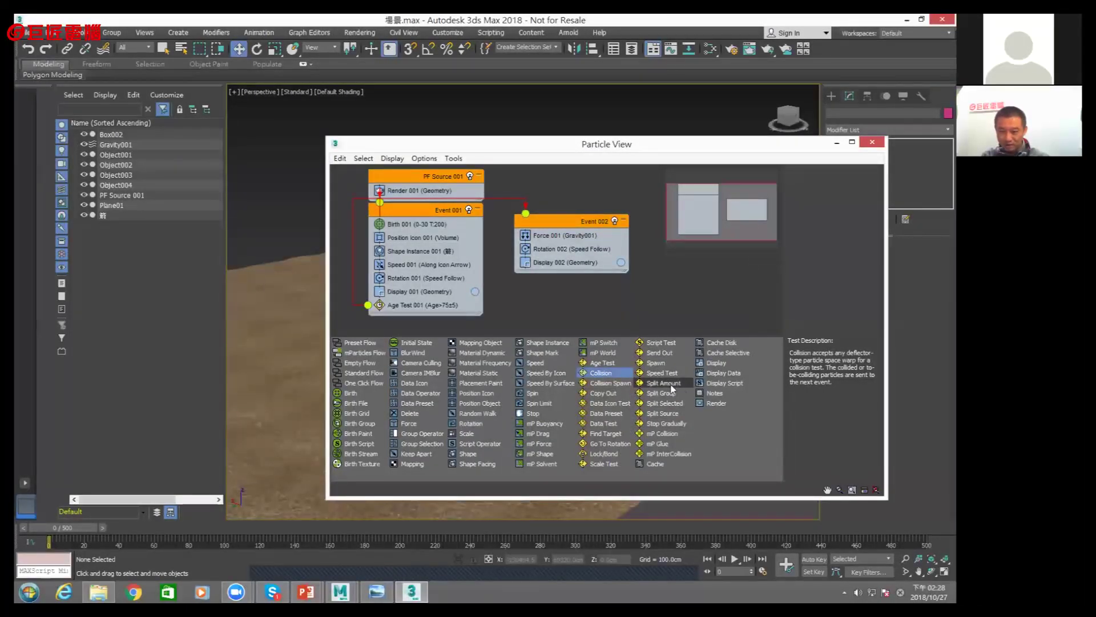
Create a new Event 003 with a Split Amount test and drop a Collision test into Event 002
{"action": "left_click_drag", "start_coordinate": [673, 386], "coordinate": [708, 283]}
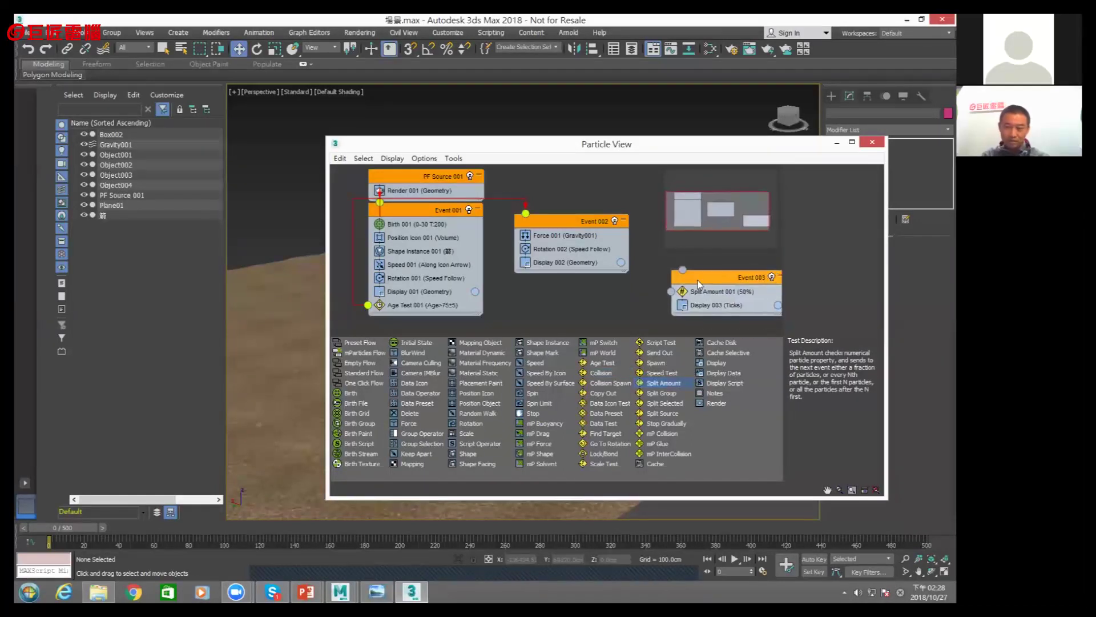
{"action": "left_click_drag", "start_coordinate": [559, 226], "coordinate": [537, 225]}
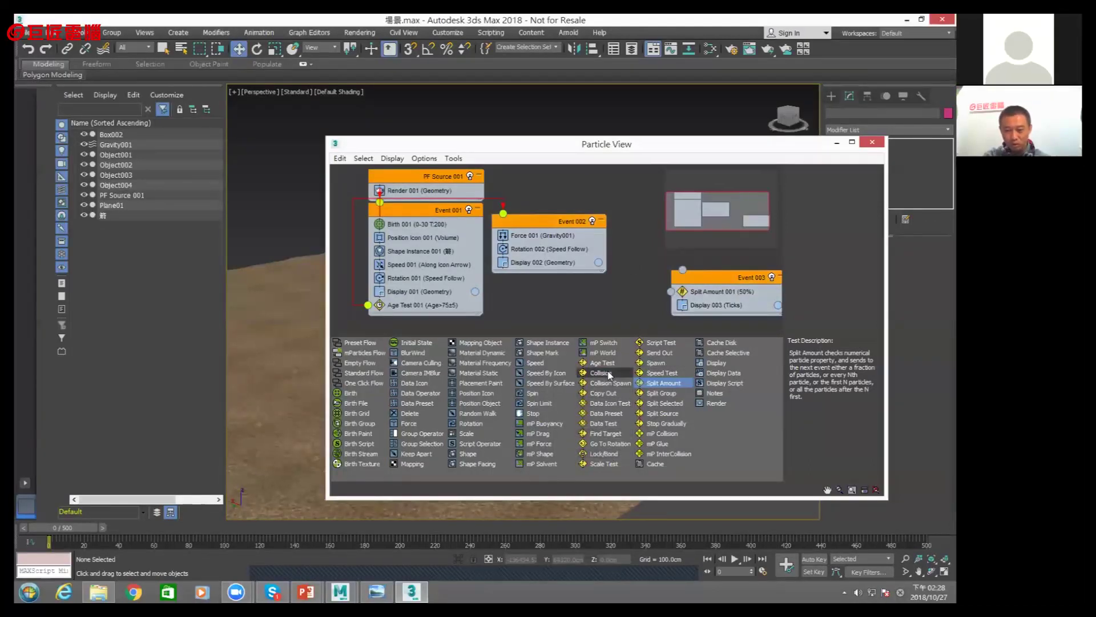
{"action": "left_click_drag", "start_coordinate": [604, 375], "coordinate": [530, 287]}
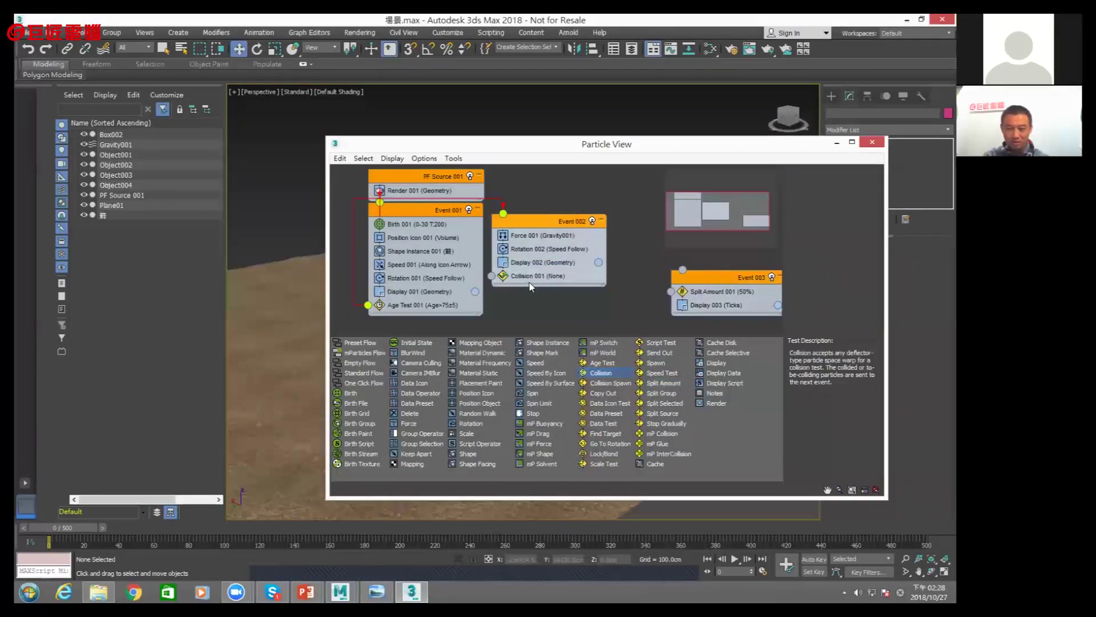
Inspect Collision 001's settings, orbit the terrain and pavilion, then switch to the PowerPoint slideshow
{"action": "left_click", "coordinate": [521, 278]}
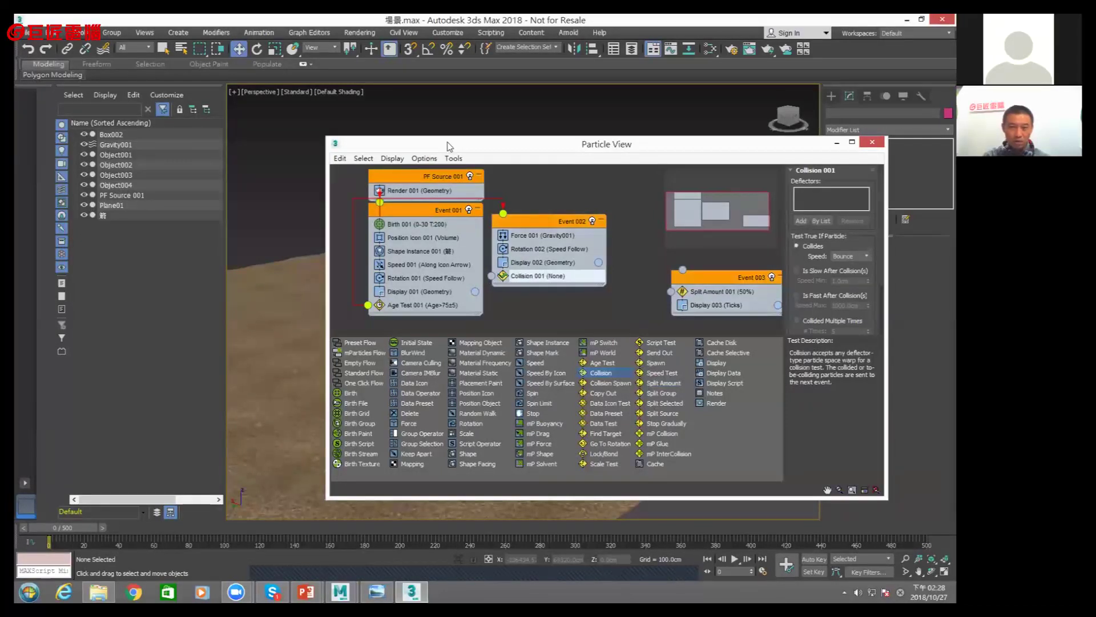
{"action": "left_click_drag", "start_coordinate": [457, 144], "coordinate": [520, 384]}
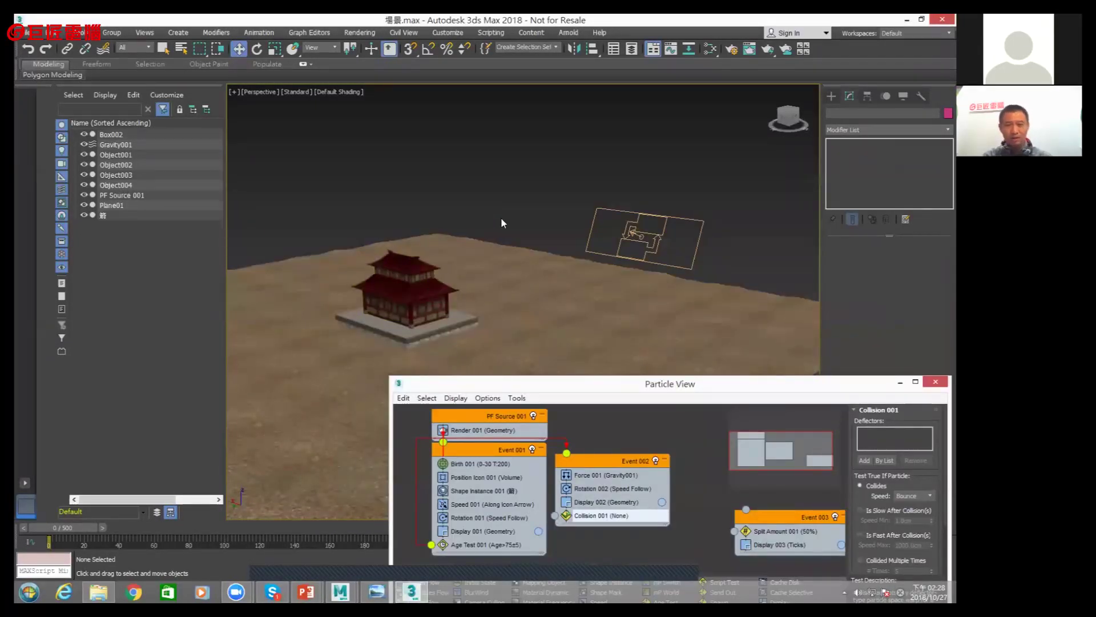
{"action": "middle_click_drag", "start_coordinate": [502, 219], "coordinate": [339, 549], "text": "alt"}
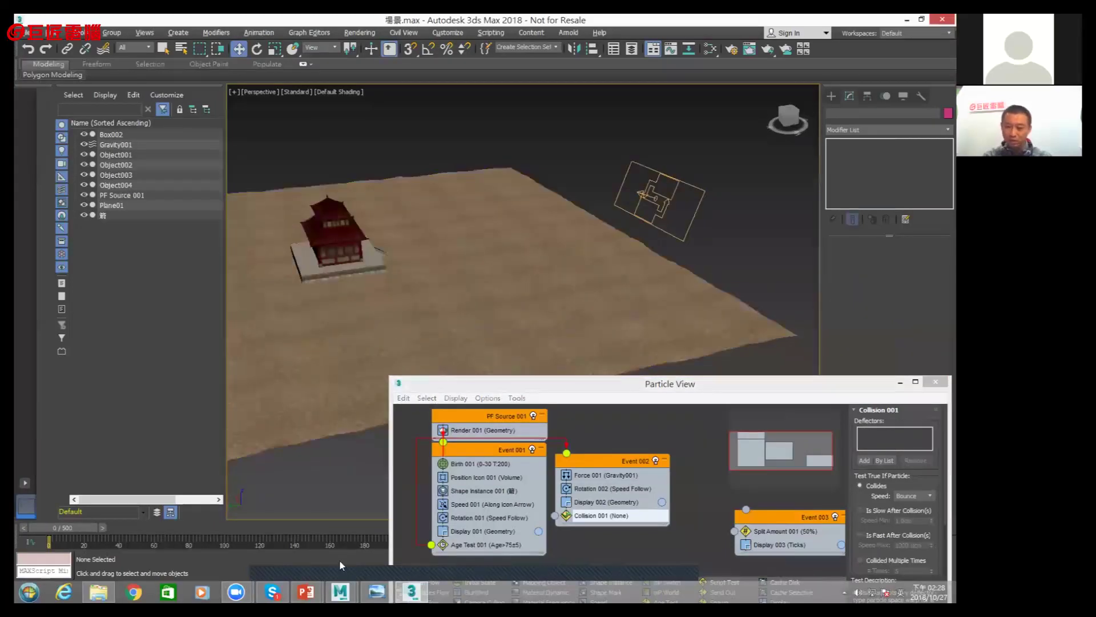
{"action": "mouse_move", "coordinate": [306, 592]}
{"action": "left_click", "coordinate": [365, 517]}
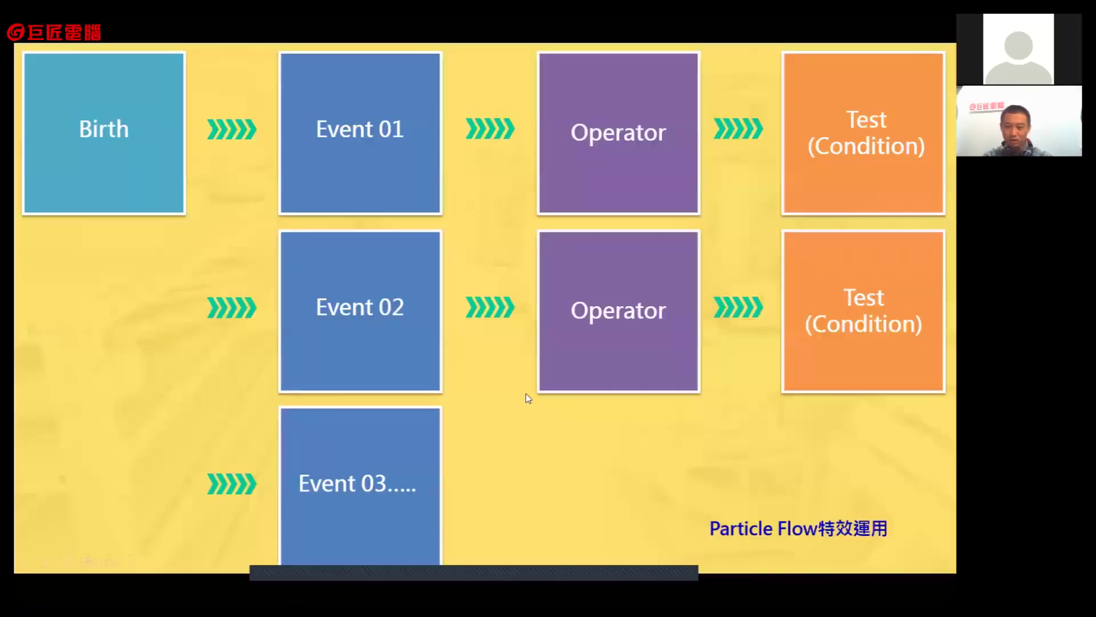
Page through the Particle Flow slides, then return to 3ds Max
{"action": "key", "text": "Right"}
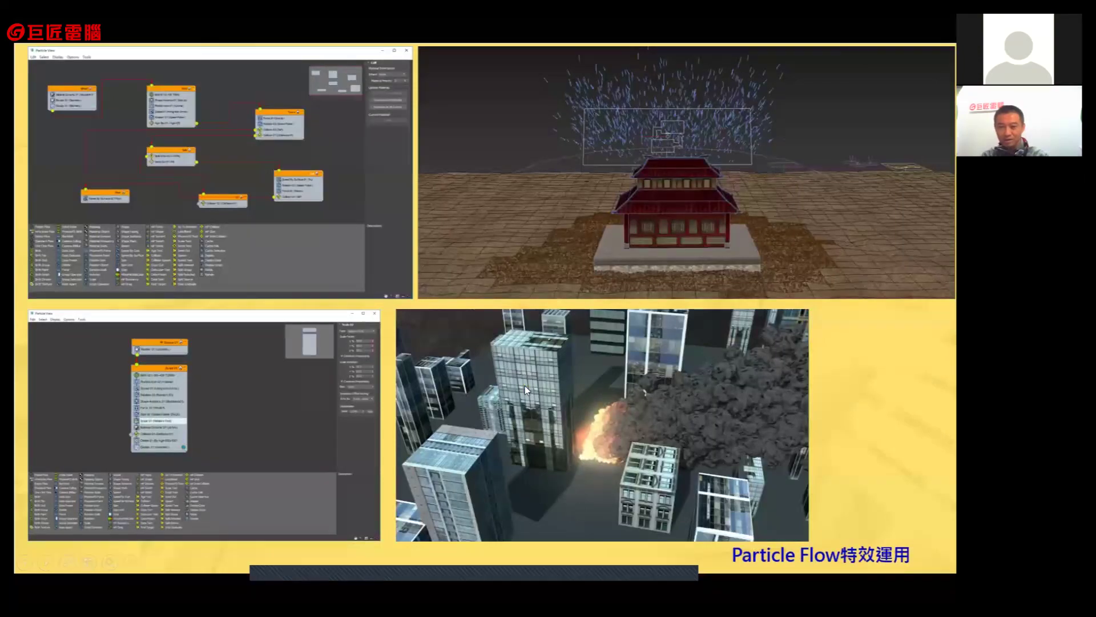
{"action": "key", "text": "Left"}
{"action": "key", "text": "Left"}
{"action": "key", "text": "Left"}
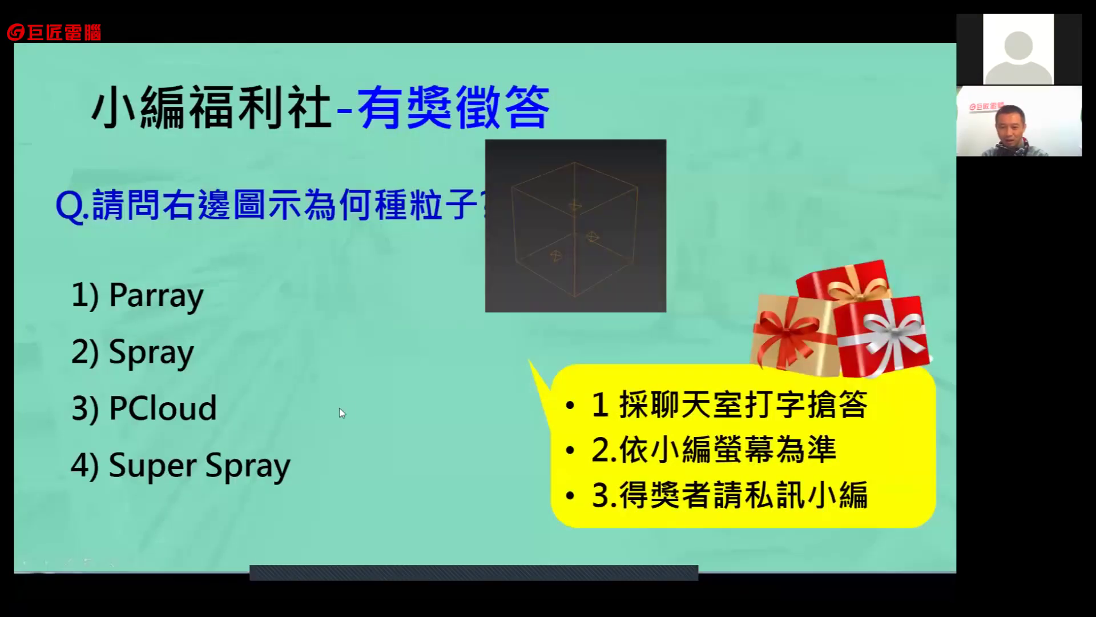
{"action": "key", "text": "Right"}
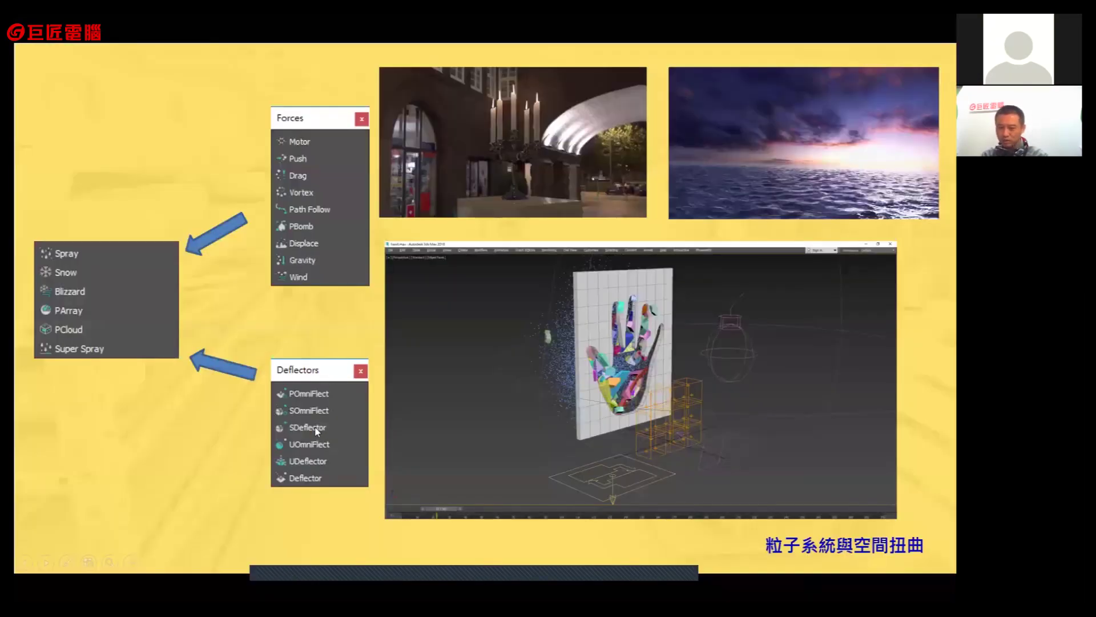
{"action": "key", "text": "Right"}
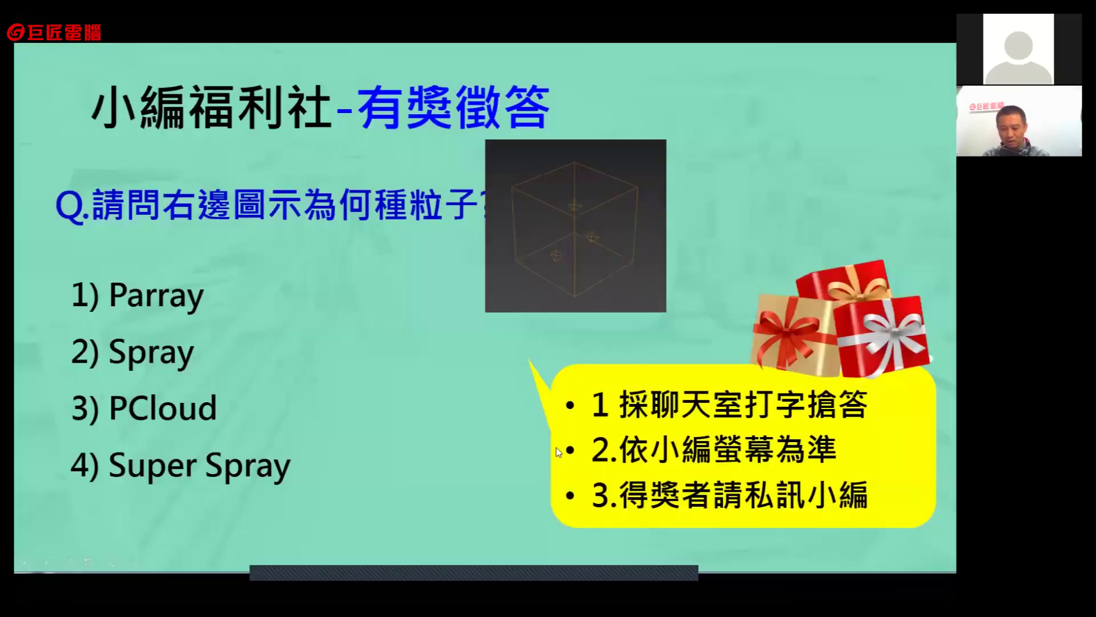
{"action": "key", "text": "Right"}
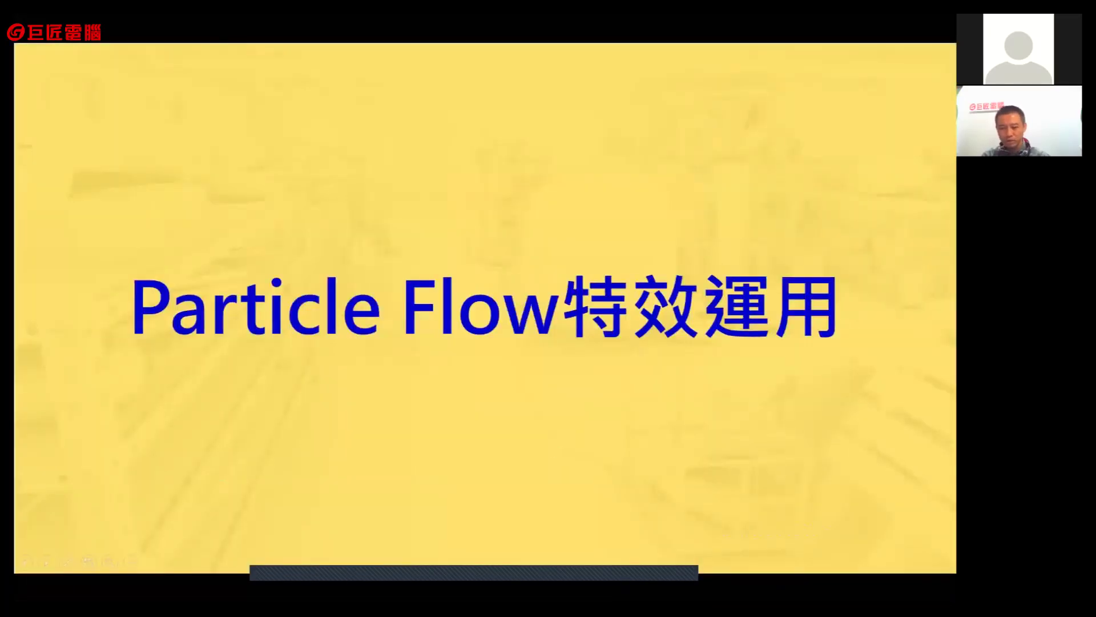
{"action": "key", "text": "alt+Tab"}
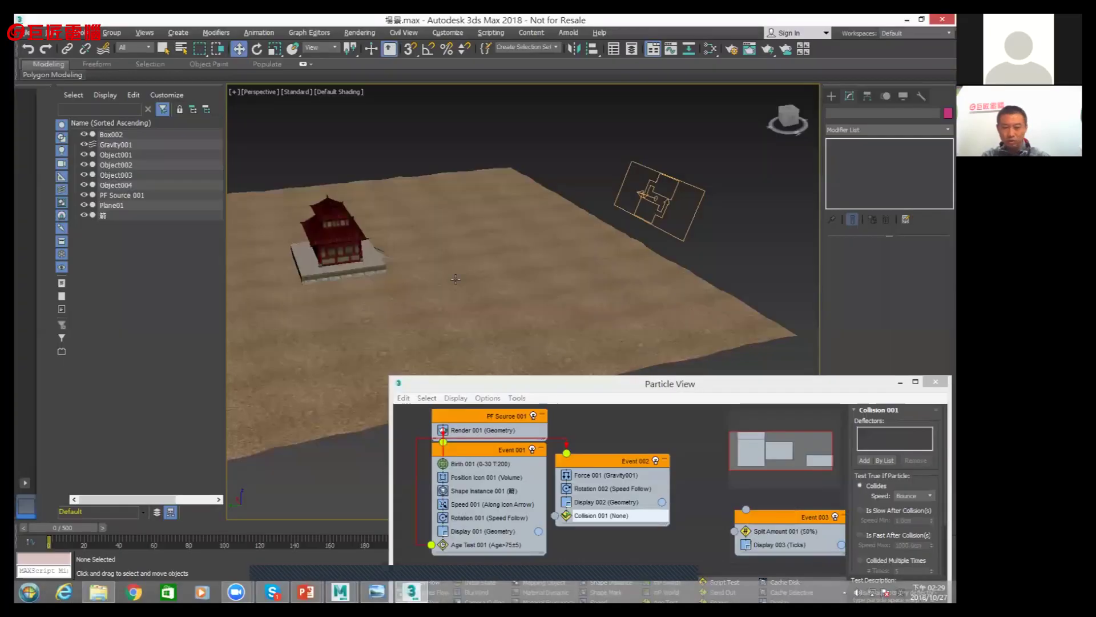
Place three UDeflector space warps beside the terrain
{"action": "left_click", "coordinate": [174, 34]}
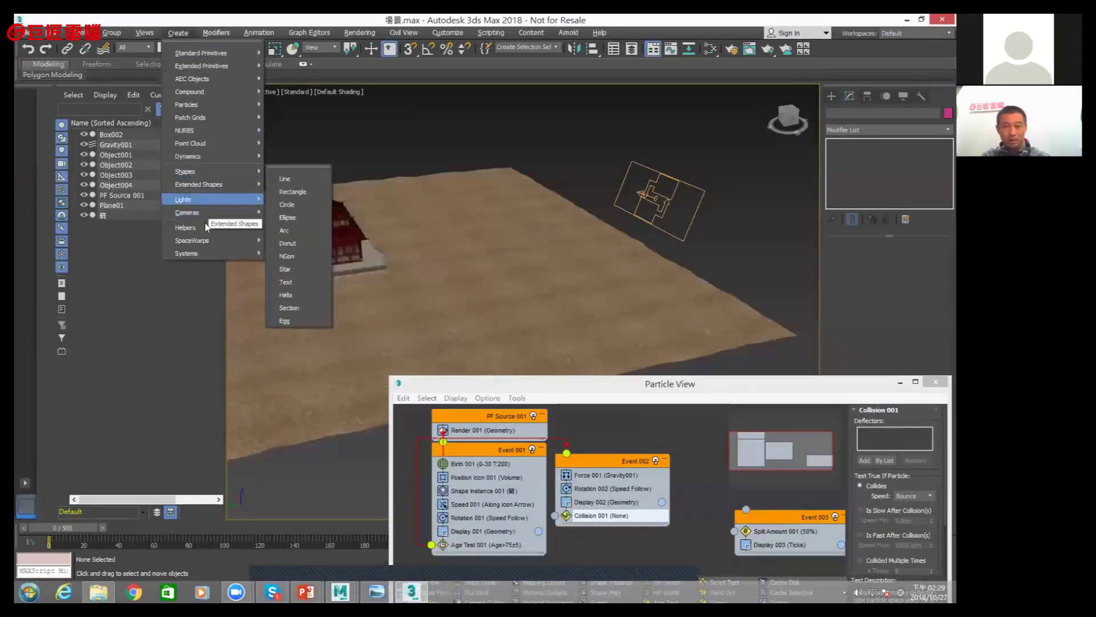
{"action": "mouse_move", "coordinate": [193, 239]}
{"action": "mouse_move", "coordinate": [294, 260]}
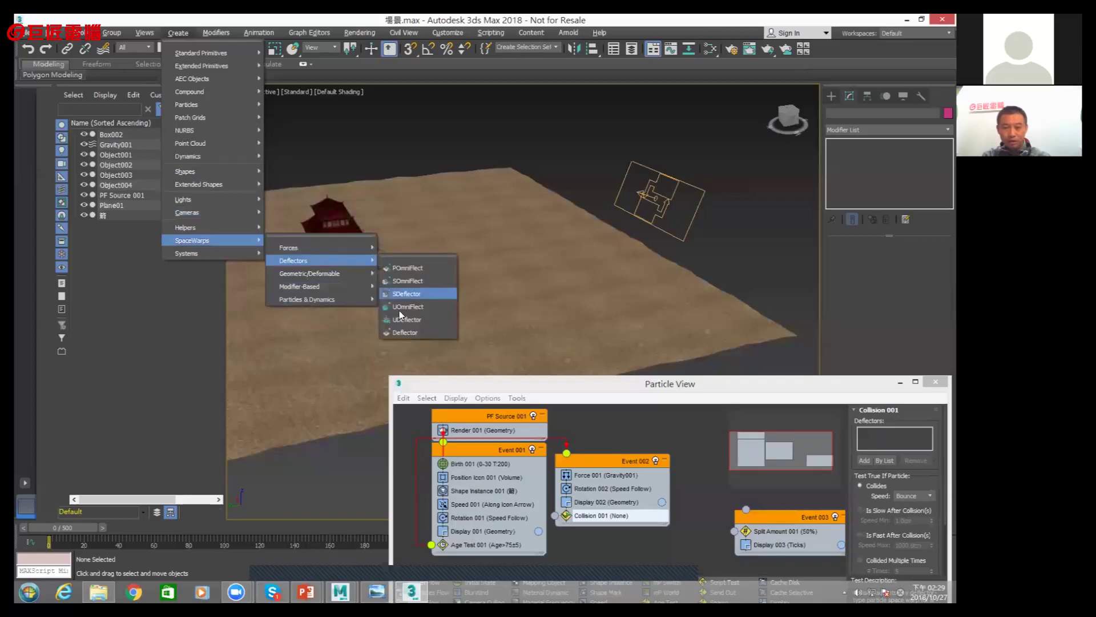
{"action": "left_click", "coordinate": [434, 332]}
{"action": "left_click_drag", "start_coordinate": [690, 268], "coordinate": [687, 301]}
{"action": "key", "text": "w"}
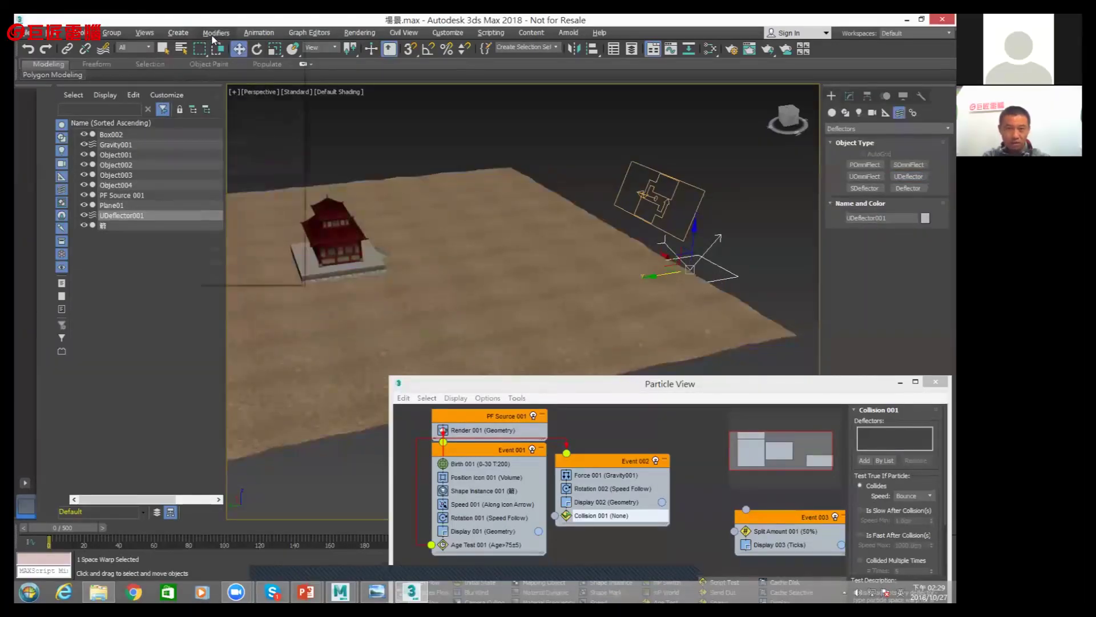
{"action": "left_click", "coordinate": [216, 32]}
{"action": "left_click", "coordinate": [884, 239]}
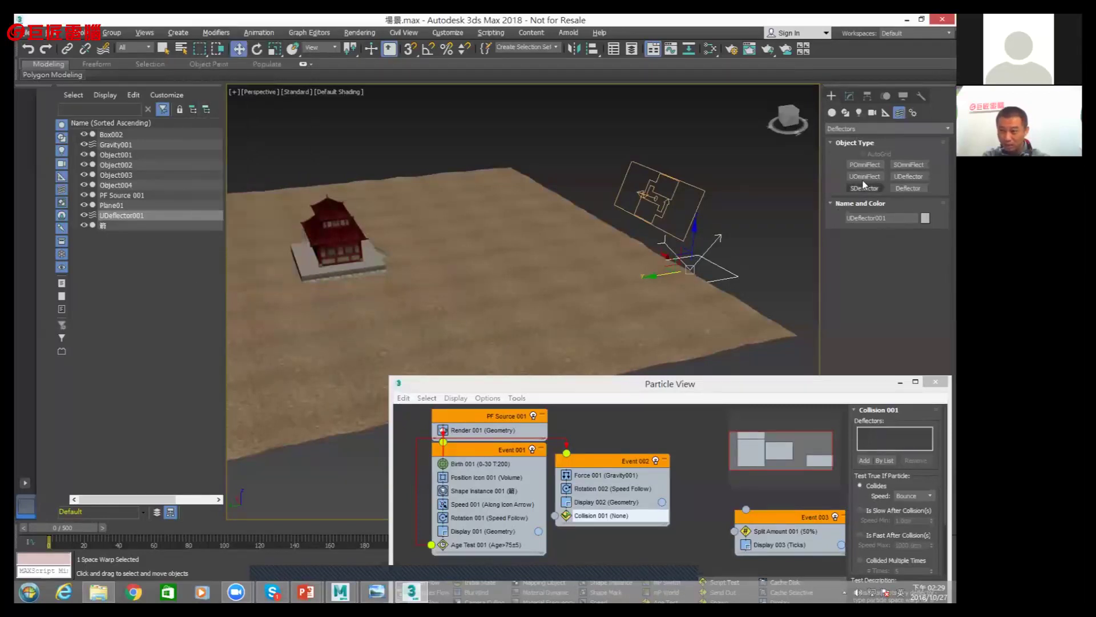
{"action": "left_click", "coordinate": [901, 181]}
{"action": "left_click_drag", "start_coordinate": [758, 282], "coordinate": [791, 293]}
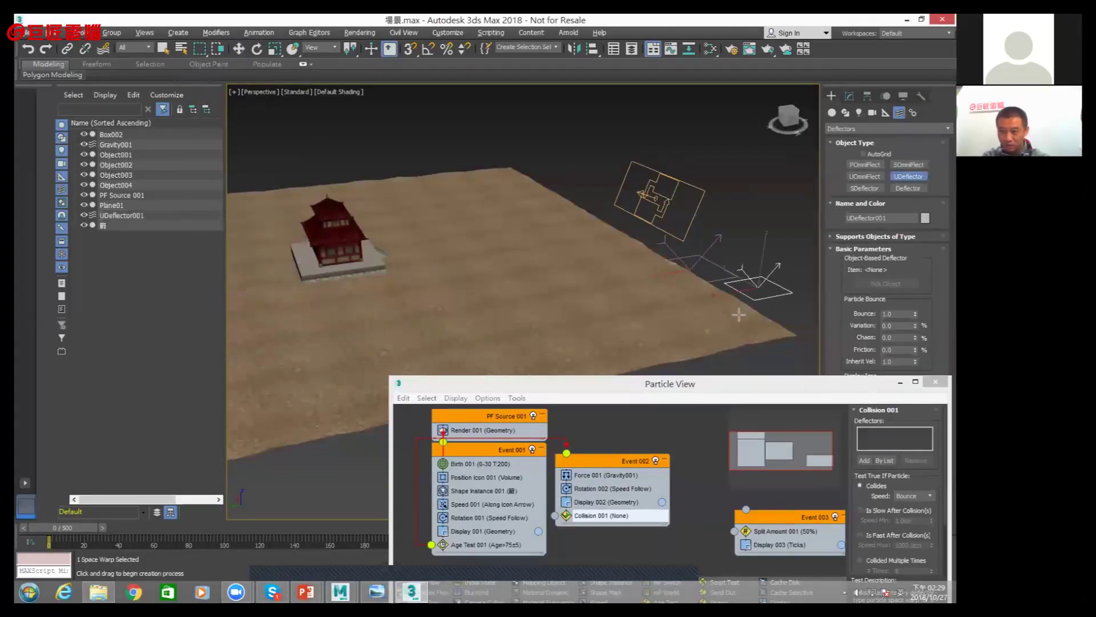
{"action": "left_click_drag", "start_coordinate": [771, 228], "coordinate": [805, 234]}
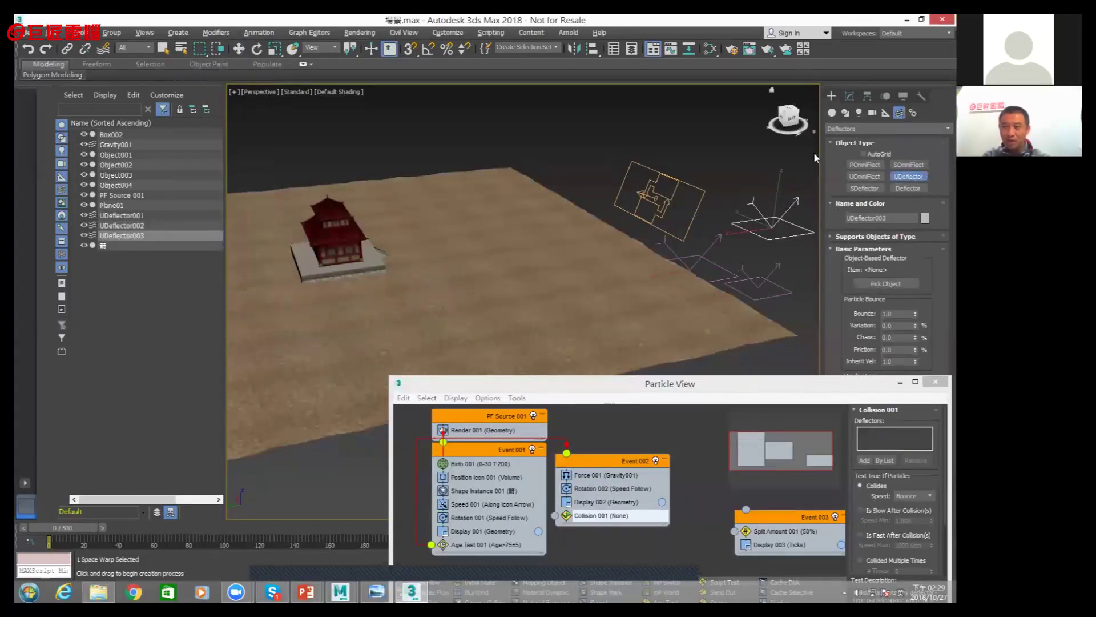
Pick a scene object as UDeflector003's collision surface
{"action": "left_click", "coordinate": [849, 96]}
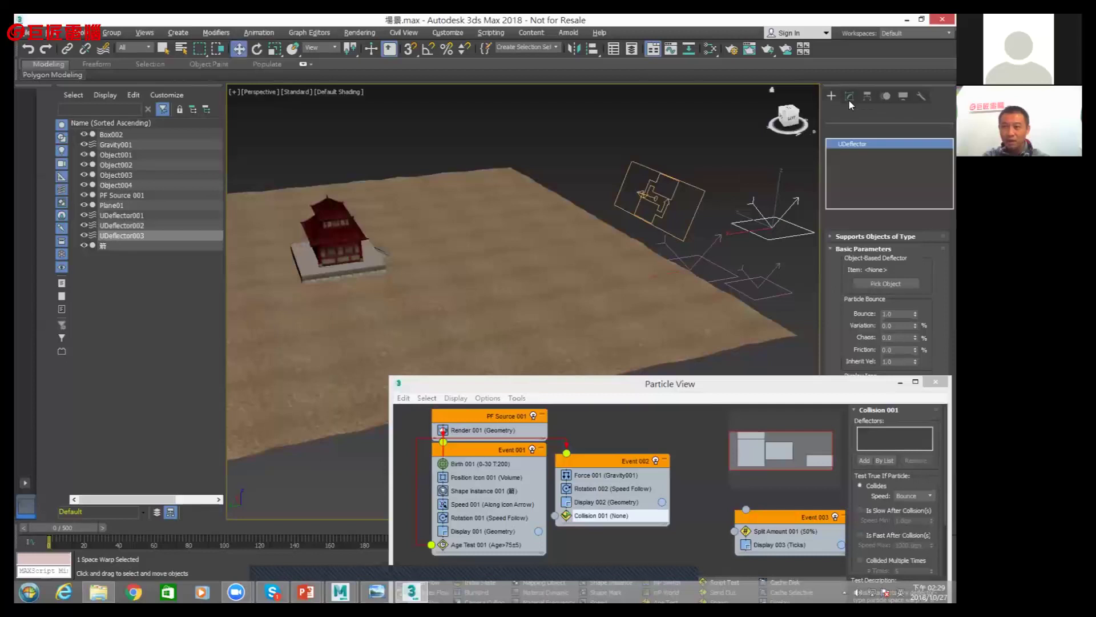
{"action": "left_click", "coordinate": [870, 294]}
{"action": "left_click", "coordinate": [628, 286]}
{"action": "left_click", "coordinate": [869, 293]}
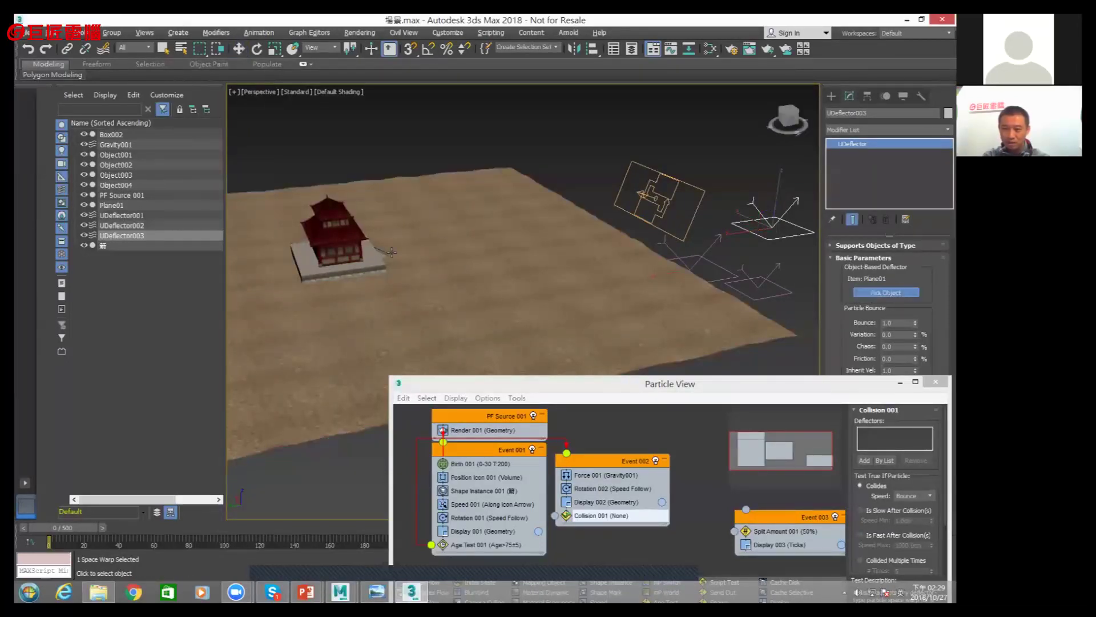
{"action": "left_click", "coordinate": [869, 291]}
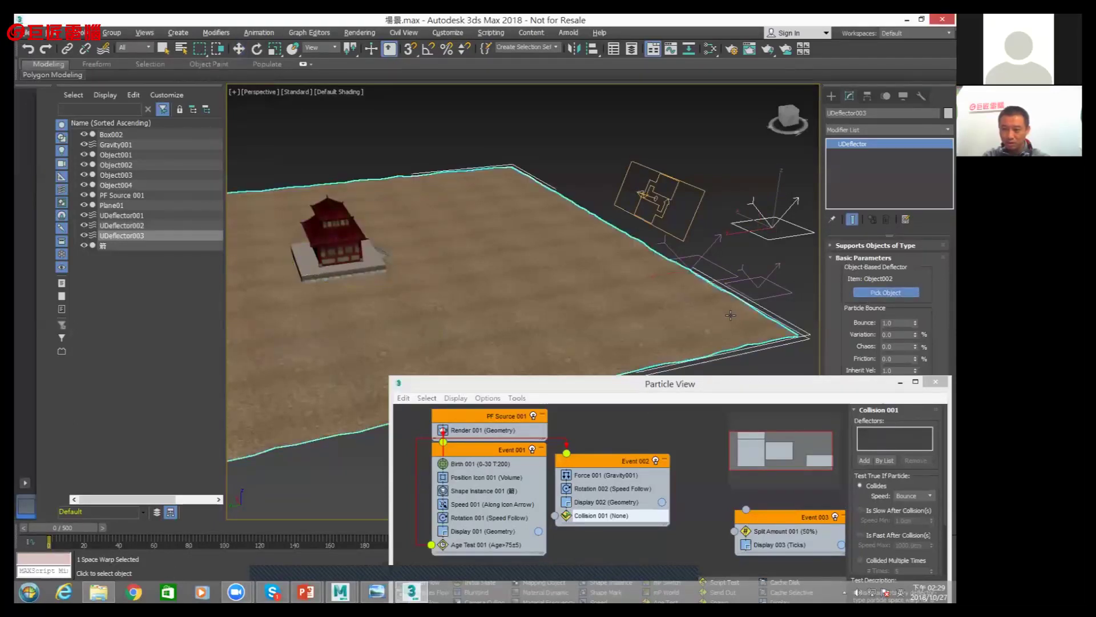
{"action": "left_click", "coordinate": [742, 313]}
Pick collision objects for UDeflector002 and UDeflector001, assigning Object001 to UDeflector001
{"action": "left_click", "coordinate": [769, 278]}
{"action": "left_click", "coordinate": [886, 292]}
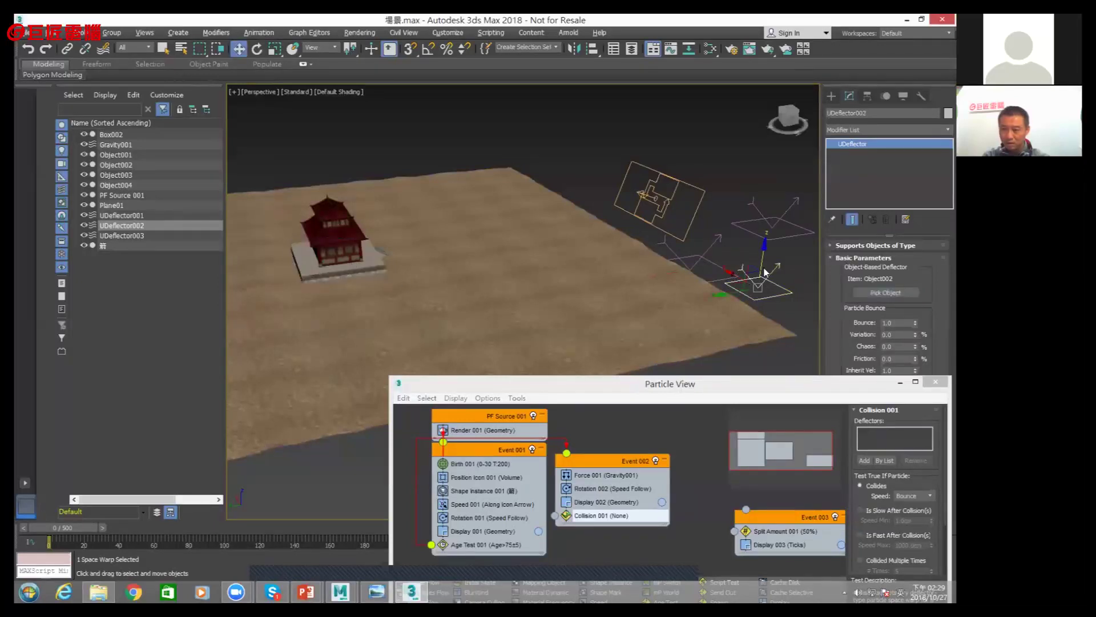
{"action": "left_click", "coordinate": [739, 256]}
{"action": "left_click", "coordinate": [868, 292]}
{"action": "left_click", "coordinate": [357, 219]}
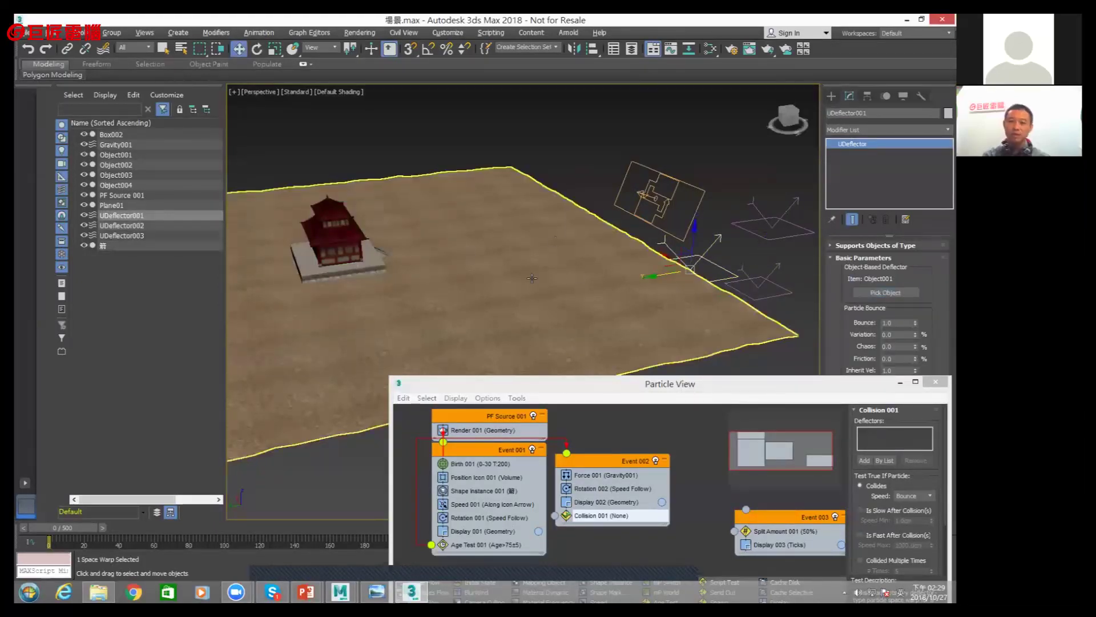
Add UDeflector001, UDeflector002 and UDeflector003 to Collision 001's deflector list
{"action": "left_click_drag", "start_coordinate": [555, 386], "coordinate": [412, 239]}
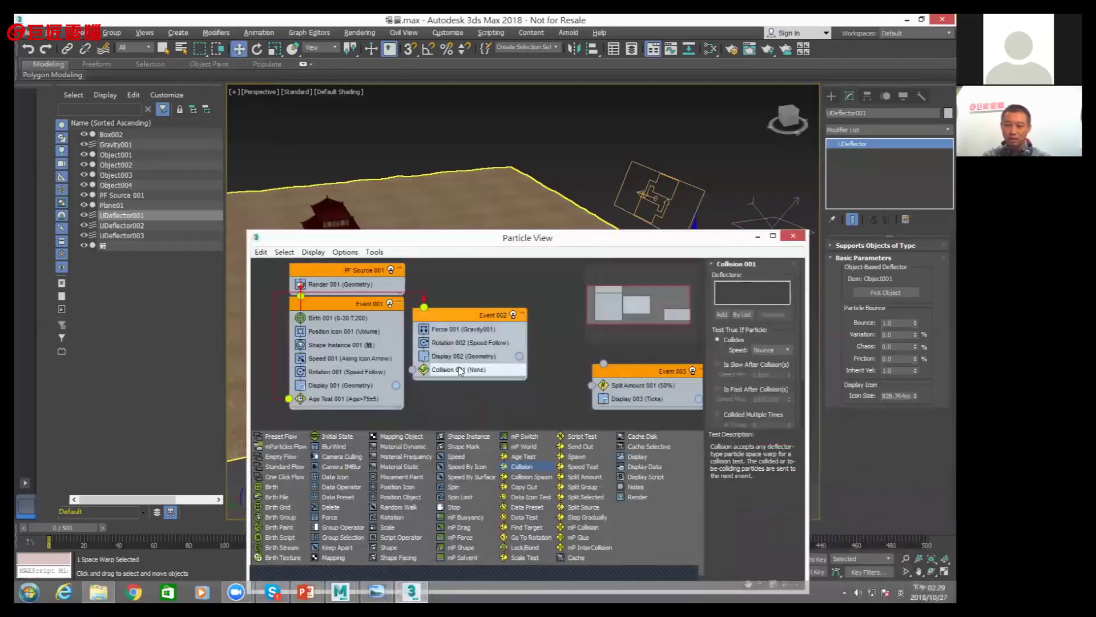
{"action": "mouse_move", "coordinate": [572, 245]}
{"action": "left_mouse_down"}
{"action": "mouse_move", "coordinate": [626, 278]}
{"action": "mouse_move", "coordinate": [525, 346]}
{"action": "left_mouse_up"}
{"action": "left_click", "coordinate": [675, 417]}
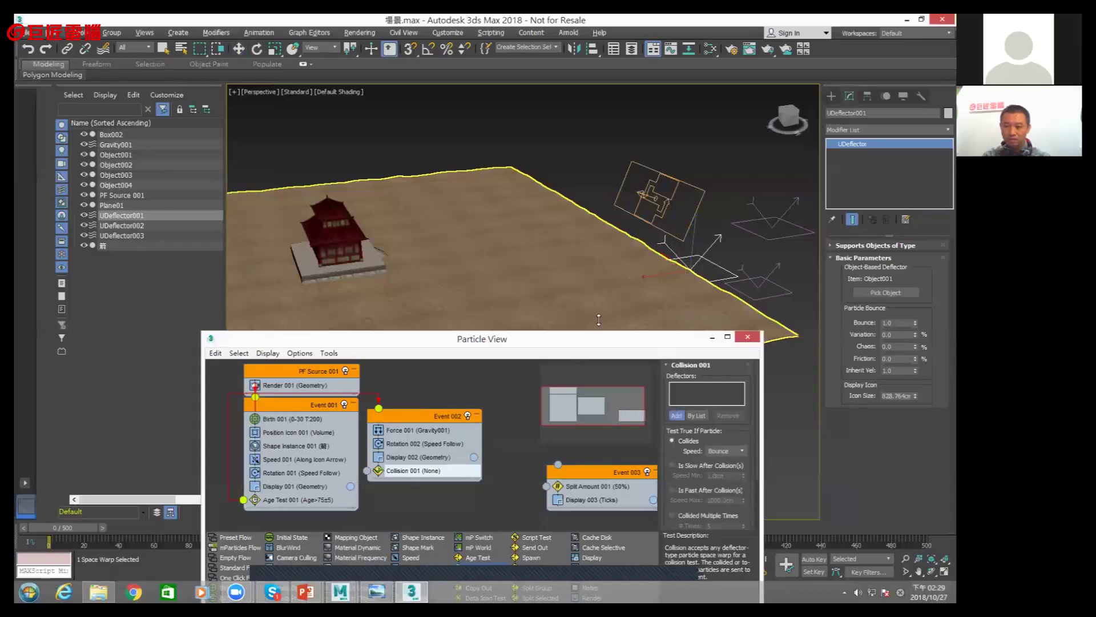
{"action": "left_click", "coordinate": [714, 284]}
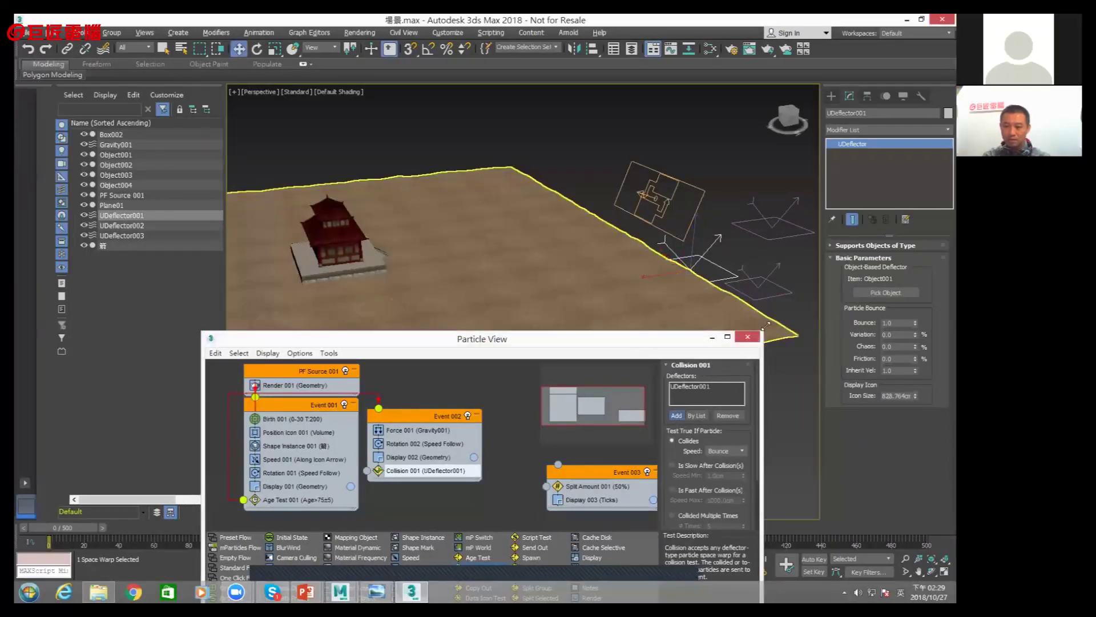
{"action": "left_click", "coordinate": [678, 418]}
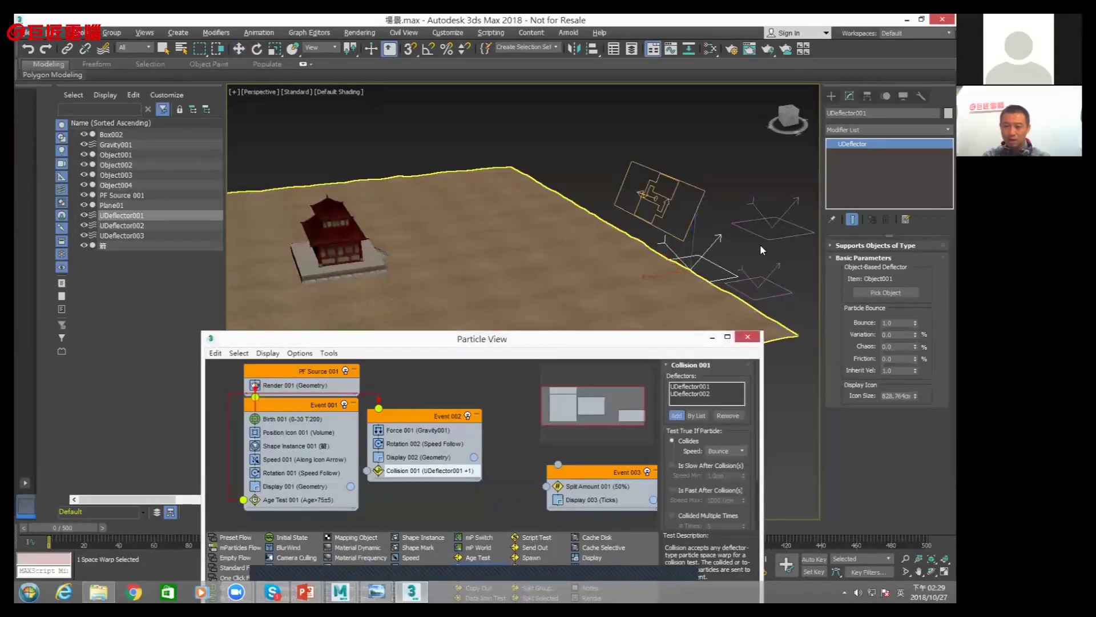
{"action": "left_click", "coordinate": [759, 244]}
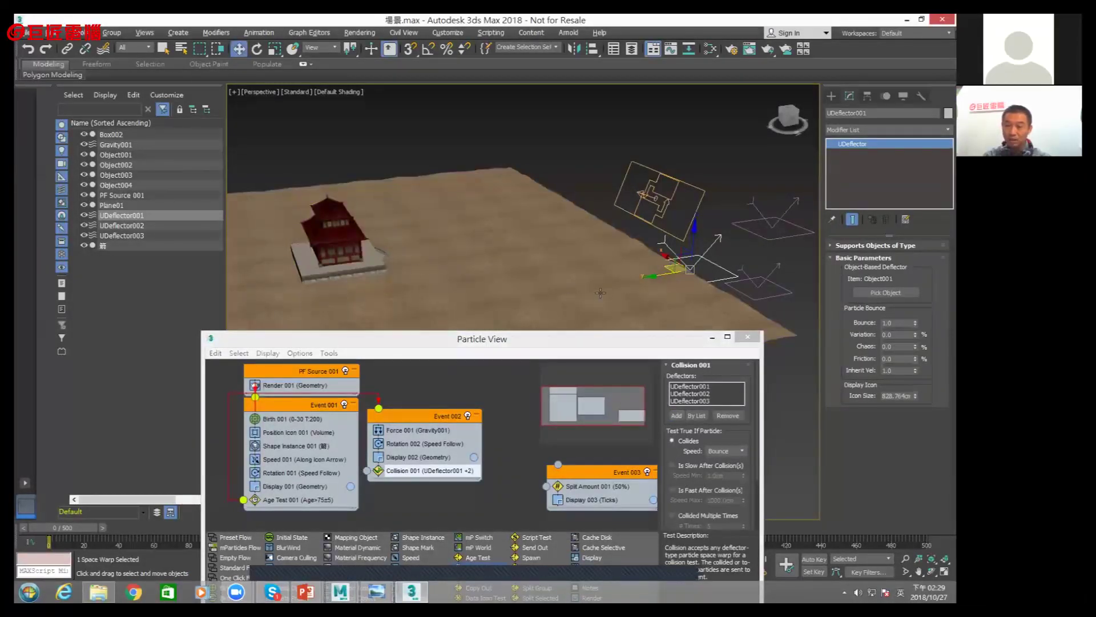
Wire Collision 001's output to Event 003 and set its collision Speed to Stop
{"action": "left_click_drag", "start_coordinate": [366, 471], "coordinate": [369, 490]}
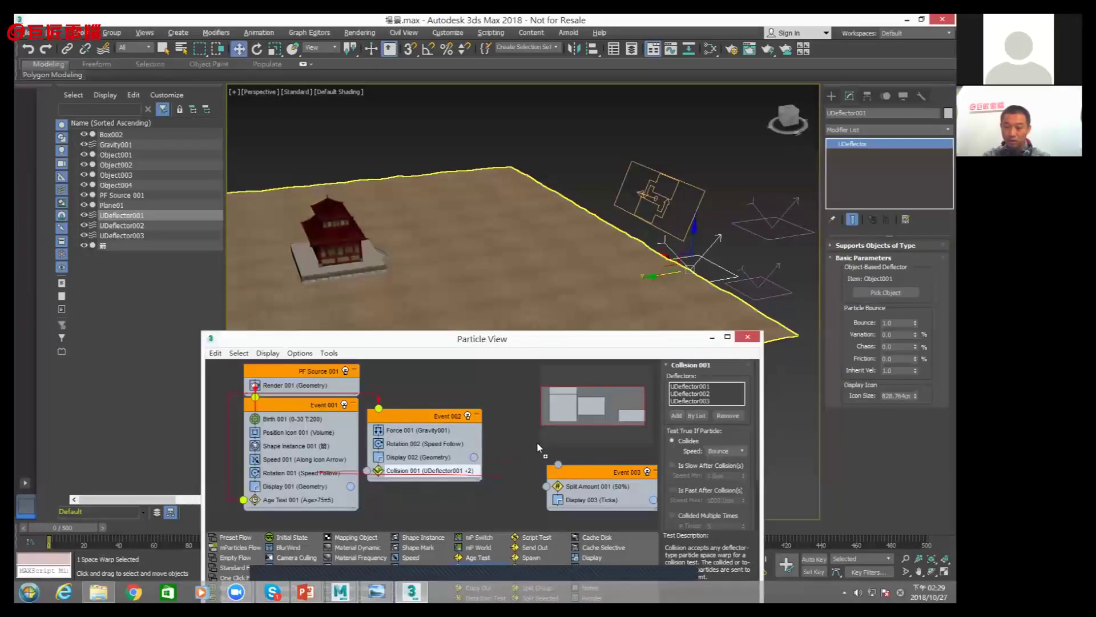
{"action": "left_click_drag", "start_coordinate": [519, 460], "coordinate": [558, 464]}
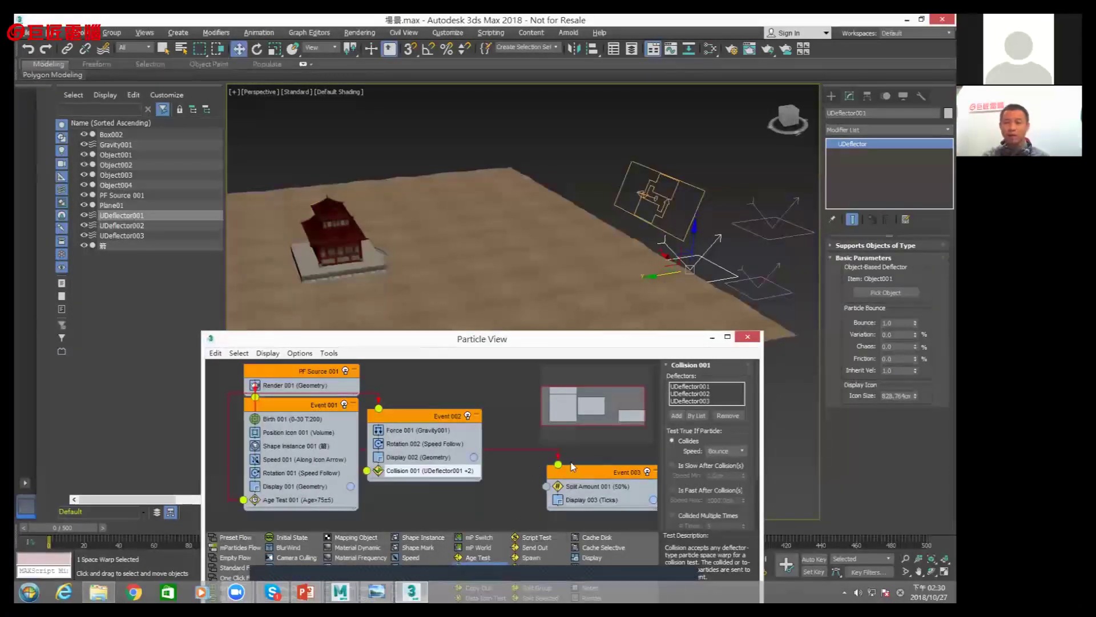
{"action": "left_click", "coordinate": [725, 451]}
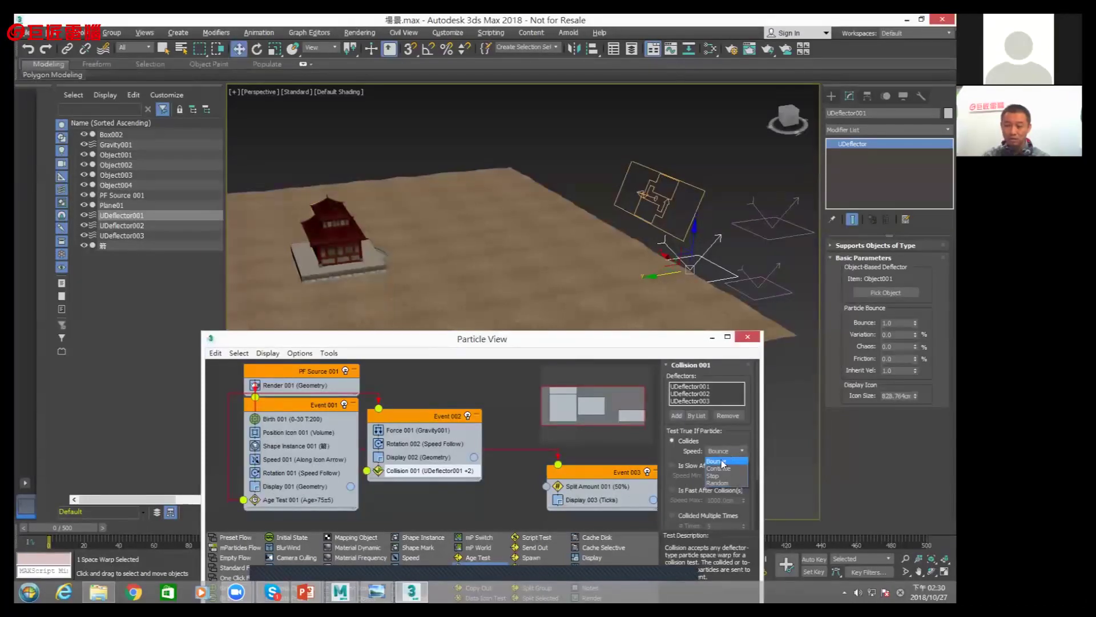
{"action": "left_click", "coordinate": [411, 478]}
{"action": "left_click", "coordinate": [416, 471]}
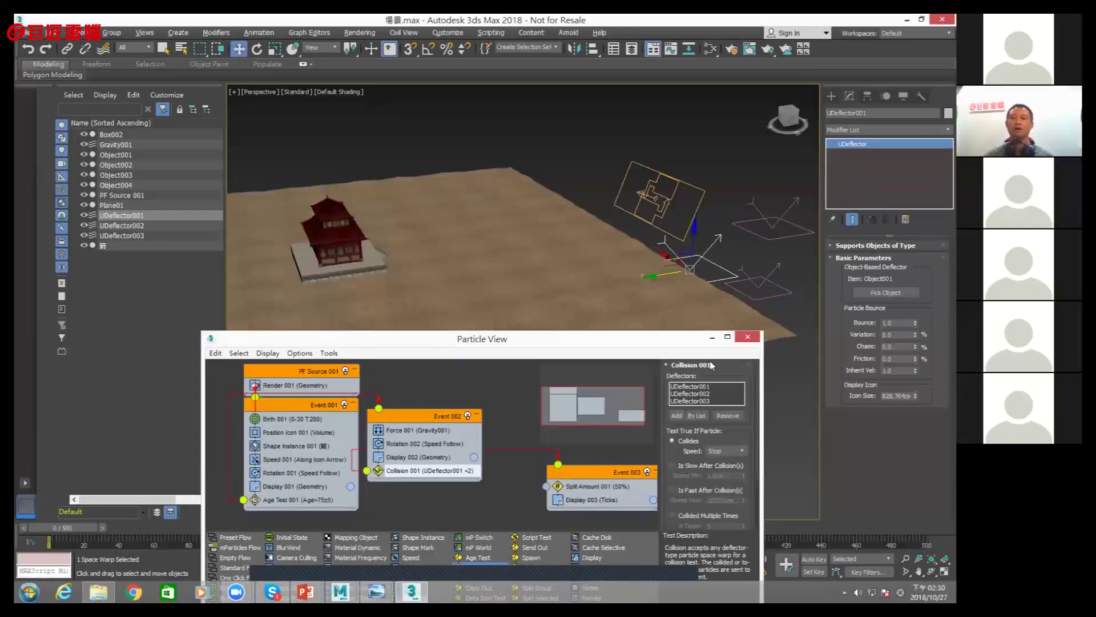
{"action": "left_click", "coordinate": [714, 337]}
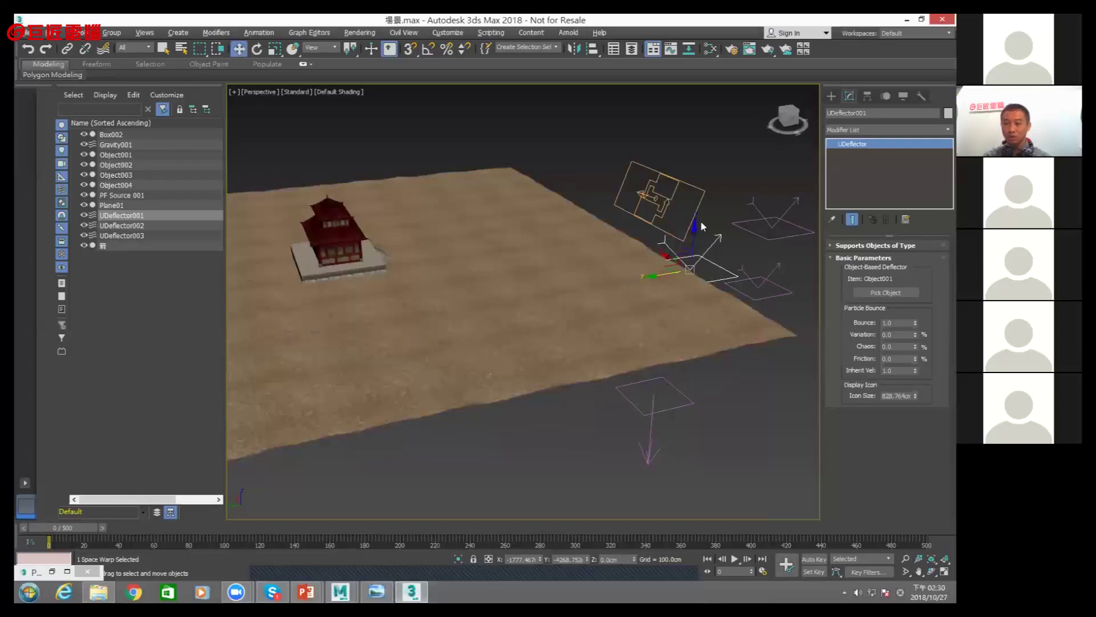
Play the rain animation to preview the collisions, then stop playback
{"action": "left_click", "coordinate": [734, 558]}
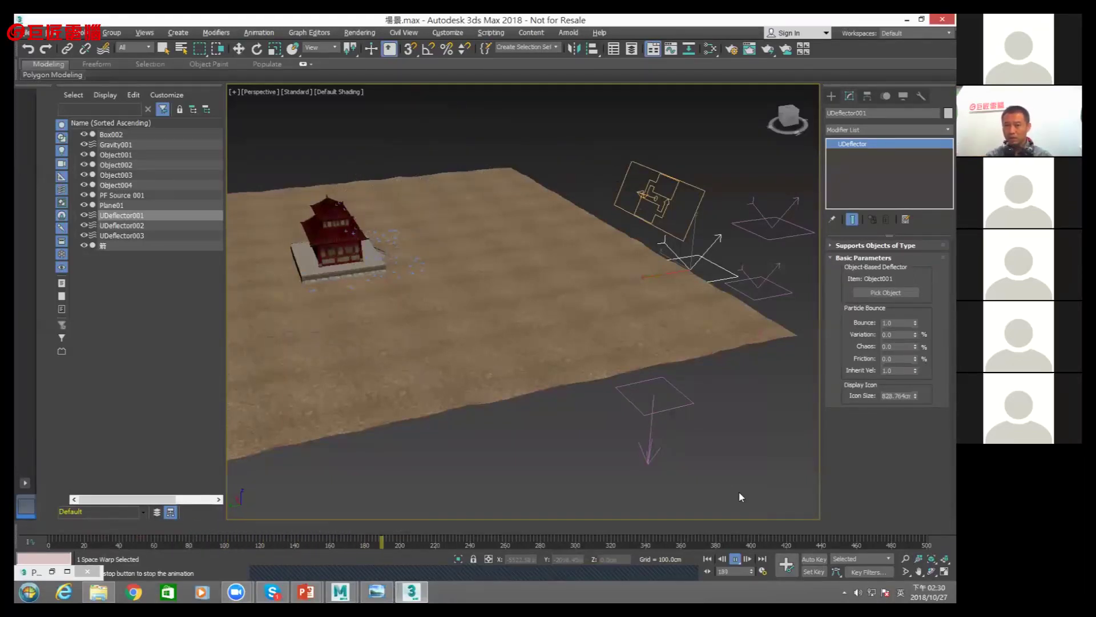
{"action": "key", "text": "slash"}
{"action": "key", "text": "w"}
Set Event 003's Display 003 type from Ticks to Geometry and check the splashes in the viewport
{"action": "key", "text": "6"}
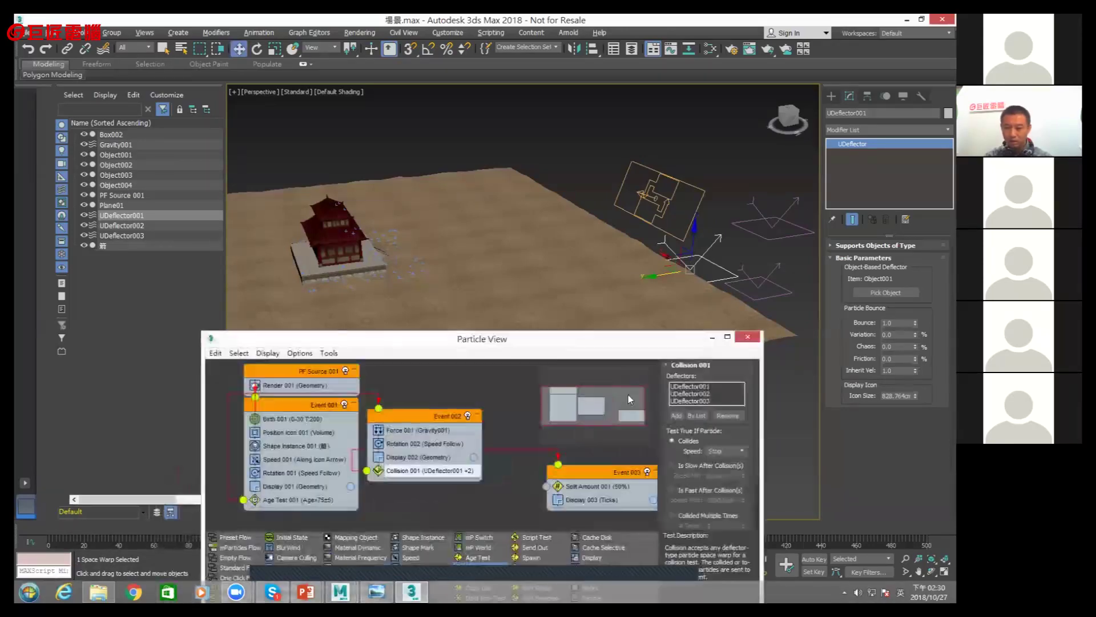
{"action": "left_click_drag", "start_coordinate": [581, 337], "coordinate": [525, 260]}
{"action": "left_click", "coordinate": [516, 411]}
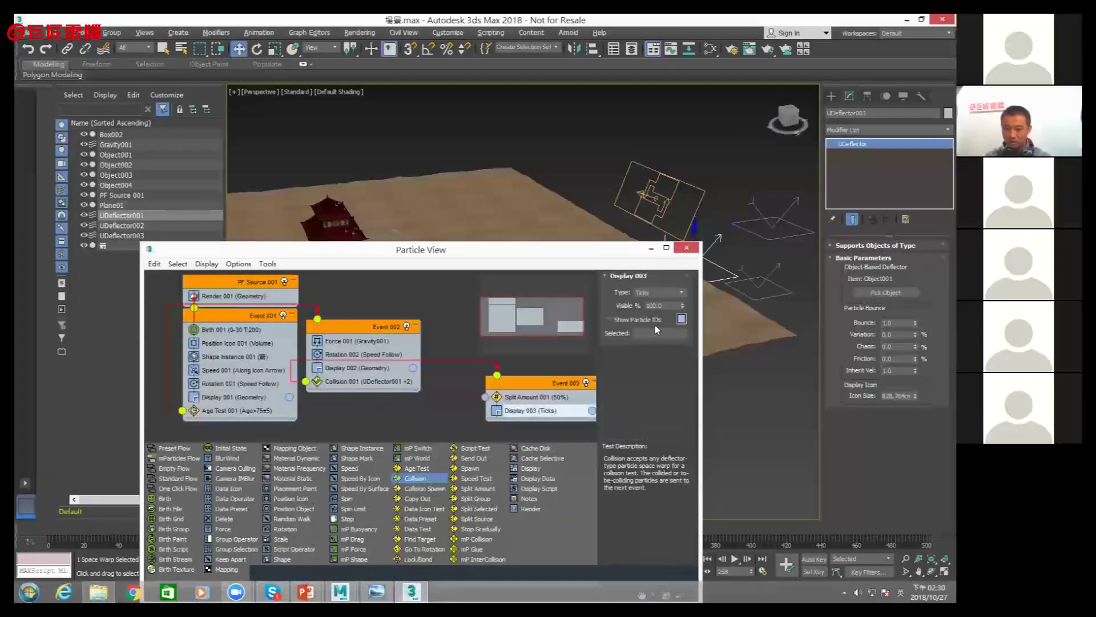
{"action": "left_click", "coordinate": [649, 291]}
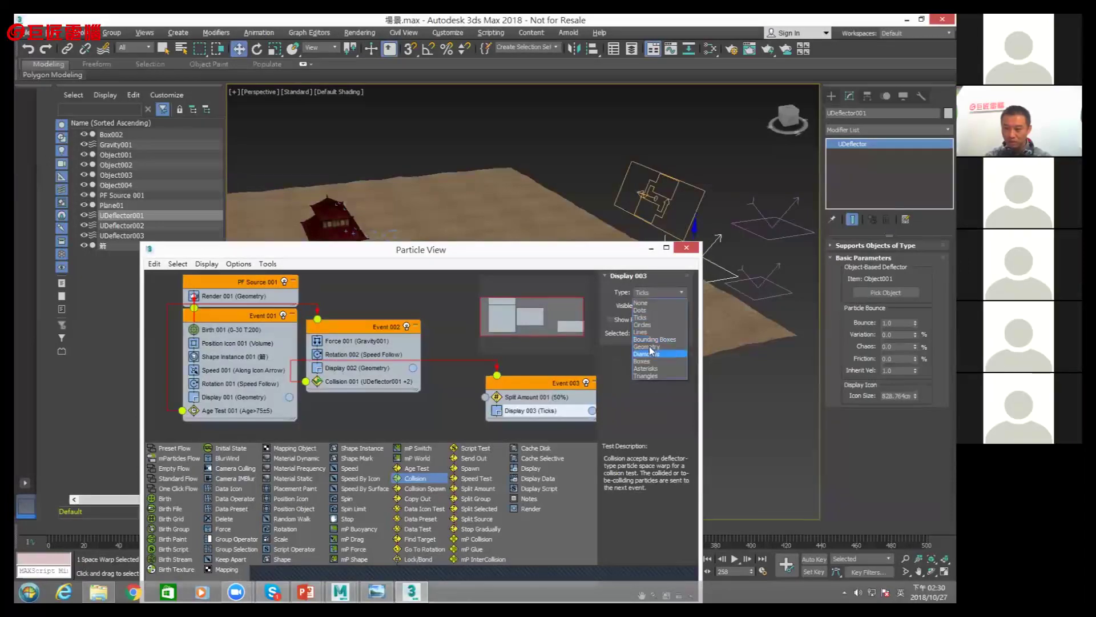
{"action": "left_click", "coordinate": [648, 346]}
{"action": "left_click", "coordinate": [651, 248]}
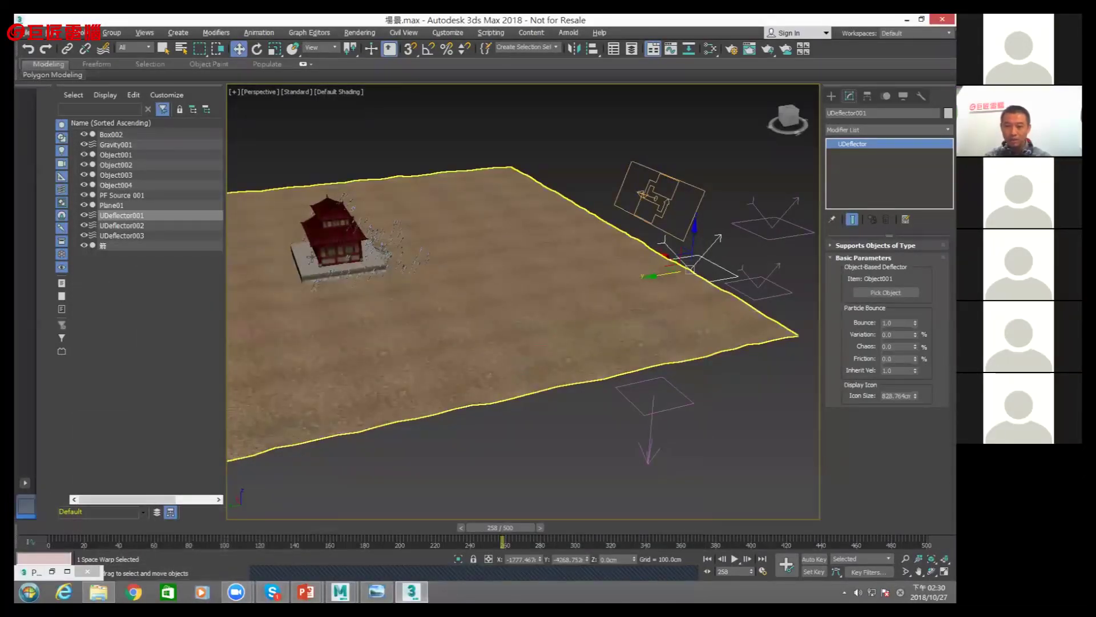
{"action": "scroll", "coordinate": [291, 430], "scroll_direction": "up", "scroll_amount": 2}
{"action": "scroll", "coordinate": [292, 430], "scroll_direction": "up", "scroll_amount": 2}
{"action": "scroll", "coordinate": [292, 430], "scroll_direction": "up", "scroll_amount": 2}
{"action": "scroll", "coordinate": [292, 430], "scroll_direction": "down", "scroll_amount": 3}
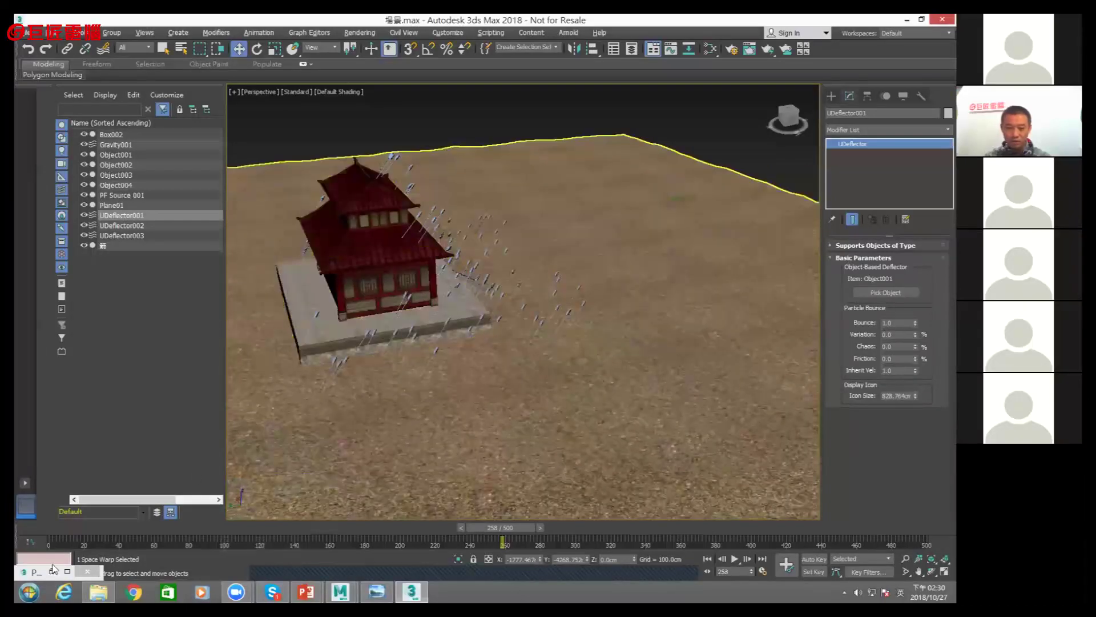
{"action": "left_click", "coordinate": [52, 570]}
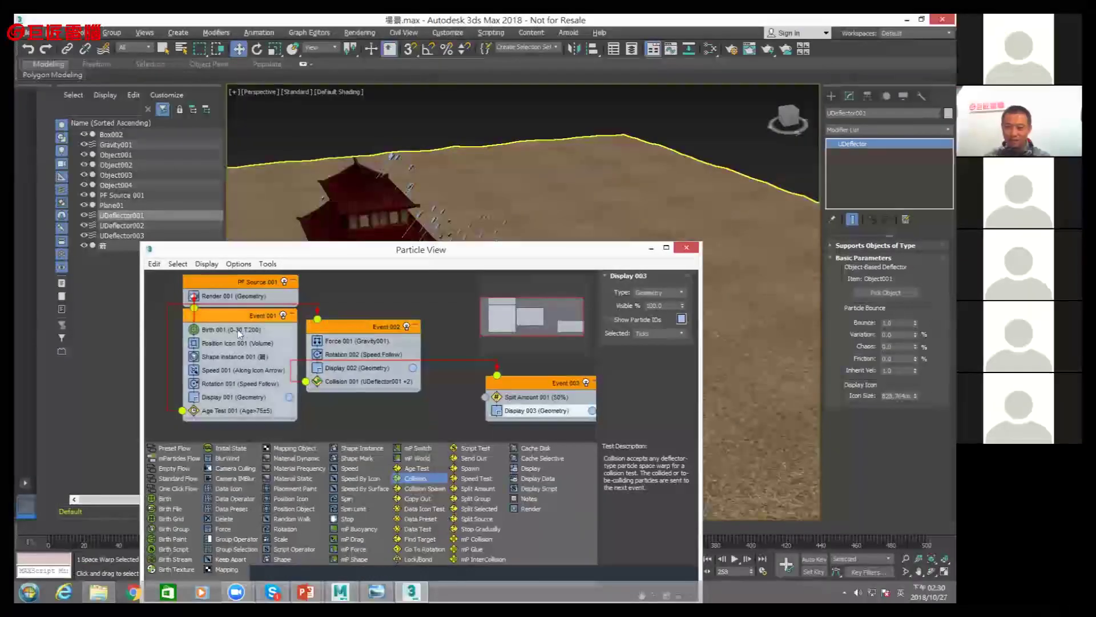
Change Birth 001's particle Amount from 200 to 1000
{"action": "left_click", "coordinate": [228, 330]}
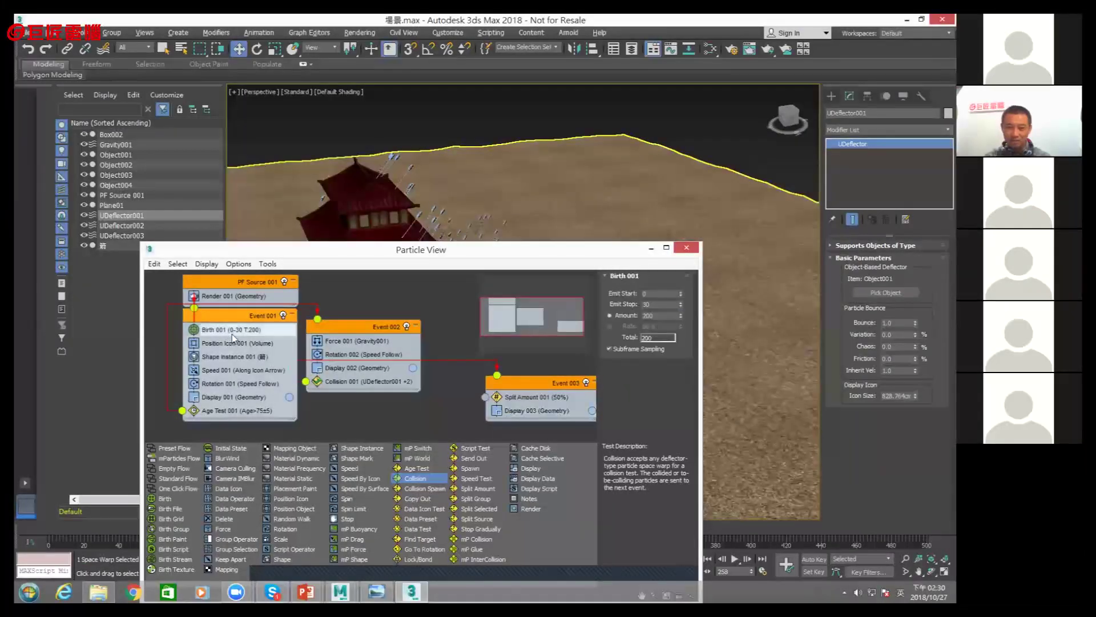
{"action": "double_click", "coordinate": [659, 316]}
{"action": "type", "text": "100"}
{"action": "key", "text": "Return"}
{"action": "key", "text": "Return"}
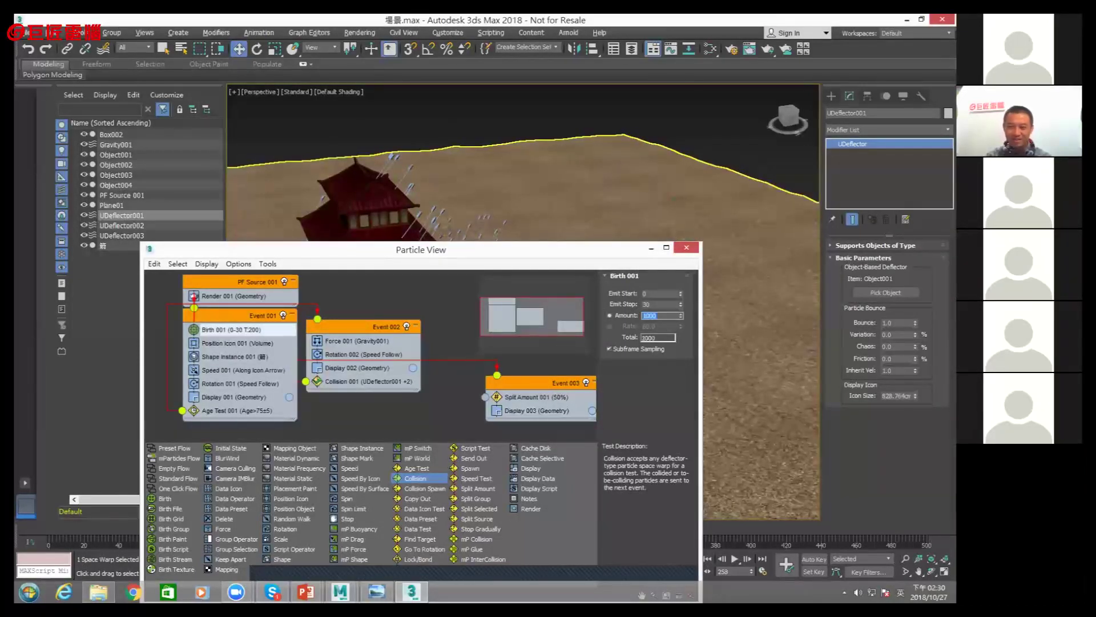